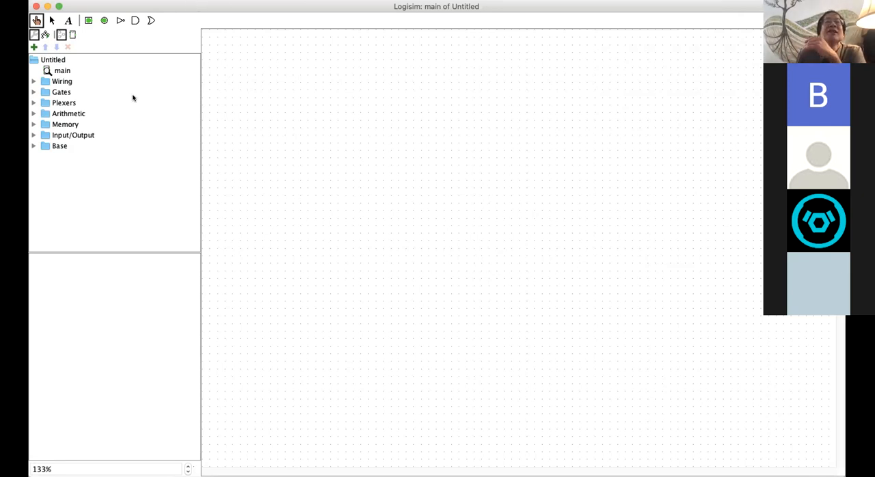
Step: Add a new circuit named full_adder to the project and open its empty layout for editing
left_click(163, 0)
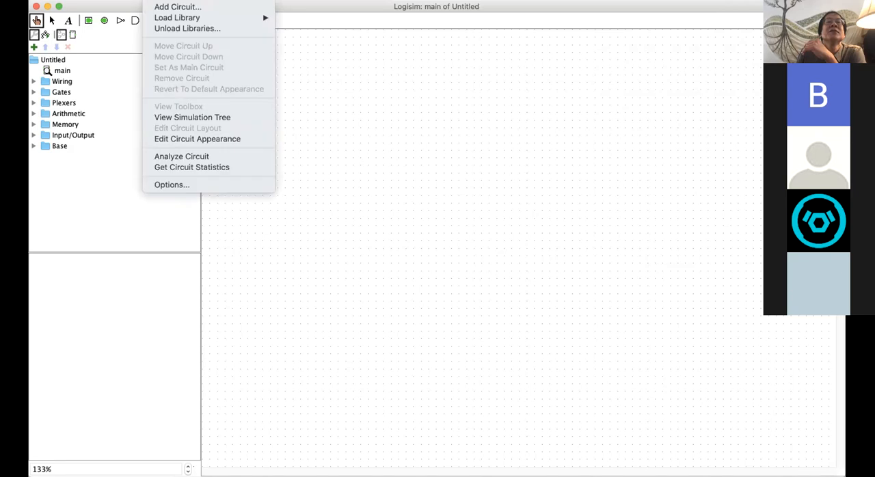
left_click(157, 6)
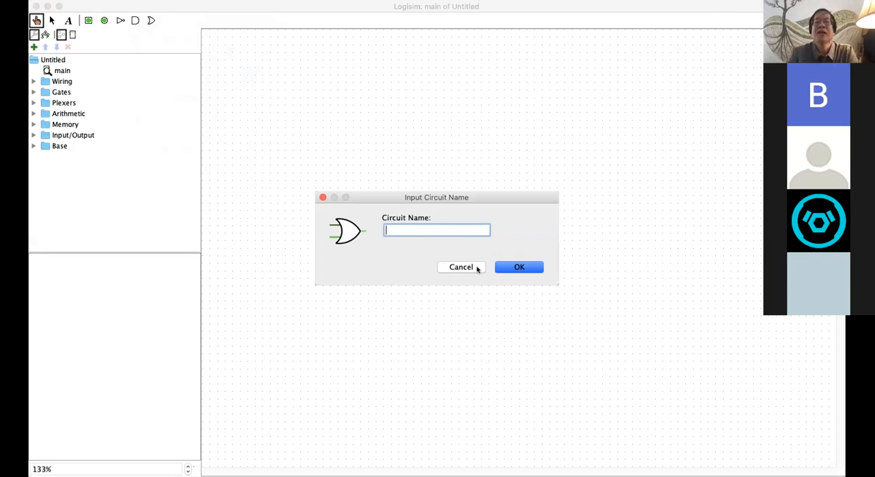
type("full_adder")
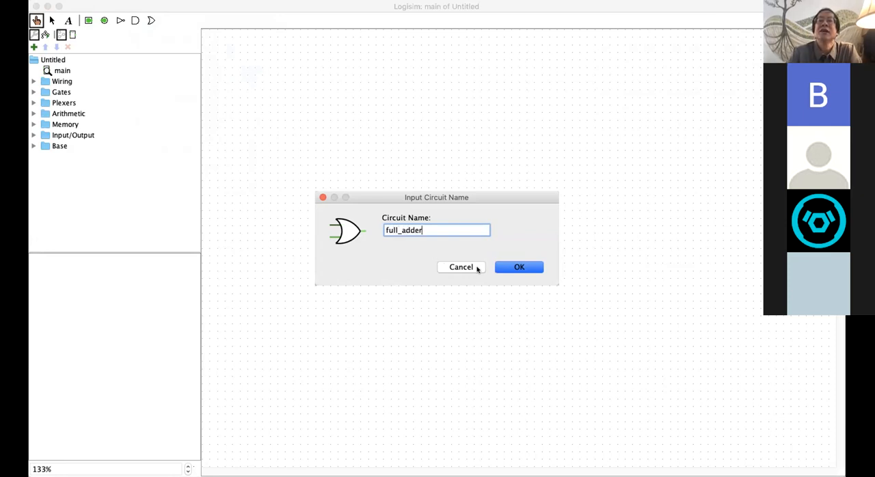
key("Return")
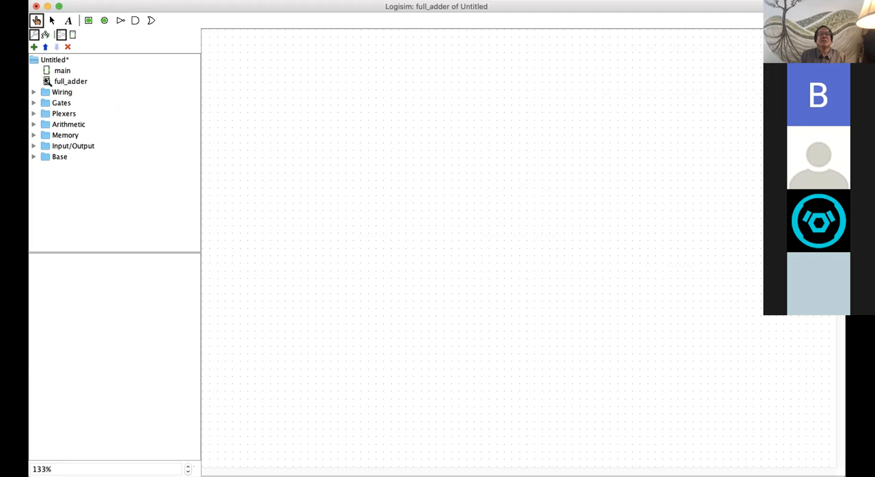
double_click(50, 72)
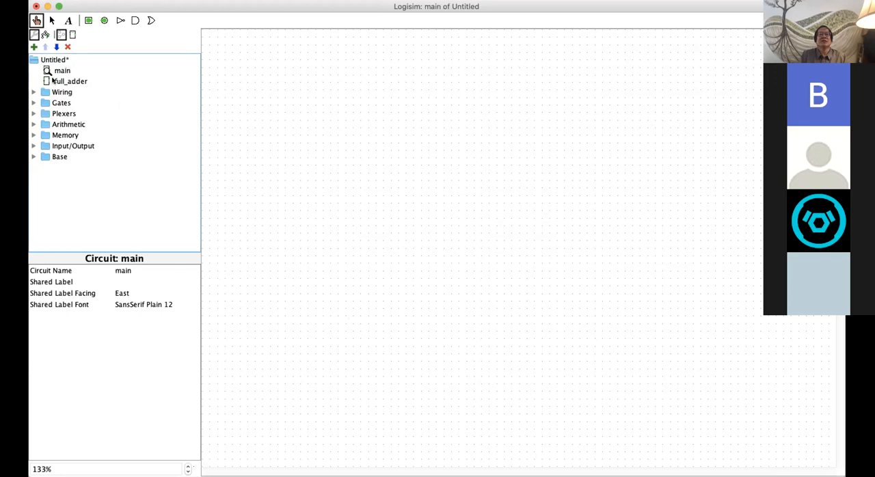
double_click(48, 81)
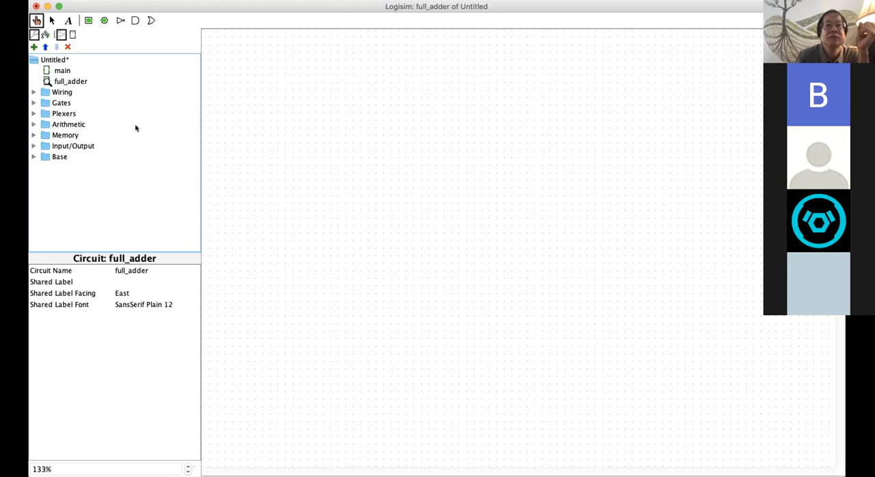
Step: Place three one-bit input pins facing east in a vertical column on the full_adder canvas
left_click(89, 21)
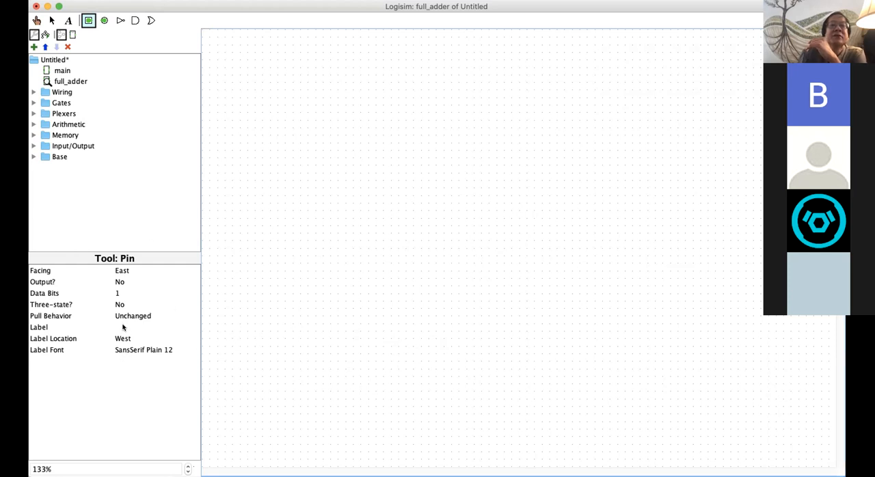
left_click(317, 173)
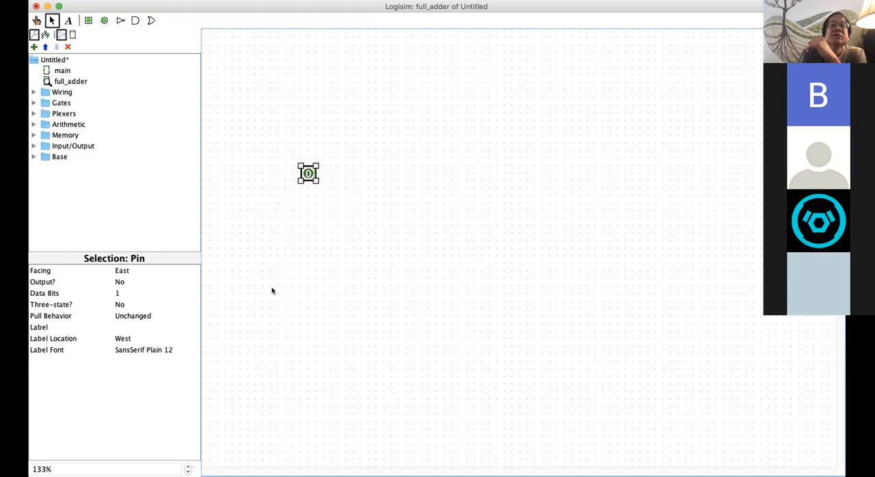
left_click(89, 20)
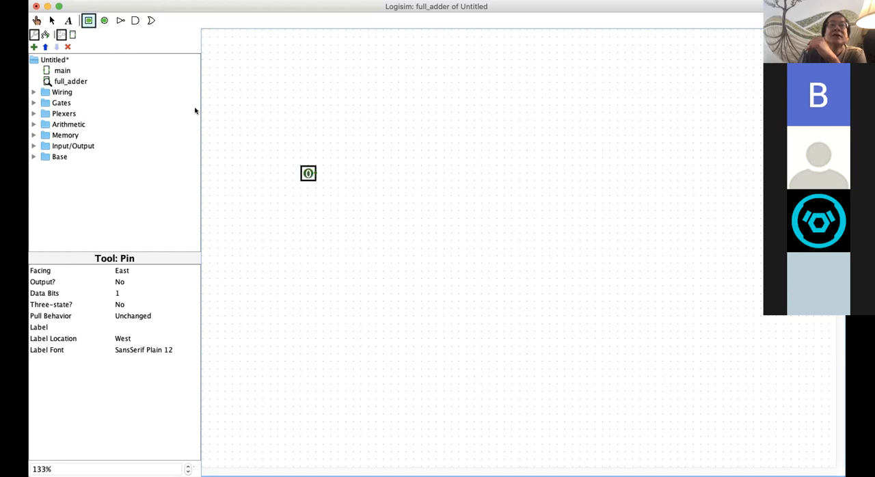
left_click(317, 196)
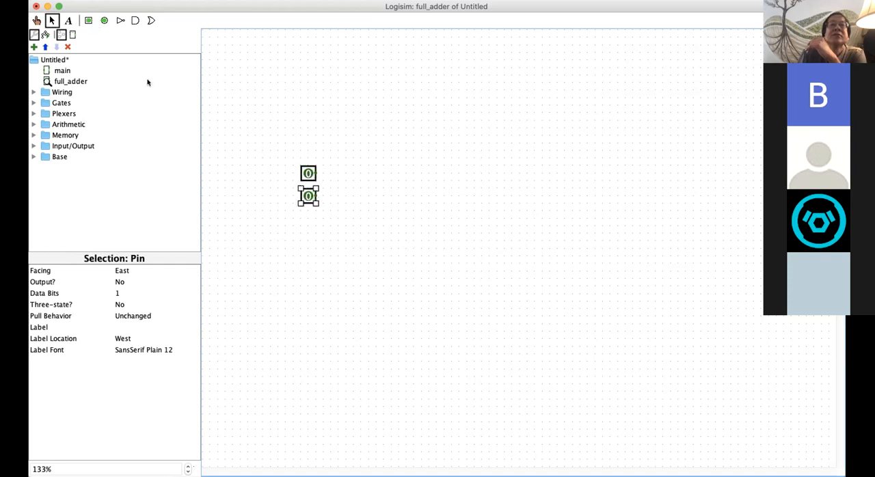
left_click(89, 19)
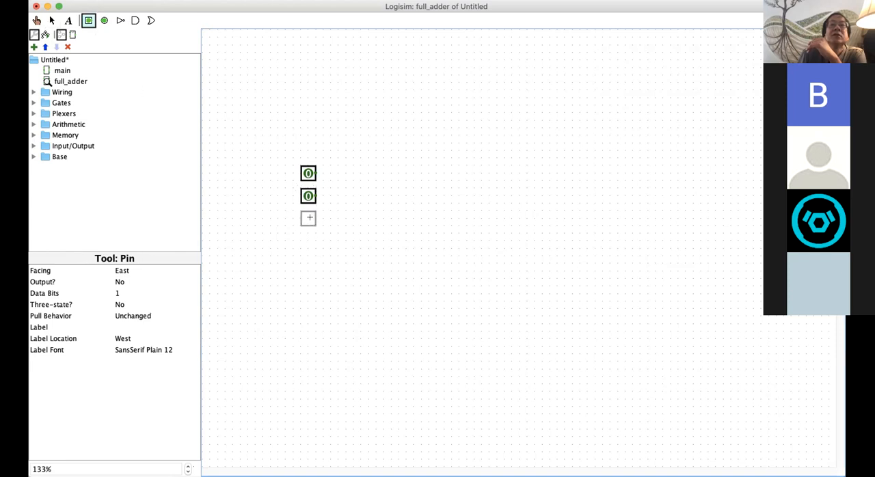
left_click(308, 217)
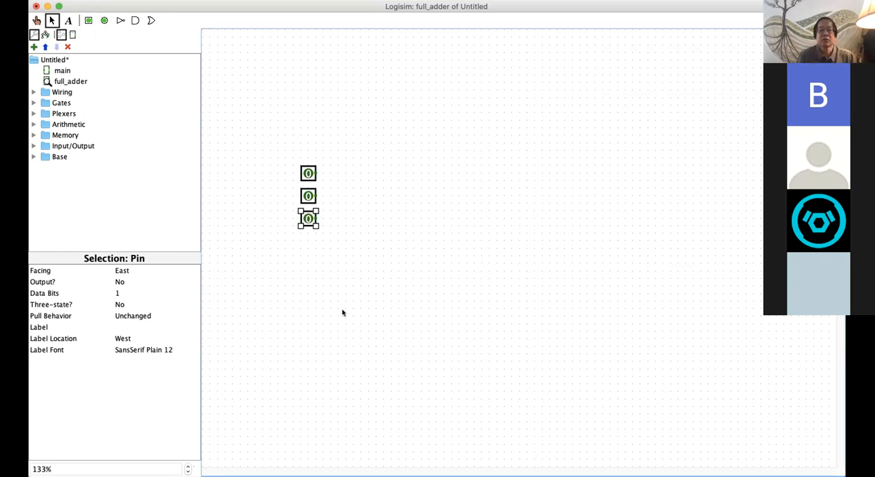
Step: Label the uppermost input pin Cin and set its label font size to 20
left_click(312, 173)
left_click(140, 326)
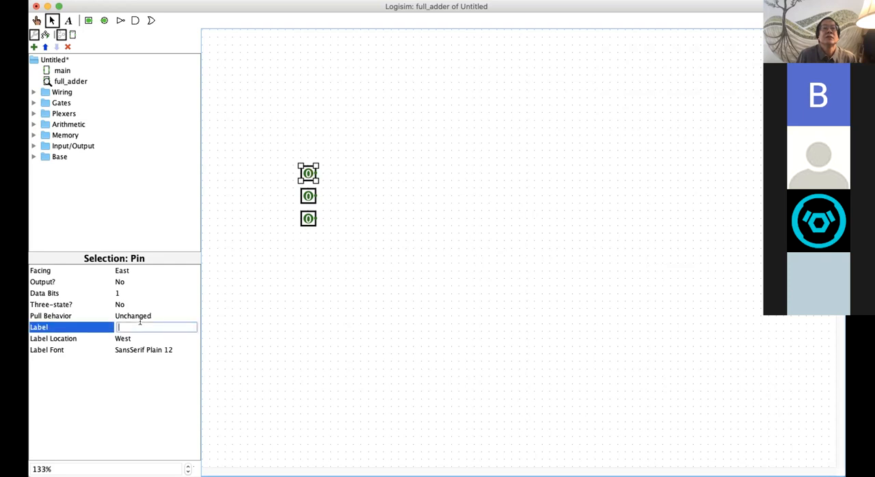
type("Cin")
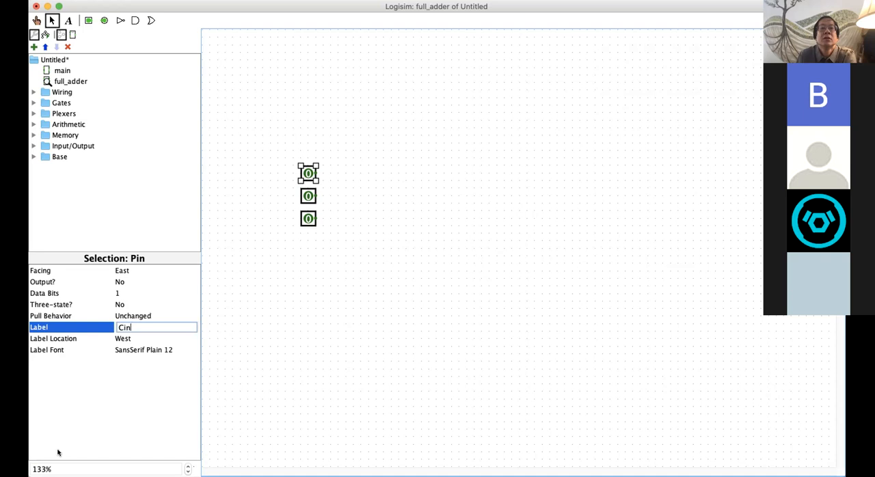
left_click(152, 351)
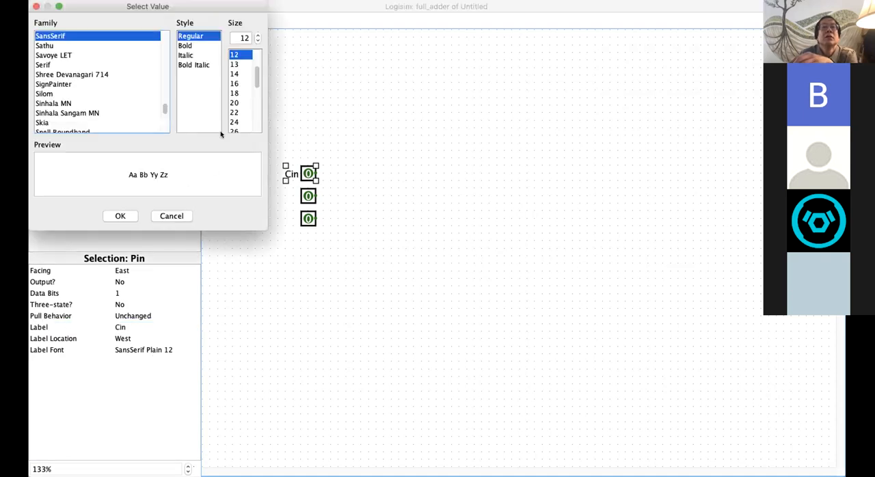
left_click(233, 103)
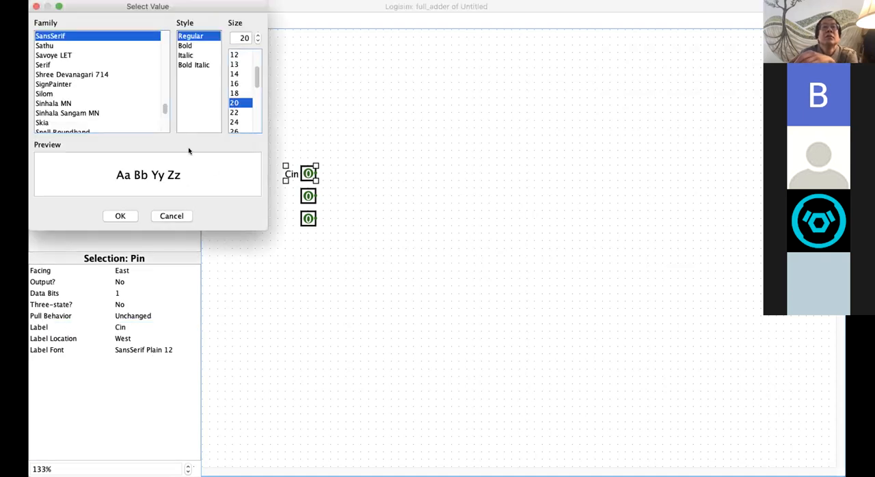
left_click(120, 216)
Step: Label the middle input pin A and set its label font size to 20
left_click(308, 197)
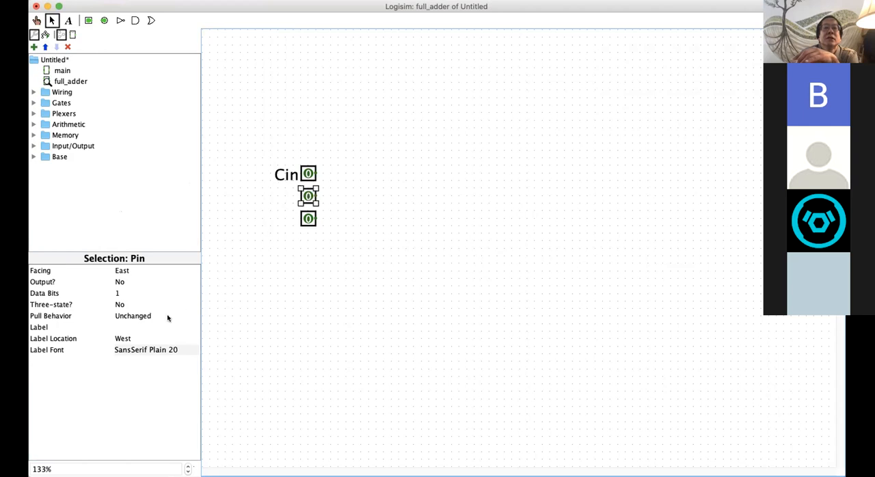
left_click(124, 326)
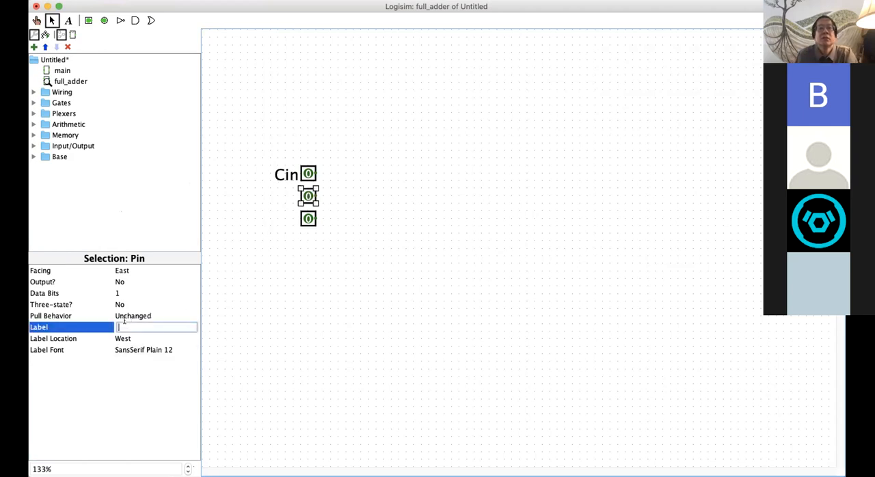
type("Z")
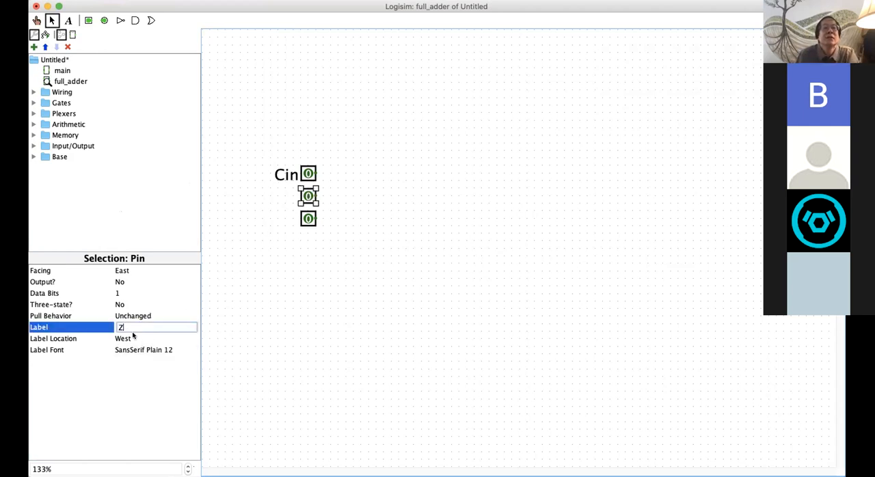
key("BackSpace")
type("A")
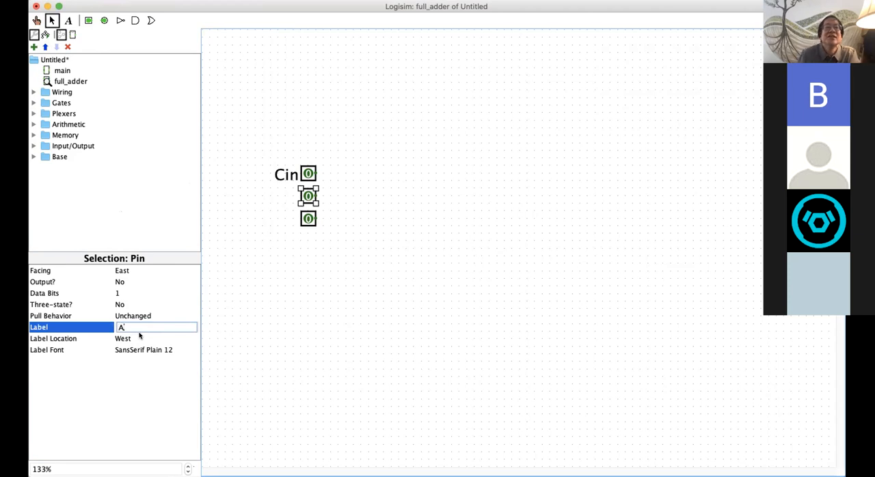
left_click(140, 349)
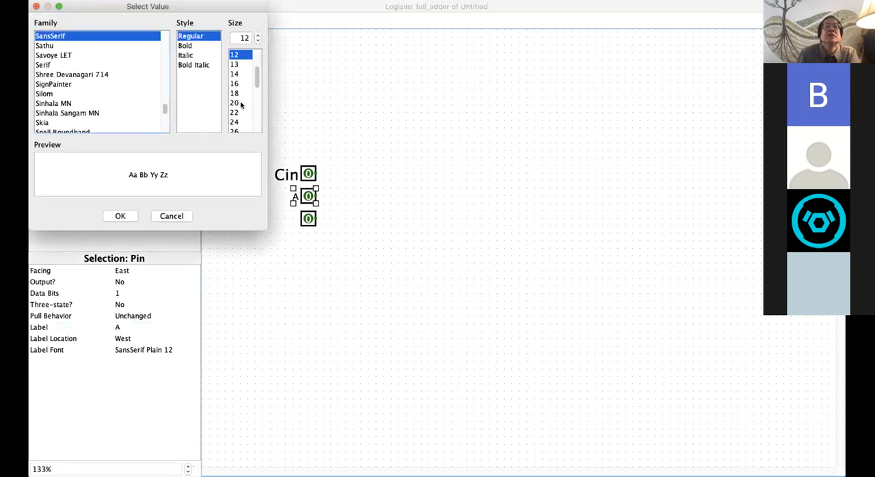
left_click(240, 103)
left_click(120, 216)
Step: Label the lowest input pin B and set its label font size to 20
left_click(308, 218)
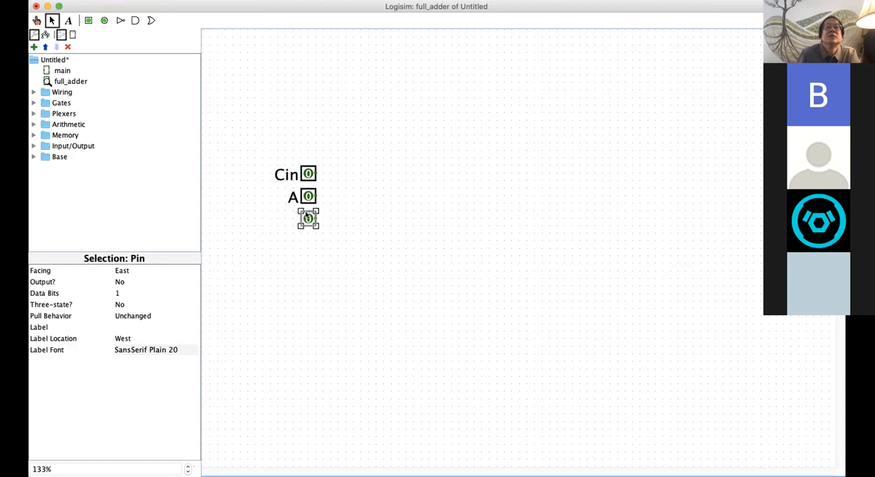
left_click(127, 327)
type("B")
left_click(129, 349)
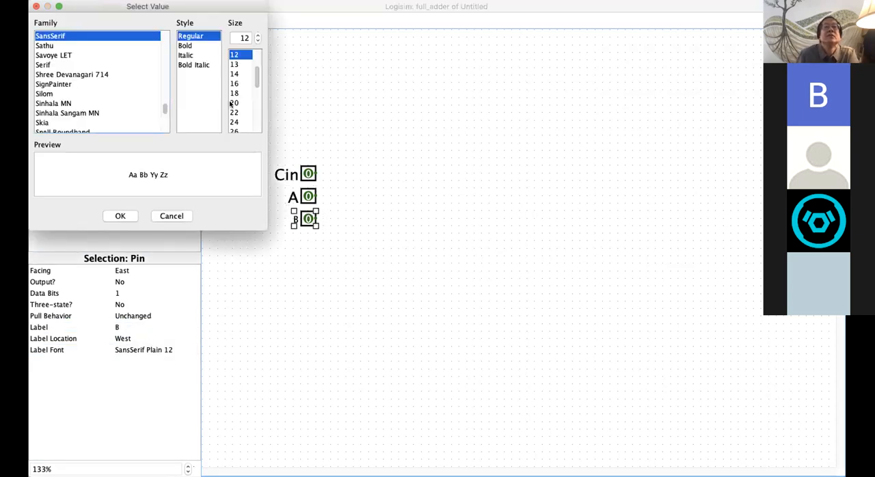
left_click(232, 103)
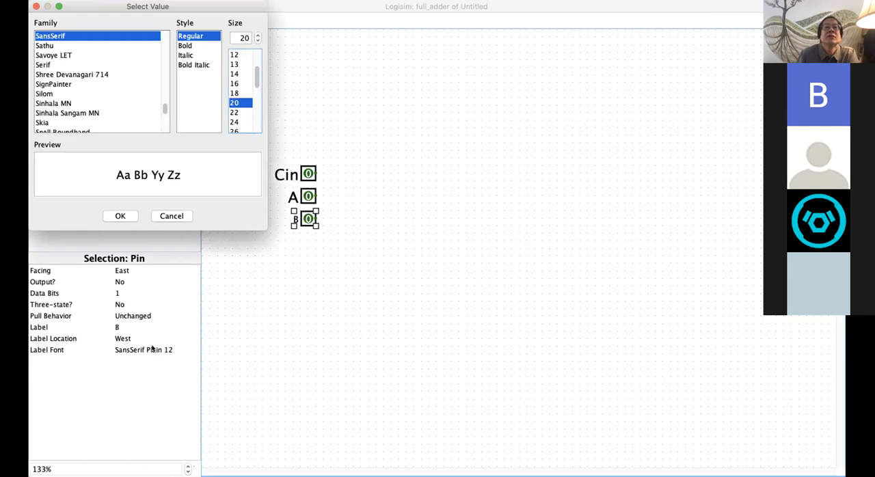
left_click(130, 217)
left_click(289, 258)
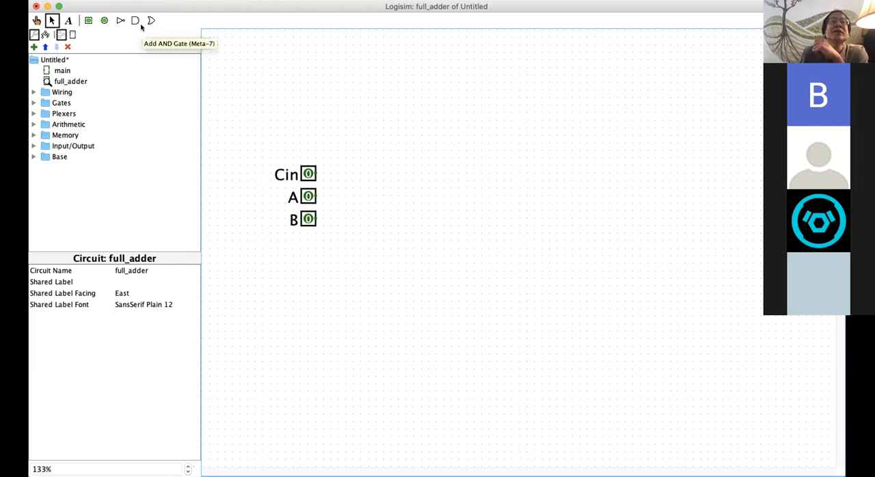
Step: Place a three-input XOR gate east of the pins, with multiple-input behavior set to when an odd number are on
left_click(33, 103)
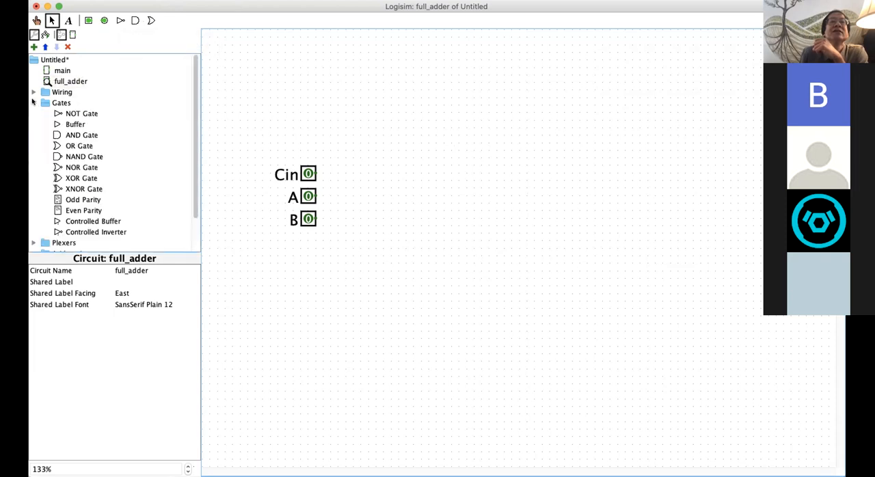
left_click(79, 179)
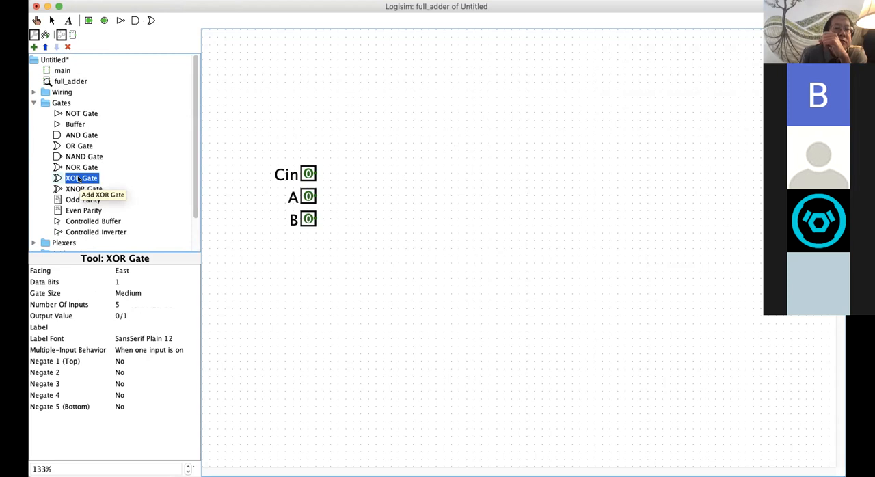
left_click(118, 304)
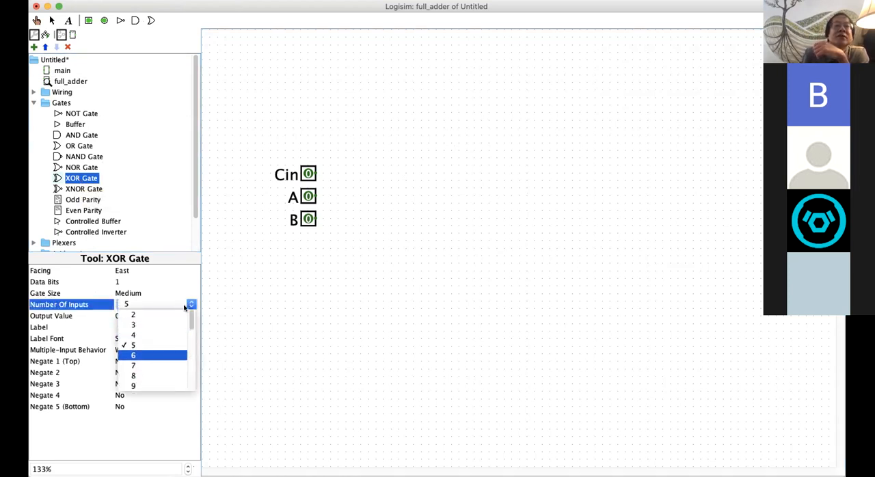
left_click(150, 322)
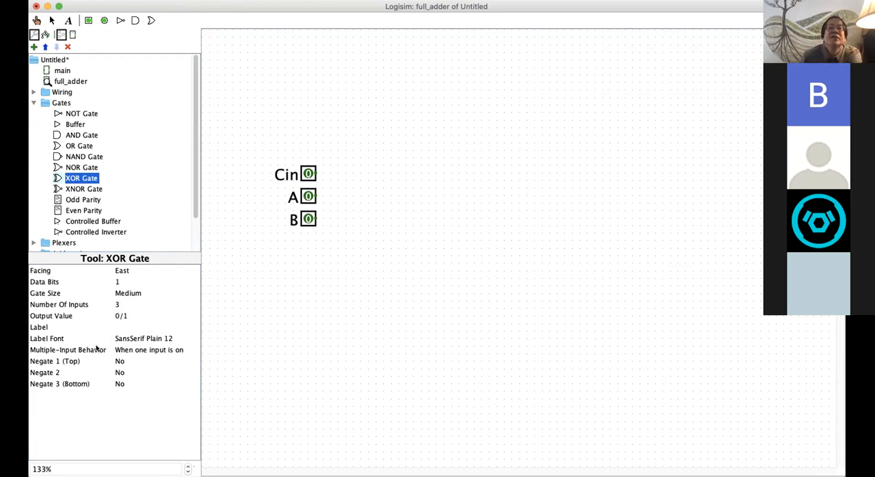
left_click(159, 349)
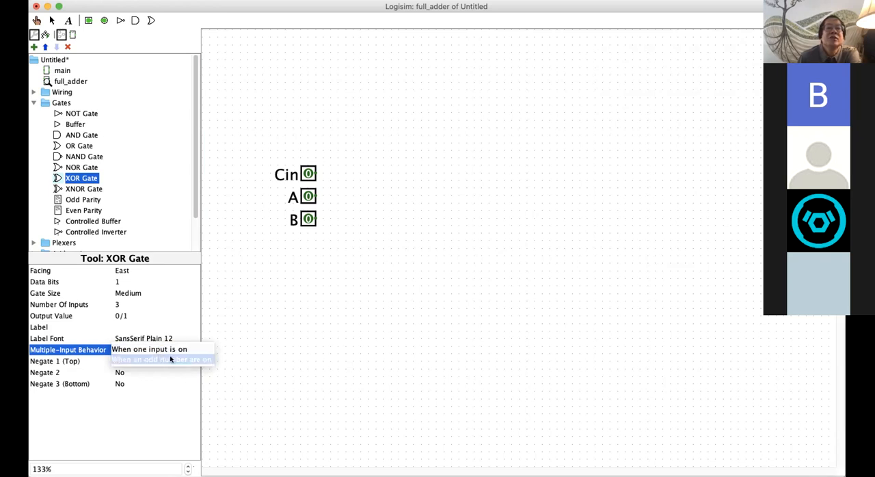
left_click(171, 359)
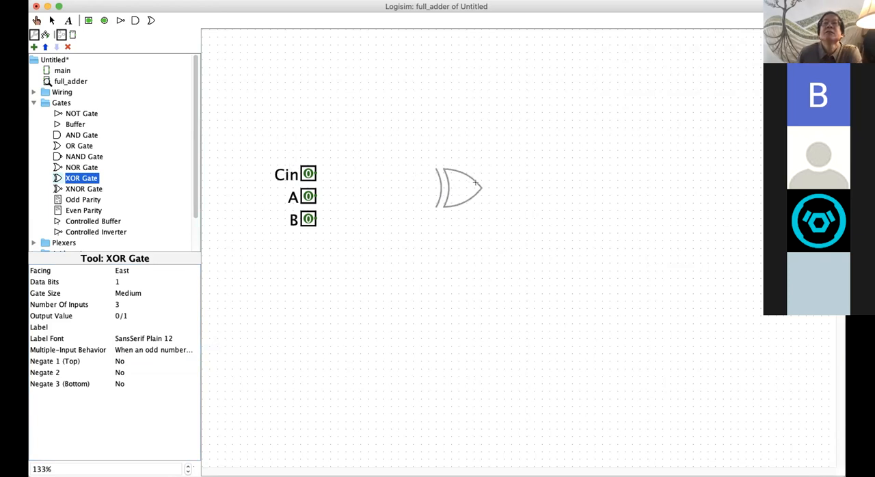
left_click(478, 191)
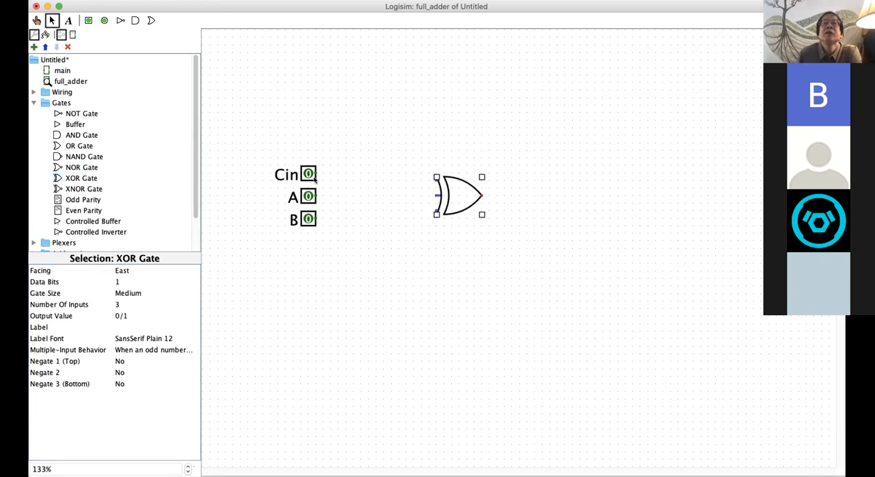
Step: Wire the Cin, A and B pins to the upper, middle and lower inputs of the XOR gate
left_click_drag(316, 173, 355, 172)
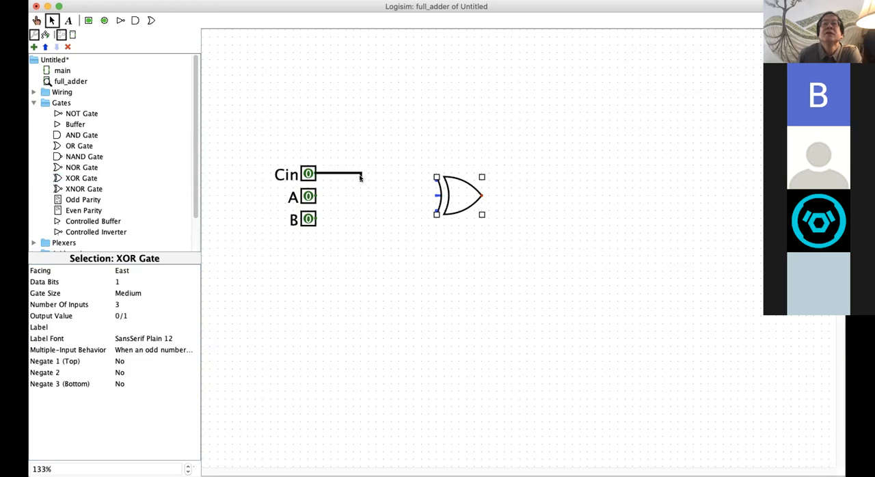
left_click_drag(361, 179, 437, 179)
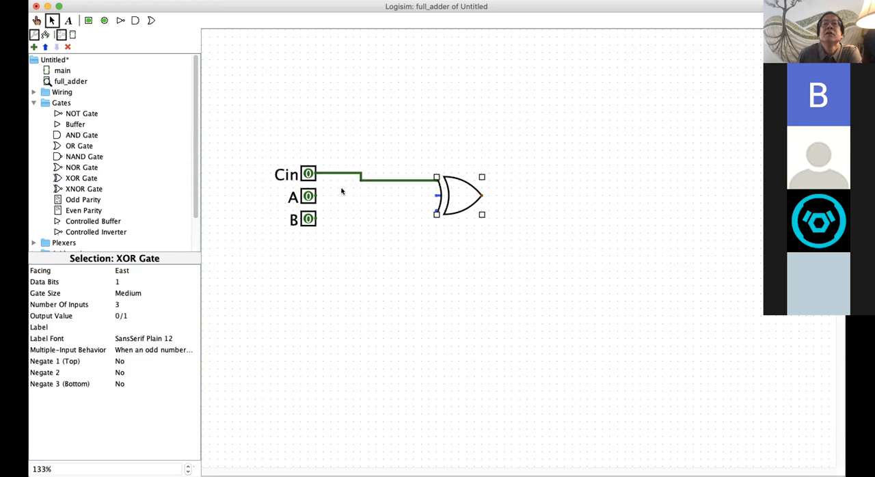
left_click_drag(316, 196, 436, 196)
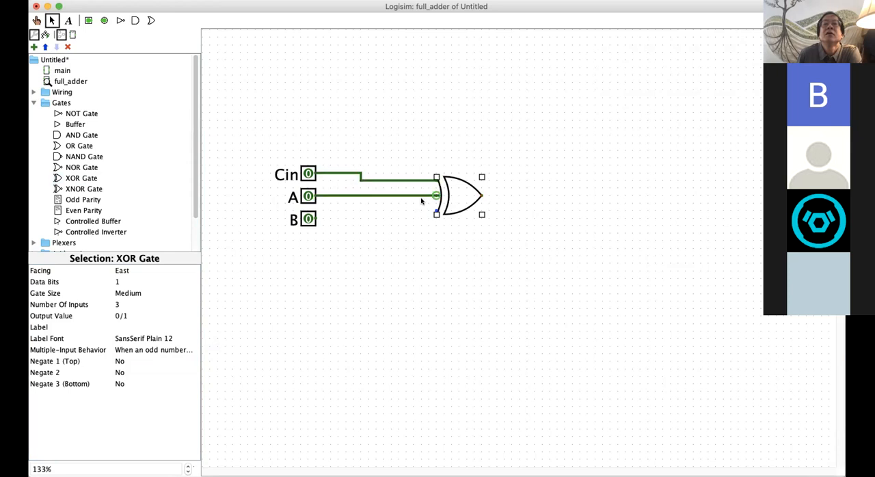
left_click_drag(316, 218, 433, 211)
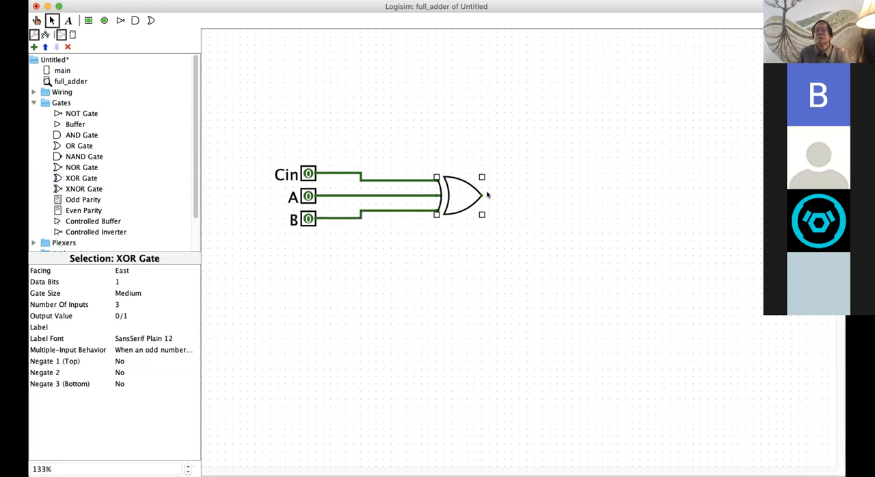
Step: Run a straight wire east from the XOR gate's output and place an output pin at its end
left_click_drag(481, 196, 587, 195)
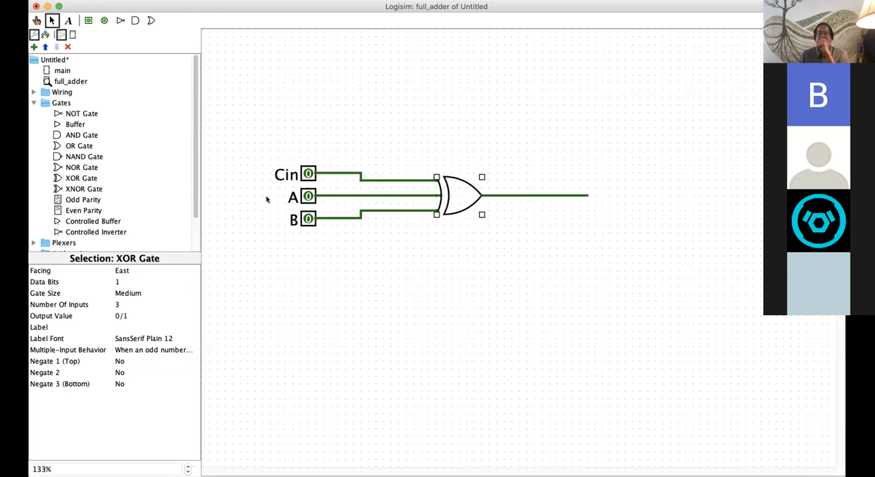
left_click(104, 21)
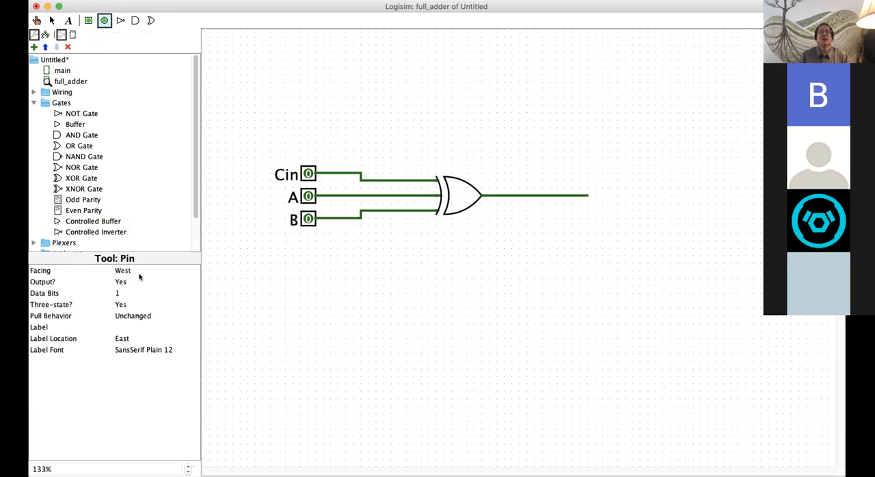
left_click(595, 196)
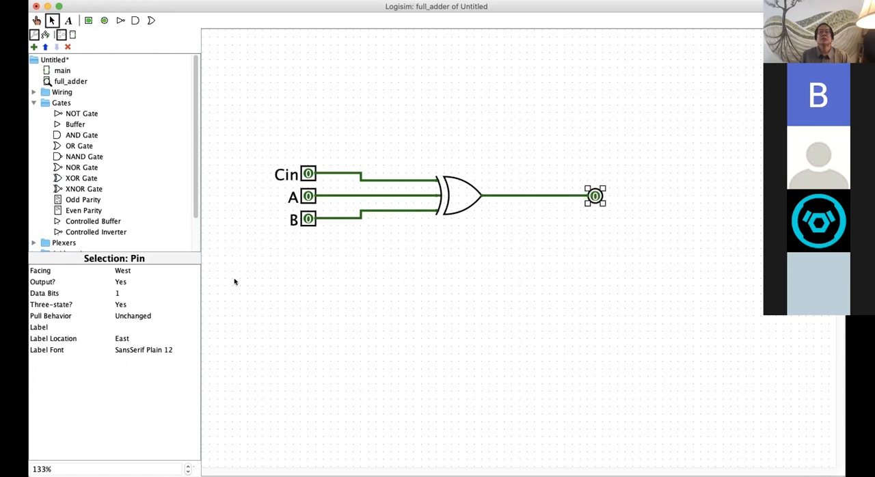
Step: Label the output pin S and set its label font size to 20
left_click(139, 327)
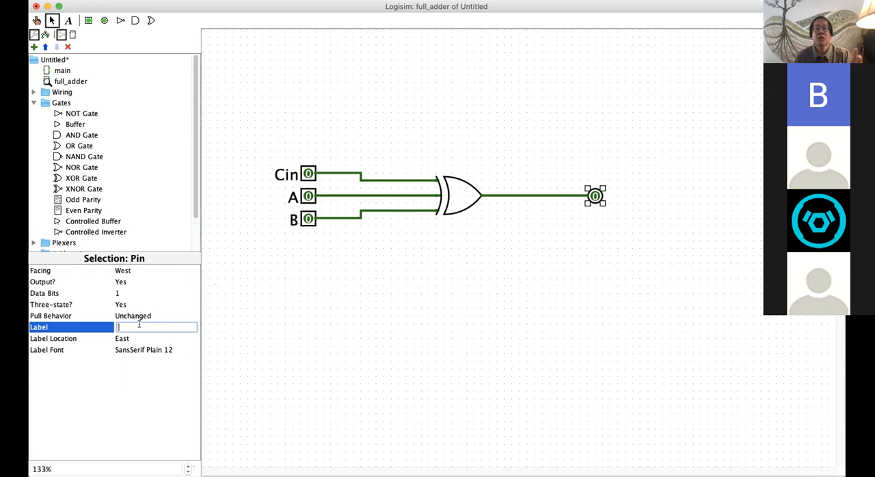
type("S")
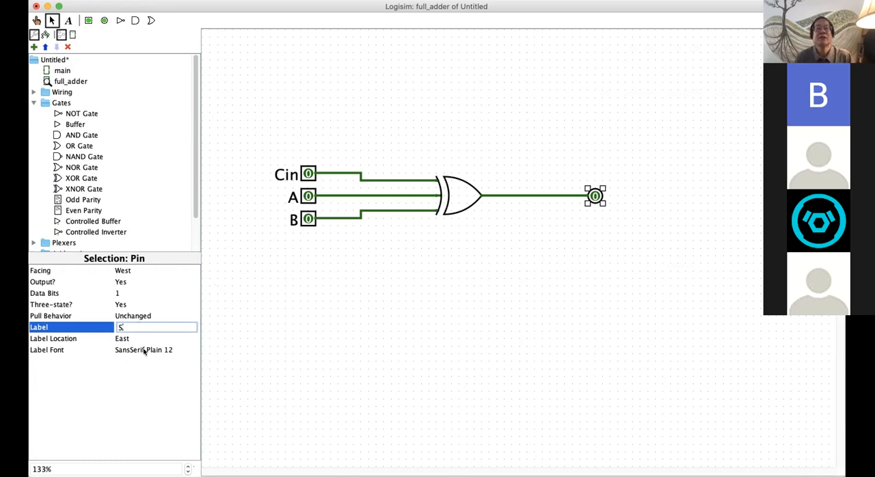
left_click(144, 349)
left_click(240, 103)
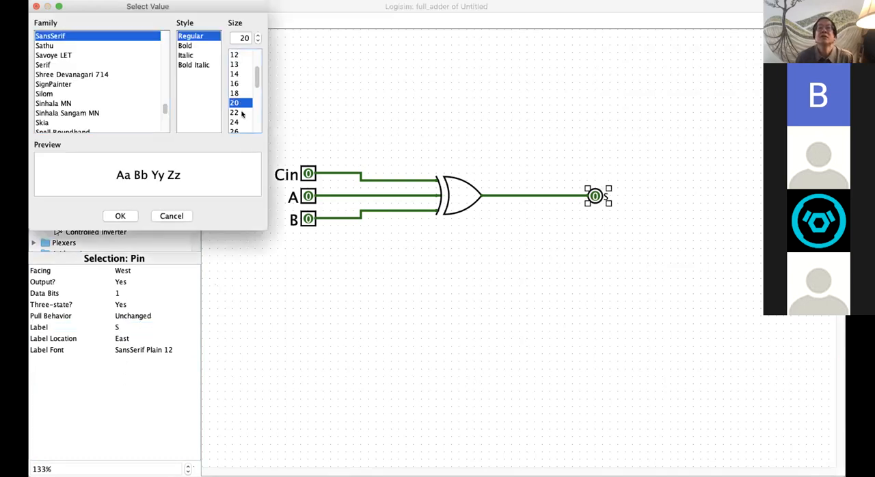
left_click(128, 216)
left_click(418, 282)
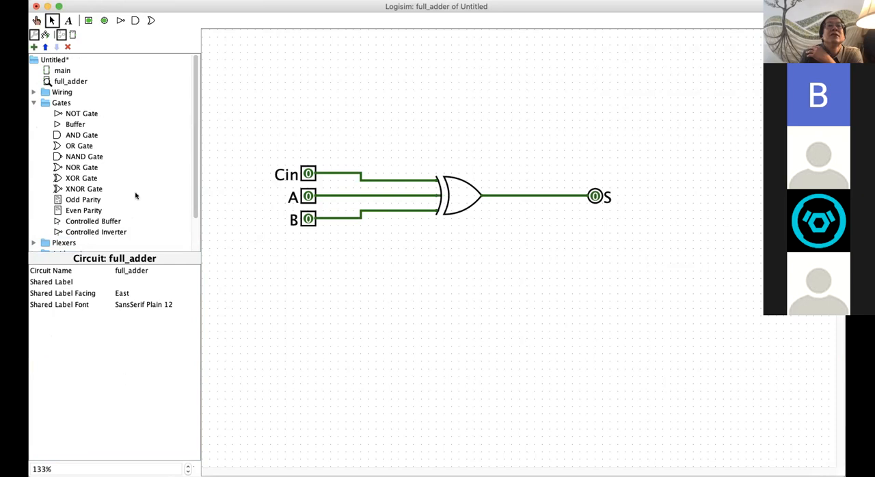
Step: Examine the components offered in the Arithmetic, Memory, Input/Output and Wiring libraries
left_click(34, 103)
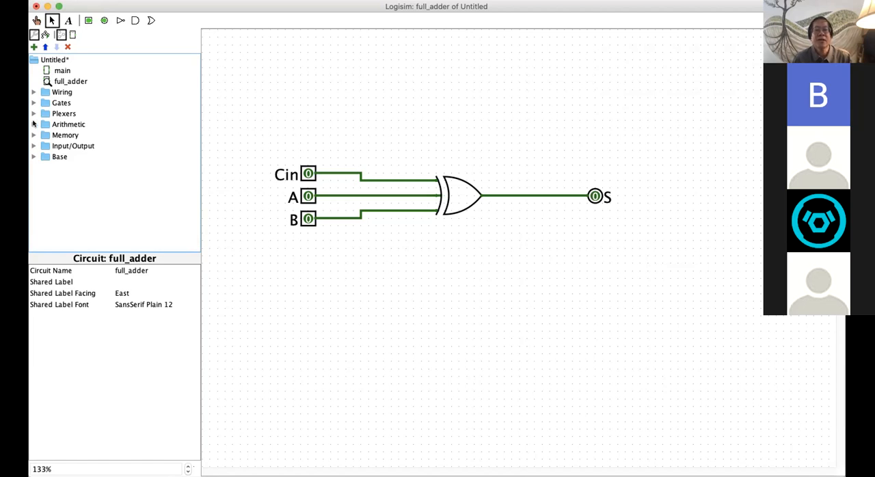
left_click(33, 124)
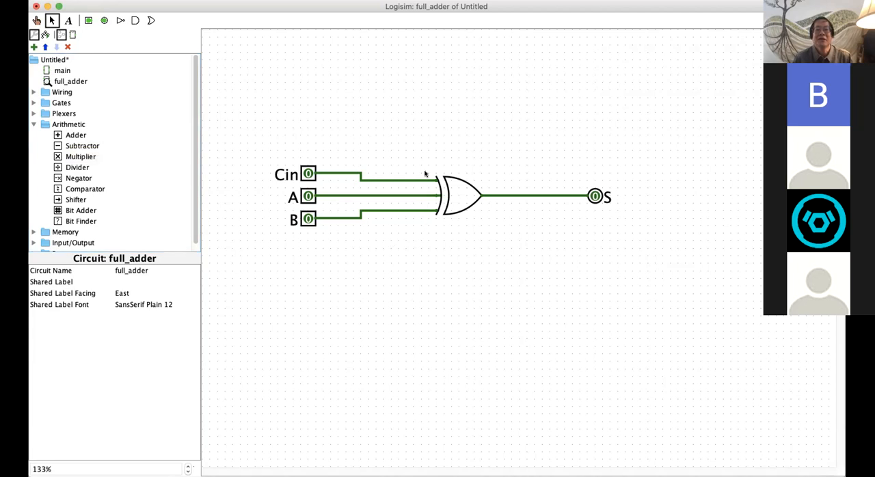
left_click(75, 136)
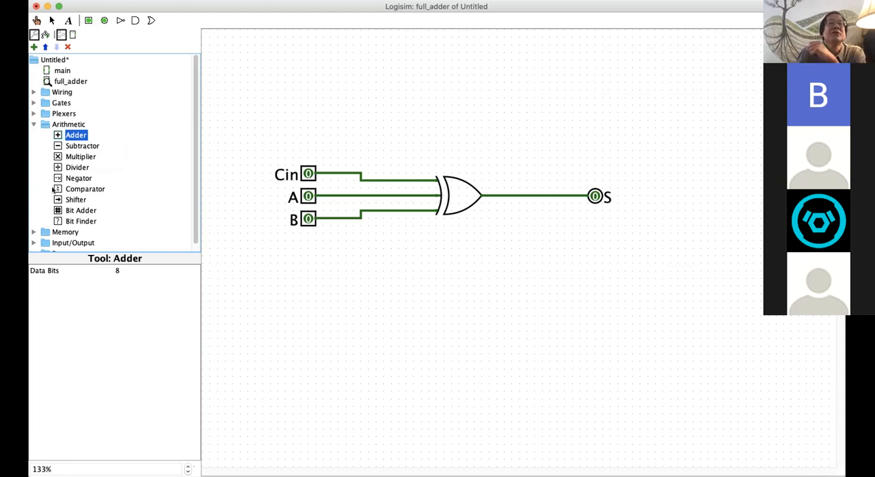
left_click(32, 123)
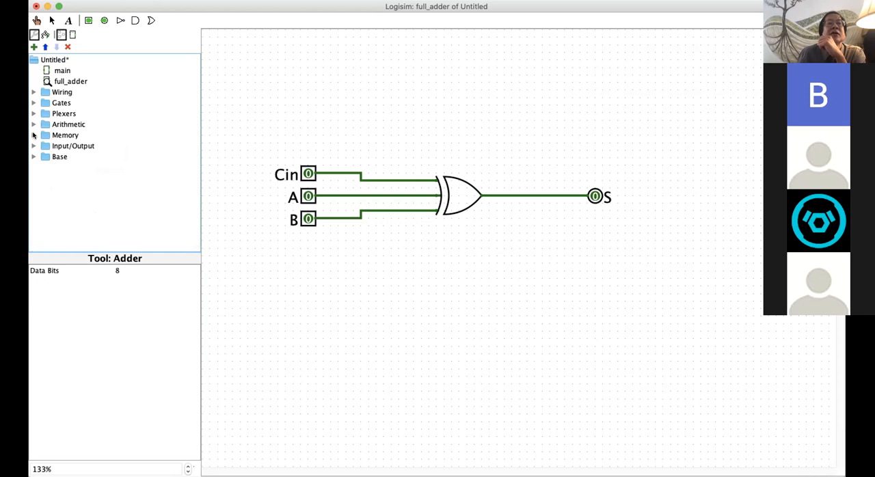
left_click(33, 134)
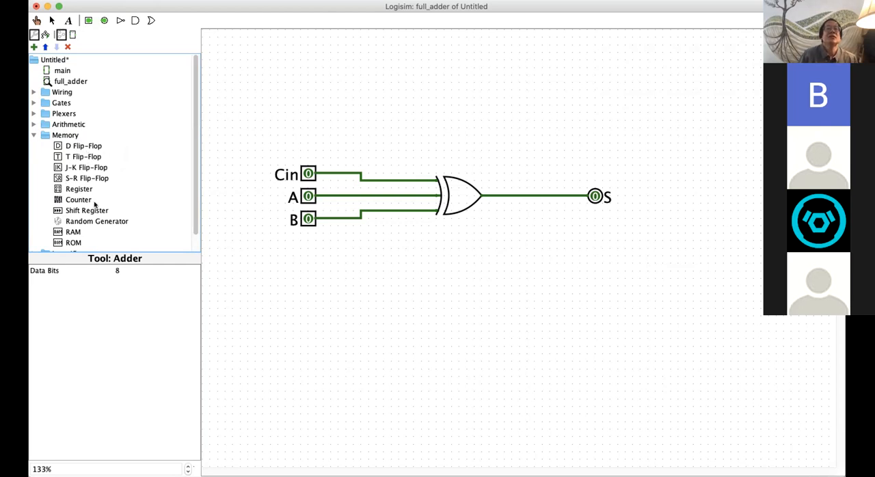
scroll(94, 205, "down", 1)
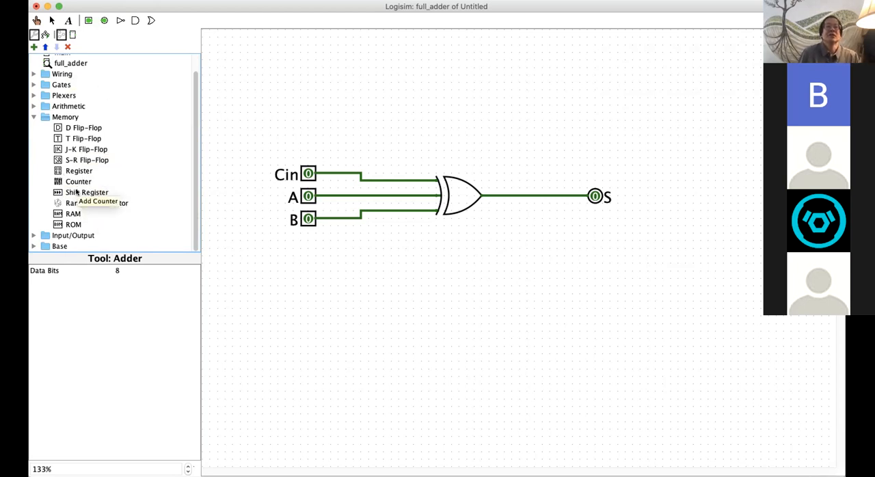
left_click(33, 116)
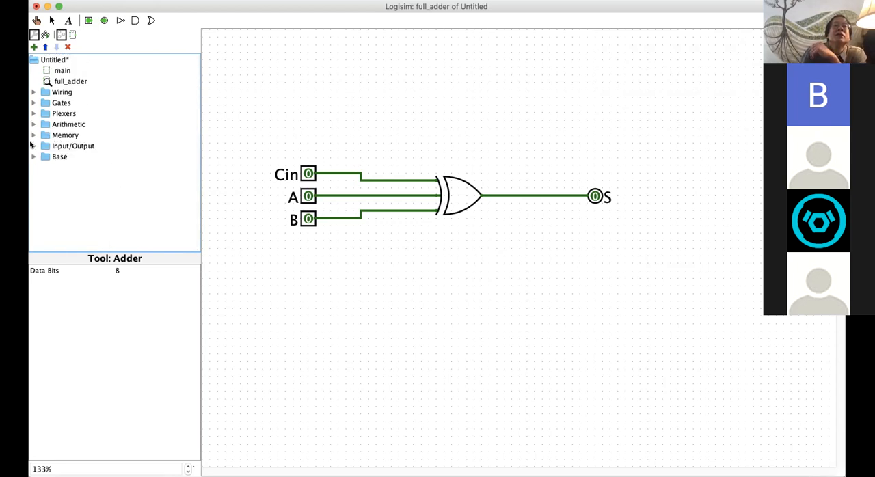
left_click(32, 146)
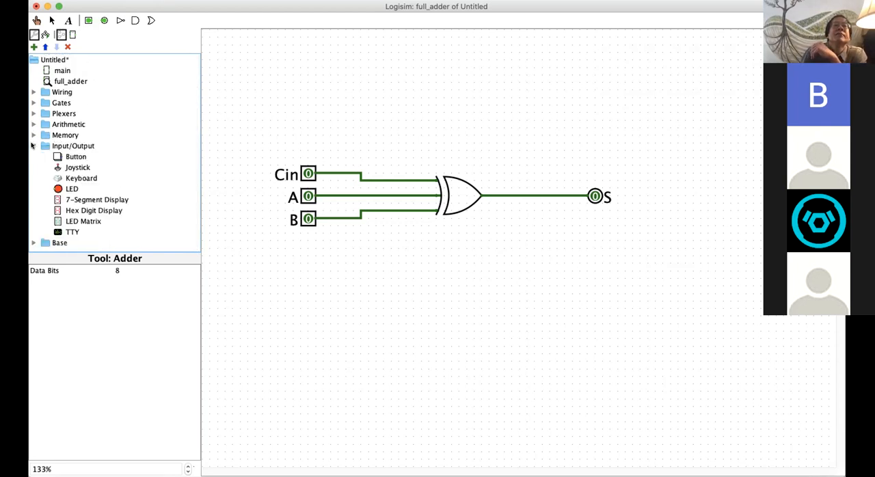
left_click(33, 91)
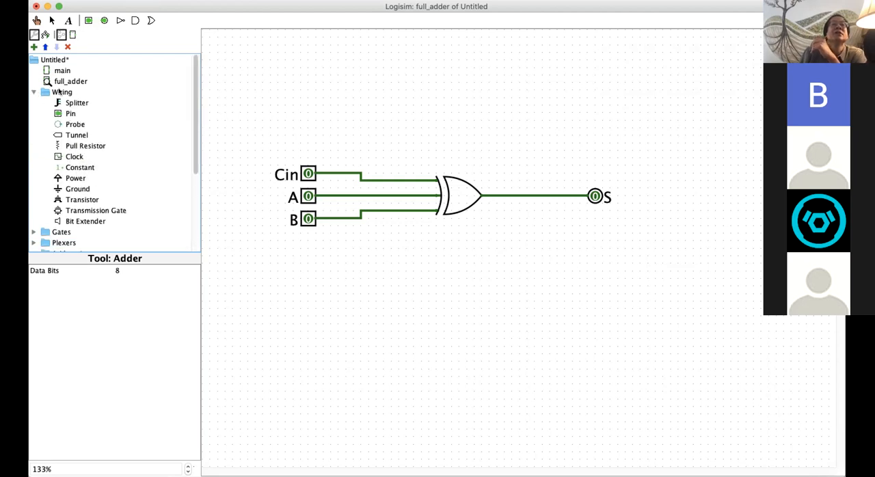
left_click(32, 92)
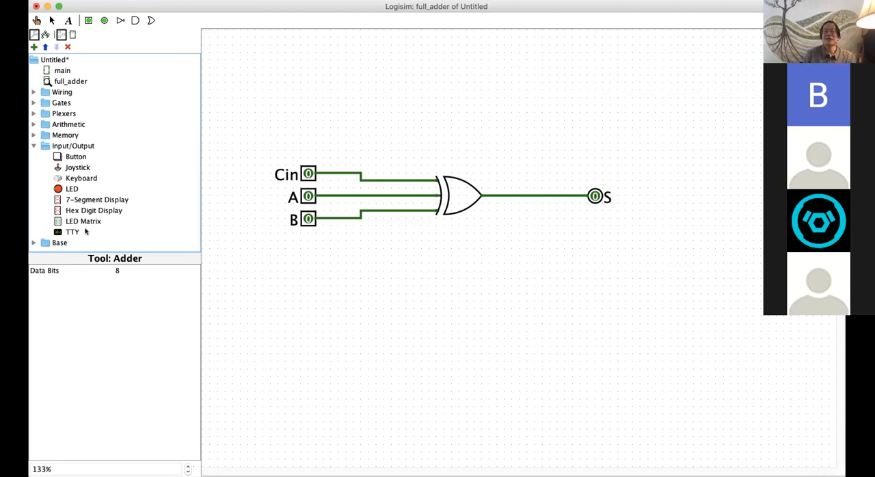
Step: Try out a Keyboard and a Hex Digit Display below the circuit, deleting each one after viewing it
left_click(75, 178)
left_click(331, 301)
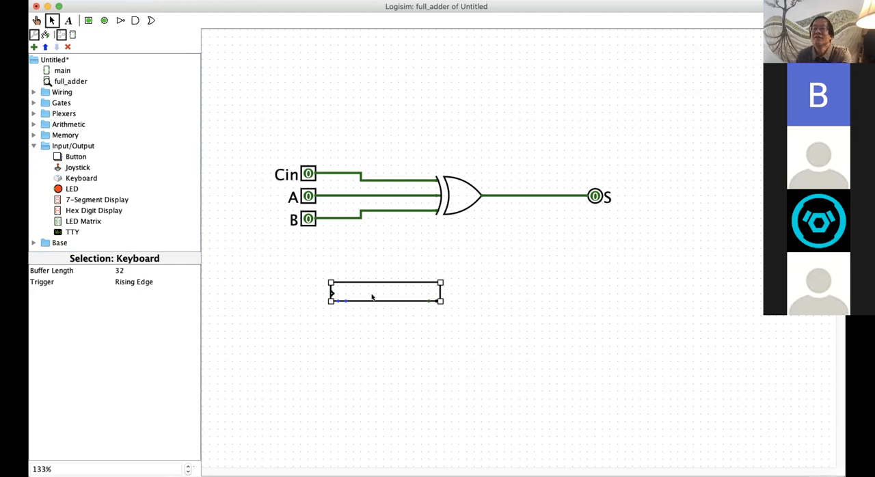
key("BackSpace")
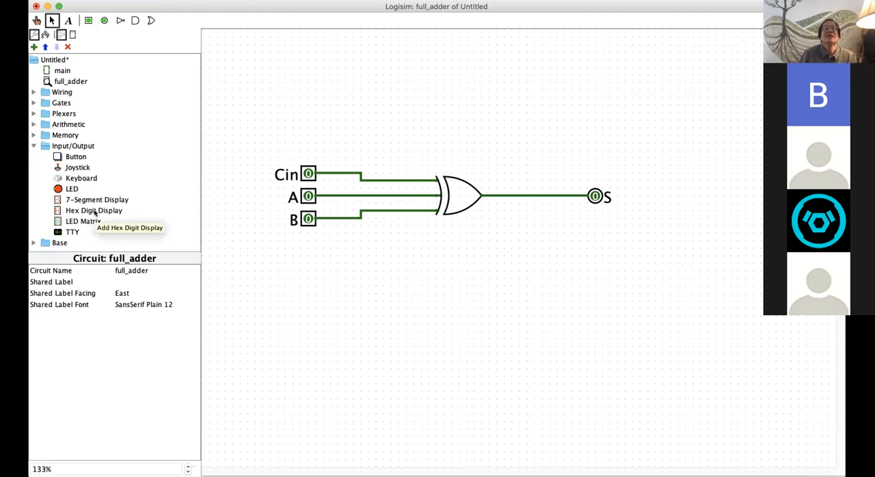
left_click(94, 211)
left_click(376, 307)
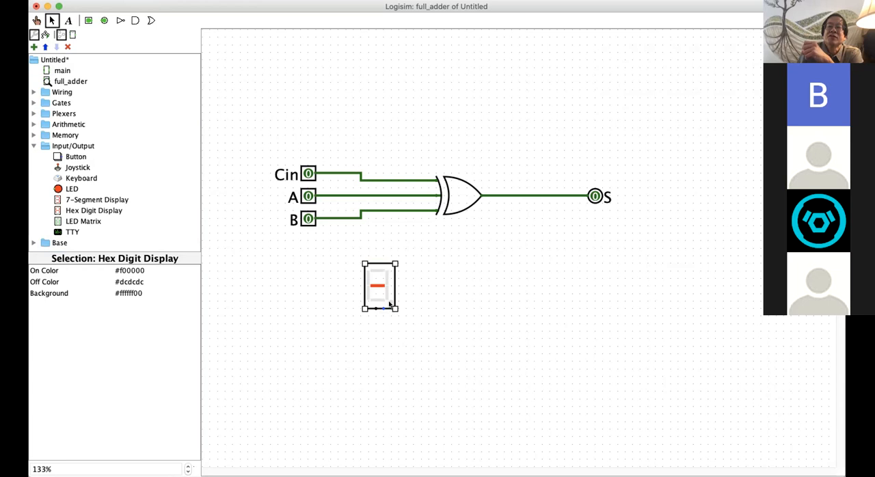
key("Delete")
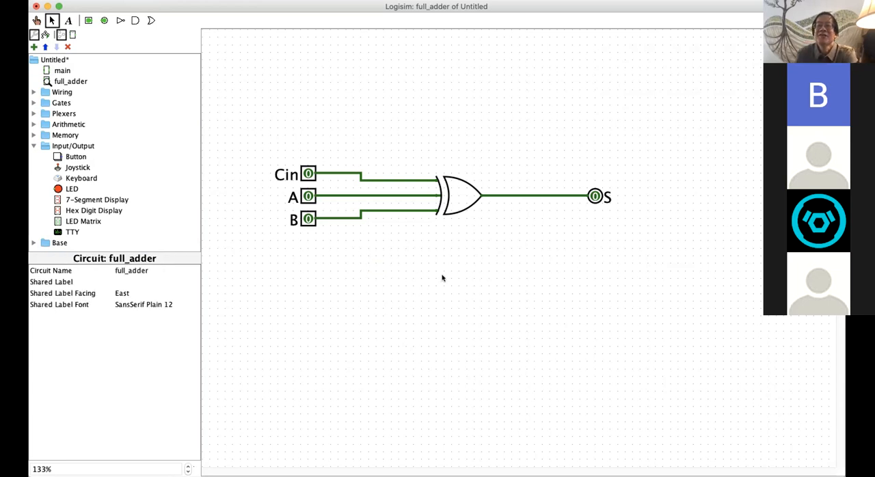
Step: Try out an LED Matrix and a TTY below the circuit, deleting each one after viewing it
left_click(67, 222)
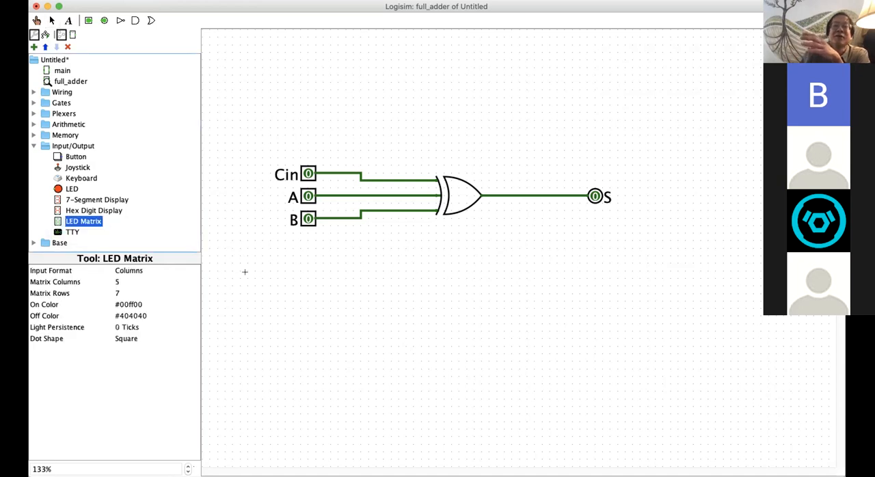
left_click(335, 303)
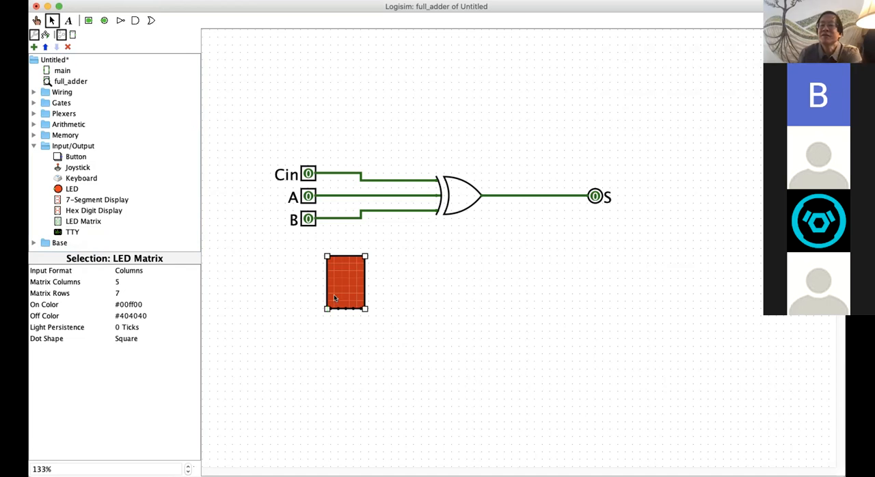
key("Delete")
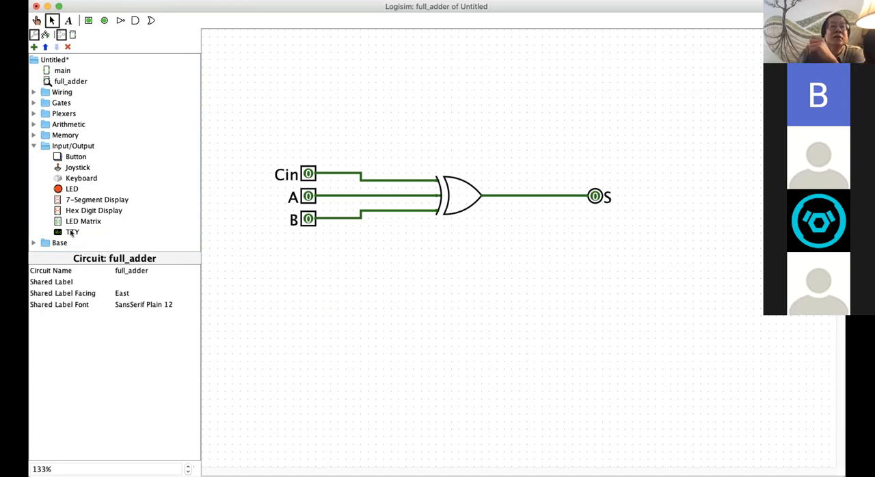
left_click(71, 232)
left_click(398, 330)
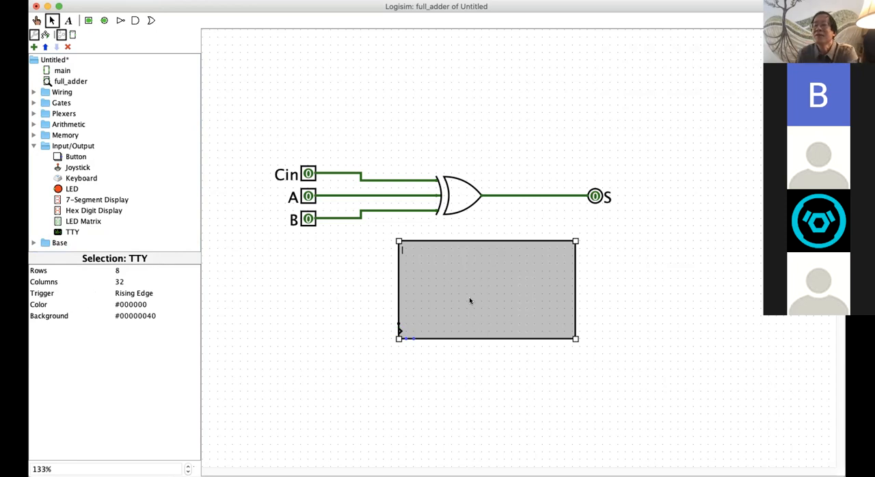
key("Delete")
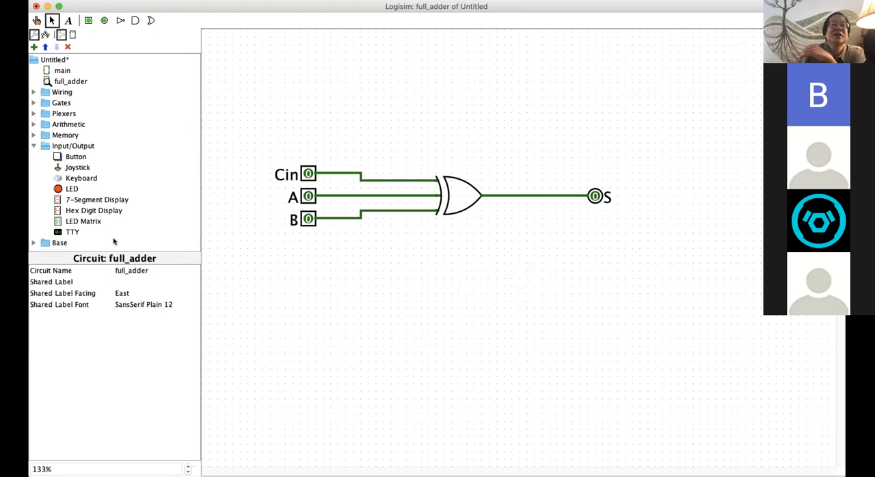
Step: Look through the tools in the Base library, selecting the Poke Tool, and collapse the open libraries
left_click(34, 242)
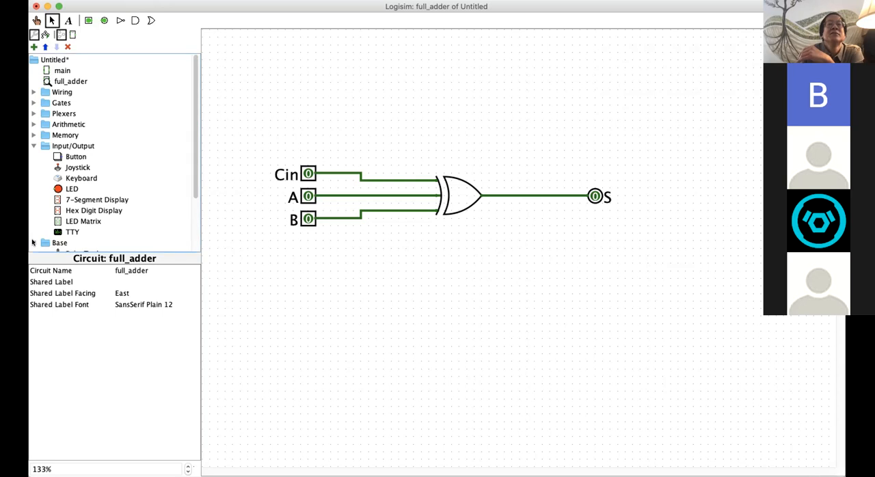
left_click_drag(194, 196, 193, 250)
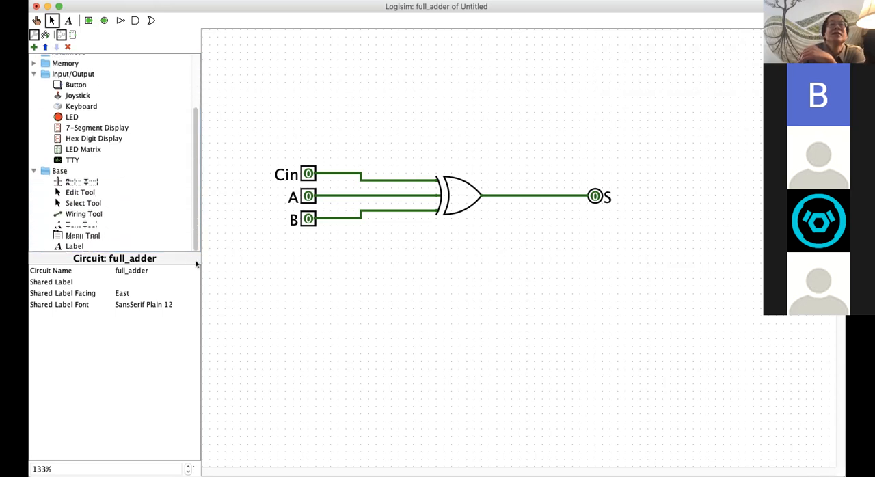
left_click(78, 182)
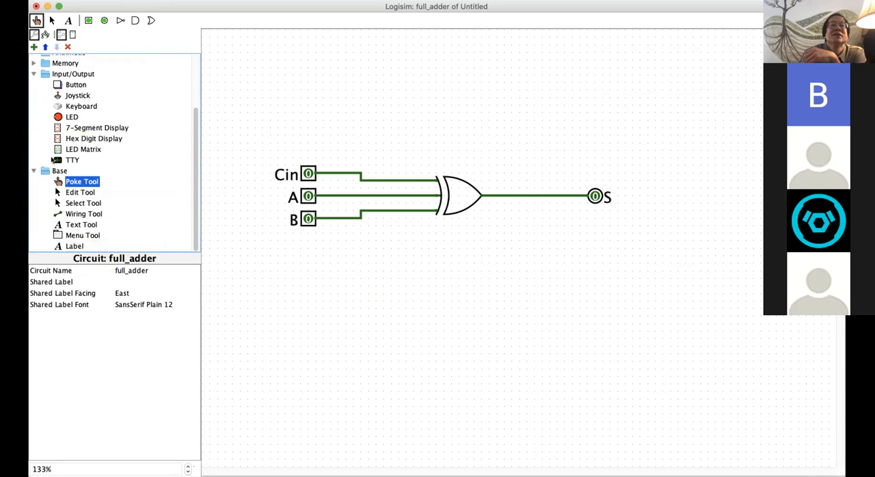
left_click(34, 171)
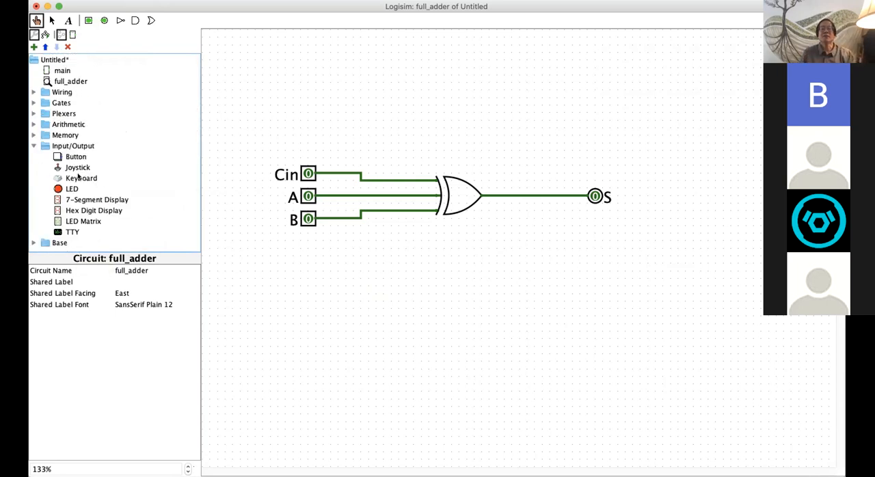
left_click(34, 146)
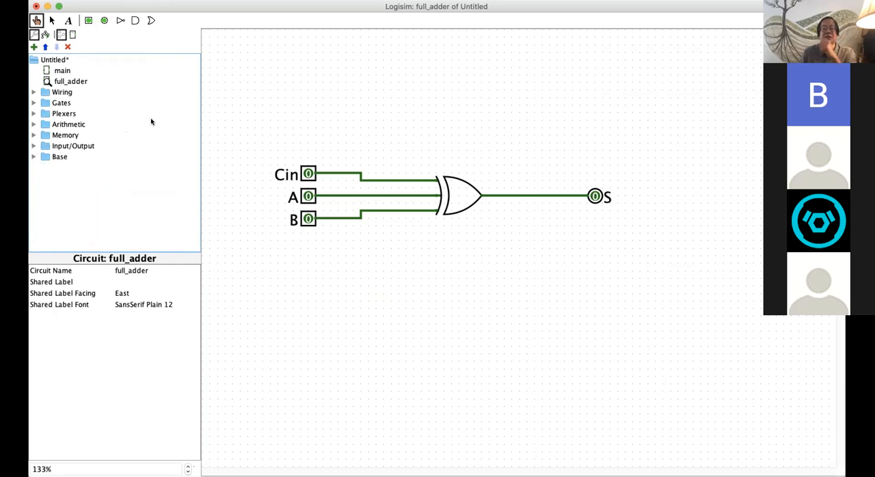
Step: Examine the XOR Gate tool in the Gates library, checking its choices for number of inputs and output value
left_click(33, 103)
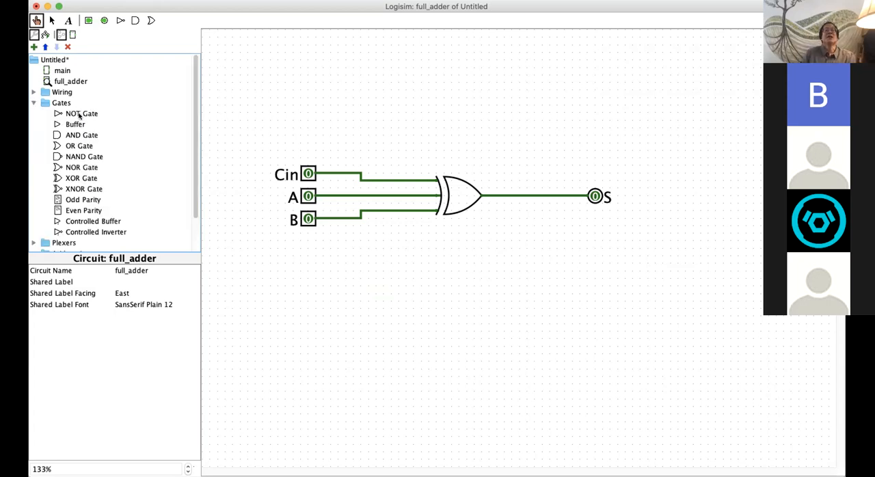
left_click(71, 177)
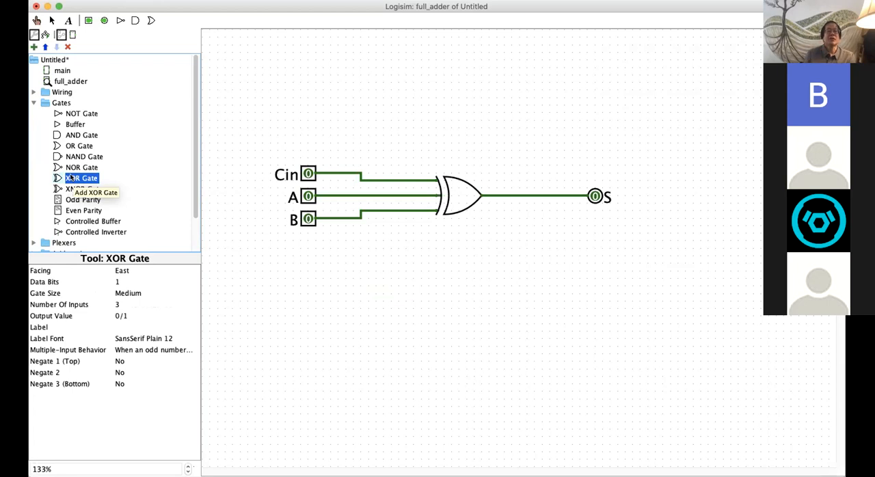
left_click(121, 305)
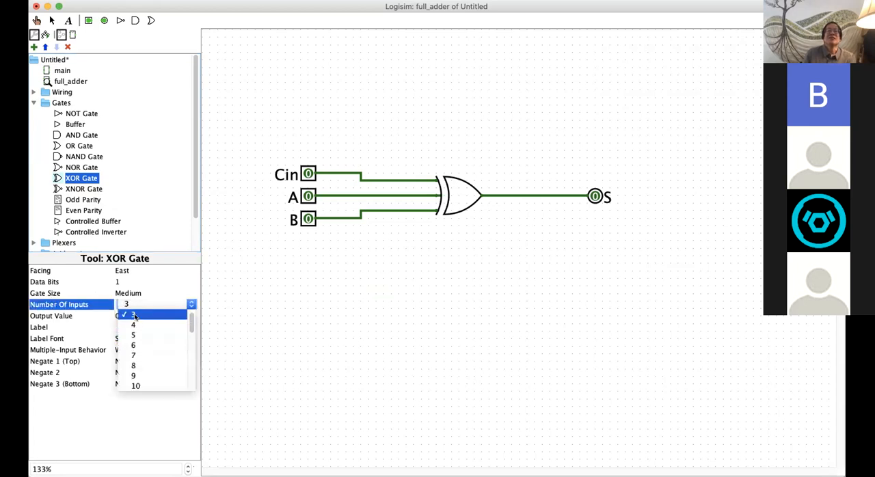
left_click(135, 315)
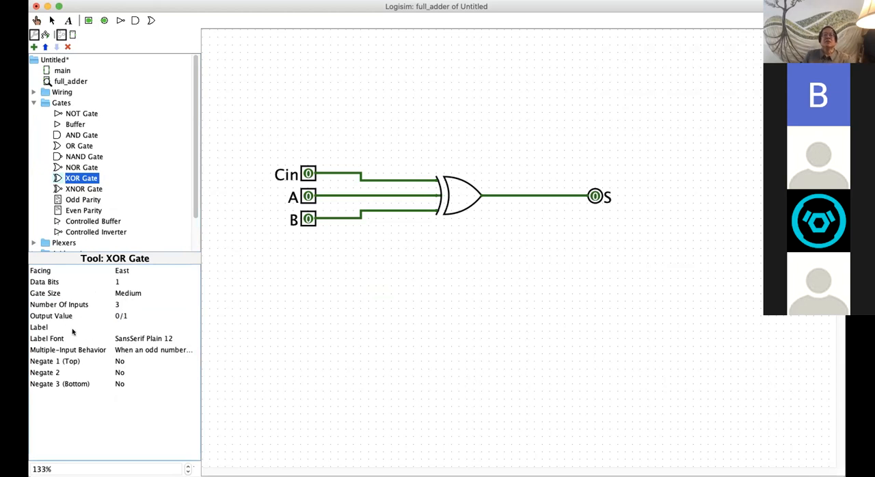
left_click(120, 316)
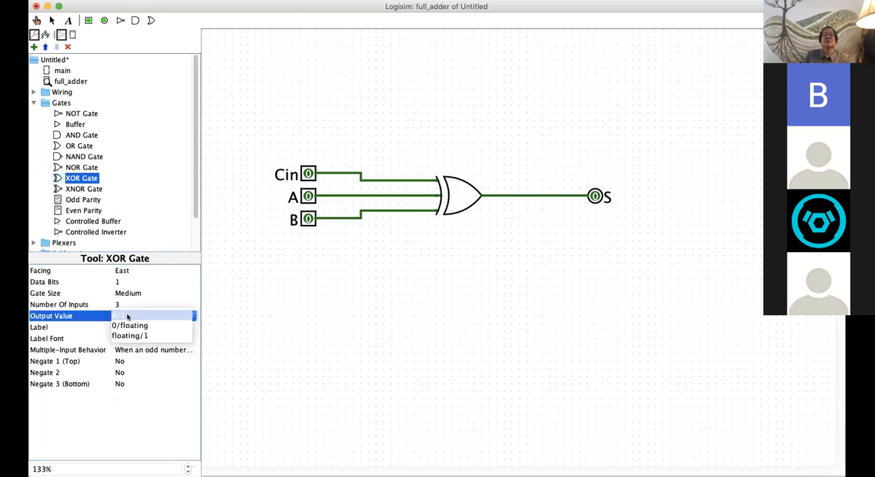
left_click(123, 316)
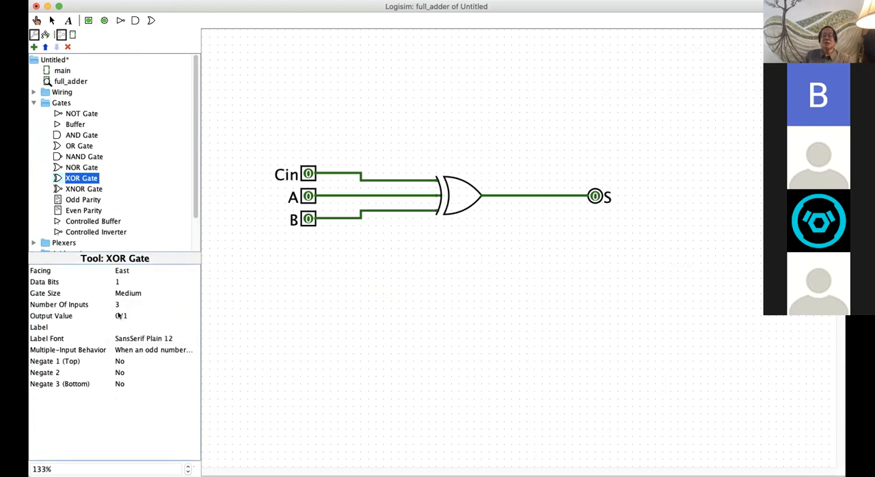
left_click(118, 316)
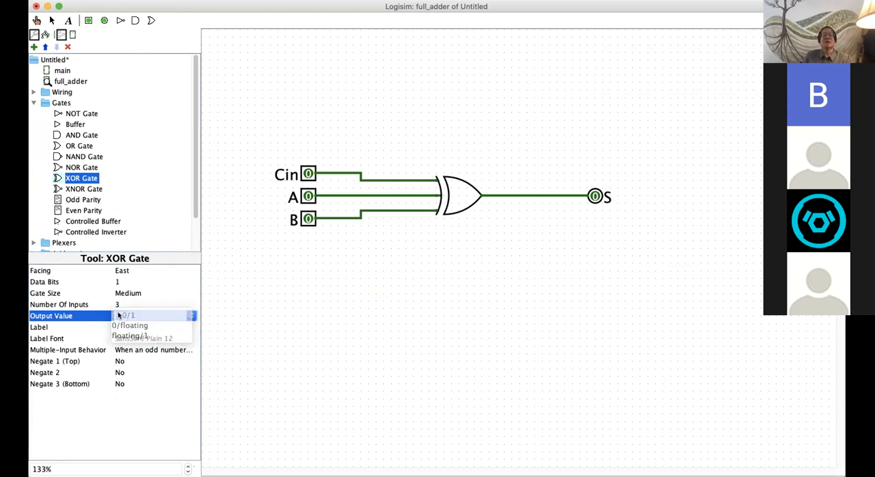
left_click(120, 315)
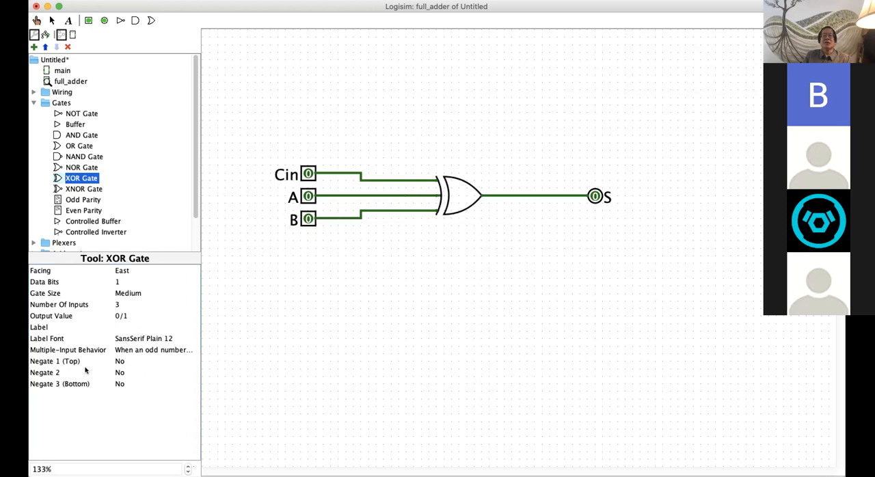
Step: Try out an XOR gate labelled "xor1" below the circuit and delete it after viewing it
left_click(117, 327)
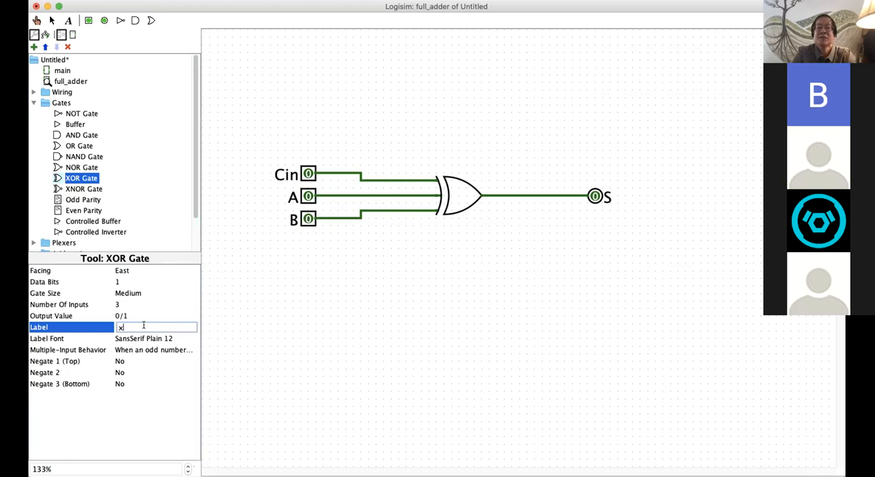
key("Return")
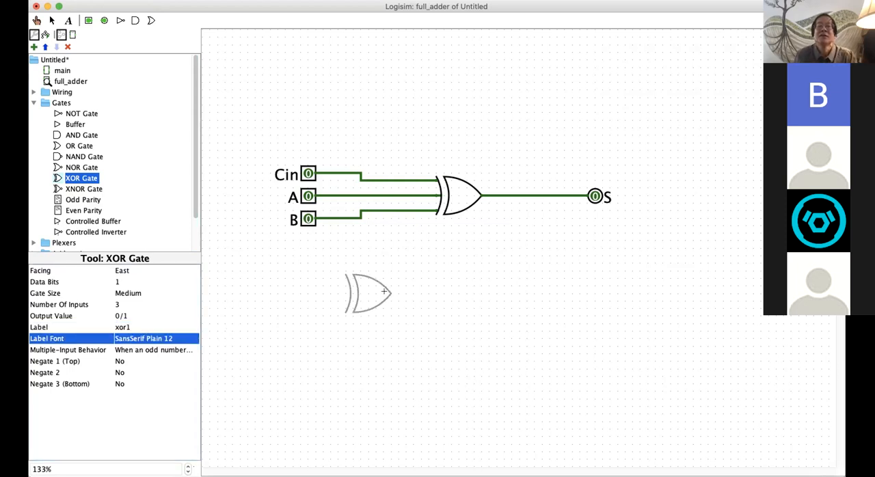
left_click(390, 294)
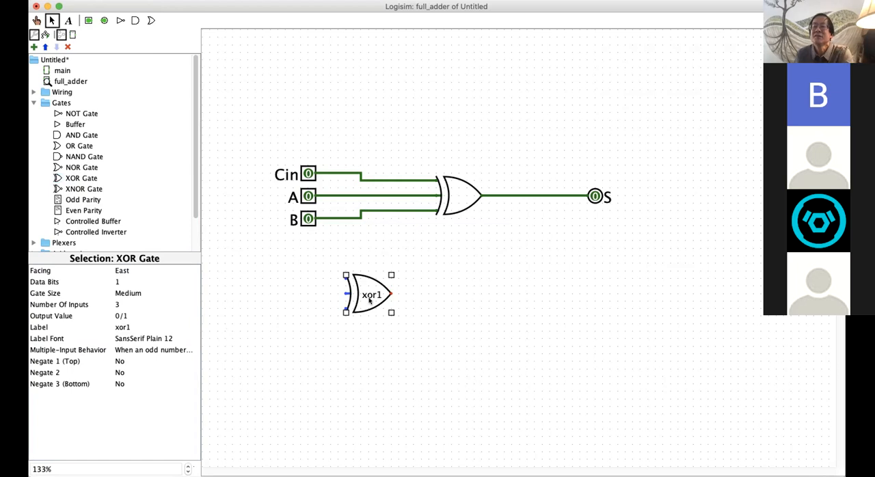
key("Delete")
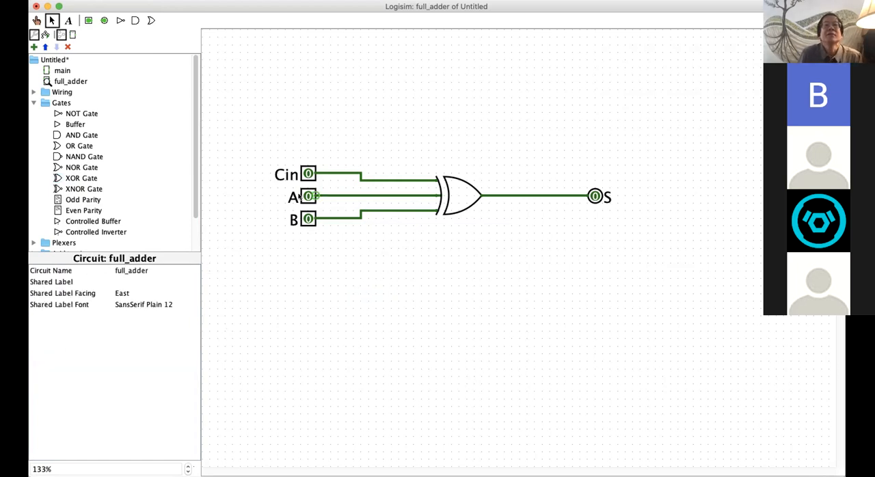
Step: Label the existing XOR gate that drives S "oddnum"
left_click(481, 196)
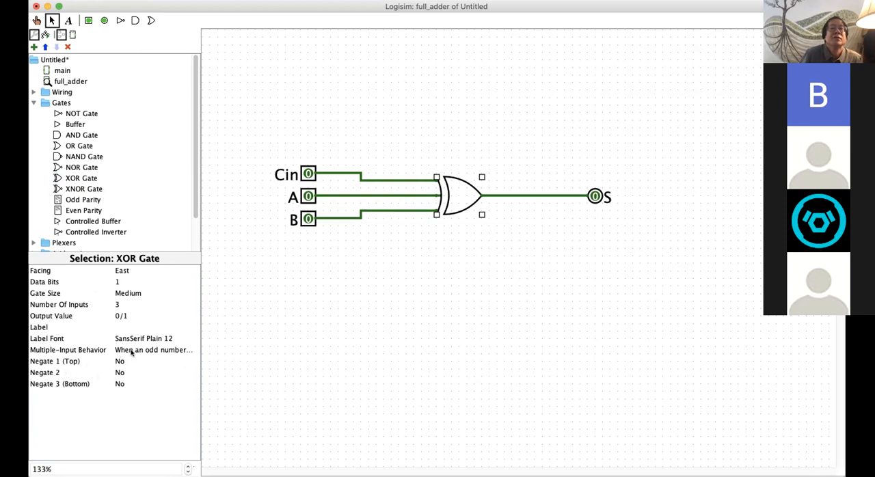
left_click(76, 351)
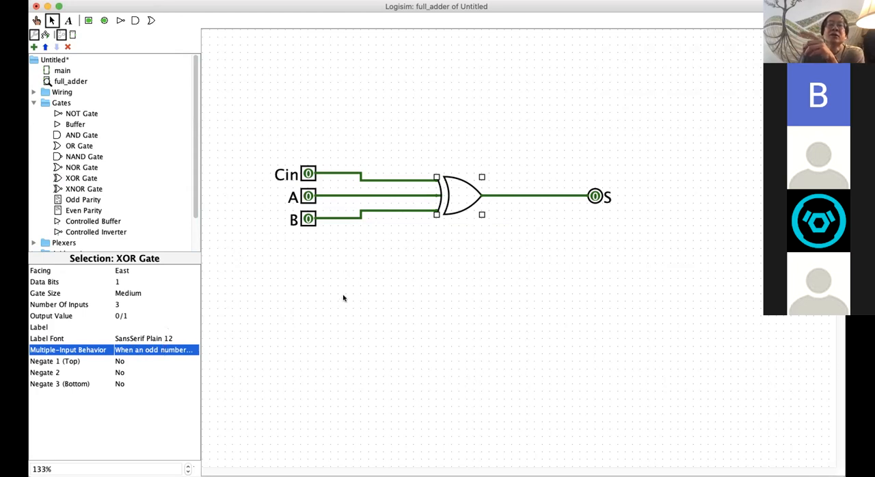
left_click(123, 327)
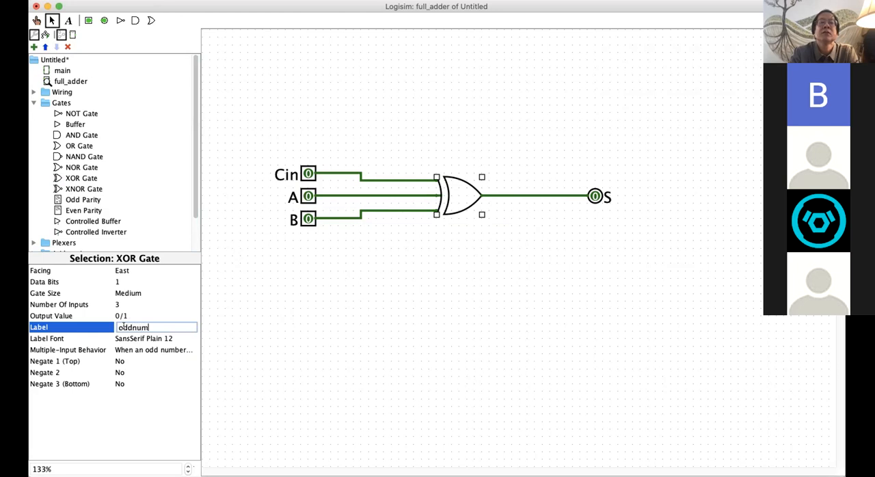
key("Return")
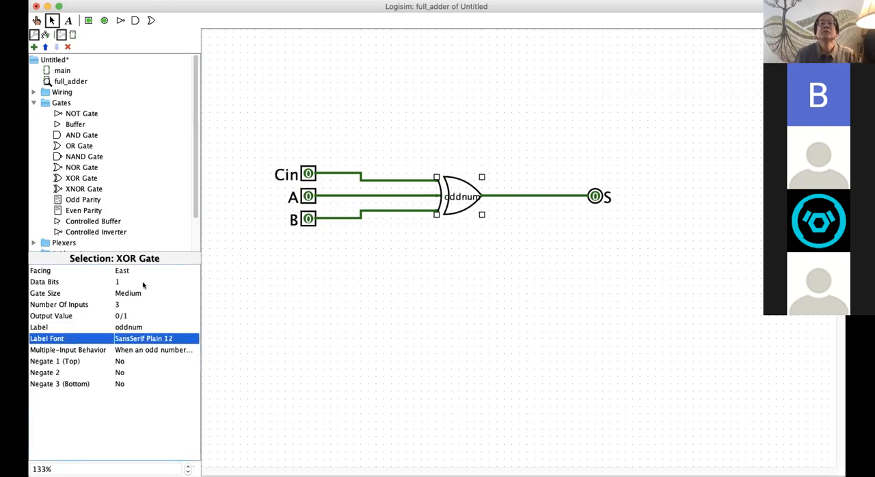
Step: Shorten the label of the XOR gate to "odd"
left_click(140, 325)
left_click(152, 325)
left_click_drag(148, 327, 132, 327)
key("BackSpace")
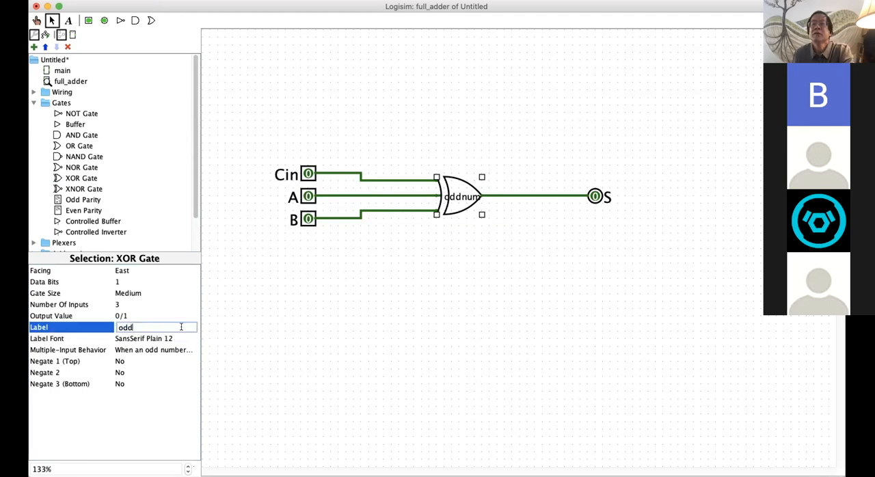
key("Return")
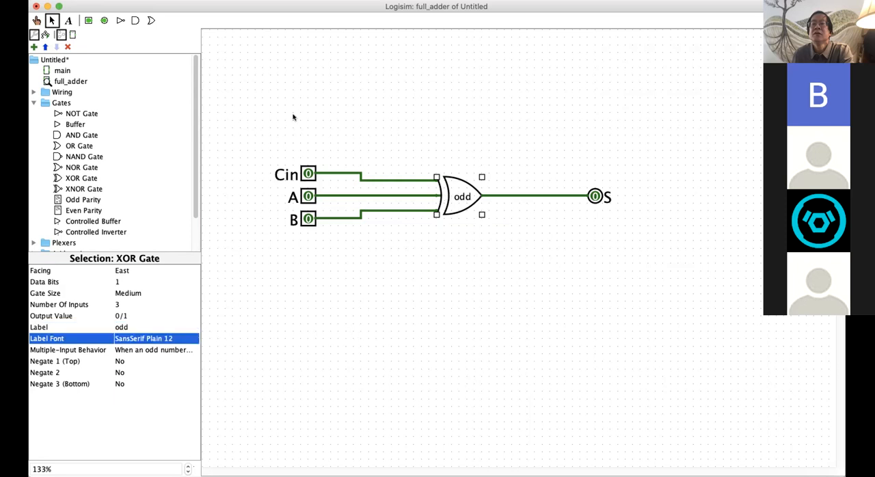
Step: Test output S with the Poke Tool by setting inputs Cin, A and B to 1 one after another
left_click(38, 20)
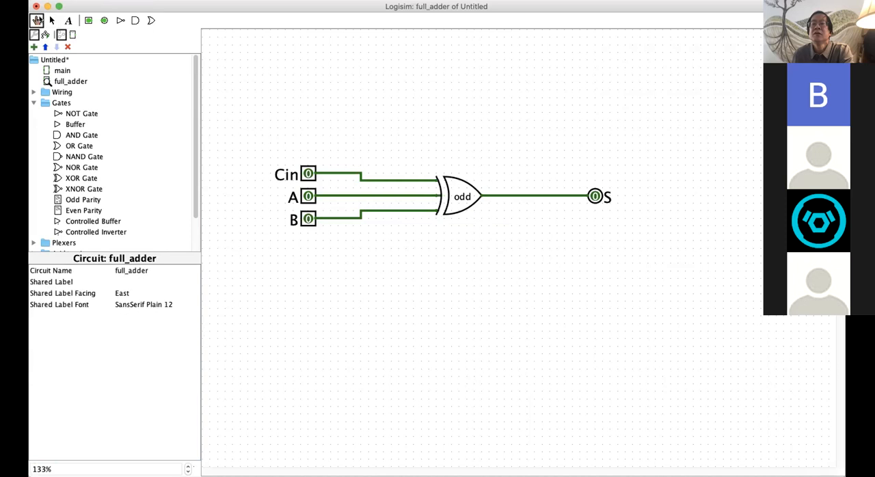
left_click(307, 173)
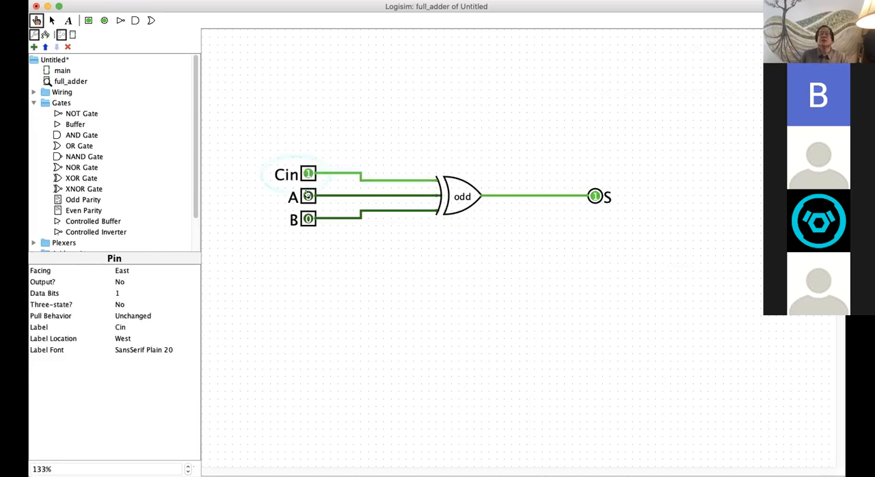
left_click(307, 196)
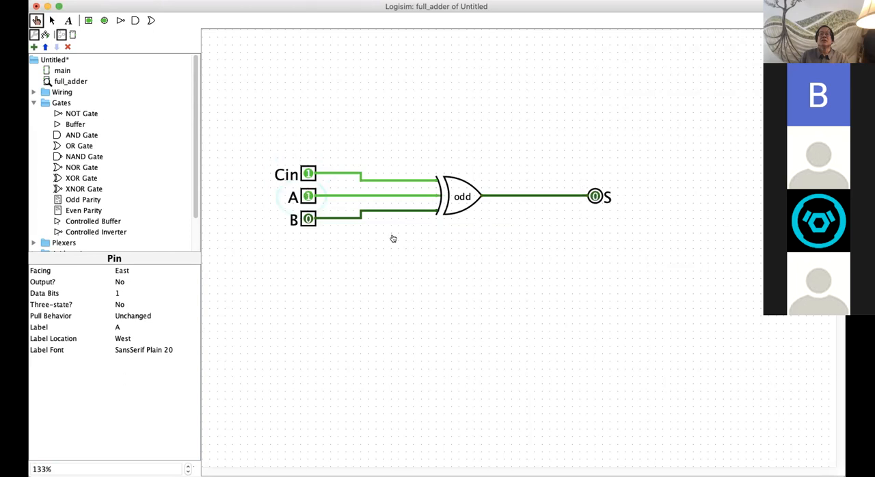
left_click(308, 217)
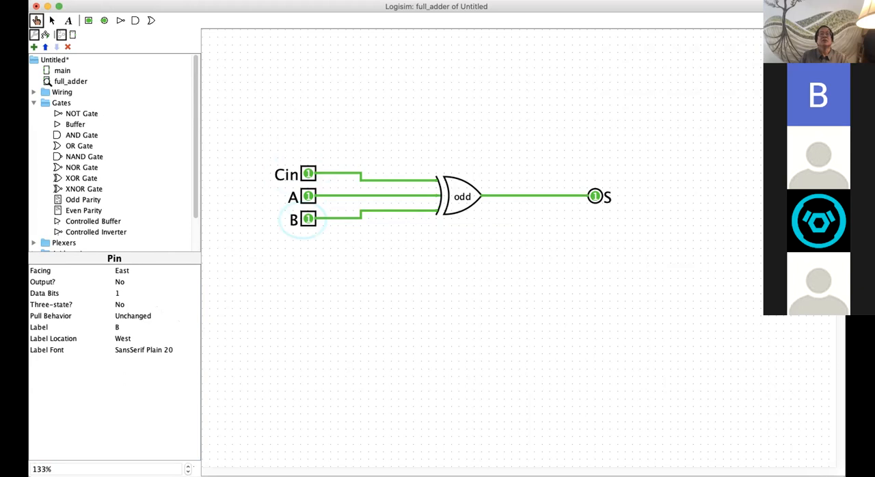
Step: Try the "When one input is on" multiple-input behavior on the XOR gate, and restore the odd-number behavior
left_click(52, 20)
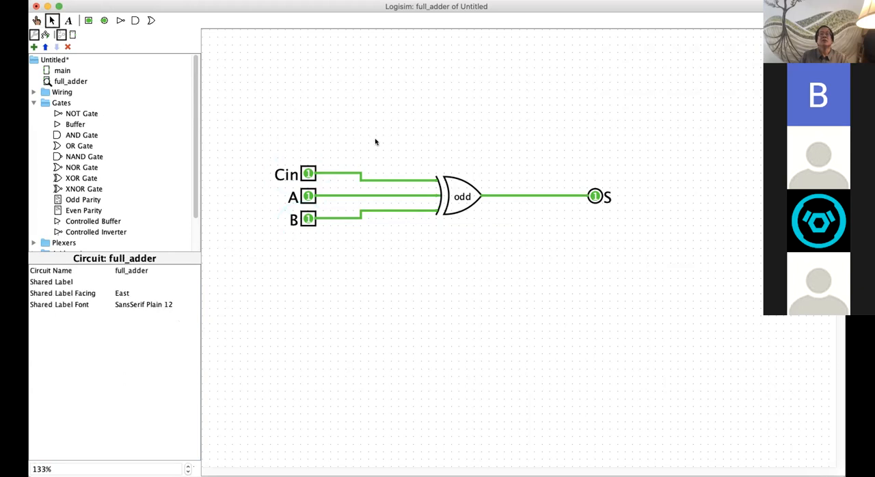
left_click(449, 191)
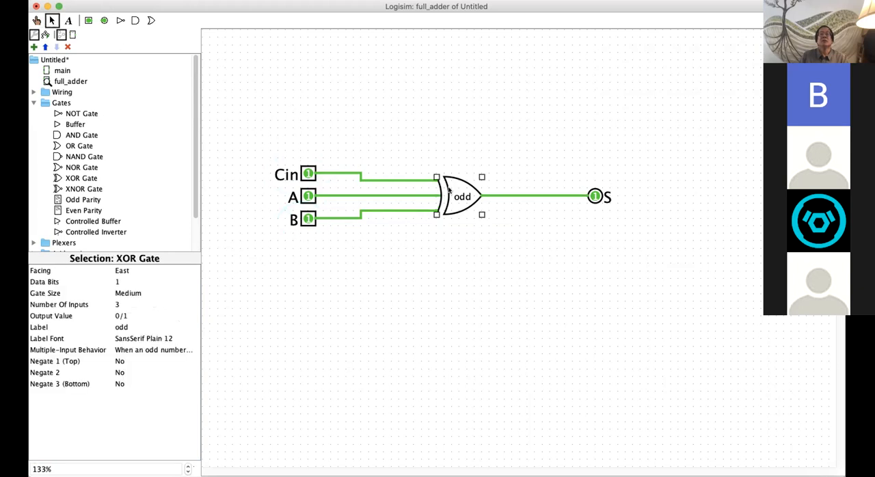
left_click(149, 349)
left_click(148, 340)
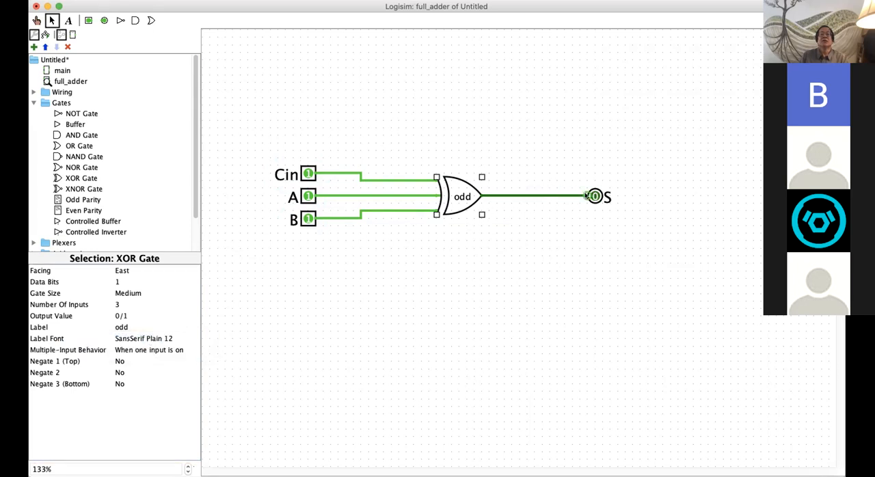
left_click(130, 349)
left_click(132, 359)
left_click(242, 345)
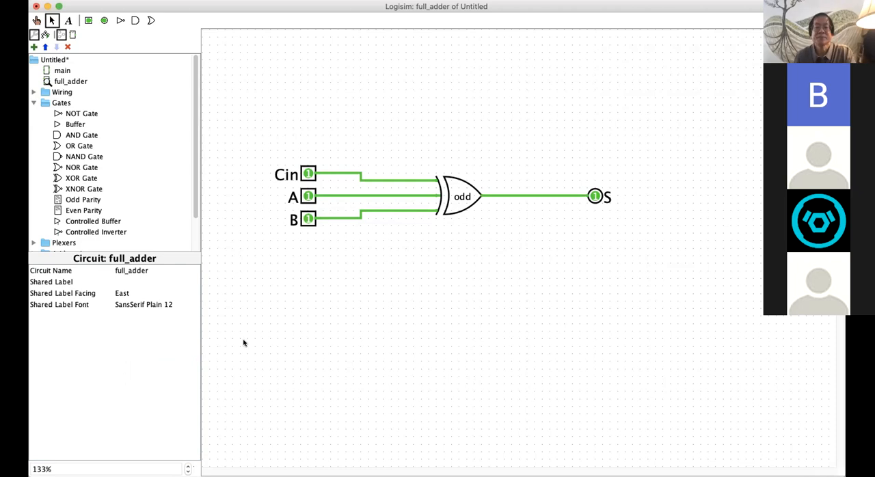
Step: Save the project as add16_inlab in the circuits folder of EE274 inside Documents
key("super+s")
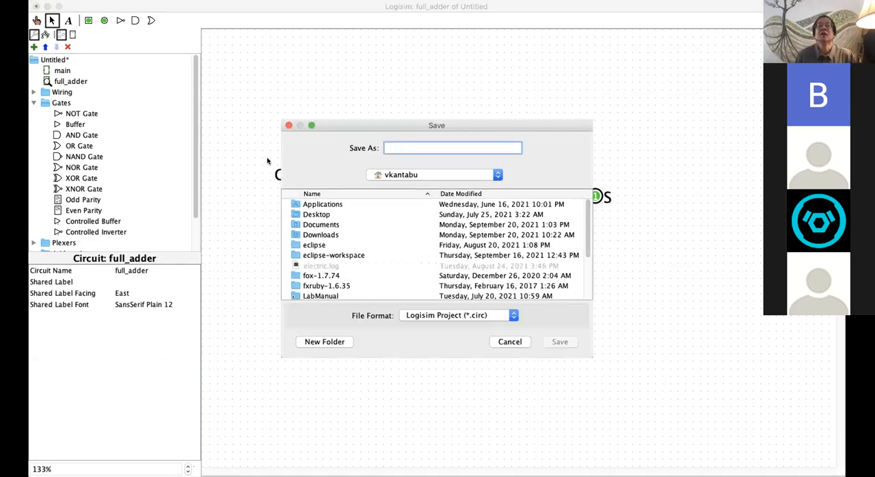
double_click(335, 225)
scroll(340, 253, "down", 3)
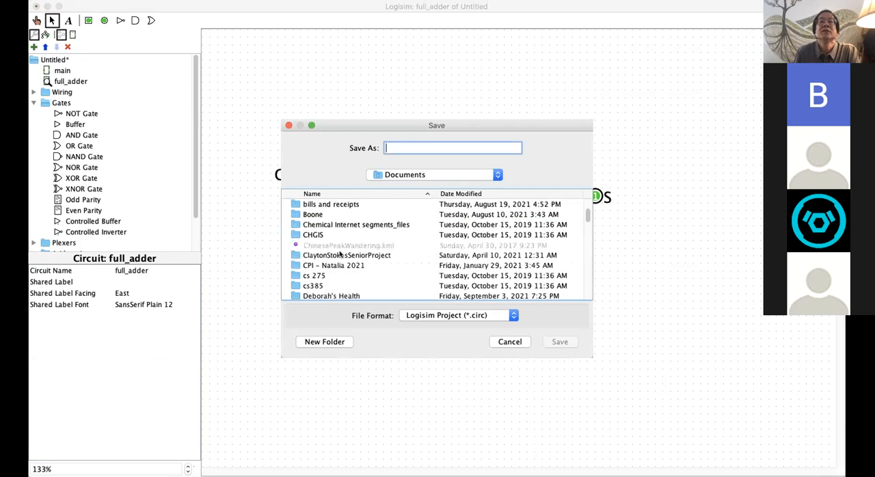
scroll(340, 253, "down", 5)
double_click(325, 246)
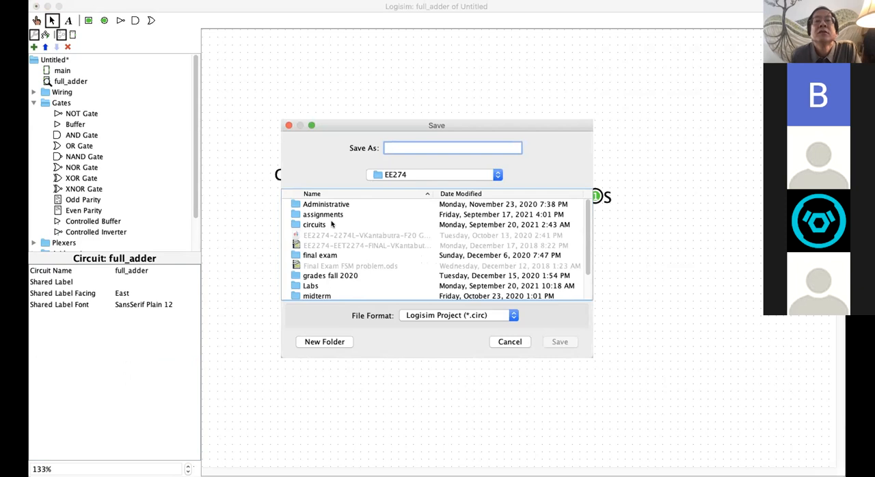
double_click(331, 224)
left_click(438, 148)
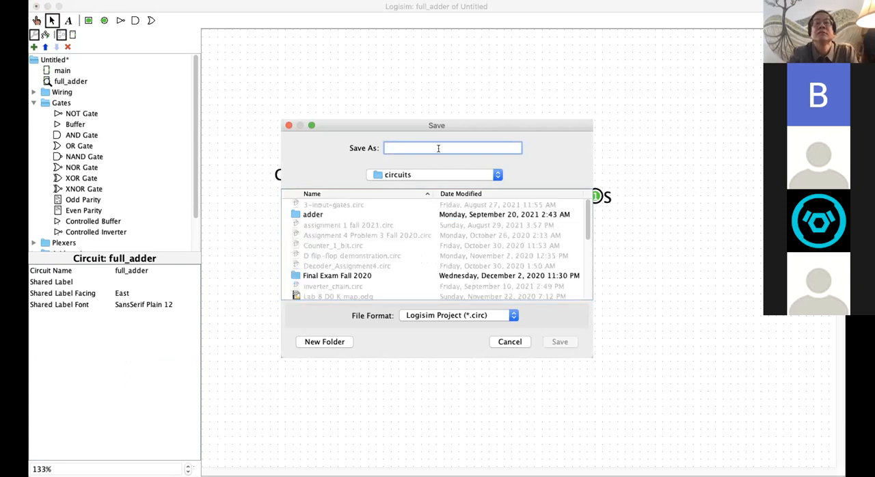
type("add166")
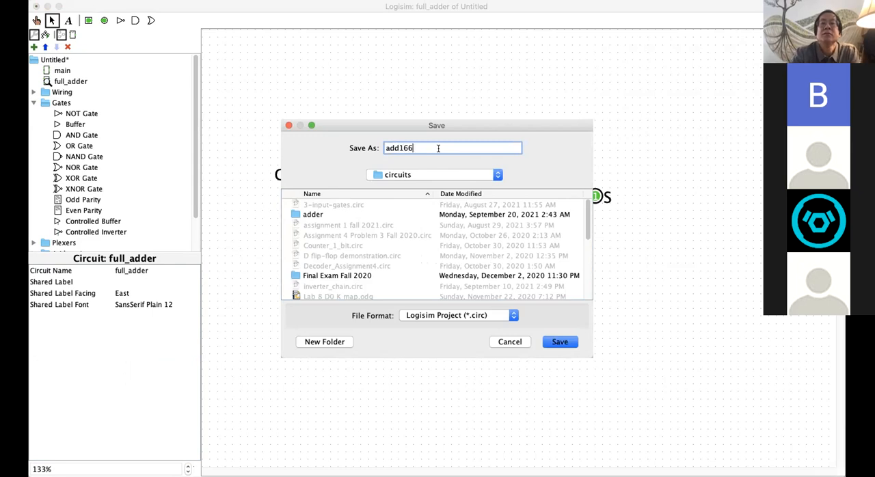
key("BackSpace")
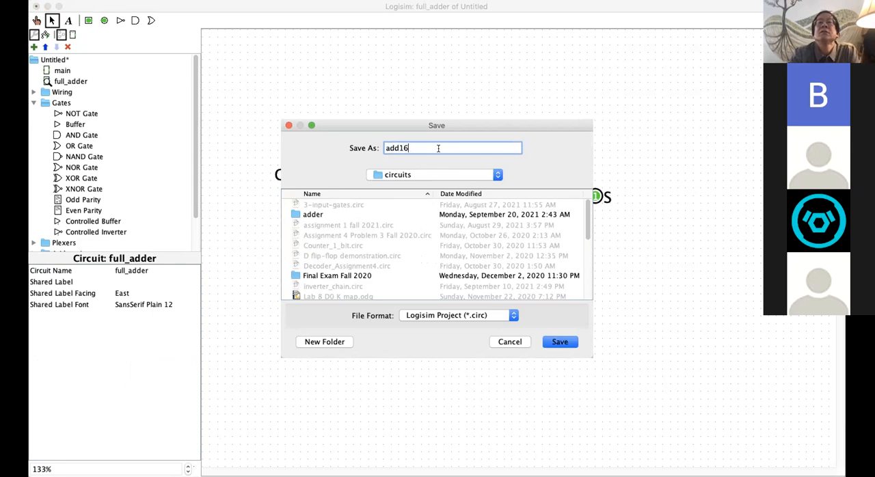
type("_impl")
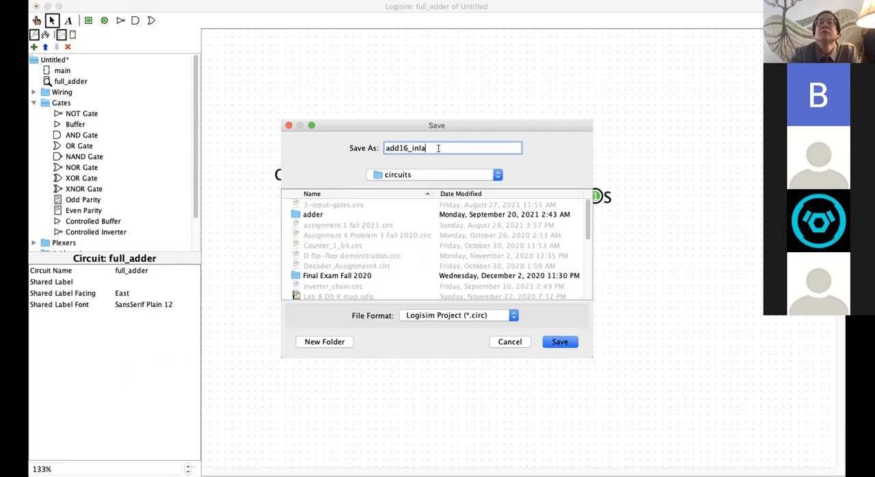
key("Return")
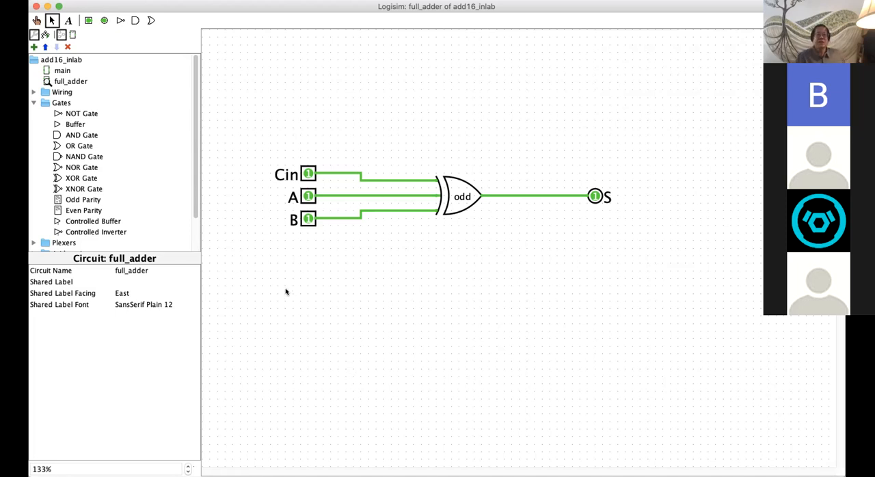
Step: Place a two-input AND gate with Narrow gate size below the XOR gate
left_click(72, 135)
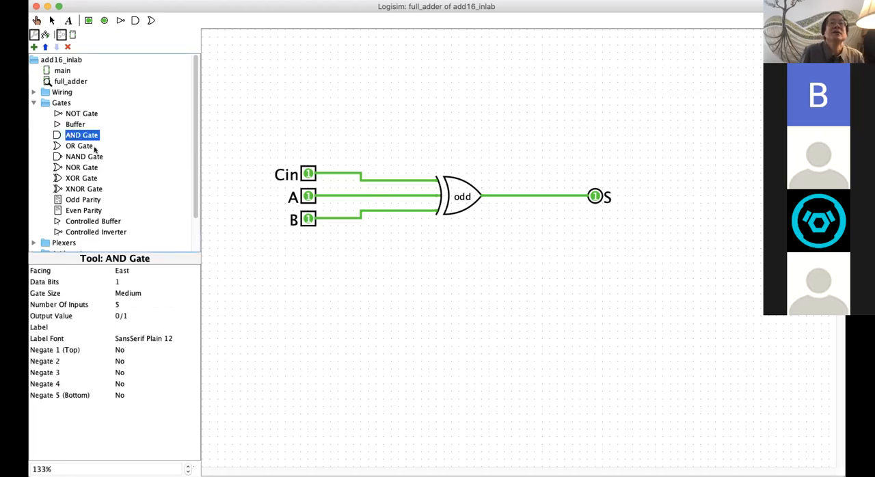
left_click(119, 305)
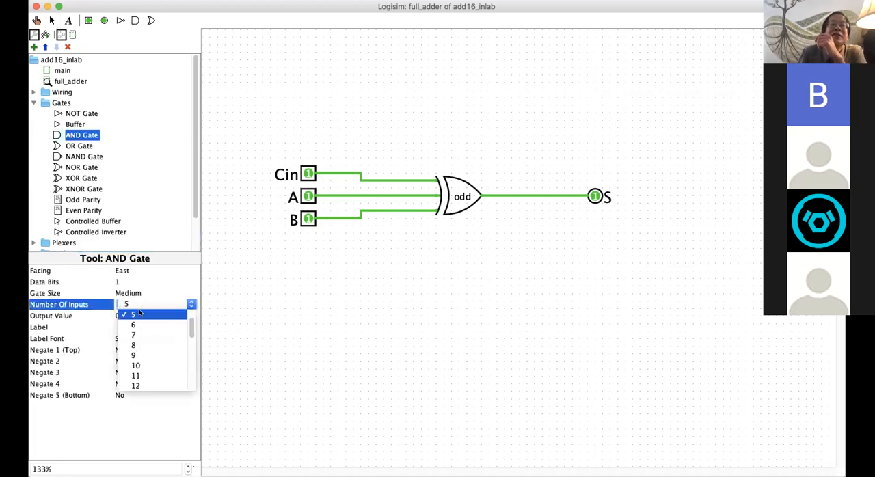
scroll(140, 314, "up", 3)
left_click(137, 315)
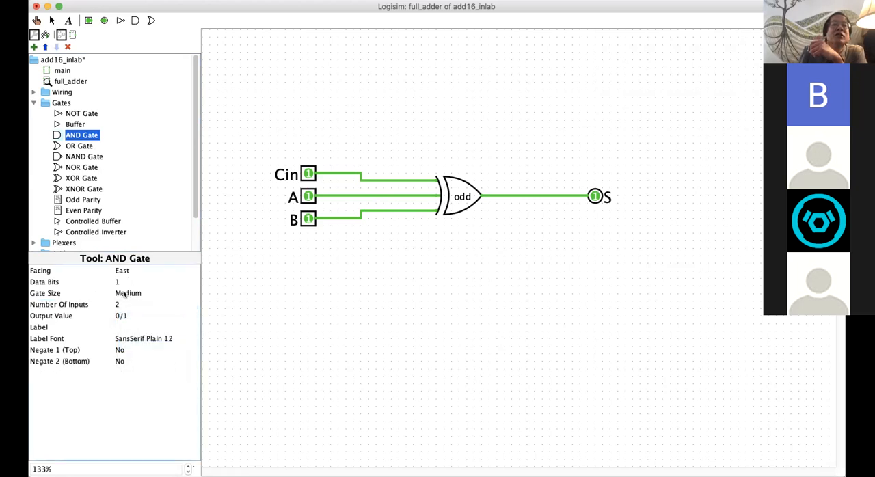
left_click(123, 293)
left_click(186, 280)
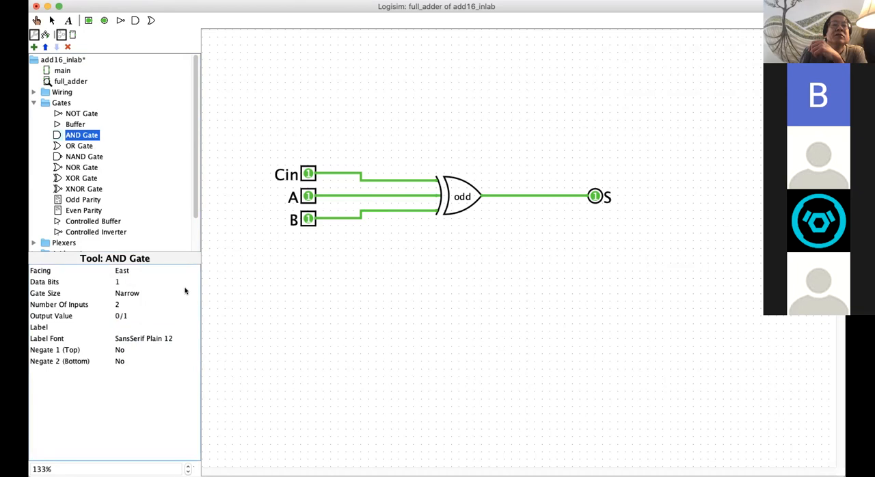
left_click(396, 260)
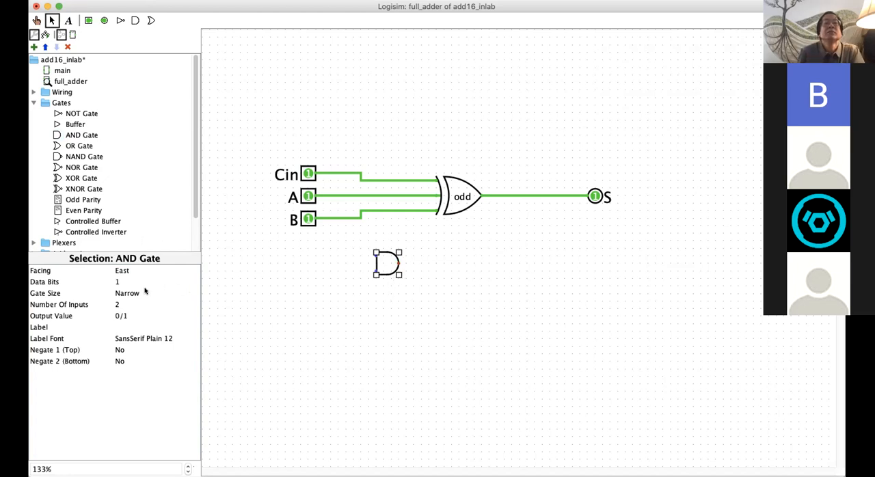
Step: Add two more copies of the AND gate in a column beneath the first, and save the project
left_click(389, 310)
key("super+v")
left_click_drag(386, 278, 379, 316)
key("super+v")
left_click_drag(387, 282, 380, 364)
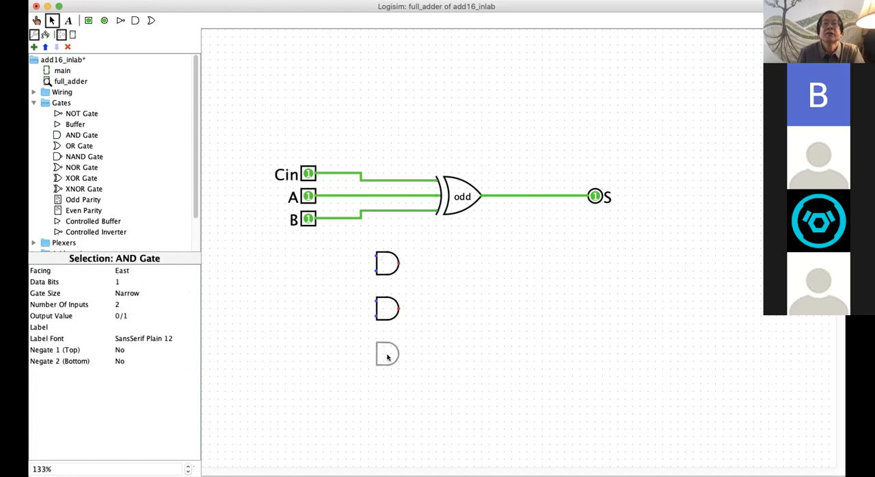
key("super+s")
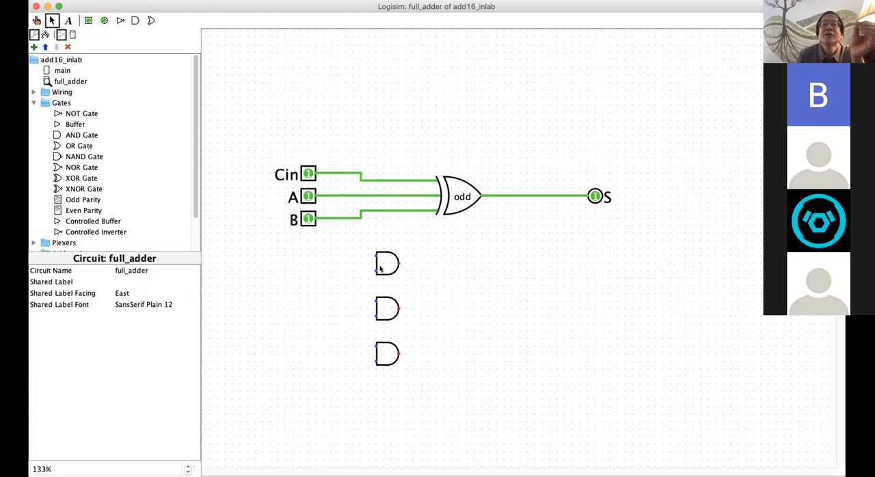
Step: Redraw the wire from B to the lowest XOR input so that its bend sits closer to pin B
left_click(360, 214)
left_click_drag(360, 214, 360, 216)
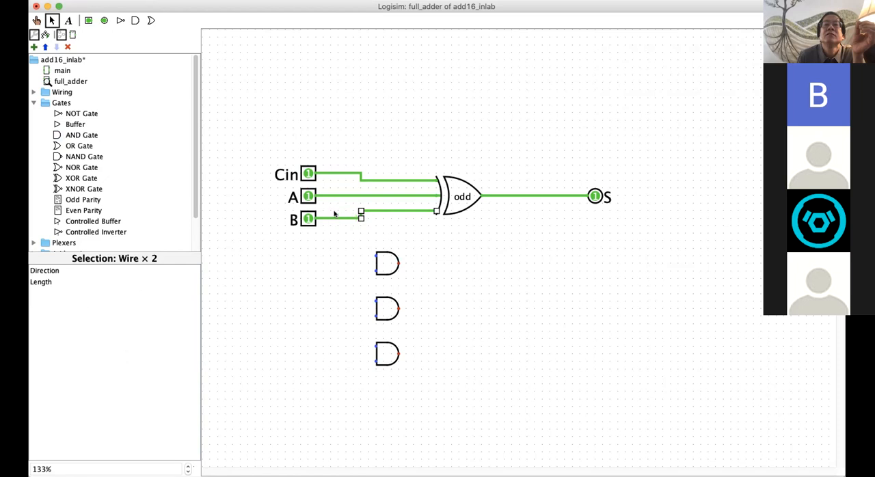
key("Delete")
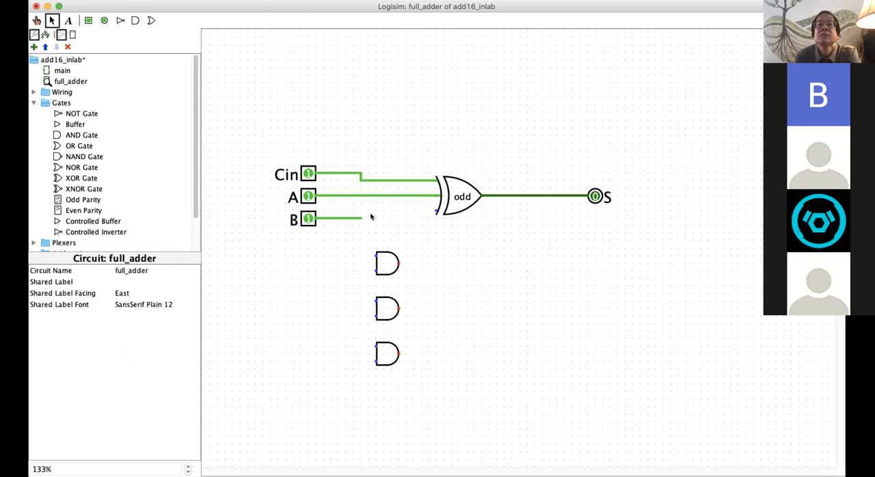
left_click_drag(360, 218, 436, 211)
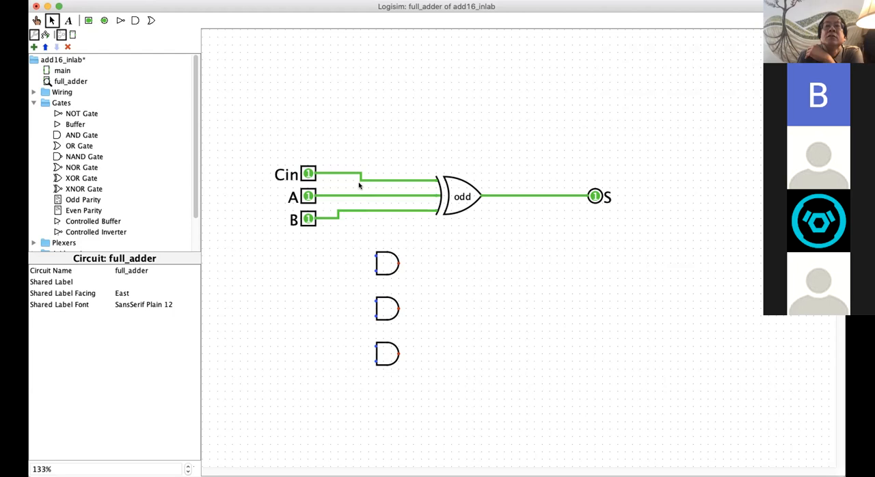
Step: Wire Cin and A to the inputs of the top AND gate, and A and B to the middle AND gate
left_click_drag(360, 176, 362, 224)
left_click_drag(369, 254, 369, 254)
left_click_drag(352, 197, 373, 305)
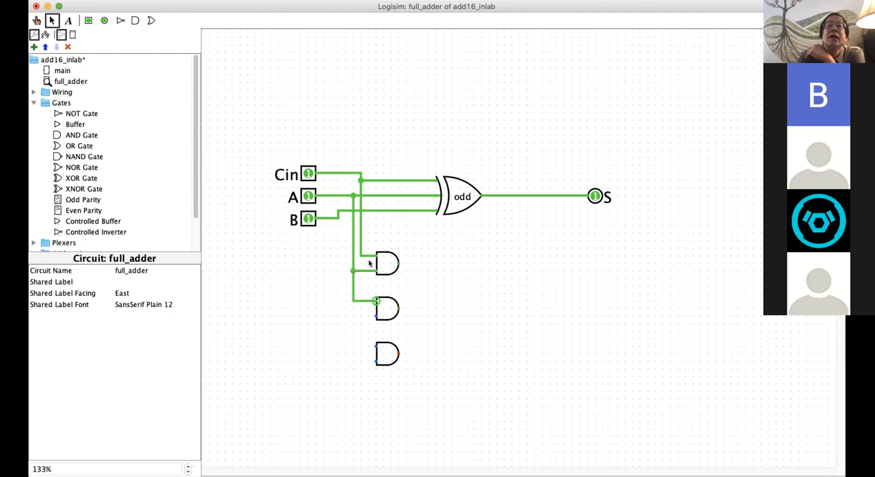
left_click_drag(345, 210, 374, 316)
Step: Replace the bent wire at pin B with a straight wire to B's vertical branch line
left_click(339, 215)
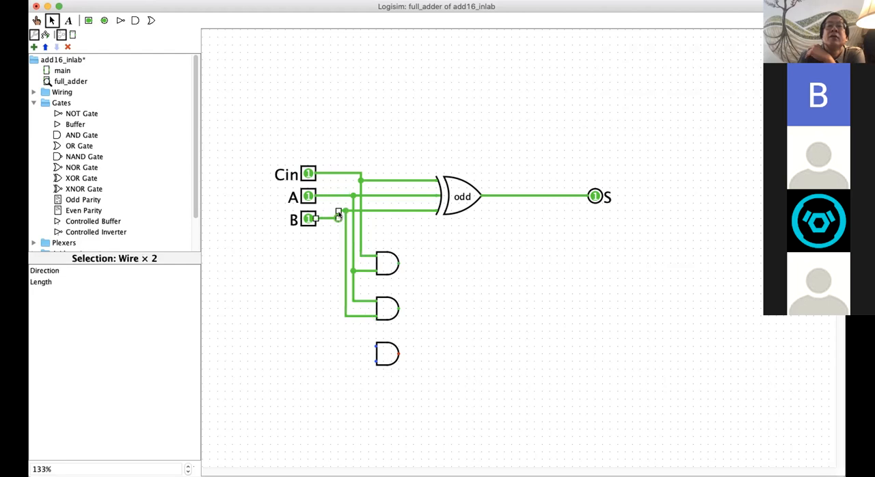
left_click_drag(339, 212, 344, 212)
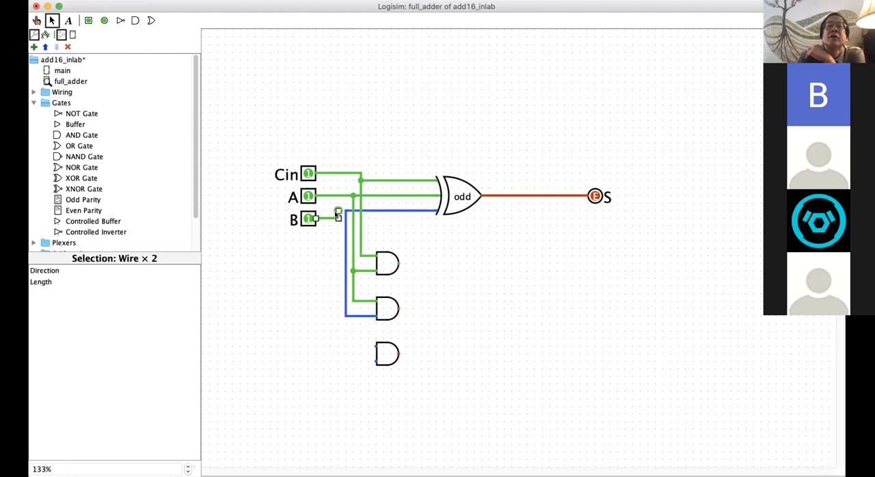
key("Delete")
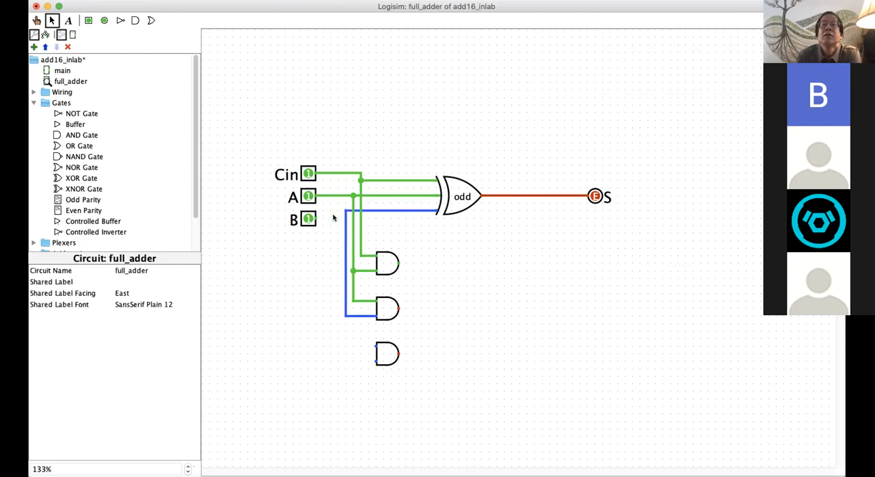
left_click_drag(316, 218, 346, 218)
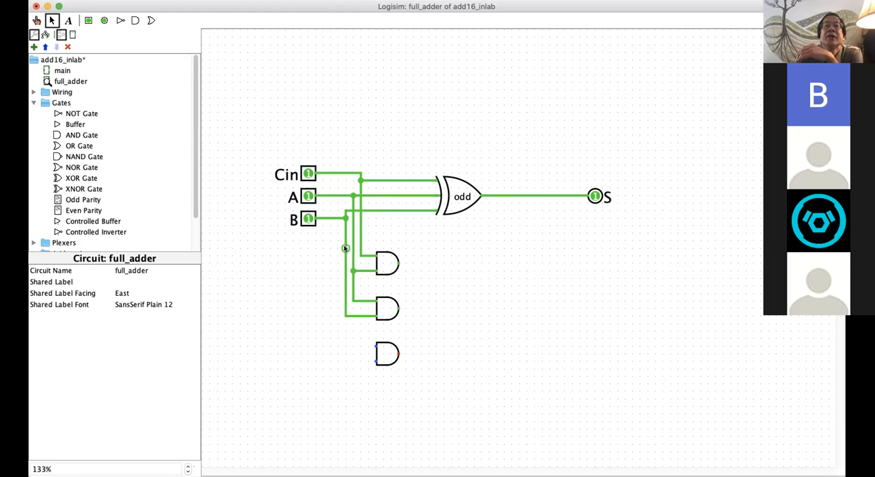
Step: Wire B and Cin to the bottom AND gate, extending Cin's existing vertical line and deleting the stray wire pieces
left_click_drag(346, 316, 374, 345)
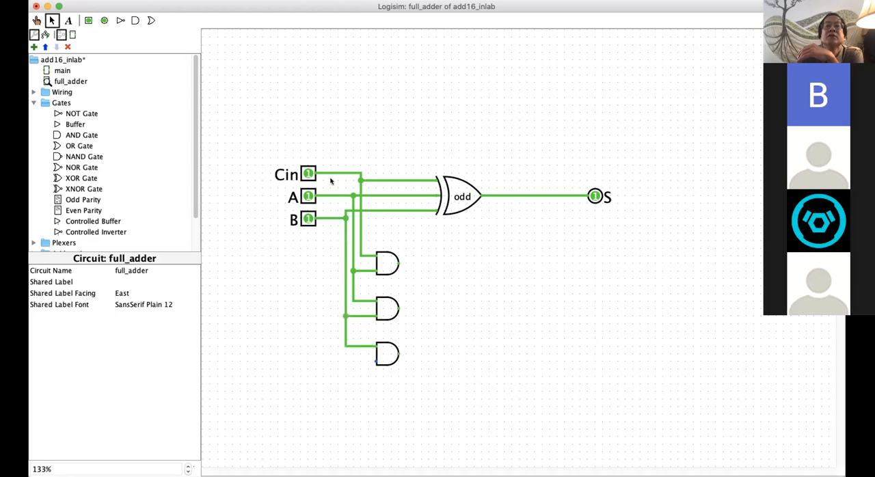
left_click_drag(337, 173, 375, 361)
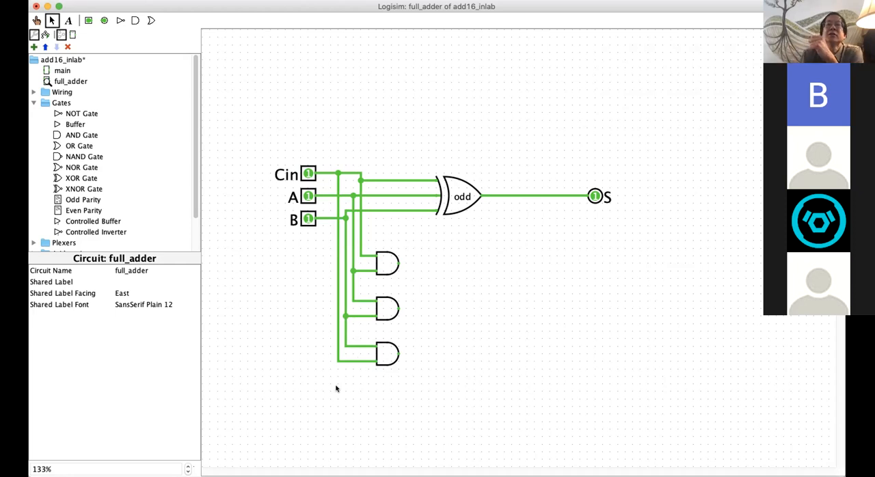
left_click(337, 209)
key("Delete")
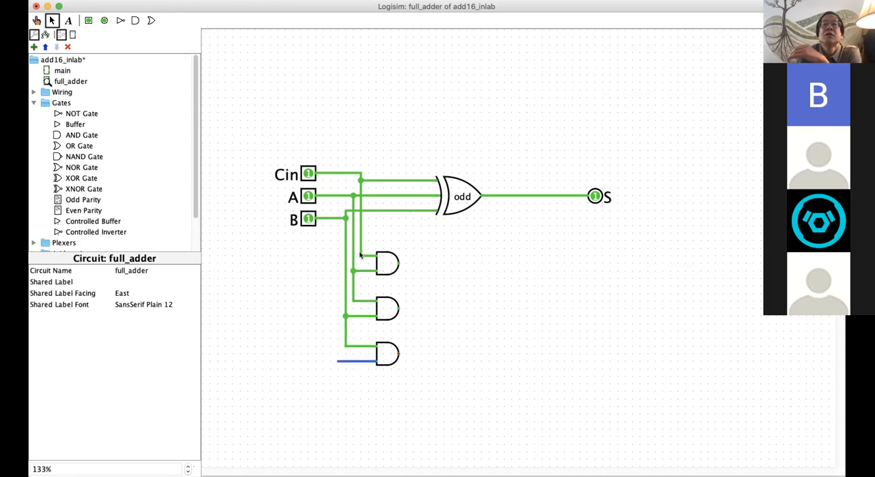
left_click_drag(360, 255, 362, 362)
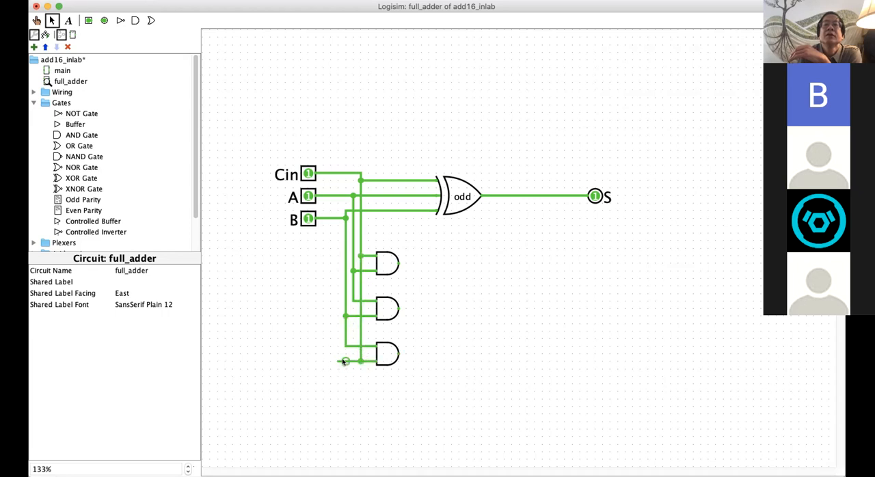
left_click(344, 362)
key("Delete")
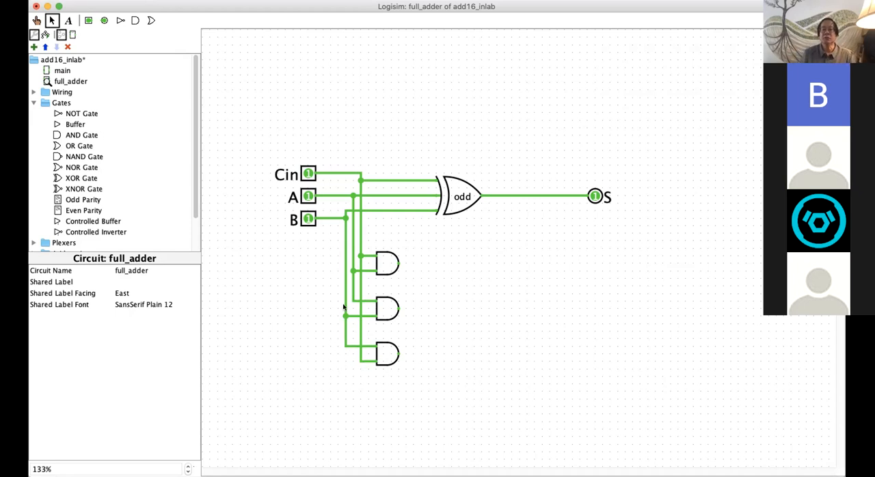
Step: Label the top AND gate "CA" and the middle AND gate "AB"
left_click(386, 263)
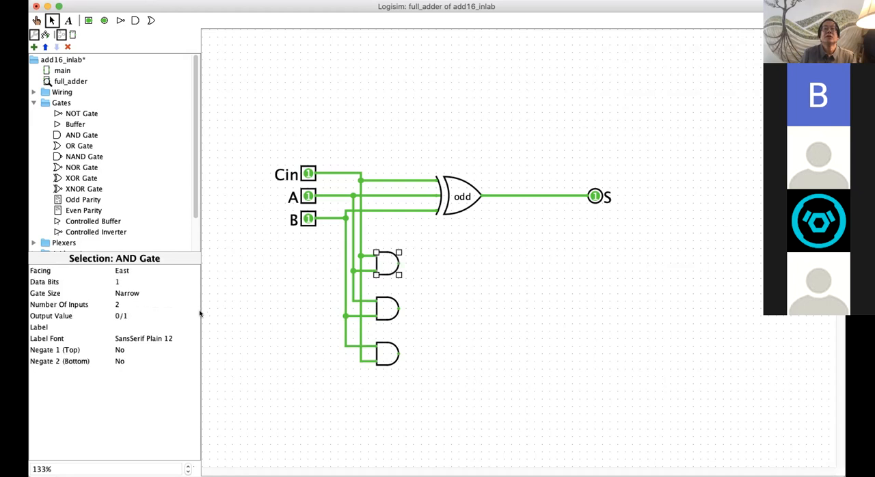
left_click(133, 326)
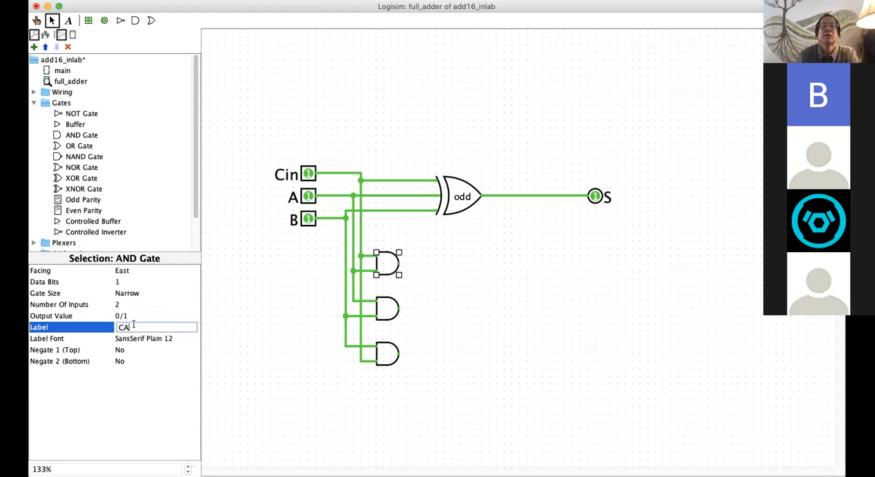
left_click(143, 338)
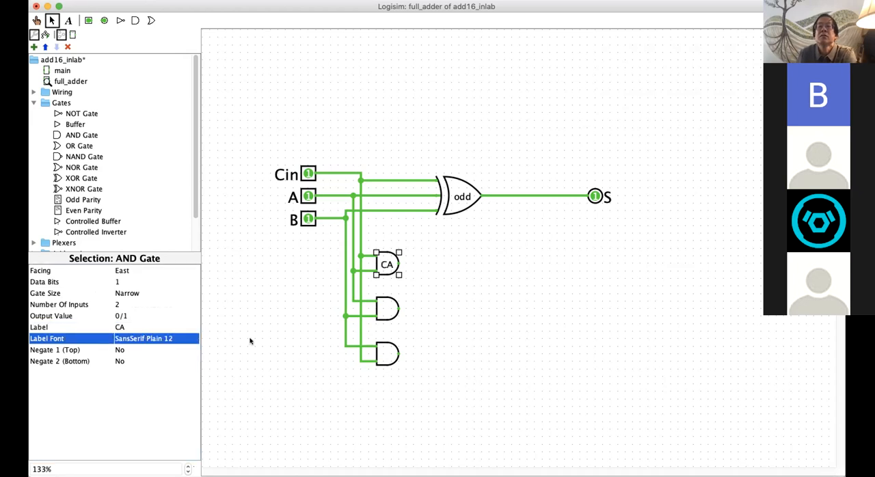
left_click(370, 307)
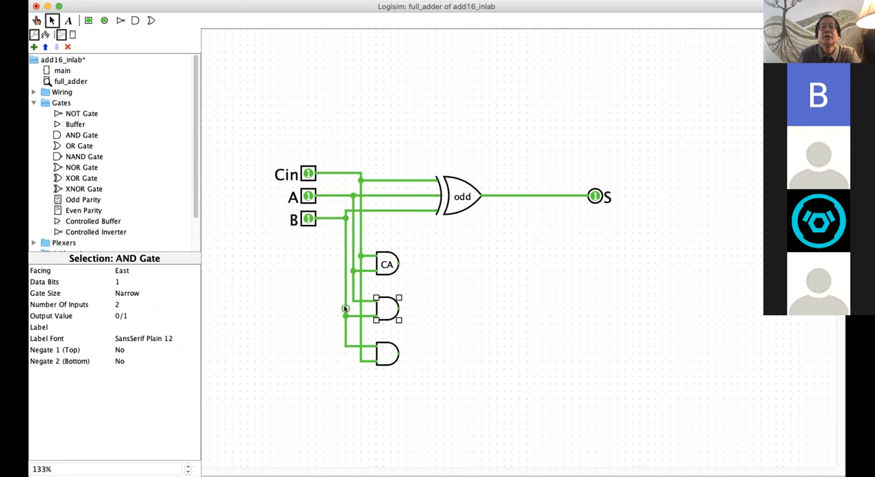
left_click(118, 327)
type("A")
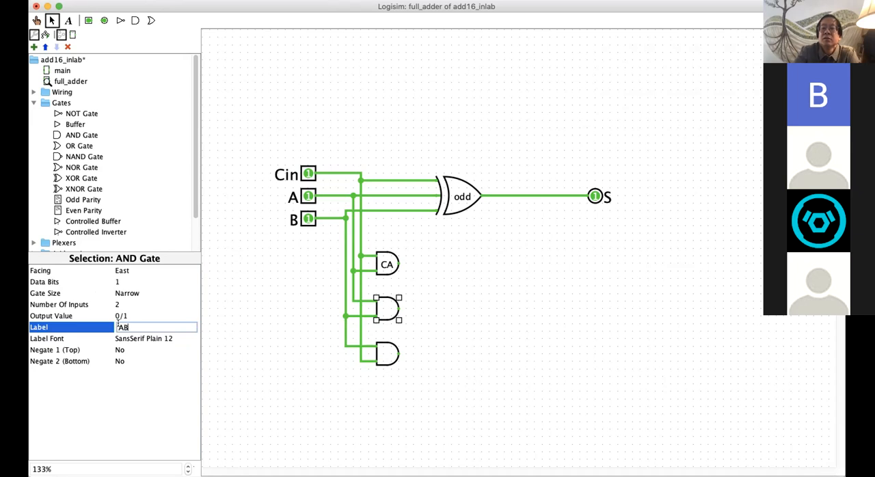
type("B")
key("Return")
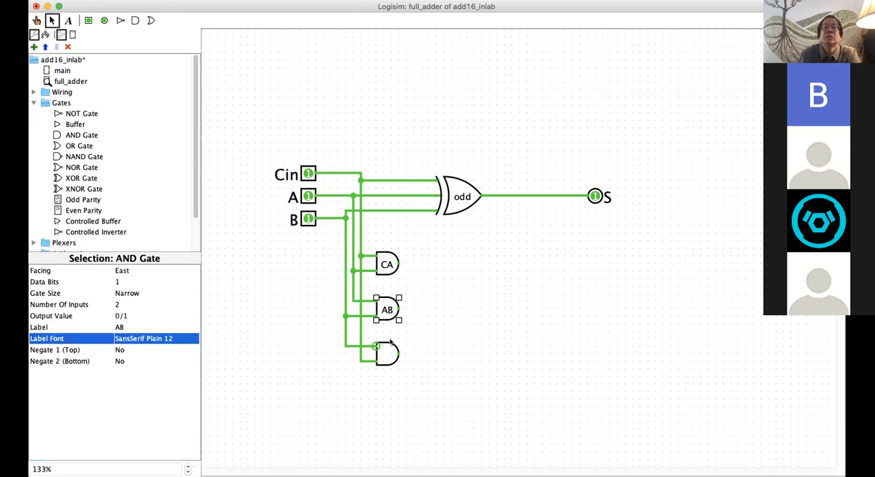
Step: Label the bottom AND gate "CB" and save the project
left_click(389, 351)
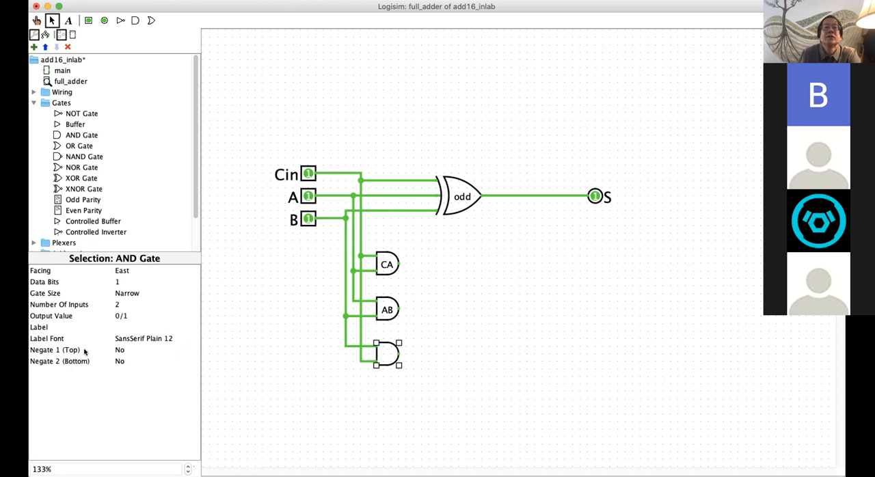
left_click(131, 327)
type("CB")
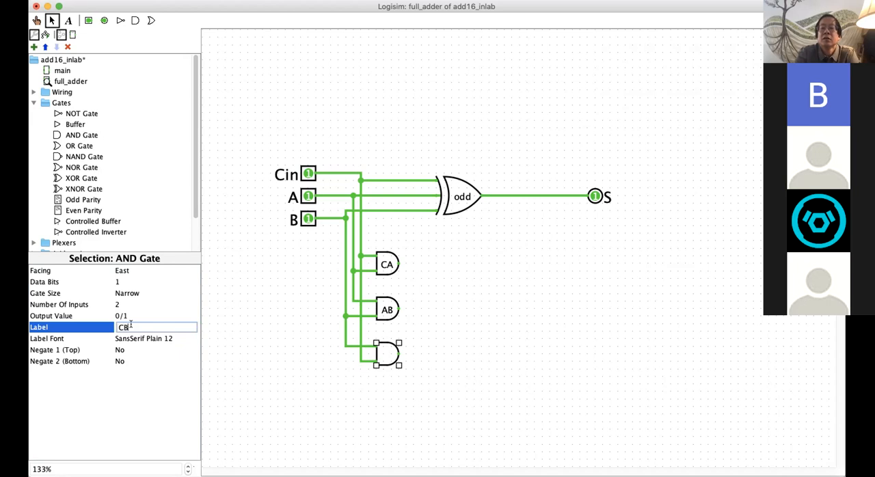
key("Return")
left_click(376, 404)
key("super+s")
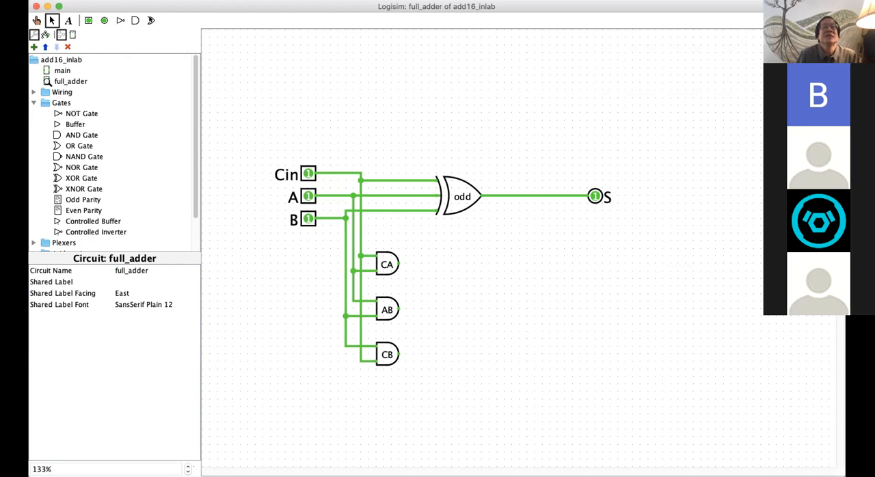
Step: Place a medium three-input OR gate to the right of the AB gate, below the XOR gate
left_click(151, 19)
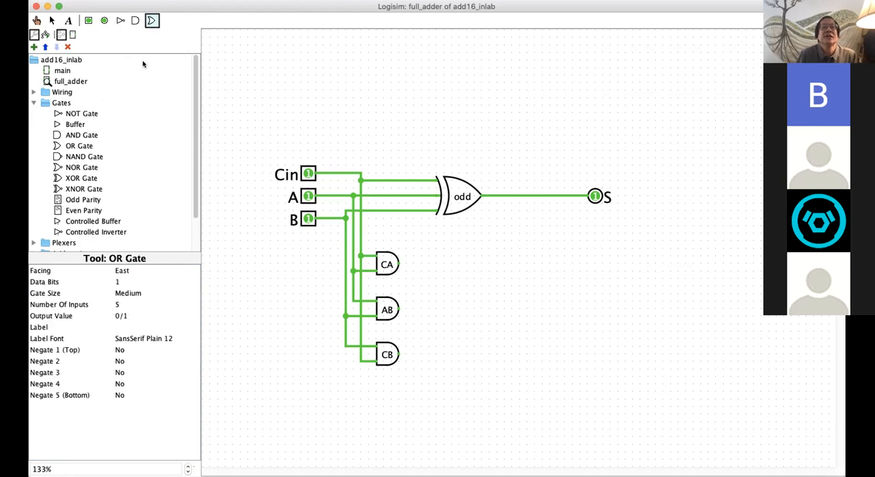
left_click(116, 304)
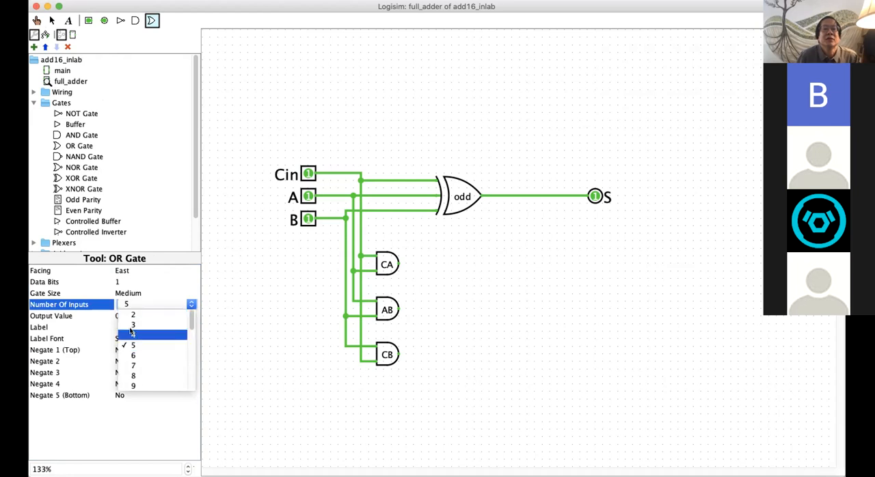
left_click(133, 324)
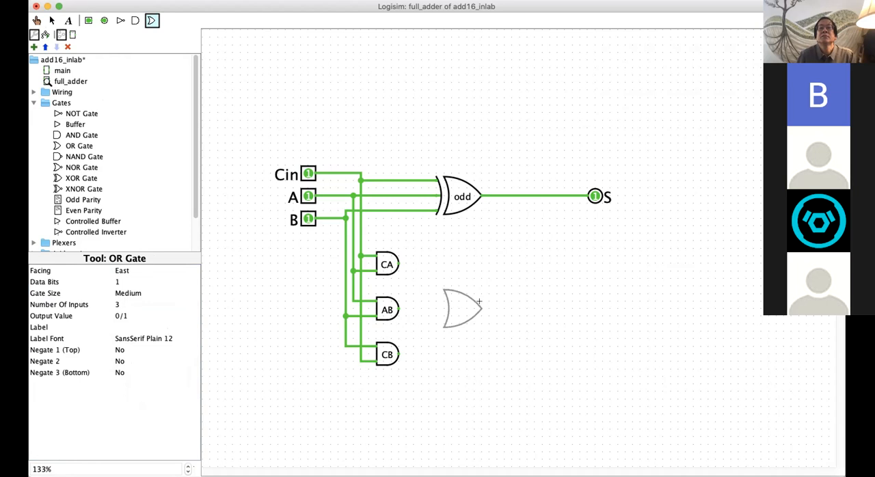
left_click(479, 303)
left_click(466, 308)
Step: Wire the CA, AB and CB gate outputs to the OR gate, and extend its output wire to below pin S
left_click_drag(399, 264, 444, 292)
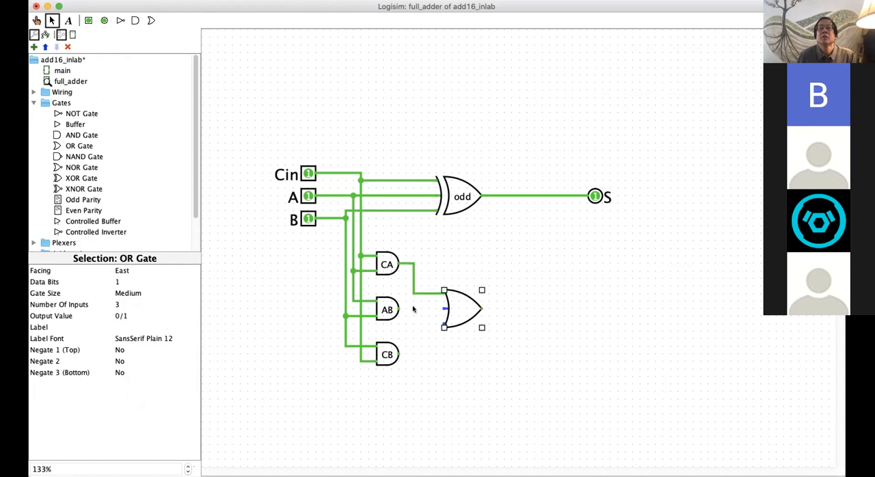
left_click_drag(399, 309, 444, 309)
left_click_drag(399, 354, 444, 324)
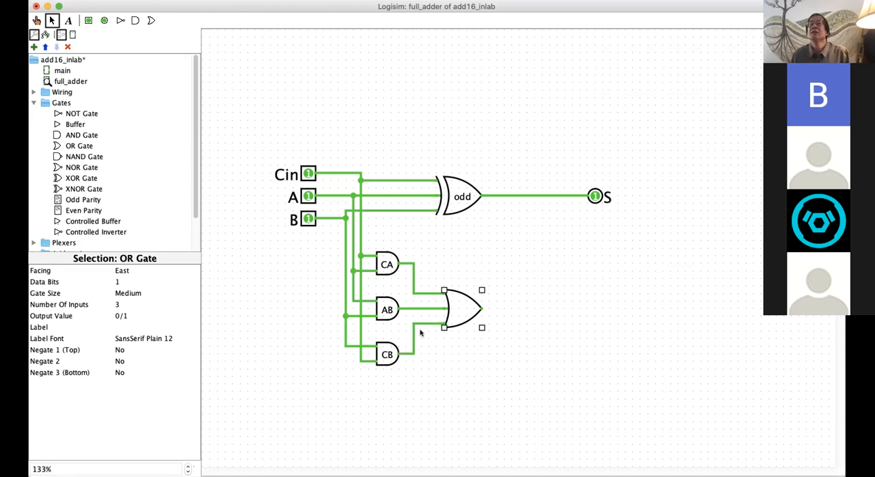
left_click_drag(481, 308, 587, 309)
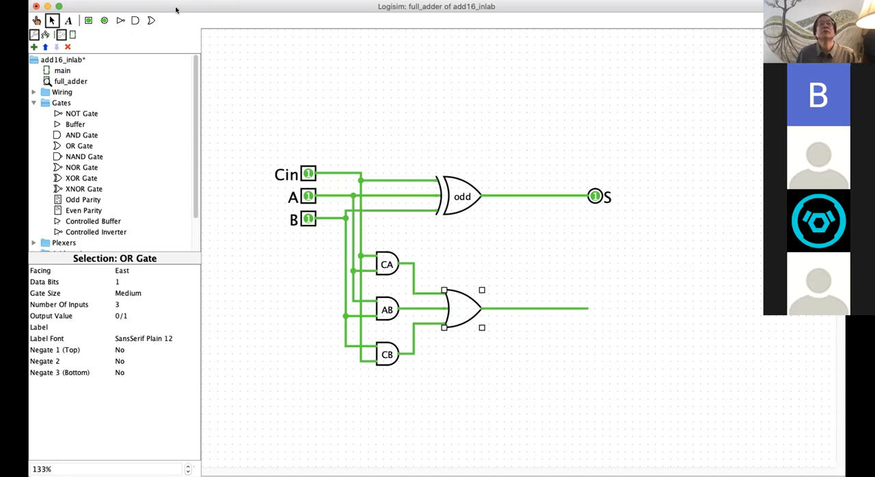
Step: Place an output pin at the end of the OR gate's output wire and label it "Cout"
left_click(105, 21)
left_click(594, 308)
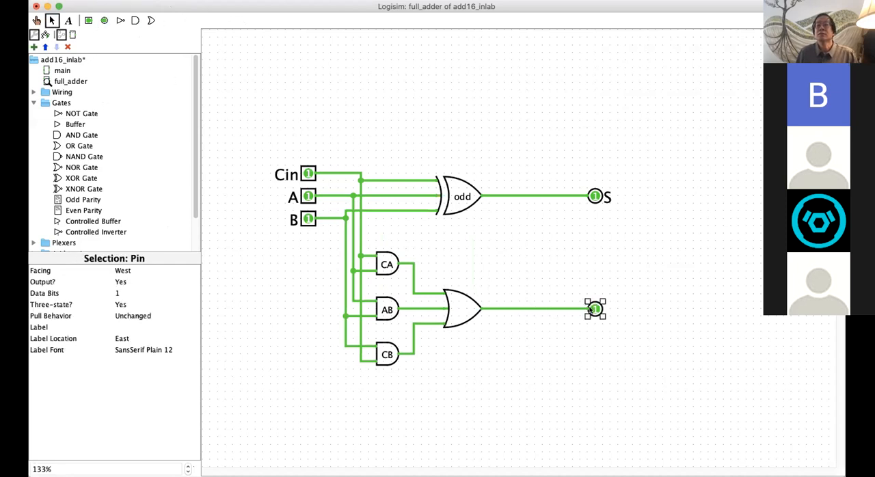
left_click(141, 327)
type("Cout")
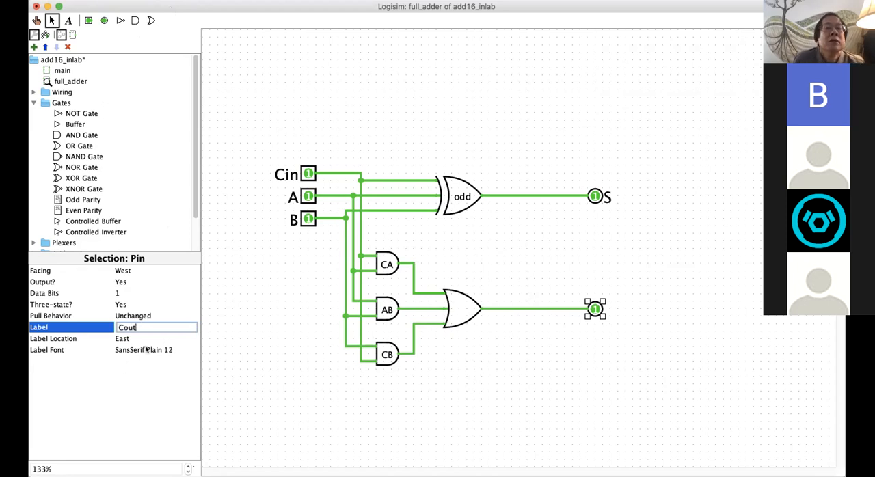
Step: Set the Cout pin's label font size to 20 and save the project
left_click(137, 350)
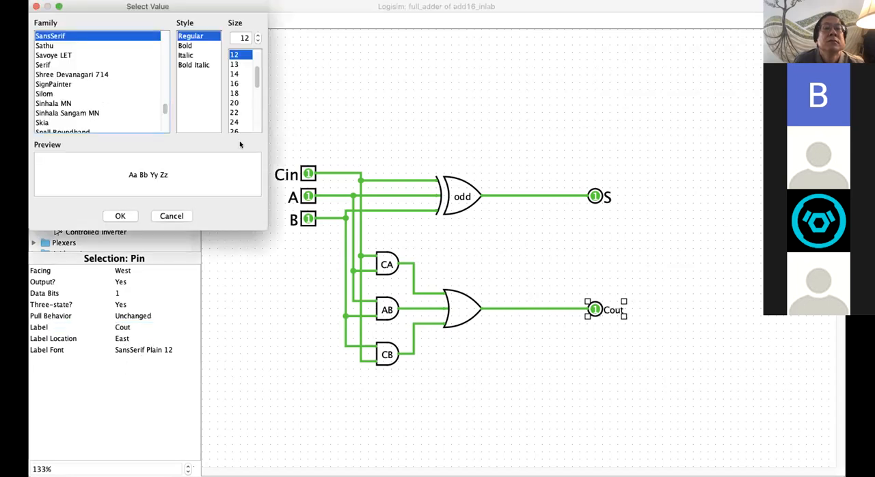
left_click(233, 103)
left_click(121, 216)
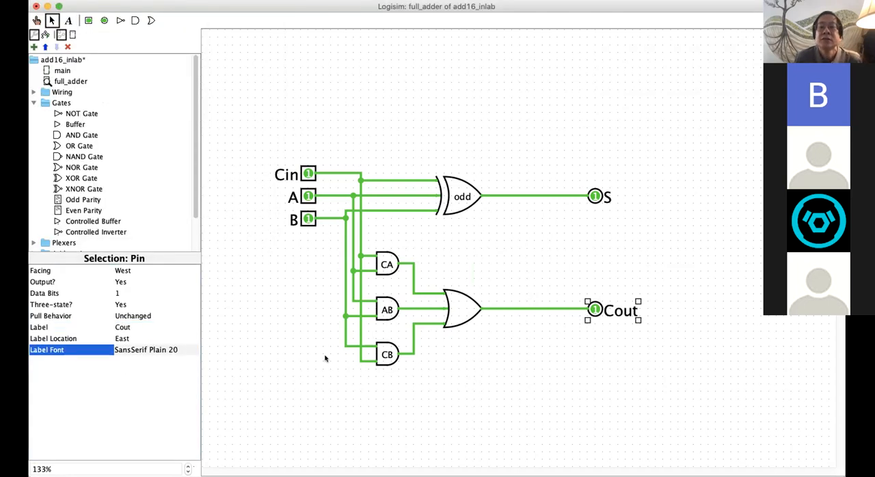
left_click(270, 368)
key("super+s")
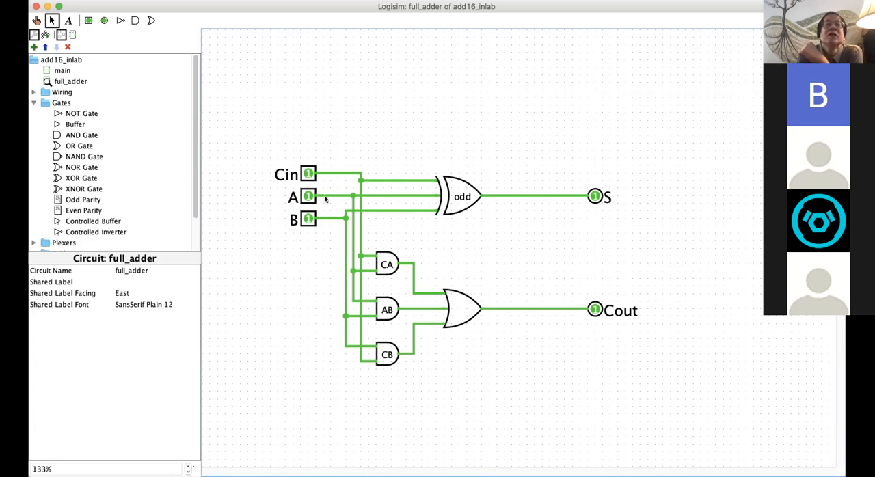
Step: Place an LED facing South above the circuit, just right of the XOR gate, and wire it down to the Cout line
left_click_drag(196, 205, 194, 242)
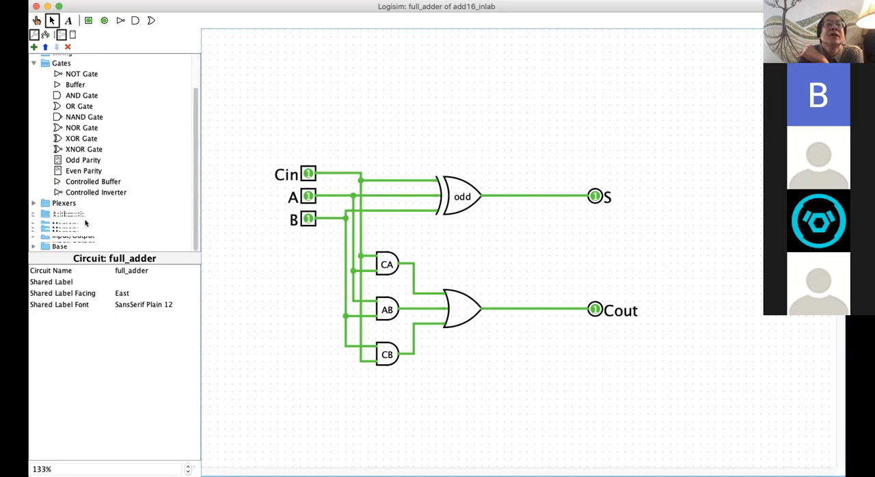
left_click(33, 235)
scroll(156, 223, "down", 5)
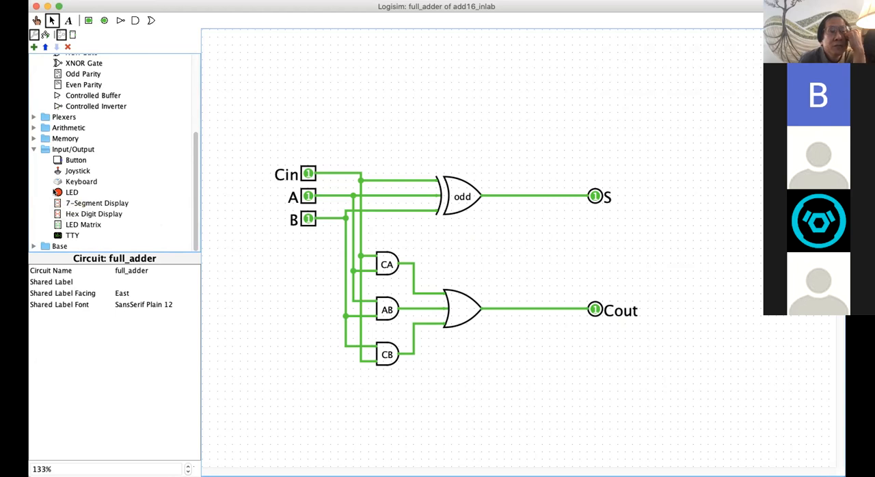
left_click(32, 247)
scroll(132, 217, "down", 3)
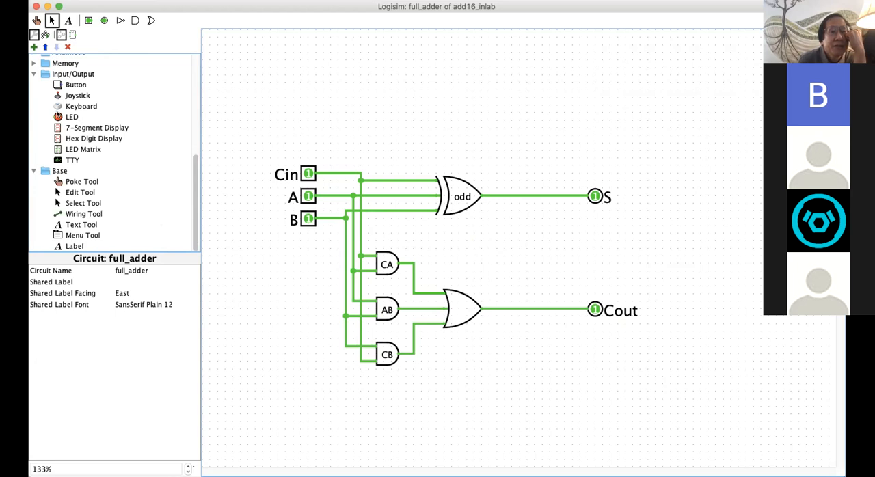
left_click(59, 117)
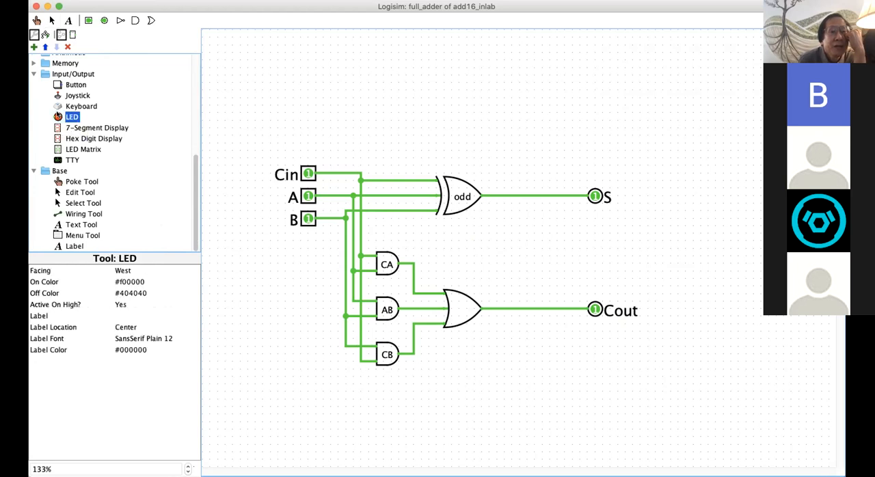
left_click(503, 93)
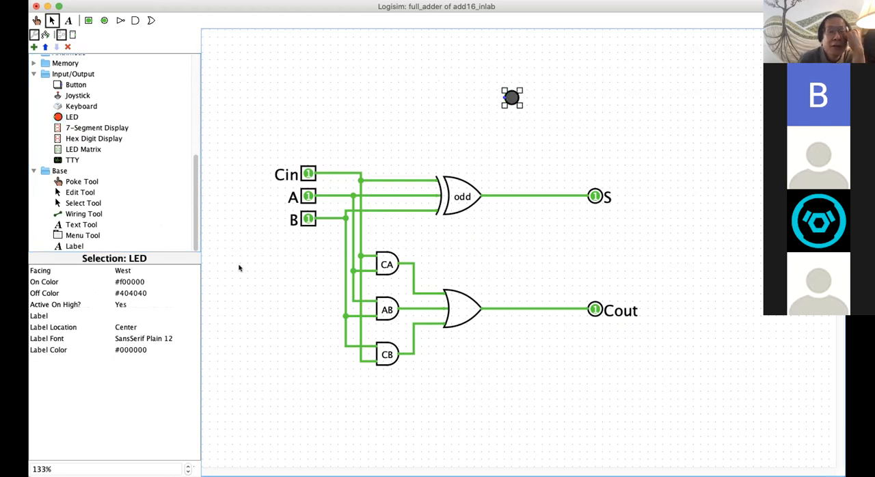
left_click(127, 271)
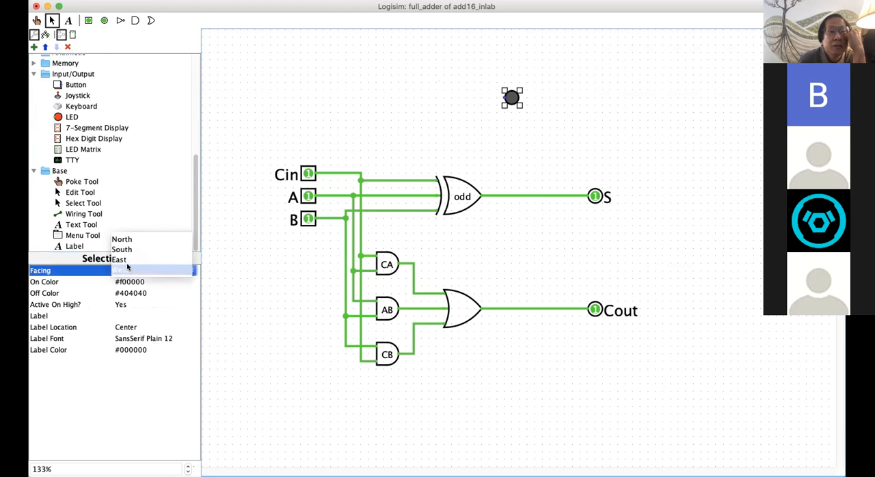
left_click(122, 250)
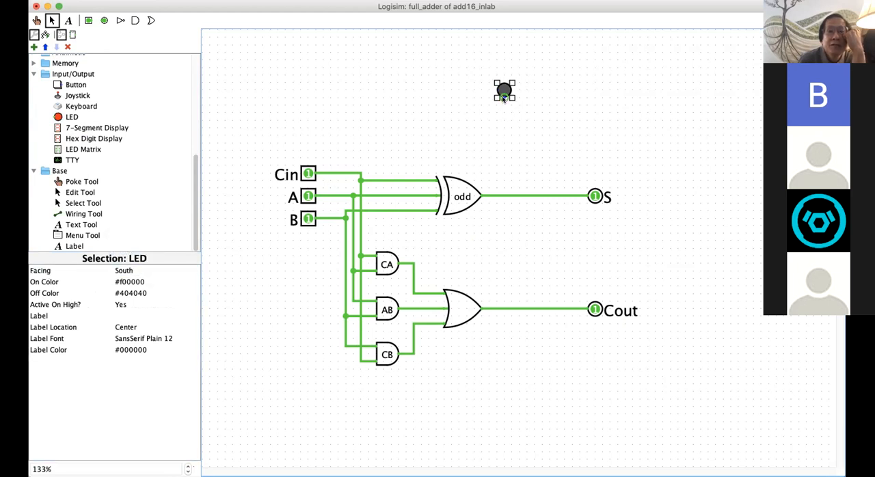
left_click_drag(503, 99, 504, 308)
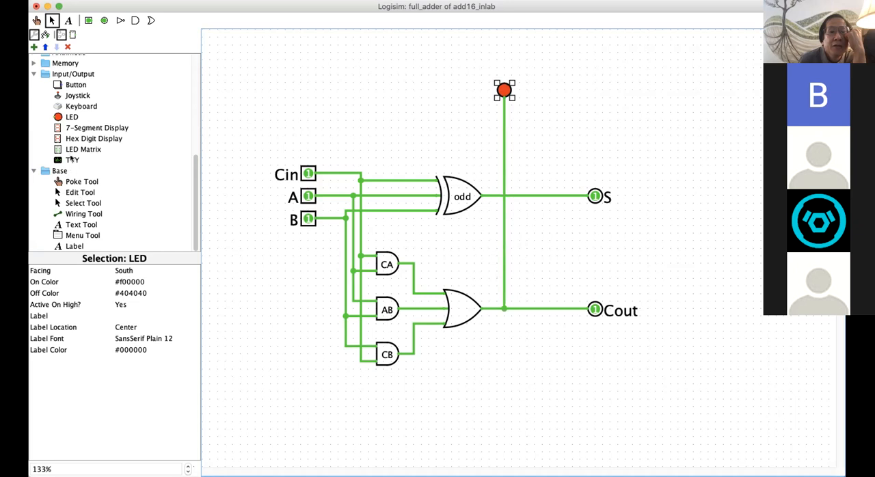
Step: Place a second LED facing South to the right of the first one and wire it to the S output line
left_click(71, 116)
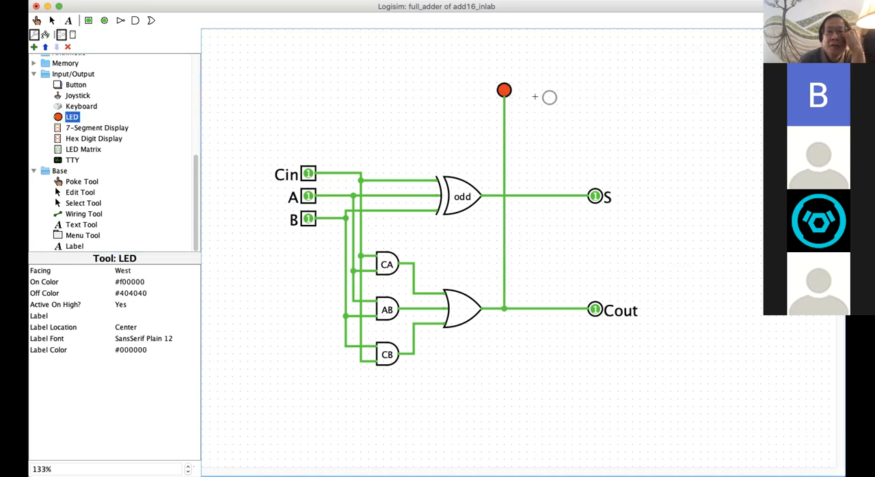
left_click(542, 90)
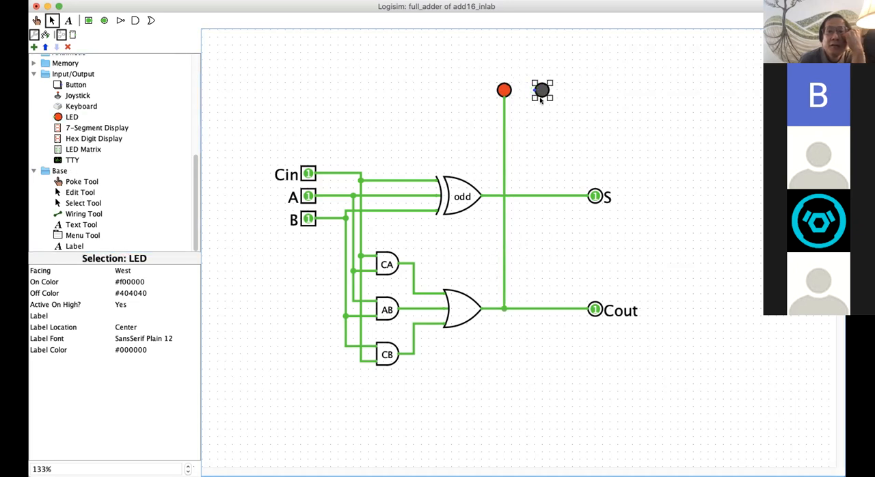
left_click(126, 269)
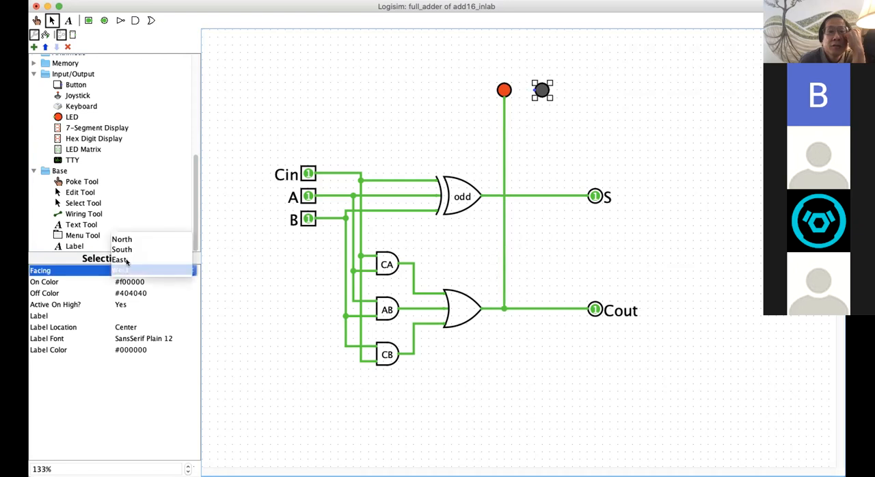
left_click(131, 250)
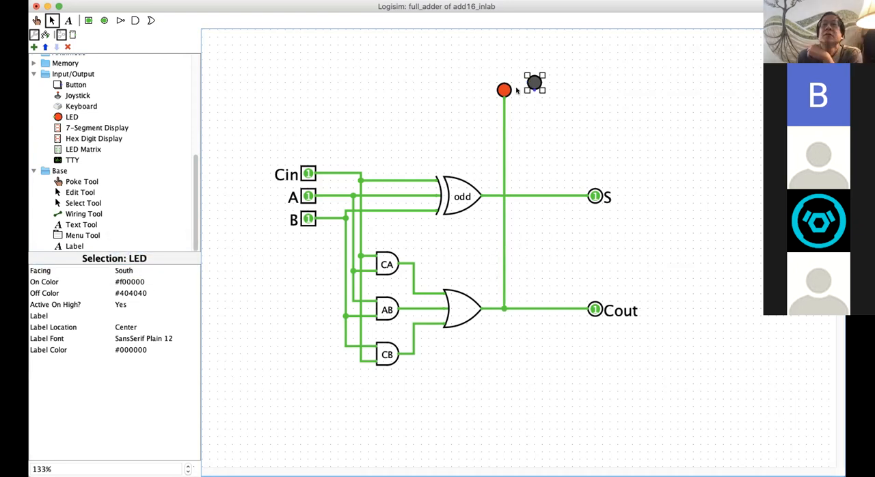
left_click_drag(539, 81, 542, 196)
left_click(580, 279)
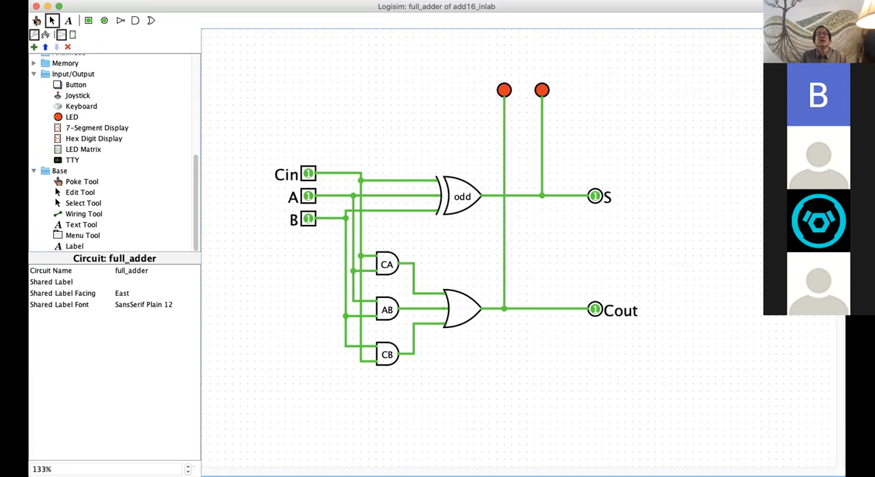
Step: Use the Poke tool to set inputs Cin, A and B to 0
left_click(36, 21)
left_click(308, 175)
left_click(309, 196)
left_click(308, 219)
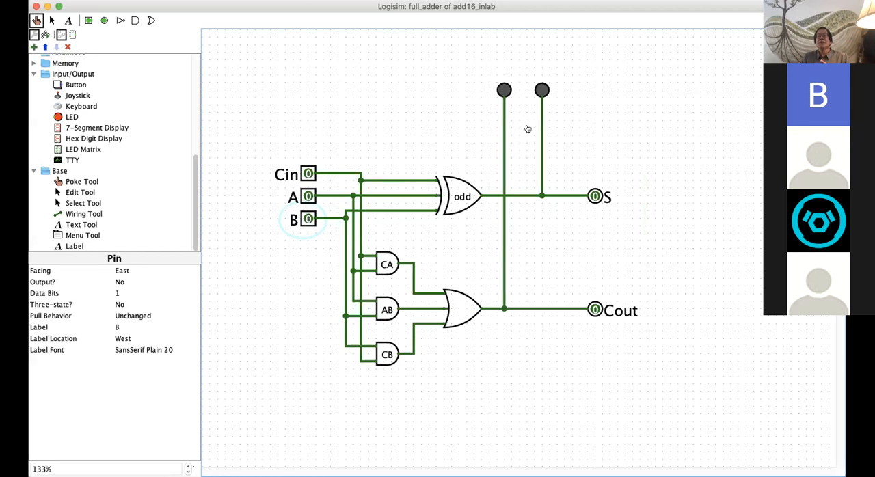
Step: Test the adder with a single input at 1, using B, A and Cin in turn and keeping the others at 0
left_click(308, 220)
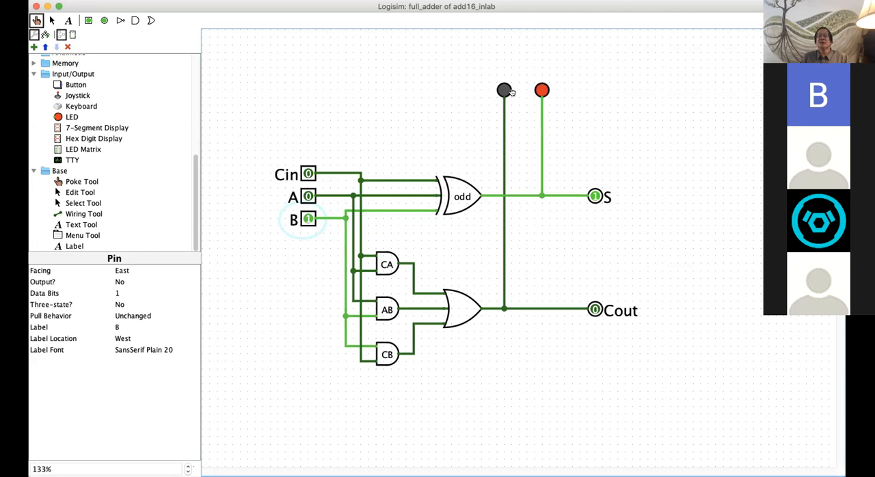
left_click(309, 219)
left_click(308, 196)
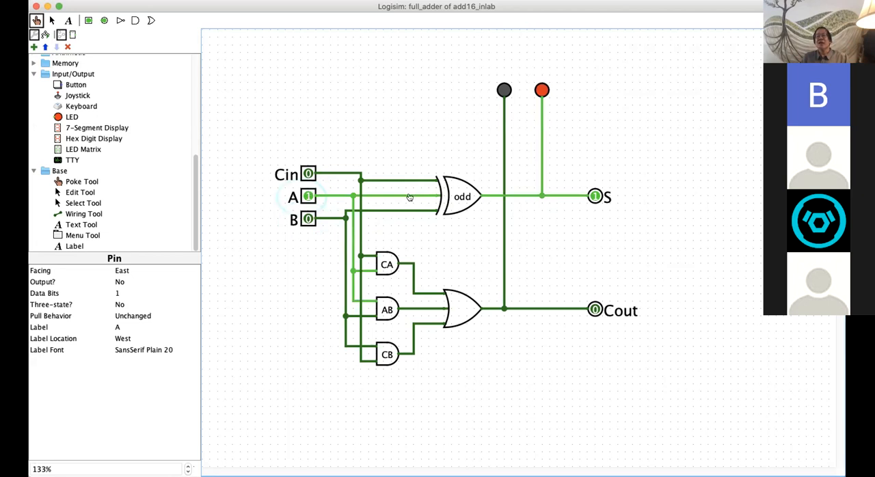
left_click(308, 196)
left_click(309, 173)
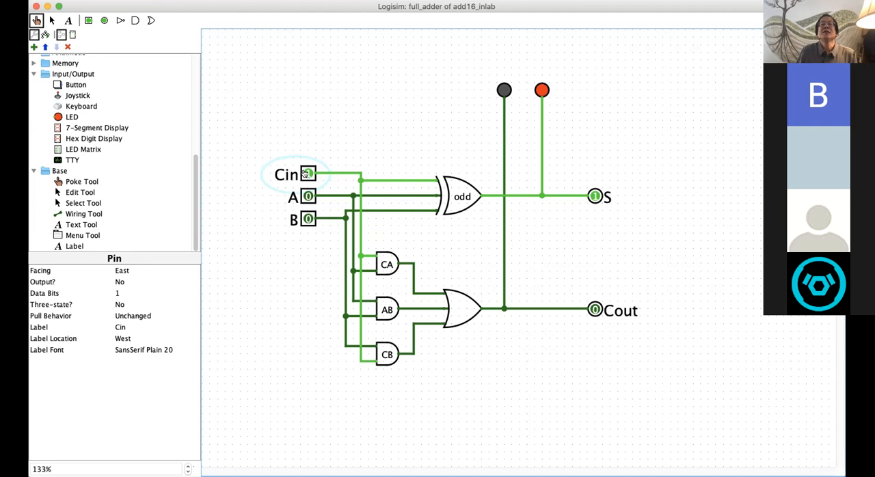
Step: Test the adder with two inputs at 1 (Cin and A, A and B, Cin and B), then with all three at 1
left_click(304, 194)
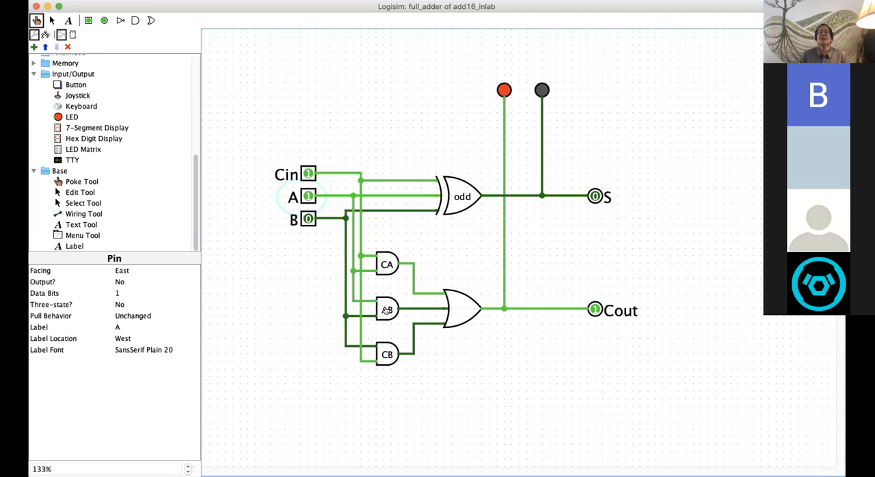
left_click(308, 219)
left_click(307, 174)
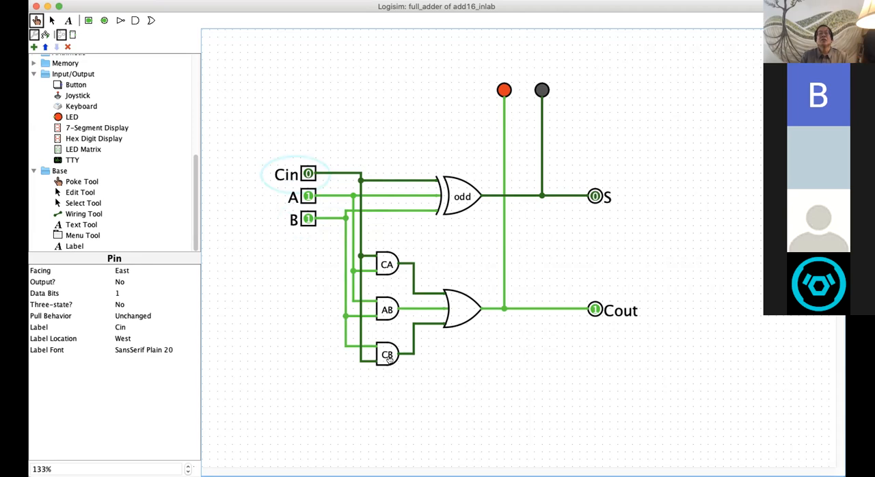
left_click(308, 196)
left_click(308, 174)
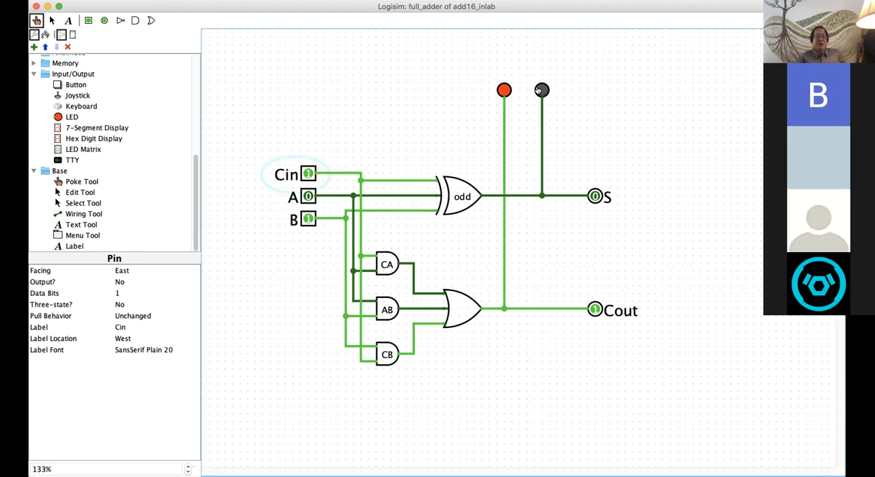
left_click(305, 197)
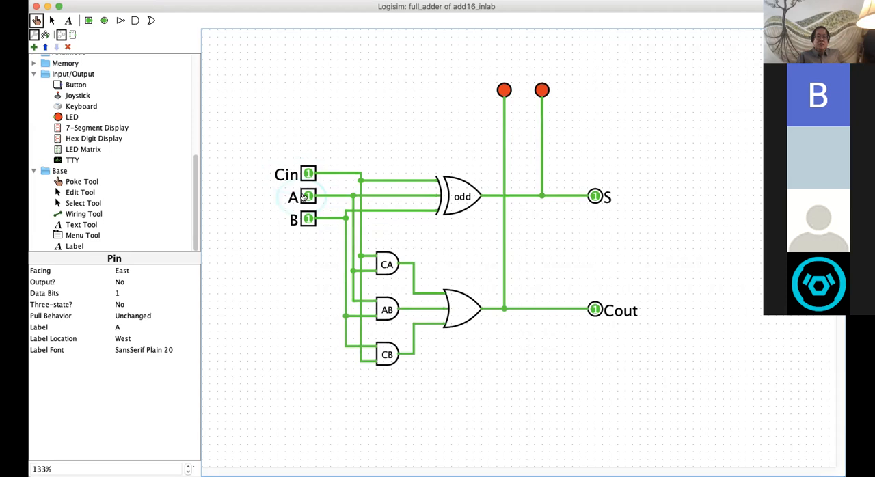
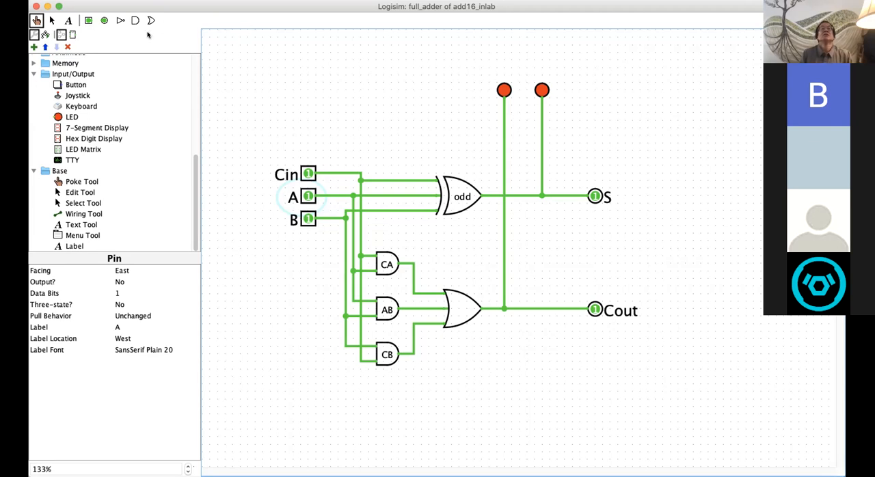
Step: Remove the main circuit from the add16_inlab project
scroll(190, 117, "up", 8)
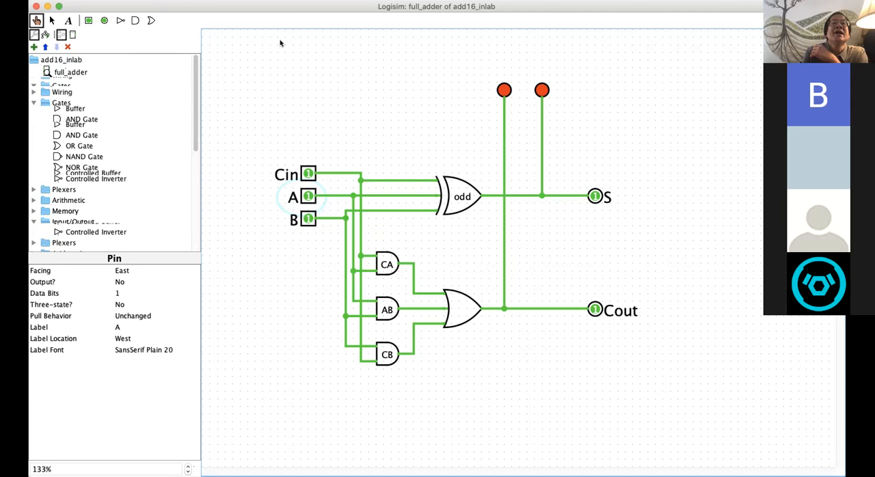
left_click_drag(196, 114, 189, 86)
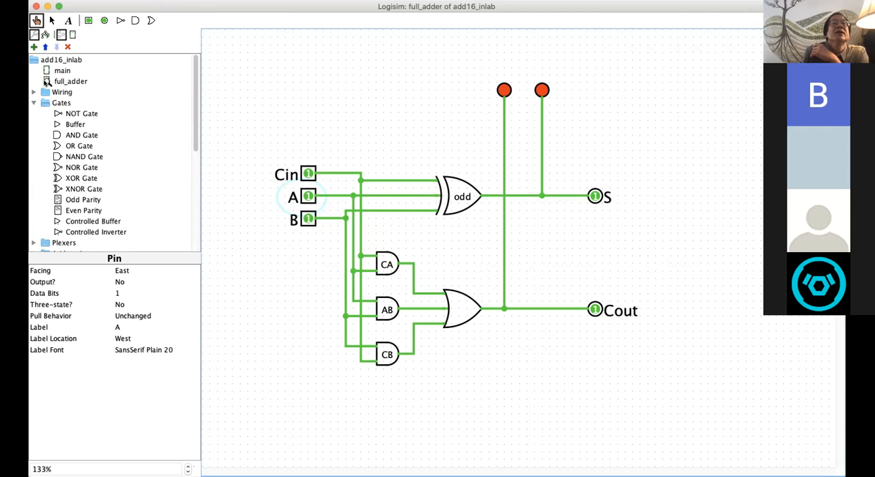
left_click(63, 70)
right_click(63, 71)
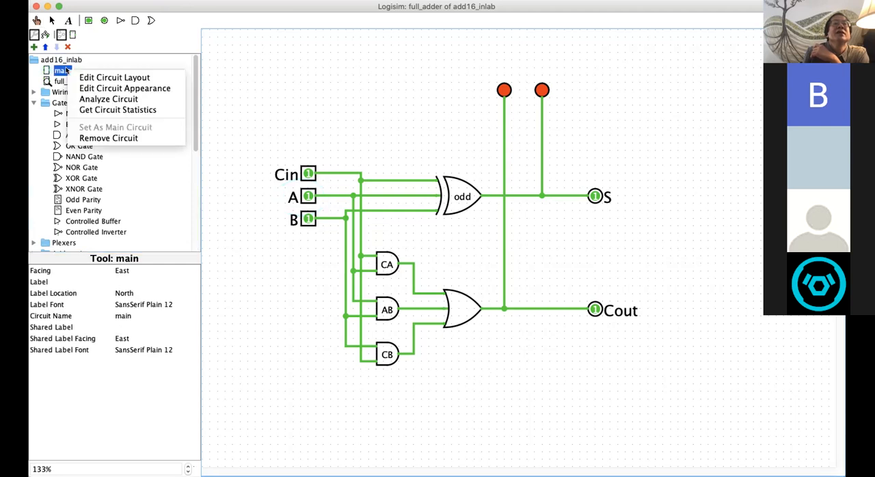
left_click(80, 138)
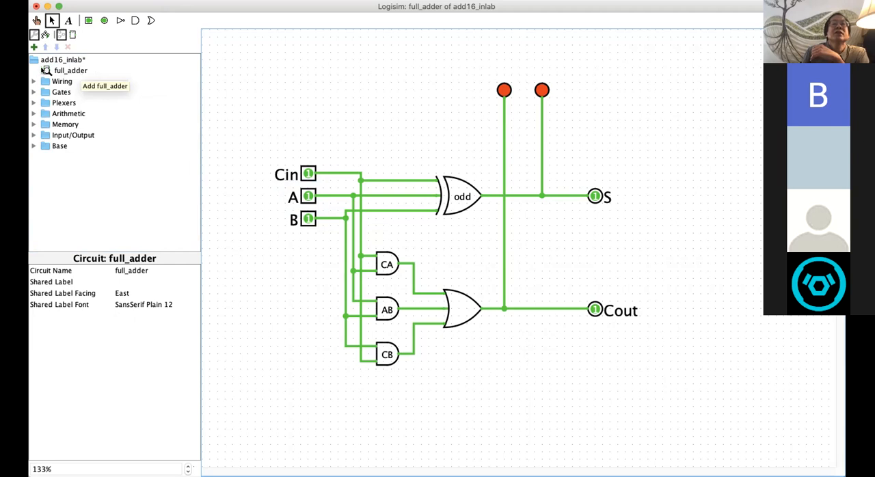
Step: Add a new circuit named add4 to the project
left_click(161, 0)
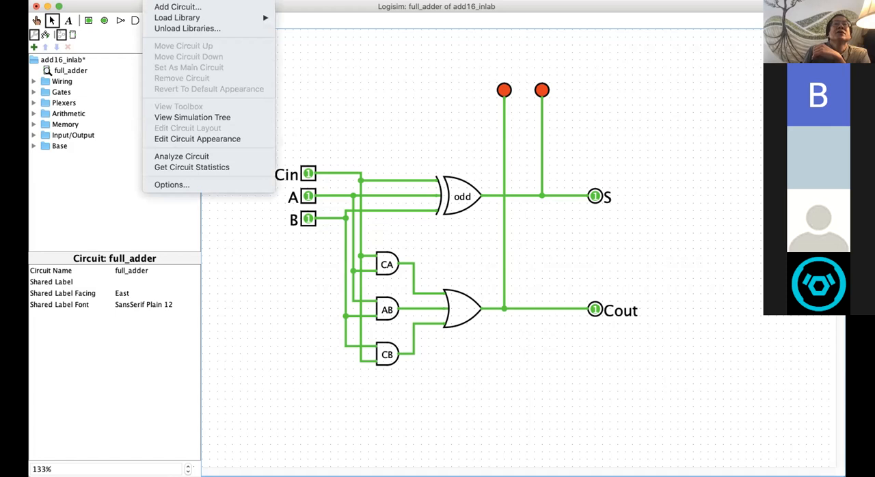
left_click(159, 6)
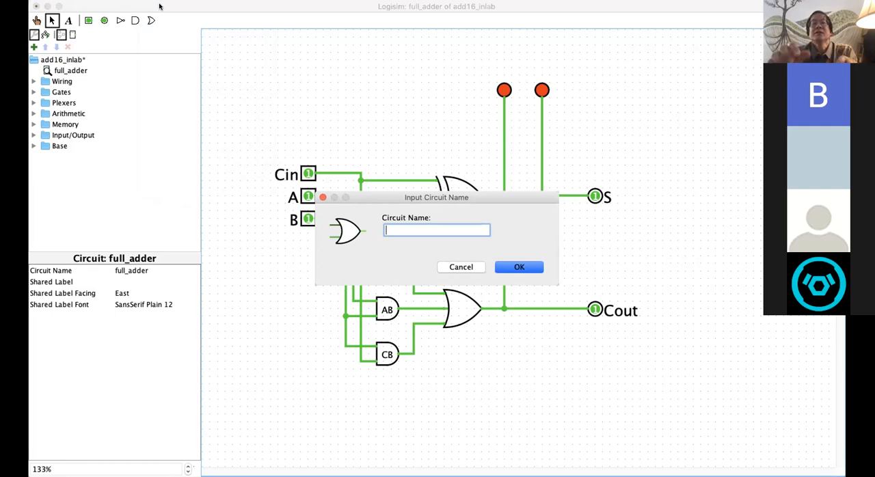
type("add4")
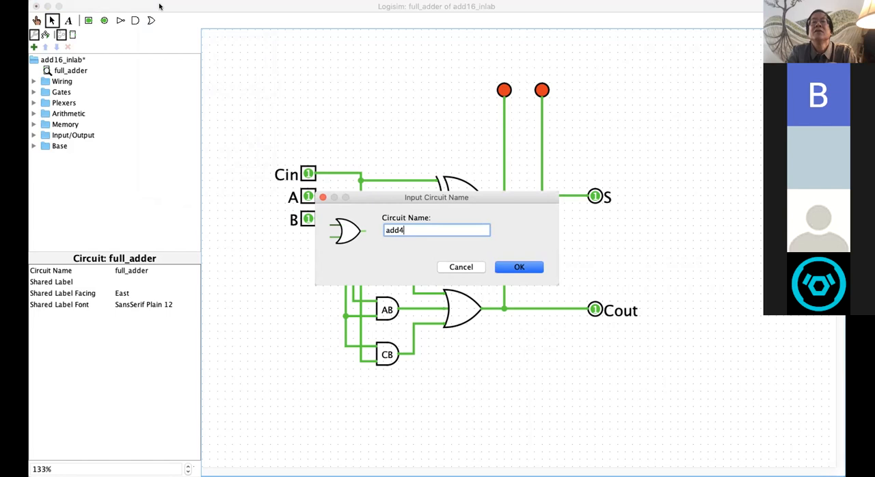
key("Return")
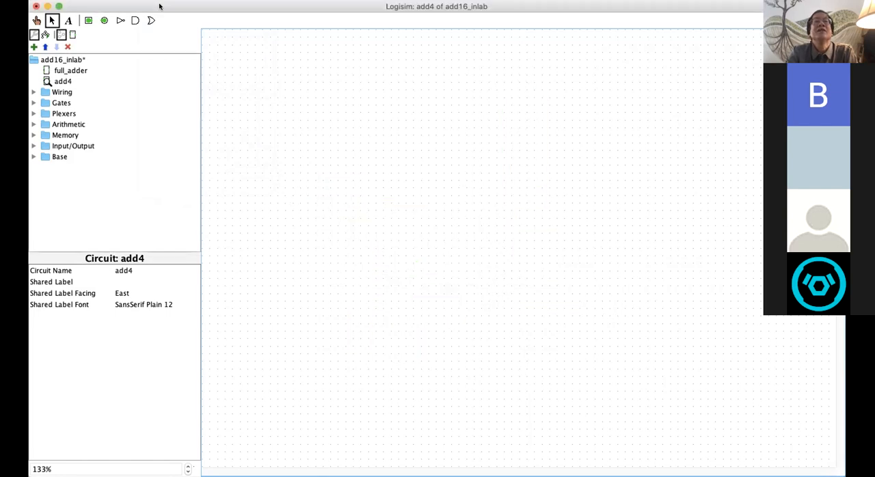
Step: View the full_adder circuit's layout and return to the empty add4 circuit
left_click(46, 70)
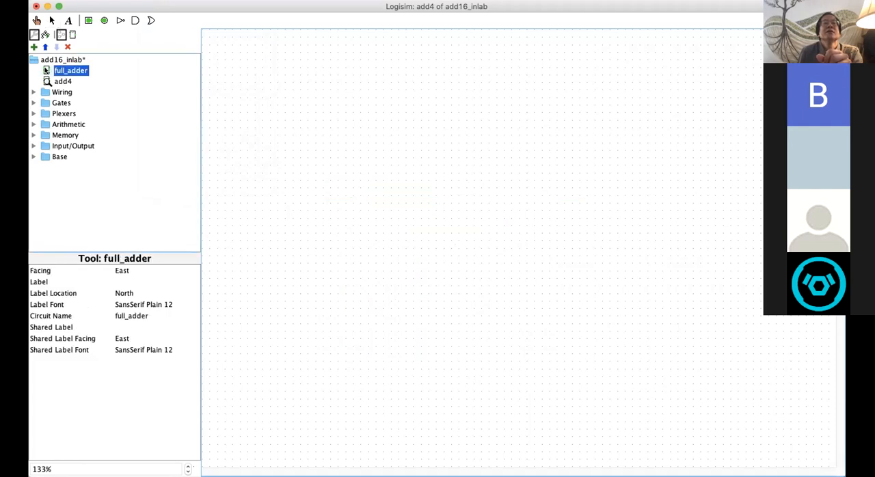
double_click(46, 70)
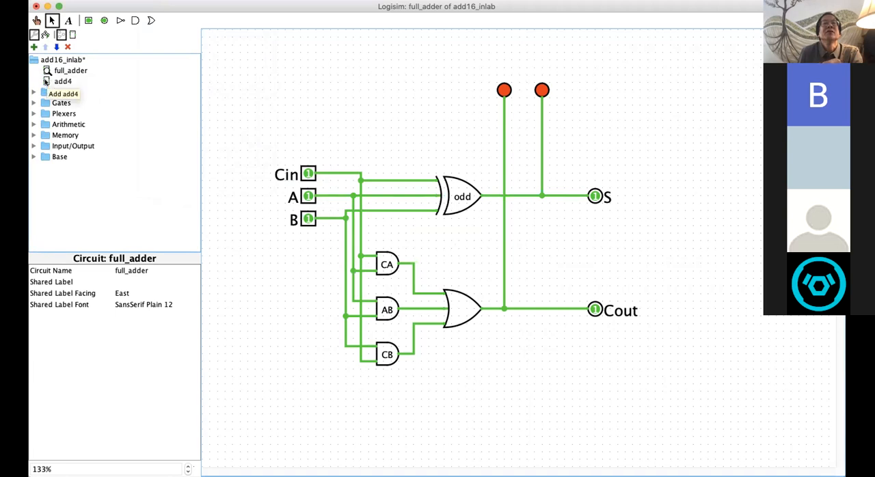
left_click(45, 81)
double_click(45, 82)
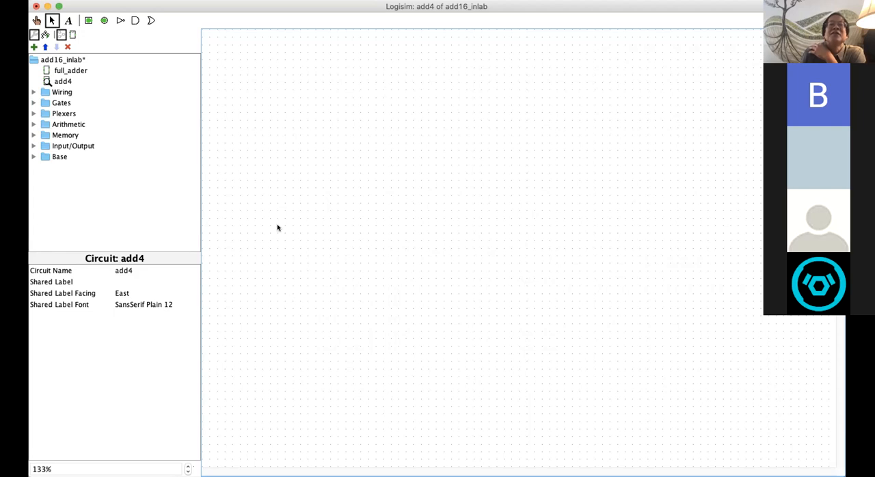
Step: Place one full_adder subcircuit in add4 and position it near the middle of the canvas
left_click(66, 72)
left_click(496, 211)
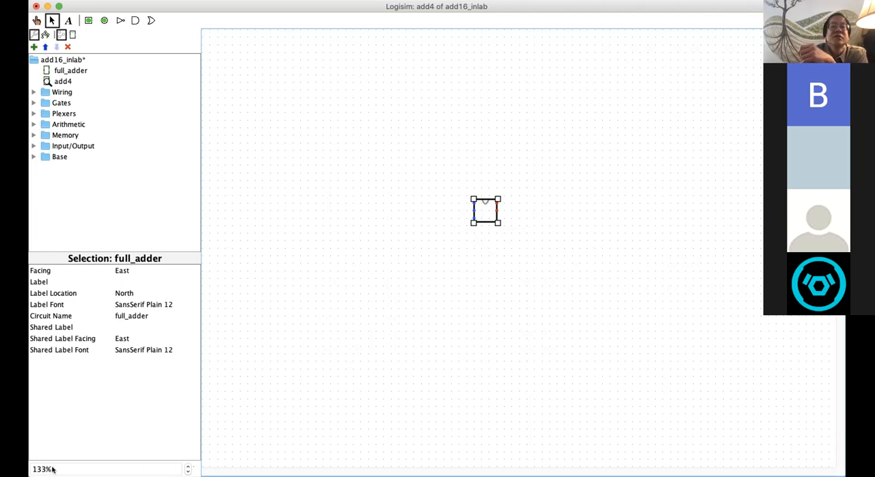
left_click(186, 465)
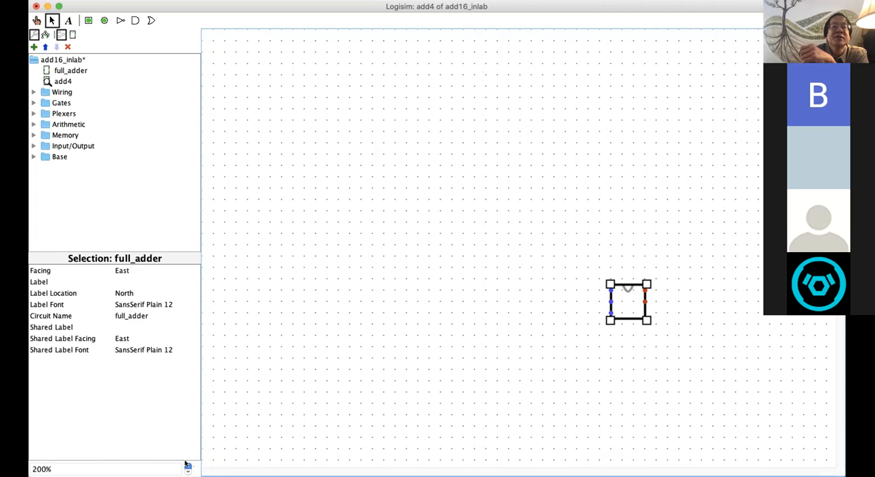
left_click(187, 469)
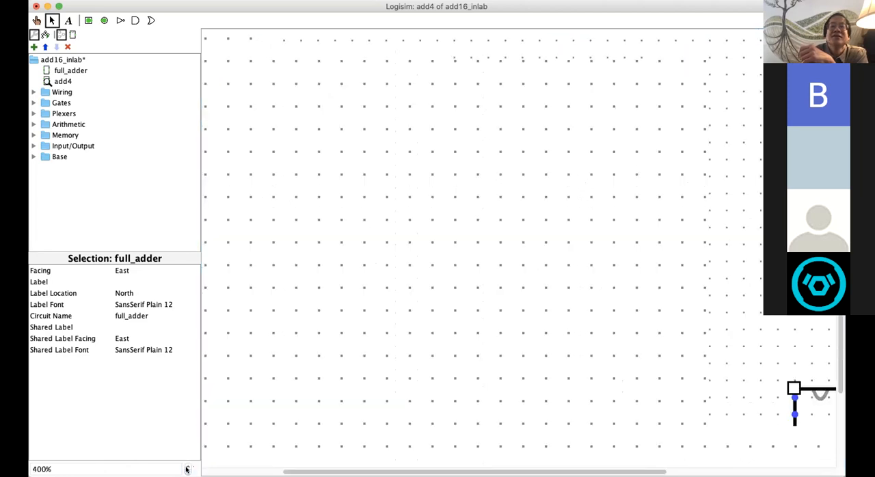
left_click(187, 471)
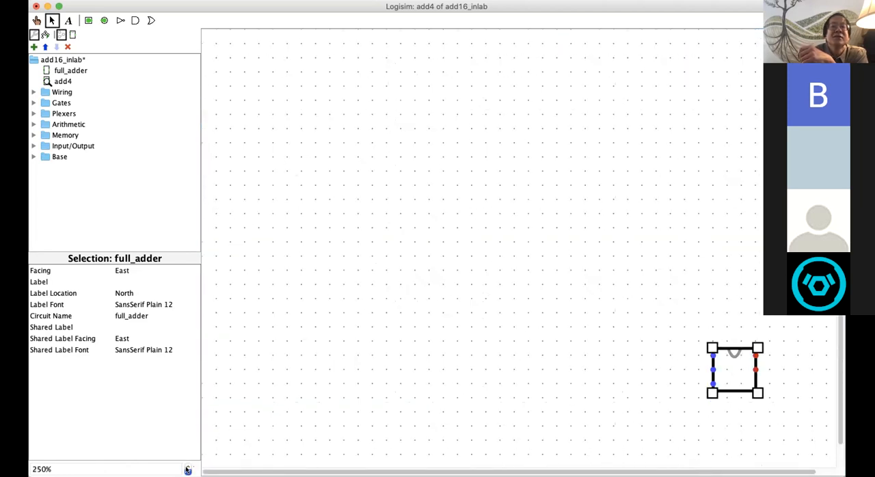
left_click(187, 470)
left_click_drag(617, 307, 433, 276)
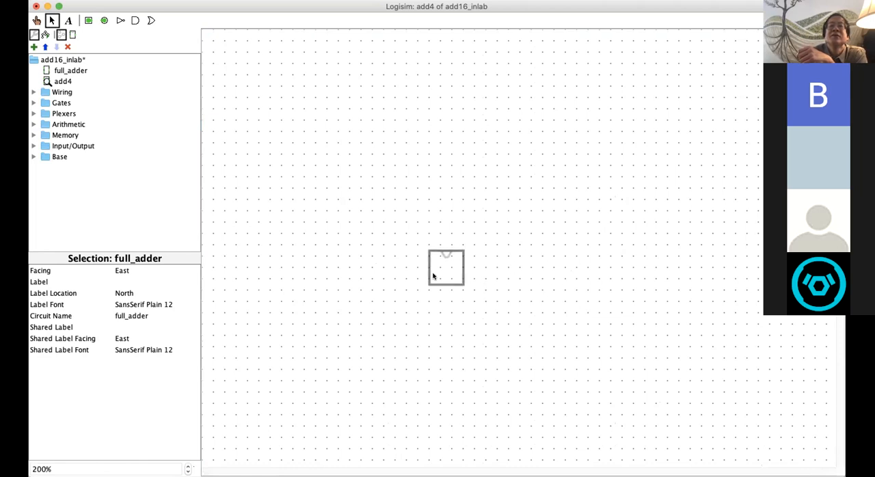
left_click(481, 354)
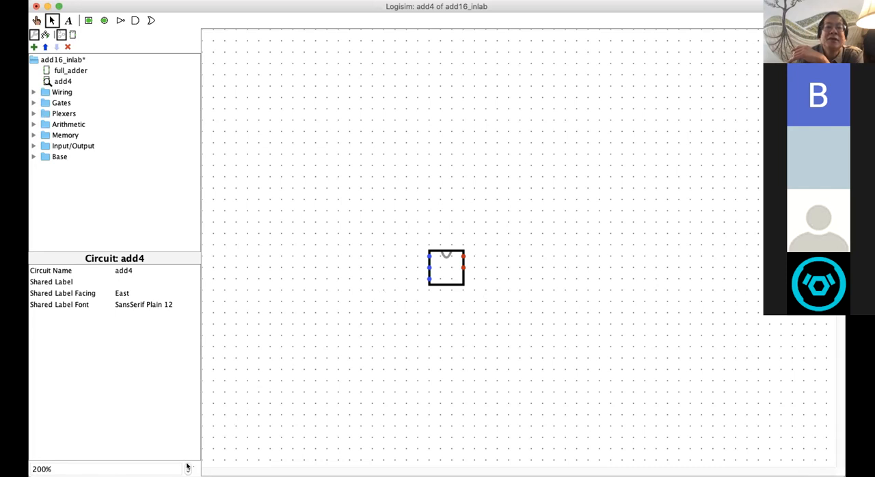
Step: Set the placed full_adder's facing to South and move it toward the right side of the canvas
left_click_drag(32, 469, 45, 470)
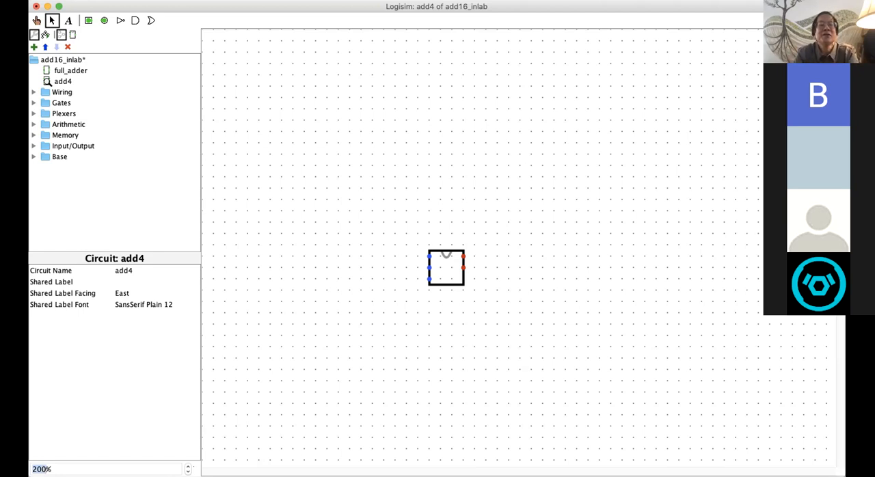
left_click(61, 469)
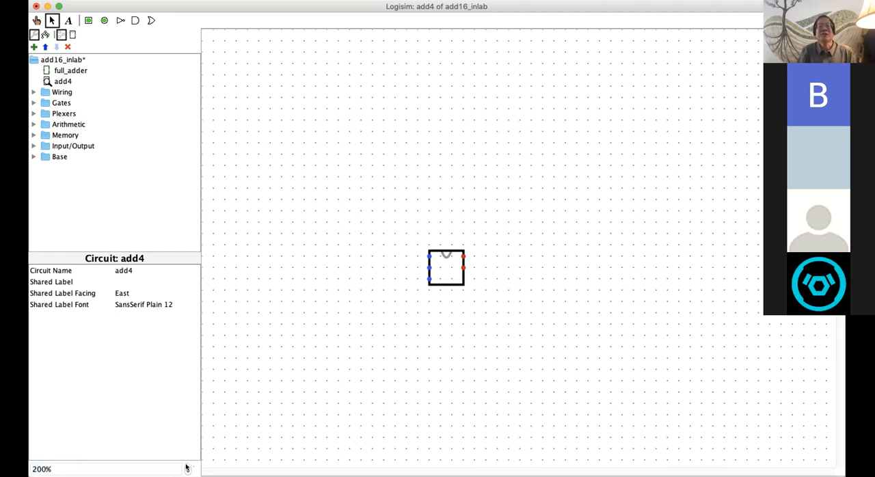
left_click(442, 271)
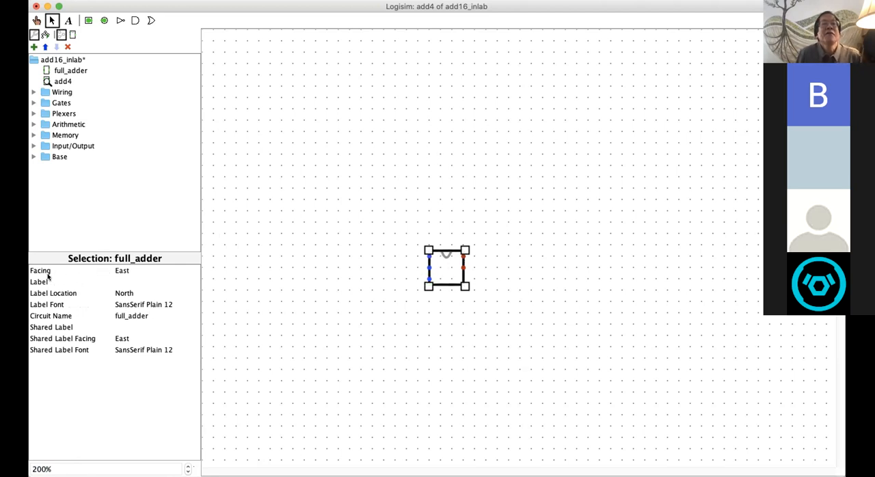
left_click(124, 272)
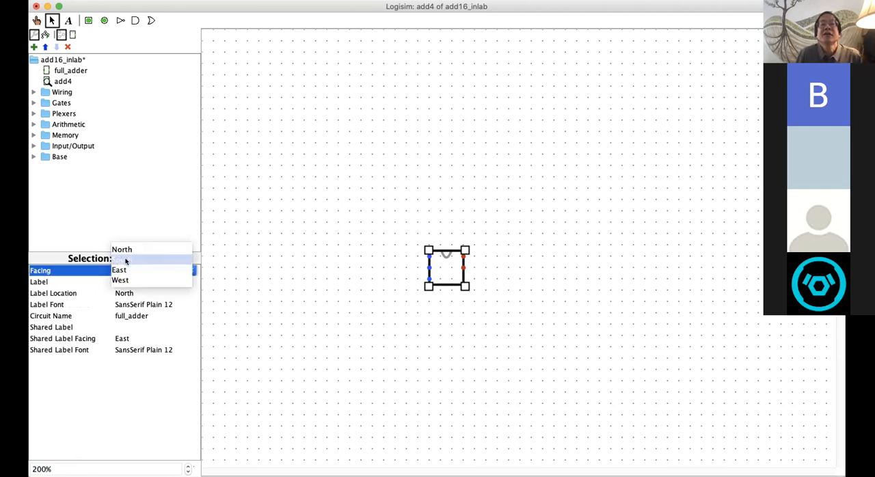
left_click(123, 260)
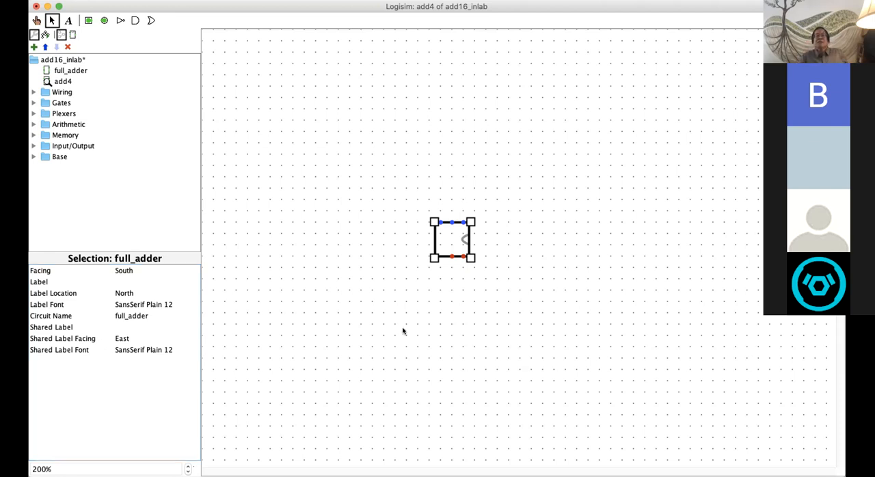
left_click_drag(449, 244, 586, 258)
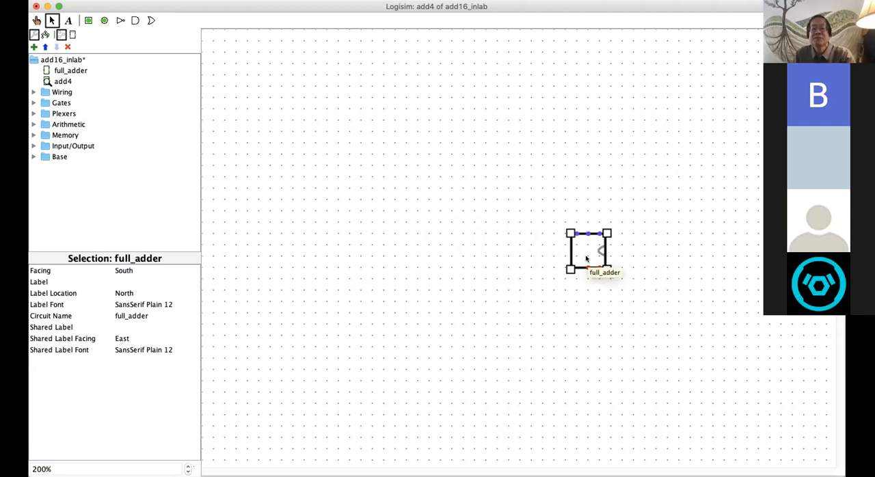
Step: Duplicate the full_adder and place the copy to the left of the original, at the same height
left_click(488, 277)
key("super+v")
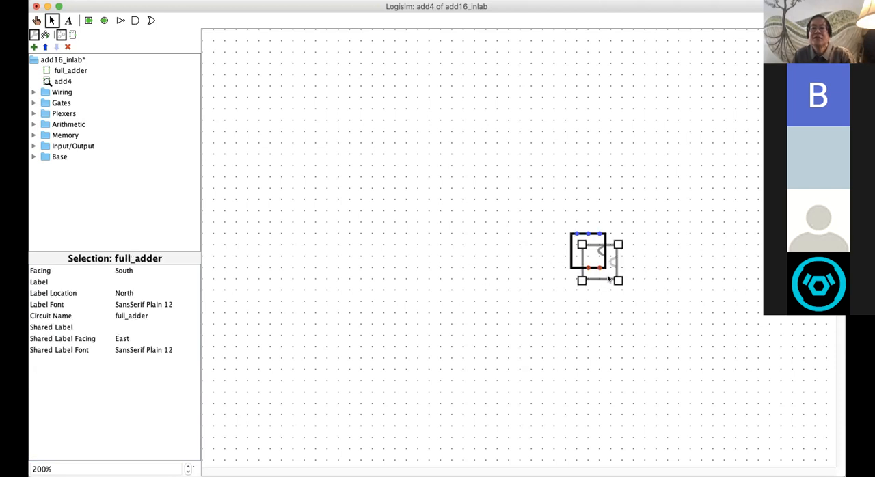
left_click_drag(608, 280, 491, 267)
left_click(481, 358)
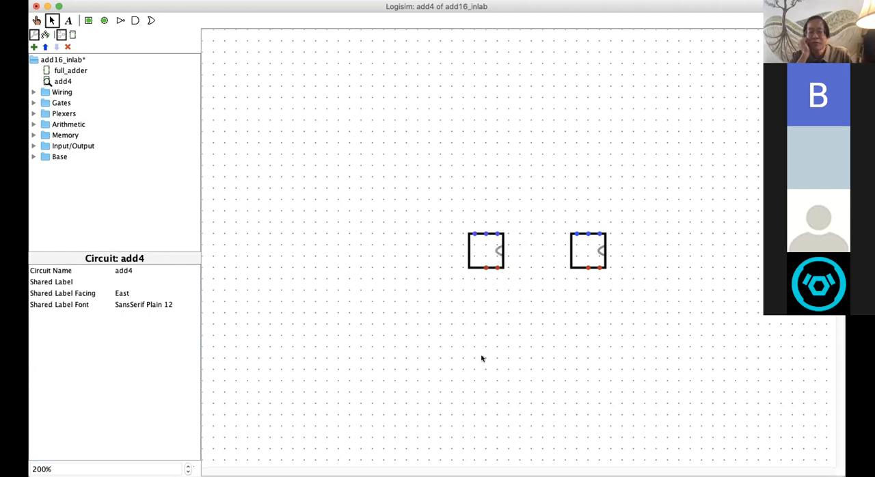
Step: Add two more full_adder copies further left, forming an evenly spaced horizontal row of four
left_click(483, 255)
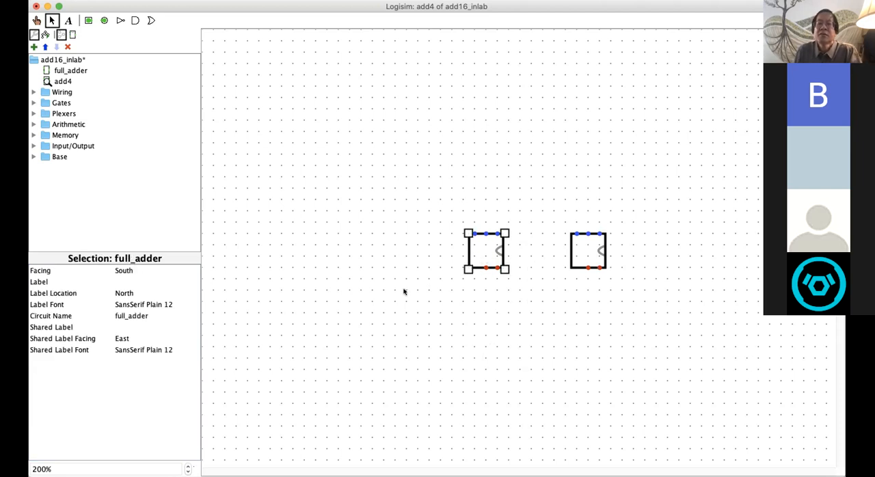
left_click(395, 298)
left_click(498, 263)
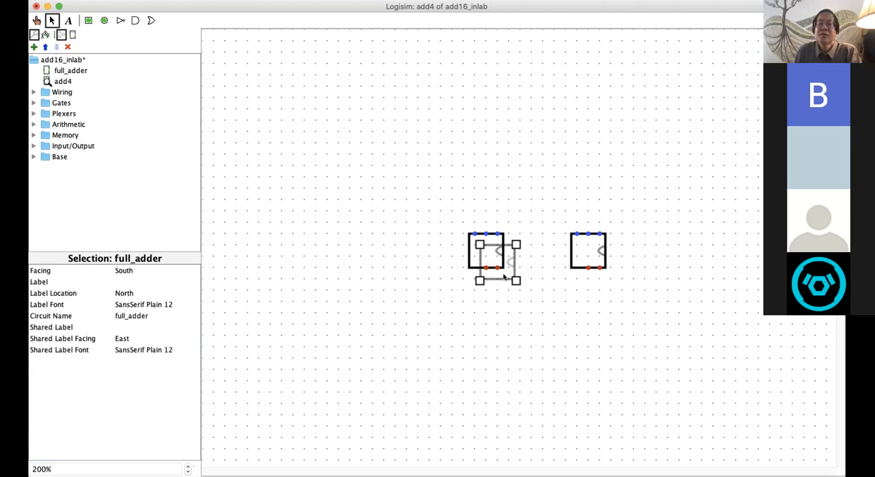
left_click_drag(496, 259, 395, 261)
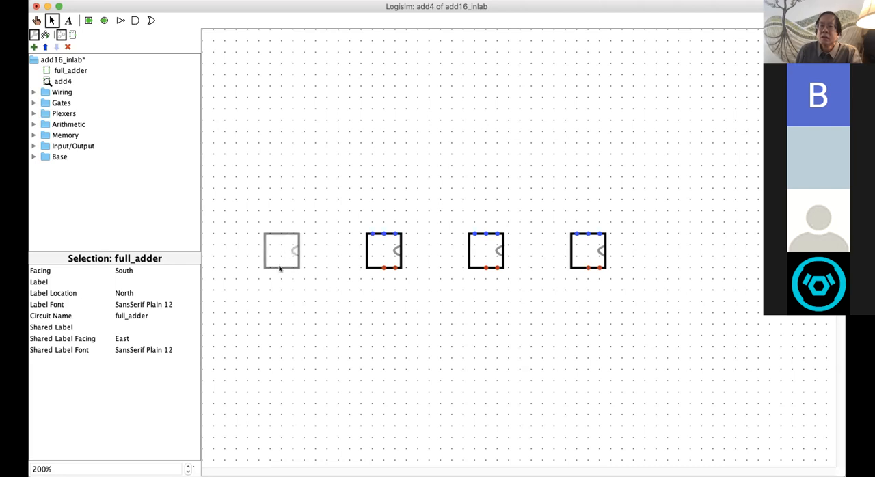
left_click(281, 260)
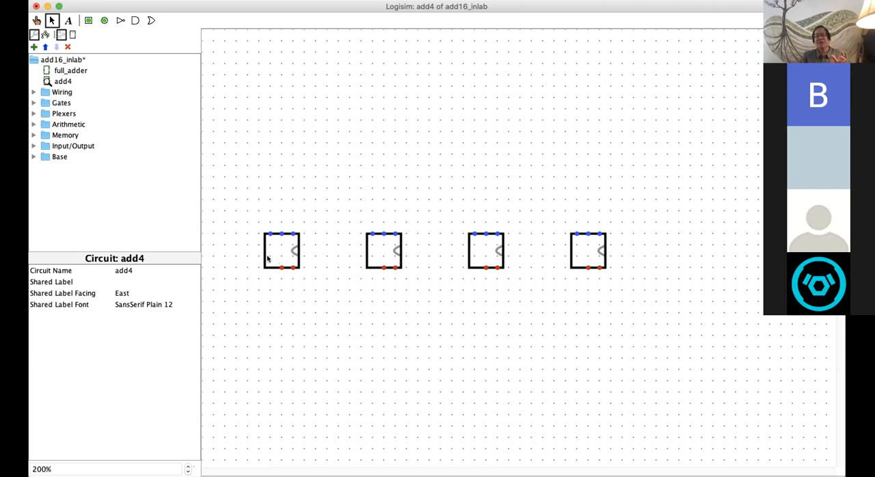
left_click_drag(277, 254, 282, 252)
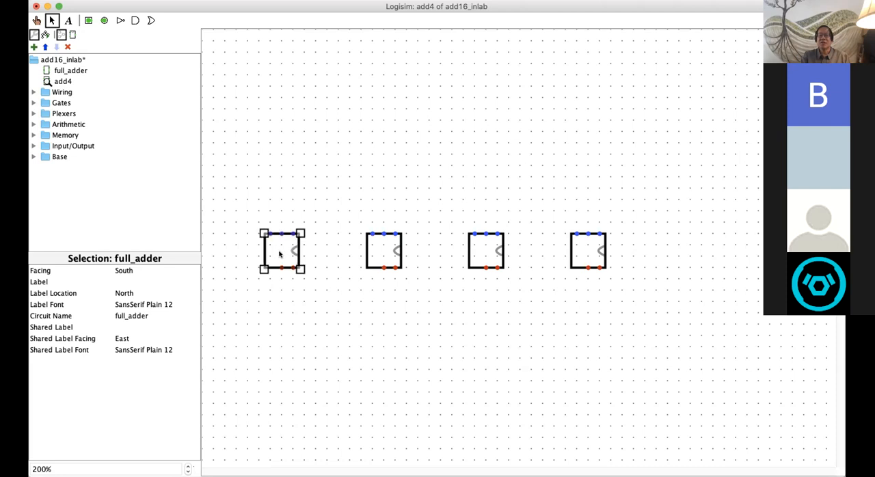
left_click(384, 341)
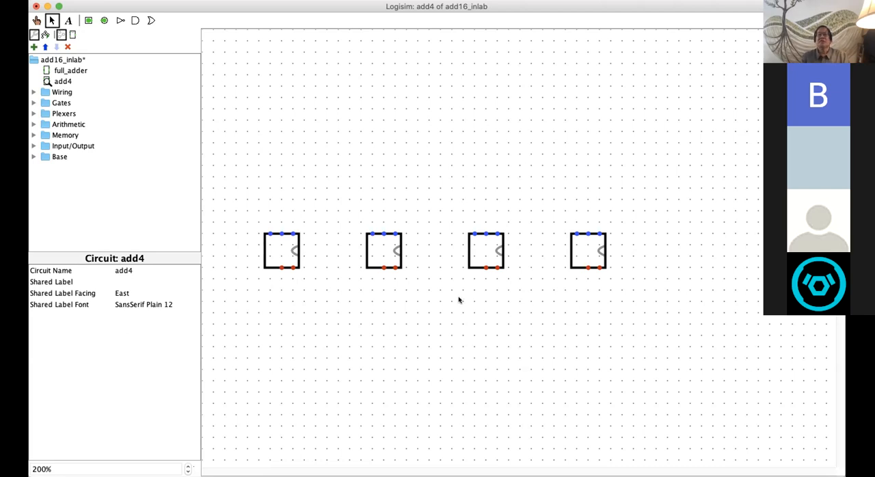
Step: Move the rightmost full_adder slightly closer to its neighbour and shift all four full_adders together to the right
left_click_drag(587, 253, 580, 255)
left_click(598, 318)
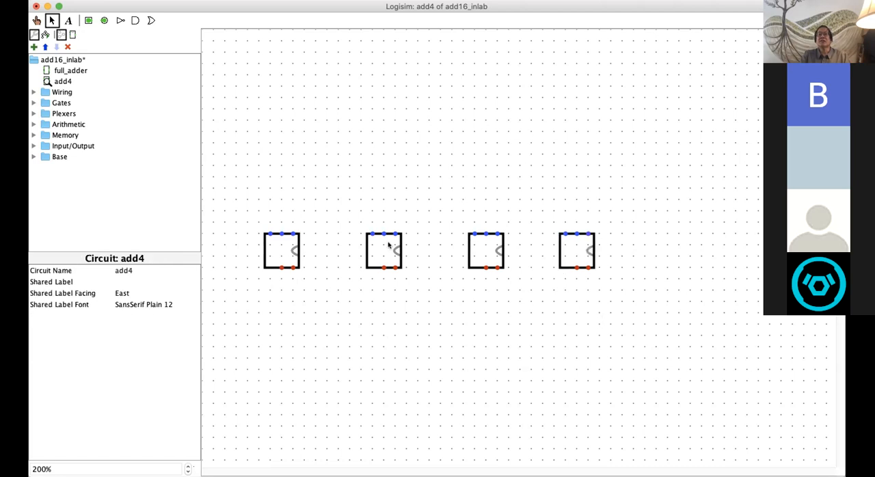
left_click_drag(239, 208, 619, 311)
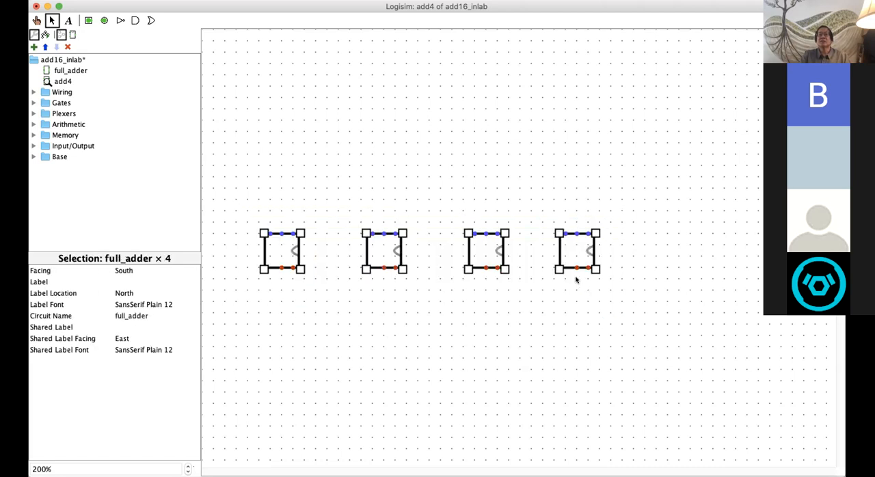
left_click_drag(577, 258, 644, 255)
left_click(624, 362)
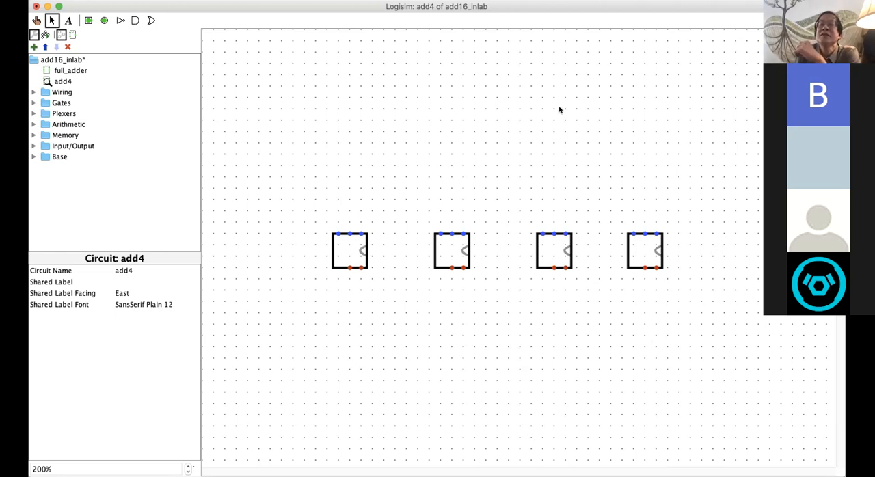
left_click(553, 251)
left_click(548, 253)
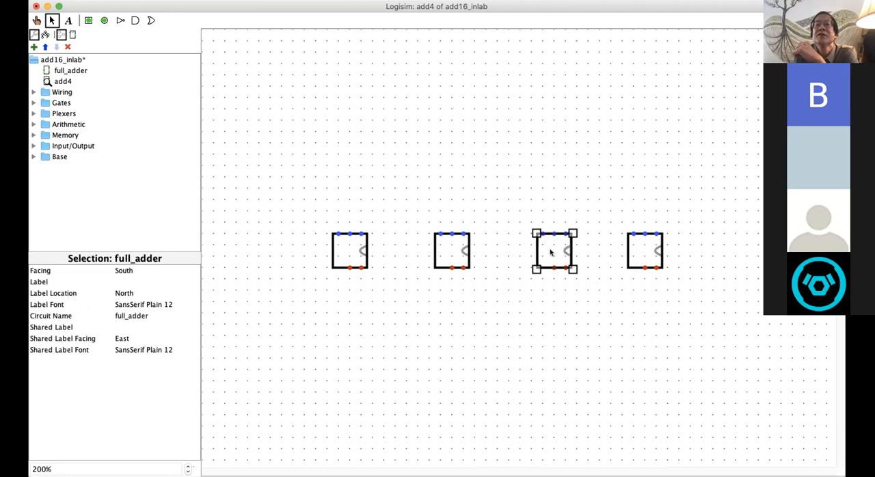
left_click(470, 185)
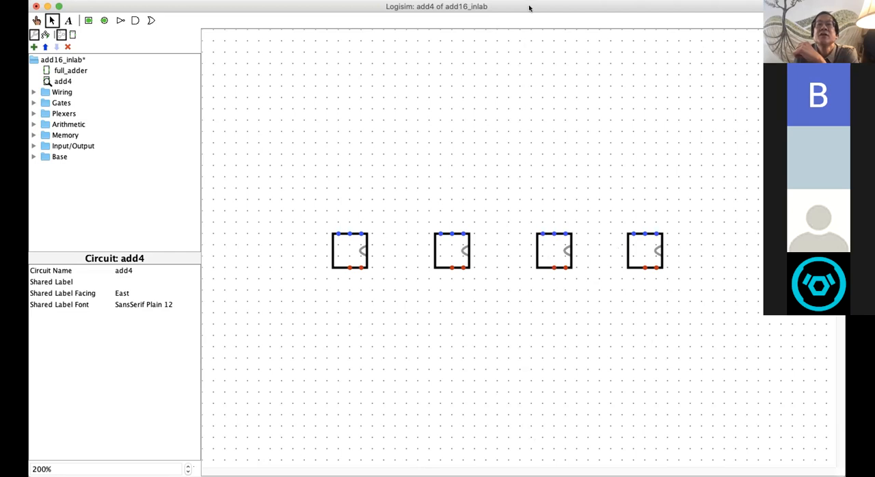
Step: Move the rightmost full_adder one grid step to the right so all four full_adders are evenly spaced
left_click_drag(529, 6, 507, 6)
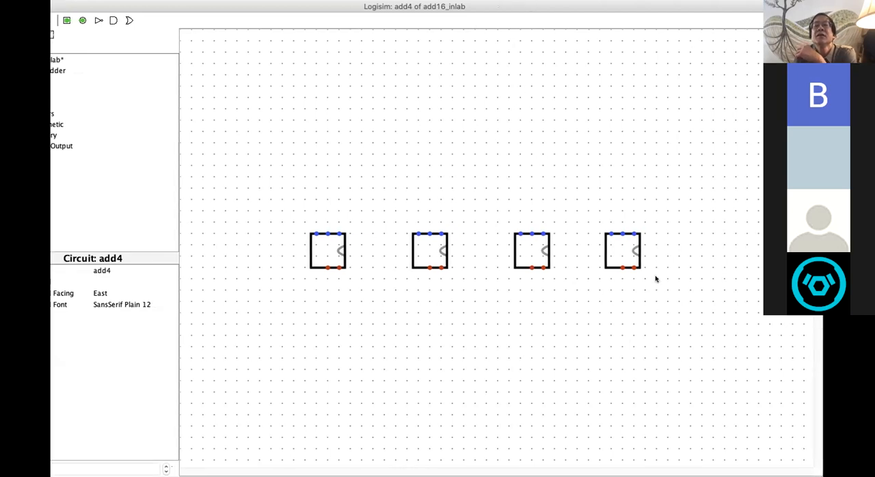
left_click(626, 255)
left_click_drag(624, 258, 626, 257)
left_click(593, 339)
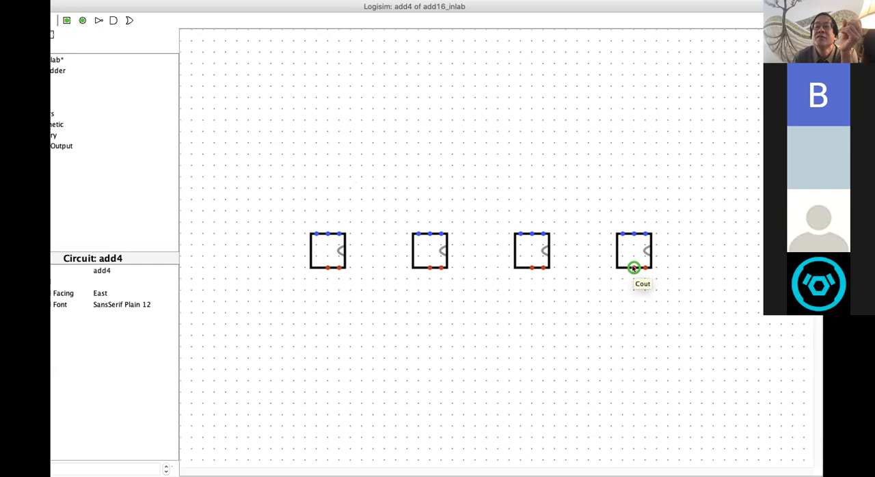
Step: Wire the rightmost full_adder's Cout down, around and over to the rightmost input on top of the neighbouring full_adder to its left
left_click_drag(633, 268, 576, 290)
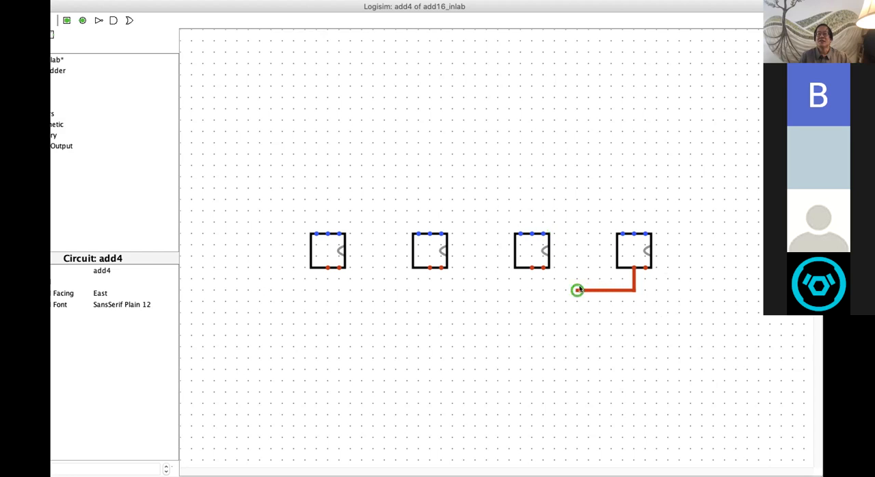
left_click_drag(576, 289, 543, 233)
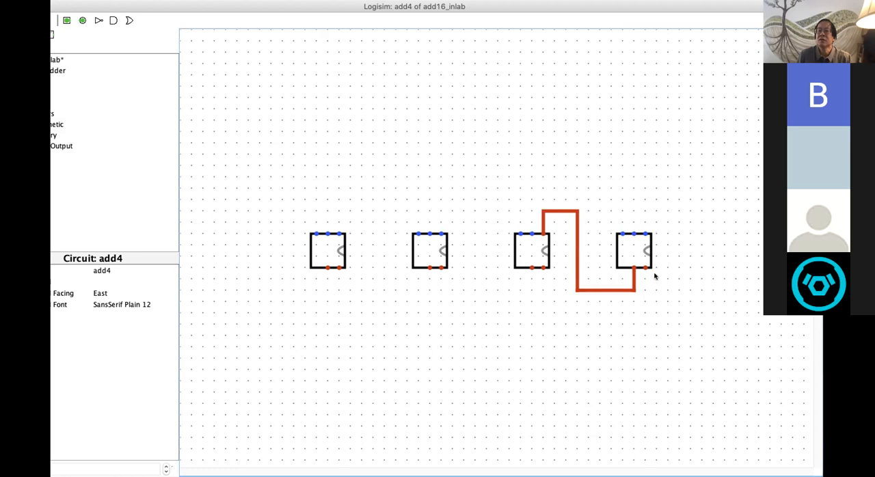
Step: Label the rightmost full_adder unit0
left_click(626, 245)
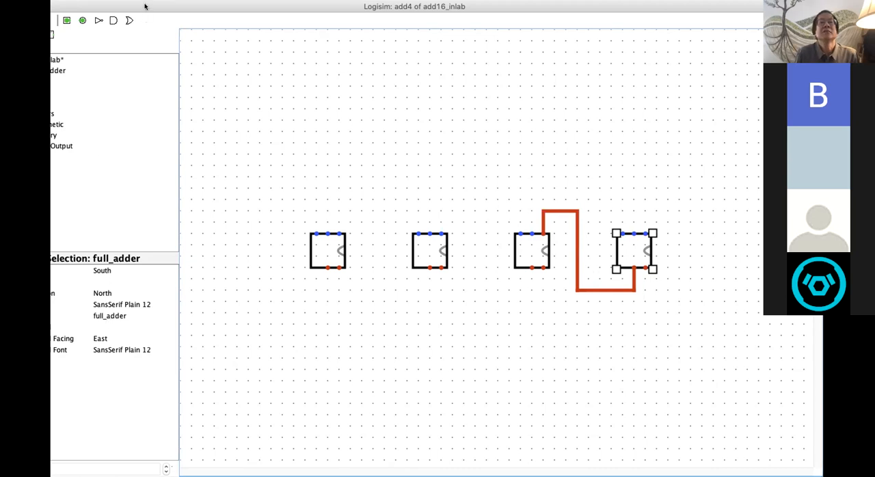
left_click_drag(152, 6, 166, 5)
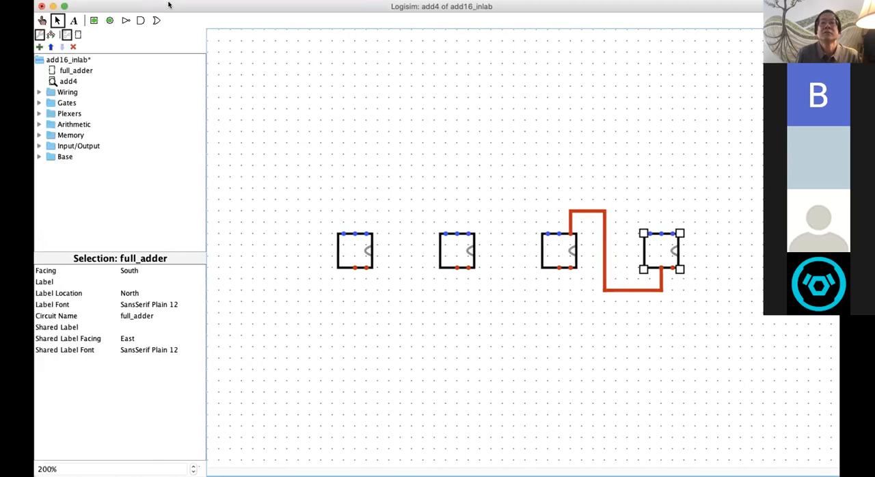
left_click(144, 281)
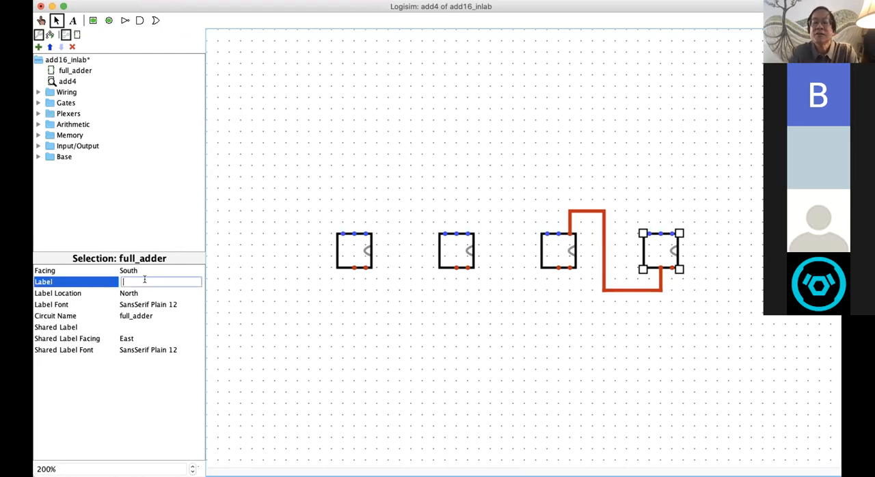
type("unit0")
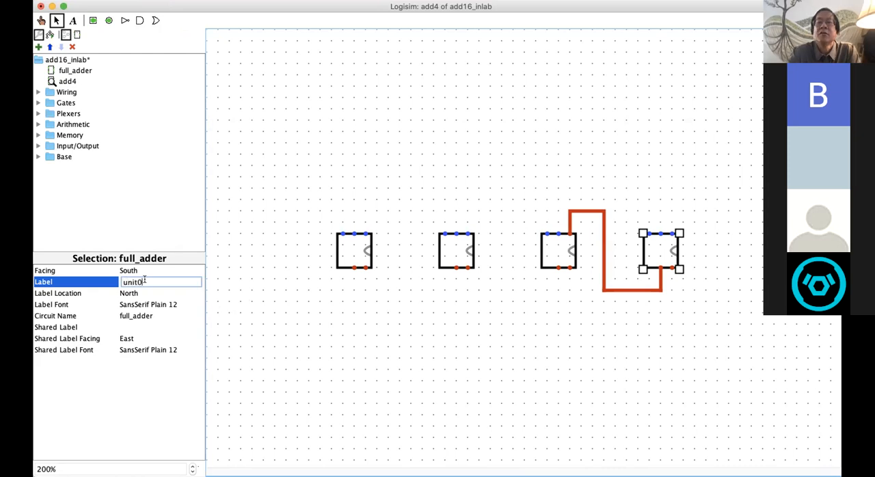
key("Return")
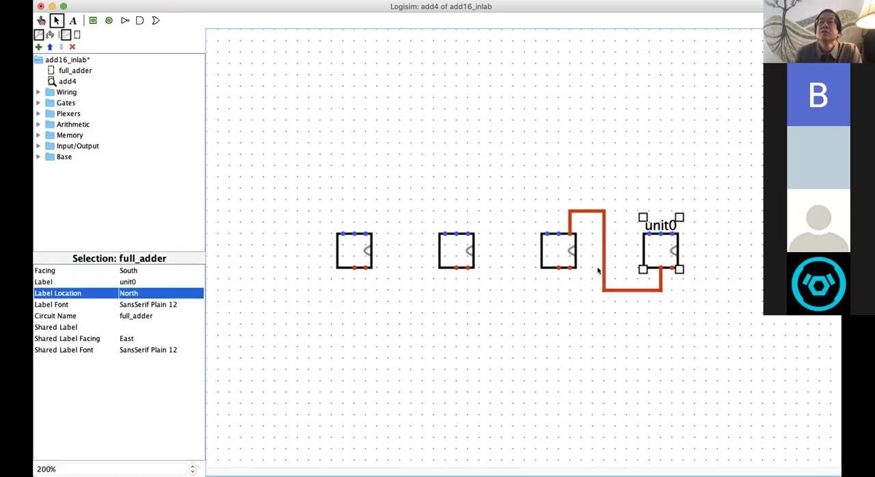
Step: Label the second full_adder from the right unit1
left_click(559, 250)
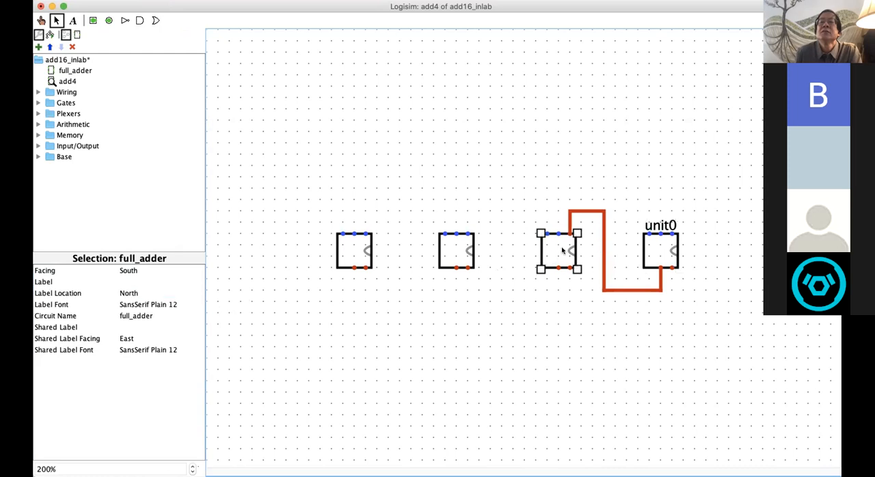
left_click(141, 280)
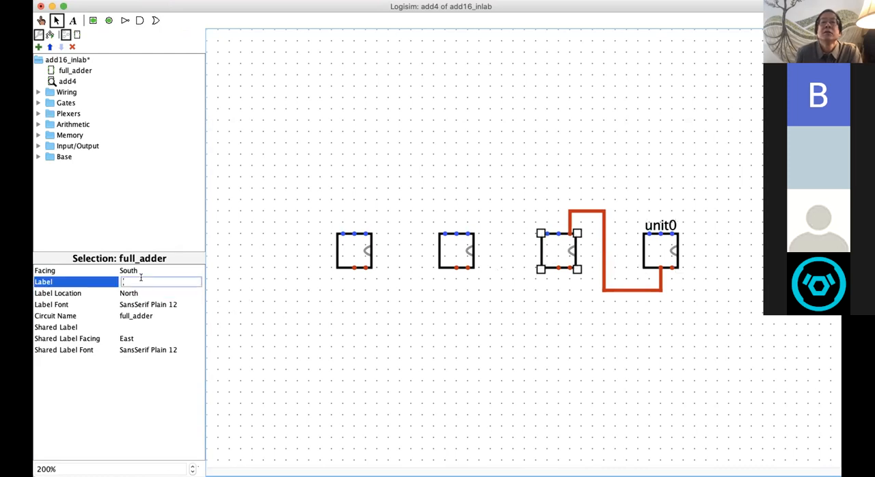
type("unit")
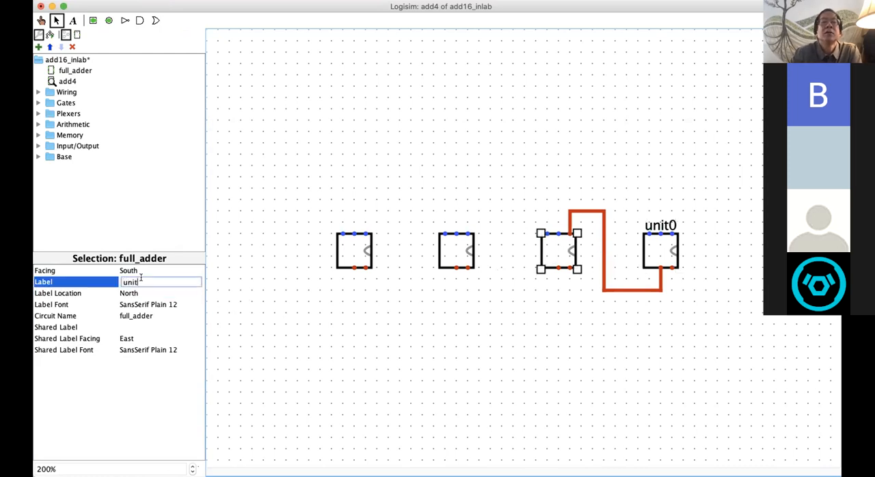
type("1")
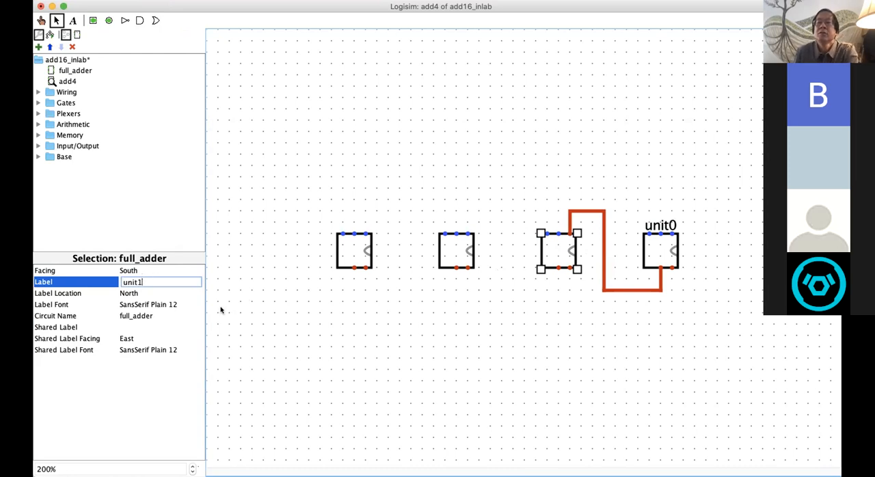
key("Return")
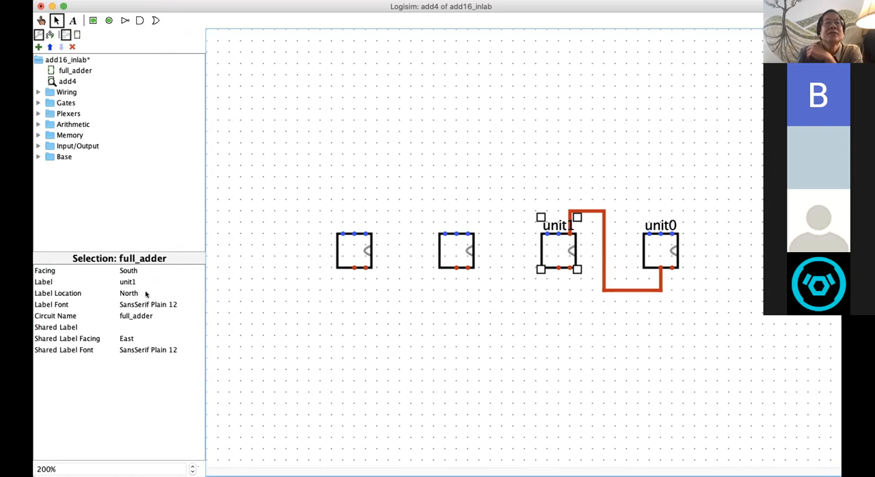
Step: Set the label location of the unit0 full_adder to East
left_click(664, 244)
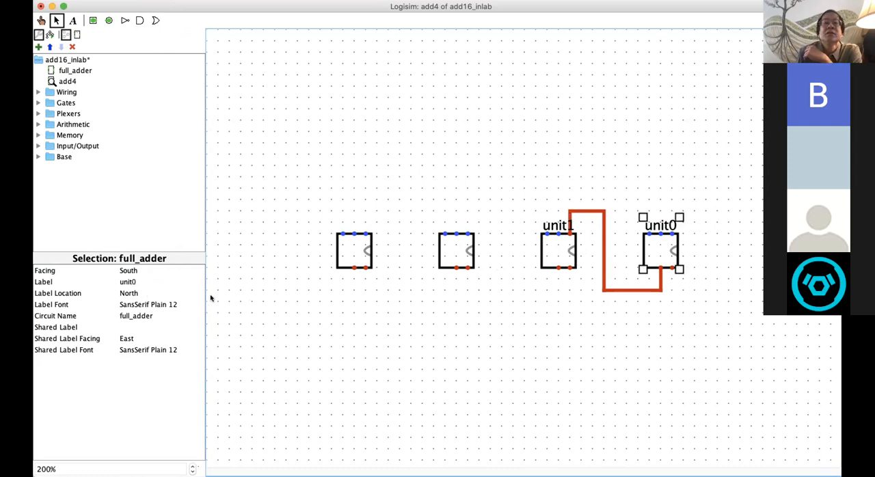
left_click(77, 293)
left_click(123, 293)
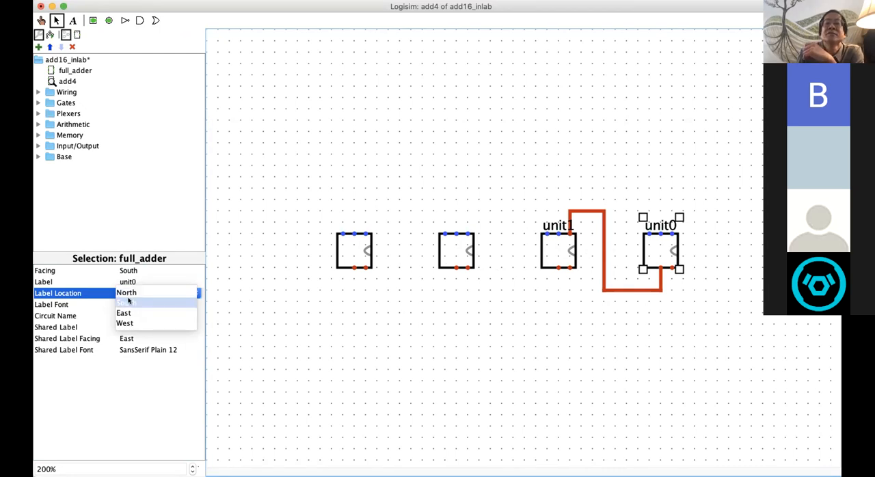
left_click(127, 311)
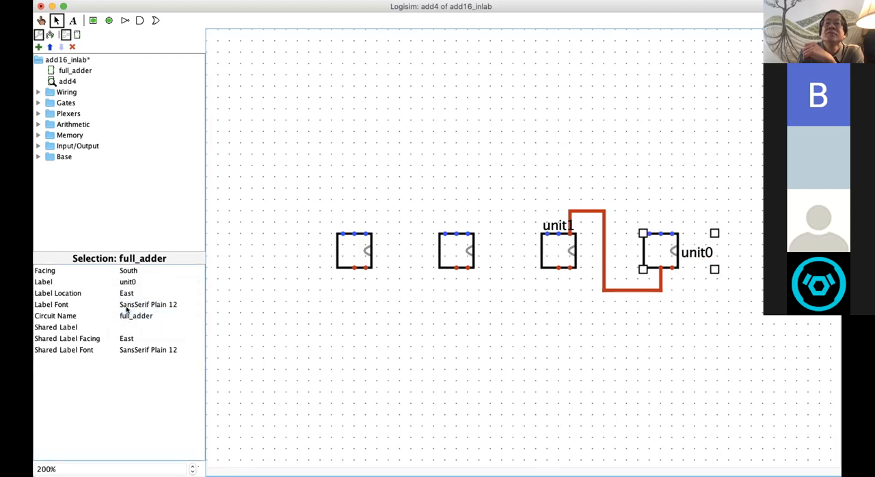
left_click(556, 245)
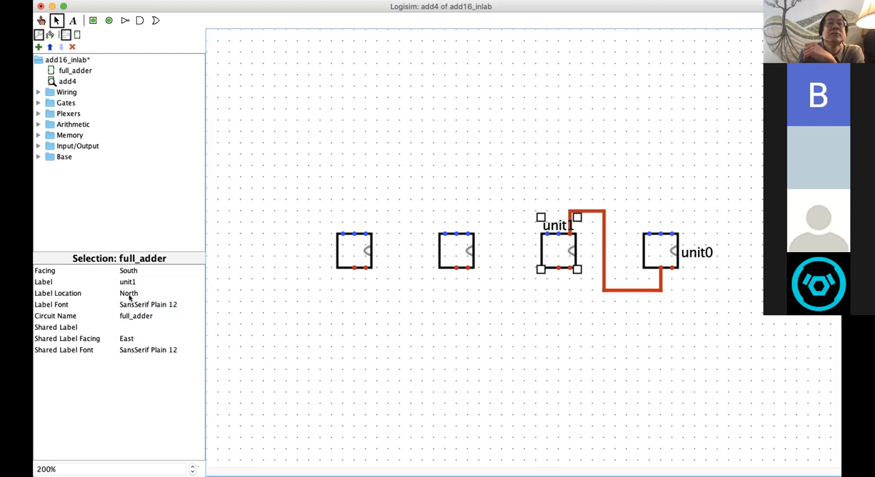
left_click(127, 338)
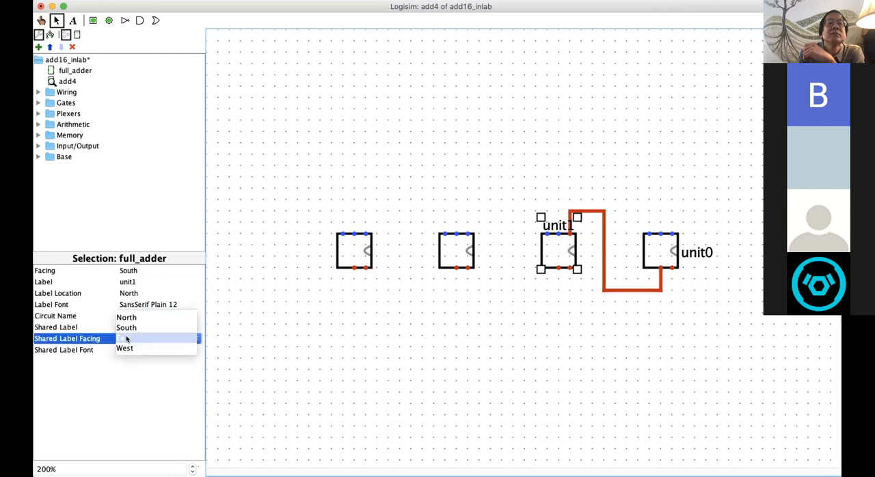
left_click(126, 337)
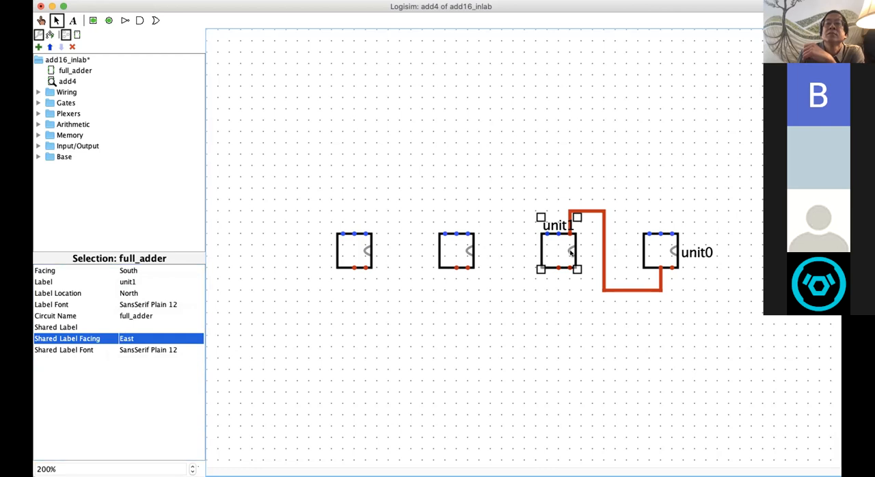
left_click(488, 249)
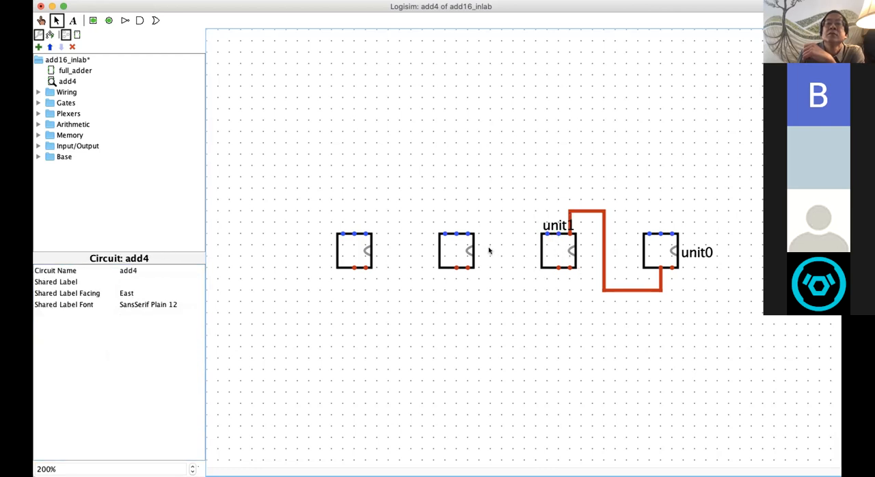
left_click(553, 243)
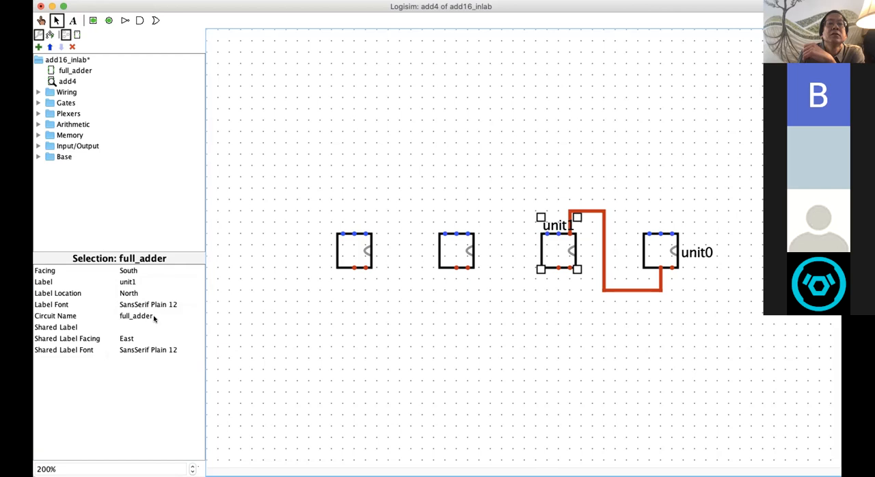
left_click(127, 338)
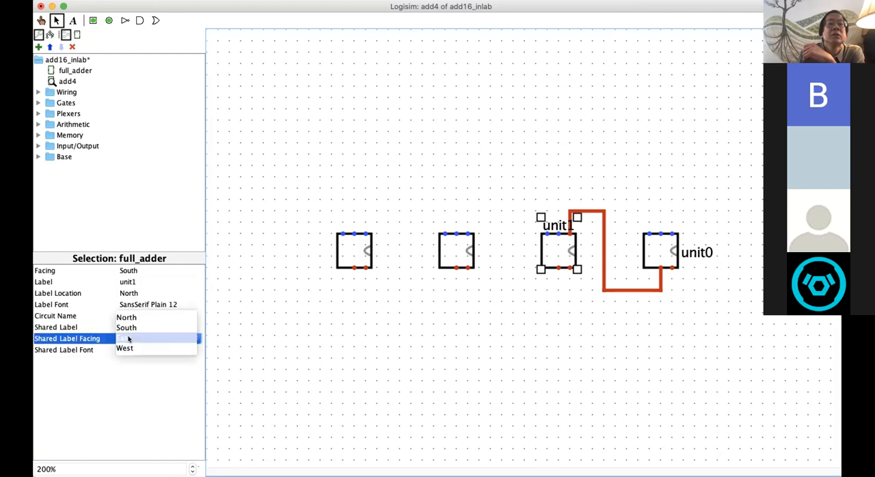
left_click(127, 338)
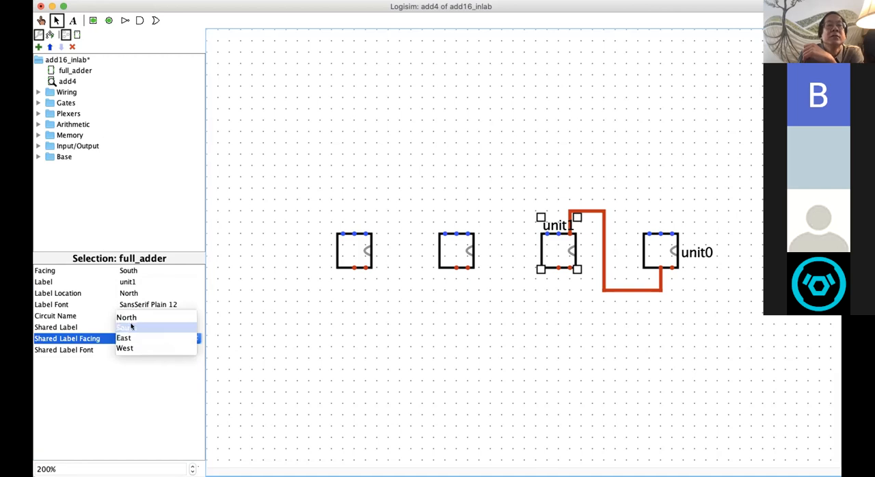
left_click(129, 338)
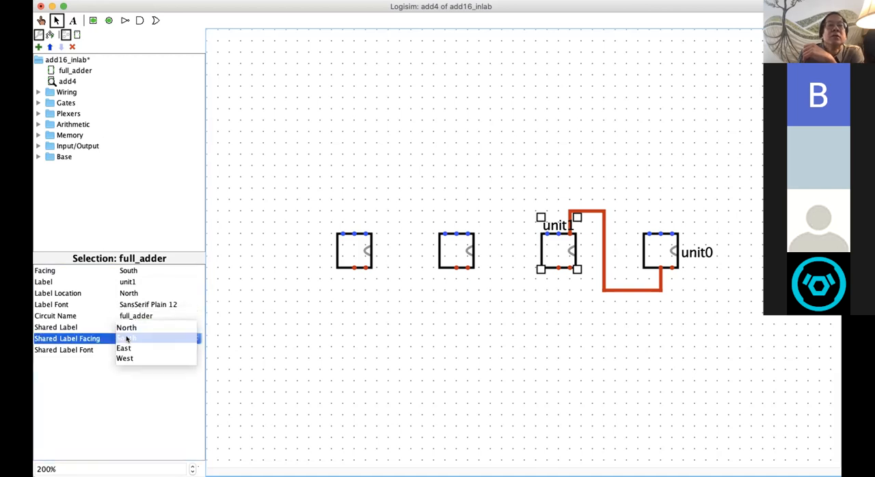
left_click(125, 345)
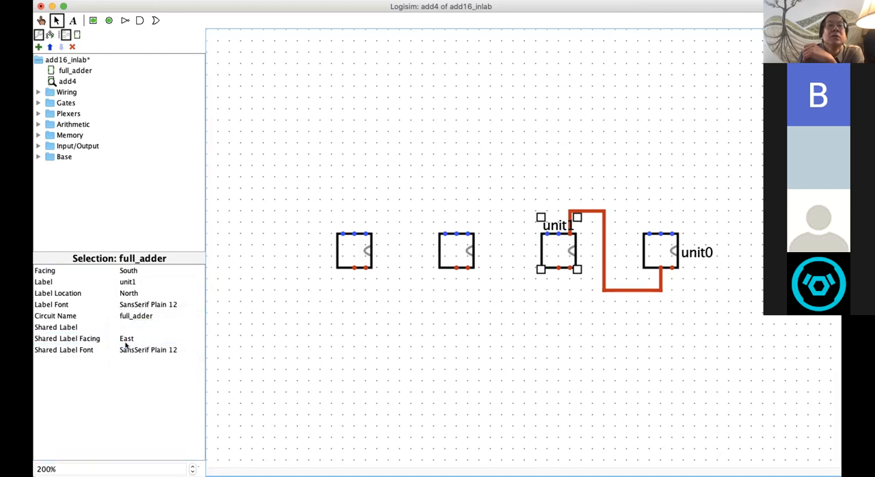
left_click(300, 358)
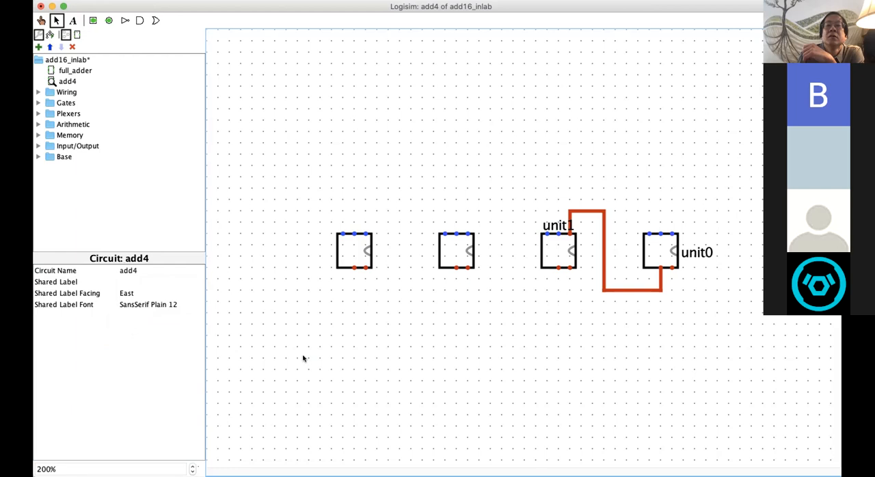
left_click(649, 253)
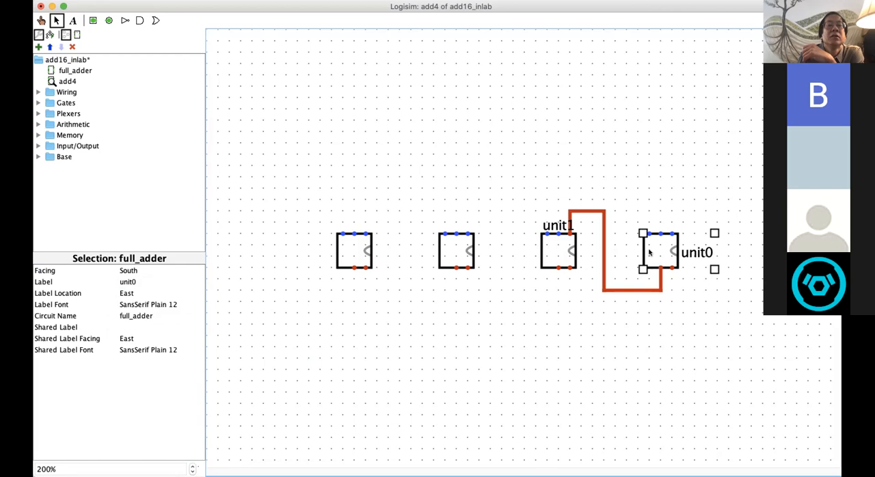
left_click(129, 340)
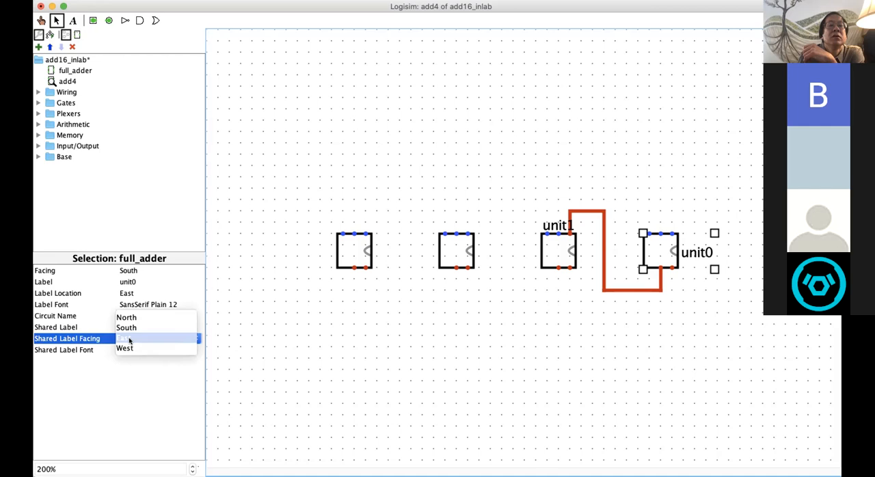
left_click(129, 340)
left_click(572, 176)
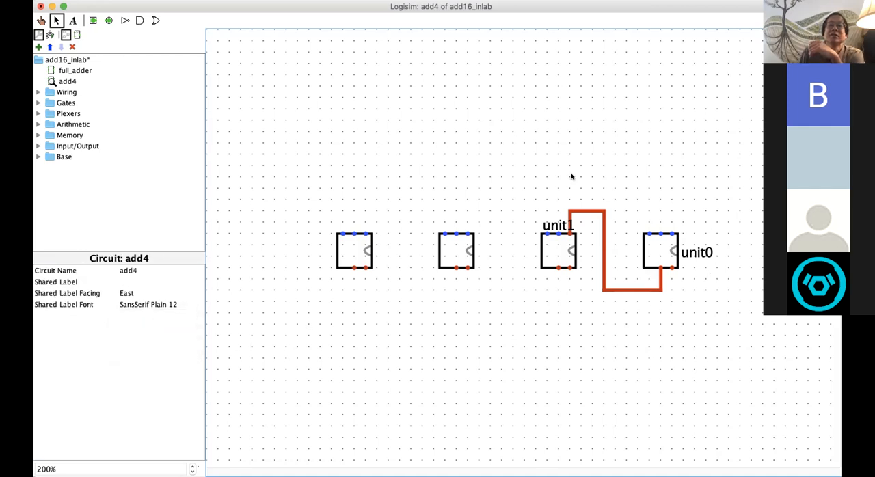
Step: Set the label location of the unit1 full_adder to East
left_click(546, 252)
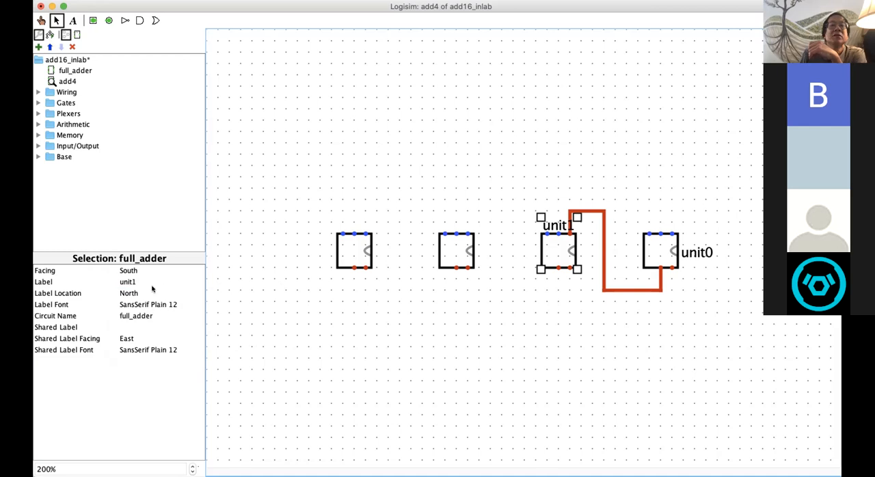
left_click(129, 293)
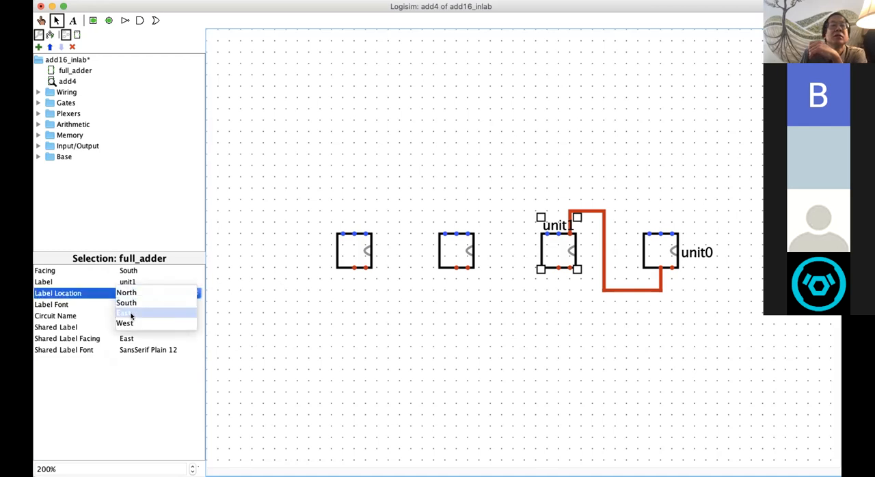
left_click(129, 314)
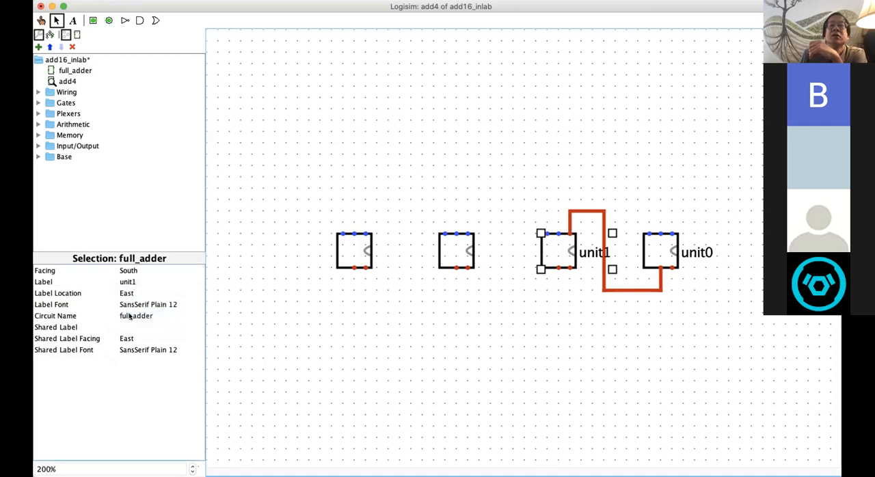
Step: Move the vertical segment of the carry wire between unit1 and unit0 one grid step right, clear of the unit1 label
left_click(382, 308)
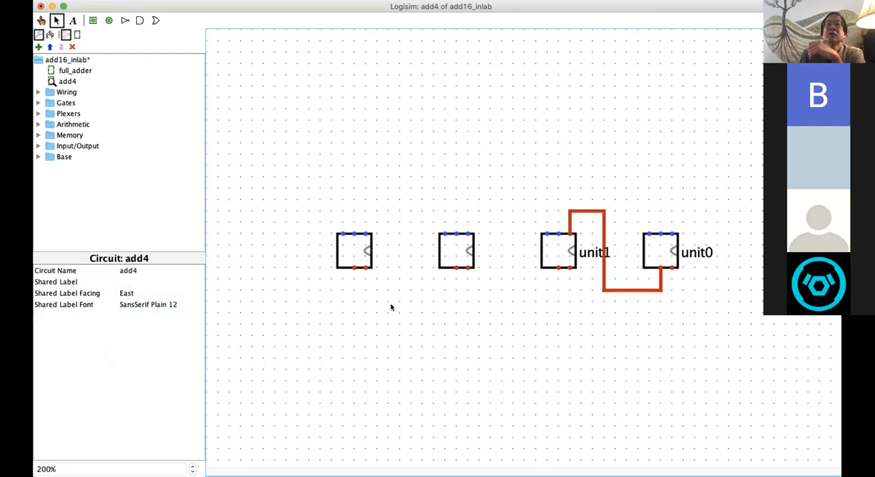
left_click(604, 233)
left_click_drag(601, 232, 617, 229)
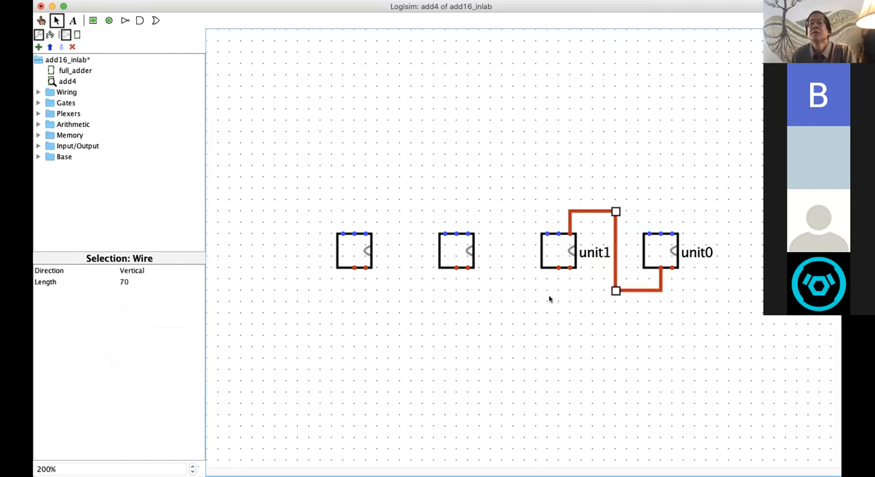
left_click(549, 296)
Step: Label the second full_adder from the left unit2 and set its label location to East
left_click(449, 252)
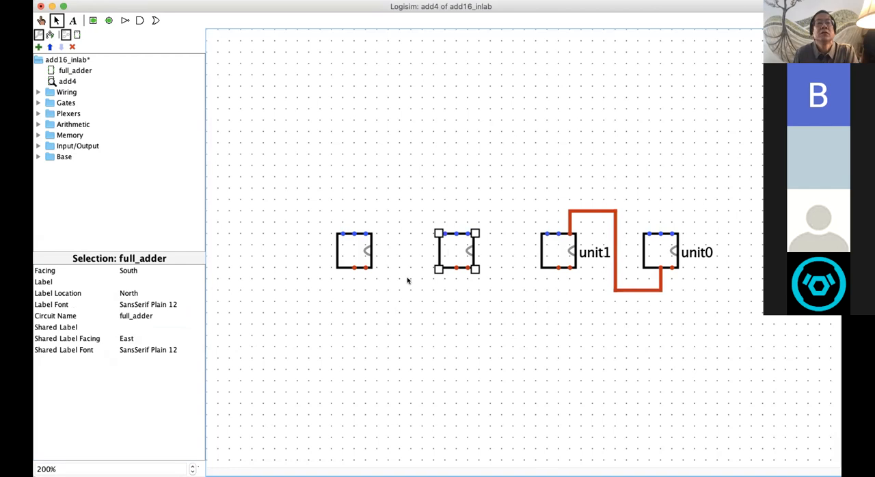
left_click(138, 281)
type("uni")
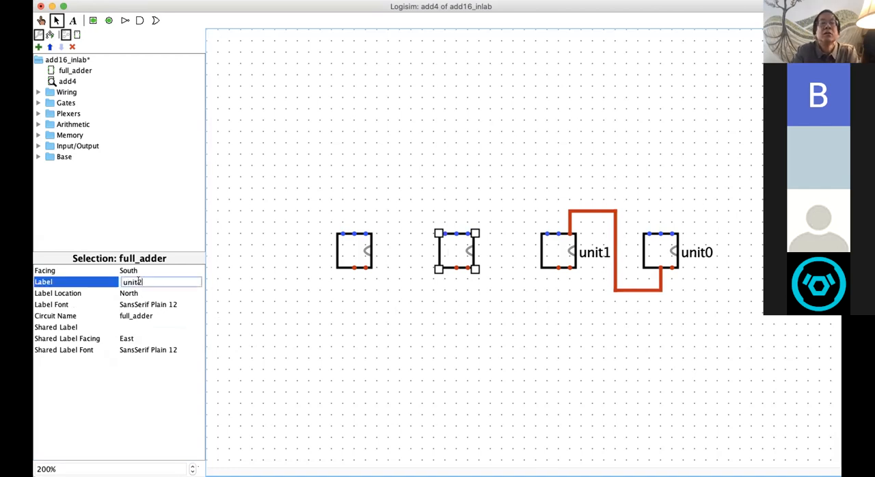
type("t2")
key("Return")
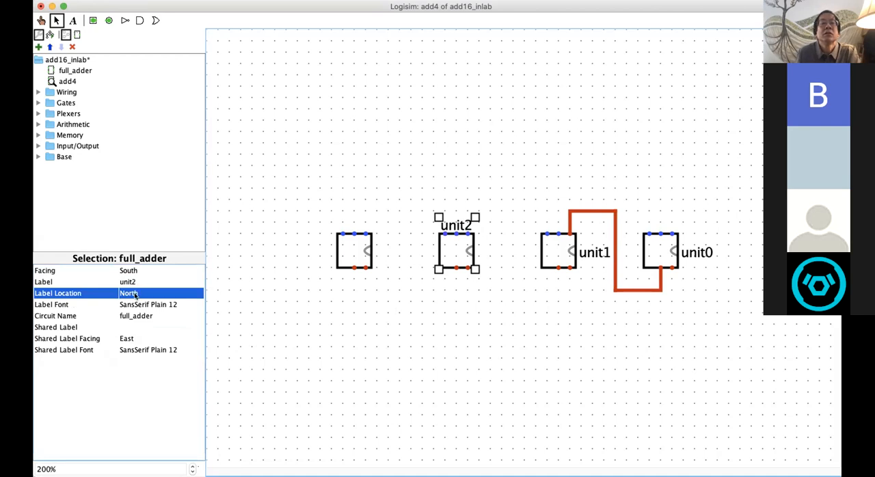
left_click(135, 291)
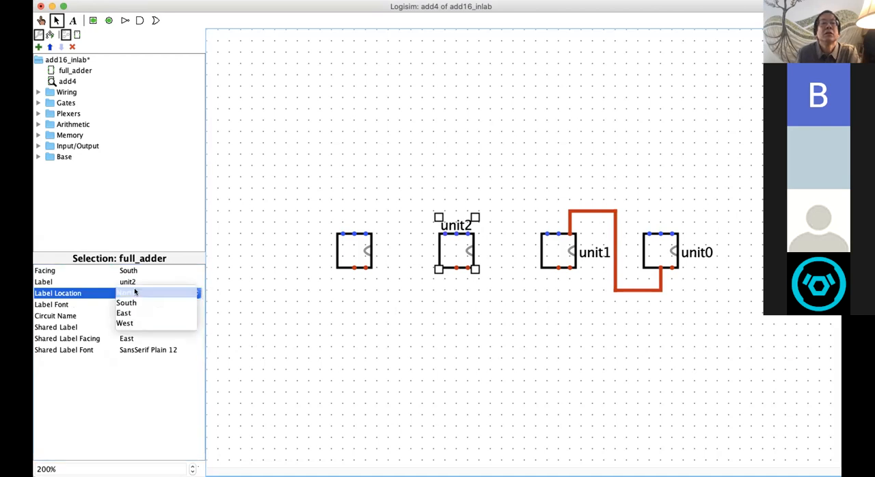
left_click(123, 313)
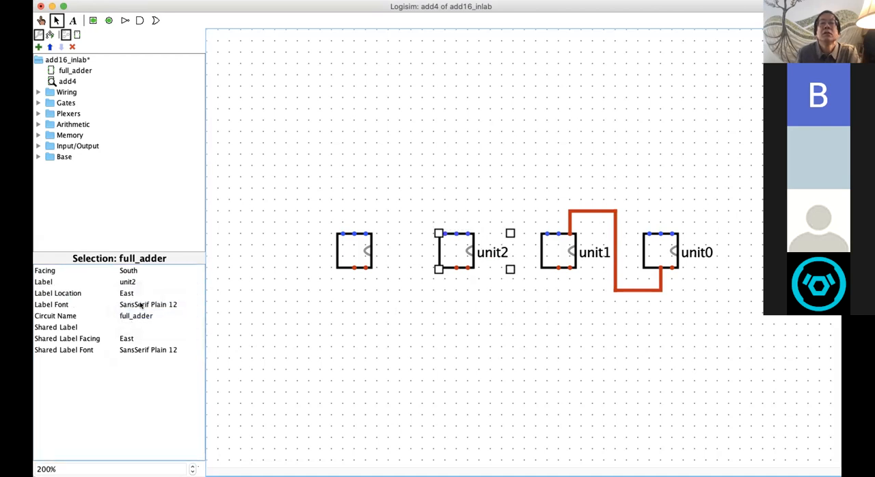
Step: Label the leftmost full_adder unit3 with its label location set to East, and save the project
left_click(347, 254)
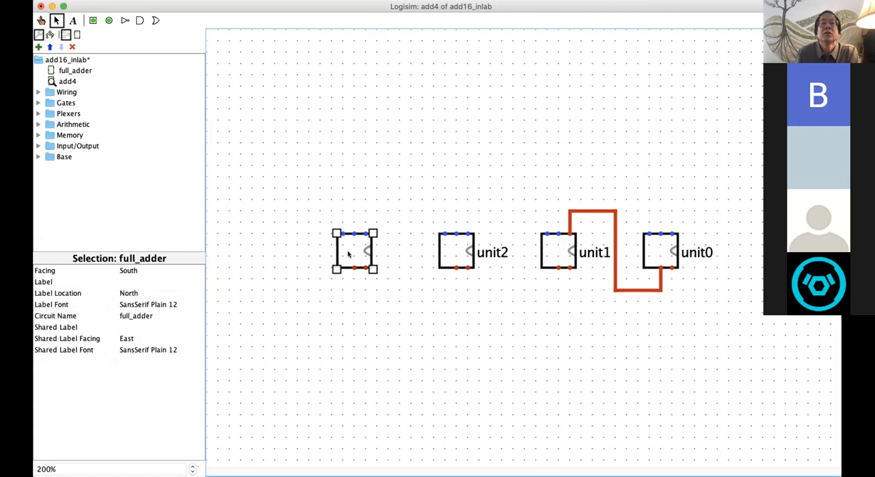
left_click(128, 281)
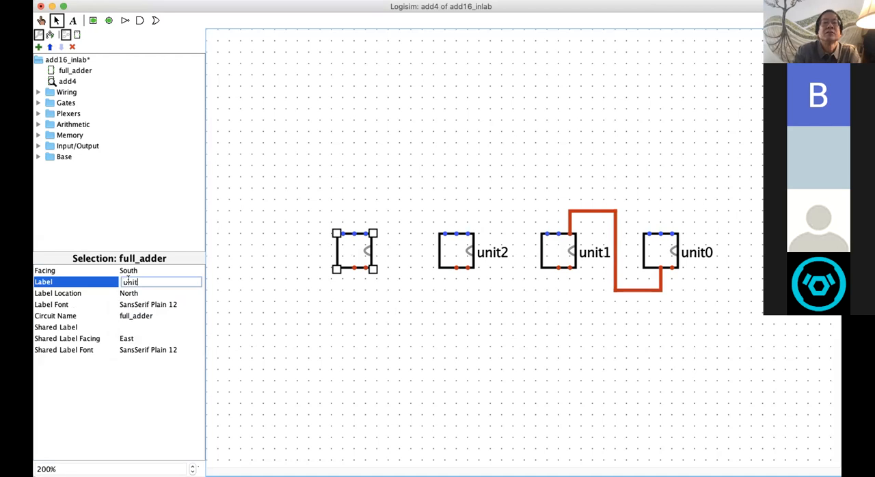
type("unit3")
left_click(127, 293)
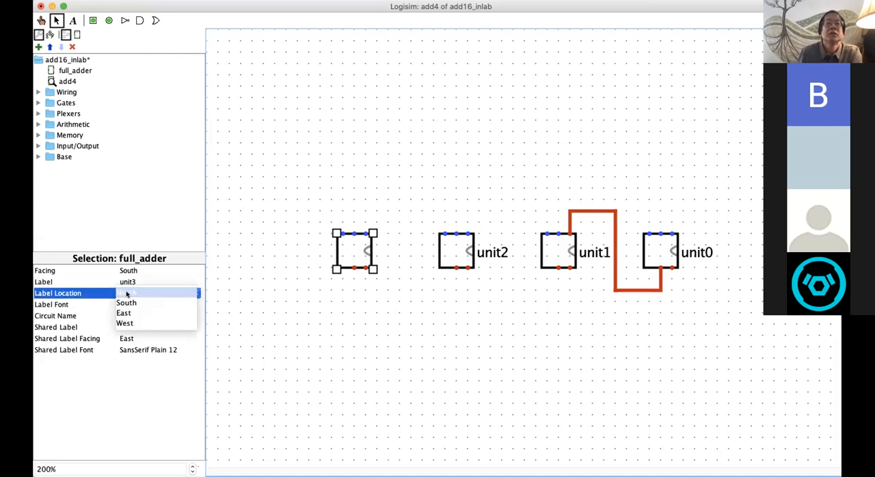
left_click(123, 314)
left_click(361, 345)
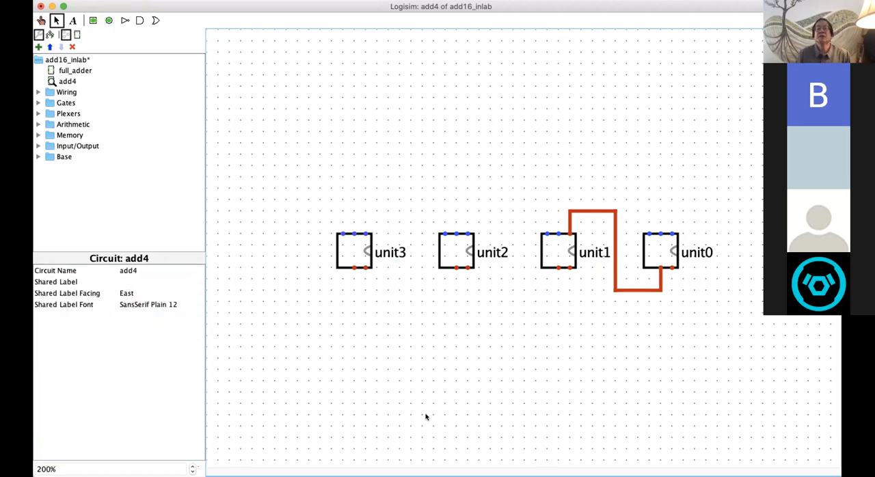
key("super+s")
Step: Wire unit1's carry-out to unit2's rightmost input and unit2's carry-out toward unit3's rightmost input
left_click_drag(136, 9, 116, 7)
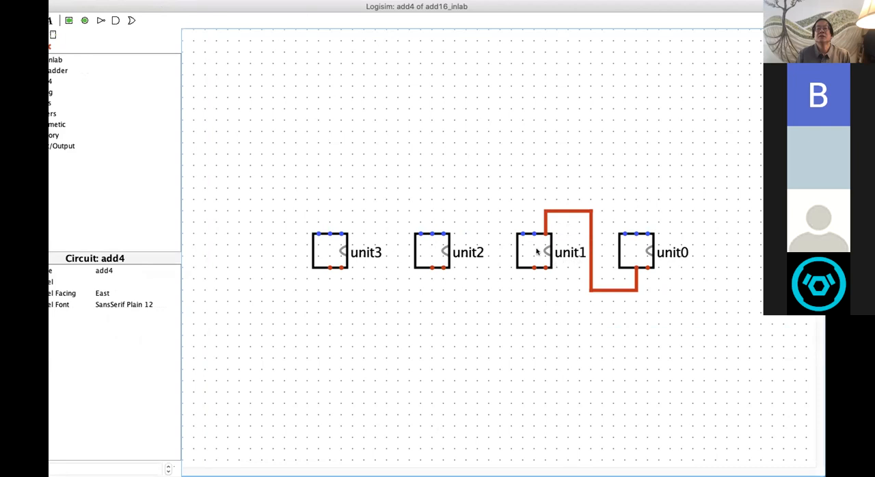
left_click_drag(534, 266, 444, 234)
mouse_move(431, 268)
left_mouse_down()
mouse_move(402, 294)
mouse_move(393, 289)
mouse_move(401, 205)
mouse_move(338, 213)
mouse_move(344, 254)
left_mouse_up()
Step: Move unit3 one grid step right and unit0 one grid step left to tighten the adder spacing
left_click(329, 254)
left_click(323, 343)
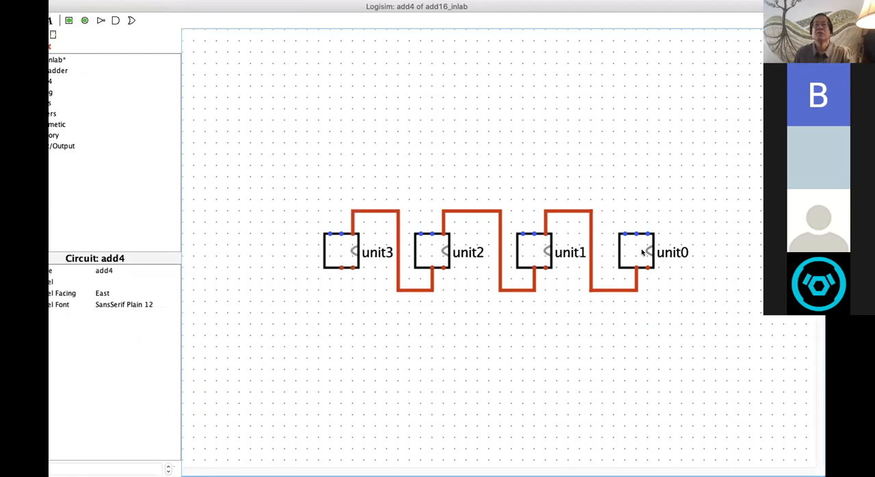
left_click_drag(641, 254, 630, 253)
left_click(654, 168)
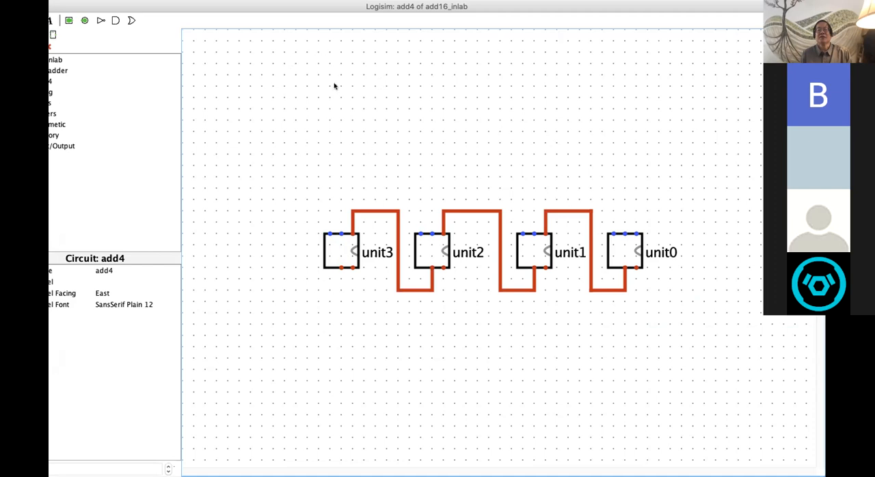
Step: Place an East-facing input pin above and left of unit3, set its data bits to 4, and shift it two grid steps right
left_click_drag(157, 6, 189, 15)
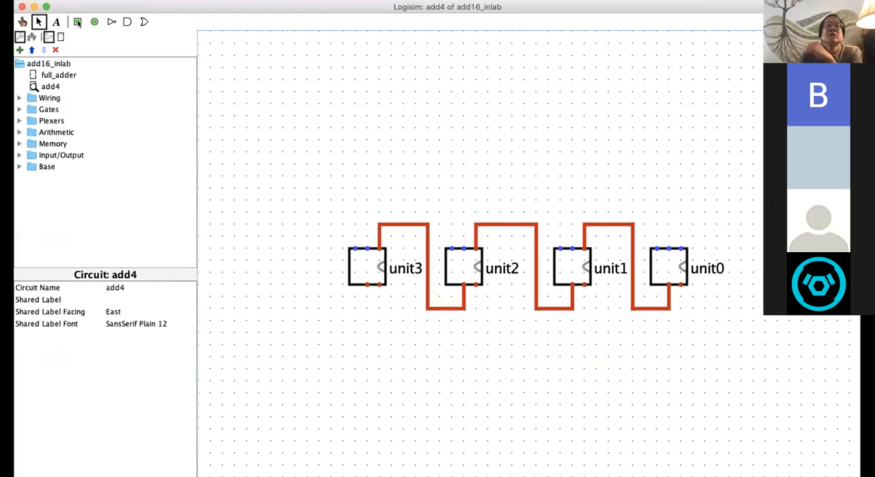
left_click(99, 21)
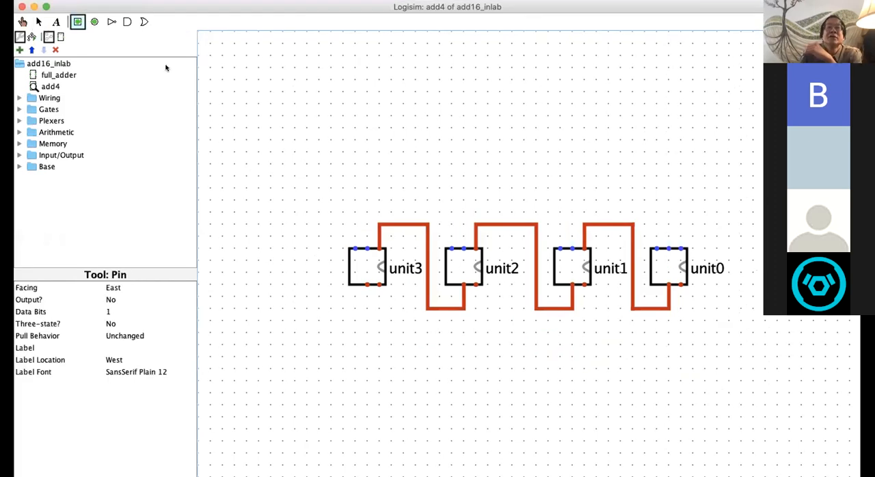
left_click(262, 123)
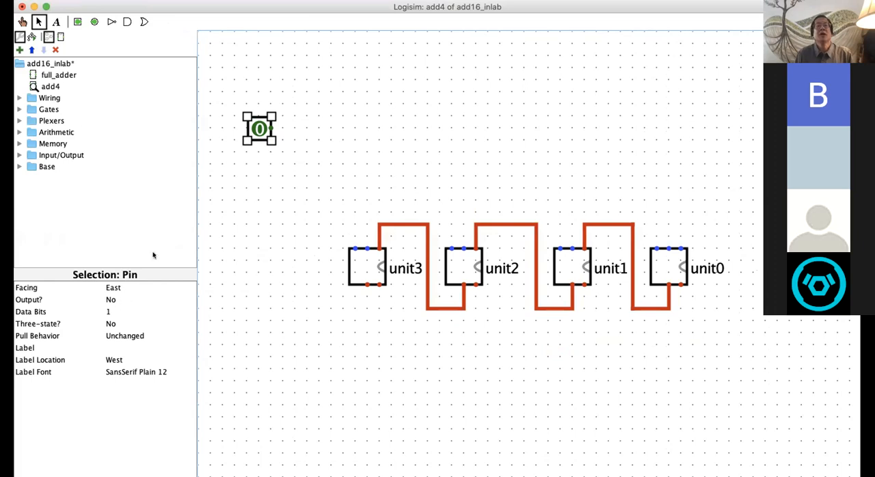
left_click(107, 312)
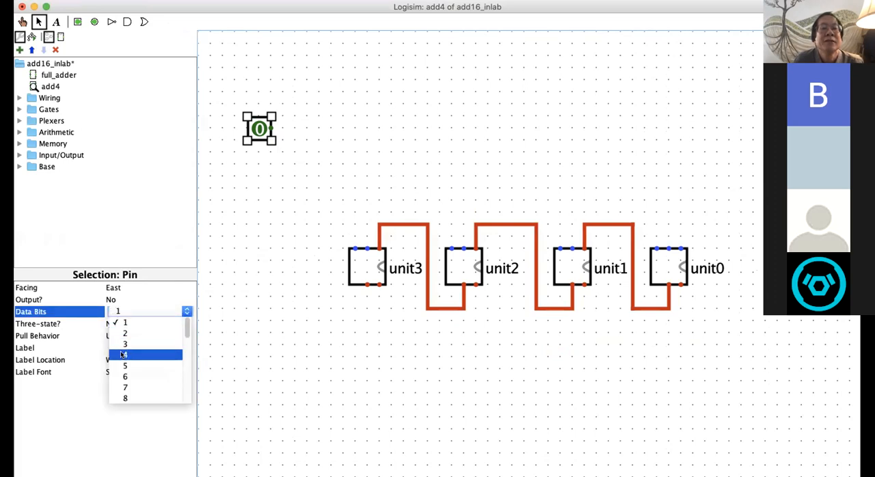
left_click(123, 354)
left_click_drag(250, 132, 278, 131)
left_click(246, 203)
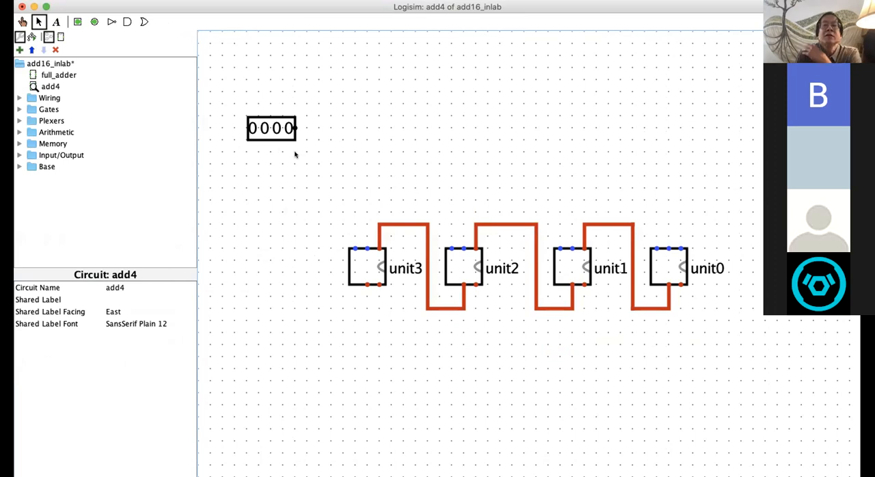
Step: Draw a horizontal wire of length 30 from the output of the 4-bit input pin
left_click_drag(295, 128, 329, 128)
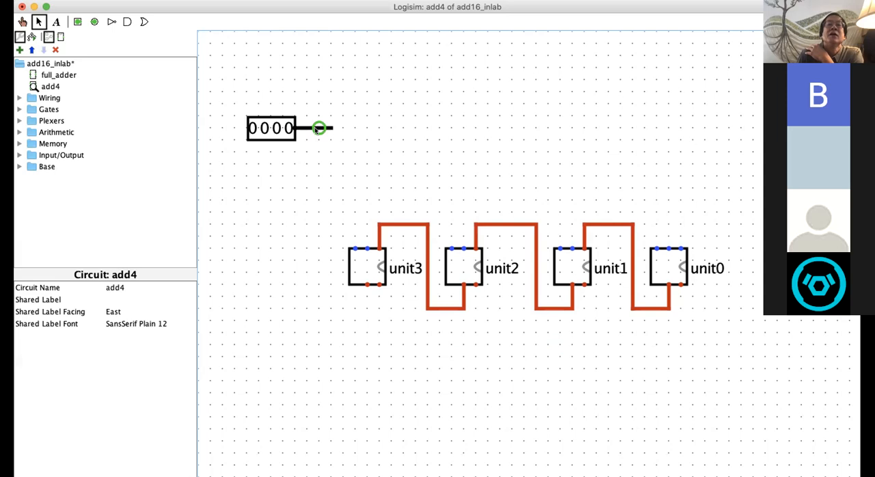
left_click(317, 128)
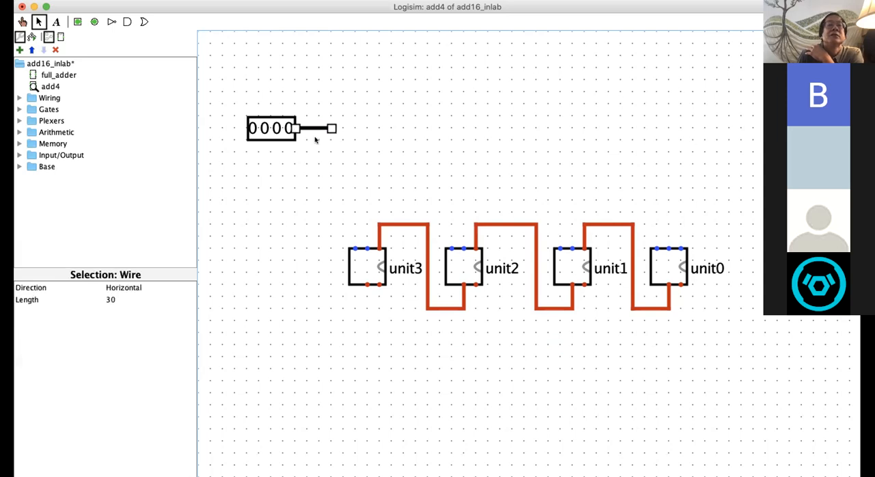
left_click(319, 151)
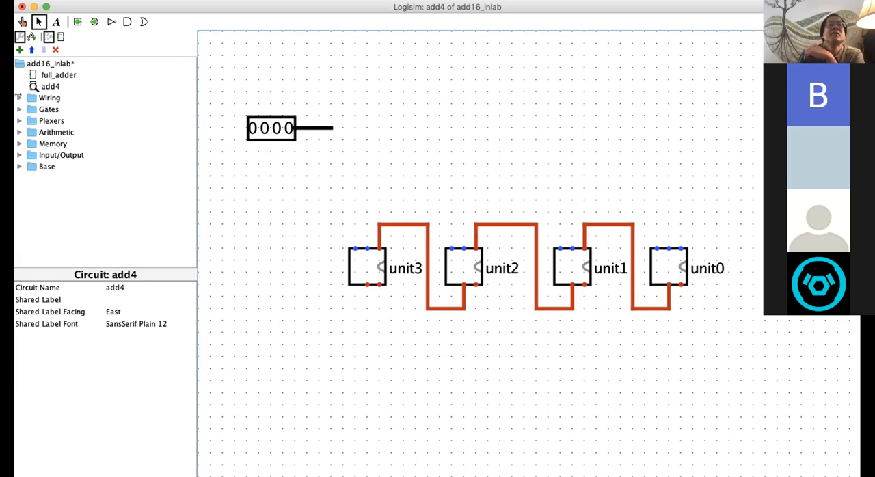
Step: Place a South-facing splitter a short gap beyond the end of the input pin's wire
left_click(19, 98)
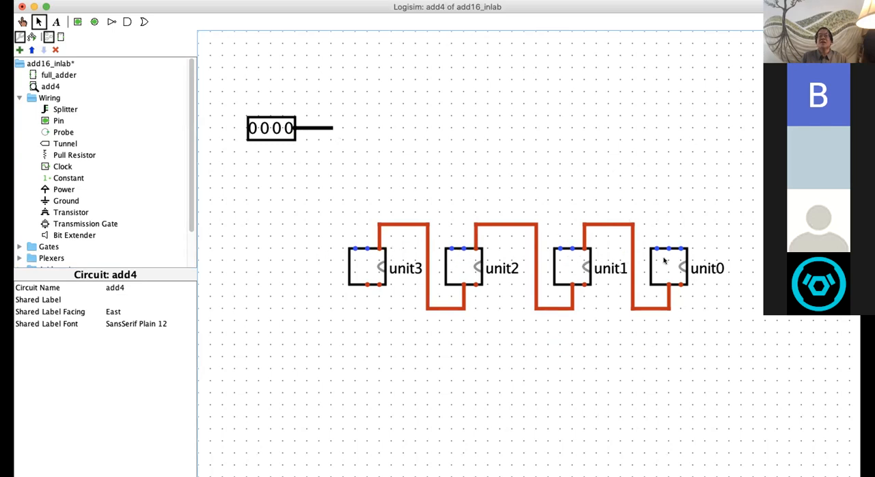
left_click(56, 110)
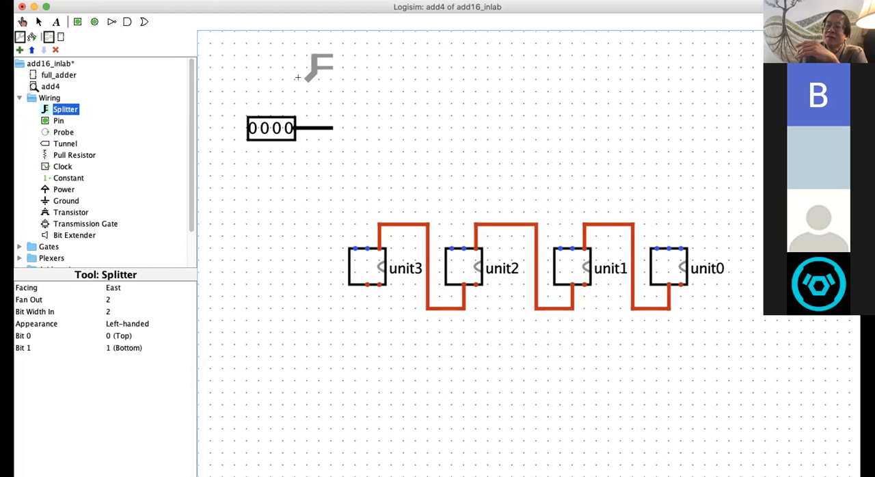
scroll(157, 253, "down", 1)
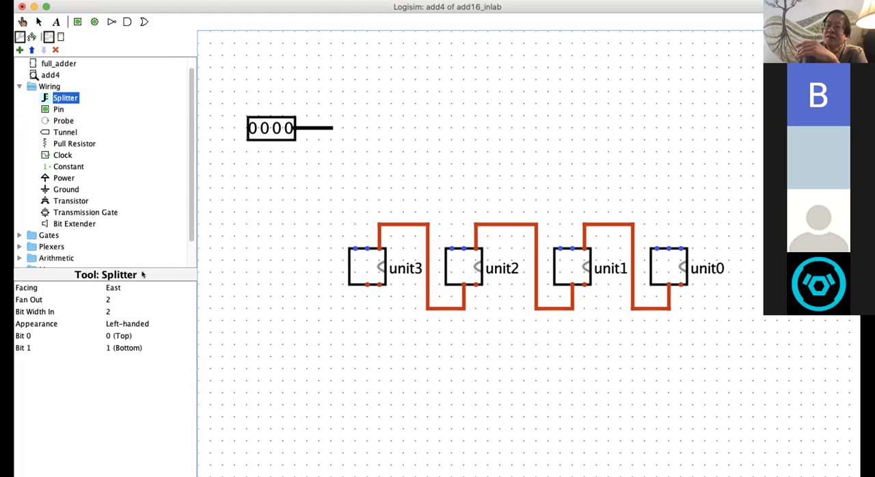
left_click(117, 288)
left_click(118, 278)
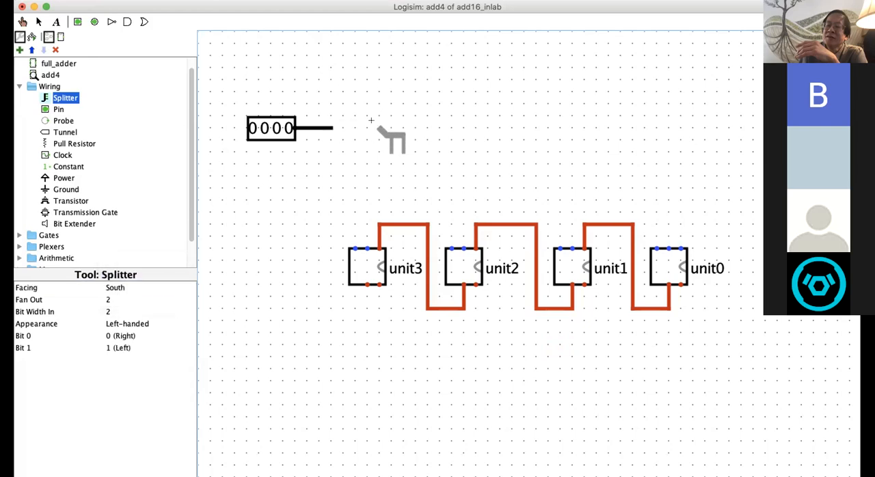
left_click(371, 121)
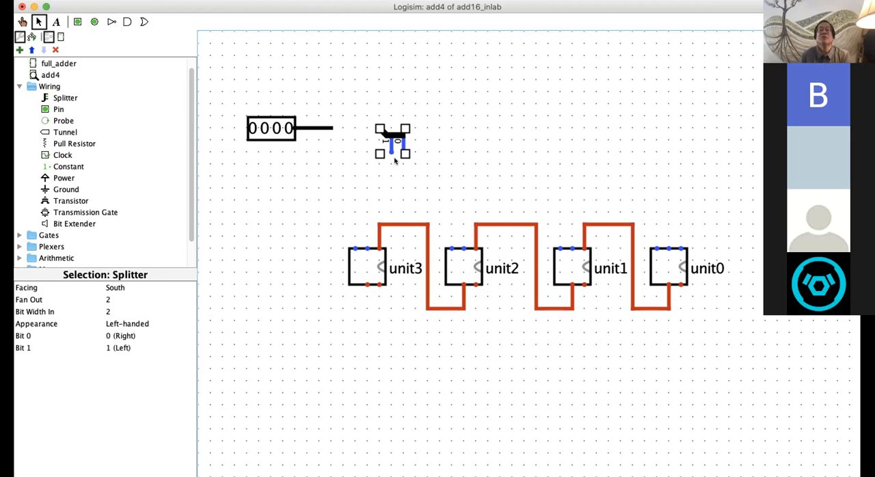
Step: Set the splitter's bit width in to 4 and its fan out to 4
left_click(107, 311)
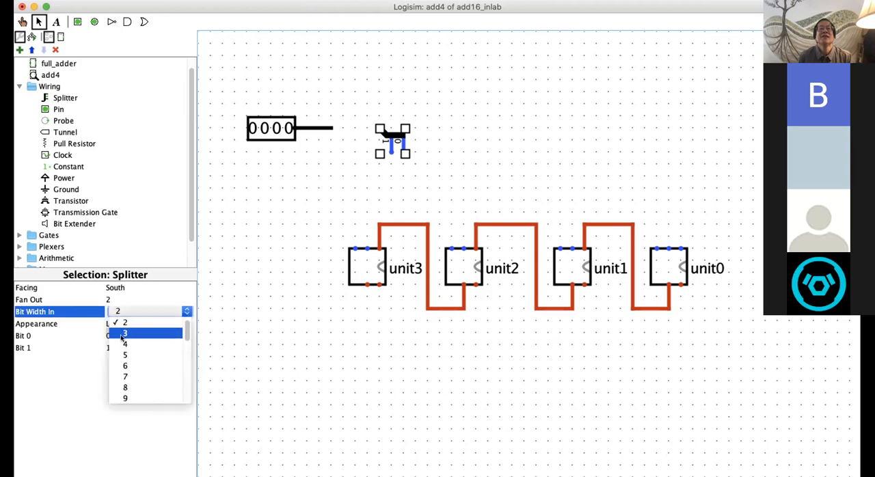
left_click(123, 343)
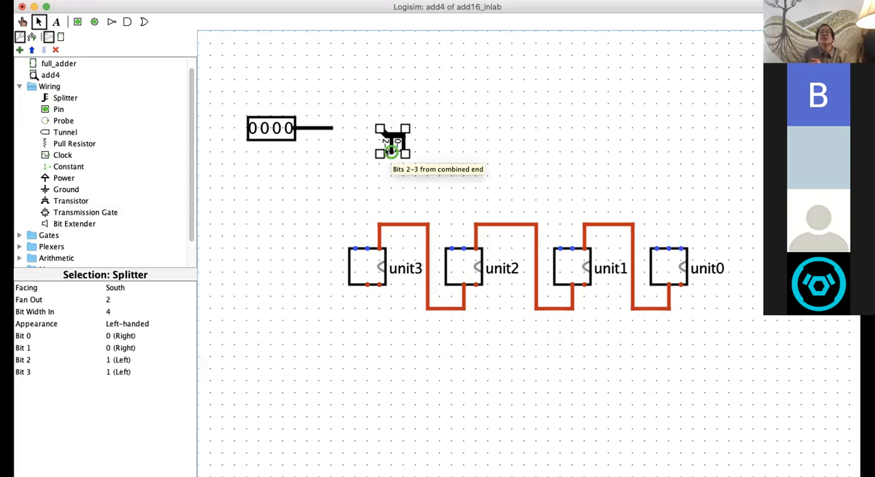
left_click(108, 301)
left_click(124, 332)
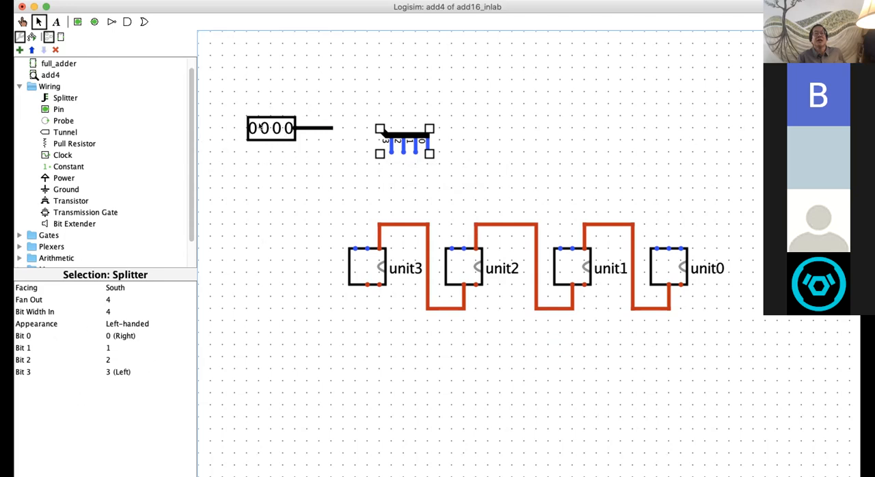
Step: Place a second input pin below the first one and set its data bits to 4
left_click(261, 127)
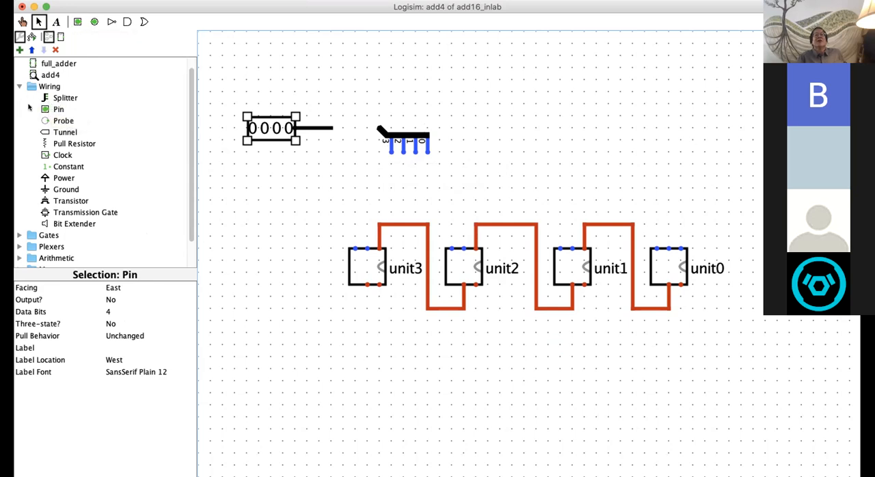
left_click(77, 22)
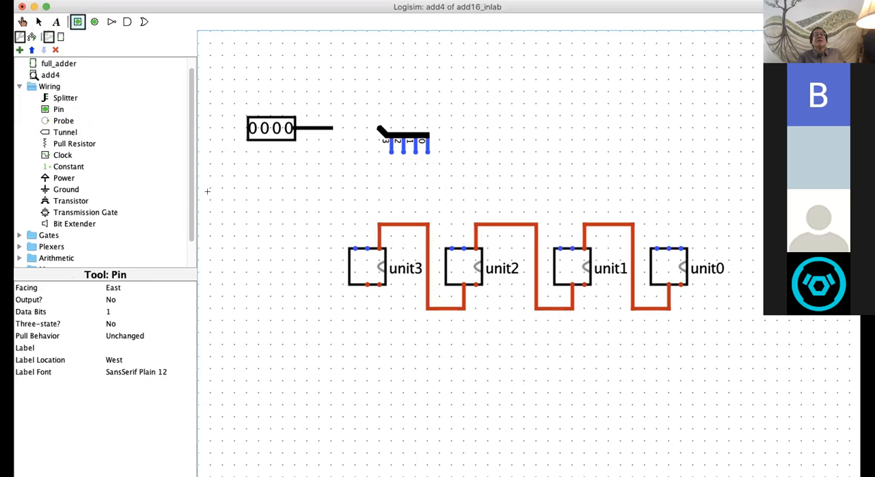
left_click(276, 211)
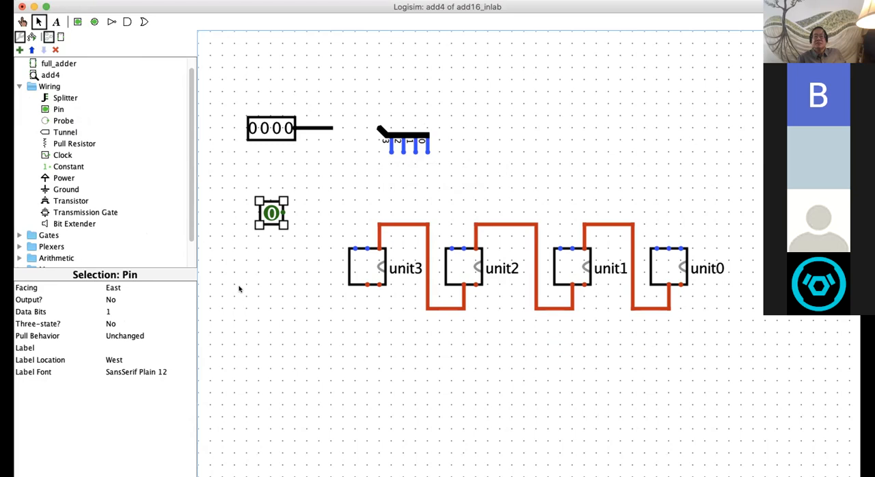
left_click(106, 312)
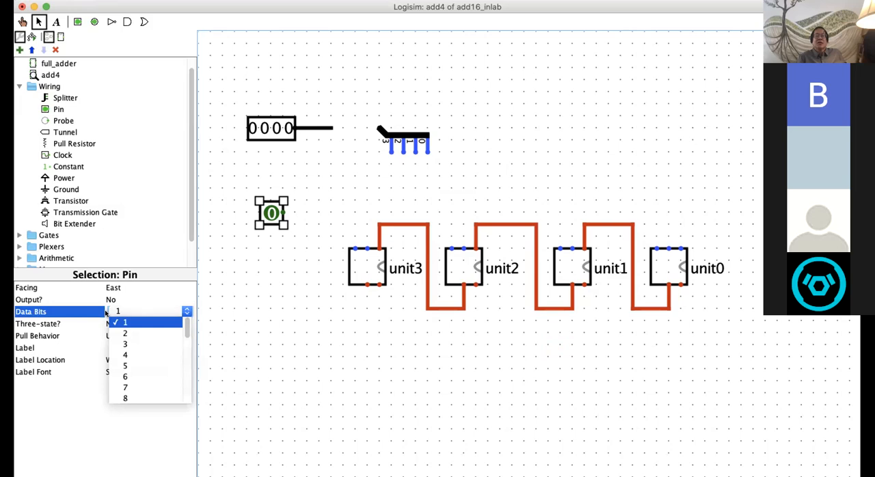
left_click(124, 354)
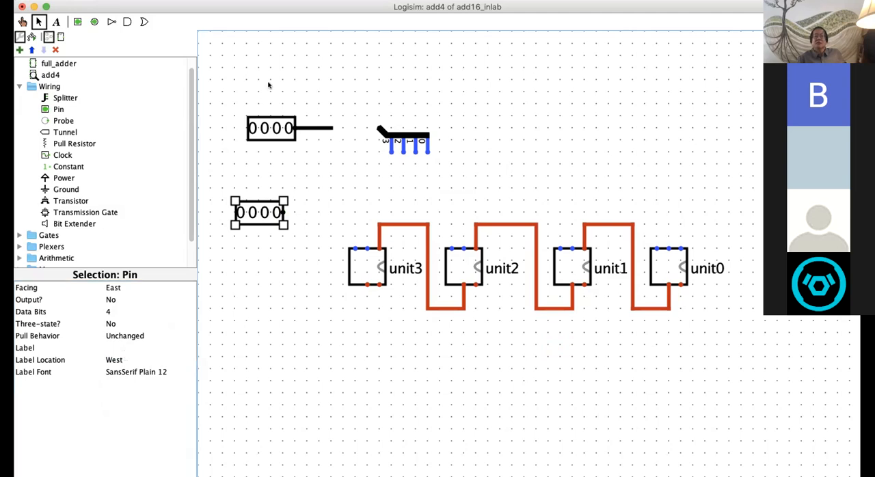
Step: Draw a horizontal wire from the second input pin's output, ending directly below the end of the first pin's wire
left_click_drag(286, 212, 333, 212)
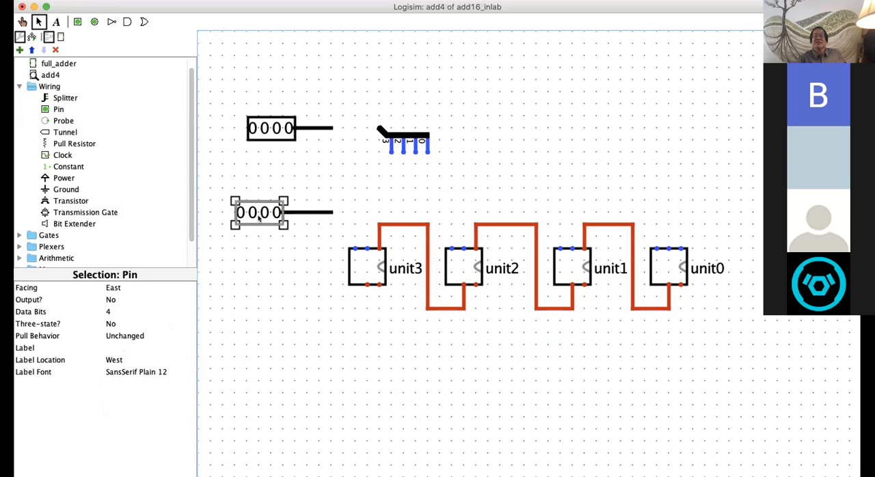
key("Delete")
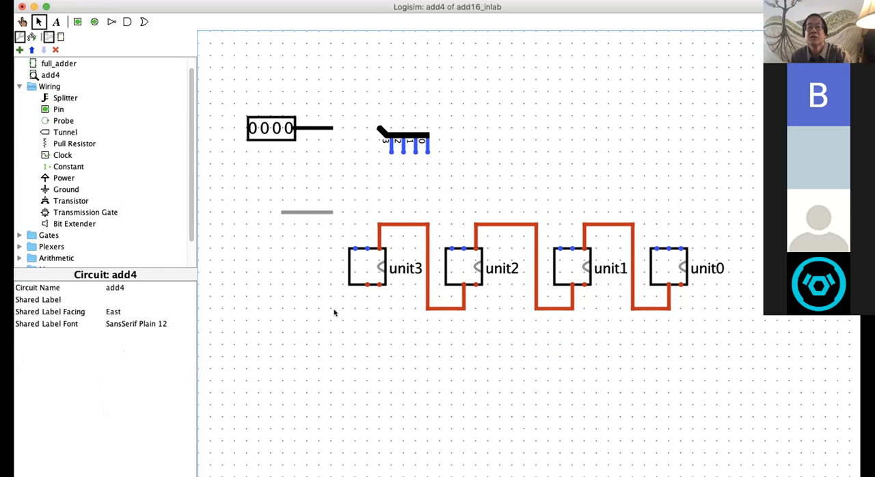
key("super+z")
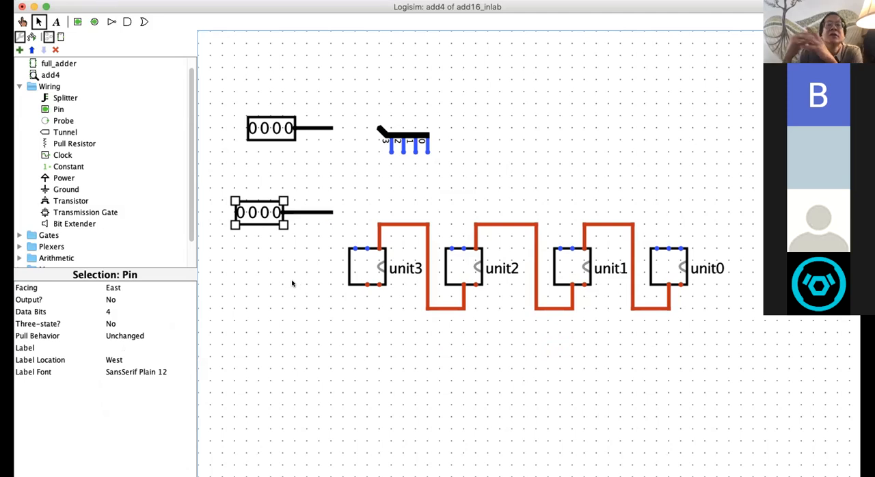
Step: Move the second input pin and its wire up, aligned vertically beneath the first input pin and its wire
left_click(263, 127)
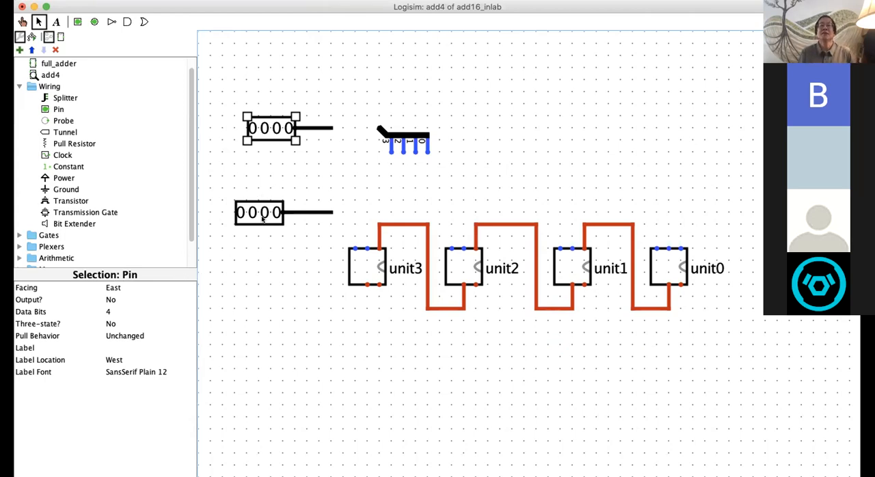
left_click_drag(270, 211, 283, 187)
left_click_drag(318, 212, 317, 186)
key("super+z")
left_click(320, 211)
left_click_drag(319, 212, 322, 189)
left_click(294, 206)
Step: Label the upper input pin A and set its label font size to 20
left_click(269, 135)
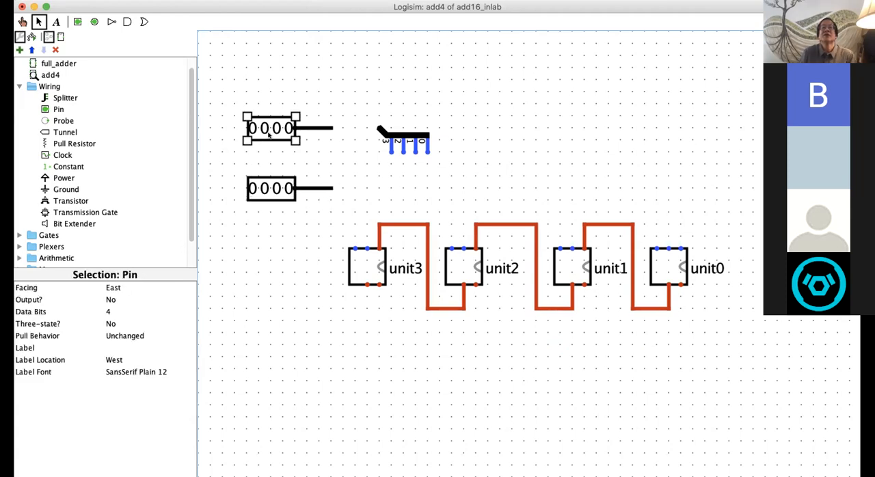
left_click(107, 346)
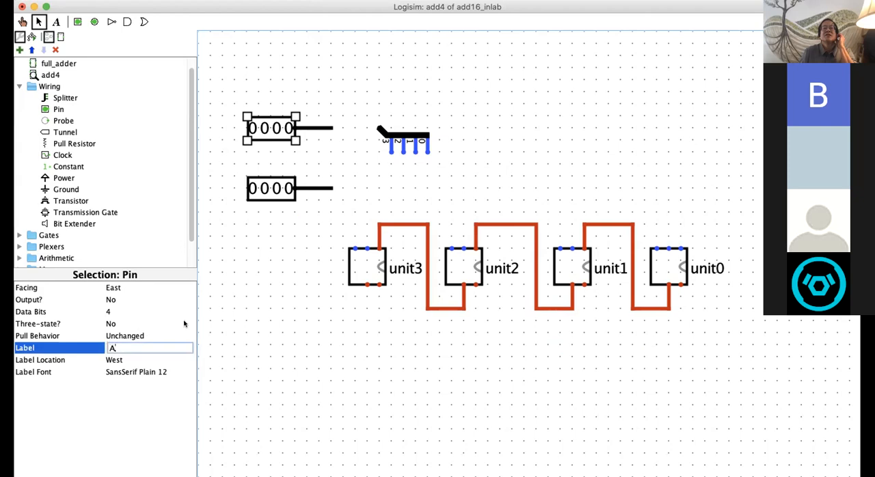
type("A")
key("Return")
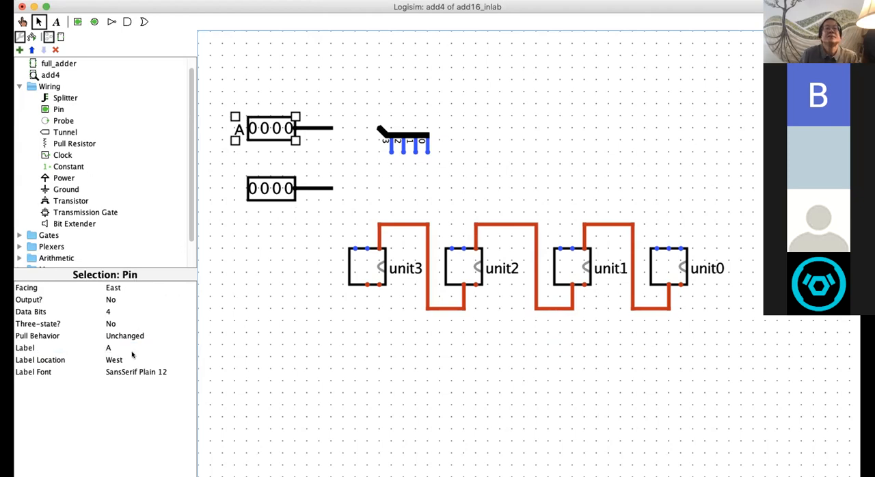
left_click(136, 372)
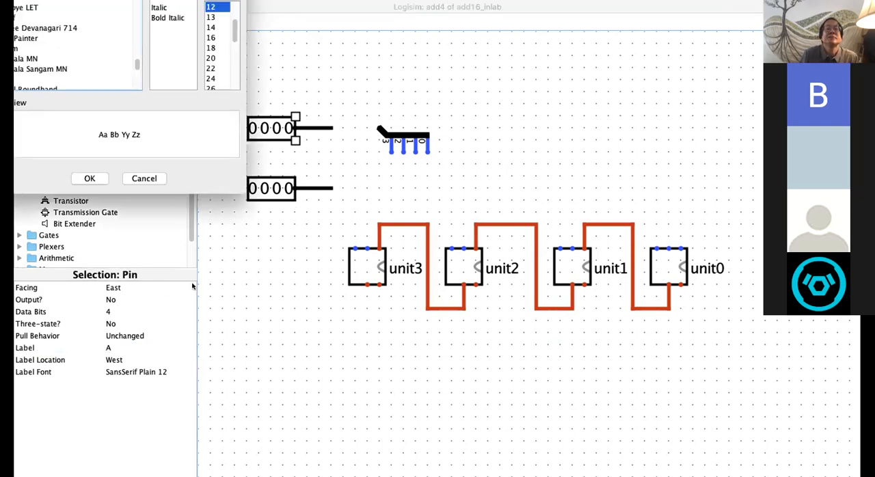
left_click(213, 60)
left_click(90, 178)
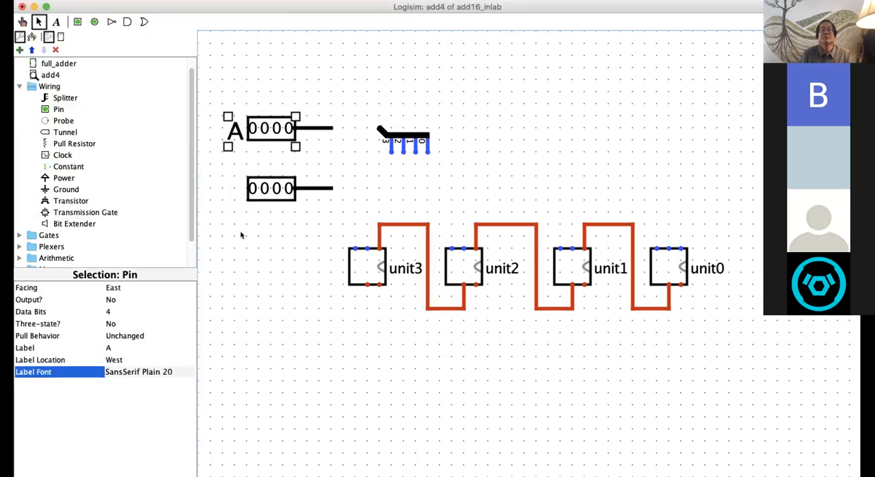
Step: Label the lower input pin B and set its label font size to 20
left_click(254, 194)
left_click(107, 348)
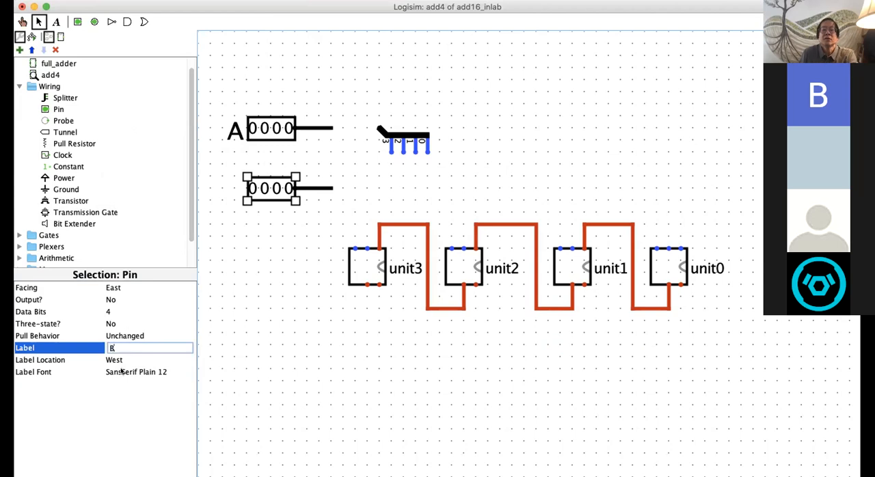
type("B")
left_click(124, 371)
left_click(213, 59)
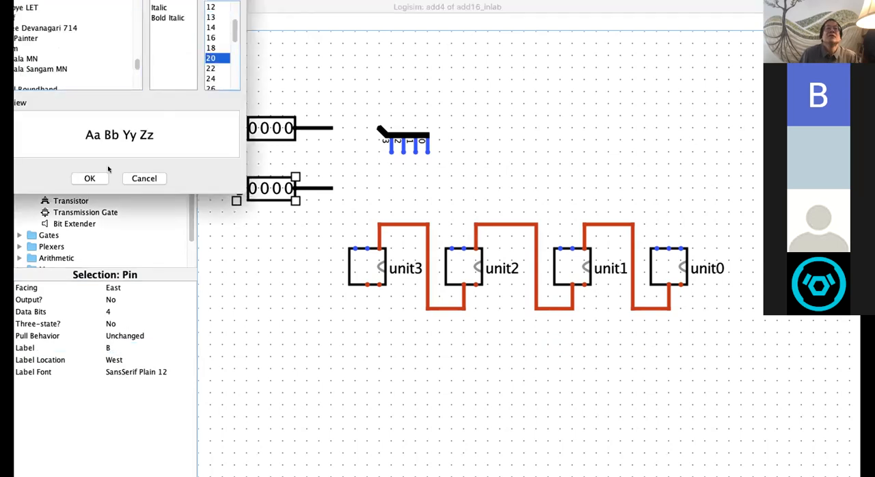
left_click(97, 178)
left_click(257, 258)
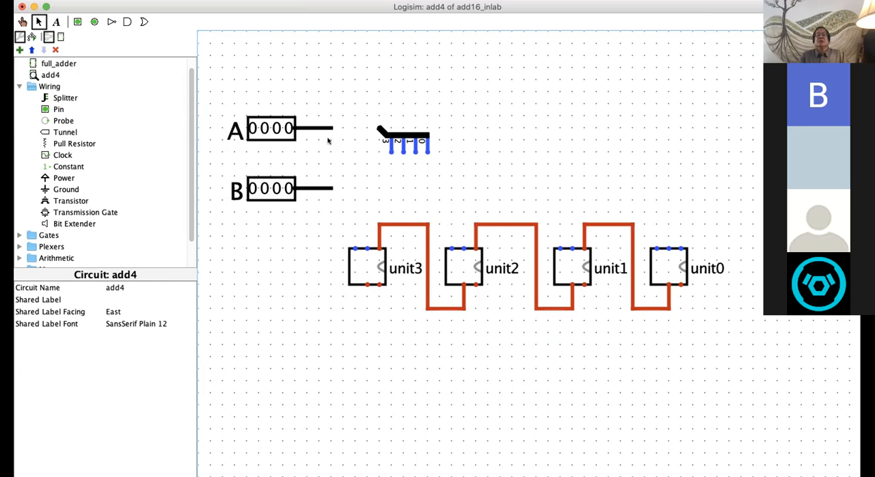
Step: Connect pin A's wire to the splitter's combined input, and toggle each of pin A's bits on and off to test the splitter outputs
left_click_drag(332, 127, 378, 128)
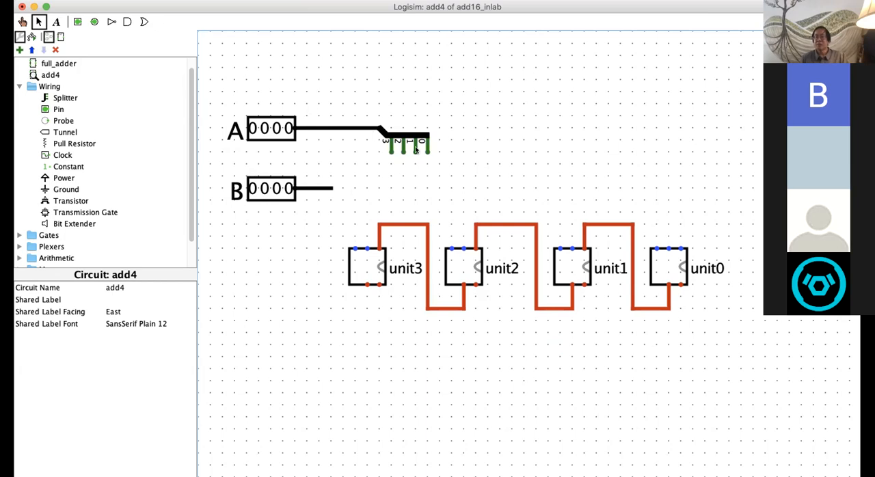
left_click(23, 21)
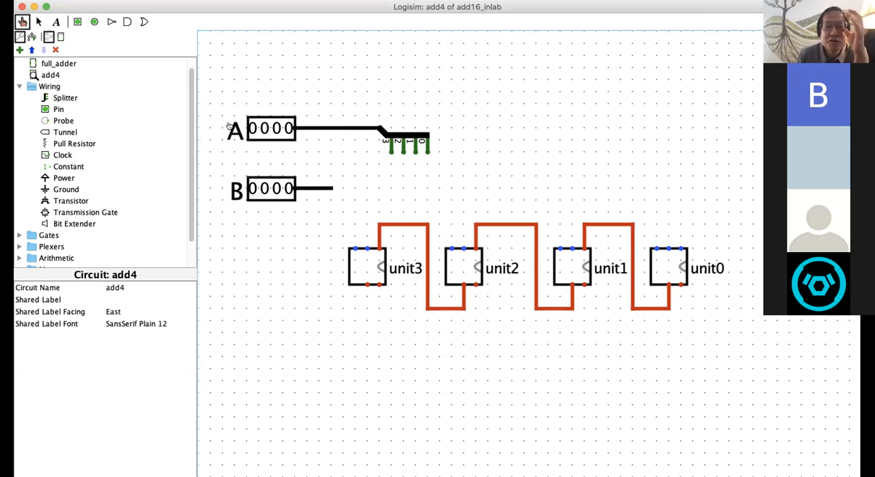
left_click(286, 129)
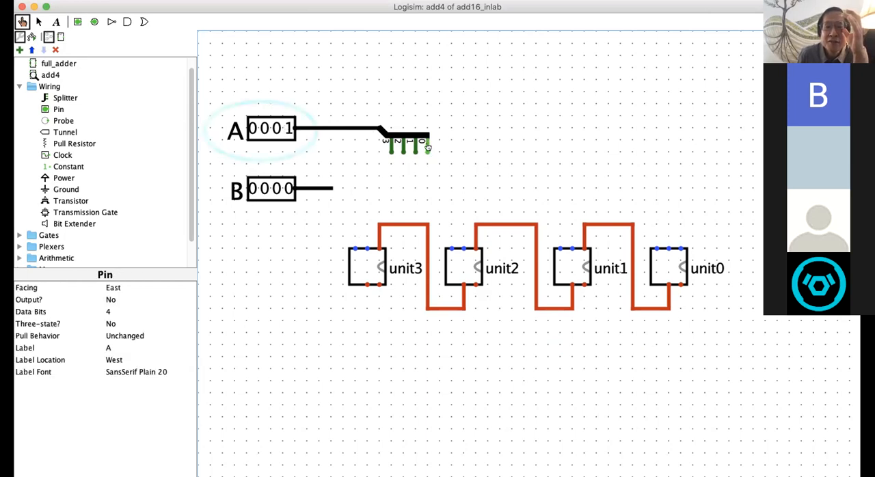
left_click(285, 127)
left_click(273, 127)
left_click(272, 127)
left_click(263, 128)
left_click(263, 128)
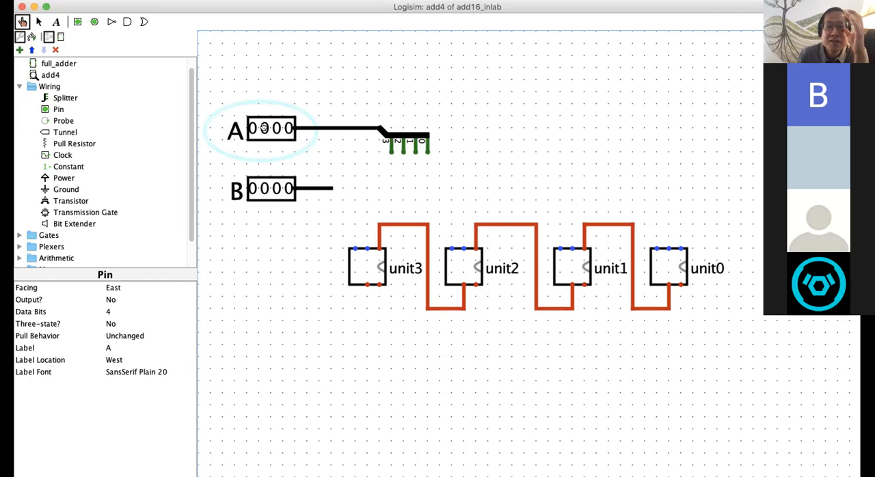
left_click(250, 127)
left_click(250, 127)
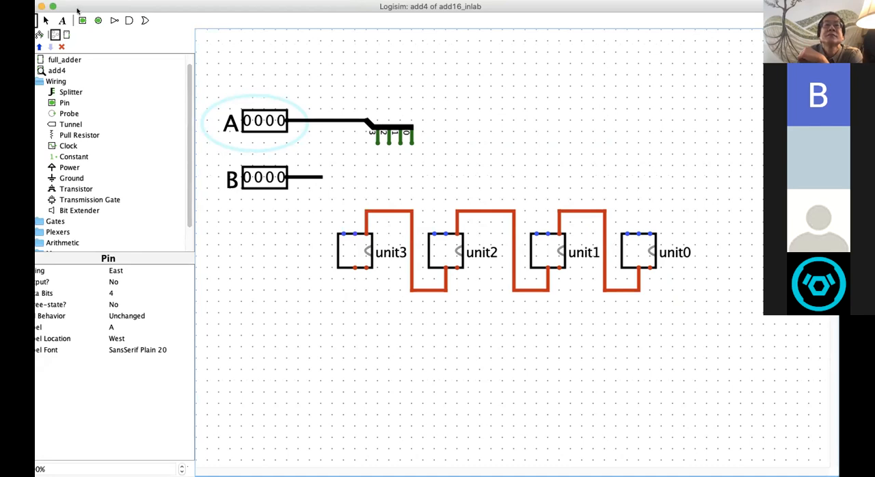
Step: Move the splitter until its bit 0 output is above unit0's middle top input, and wire bit 0 down to that input
left_click_drag(97, 4, 111, 5)
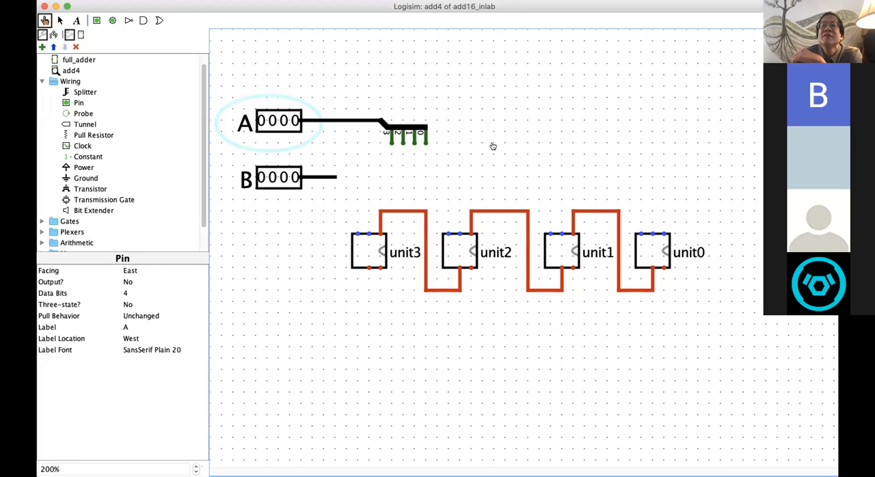
left_click(60, 22)
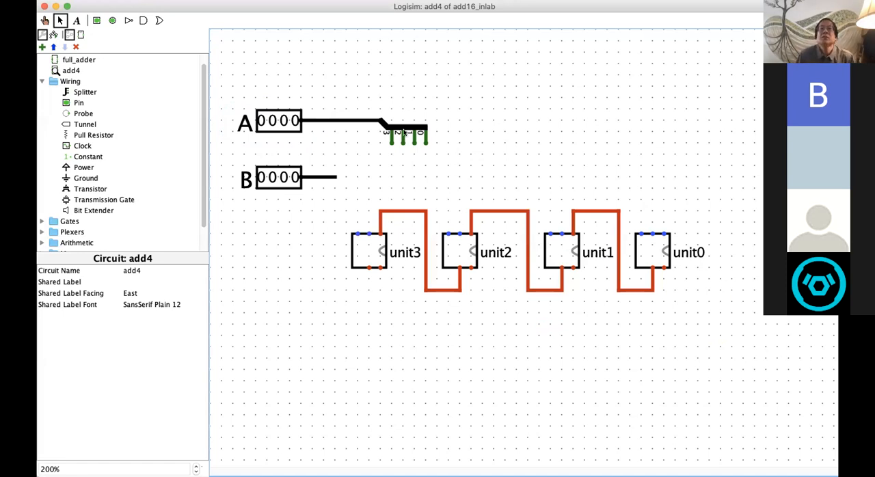
left_click(404, 126)
left_click_drag(426, 125, 618, 127)
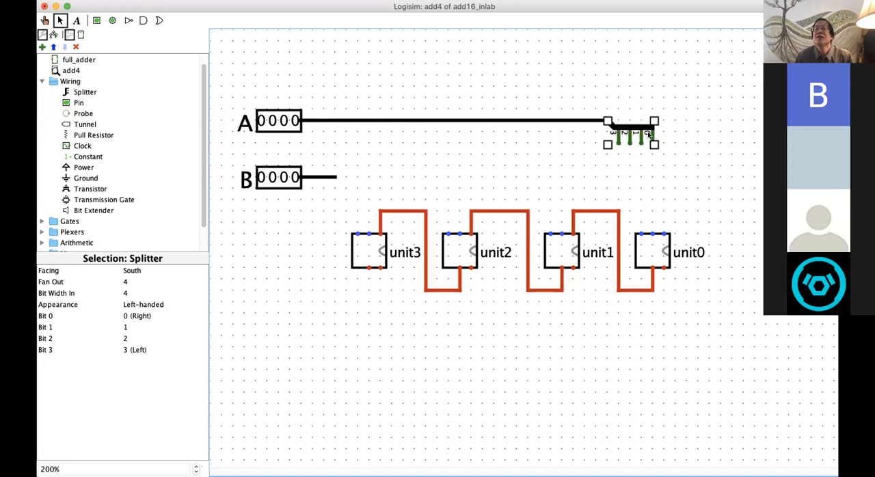
left_click_drag(650, 164, 654, 145)
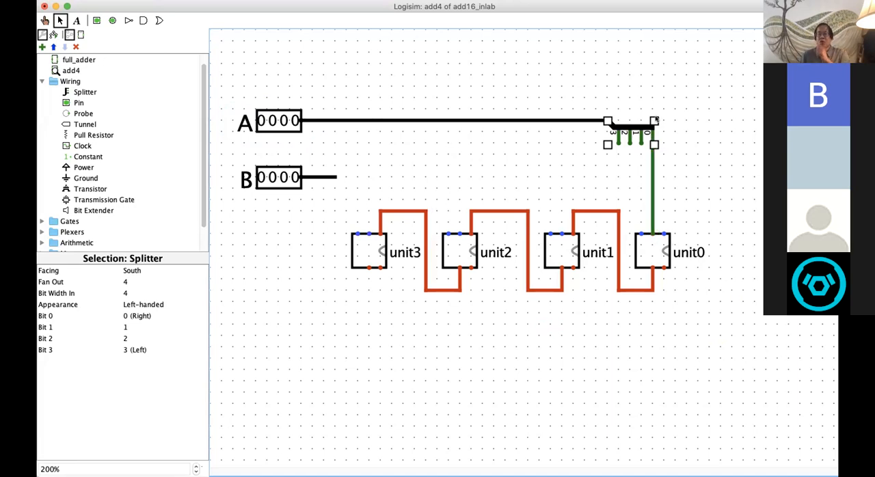
left_click(664, 333)
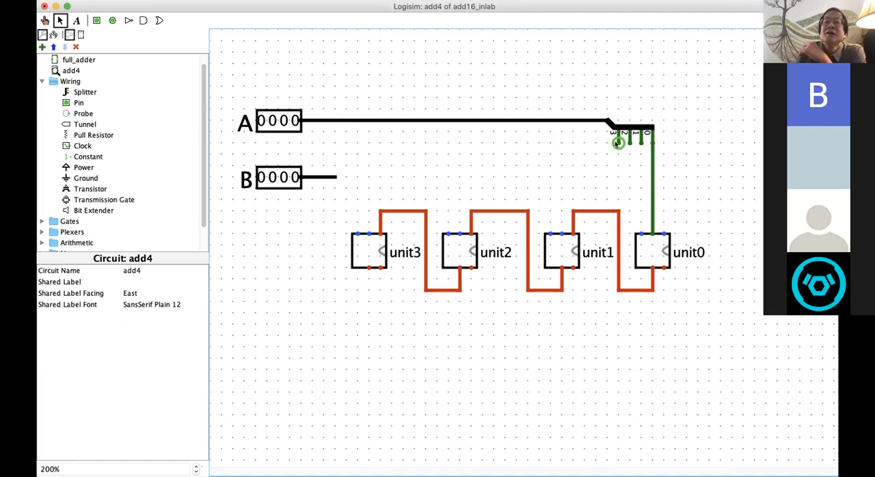
Step: Wire splitter outputs 3, 2 and 1 to the middle top inputs of unit3, unit2 and unit1 respectively, with separate horizontal runs
left_click_drag(617, 142, 367, 142)
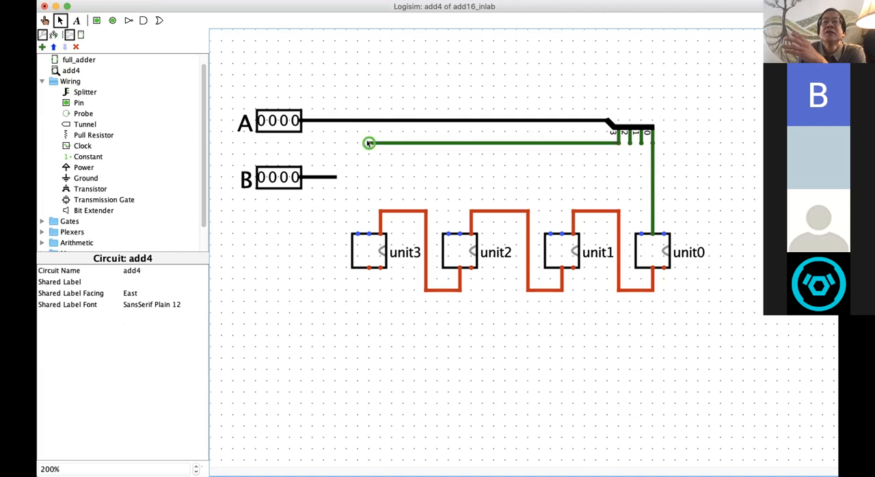
left_click_drag(630, 142, 457, 152)
left_click_drag(641, 142, 560, 164)
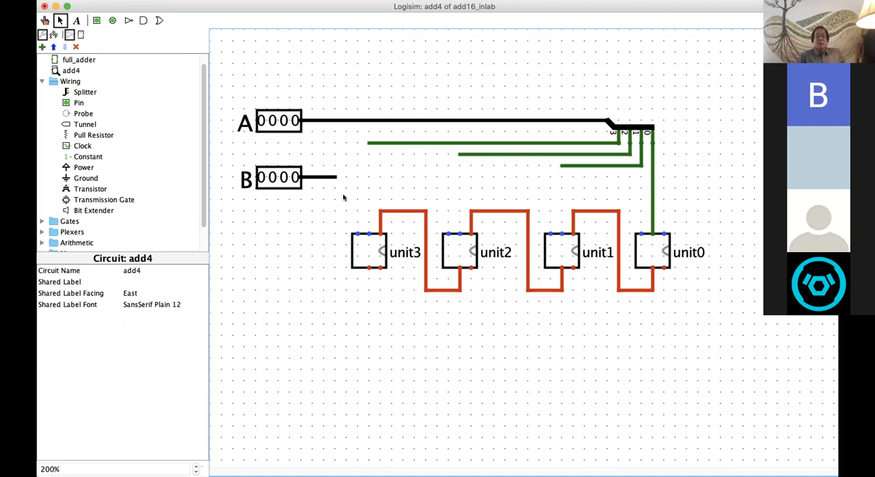
left_click_drag(369, 144, 370, 197)
left_click_drag(366, 231, 368, 233)
left_click_drag(458, 156, 459, 232)
left_click_drag(561, 165, 561, 233)
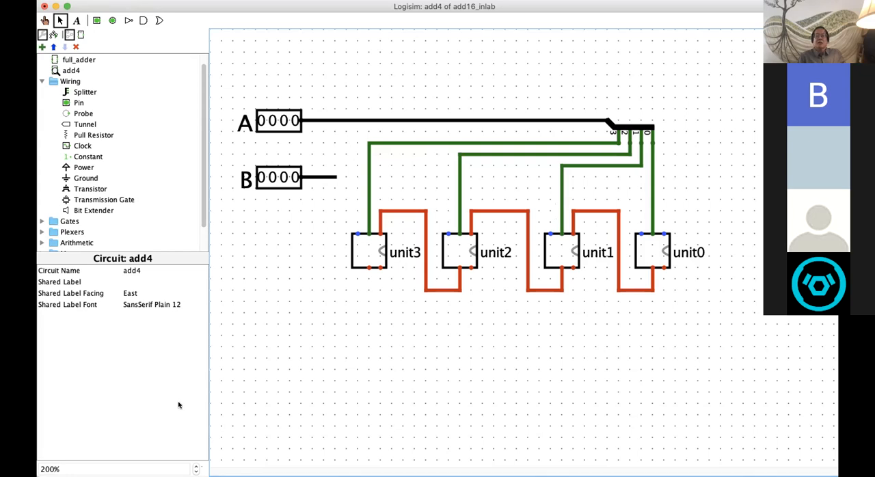
Step: Extend the horizontal runs of bits 3, 2 and 1 westward to a common end just past unit3's vertical wire
left_click_drag(617, 141, 511, 144)
left_click_drag(552, 164, 356, 165)
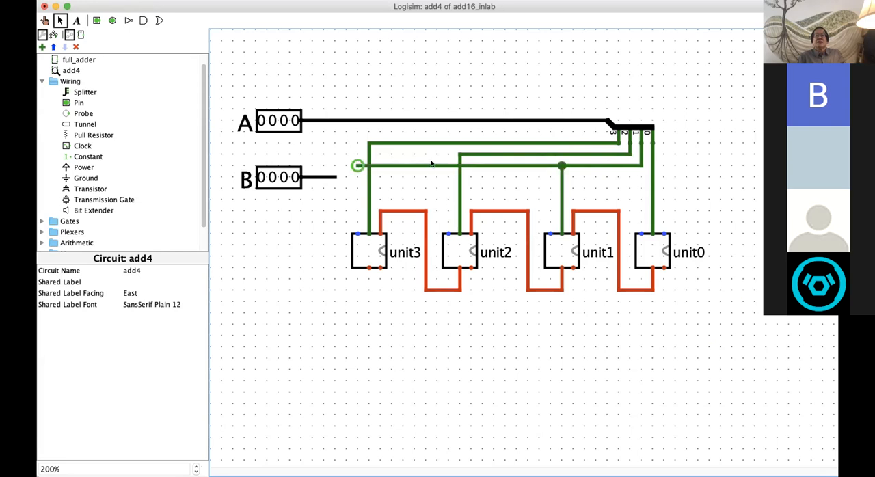
left_click_drag(460, 154, 362, 141)
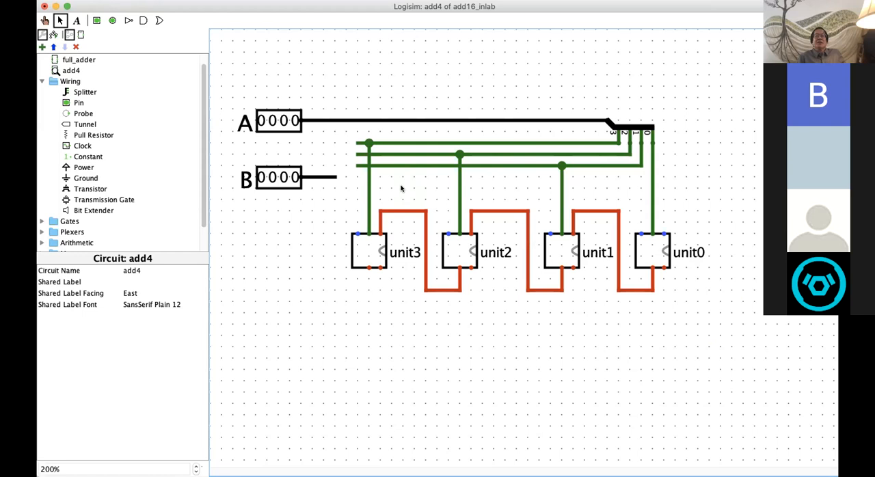
Step: Lower the upper horizontal segment of each of the three carry wires between the adder units by one grid step
left_click(402, 210)
left_click_drag(401, 208, 403, 224)
left_click(506, 210)
left_click_drag(506, 210, 506, 222)
left_click(586, 211)
left_click_drag(586, 210, 587, 222)
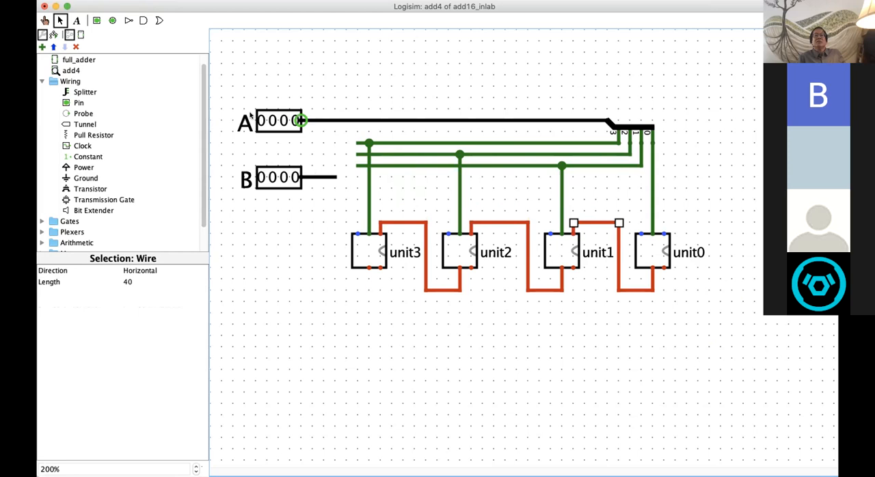
Step: Move pin A, its splitter and the horizontal bit wires up three grid steps, keeping them connected to the adder units
left_click_drag(220, 98, 668, 172)
left_click_drag(652, 120, 646, 90)
left_click(262, 213)
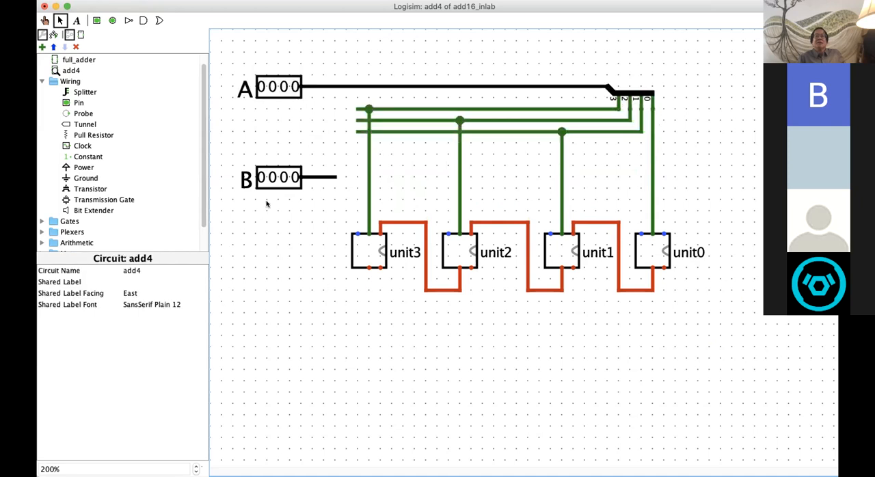
Step: Move pin B together with its wire up two grid steps
left_click_drag(226, 152, 342, 205)
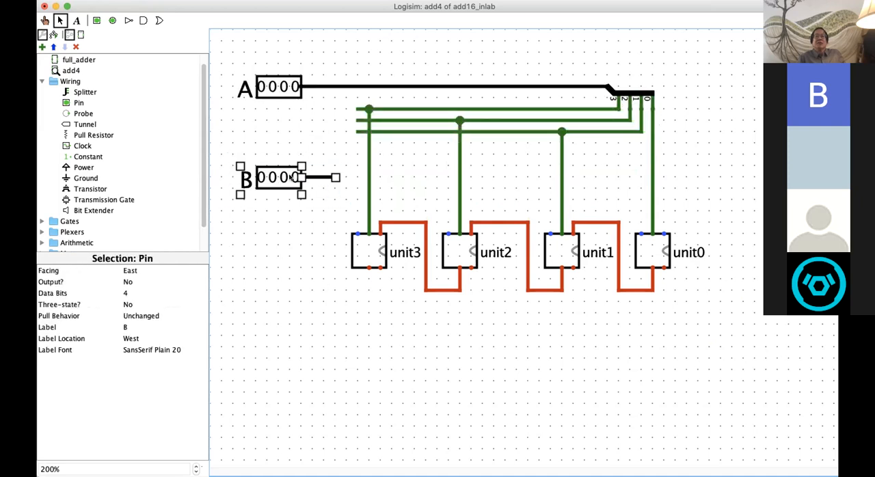
left_click_drag(278, 159, 278, 156)
left_click(257, 230)
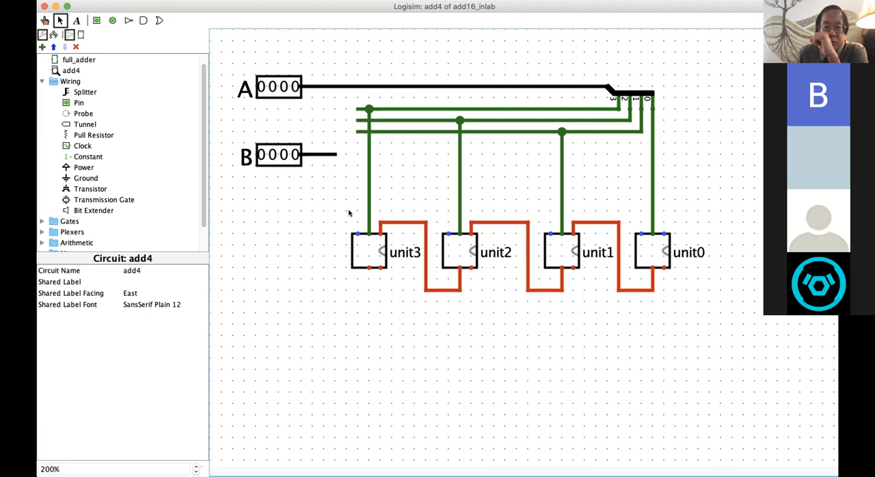
left_click(623, 90)
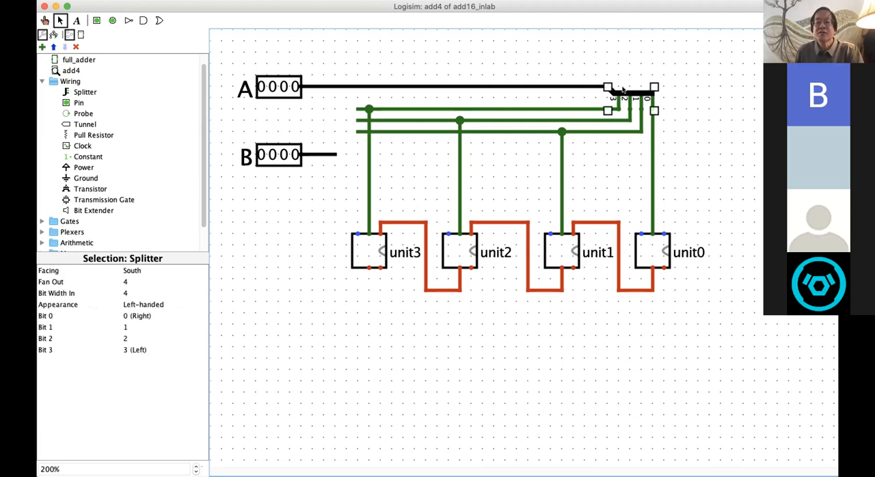
left_click(599, 66)
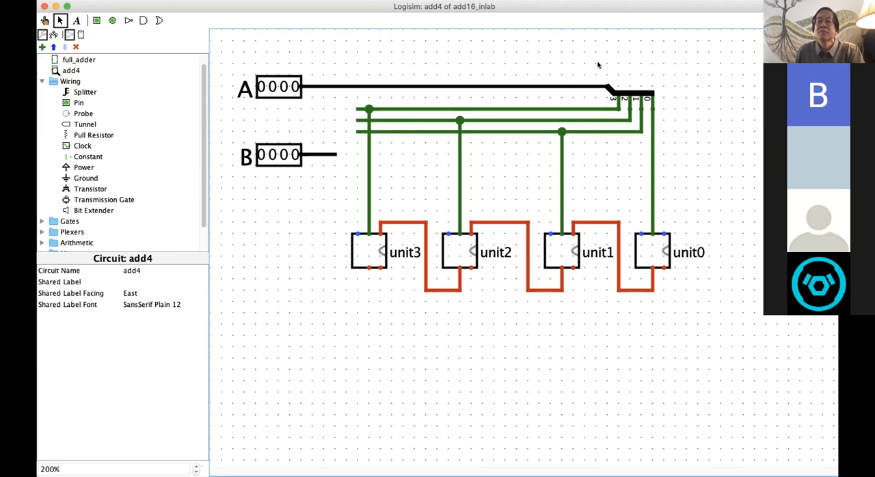
key("super+v")
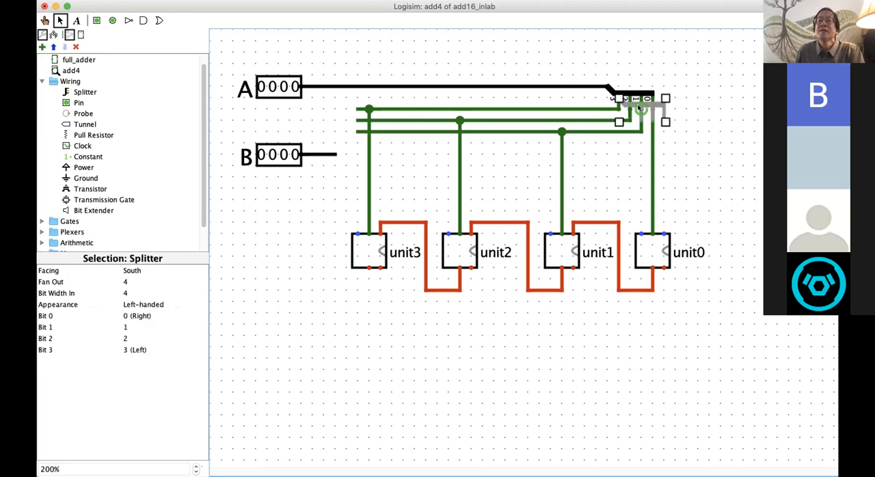
left_click_drag(630, 109, 301, 153)
key("super+z")
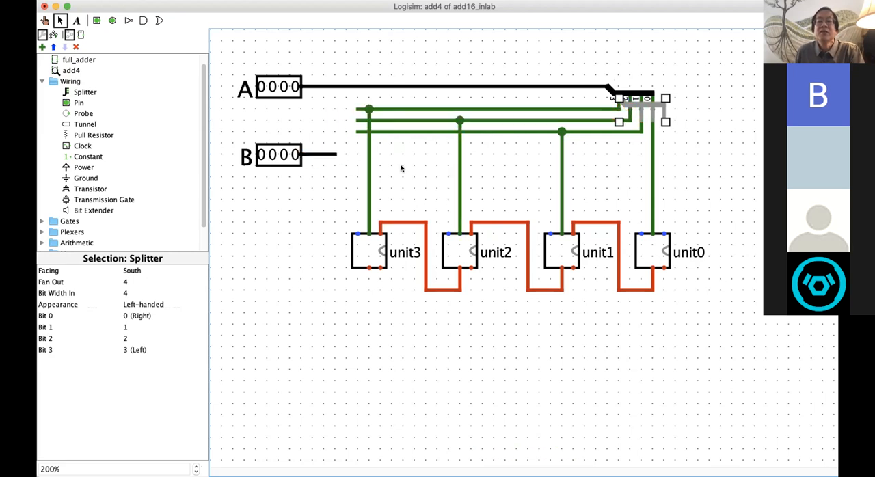
left_click_drag(665, 119, 488, 133)
key("super+z")
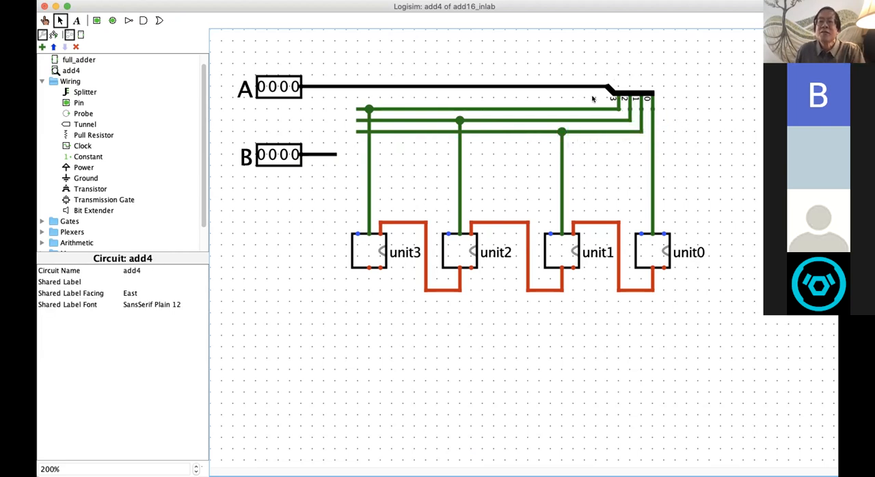
Step: Duplicate pin A's south-facing 4-bit splitter and place the copy, unconnected, just below pin B
left_click(637, 96)
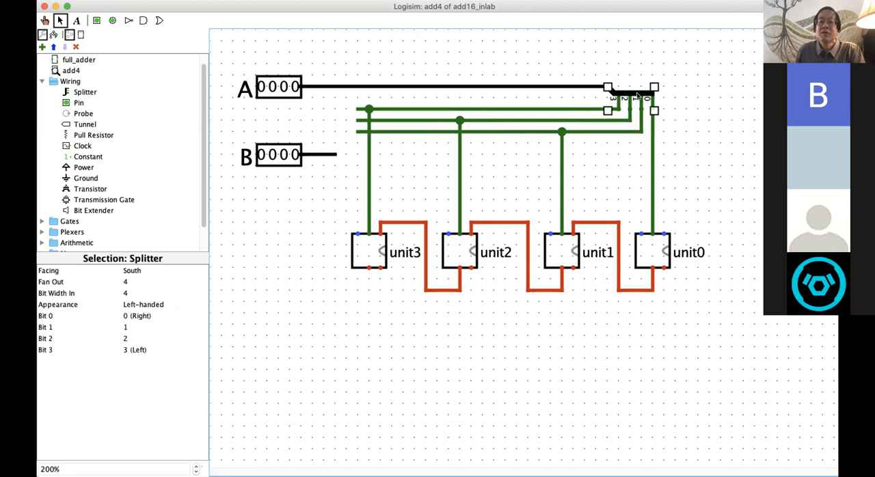
left_click(592, 168)
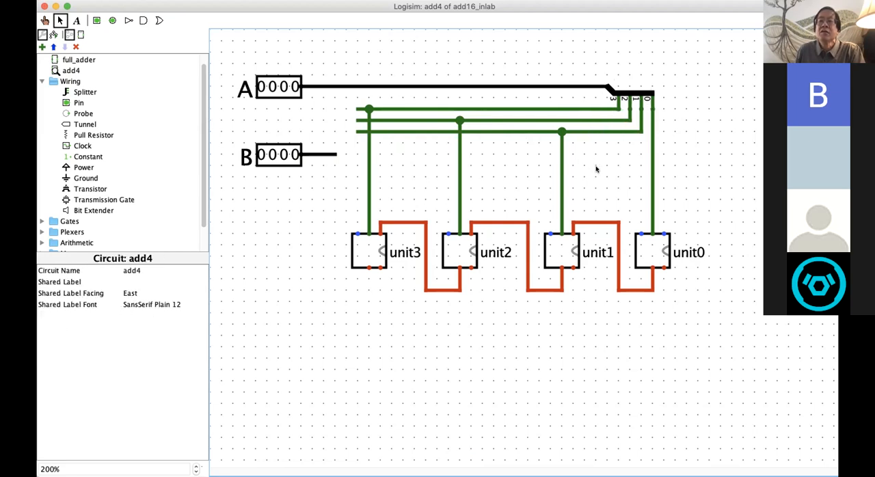
key("super+v")
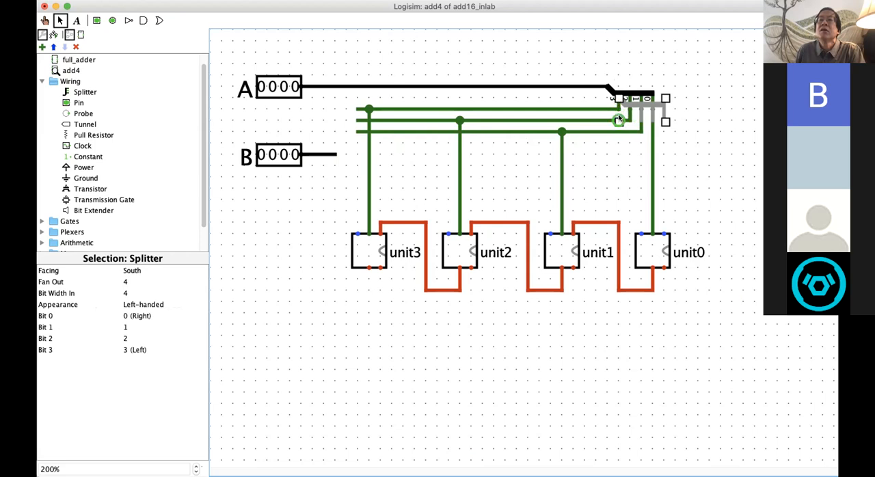
left_click_drag(661, 117, 373, 171)
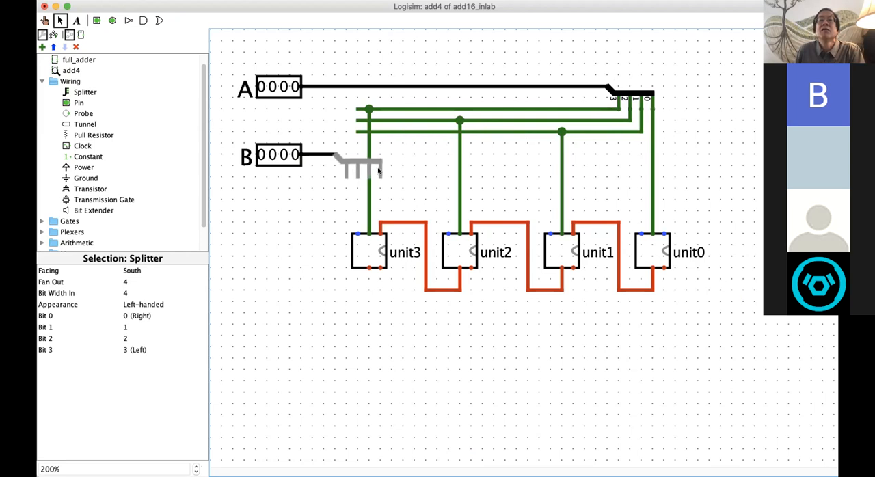
left_click_drag(378, 171, 385, 170)
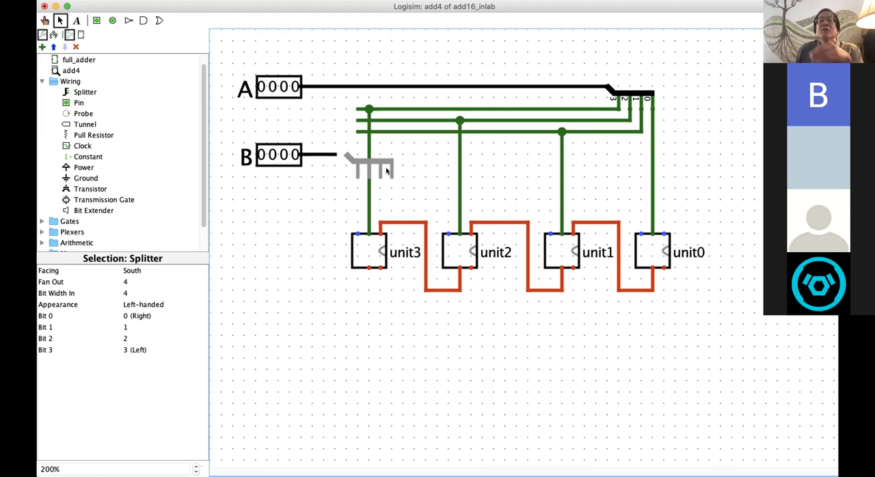
left_click_drag(391, 171, 316, 200)
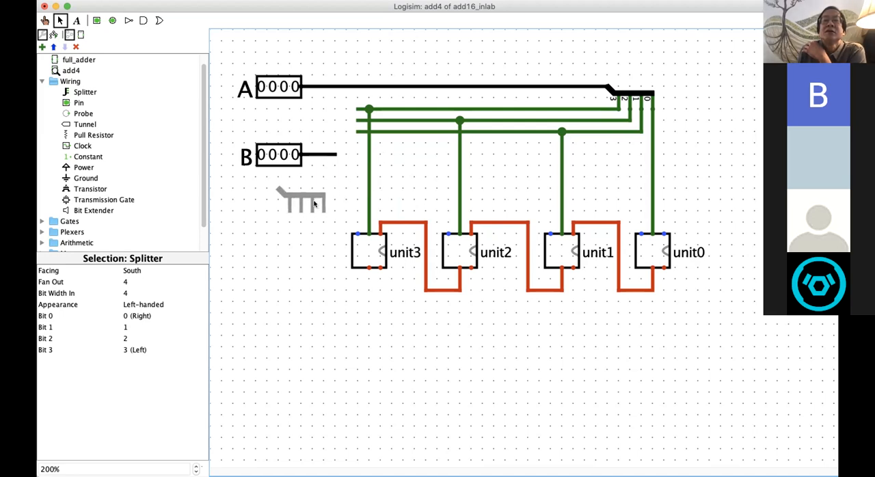
left_click(315, 203)
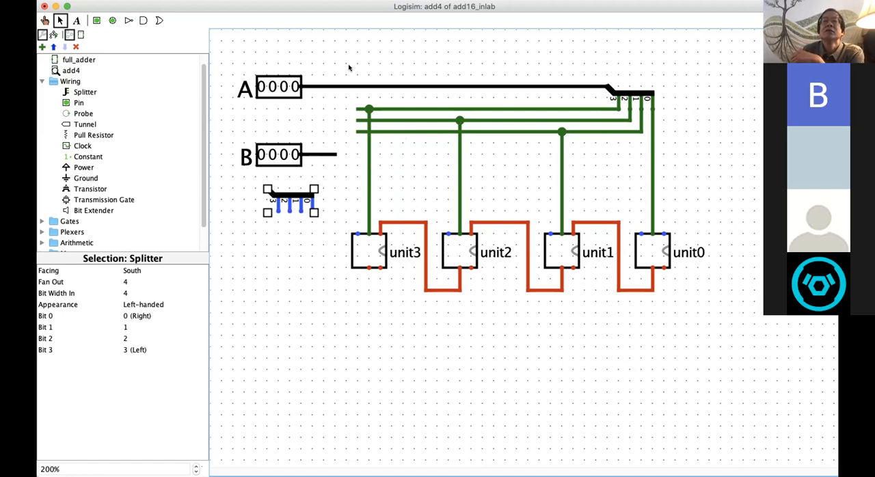
left_click_drag(339, 57, 718, 314)
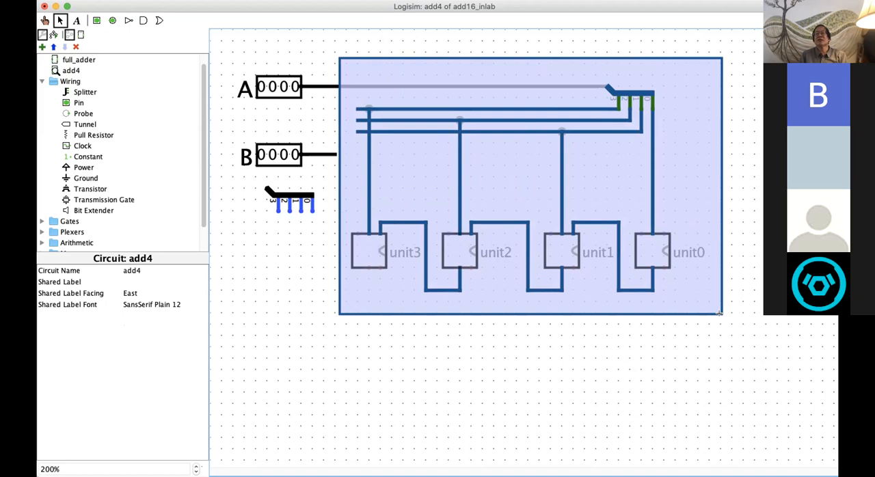
left_click_drag(719, 314, 720, 315)
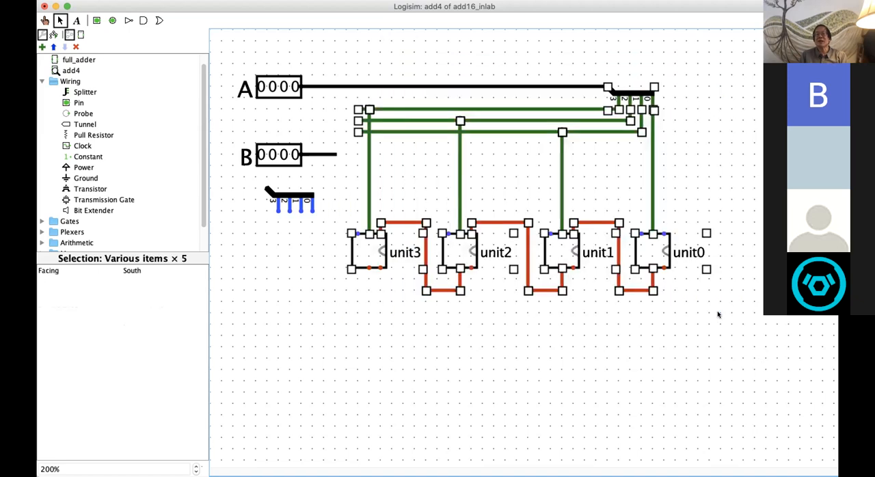
left_click(680, 234)
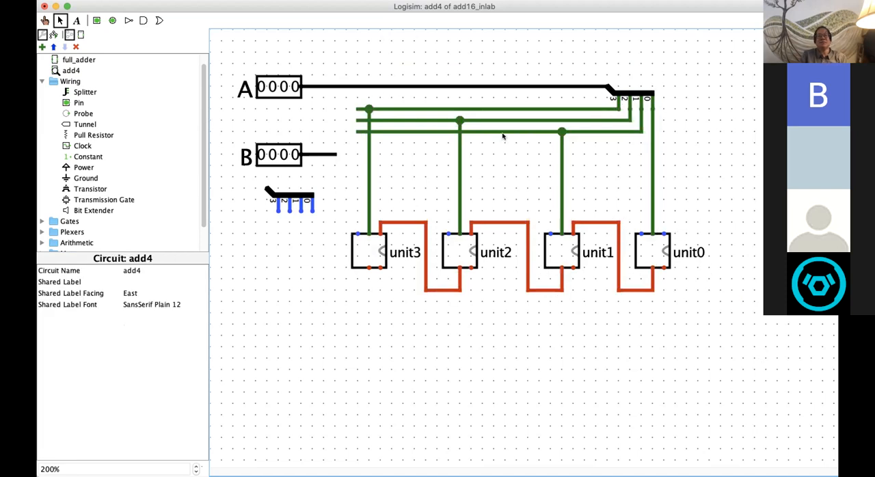
left_click_drag(345, 61, 737, 321)
left_click(704, 233)
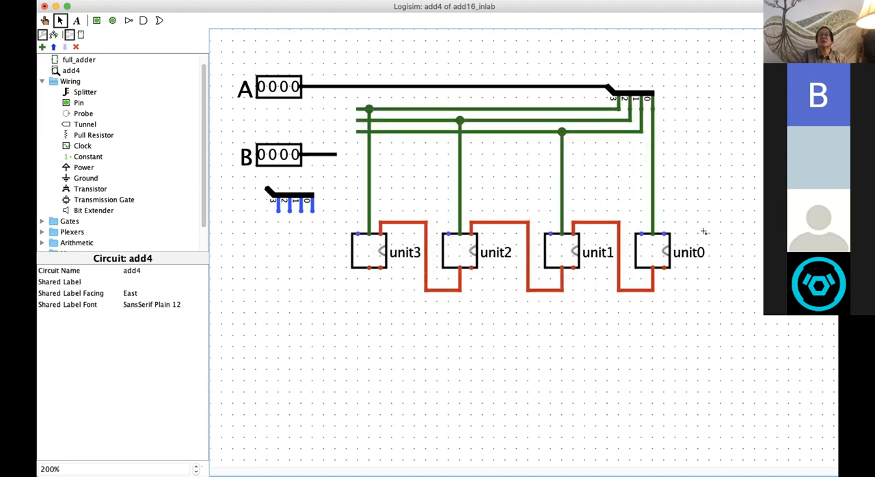
left_click_drag(334, 60, 724, 323)
left_click_drag(660, 209, 672, 191)
left_click_drag(340, 60, 669, 312)
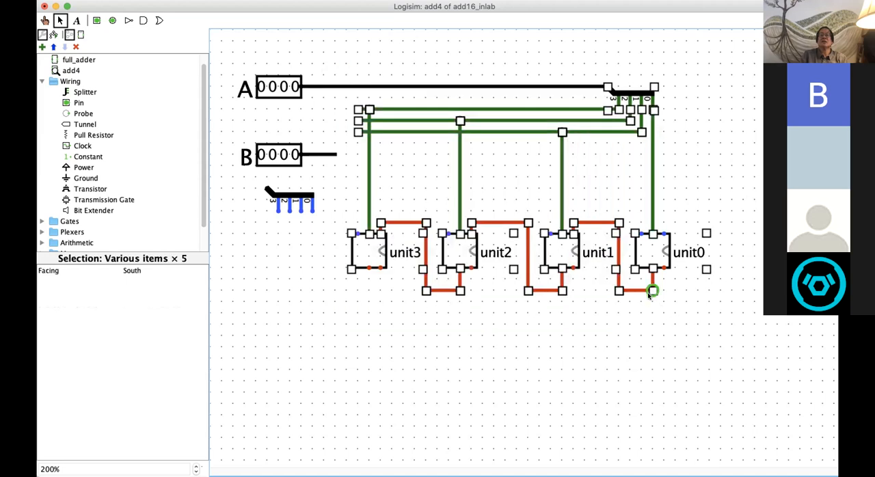
left_click(639, 295)
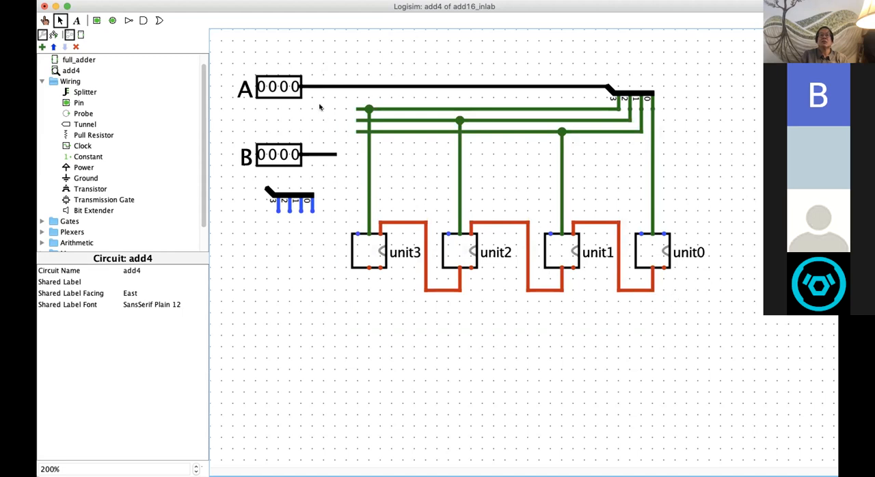
left_click_drag(339, 61, 705, 321)
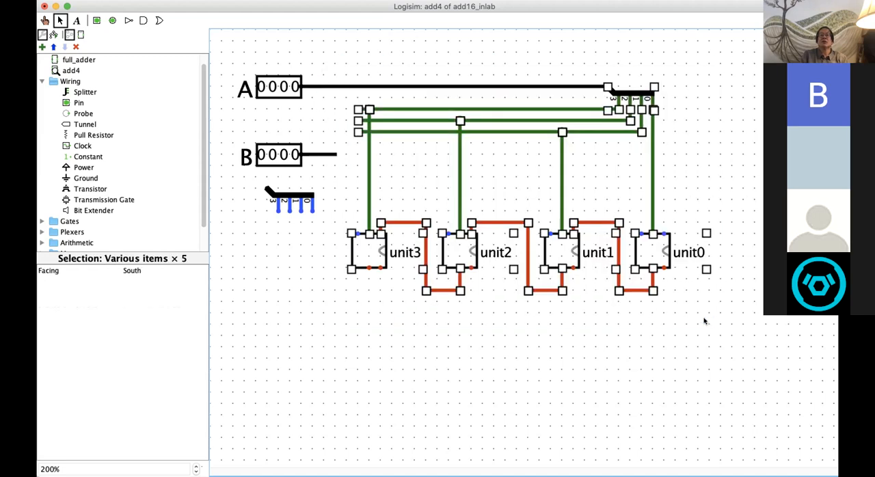
left_click(591, 191)
left_click_drag(591, 192, 623, 199)
left_click_drag(340, 64, 726, 318)
left_click_drag(654, 84, 766, 106)
left_click_drag(340, 59, 729, 327)
left_click(683, 174)
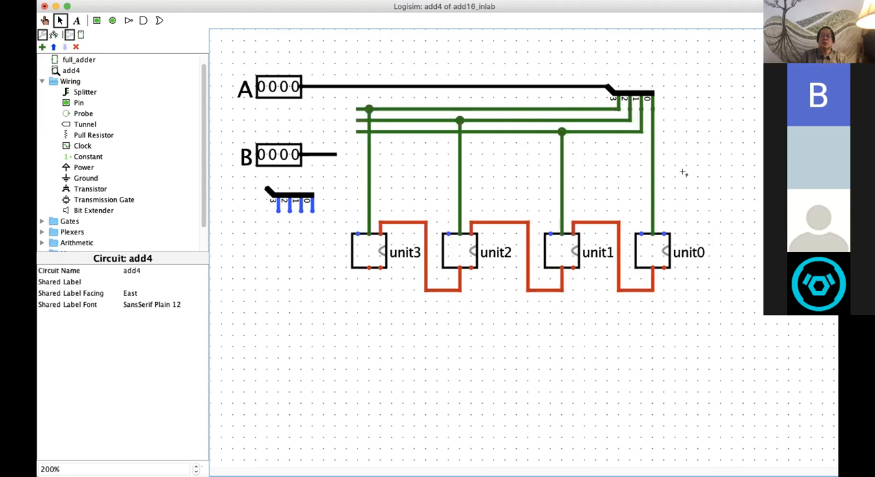
left_click_drag(341, 55, 730, 334)
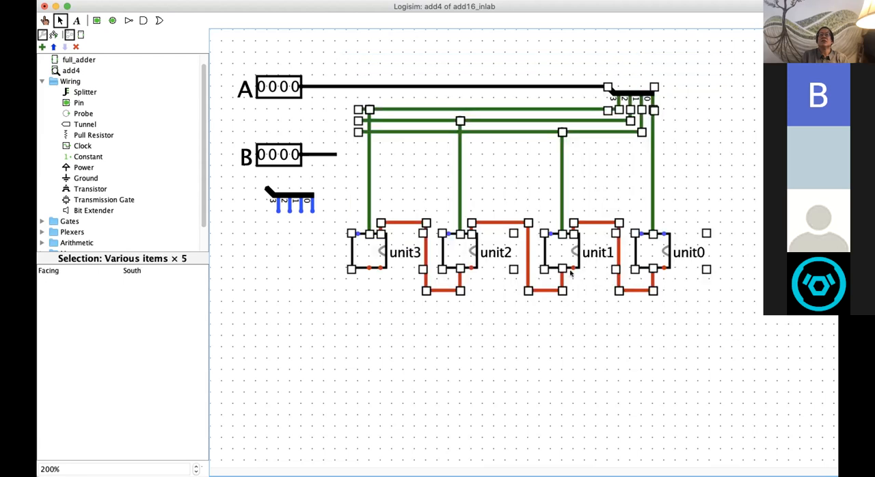
left_click(548, 298)
left_click_drag(547, 296, 535, 353)
left_click_drag(332, 55, 737, 324)
left_click_drag(345, 64, 717, 326)
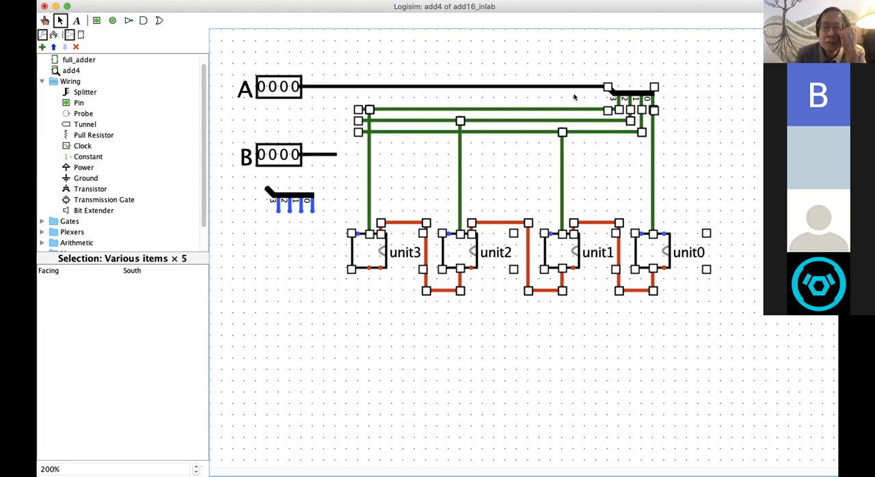
left_click(570, 147)
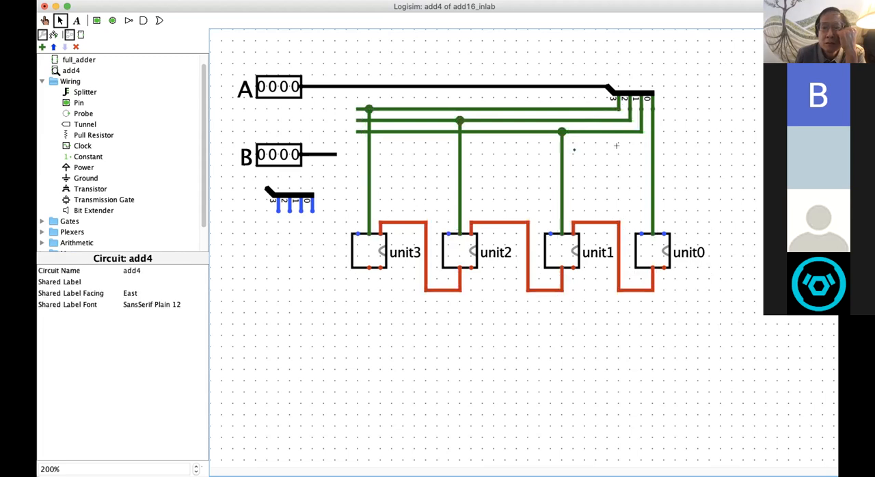
left_click_drag(349, 58, 723, 322)
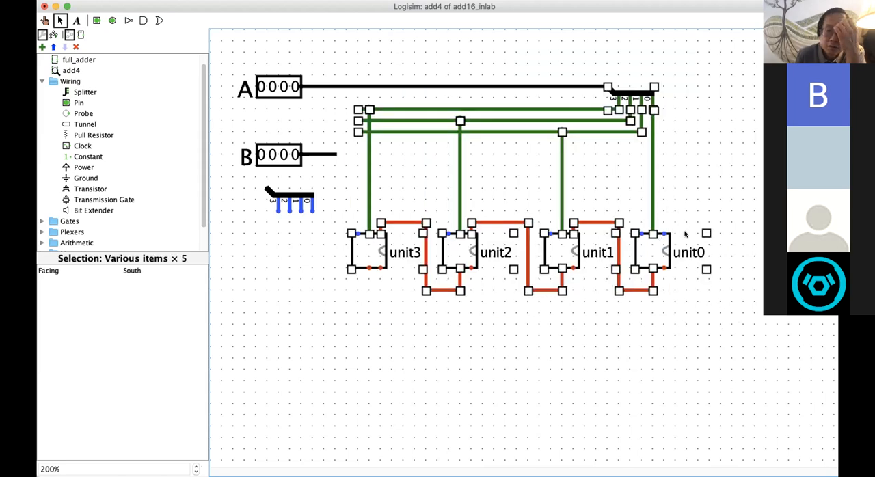
left_click(705, 233)
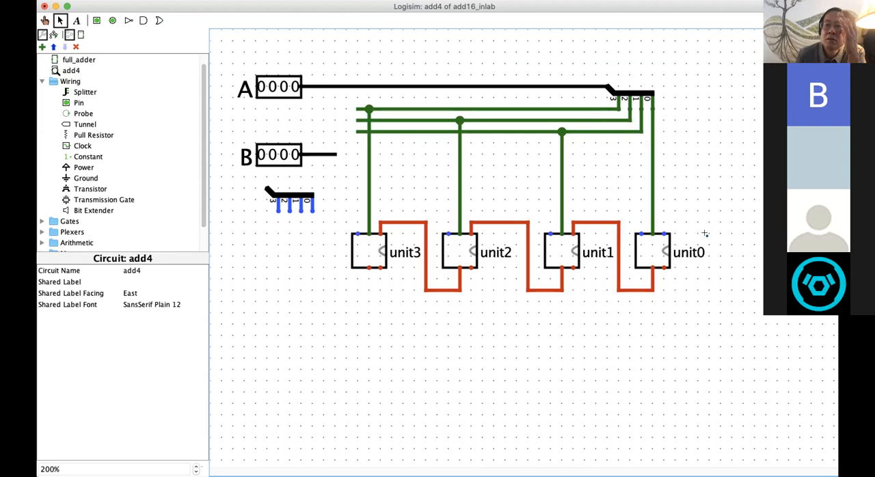
left_click_drag(706, 233, 765, 237)
left_click_drag(340, 58, 666, 328)
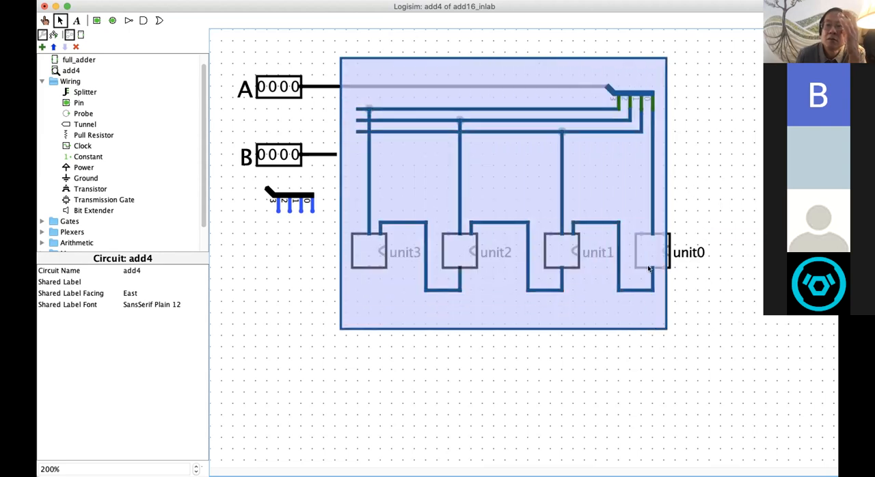
left_click_drag(641, 267, 638, 297)
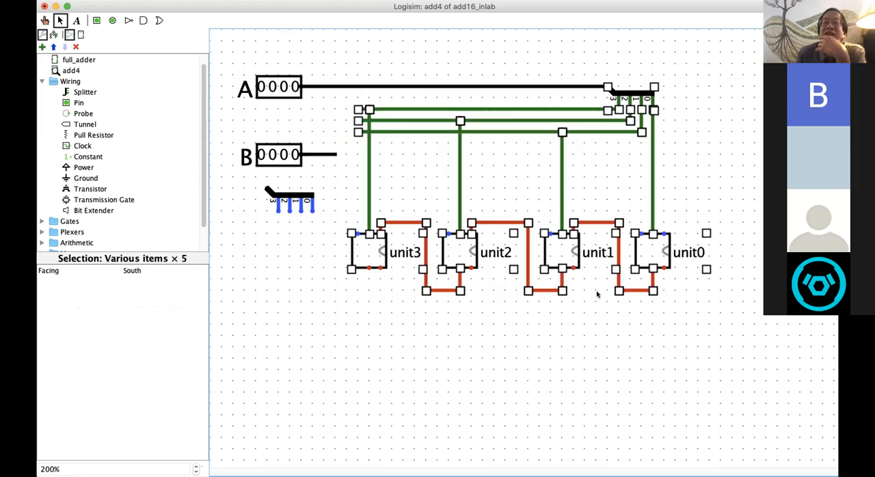
left_click(523, 197)
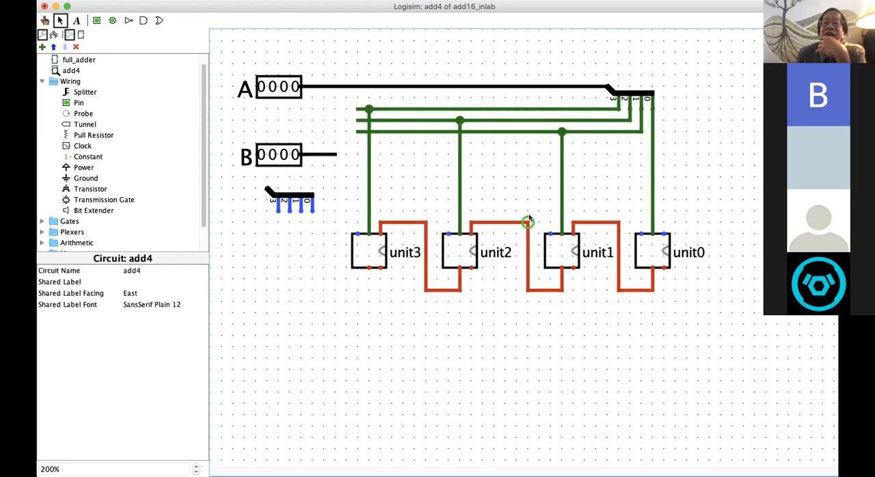
left_click_drag(344, 60, 721, 330)
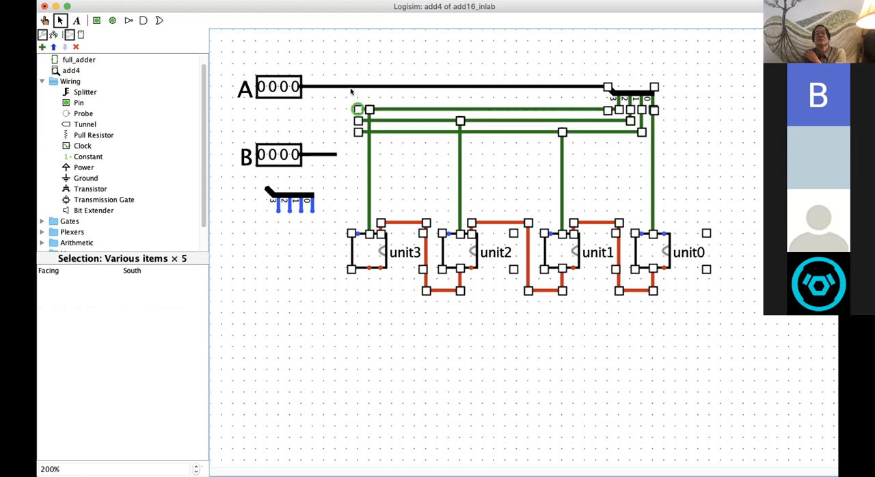
left_click(346, 51)
left_click_drag(346, 51, 718, 313)
left_click(718, 313)
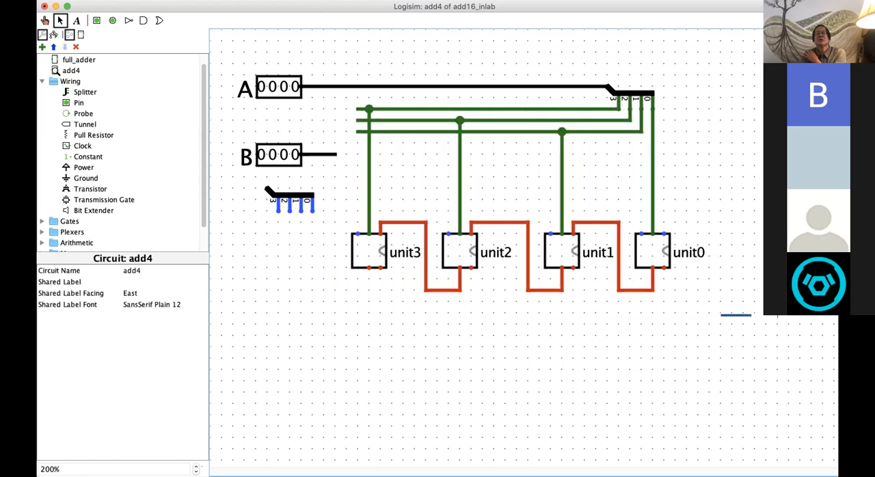
left_click_drag(330, 60, 705, 307)
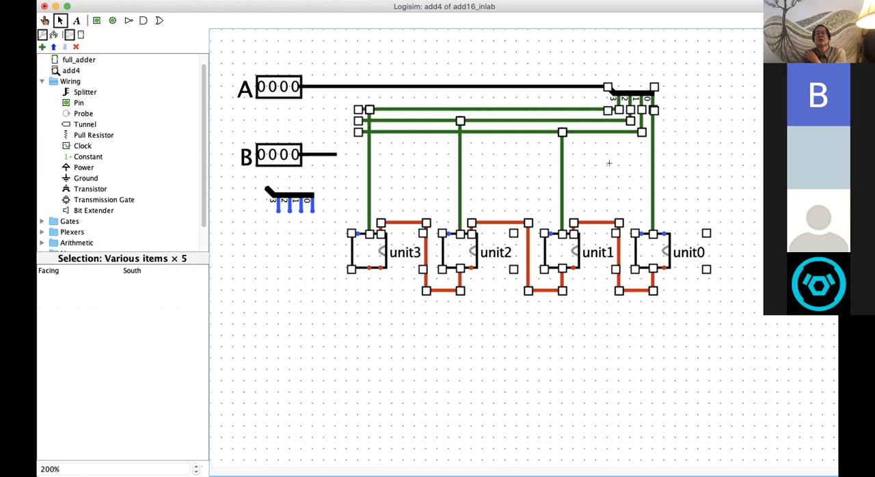
left_click(608, 163)
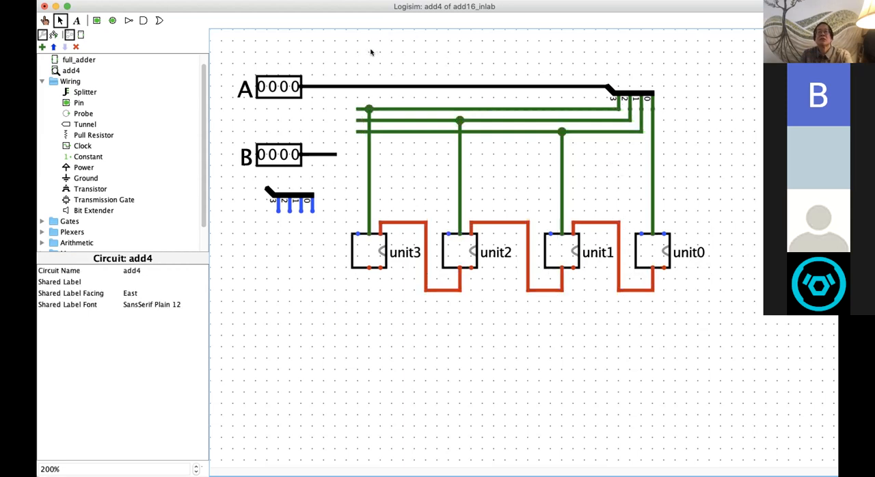
left_click_drag(326, 69, 718, 313)
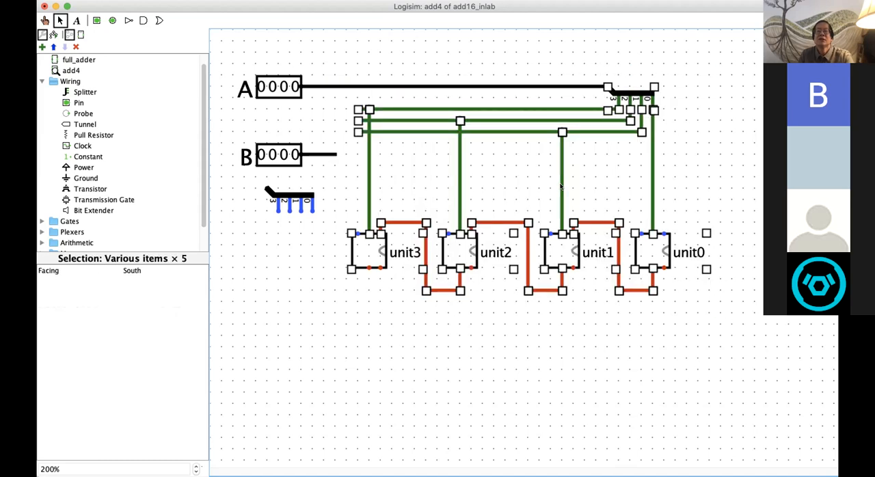
left_click_drag(591, 162, 619, 170)
left_click(670, 153)
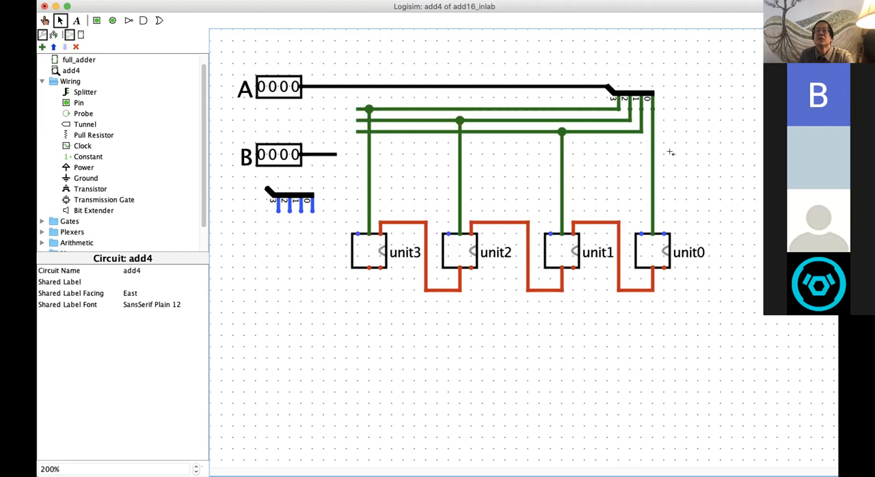
left_click_drag(674, 154, 714, 173)
left_click_drag(345, 65, 729, 322)
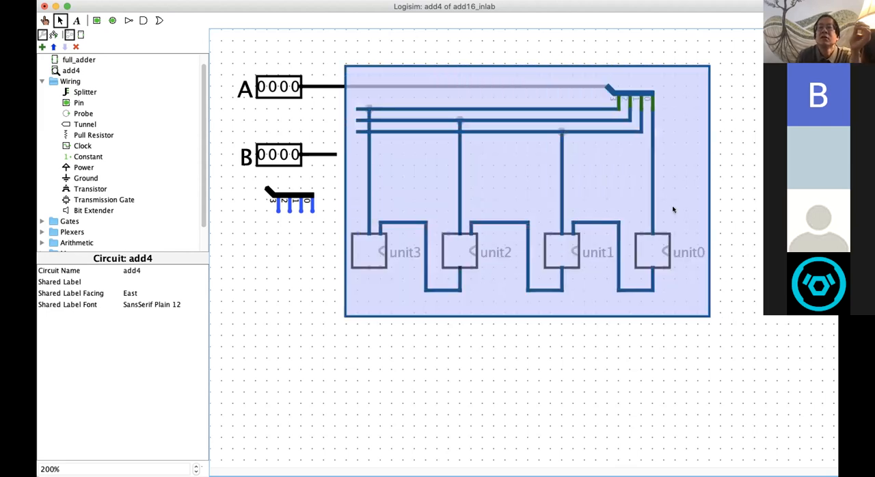
left_click_drag(673, 209, 671, 207)
left_click_drag(346, 65, 724, 307)
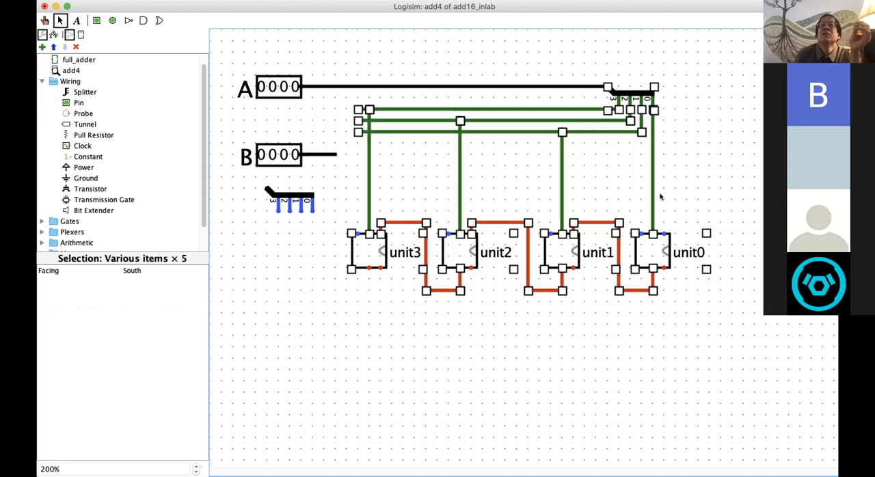
left_click(59, 23)
left_click_drag(383, 96, 480, 102)
left_click_drag(343, 60, 717, 307)
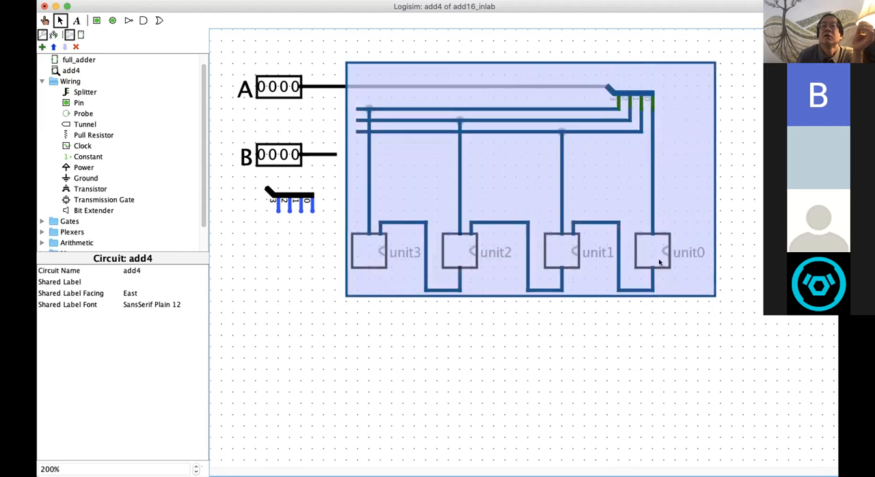
left_click_drag(642, 240, 697, 277)
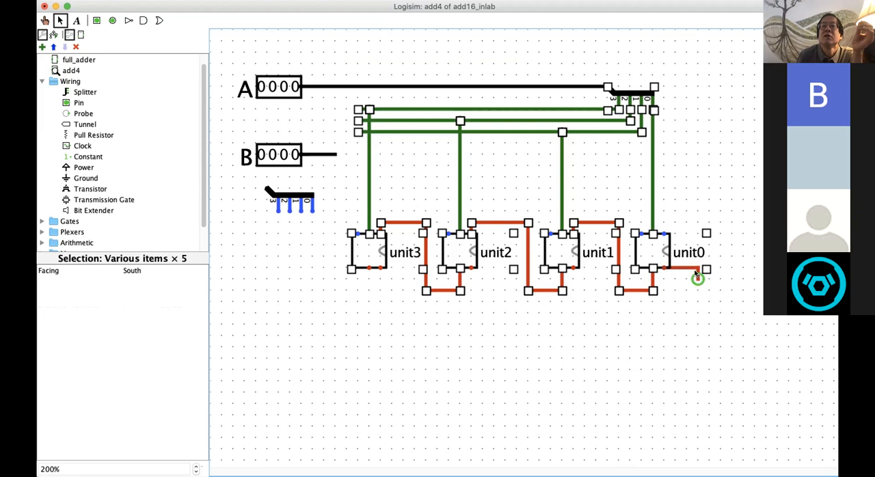
key("super+z")
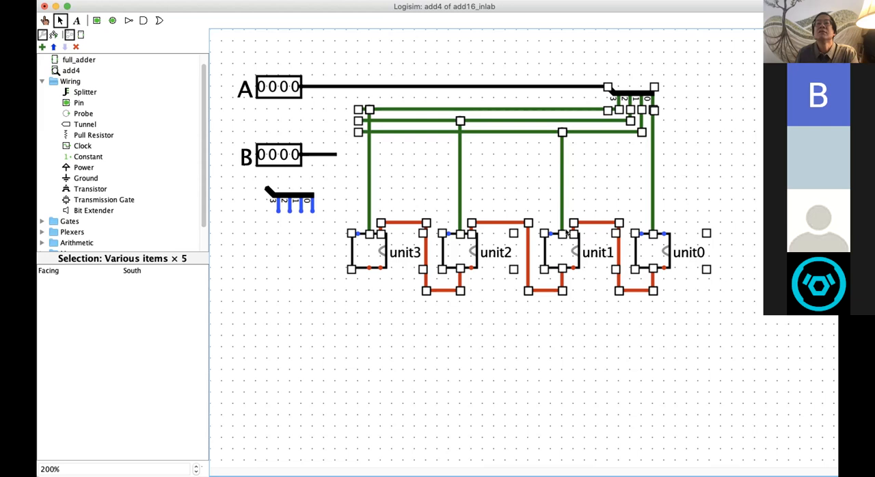
left_click(438, 281)
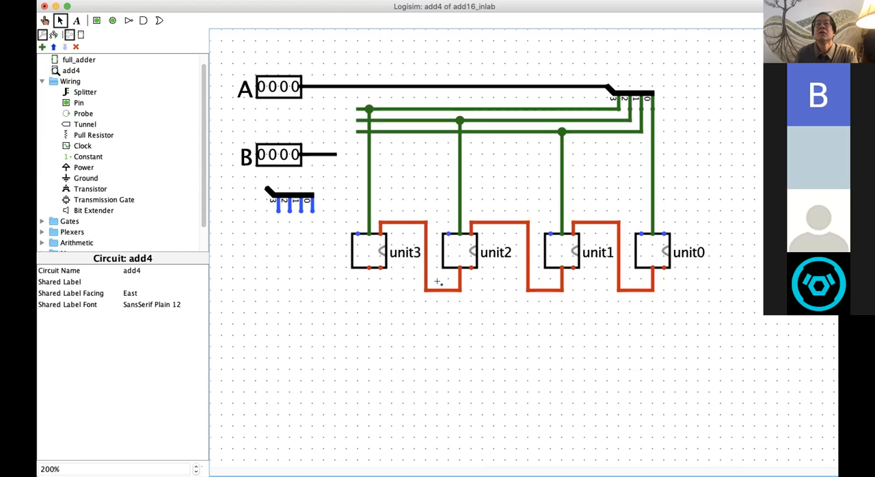
left_click_drag(440, 298, 480, 361)
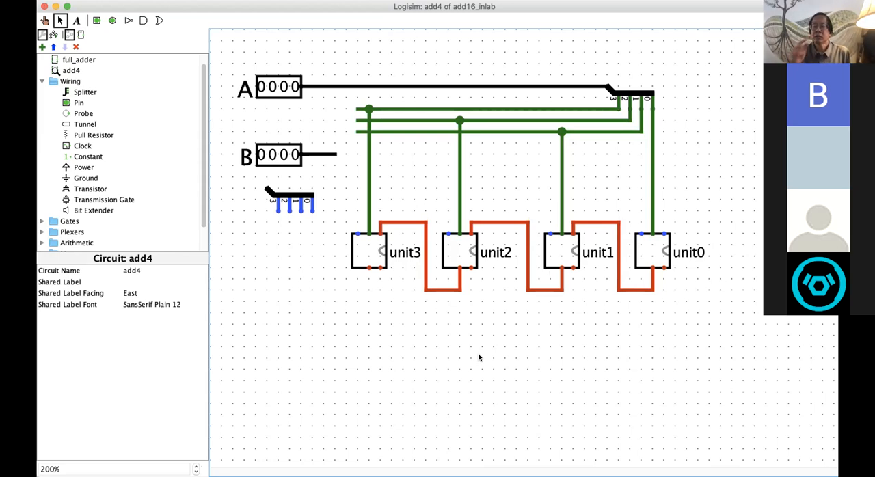
Step: Try to move the four adder units, their carry wires, pin A's splitter and its bit wires far to the right, and undo the move
left_click_drag(350, 61, 699, 319)
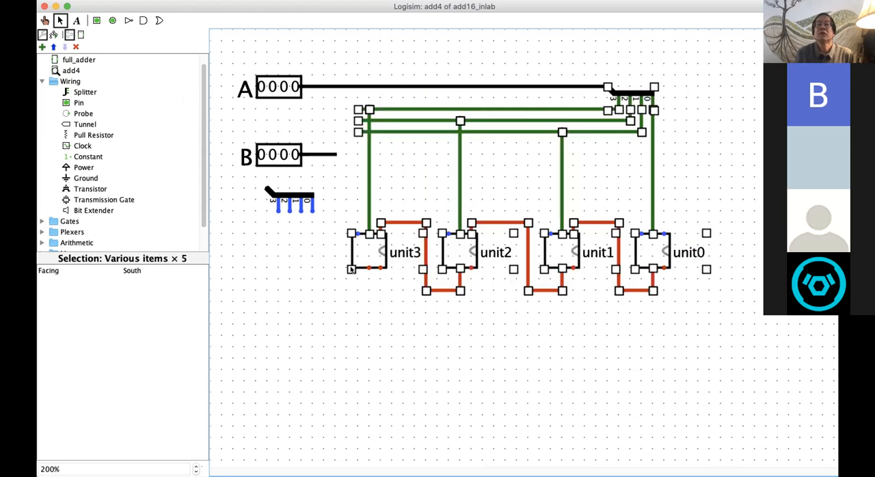
left_click_drag(350, 268, 349, 268)
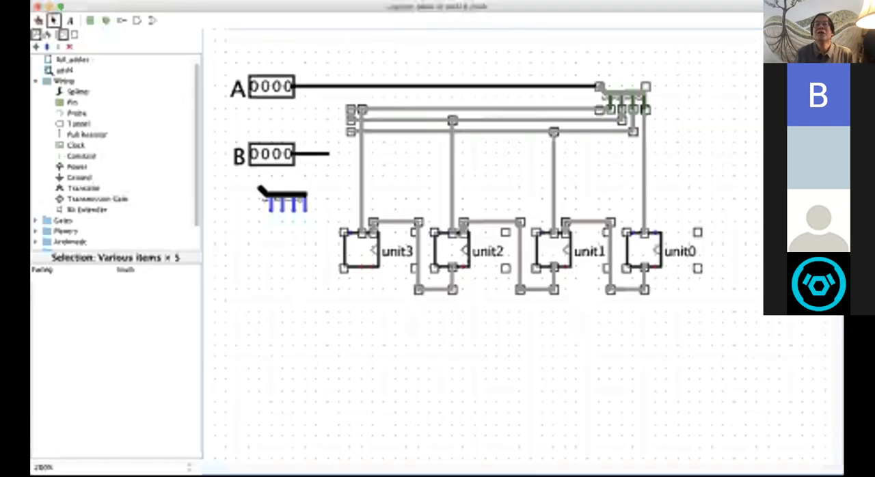
left_click_drag(349, 268, 813, 269)
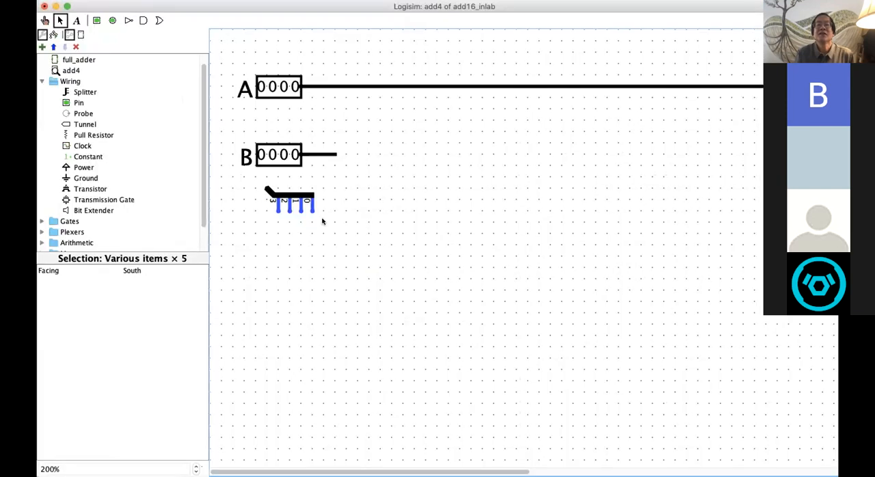
key("super+z")
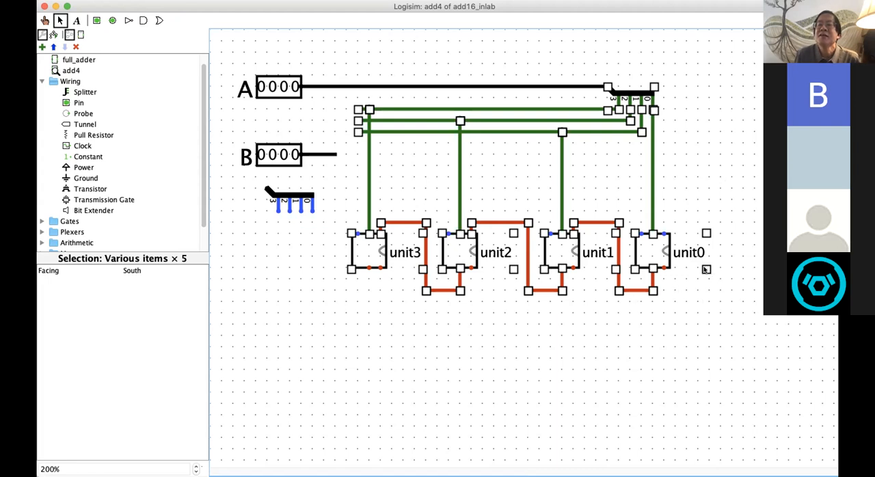
left_click(705, 269)
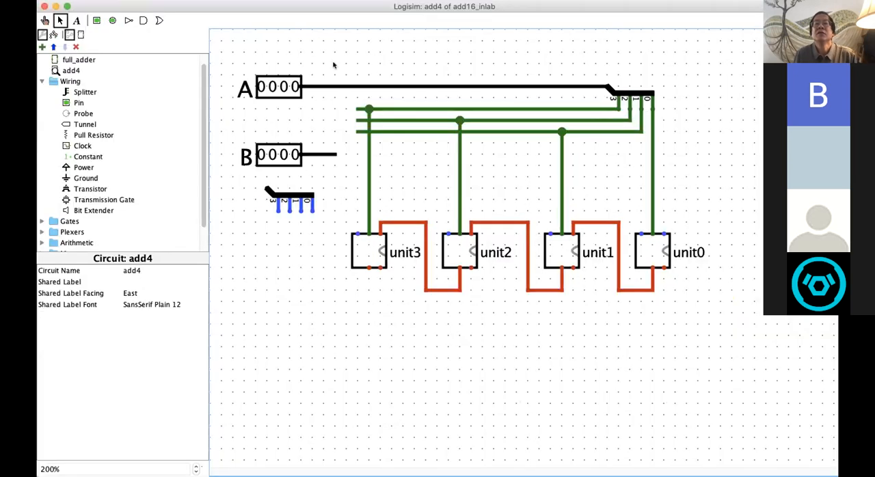
left_click_drag(341, 57, 711, 295)
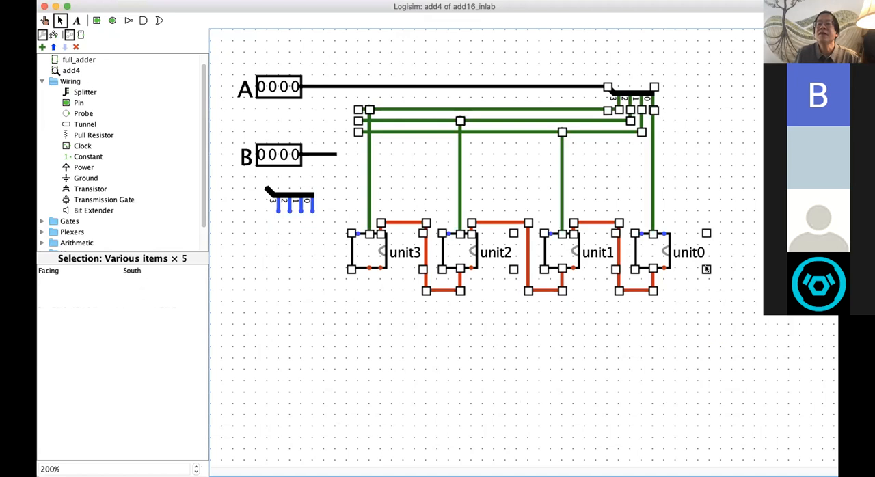
left_click(706, 268)
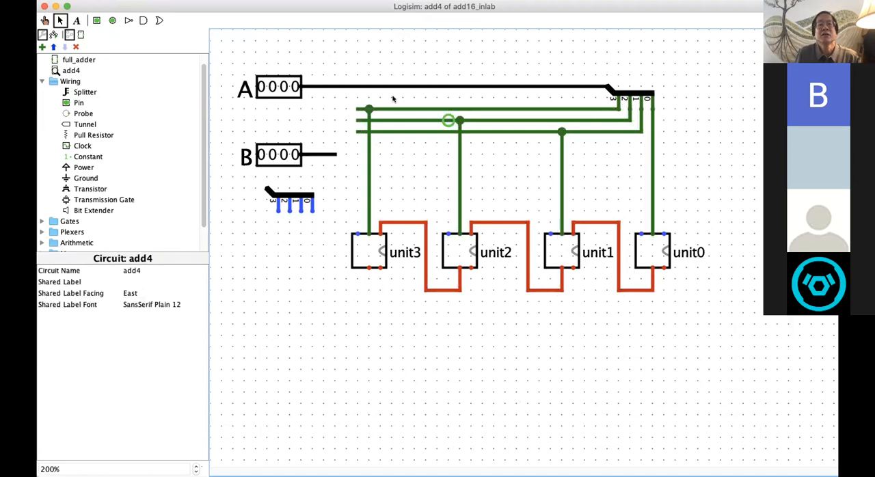
Step: Move the four adder units, carry wires, pin A's splitter and its bit wires five grid steps to the right as one block
left_click_drag(346, 56, 727, 329)
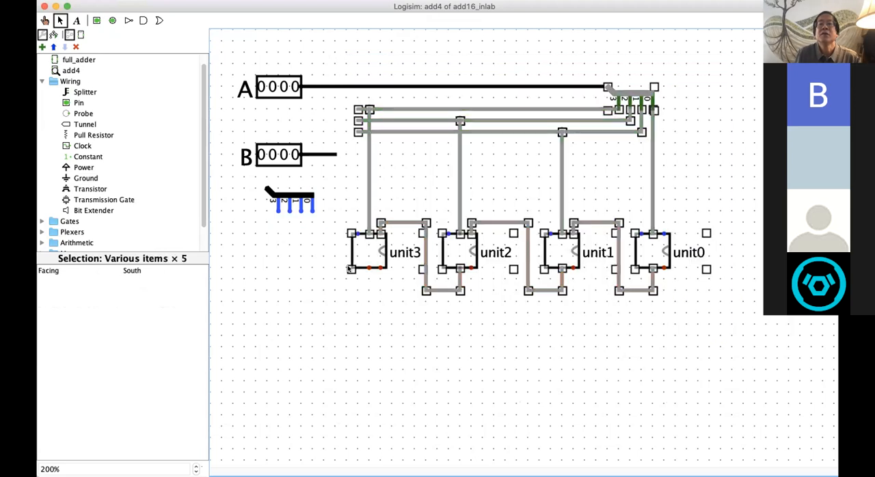
left_click_drag(352, 270, 414, 270)
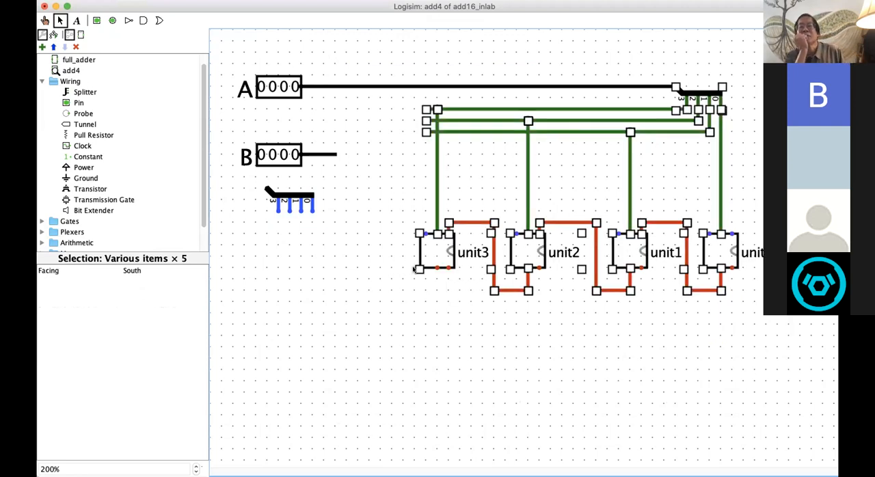
left_click(355, 318)
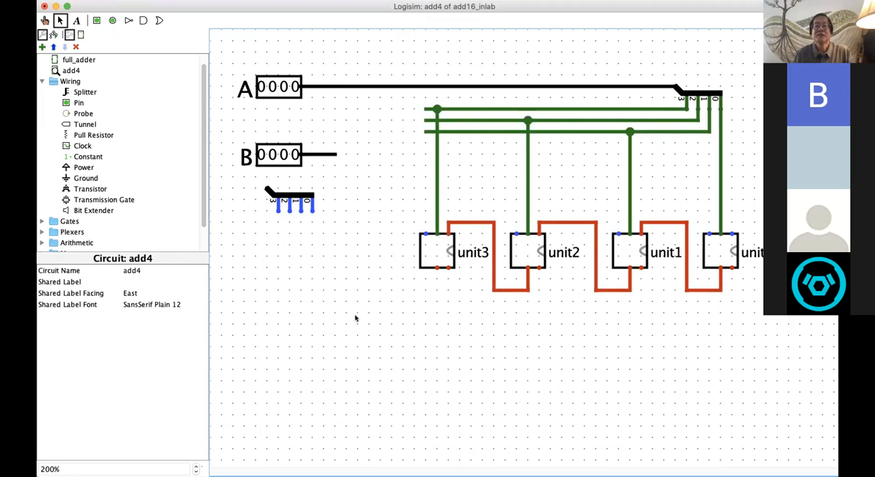
left_click_drag(402, 52, 795, 360)
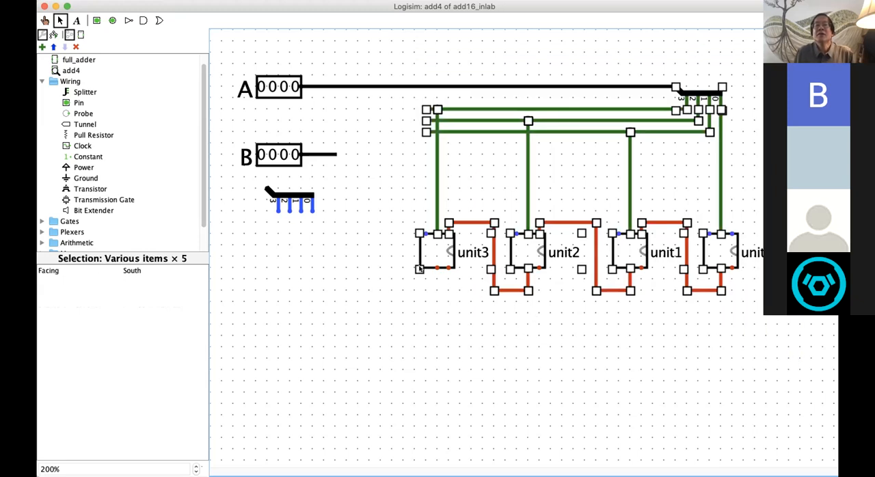
mouse_move(419, 267)
left_mouse_down()
mouse_move(437, 269)
mouse_move(411, 271)
left_mouse_up()
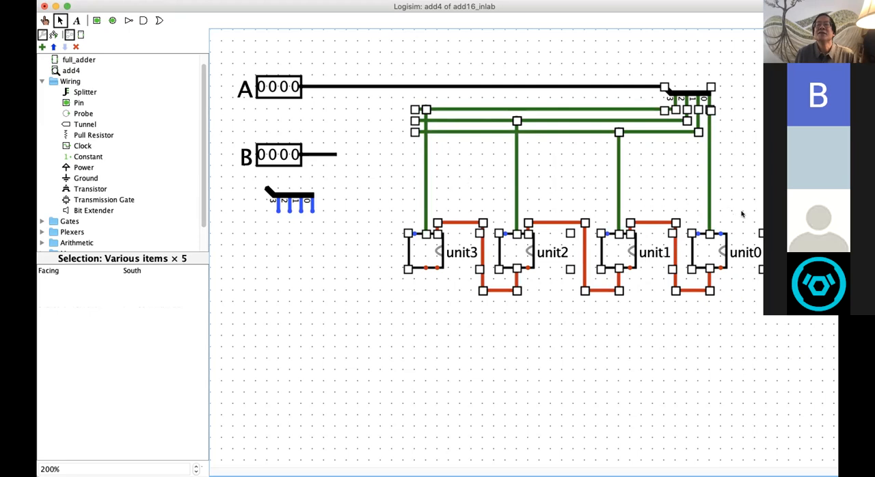
left_click(758, 229)
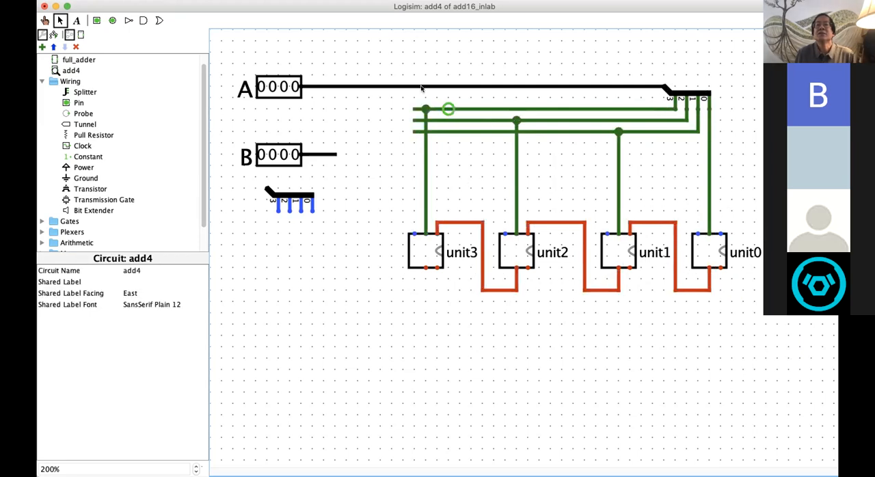
left_click_drag(381, 54, 738, 295)
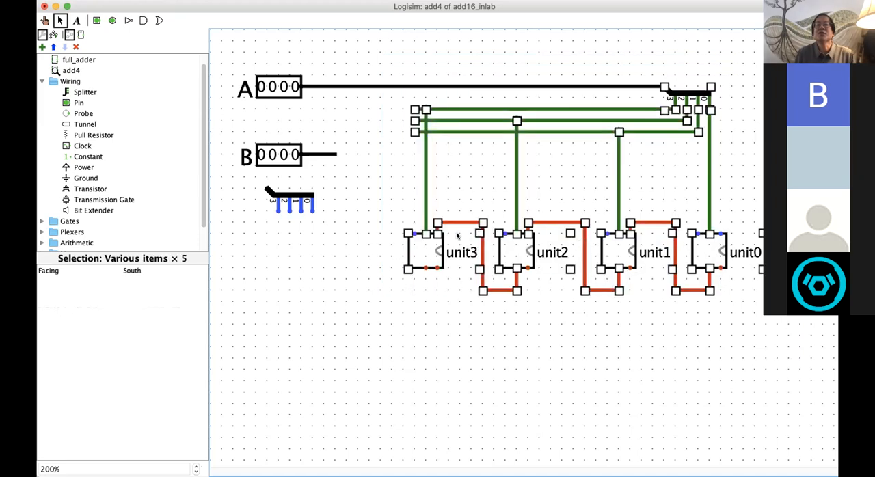
left_click_drag(406, 269, 405, 269)
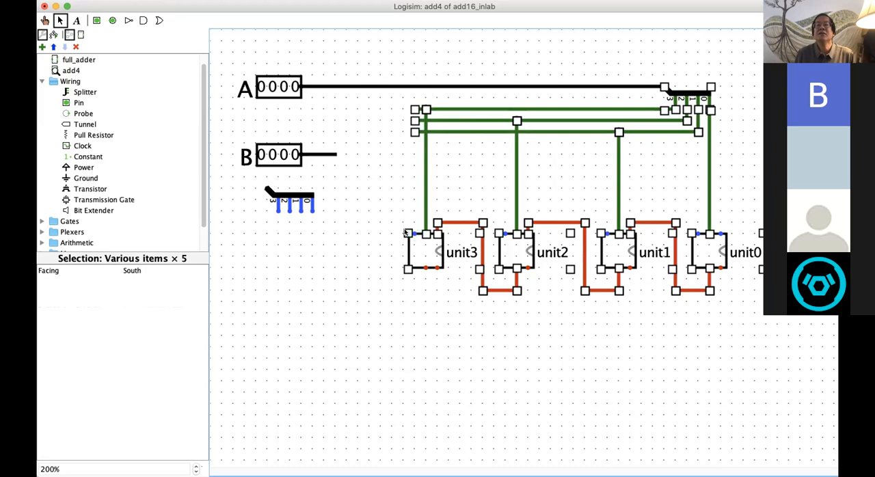
left_click_drag(404, 230, 405, 230)
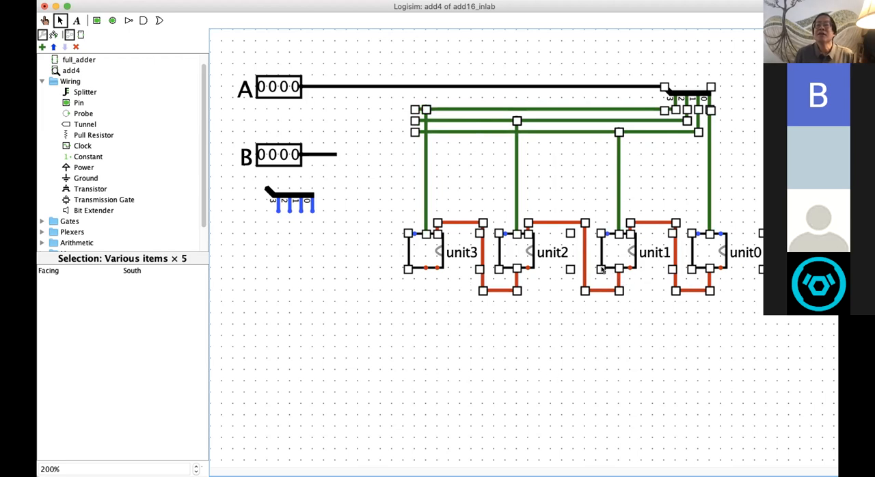
mouse_move(598, 270)
left_mouse_down()
mouse_move(632, 270)
mouse_move(601, 270)
left_mouse_up()
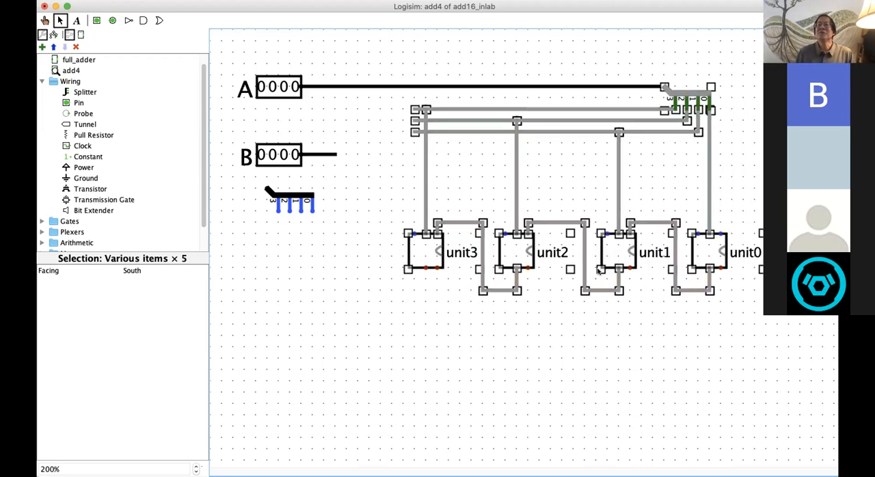
left_click(545, 358)
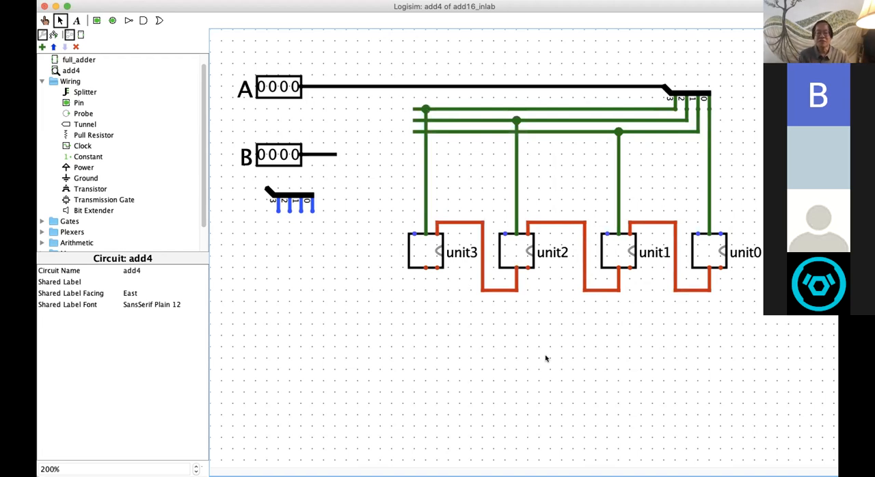
Step: Move the block of adder units, carry wires, pin A's splitter and its bit wires back left by three grid steps
left_click_drag(392, 55, 768, 367)
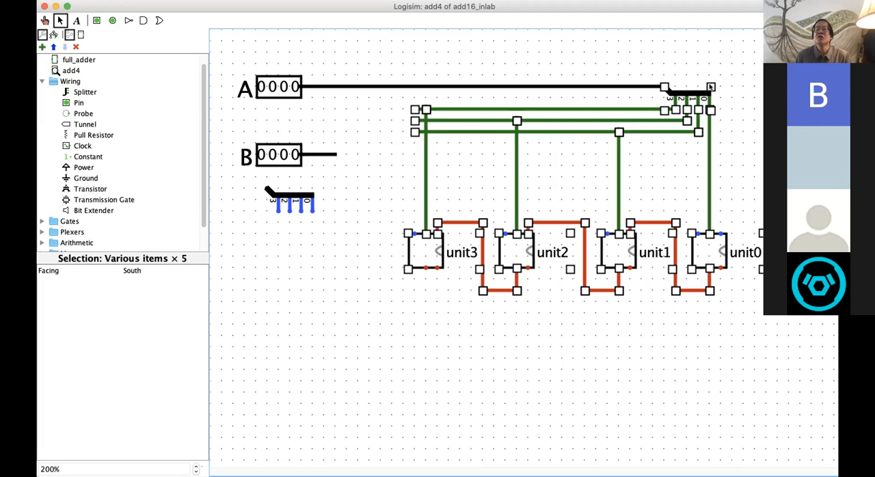
left_click_drag(709, 85, 677, 88)
left_click_drag(761, 115, 761, 114)
left_click(257, 403)
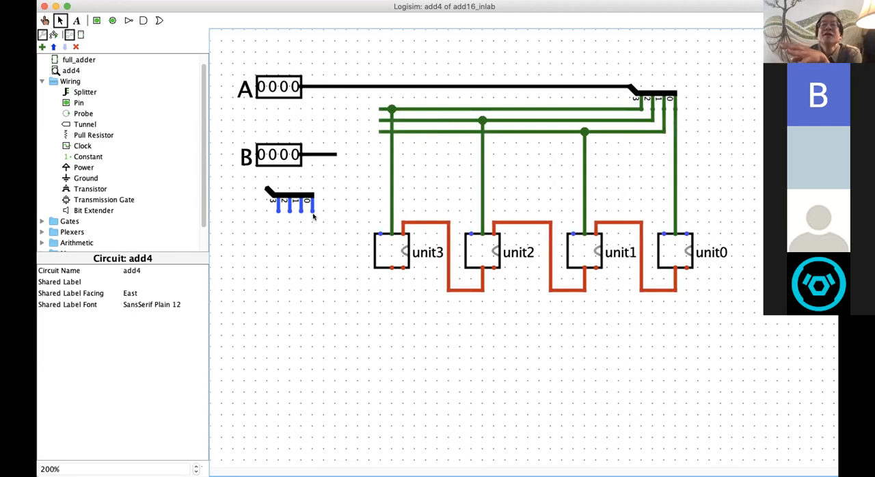
Step: Move the loose 4-bit splitter up beside pin B so that its combined end joins pin B's wire
left_click(288, 196)
left_click_drag(311, 191, 336, 162)
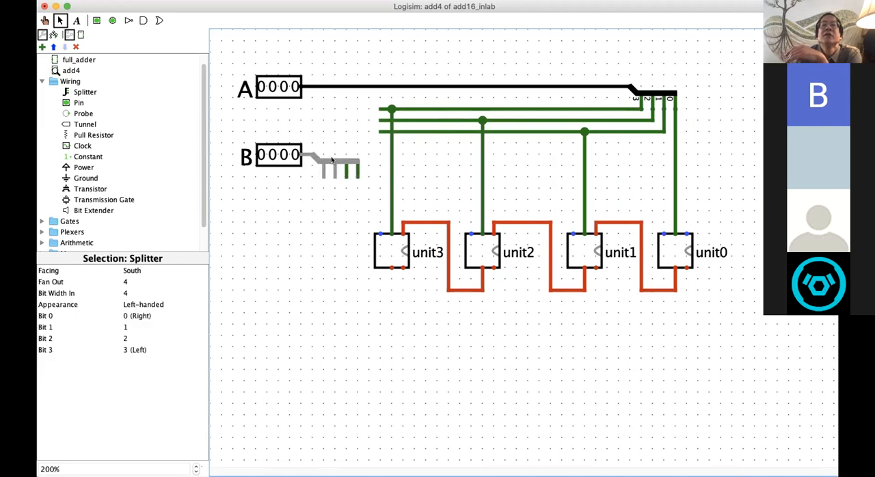
left_click(298, 224)
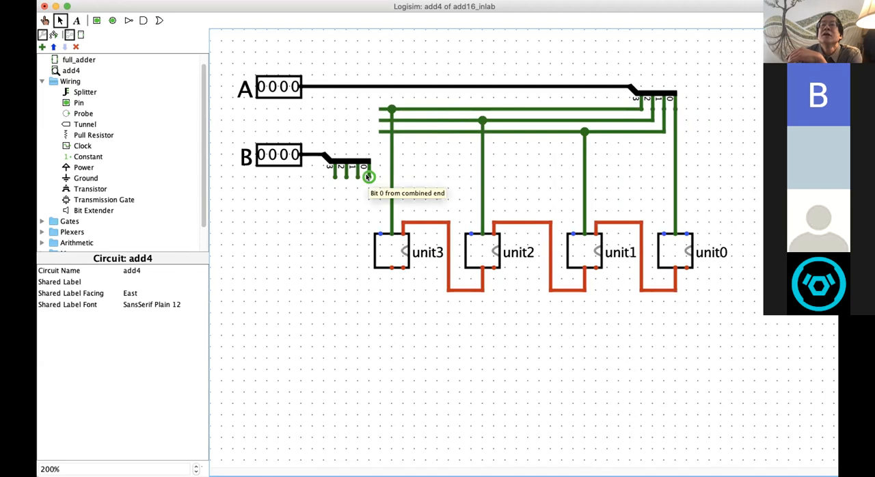
Step: Wire bits 0 to 3 of pin B's splitter to the leftmost top inputs of unit0, unit1, unit2 and unit3 respectively
left_click_drag(367, 176, 662, 232)
left_click_drag(357, 177, 573, 234)
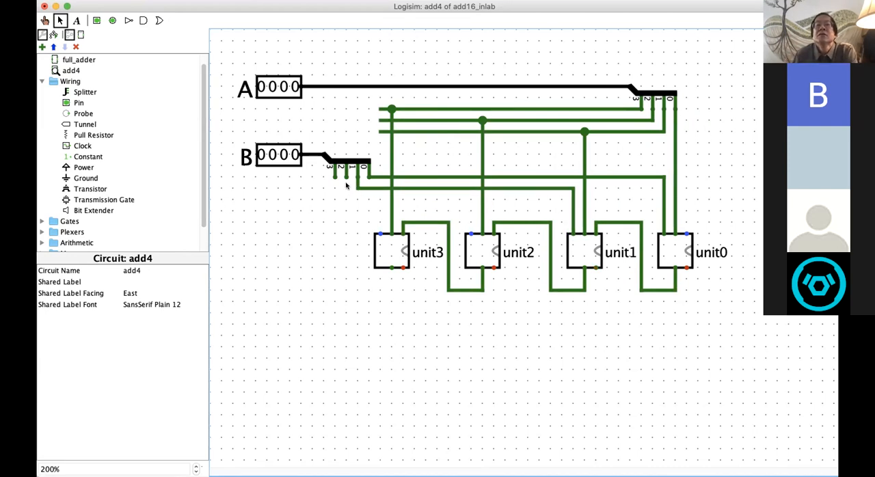
left_click_drag(429, 199, 471, 233)
left_click_drag(335, 171, 380, 233)
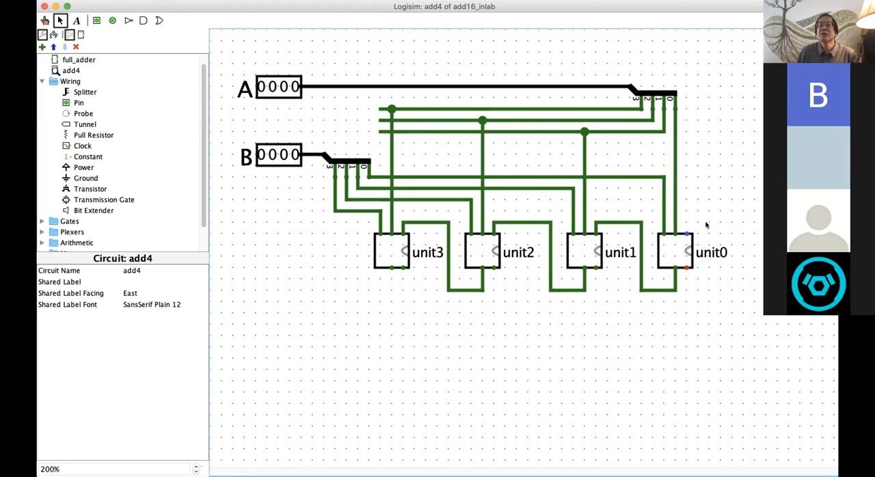
Step: Run a wire from unit0's rightmost top input up past pin A's splitter and across to above pin A
mouse_move(686, 233)
left_mouse_down()
mouse_move(664, 90)
mouse_move(640, 74)
left_mouse_up()
mouse_move(585, 69)
left_mouse_down()
mouse_move(291, 65)
mouse_move(265, 53)
left_mouse_up()
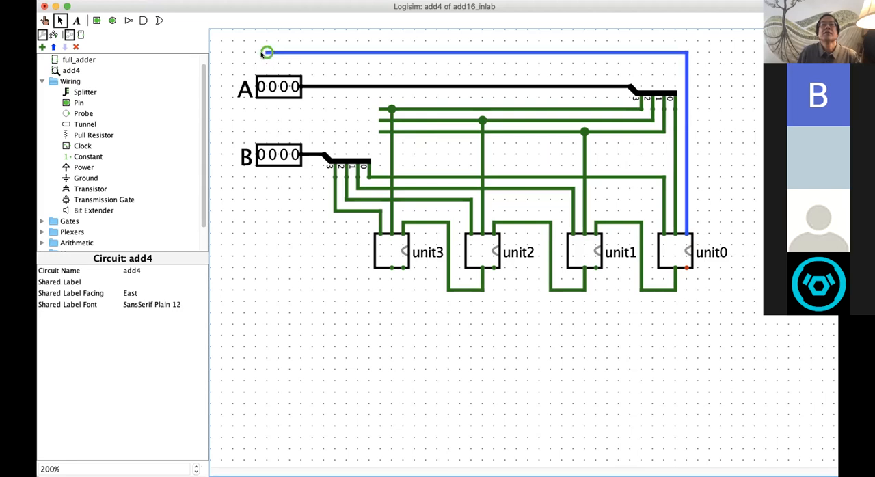
Step: Place a 1-bit input pin at the free end of unit0's carry-in wire above pin A and label it Cin0
left_click(96, 20)
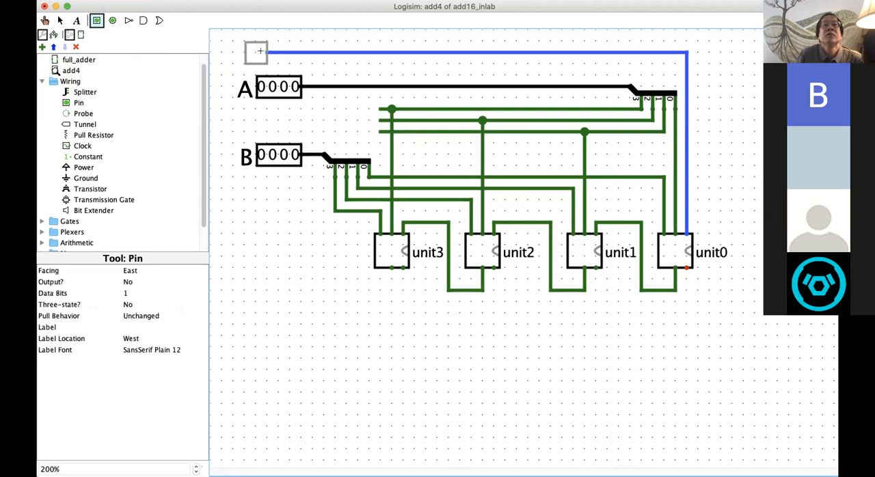
left_click(259, 53)
left_click_drag(257, 53, 263, 55)
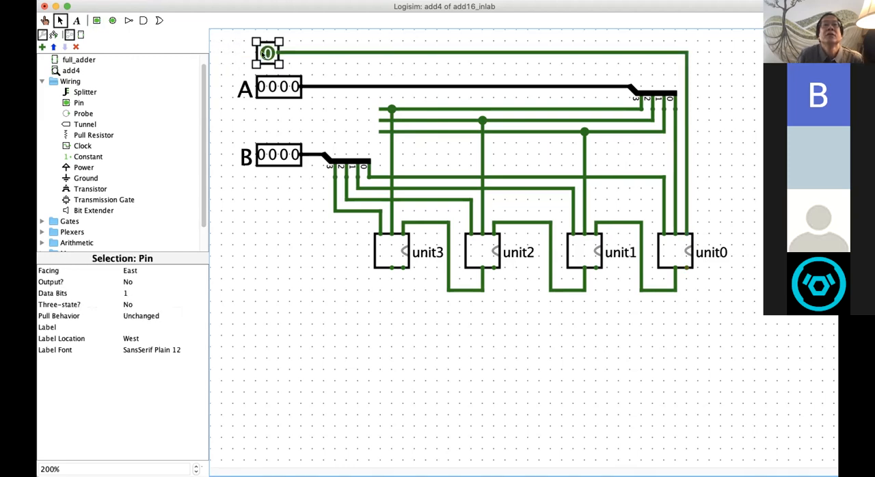
left_click(129, 326)
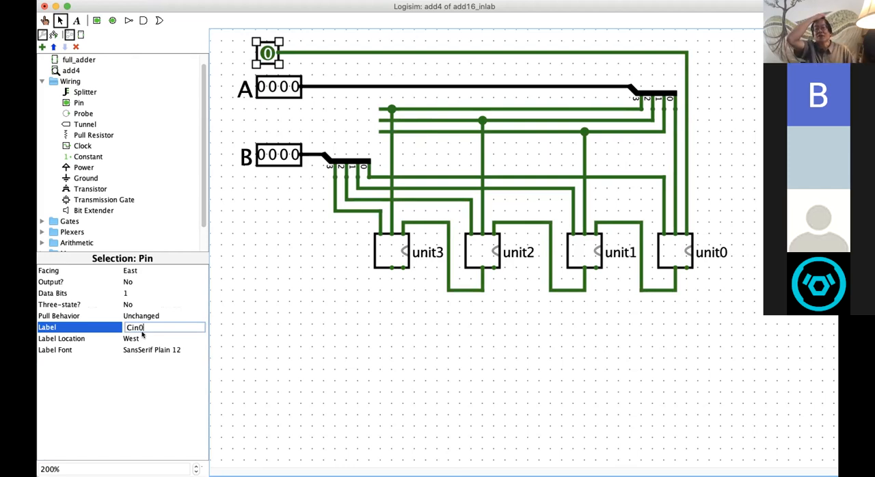
key("Return")
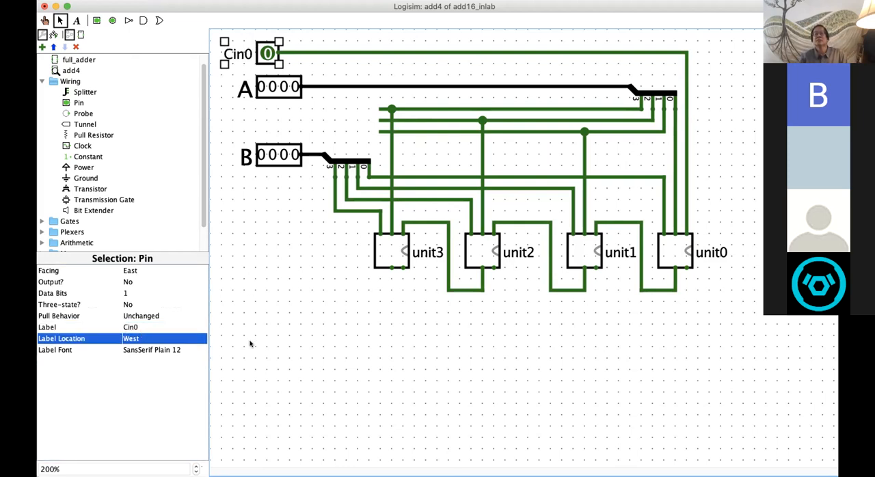
left_click(562, 279)
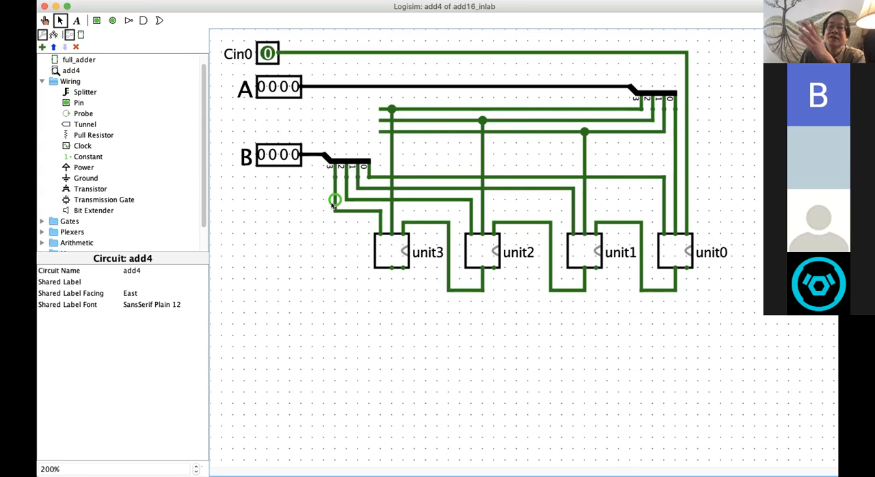
left_click_drag(334, 201, 334, 211)
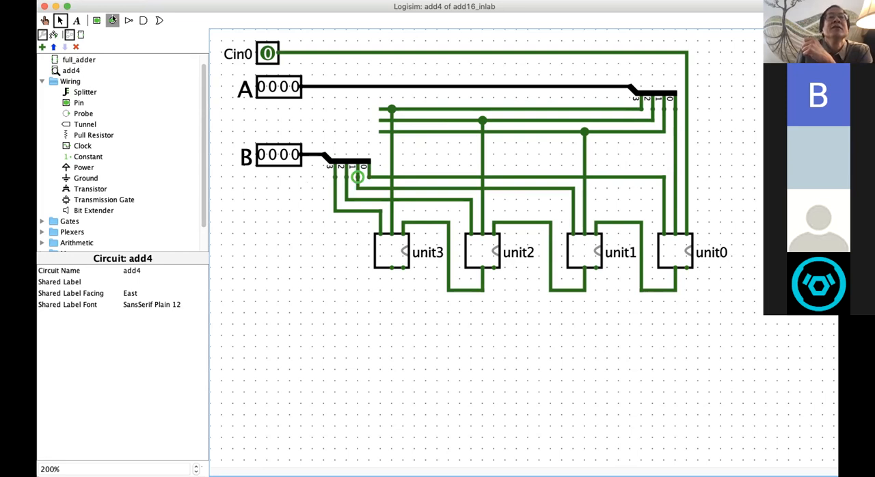
Step: Add a 4-bit output pin labelled S with label font size 20 below unit0, and move it right by five grid steps
left_click(113, 21)
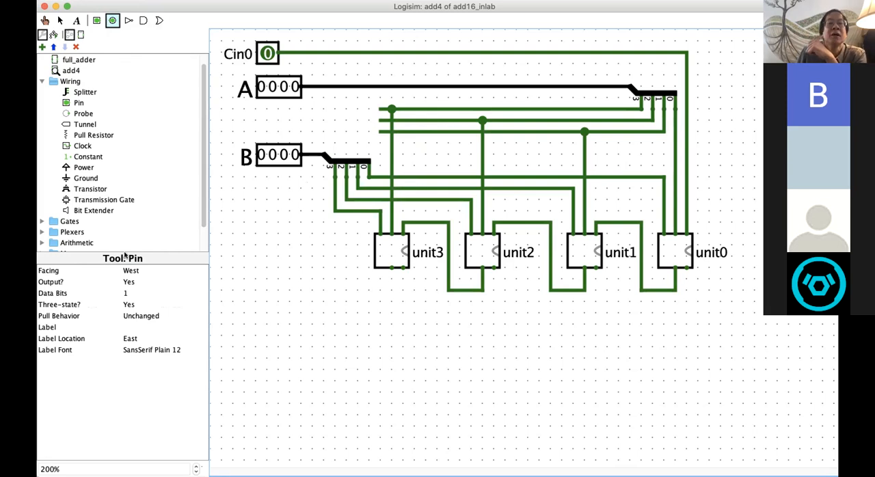
left_click(125, 293)
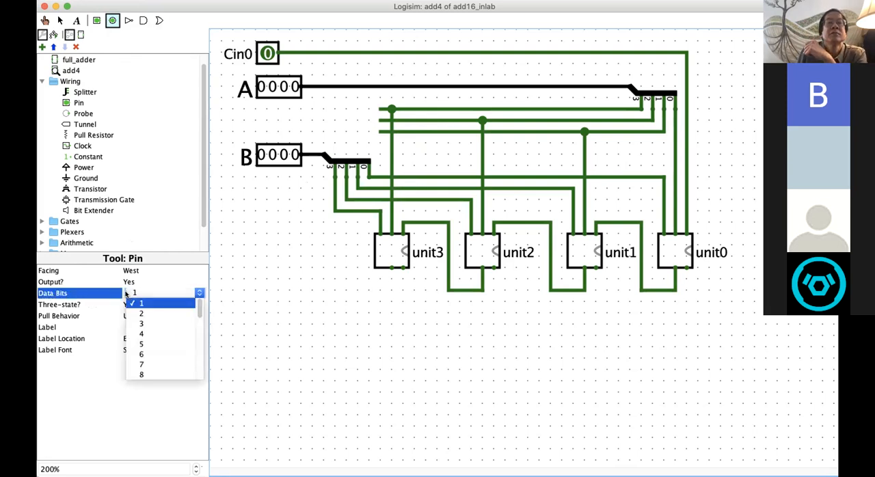
left_click(141, 333)
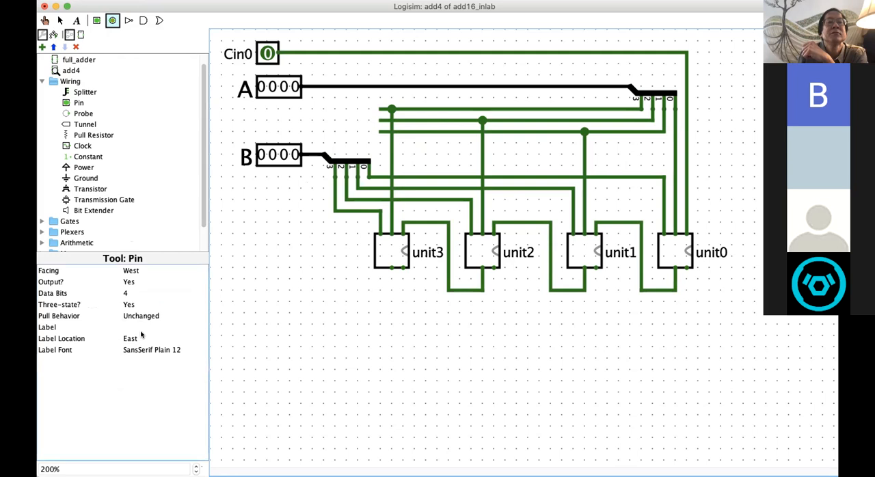
left_click(136, 326)
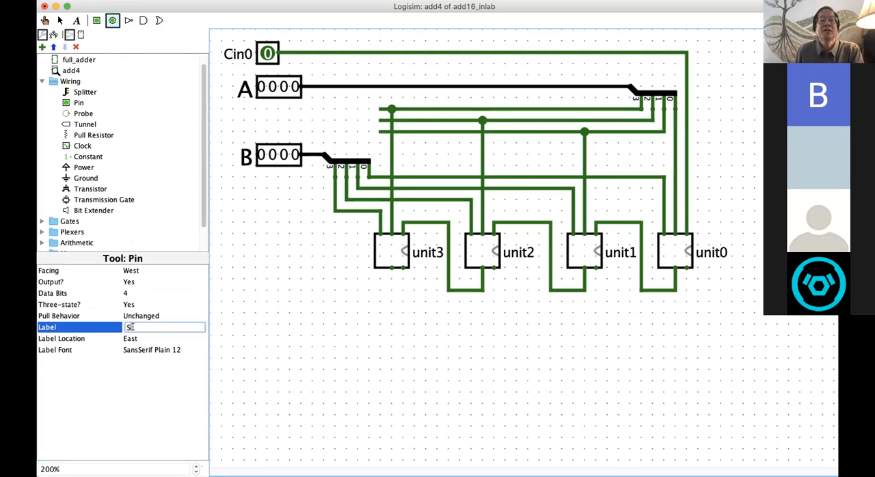
left_click(161, 345)
left_click(230, 97)
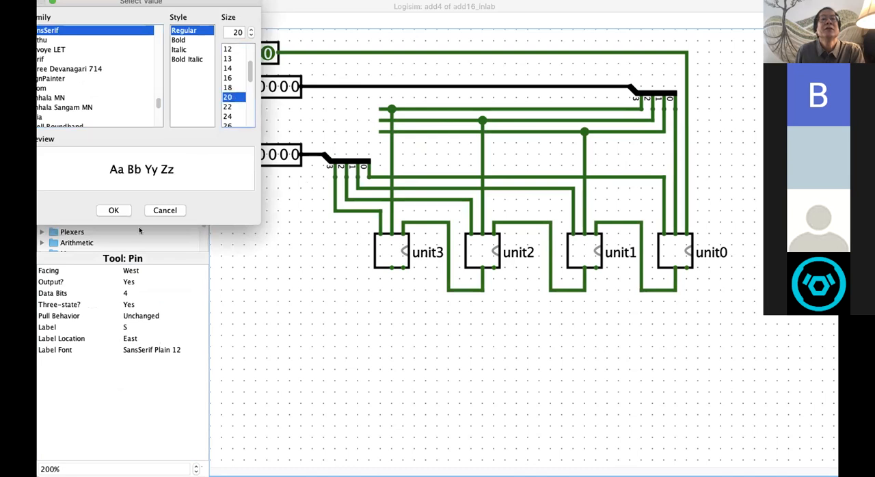
left_click(114, 210)
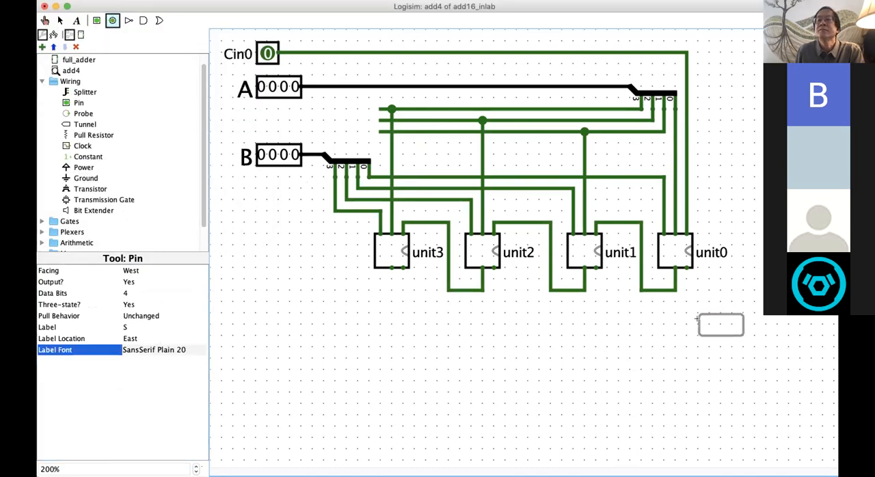
left_click(718, 360)
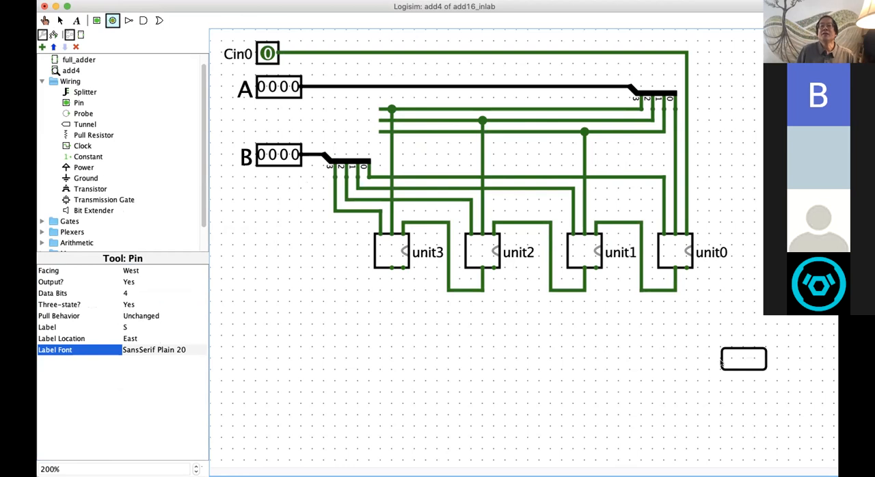
left_click(486, 324)
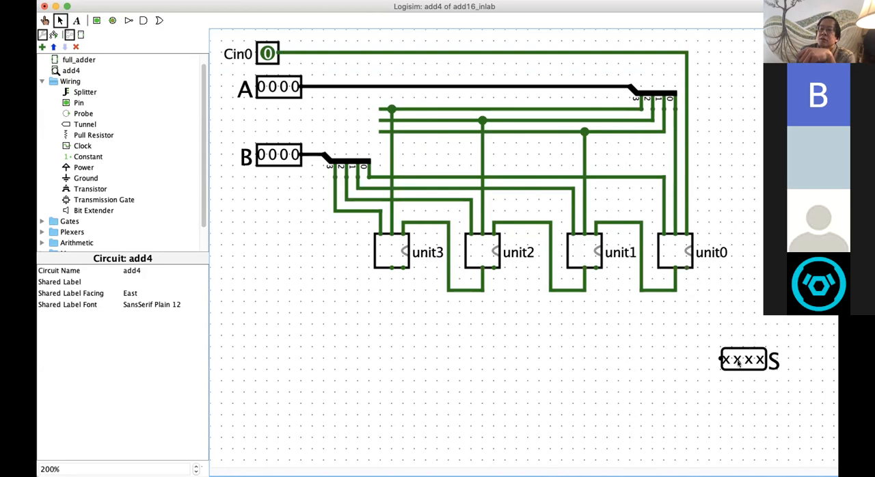
left_click_drag(738, 360, 794, 359)
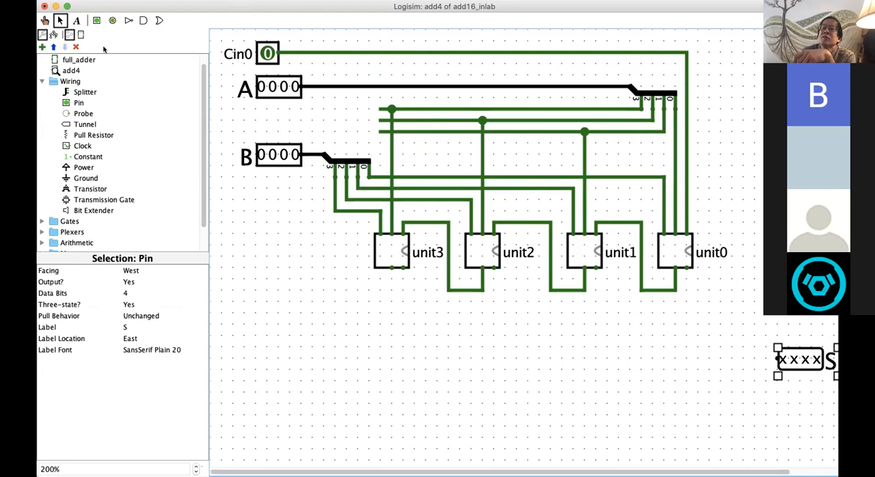
Step: Place a south-facing splitter between unit0 and output pin S, with fan out 4 and bit width 4
left_click(79, 91)
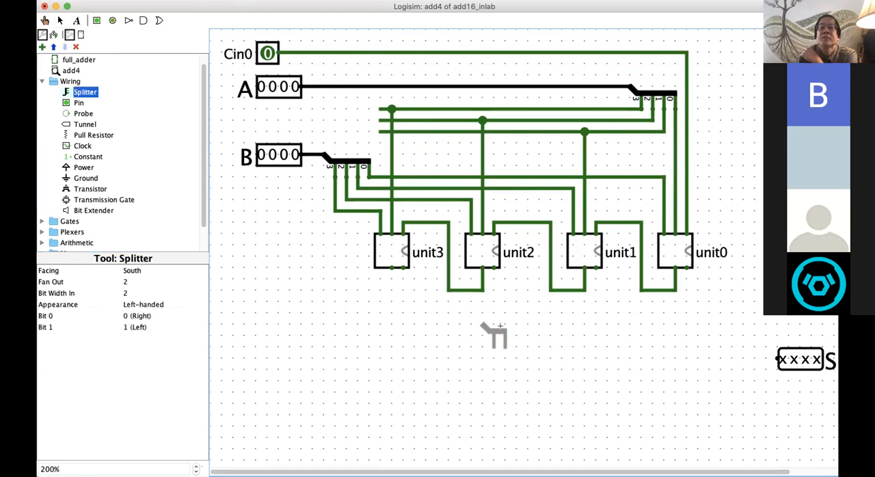
left_click(687, 335)
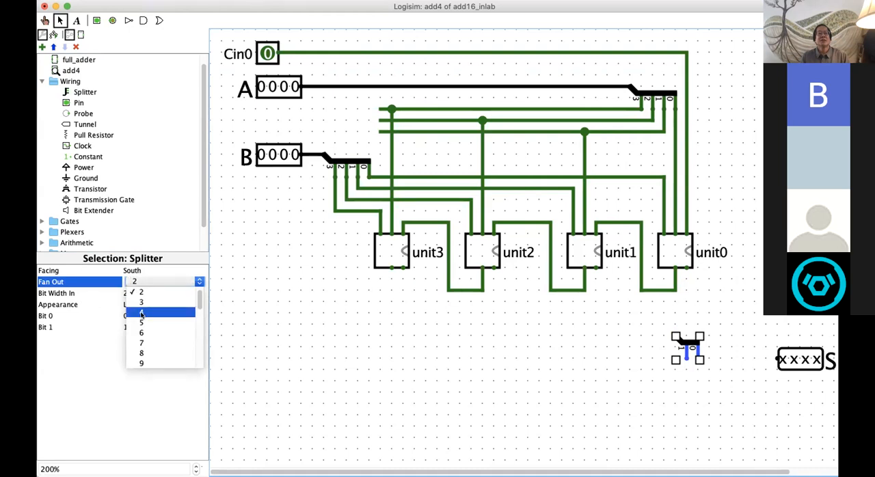
left_click(141, 311)
left_click(133, 293)
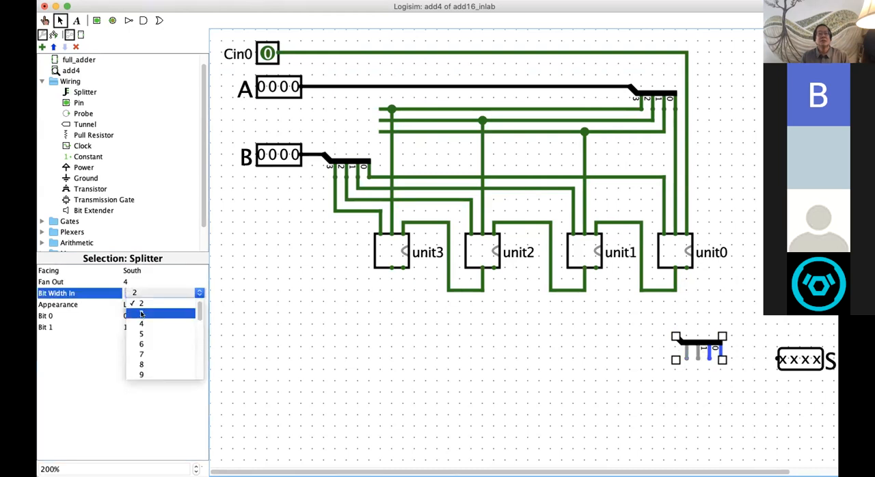
left_click(143, 323)
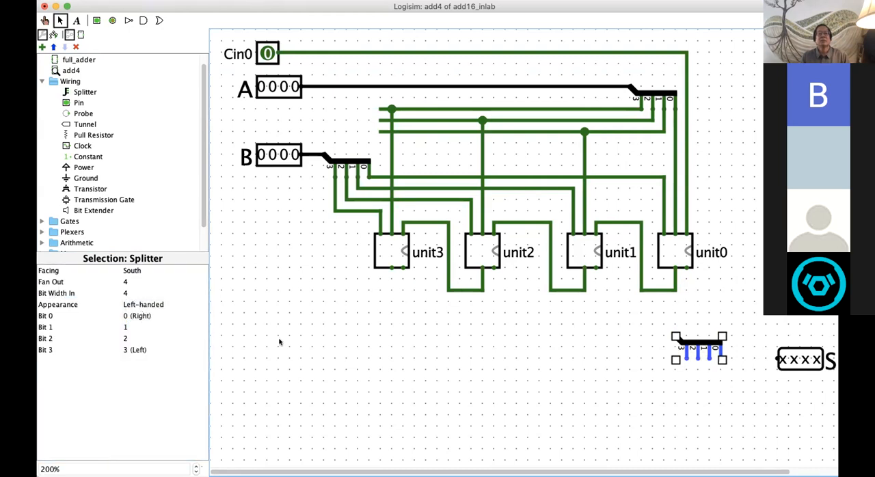
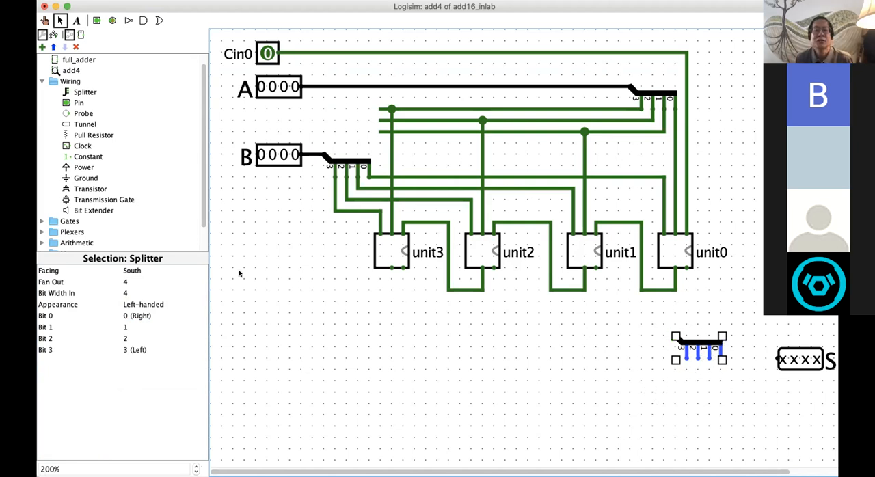
Step: Turn the splitter to face north, move it closer to output pin S, and wire its combined end to S
left_click(139, 270)
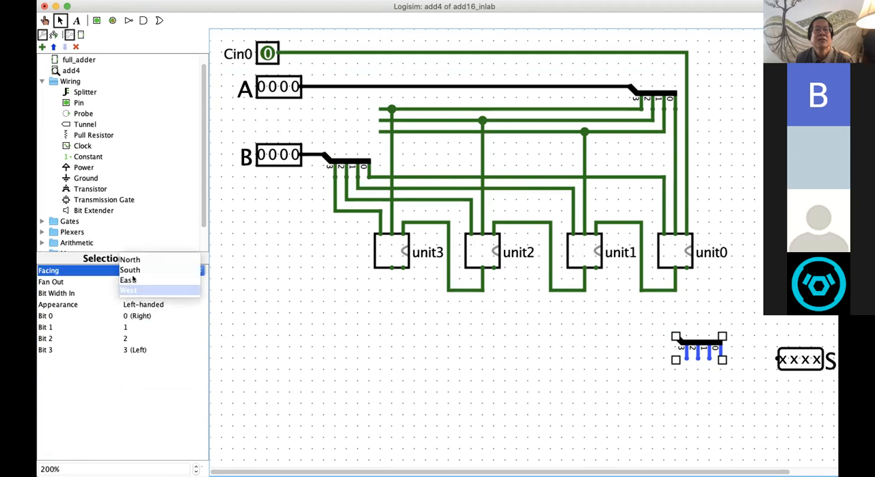
left_click(143, 260)
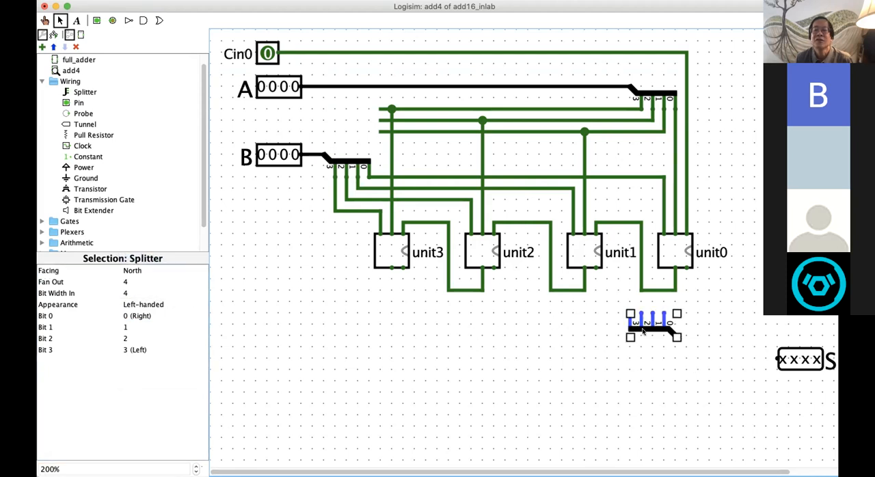
left_click_drag(655, 327, 712, 351)
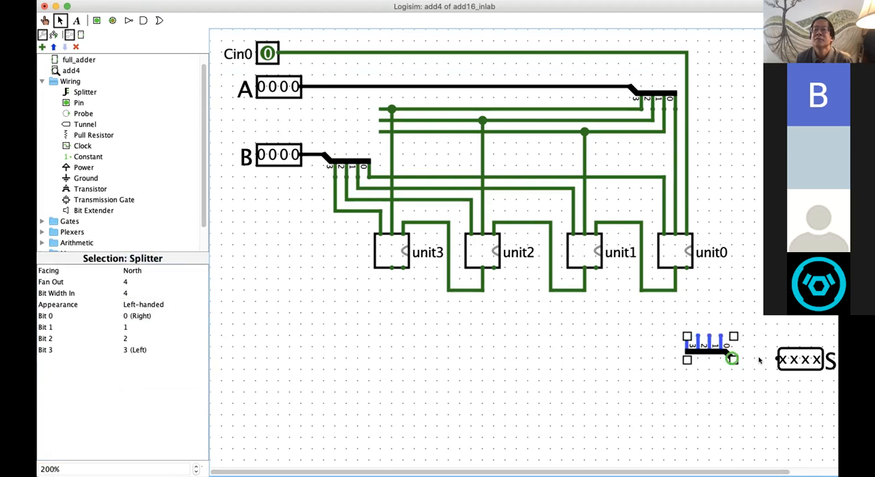
left_click_drag(776, 358, 734, 358)
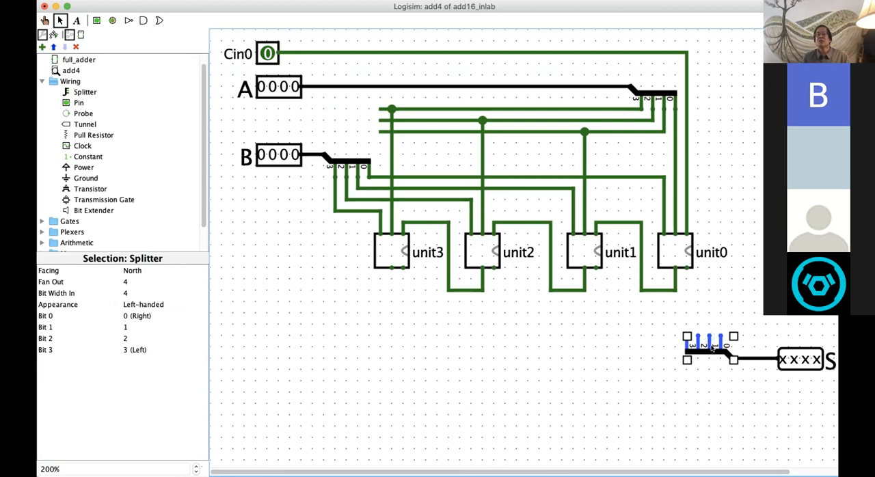
Step: Align the splitter's bit 0 under unit0's sum output and wire the sum outputs of unit0 through unit3 to bits 0 through 3
left_click_drag(705, 340, 679, 350)
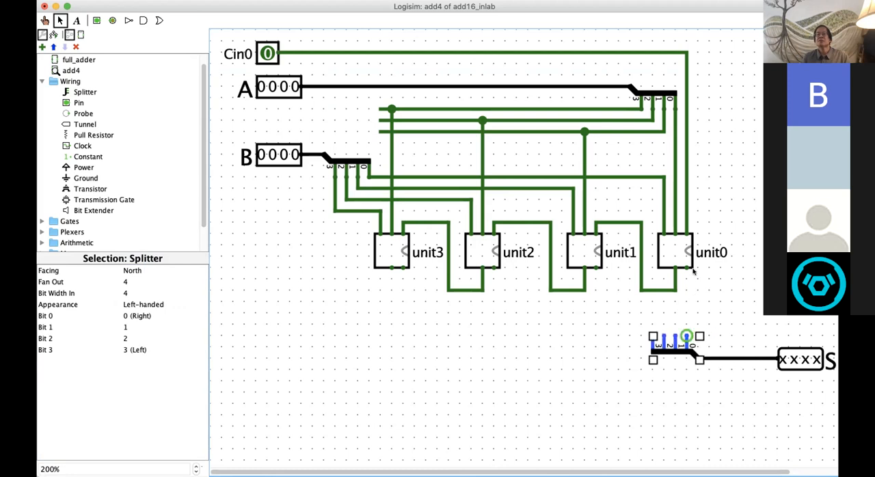
left_click_drag(686, 269, 686, 339)
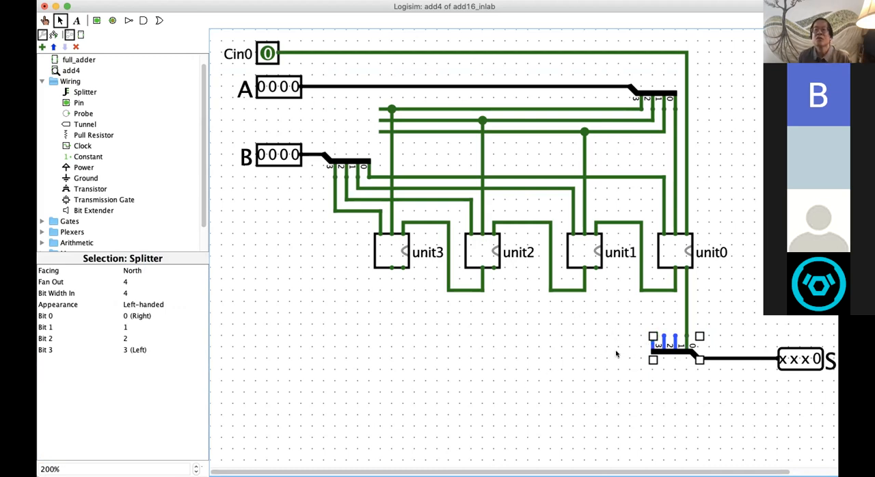
mouse_move(650, 336)
left_mouse_down()
mouse_move(397, 339)
mouse_move(402, 270)
left_mouse_up()
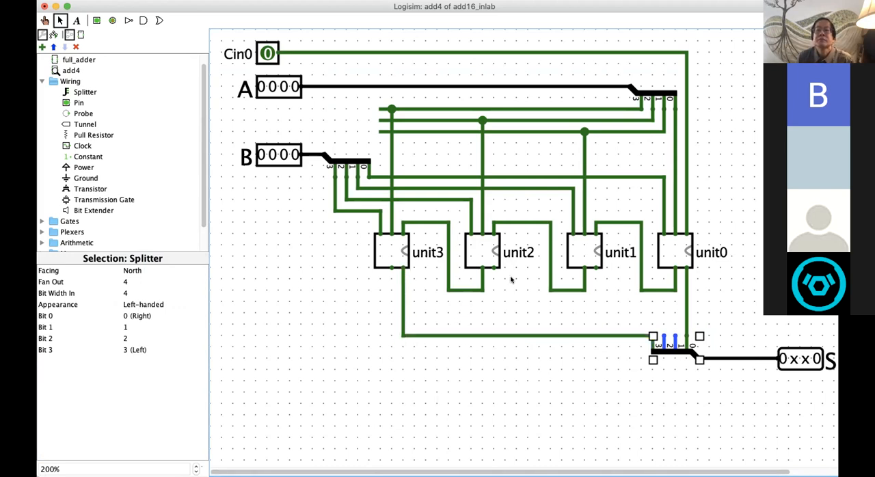
mouse_move(492, 277)
left_mouse_down()
mouse_move(492, 323)
mouse_move(640, 317)
mouse_move(664, 324)
mouse_move(665, 336)
left_mouse_up()
left_click_drag(595, 269, 675, 336)
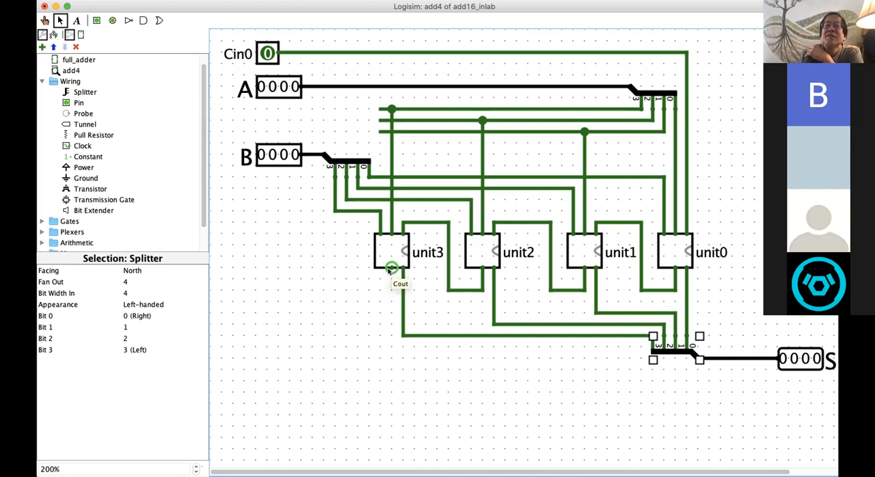
Step: Run a wire from unit3's Cout output down and across to below output pin S, and place a pin at its end
left_click_drag(390, 269, 801, 392)
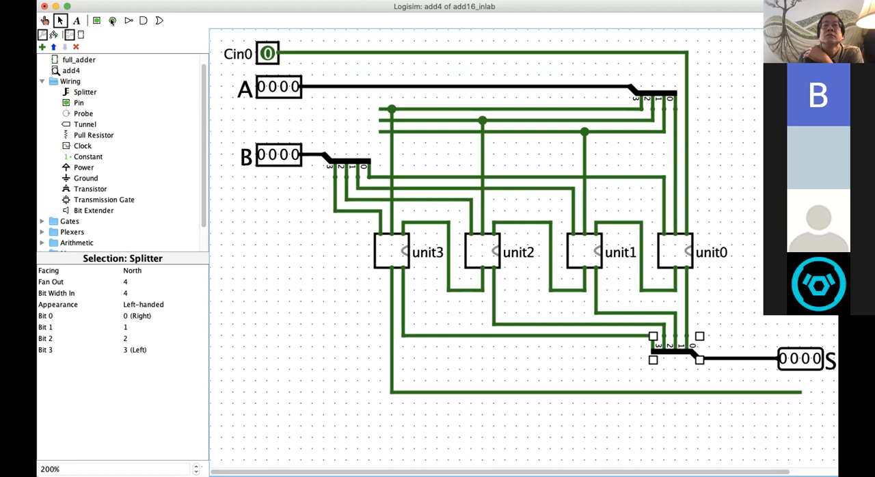
left_click(112, 20)
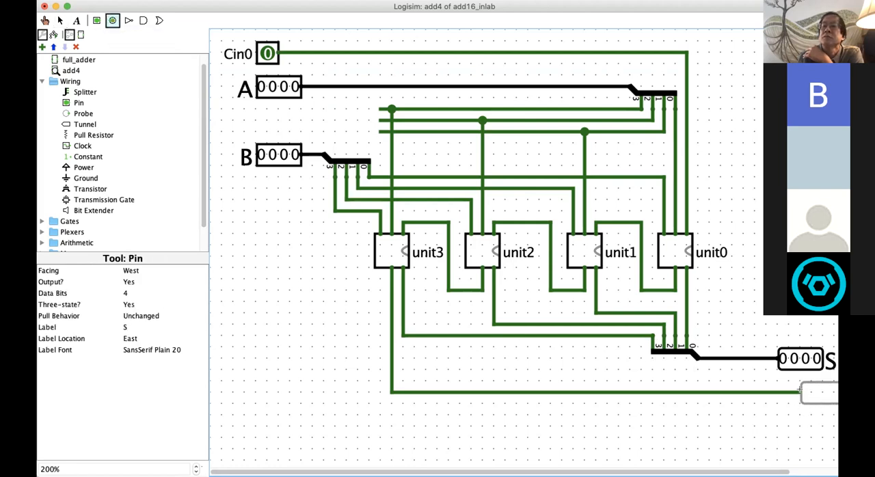
left_click(800, 392)
Step: Configure the new pin below S as an output with 1 data bit and label it Cout3
left_click(132, 283)
left_click(143, 288)
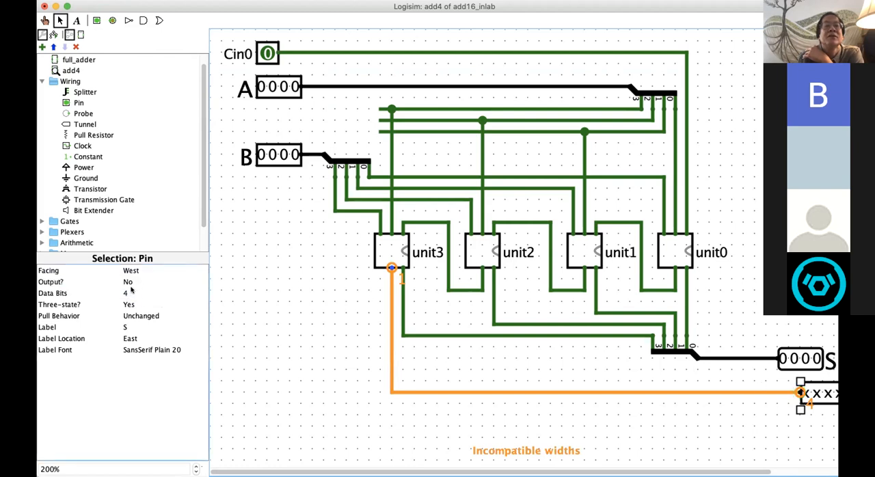
left_click(127, 281)
left_click(128, 271)
left_click(128, 293)
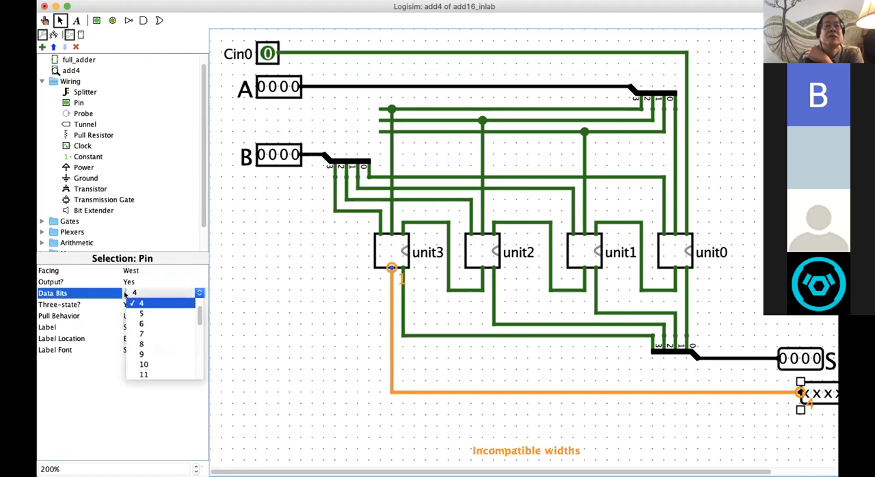
scroll(137, 322, "up", 3)
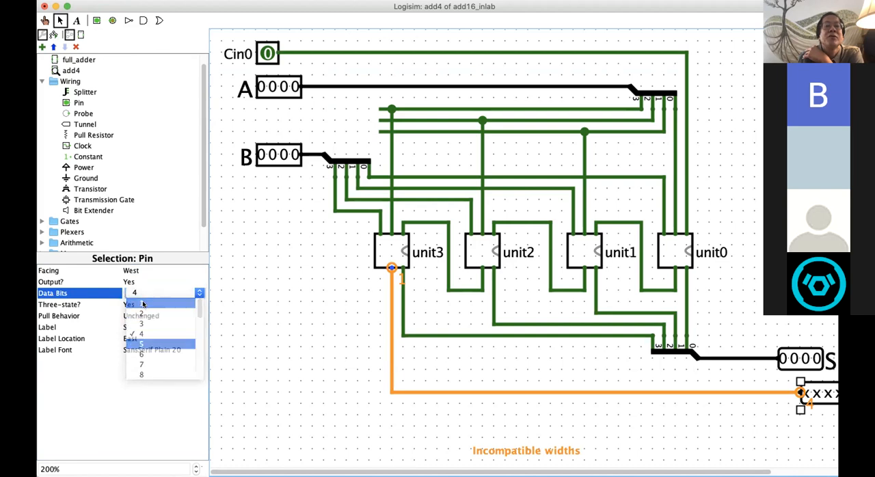
left_click(143, 304)
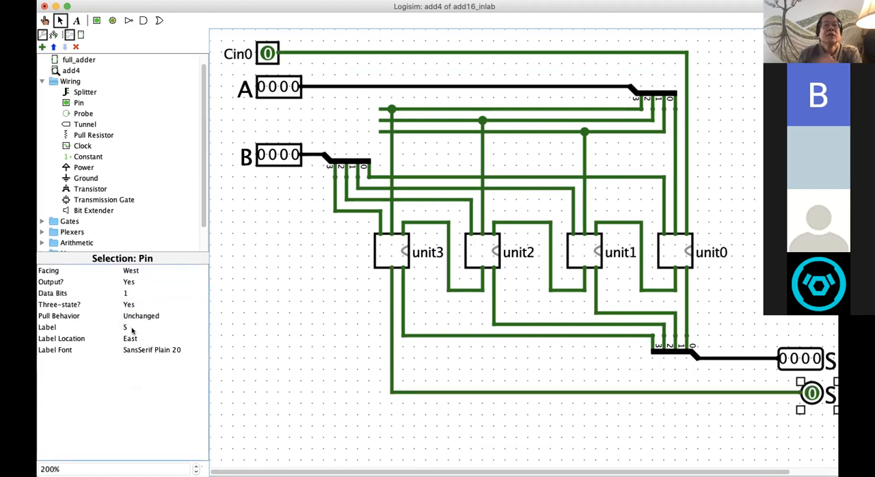
left_click(125, 327)
type("Cout3")
key("Return")
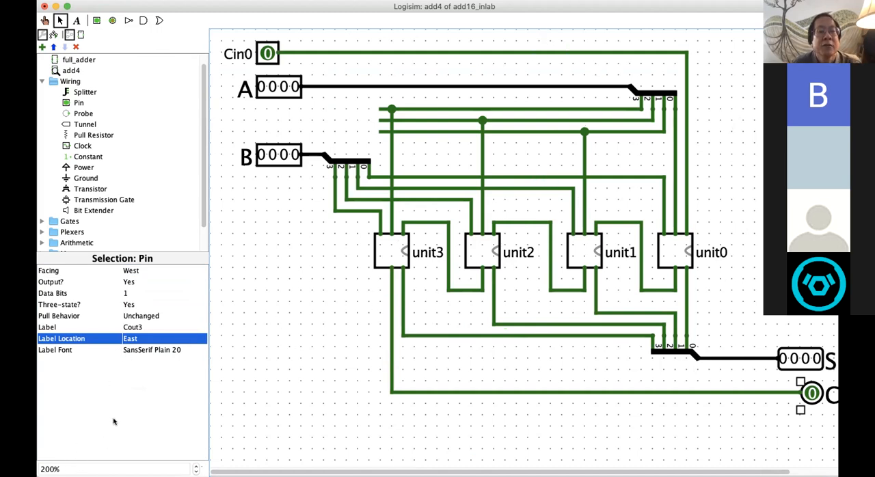
Step: Test the adder's carry-in by poking Cin0 to 1 and back to 0
left_click(195, 464)
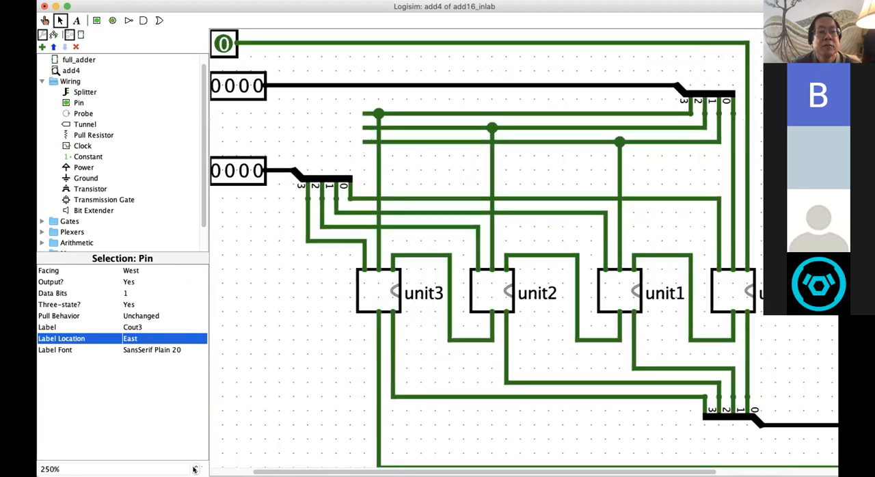
left_click(194, 470)
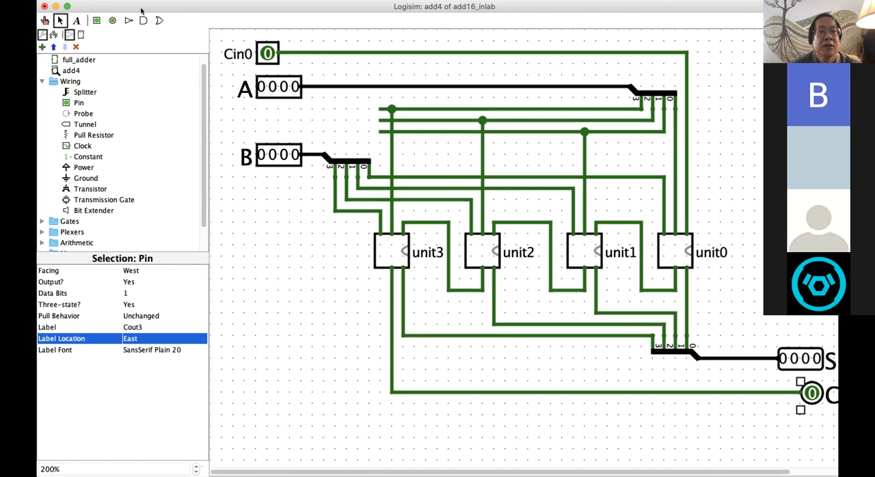
left_click(194, 470)
left_click(195, 470)
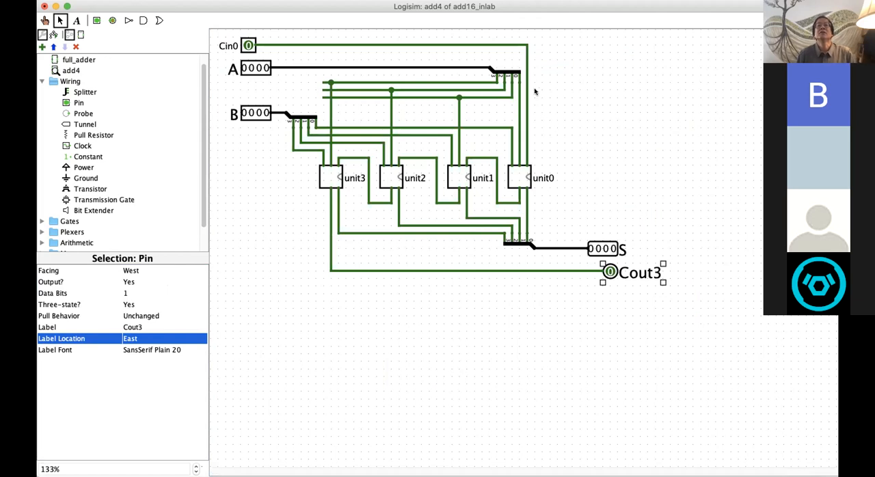
left_click(378, 361)
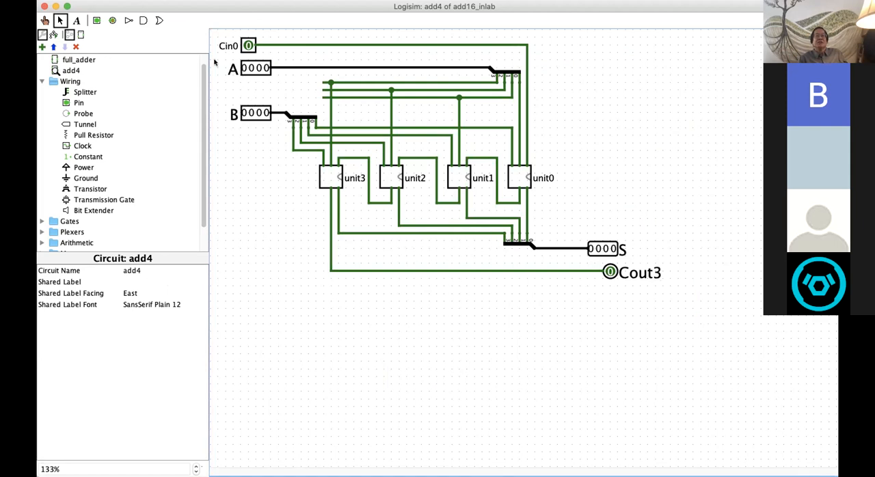
left_click(44, 21)
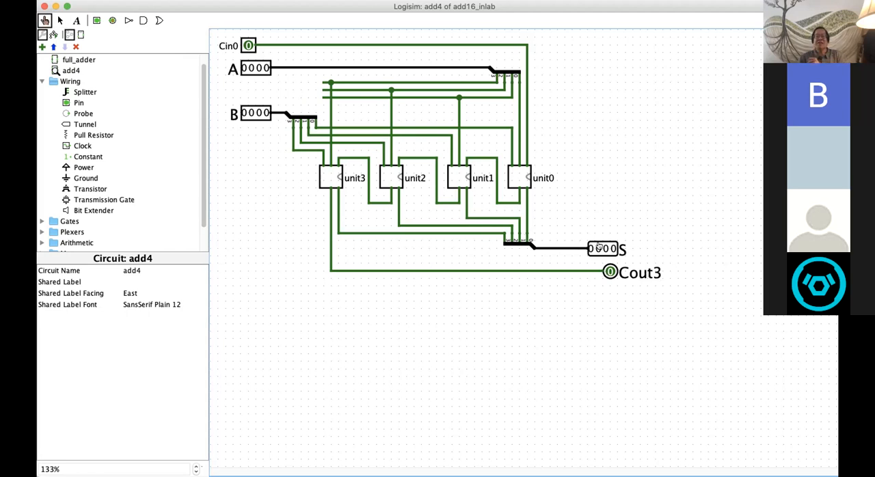
left_click(244, 44)
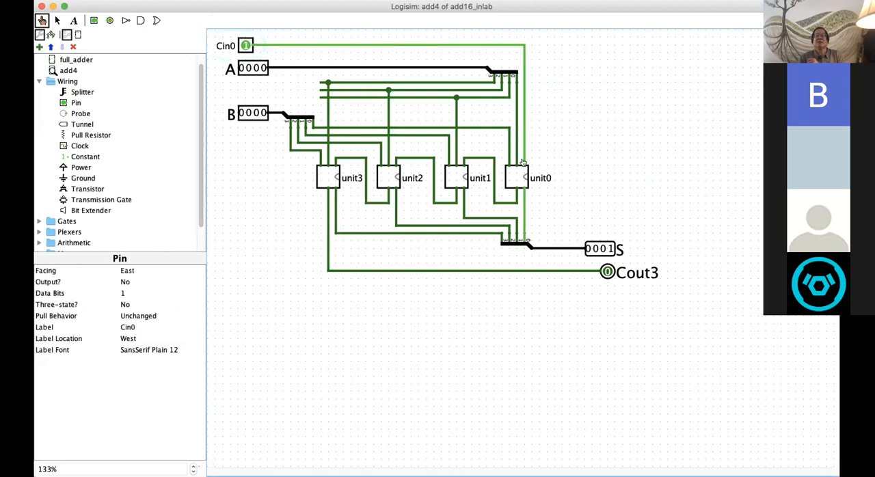
left_click(244, 44)
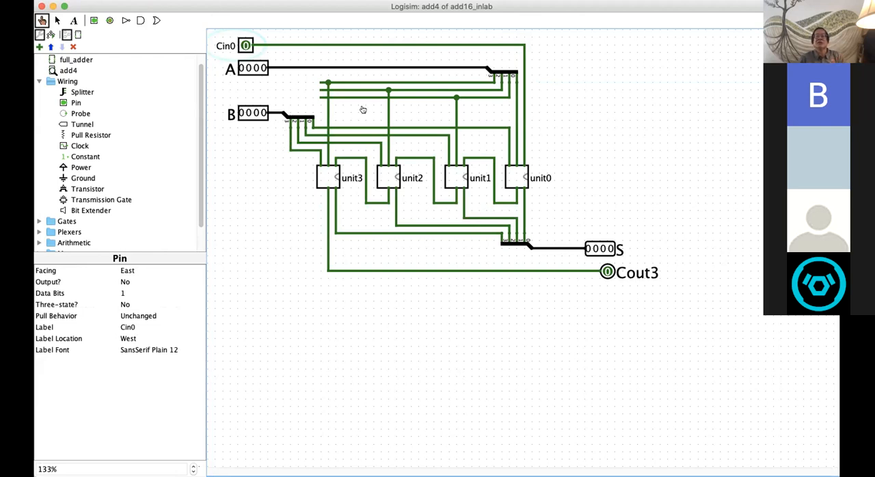
Step: Test the adder with inputs A and B both at 0001, and with A changed to 0111
left_click(261, 66)
left_click(260, 112)
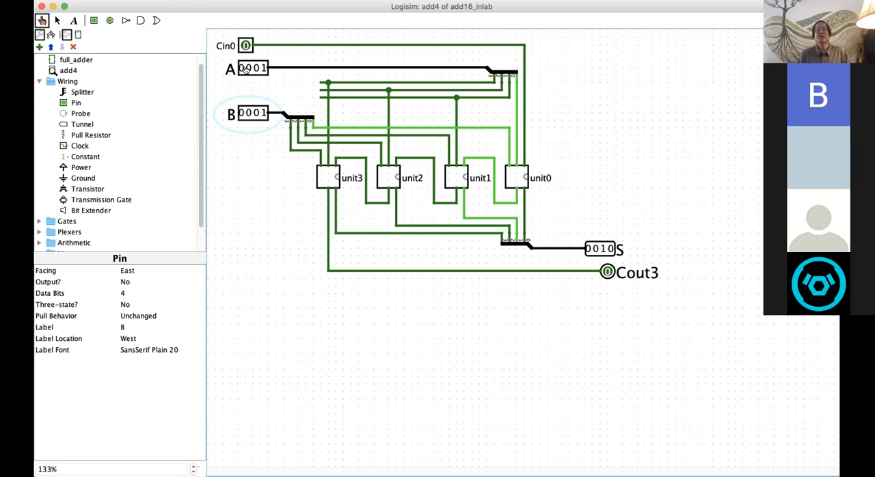
left_click(247, 68)
left_click(254, 68)
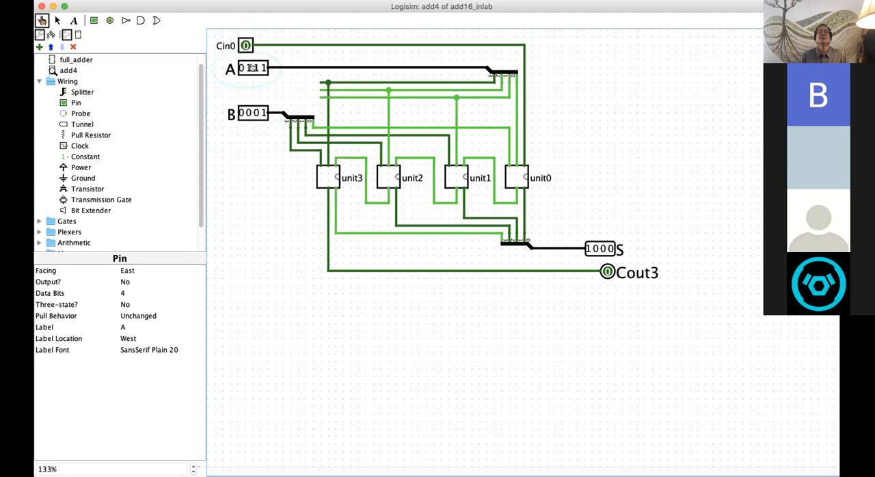
Step: Keep A at 0111 and test input B at 1001, 1000, 1001 again and finally 1010
left_click(242, 112)
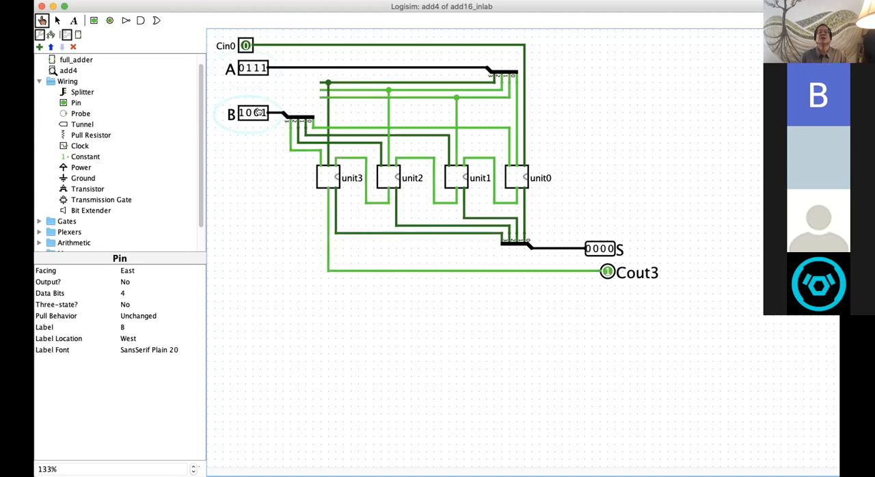
left_click(259, 112)
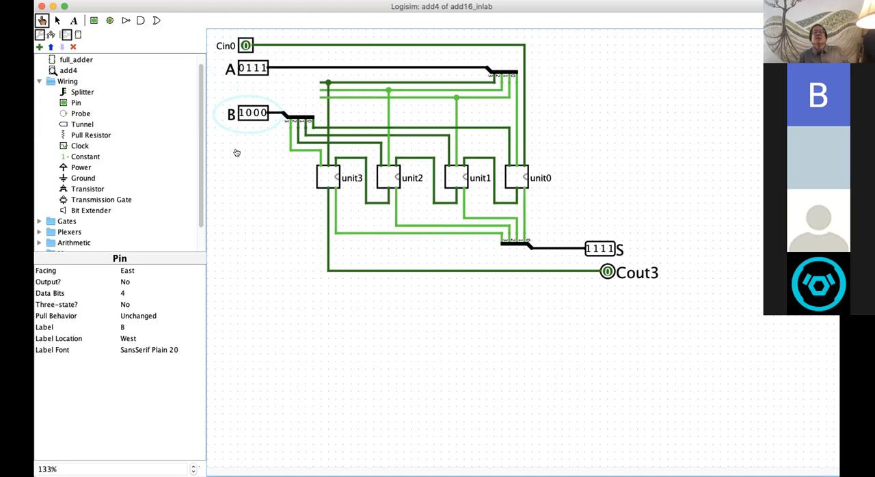
left_click(261, 114)
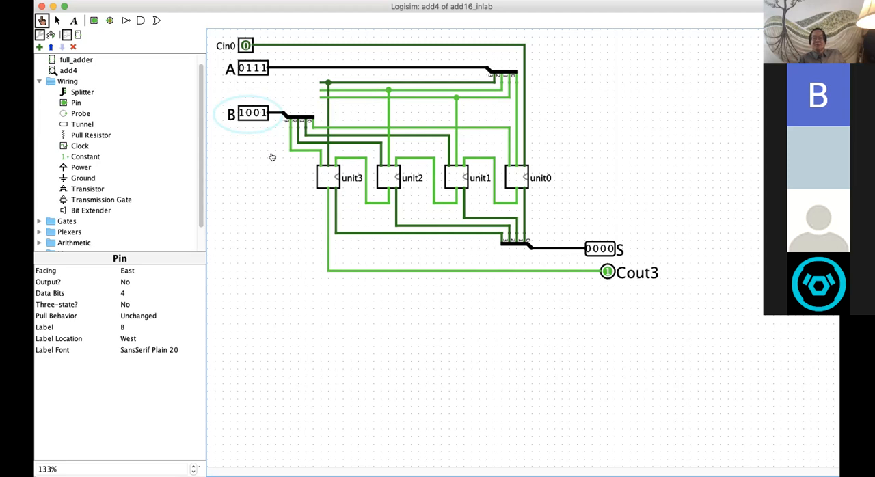
left_click(254, 112)
left_click(261, 112)
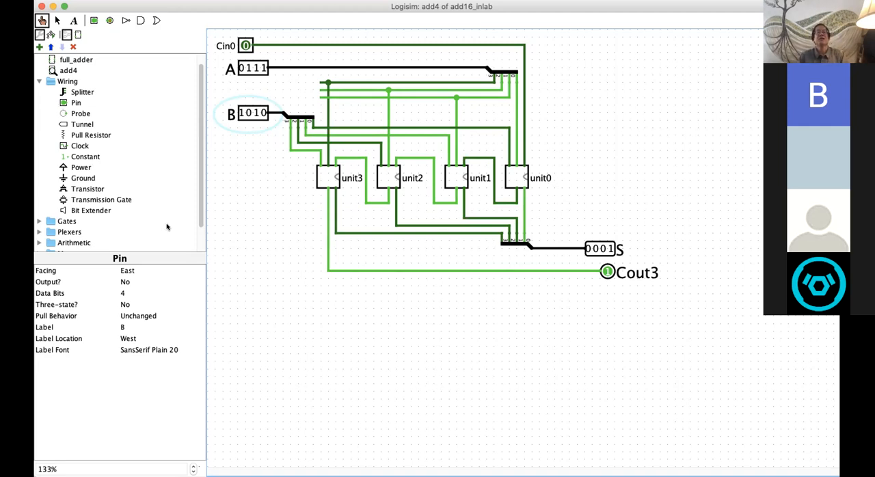
Step: View the full_adder subcircuit and return to the add4 circuit
double_click(66, 60)
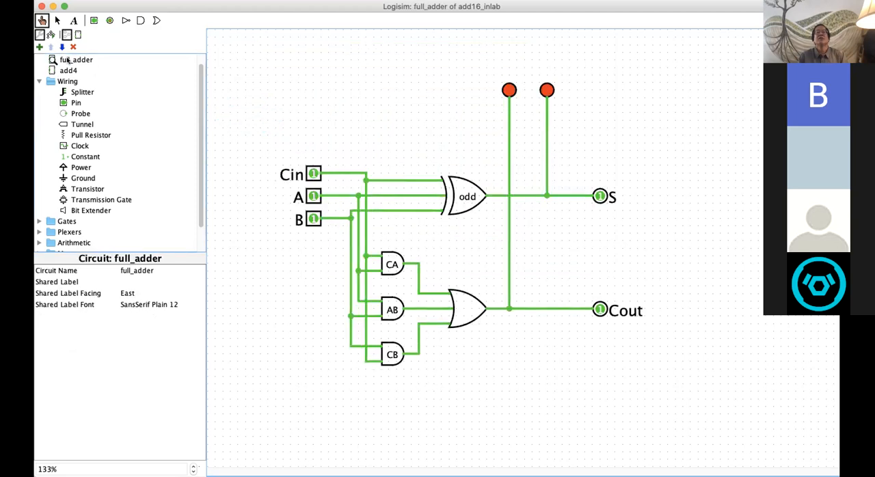
left_click(67, 70)
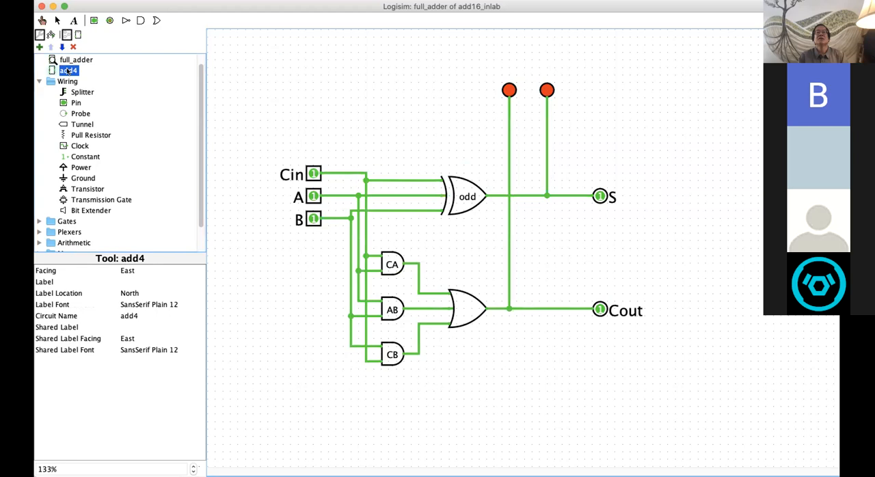
double_click(68, 71)
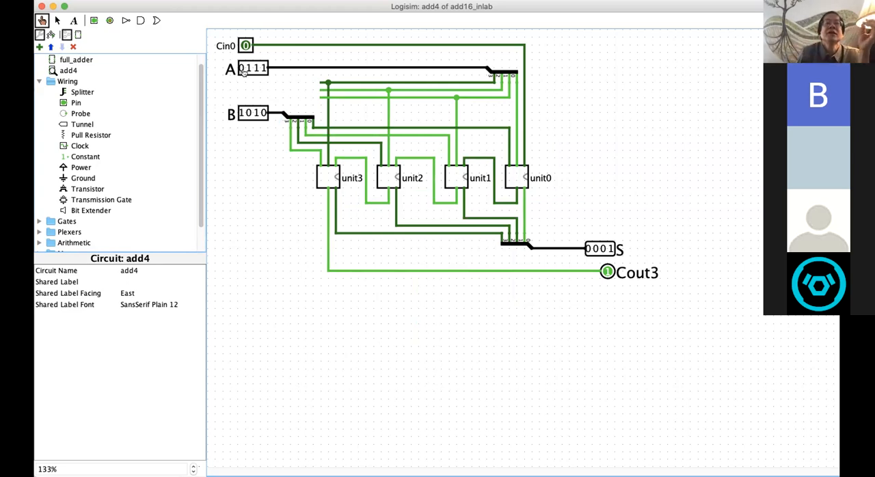
Step: Inspect the attributes of input pin A and output pin S in add4, leaving nothing selected
left_click(58, 21)
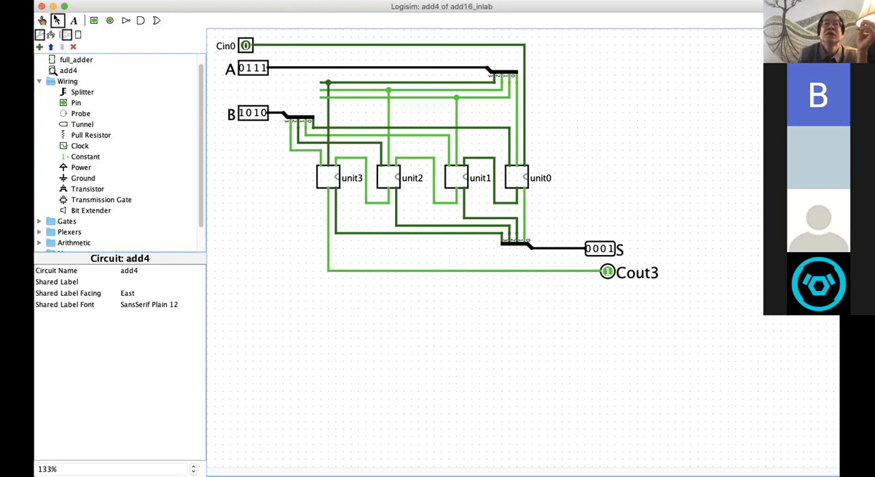
left_click(251, 76)
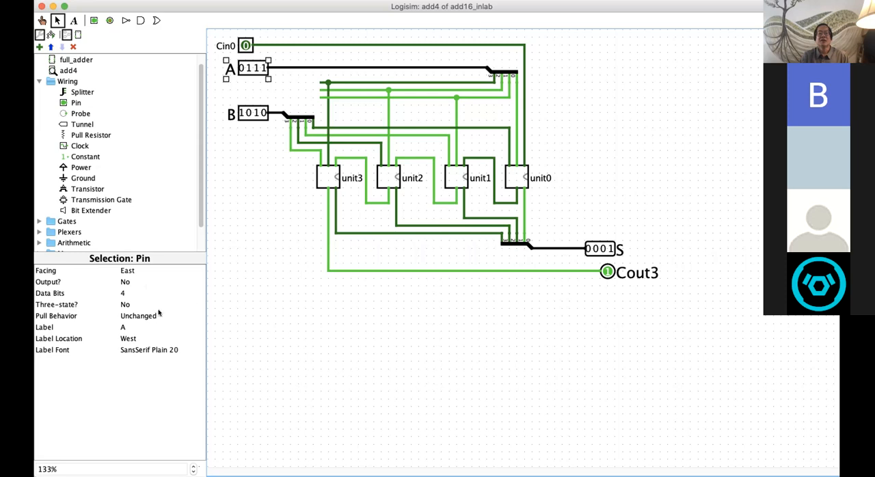
left_click(362, 349)
left_click(592, 250)
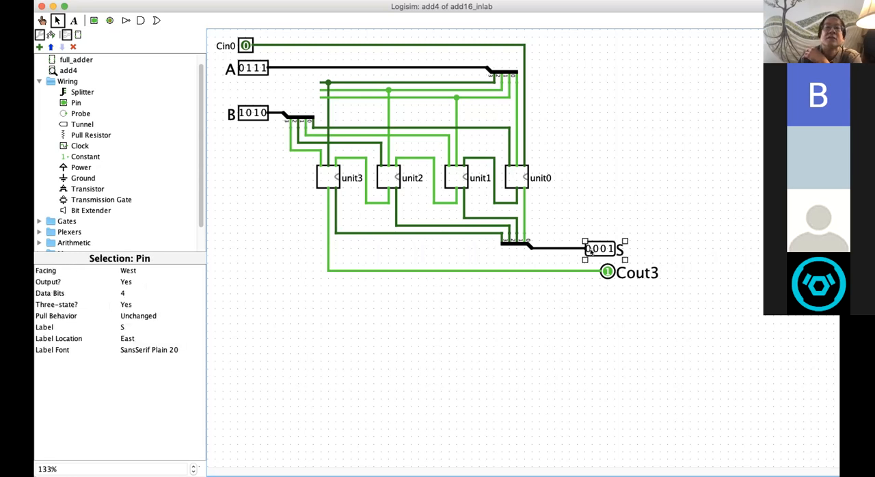
left_click(499, 389)
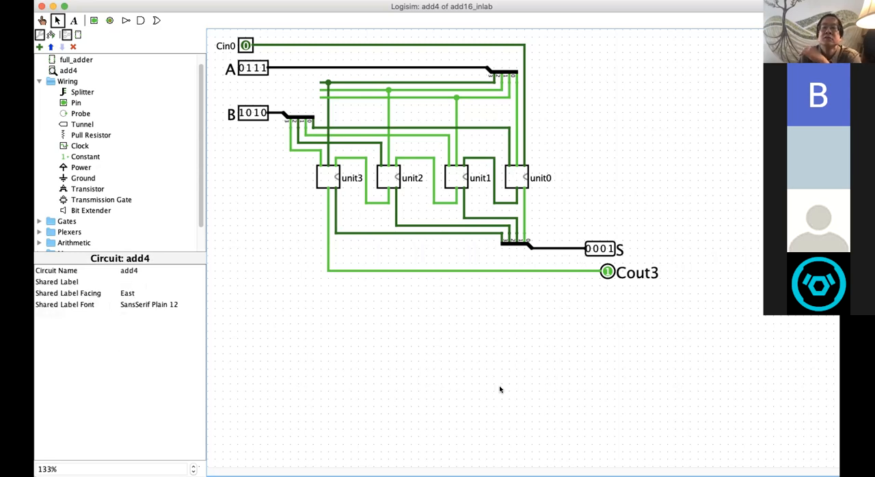
Step: Check the attributes of output pins S and Cout3, set Three-state of pin S to No, and clear the selection
left_click(602, 248)
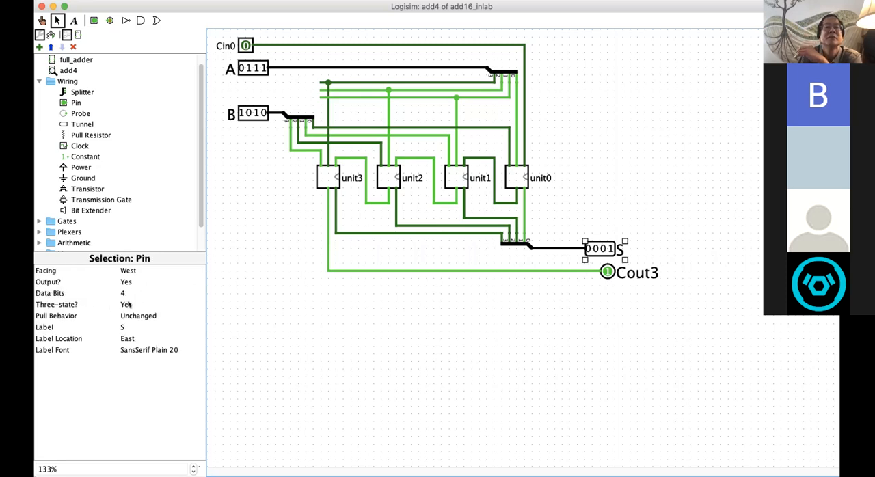
left_click(611, 270)
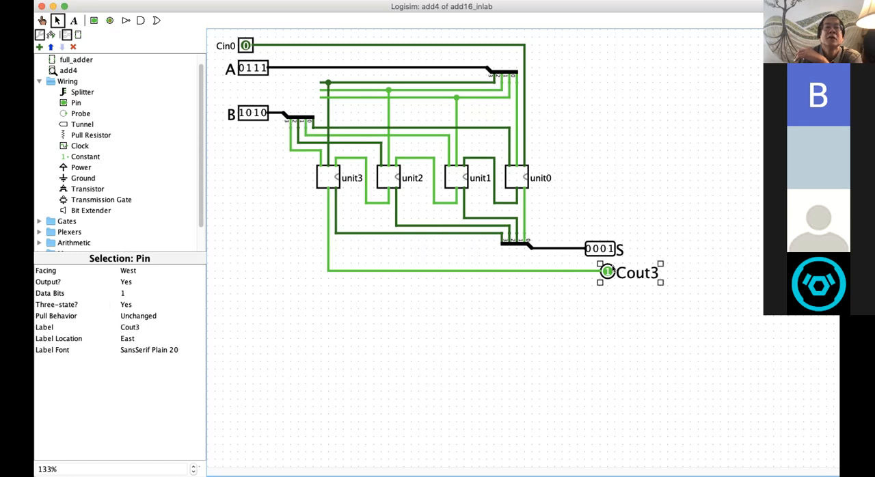
left_click(587, 247)
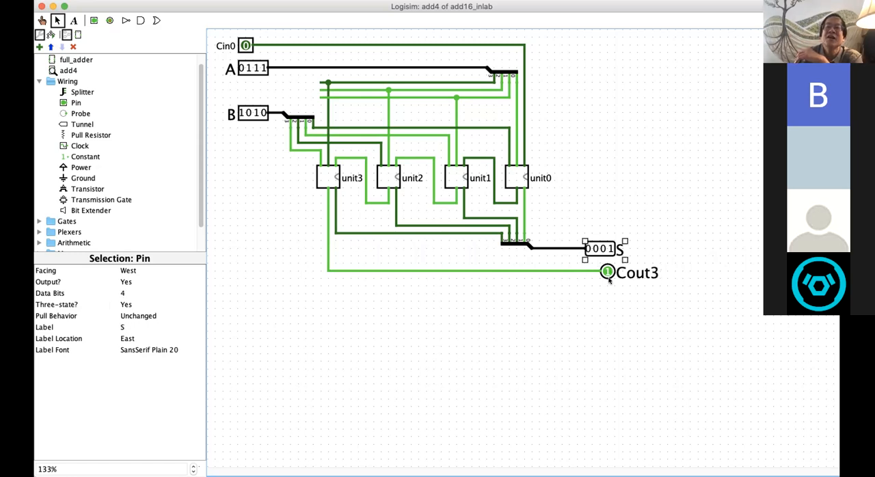
left_click(129, 305)
left_click(128, 305)
left_click(128, 313)
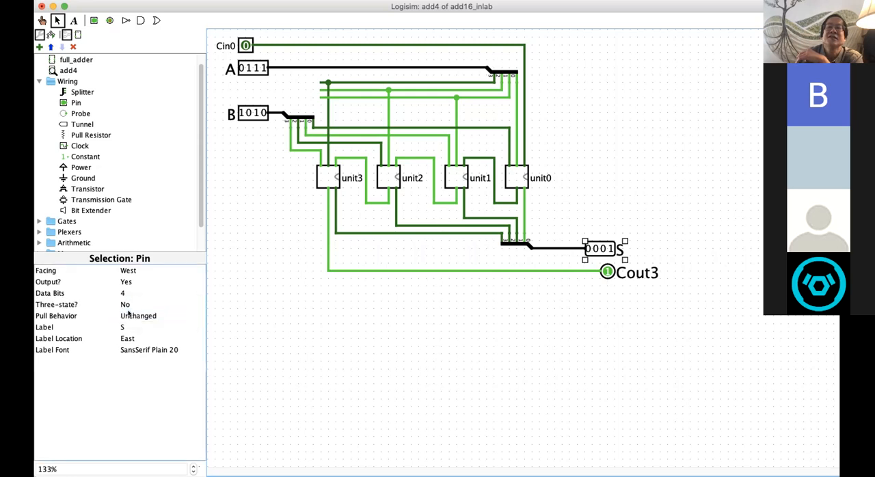
left_click(126, 305)
left_click(127, 305)
left_click(186, 307)
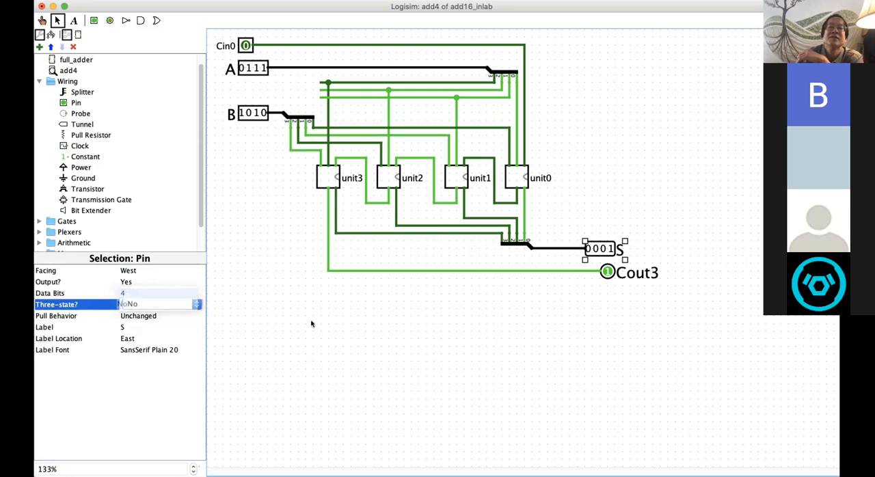
left_click(544, 299)
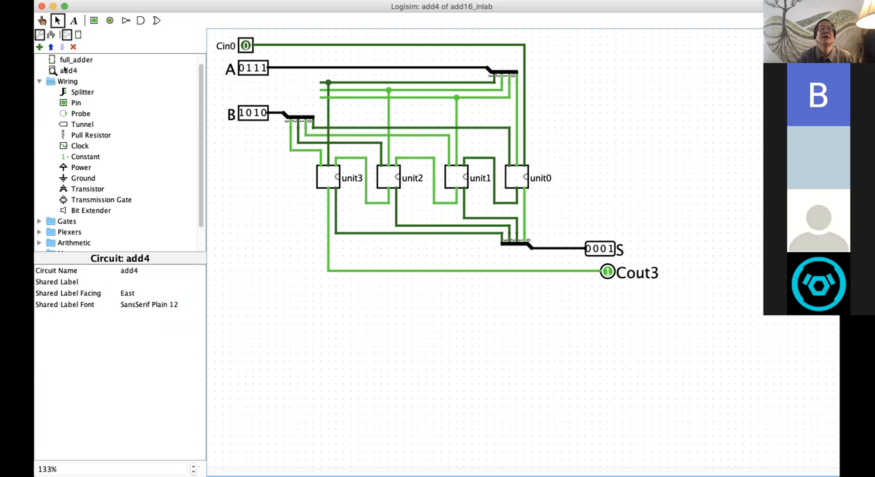
Step: Add a new circuit named add16 to the add16_inlab project and set it as the main circuit
scroll(99, 246, "up", 1)
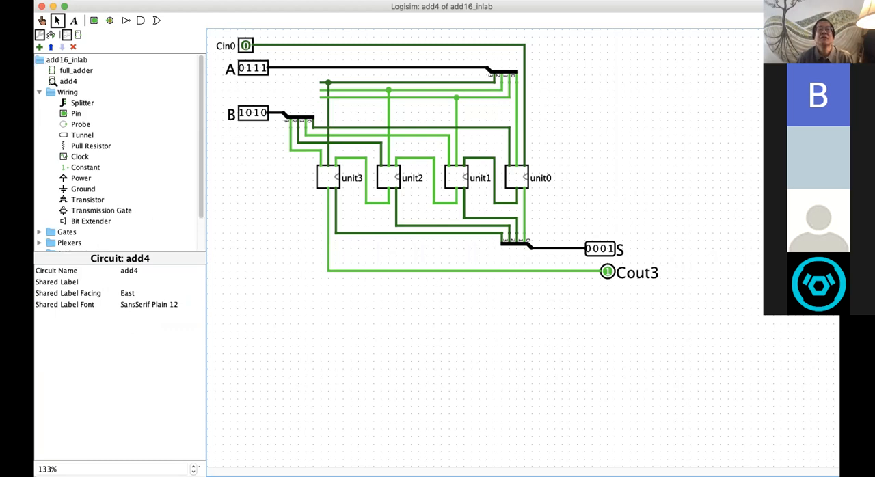
right_click(68, 81)
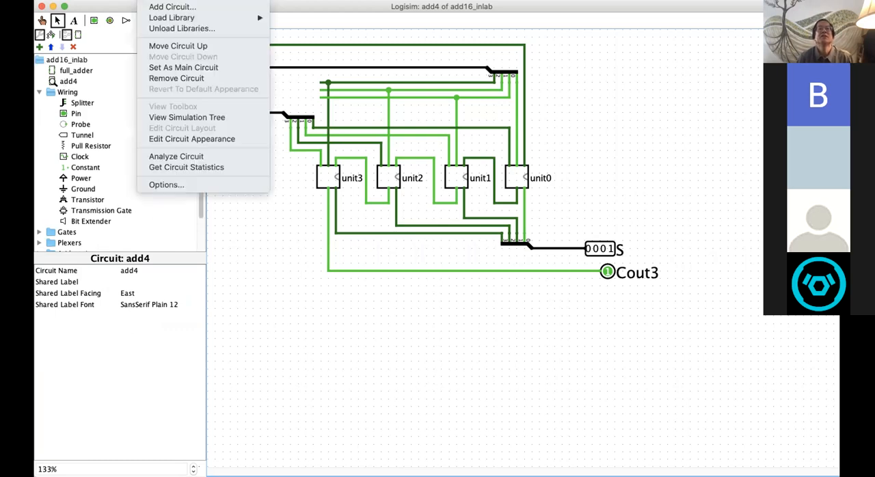
left_click(165, 7)
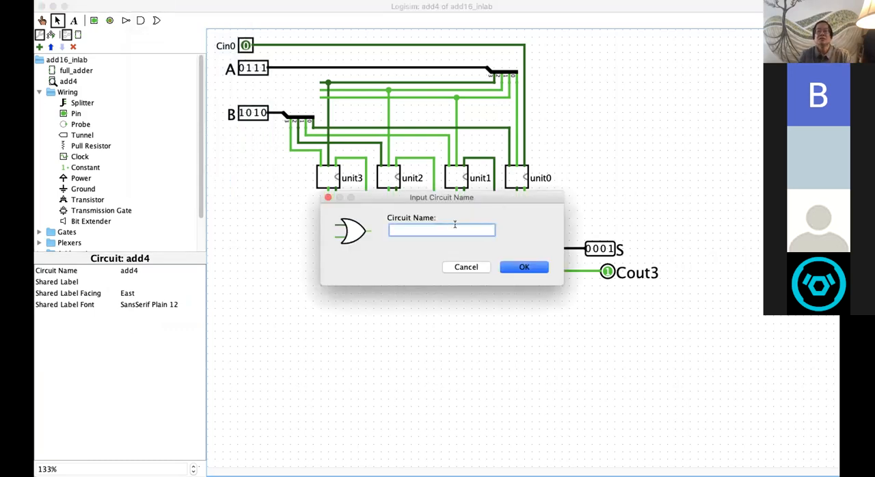
type("add")
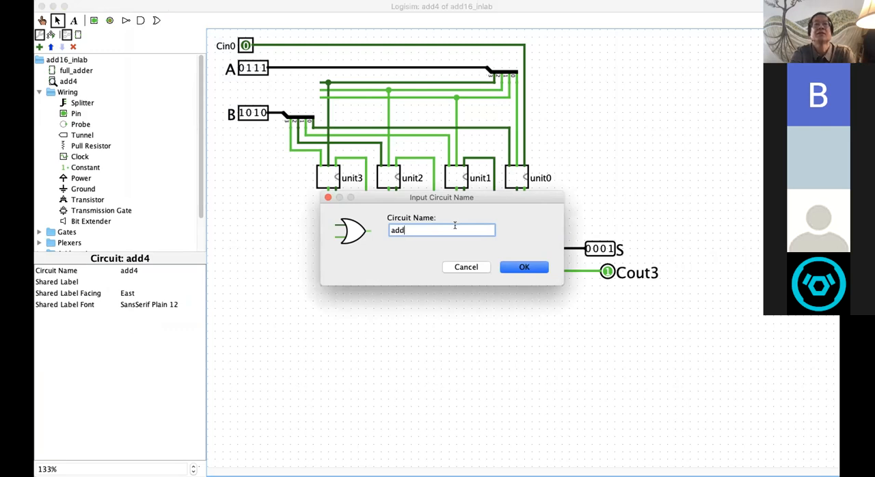
type("16")
key("Return")
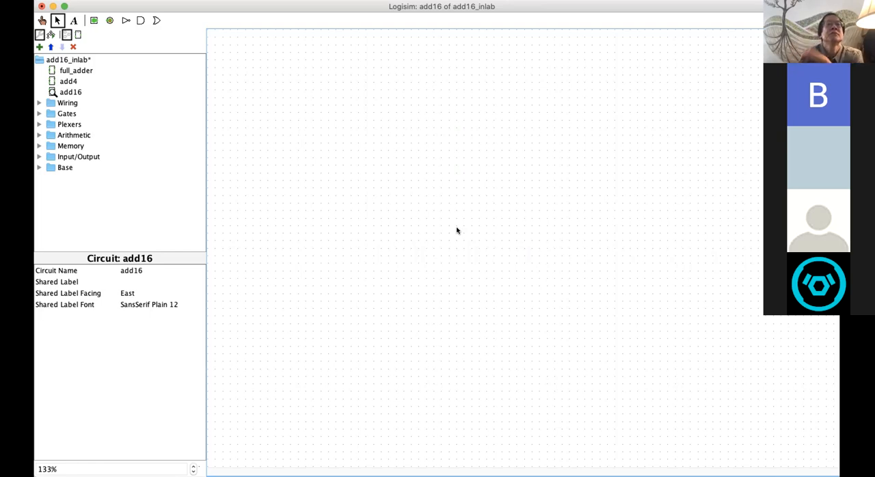
right_click(75, 91)
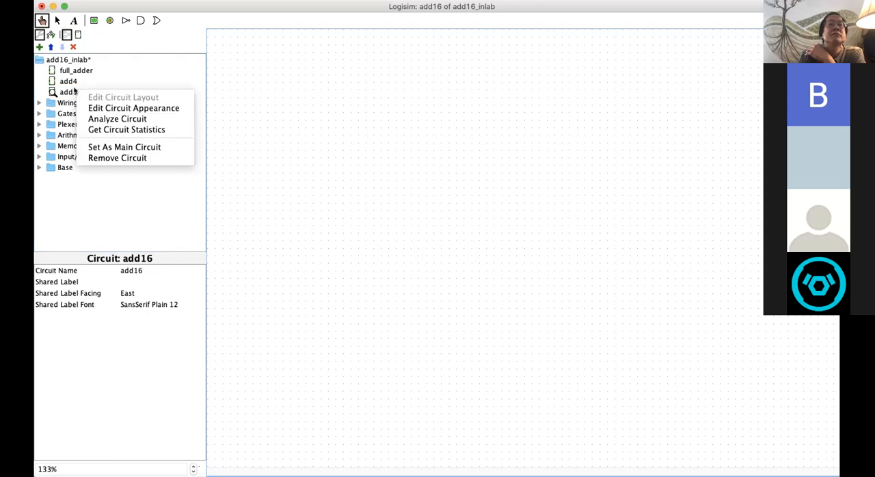
left_click(101, 145)
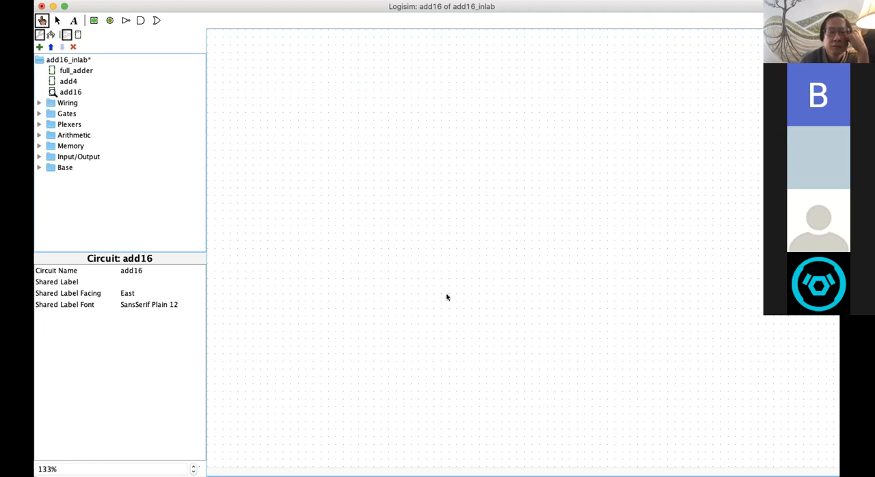
Step: Open the add4 circuit and set input A to 0010 and input B to 0001
left_click(73, 81)
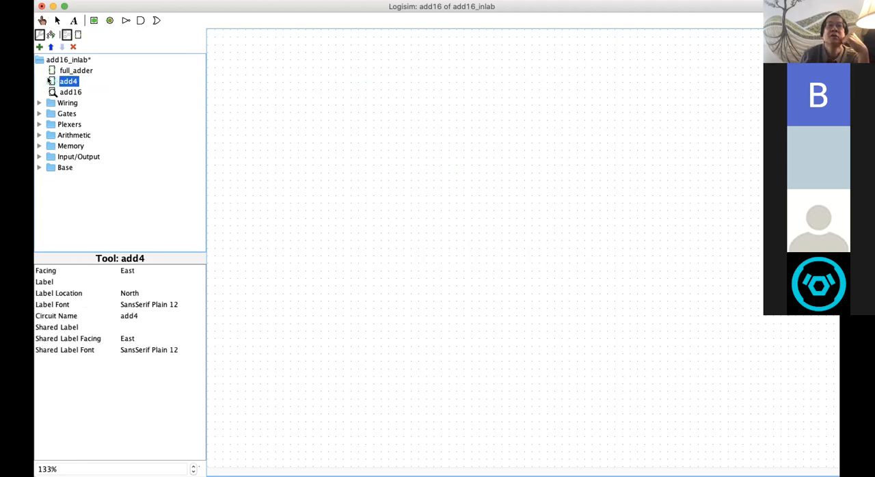
double_click(51, 82)
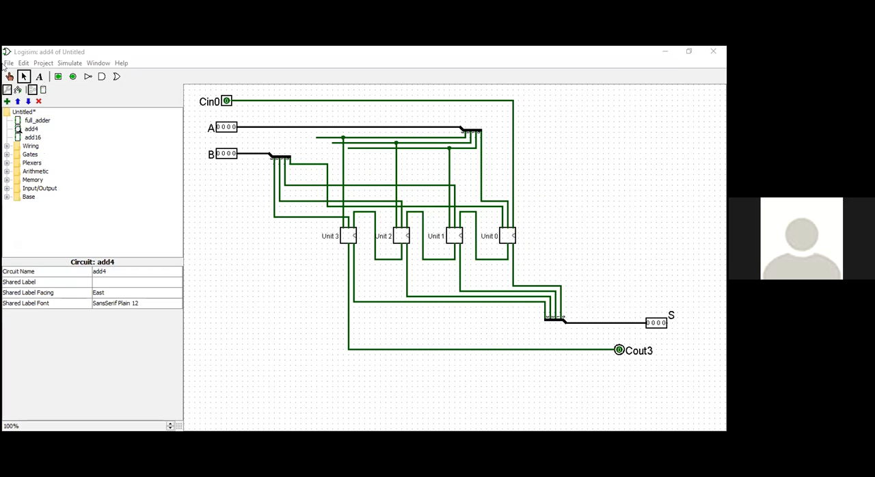
key("ctrl+1")
left_click(228, 128)
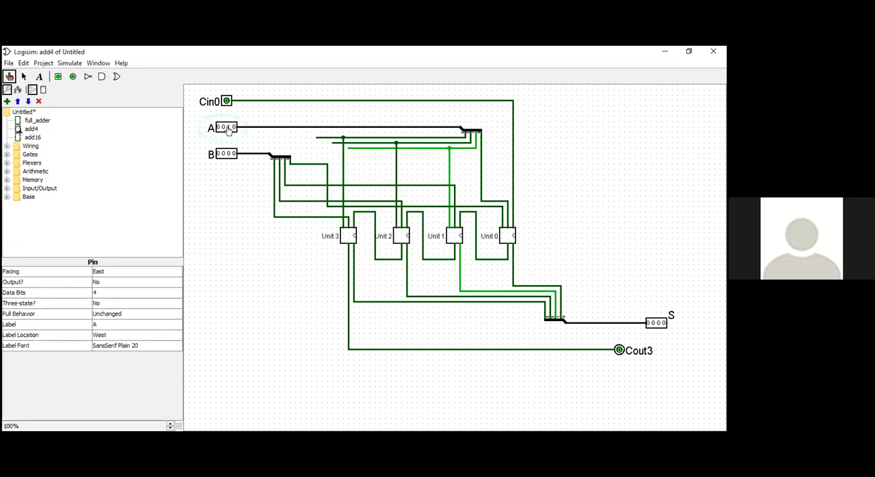
left_click(233, 153)
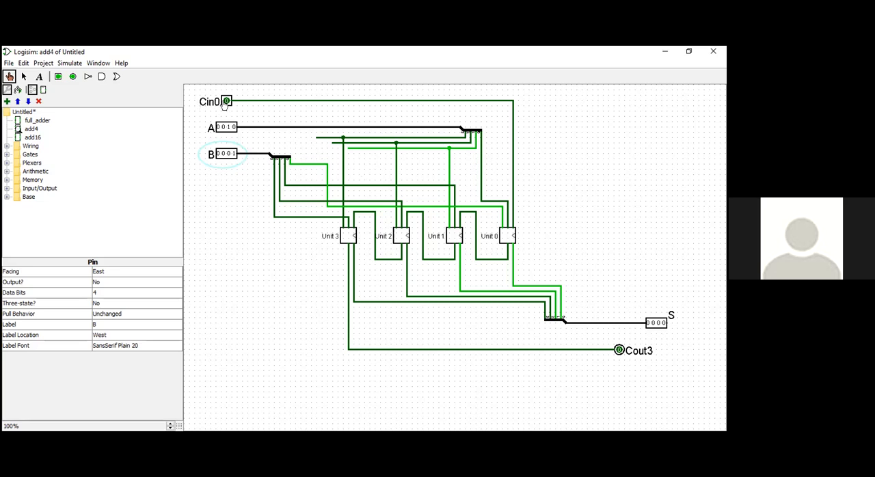
Step: Try toggling pin S to 0010 and change pin S into an output pin
left_click(658, 323)
left_click(22, 76)
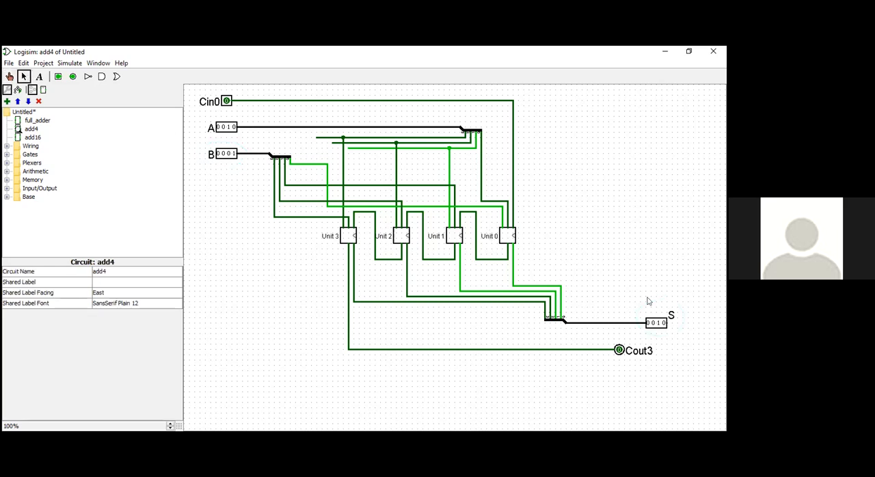
left_click(660, 326)
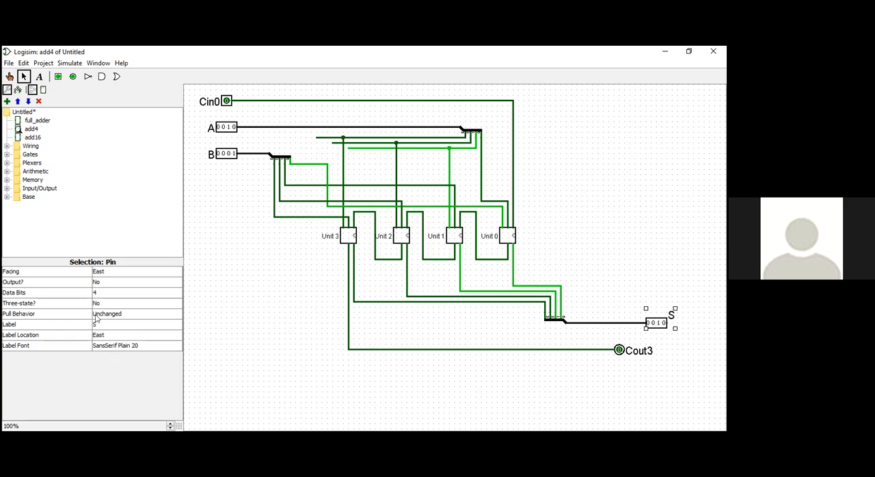
left_click(69, 281)
left_click(109, 281)
left_click(107, 292)
Step: Move pin S slightly to the right and the splitter feeding it slightly down, keeping both wired
mouse_move(659, 323)
left_mouse_down()
mouse_move(670, 321)
mouse_move(659, 325)
left_mouse_up()
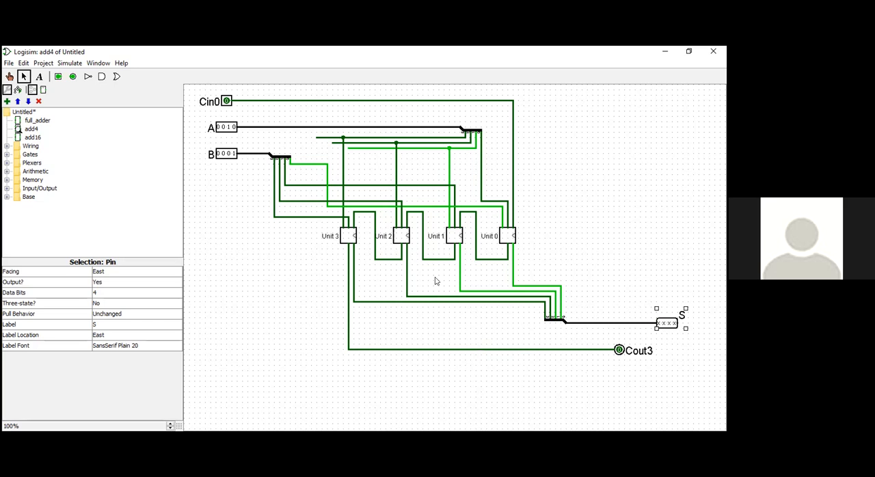
left_click(552, 318)
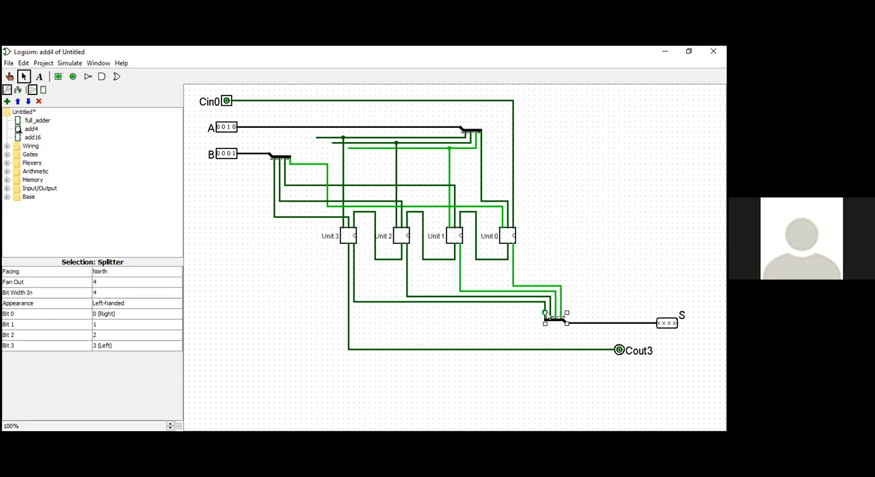
left_click_drag(551, 322, 553, 326)
Step: Set the facing of output pin S to West and reattach the pin to the end of the splitter's output wire
left_click(660, 323)
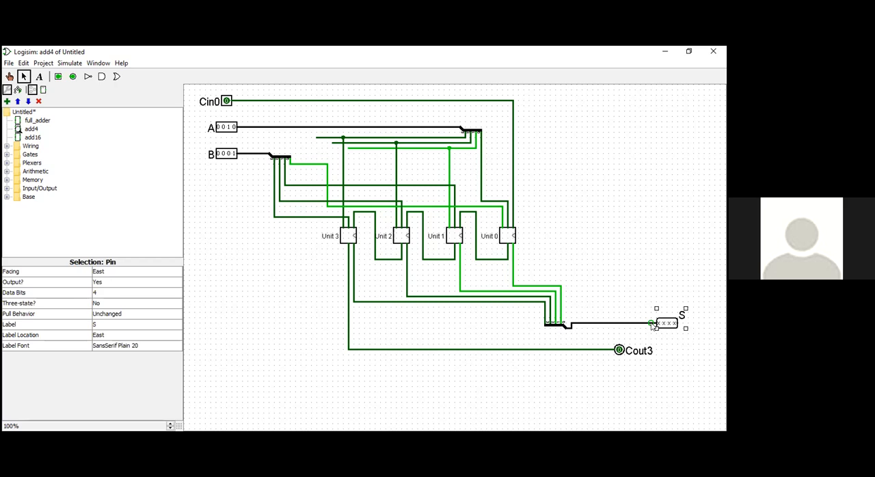
left_click(114, 273)
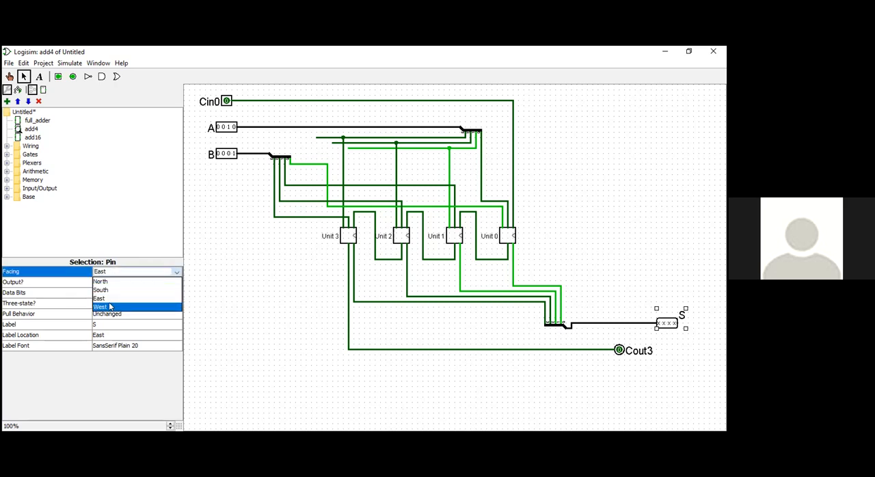
left_click(110, 306)
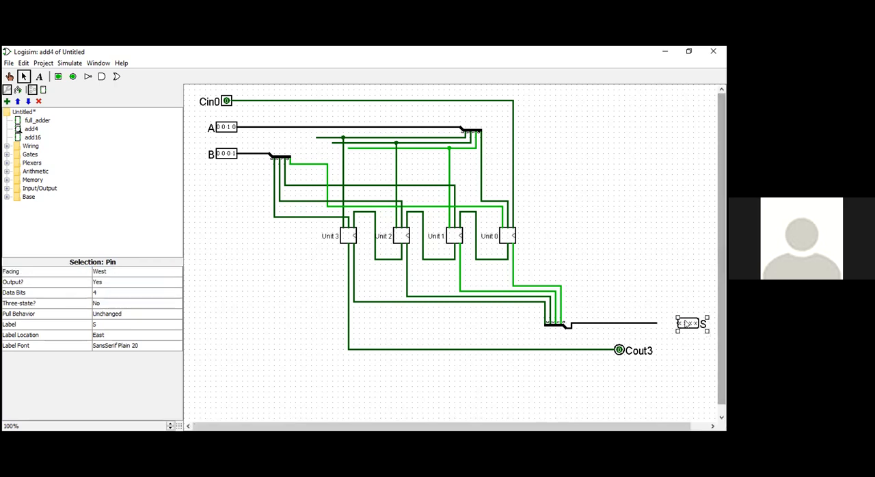
left_click_drag(683, 322, 672, 319)
left_click(658, 323)
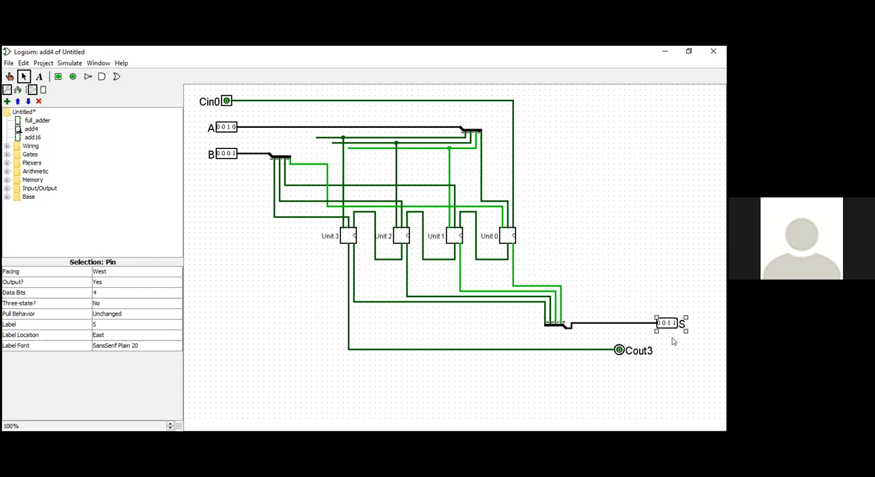
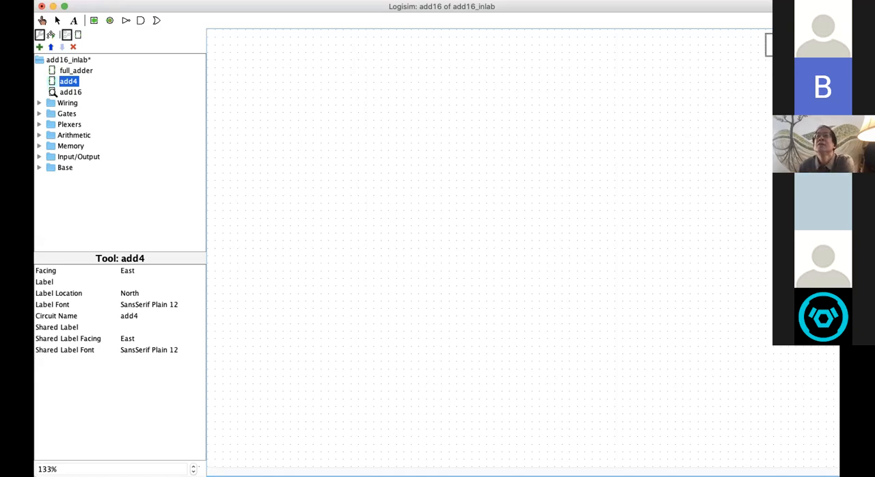
Step: Place an add4 subcircuit in the empty add16 circuit and move it right of the canvas centre
left_click(274, 170)
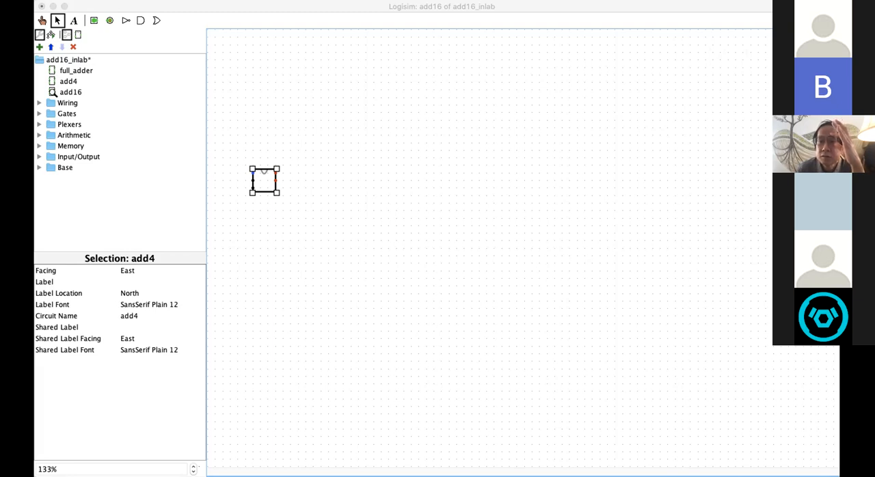
left_click(385, 78)
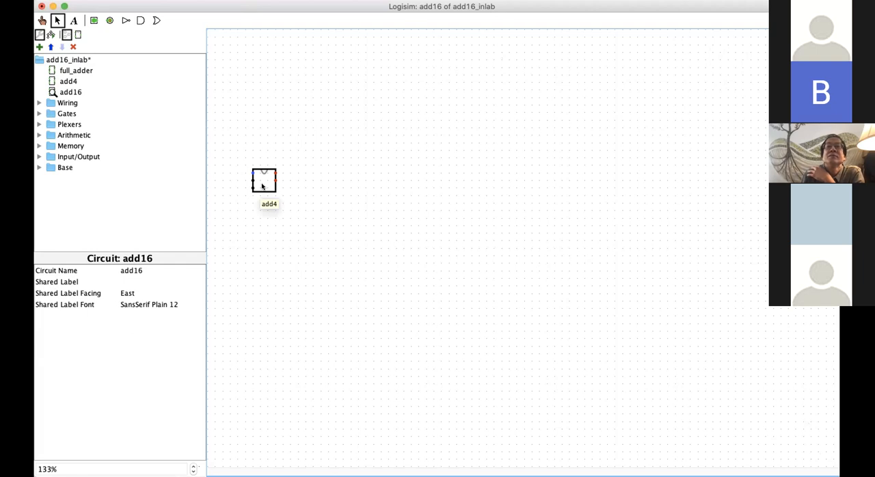
left_click_drag(262, 186, 435, 207)
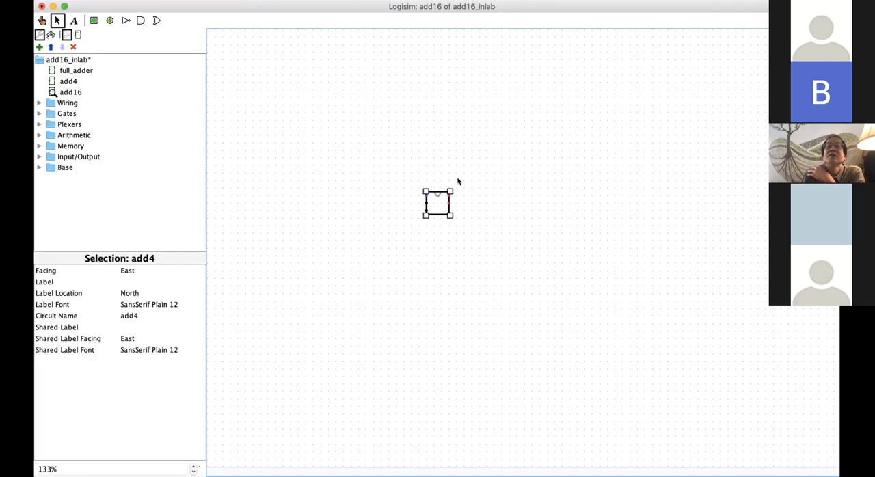
left_click_drag(430, 200, 503, 197)
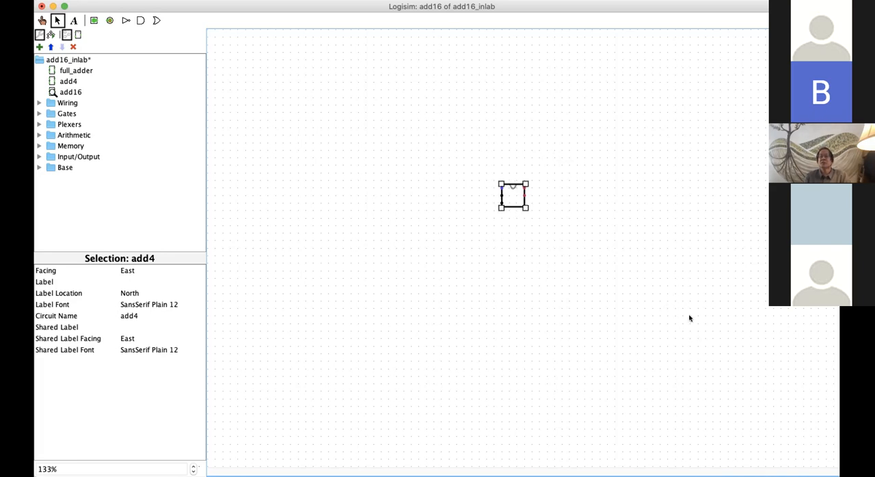
left_click_drag(508, 195, 531, 210)
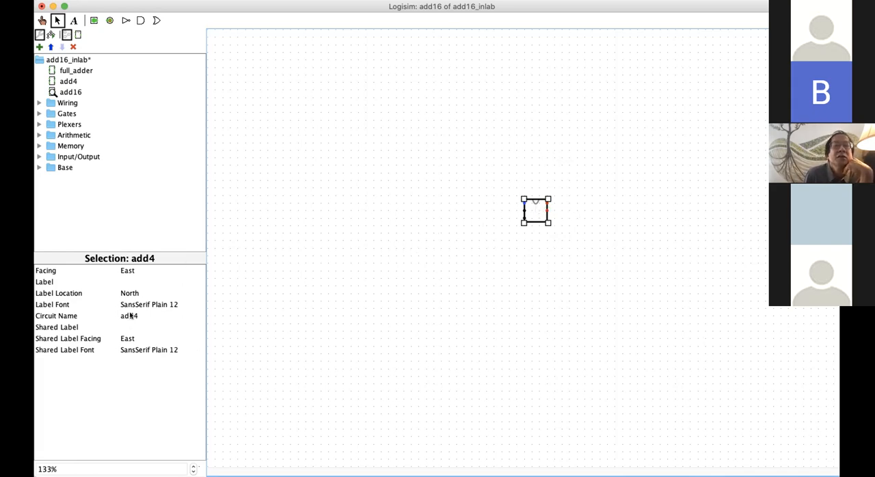
Step: Set the facing of the add4 block to South and move the block farther down the canvas
left_click(128, 271)
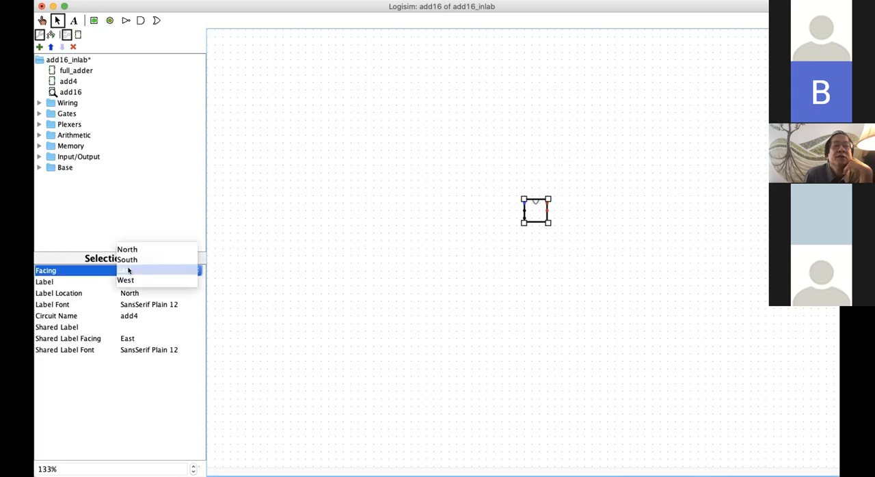
left_click(130, 258)
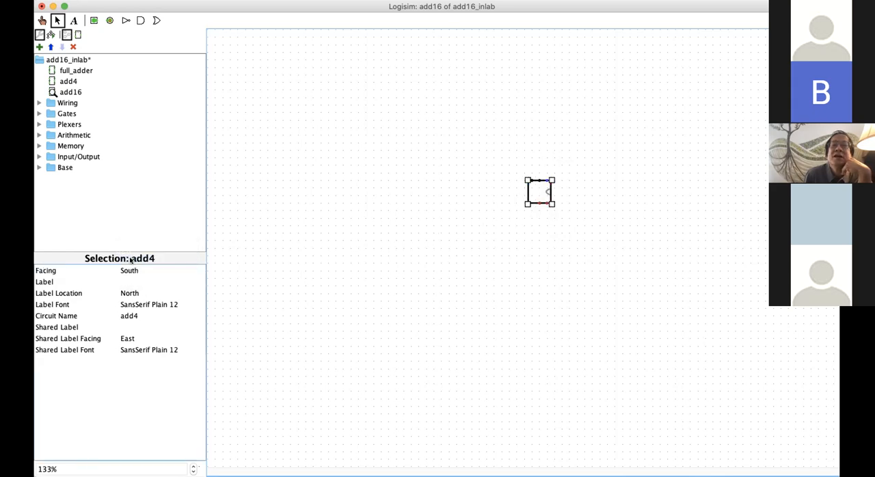
left_click_drag(539, 193, 546, 262)
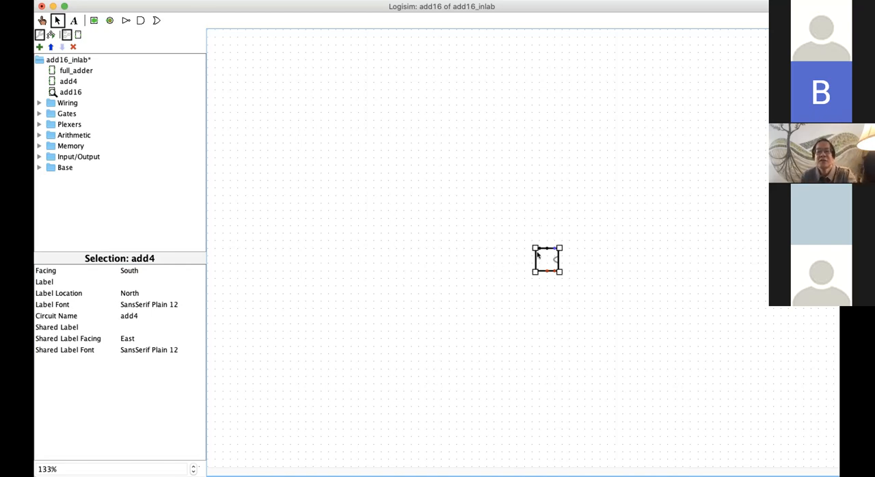
Step: Paste a copy of the South-facing add4 block and place it level with the original on its left
left_click(500, 289)
key("super+v")
left_click_drag(556, 271, 472, 280)
key("super+z")
left_click_drag(557, 267, 476, 258)
Step: Paste two more add4 copies and place them farther left, making a level row of four spaced blocks
key("super+v")
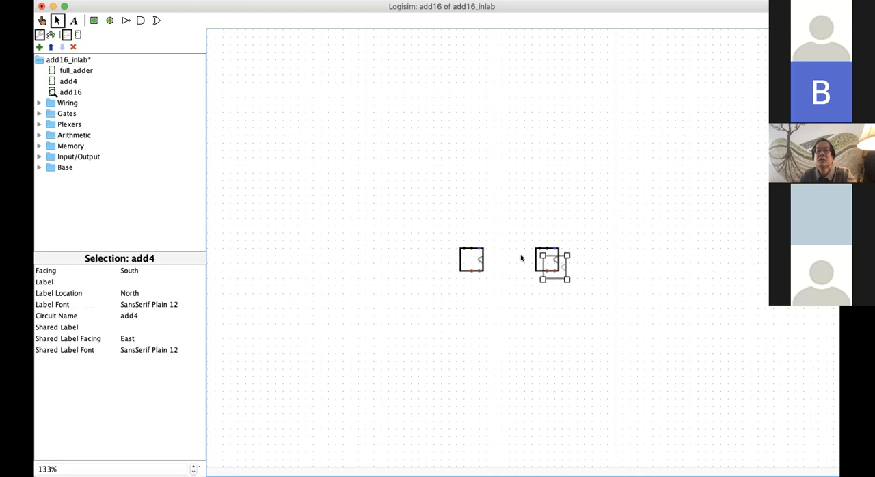
left_click_drag(555, 272, 420, 287)
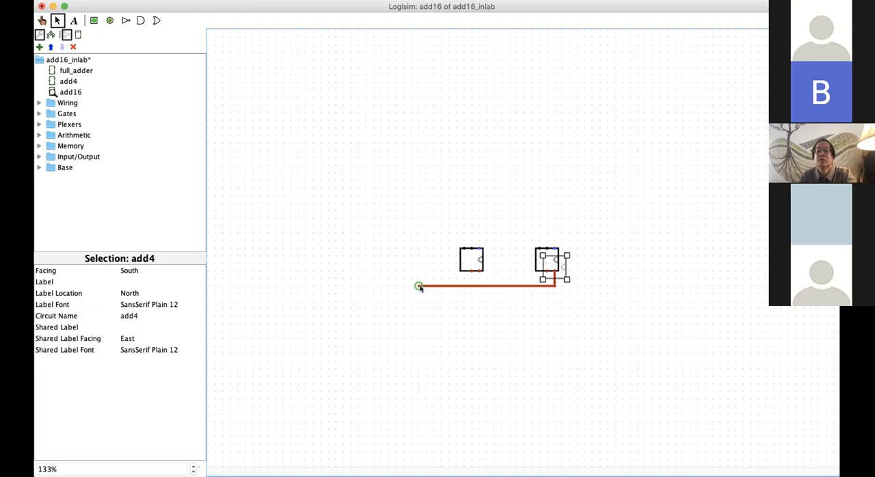
key("super+z")
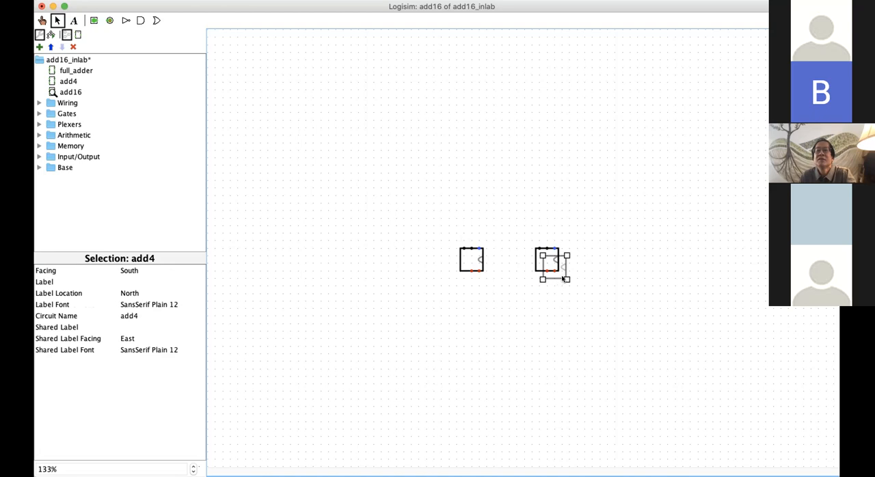
left_click_drag(559, 278, 396, 268)
key("super+v")
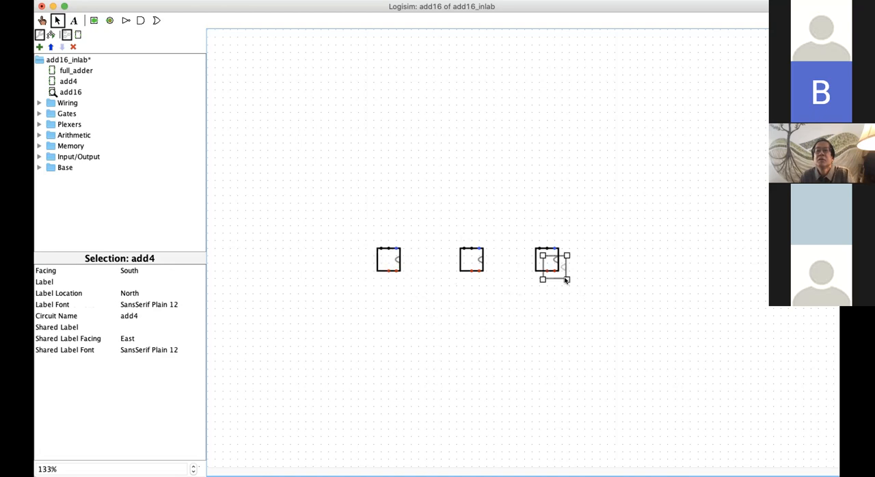
left_click_drag(566, 279, 311, 268)
left_click(545, 348)
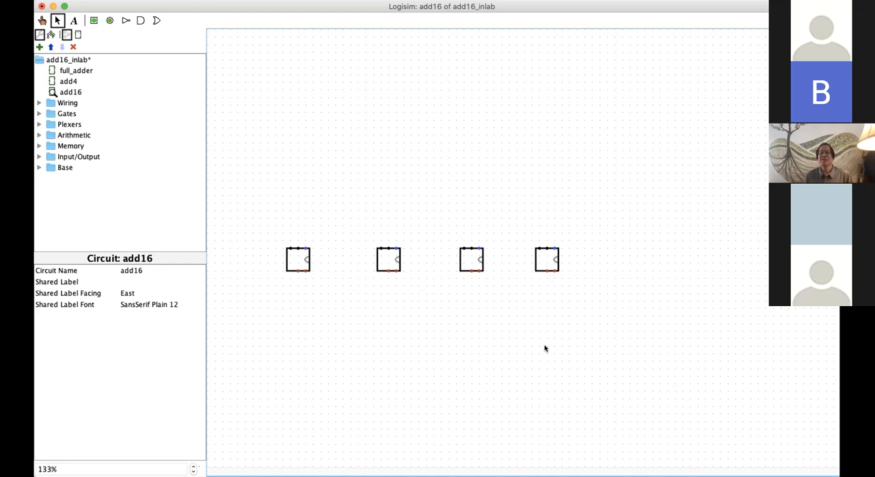
left_click(297, 269)
left_click_drag(297, 259, 304, 260)
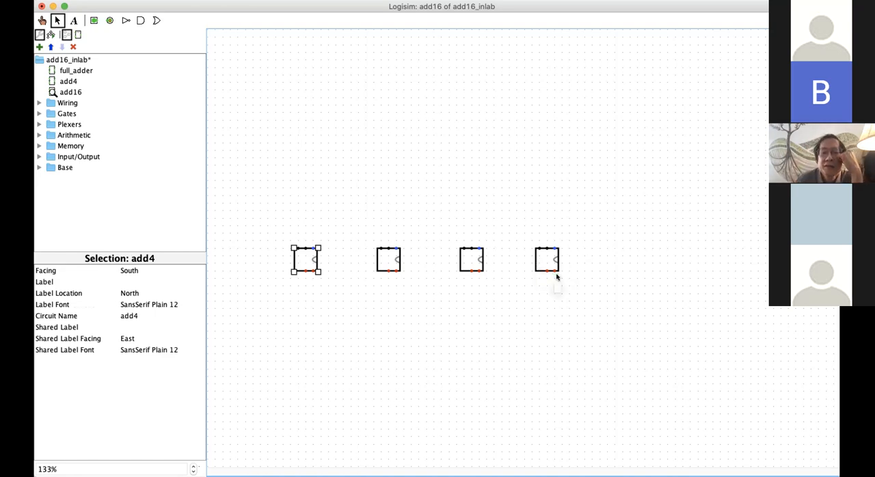
Step: Wire the left output under each add4 block to the rightmost upper input of the next block to its left
left_click_drag(546, 272, 479, 242)
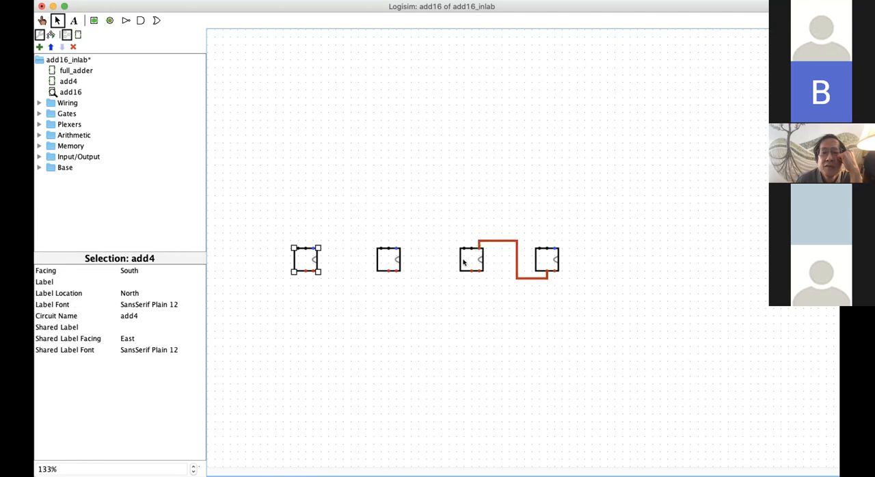
left_click_drag(471, 271, 396, 240)
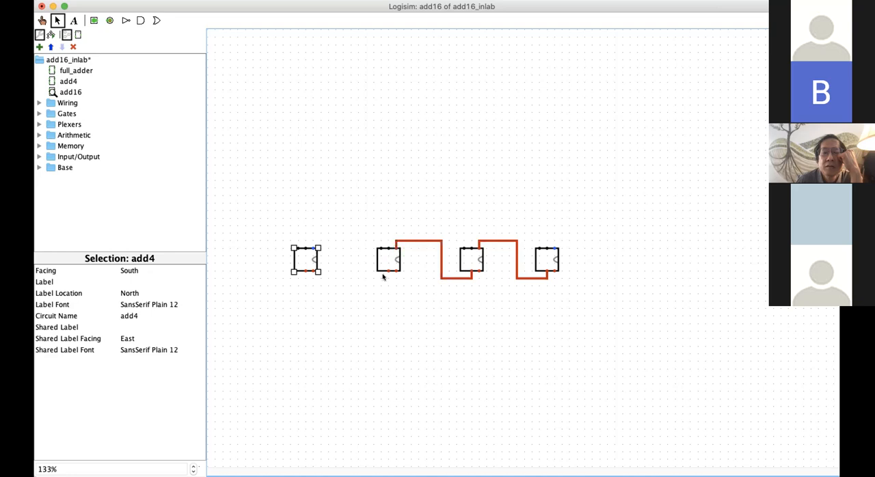
left_click_drag(387, 272, 314, 247)
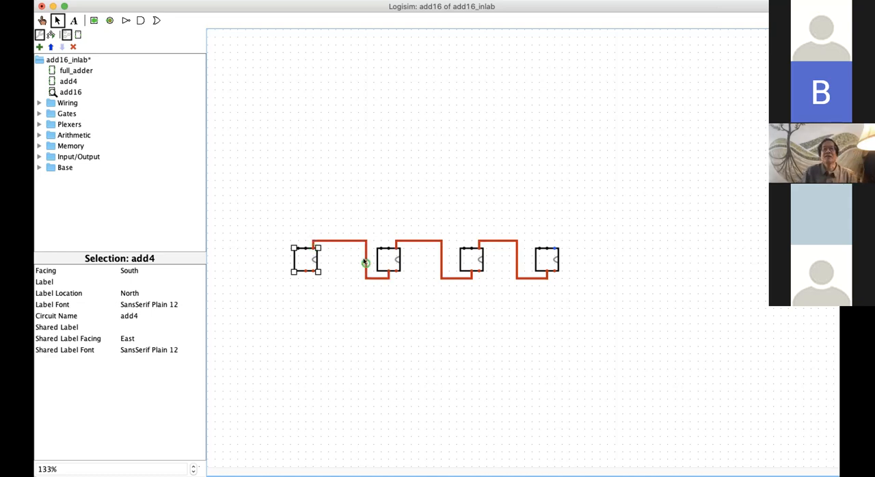
left_click_drag(364, 260, 357, 261)
key("super+z")
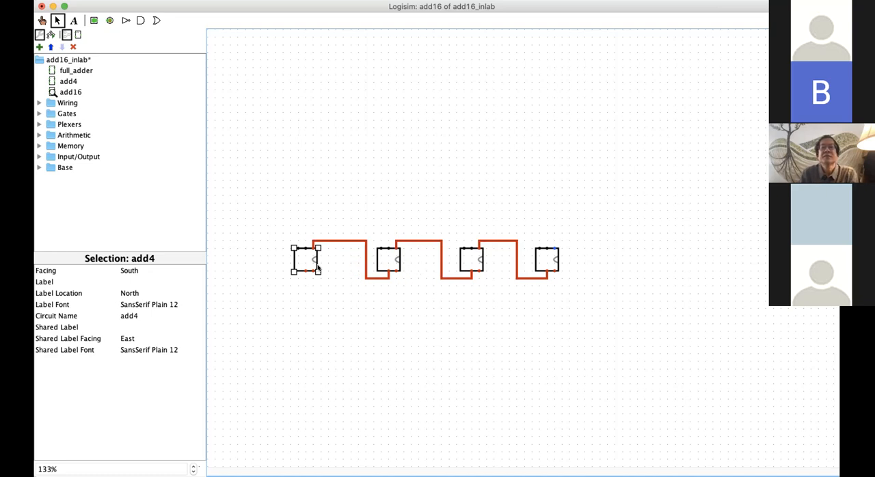
Step: Move the leftmost add4 block slightly right with its wire attached and save the project
left_click_drag(305, 259, 313, 260)
left_click(305, 201)
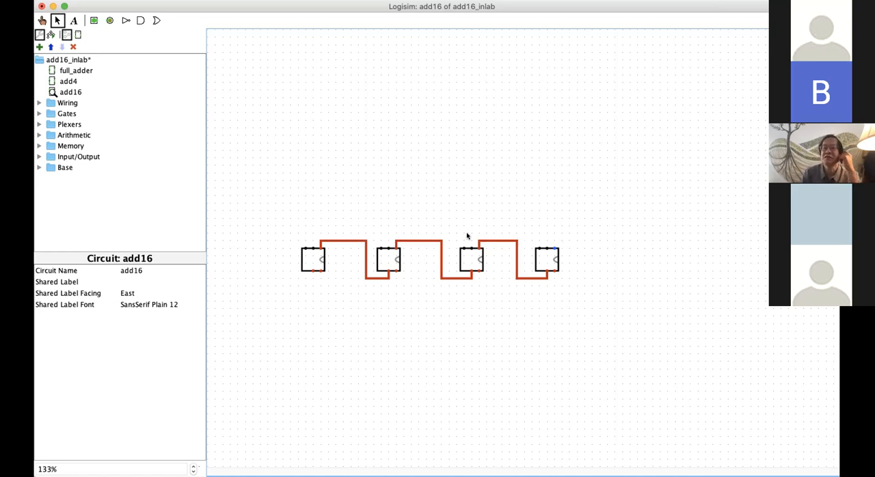
key("super+s")
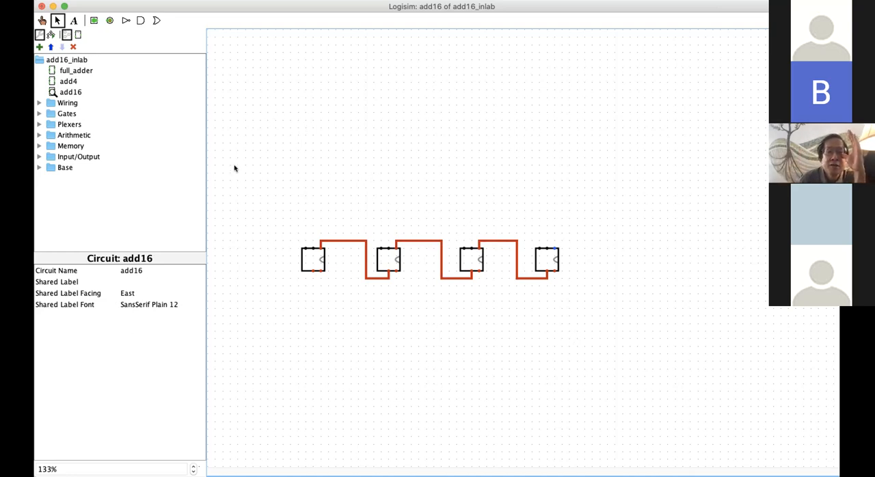
Step: Place an input pin above and left of the add4 row, set its data bits to 16, and shift it slightly right
left_click(74, 20)
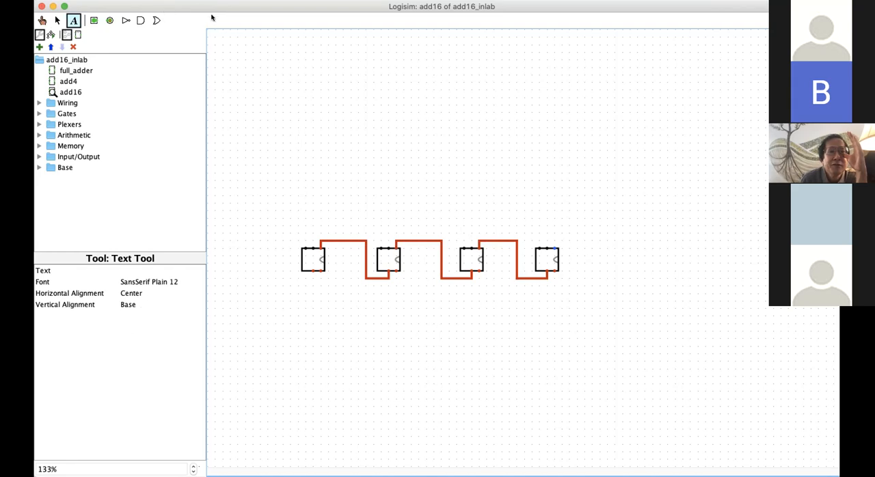
left_click(91, 21)
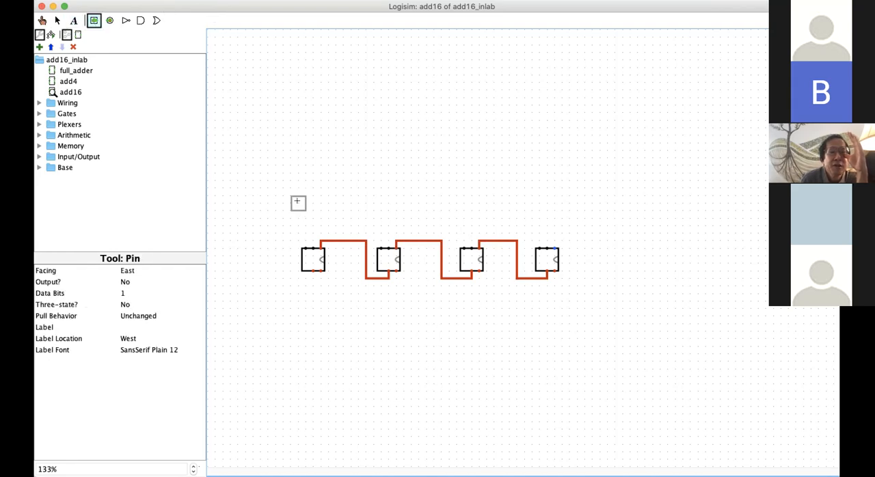
left_click(264, 172)
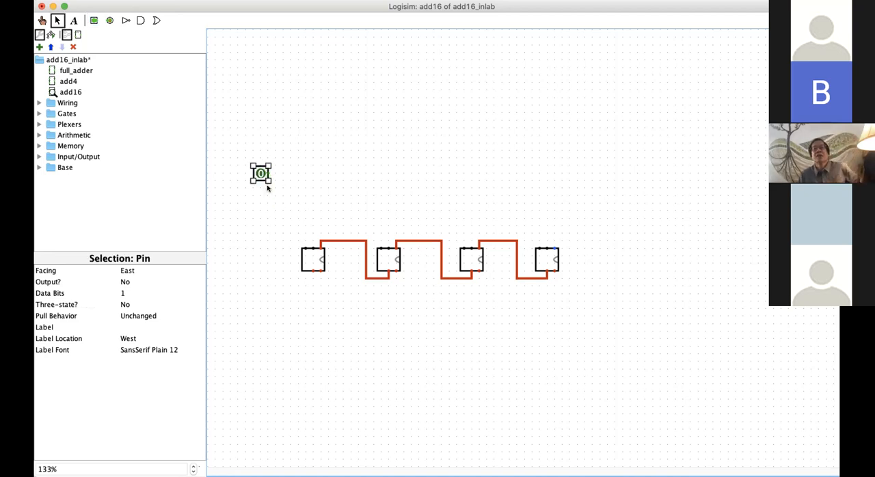
left_click(126, 293)
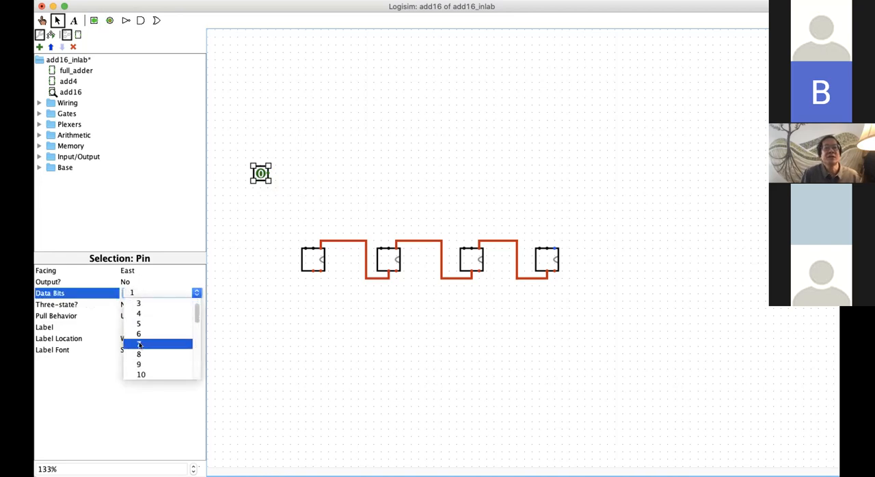
scroll(141, 348, "down", 3)
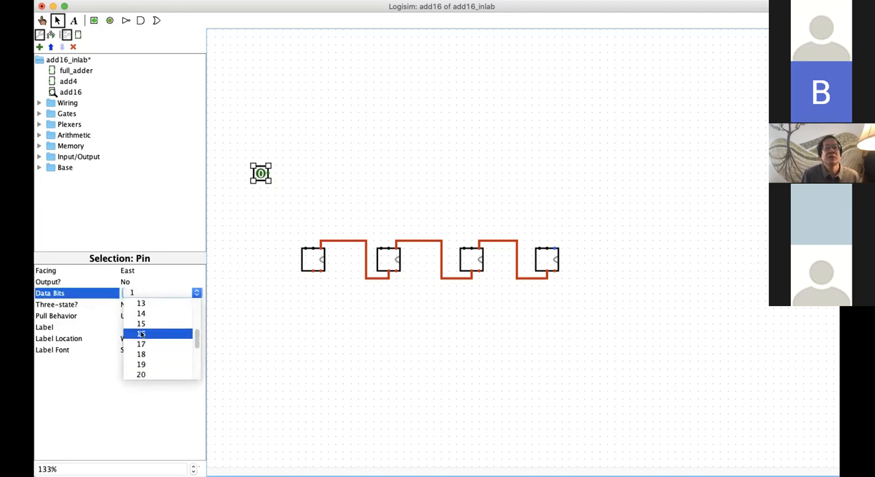
left_click(140, 334)
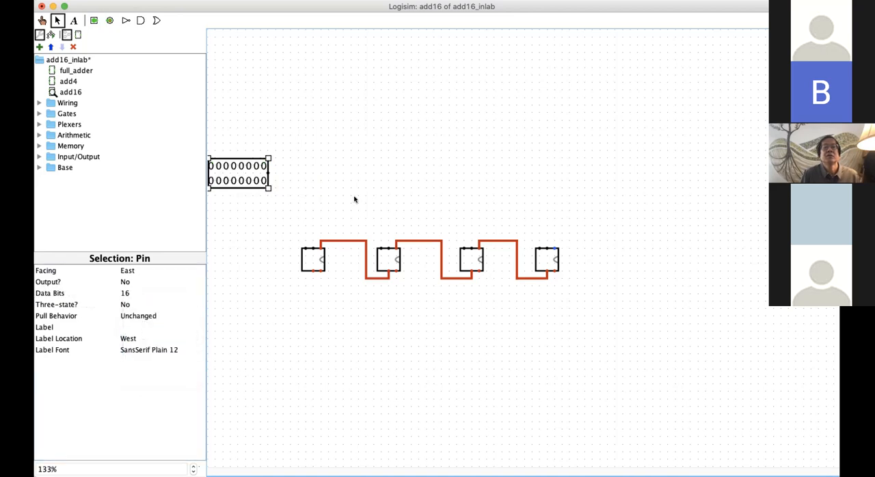
left_click_drag(254, 178, 269, 176)
left_click(256, 201)
Step: Move all four add4 blocks and their wires to the right, and shift the leftmost block slightly closer to its neighbour
left_click_drag(279, 208, 562, 315)
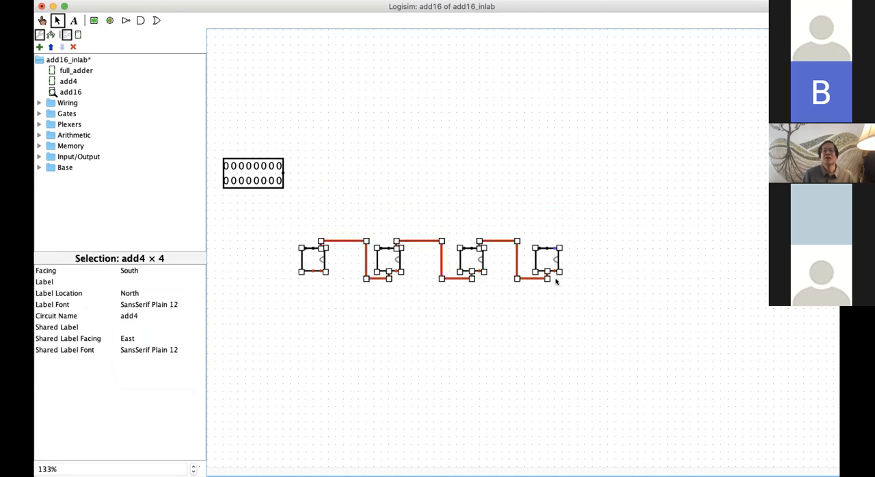
left_click_drag(557, 272, 618, 272)
left_click(331, 331)
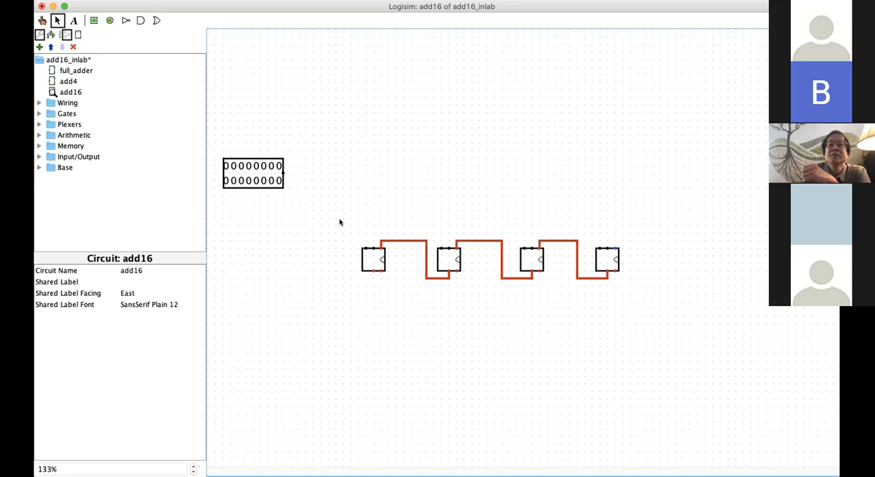
left_click_drag(367, 260, 375, 260)
left_click(352, 181)
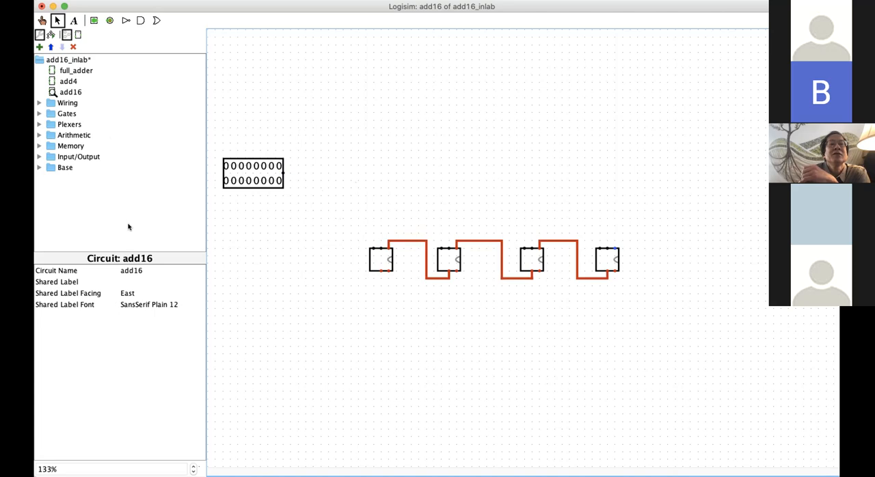
Step: Place a South-facing splitter between the 16-bit pin and the add4 row, and set its Bit Width In to 16
left_click(39, 103)
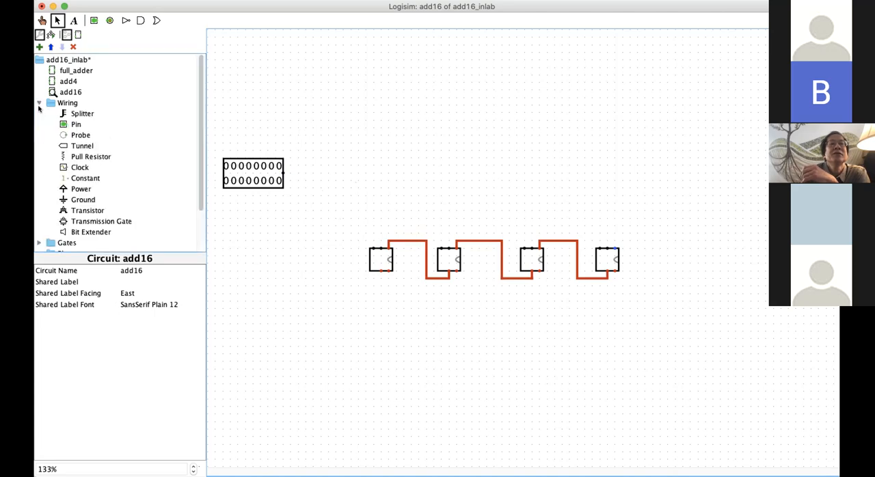
left_click(81, 113)
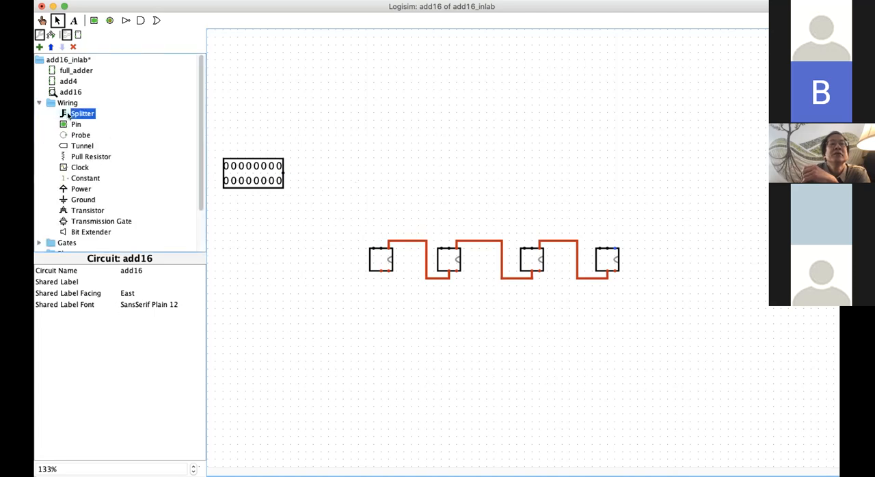
left_click(365, 169)
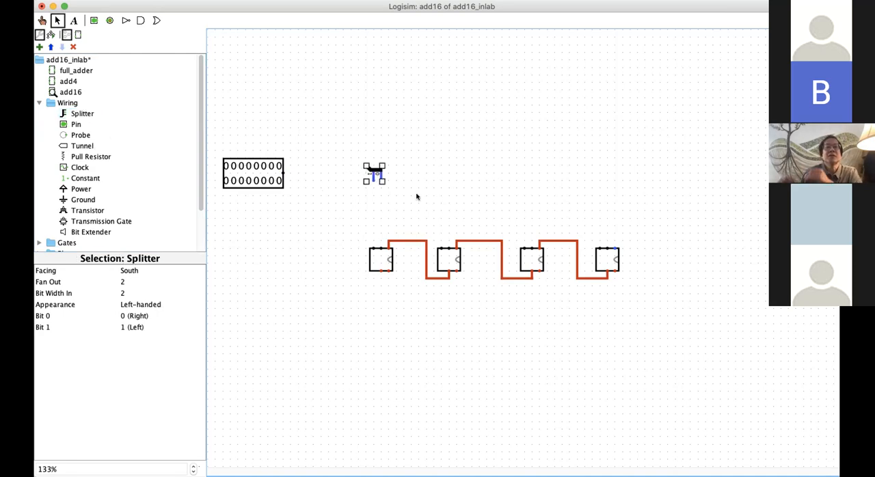
left_click(123, 292)
scroll(140, 362, "down", 2)
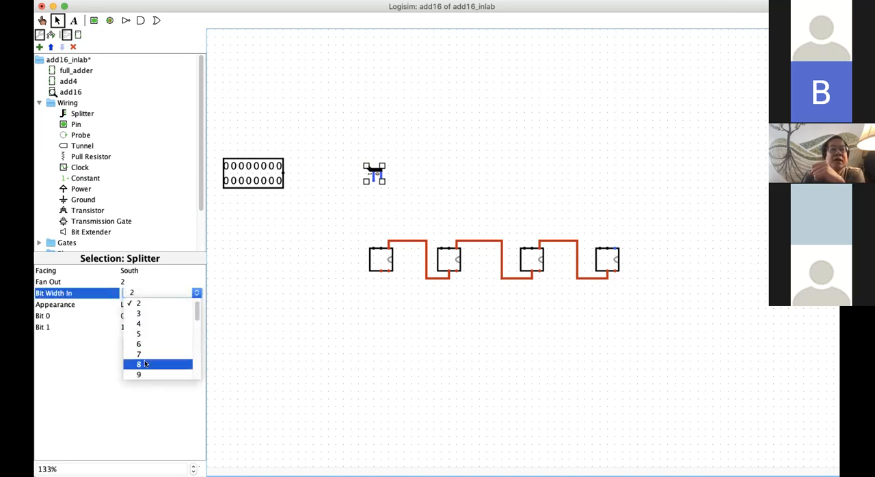
scroll(145, 364, "down", 11)
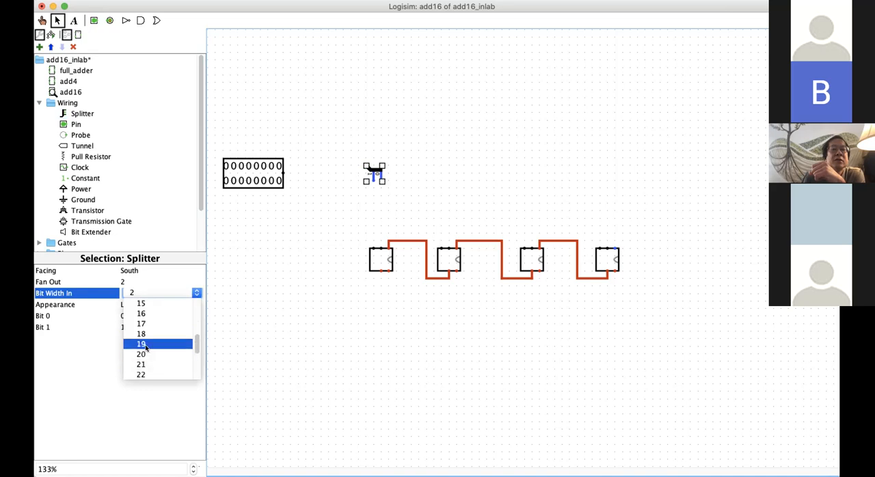
left_click(144, 315)
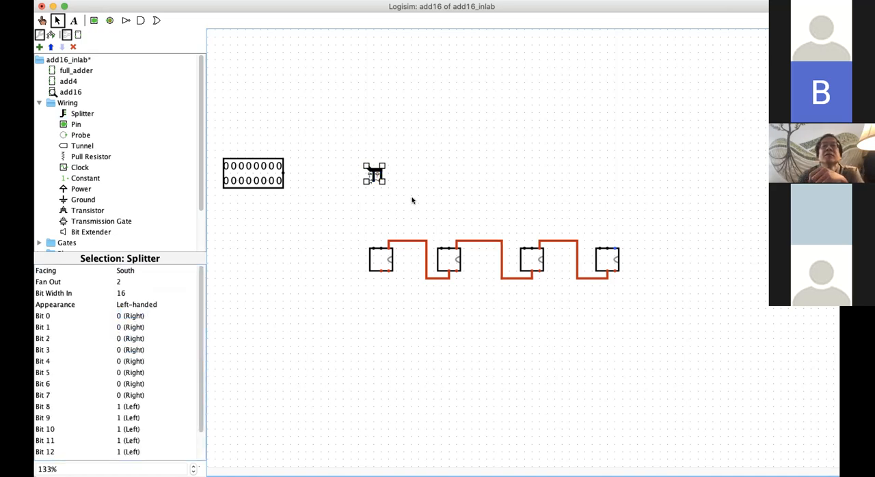
Step: Set the Fan Out of the South-facing 16-bit splitter to 4
left_click(192, 463)
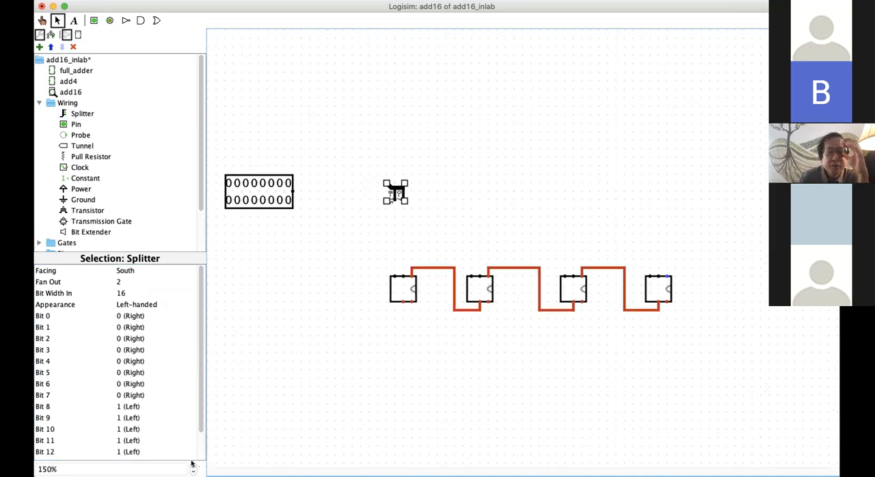
left_click(531, 202)
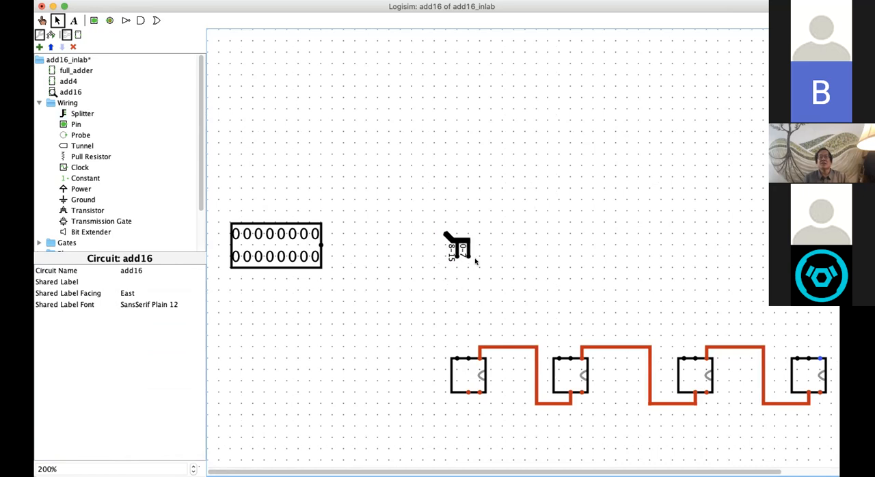
left_click(464, 246)
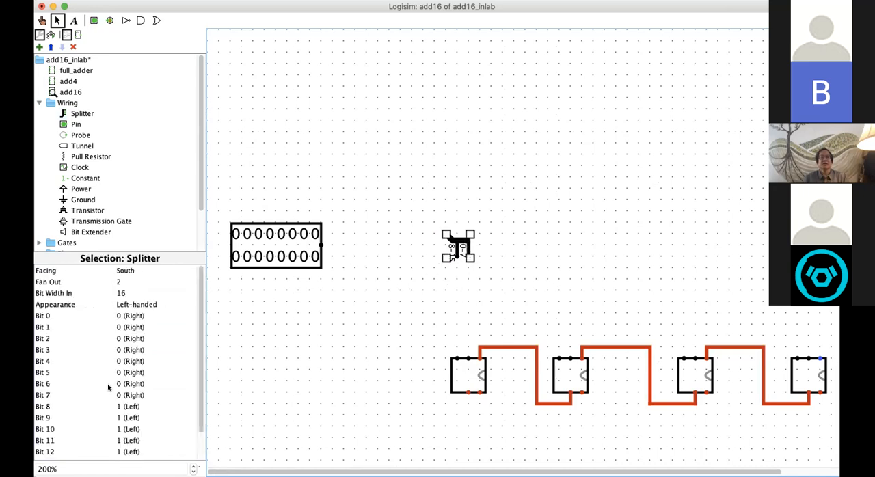
left_click(118, 283)
left_click(136, 311)
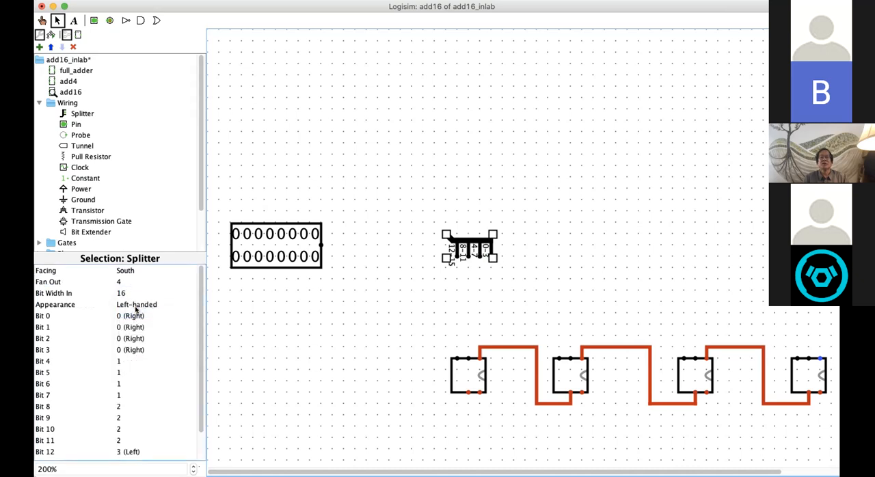
left_click(392, 282)
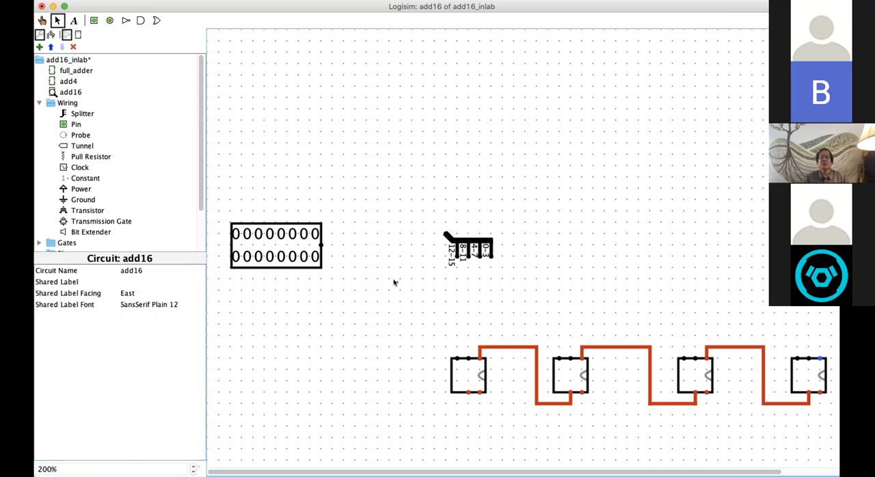
left_click(472, 232)
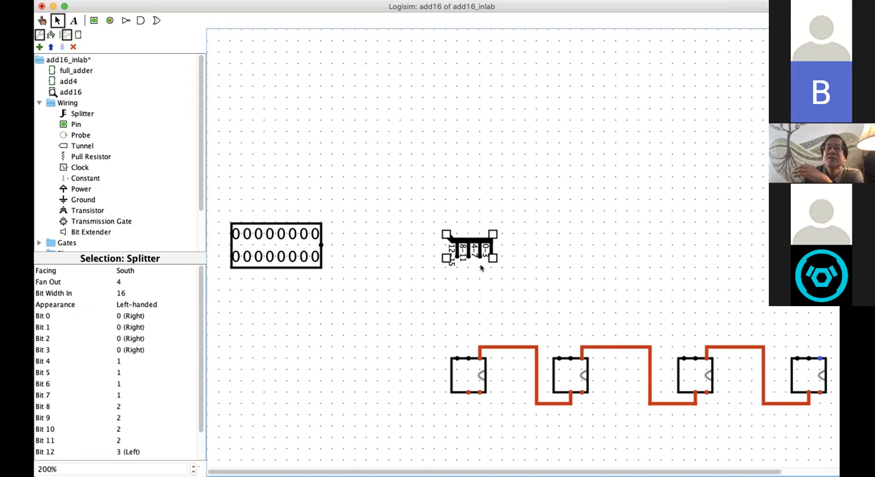
Step: Shift the 16-bit input pin slightly right and label it A
left_click(269, 234)
left_click_drag(242, 244, 249, 244)
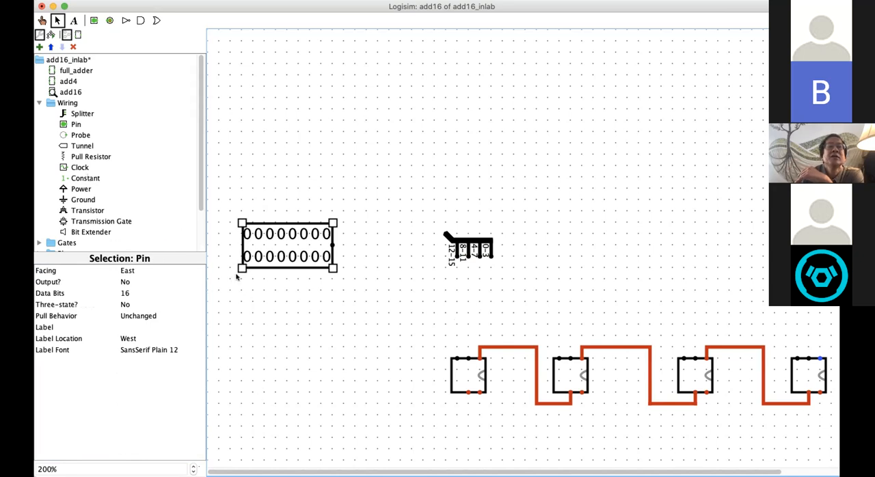
left_click(129, 325)
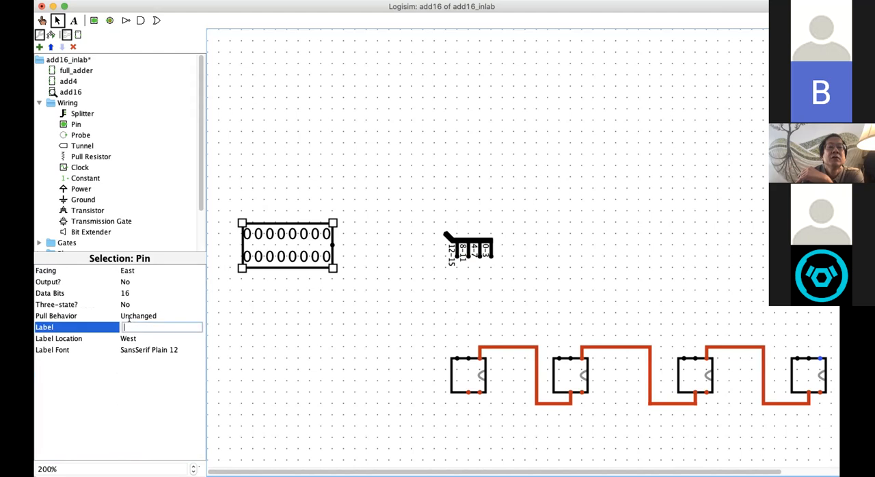
type("A")
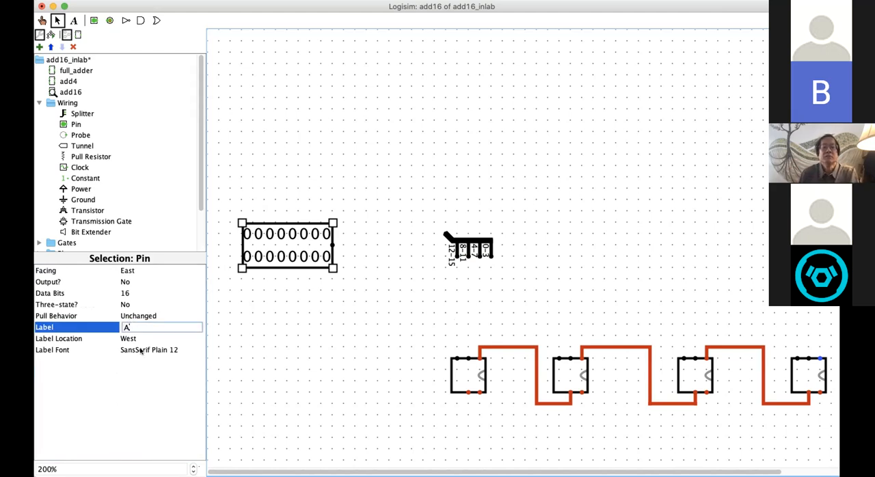
Step: Set the label font size of input pin A to 32
left_click(149, 349)
left_click(230, 122)
scroll(241, 99, "down", 3)
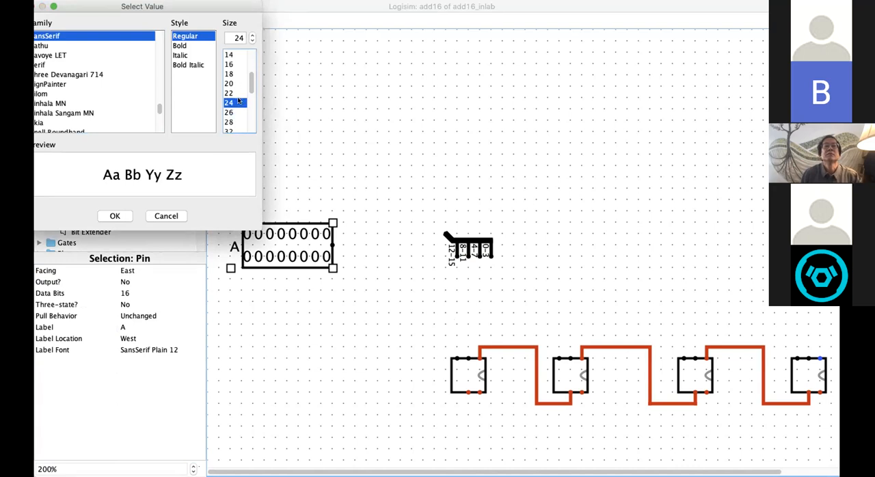
left_click(228, 120)
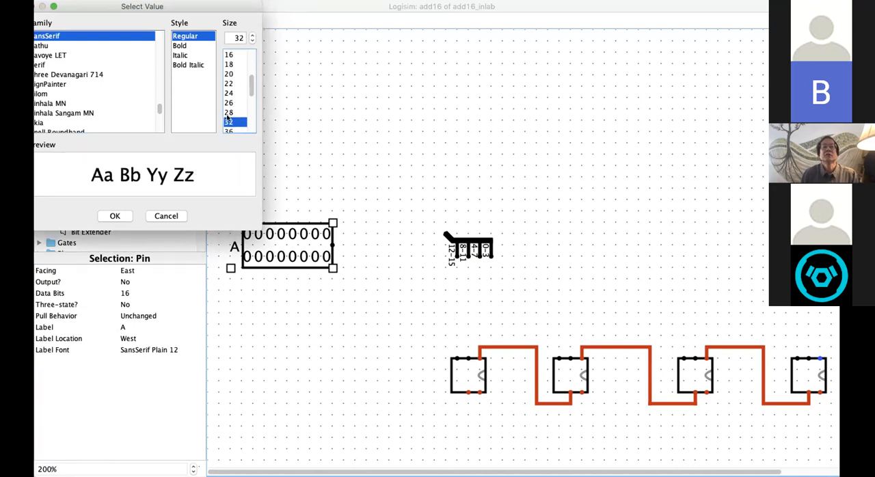
left_click(113, 216)
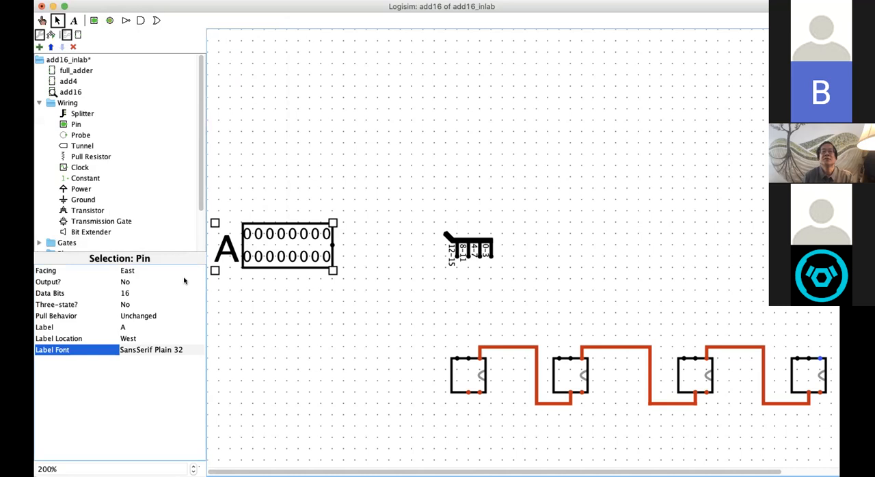
left_click(259, 355)
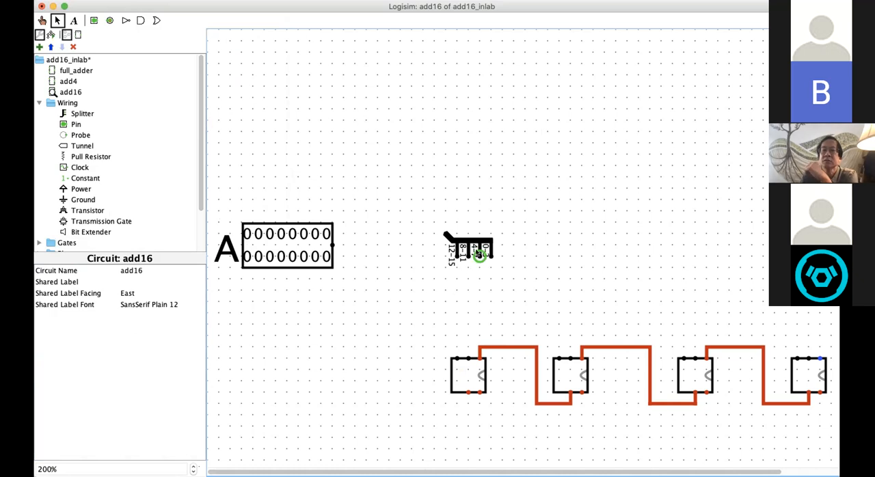
Step: Move the splitter above the rightmost add4 block and wire its 0-3 output down to the block's middle top input
scroll(542, 462, "right", 5)
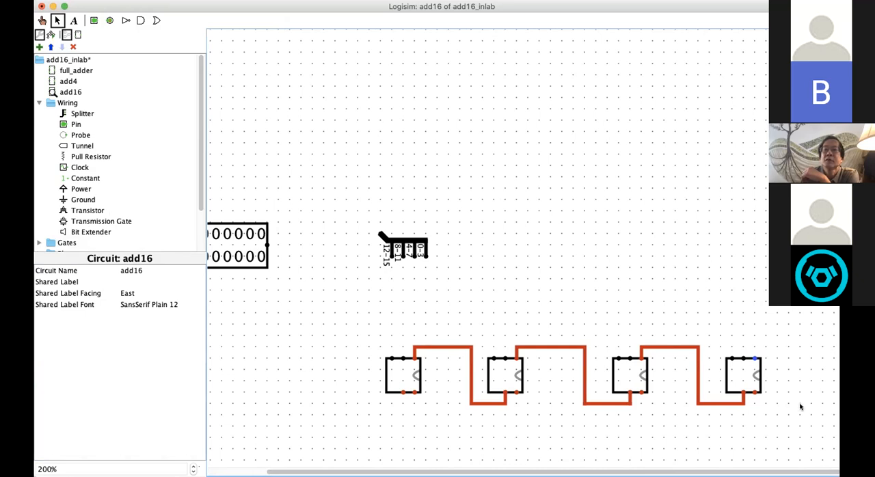
scroll(717, 304, "down", 1)
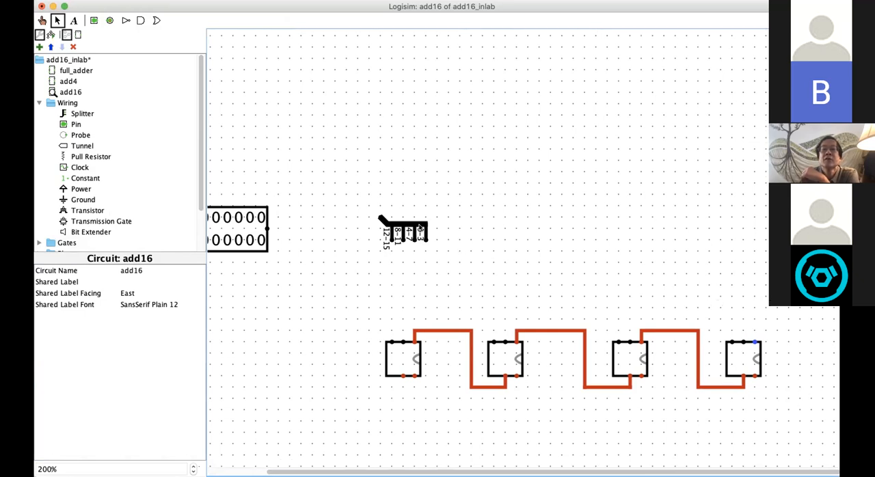
mouse_move(403, 222)
left_mouse_down()
mouse_move(721, 230)
mouse_move(743, 301)
mouse_move(740, 341)
left_mouse_up()
left_click(800, 306)
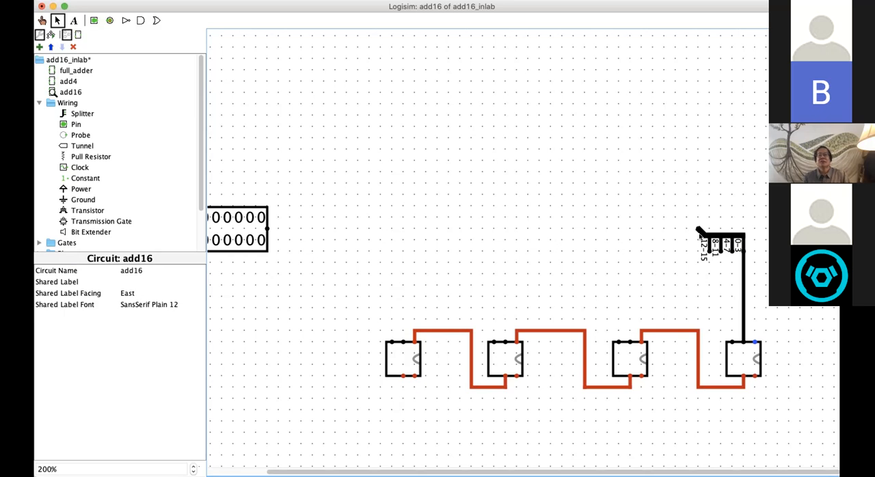
Step: Try a Fan Out of 2 on the splitter and shift it right to meet the vertical wire
left_click(698, 231)
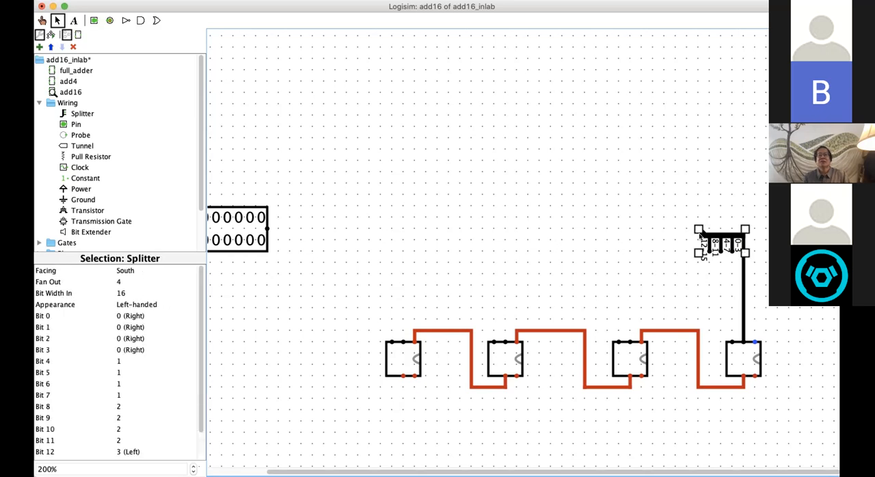
left_click(118, 283)
scroll(134, 295, "up", 1)
scroll(134, 295, "up", 2)
left_click(133, 293)
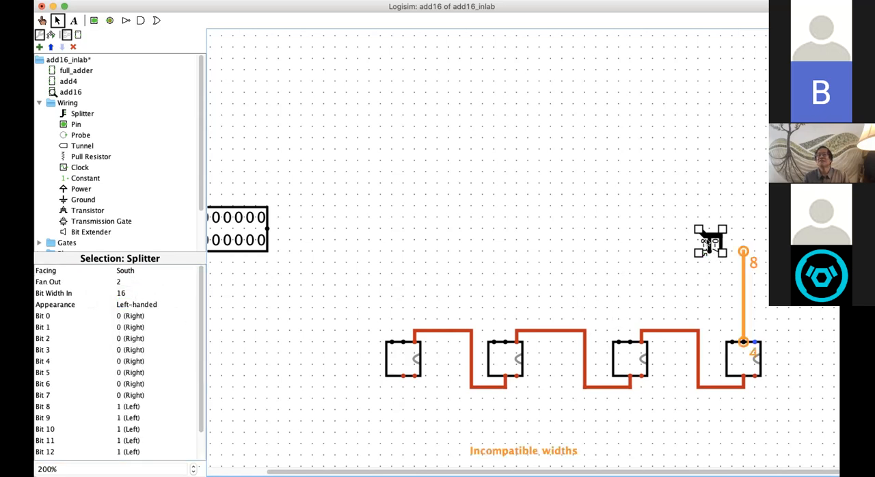
left_click_drag(709, 257, 732, 258)
Step: Restore the splitter's Fan Out to 4 and its position with the 0-3 output above the wire to the rightmost add4
left_click(120, 285)
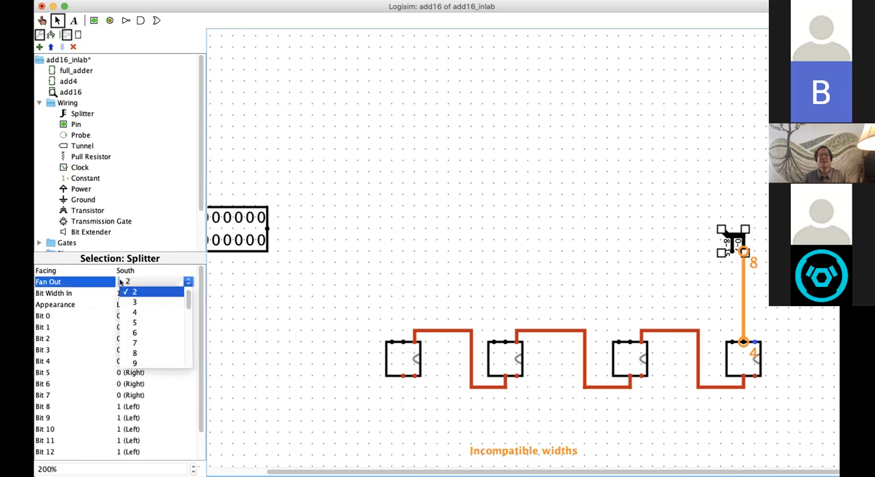
left_click(137, 313)
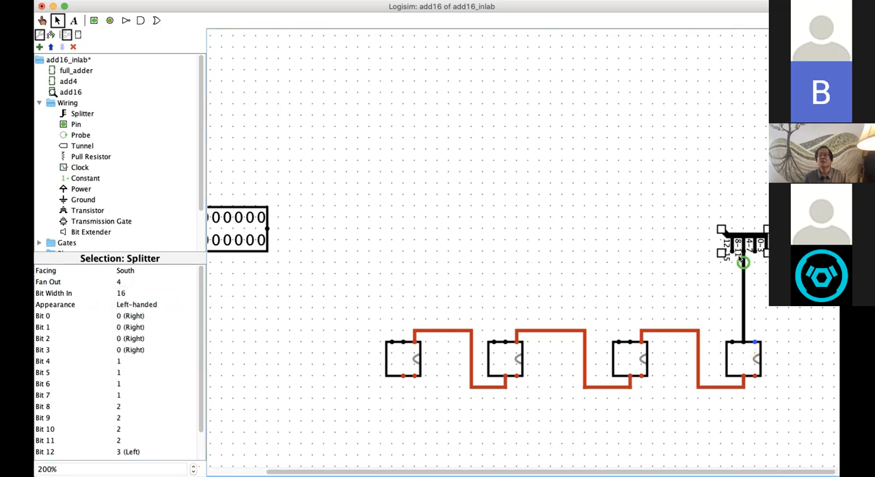
left_click_drag(729, 236, 712, 236)
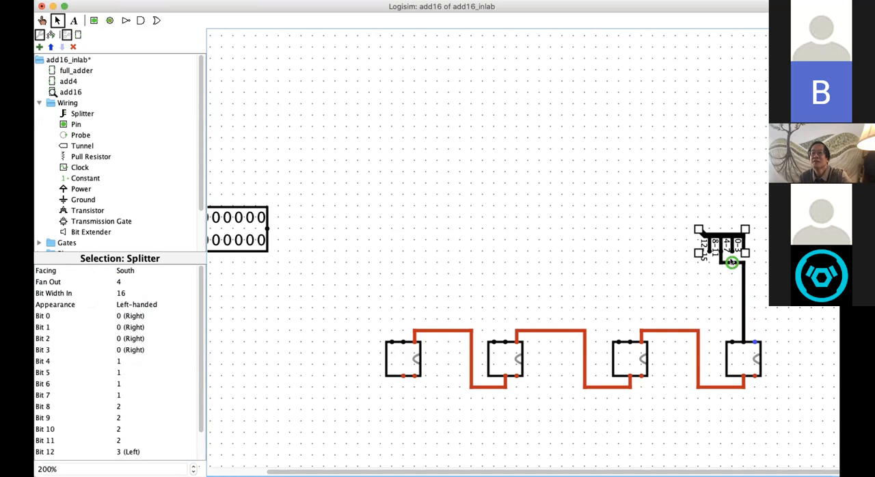
left_click(724, 262)
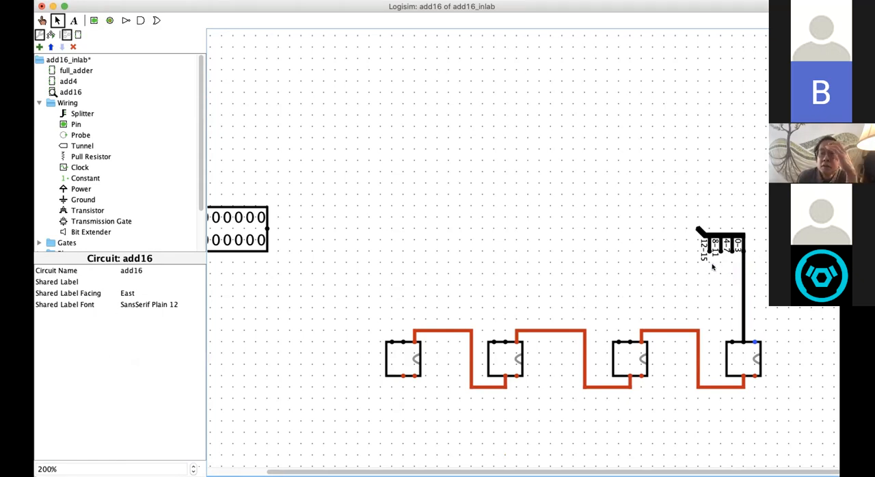
Step: Wire the splitter's 12-15, 8-11 and 4-7 outputs to the remaining three add4 blocks, and connect pin A to the splitter input
left_click_drag(703, 252, 402, 342)
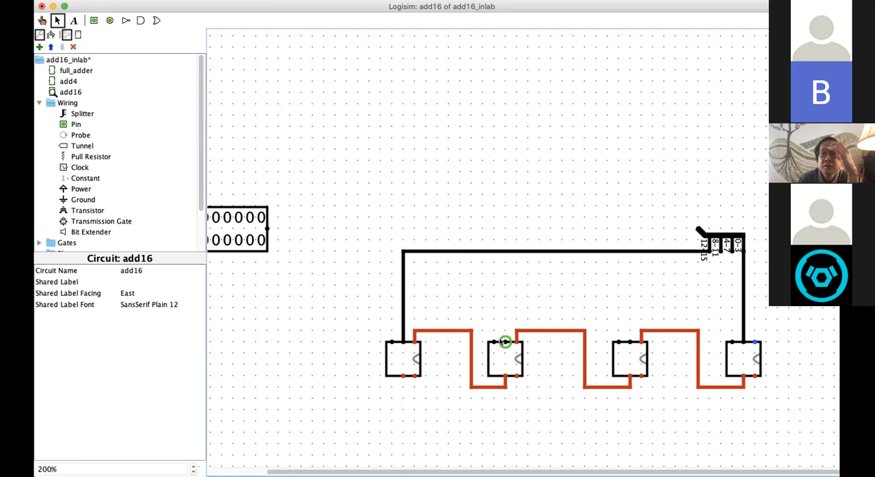
left_click_drag(504, 342, 629, 343)
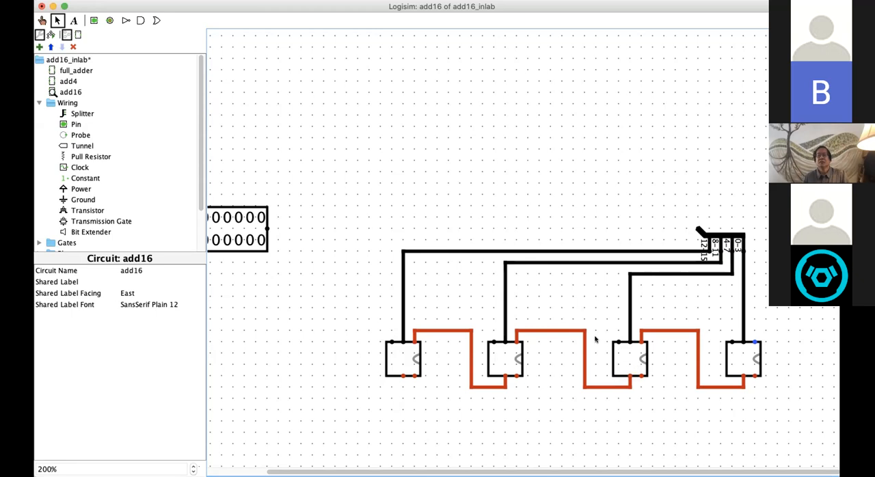
left_click_drag(271, 226, 697, 228)
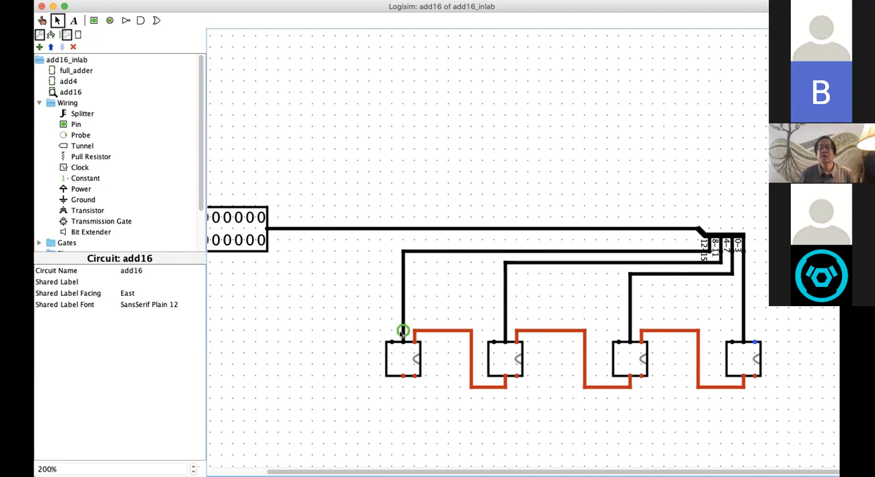
Step: Place a Hex Digit Display from the Input/Output library above the wire from pin A
scroll(301, 468, "left", 5)
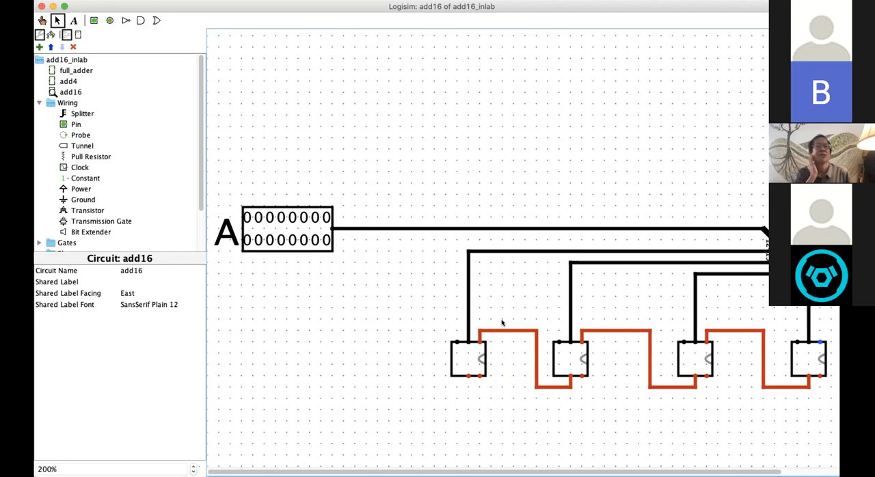
left_click_drag(201, 200, 200, 250)
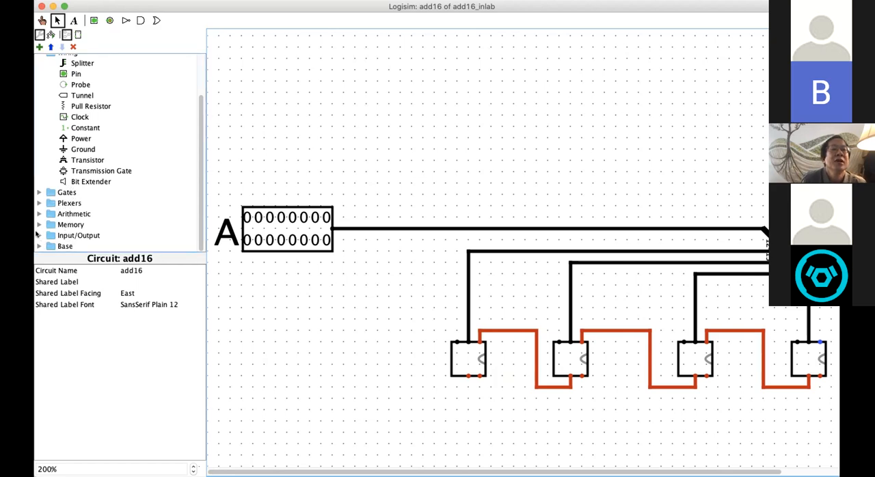
left_click(39, 235)
scroll(146, 235, "down", 3)
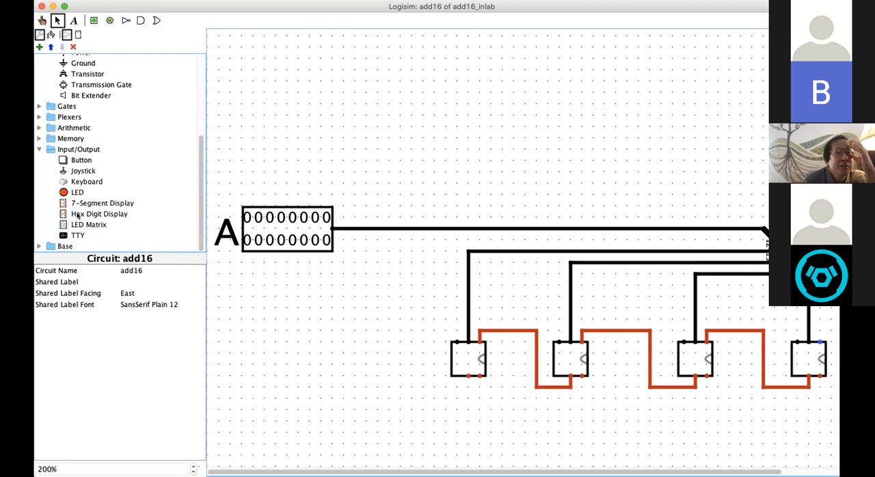
left_click(66, 214)
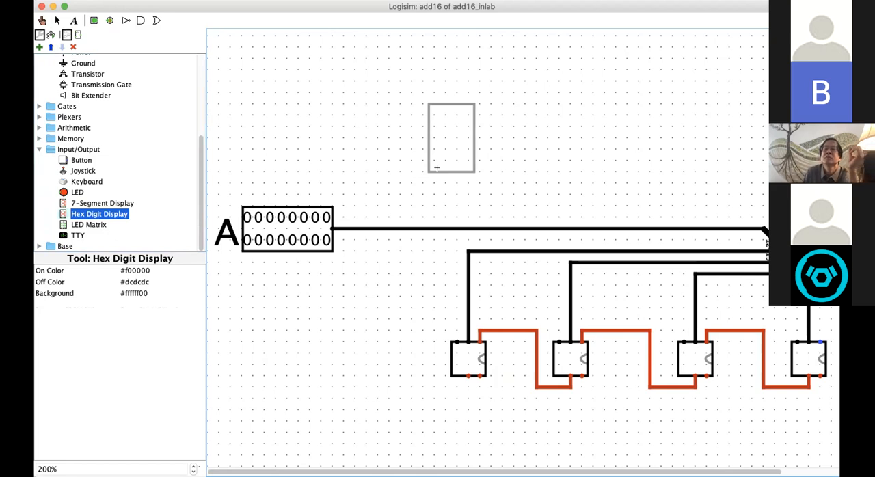
left_click(429, 168)
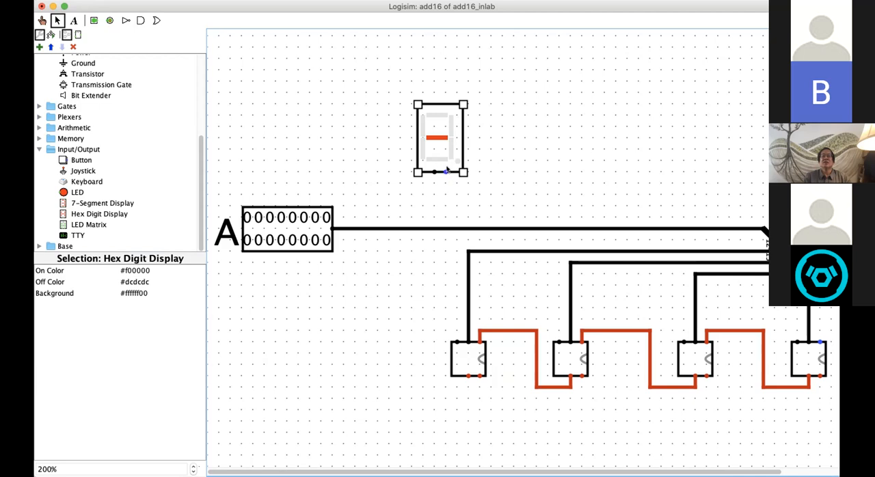
Step: Try wiring the hex digit display straight to the 16-bit wire from pin A, and undo that wire
left_click_drag(434, 172, 434, 227)
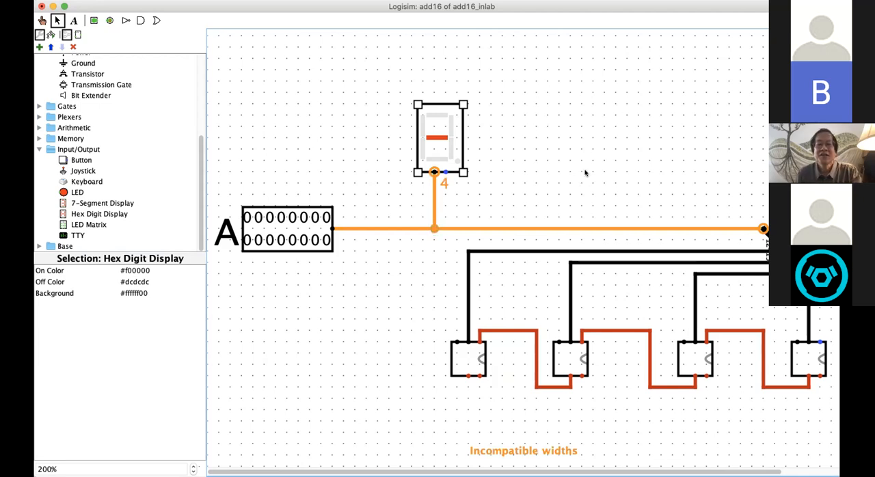
key("super+z")
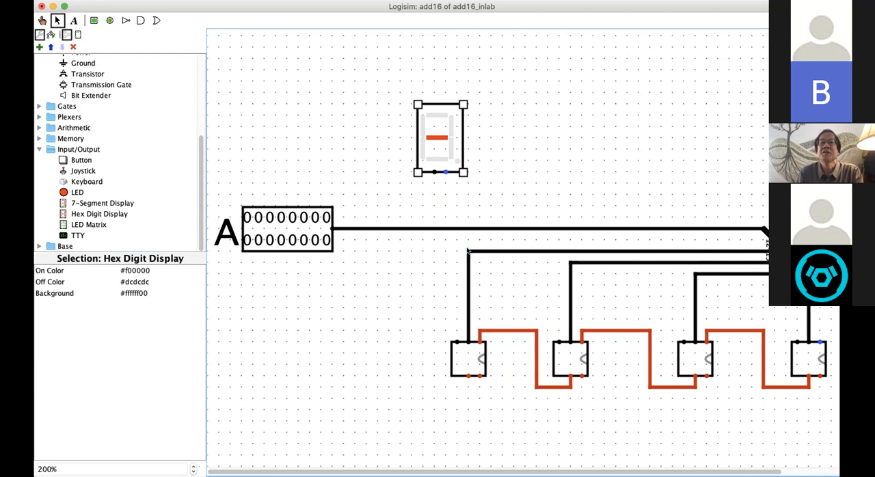
Step: Shift the hex digit display right and wire its data input to the corner of the 12-15 wire above the leftmost add4
left_click_drag(467, 249, 468, 194)
left_click_drag(448, 115, 482, 115)
left_click_drag(468, 193, 468, 172)
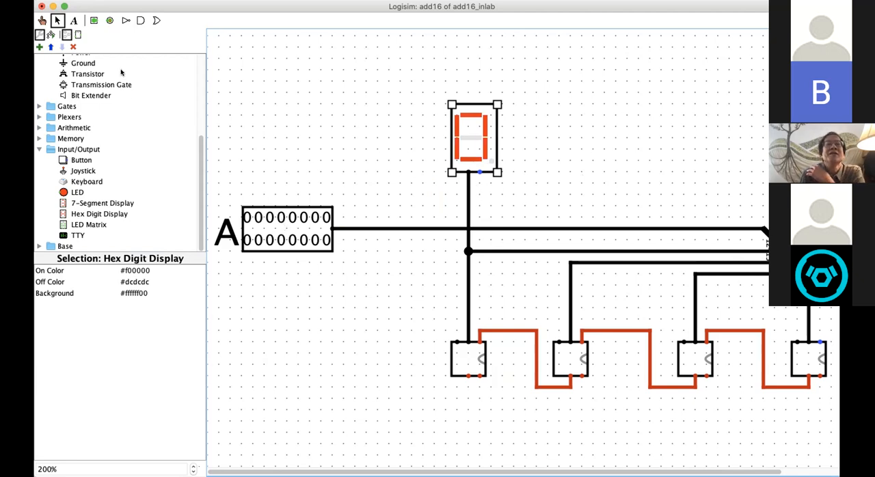
Step: Use the Poke tool to set bit 12 of input pin A to 1
left_click(42, 21)
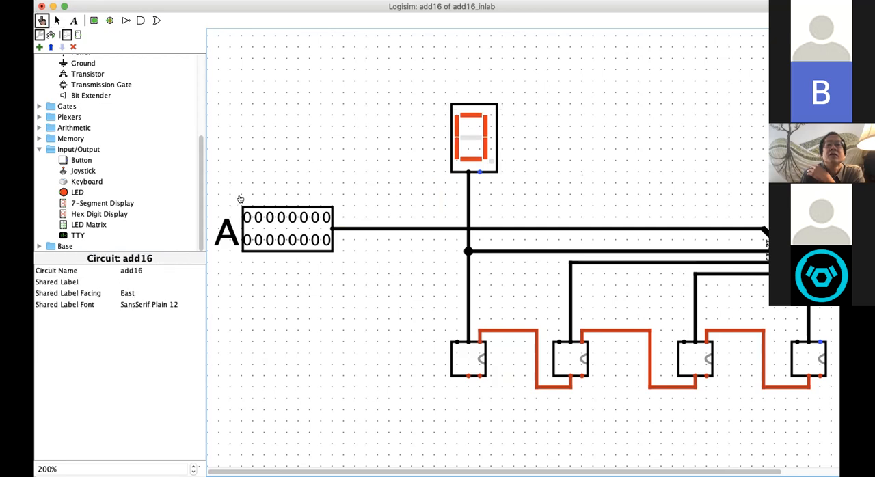
left_click(278, 218)
left_click(279, 217)
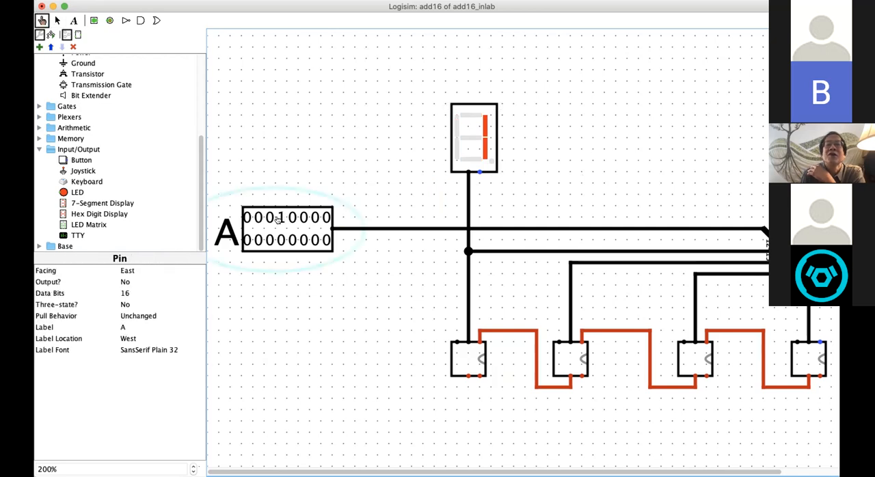
Step: Set bits 13, 14 and 15 of input pin A to 1, and clear bit 13 so the upper four bits are 1101
left_click(268, 217)
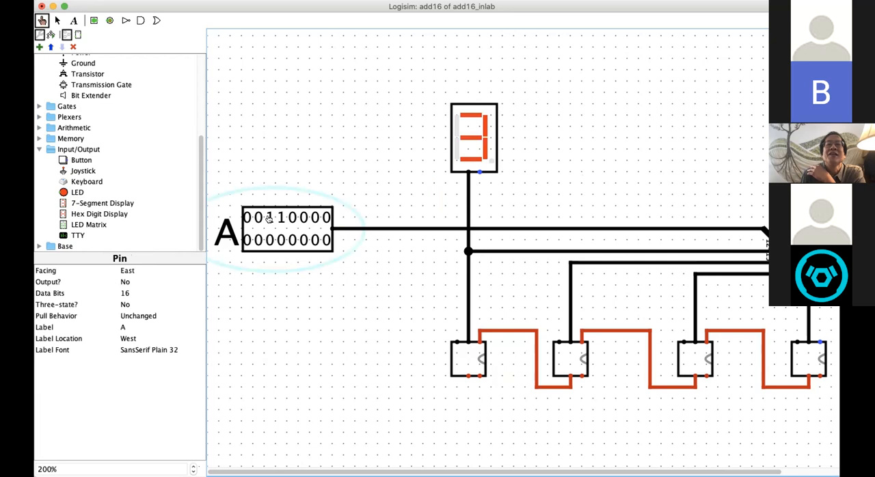
left_click(258, 218)
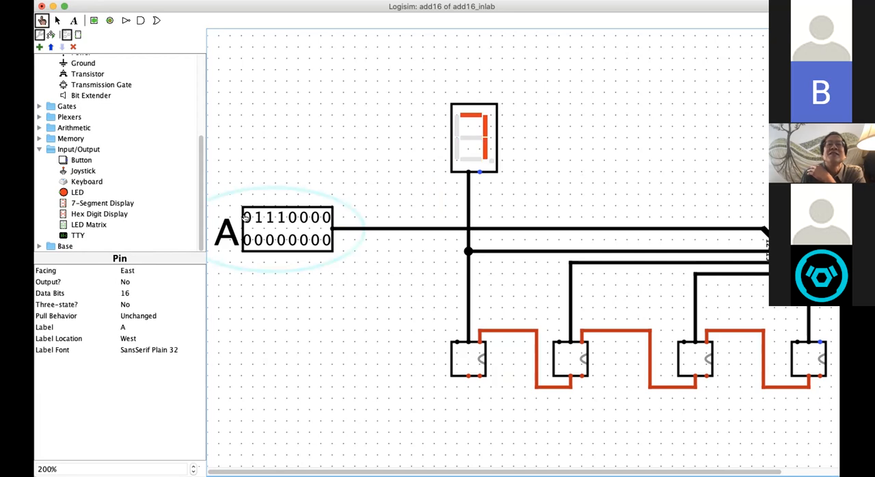
left_click(245, 217)
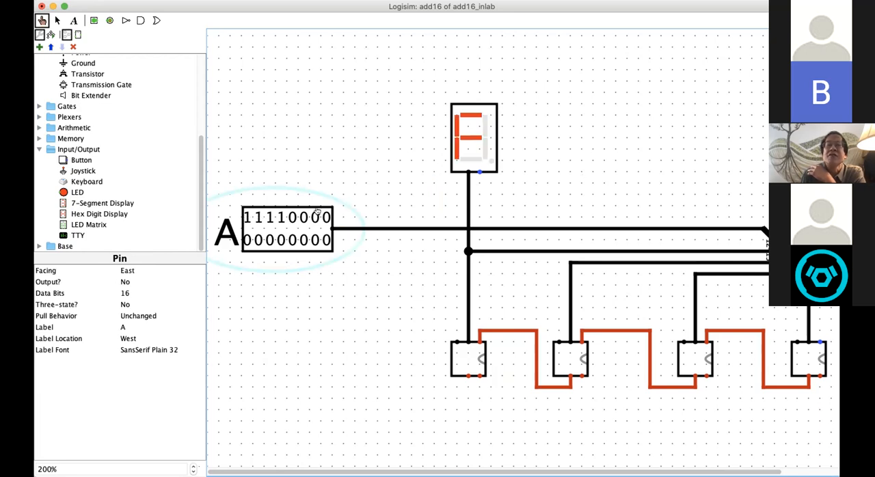
left_click(270, 218)
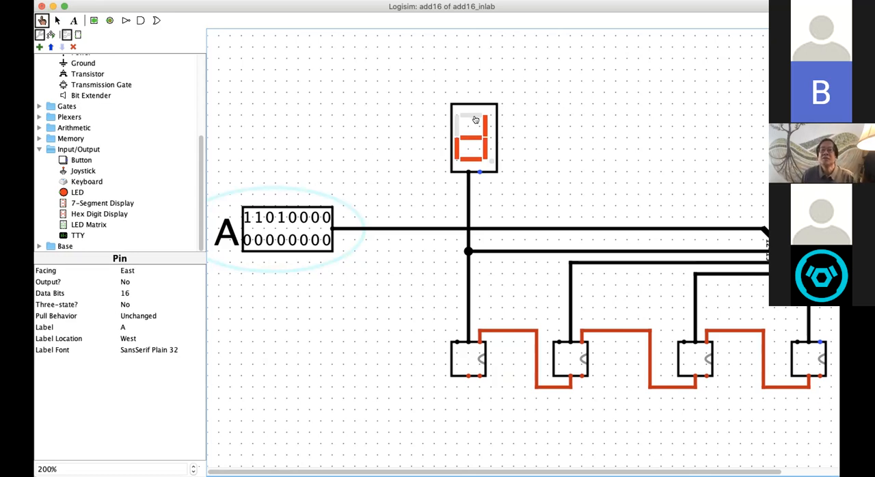
Step: Copy the hex digit display, place the copy above the second add4, and wire it to the corner of the 8-11 wire
left_click(58, 19)
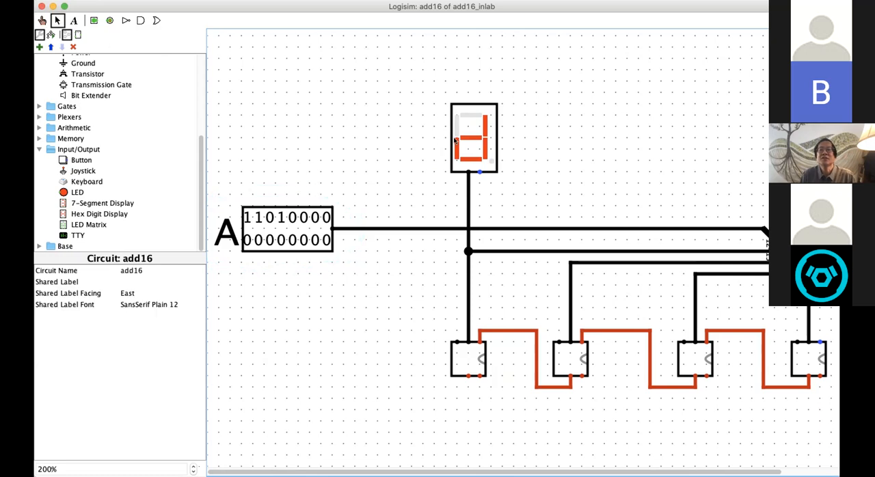
left_click(473, 124)
left_click(540, 125)
key("super+v")
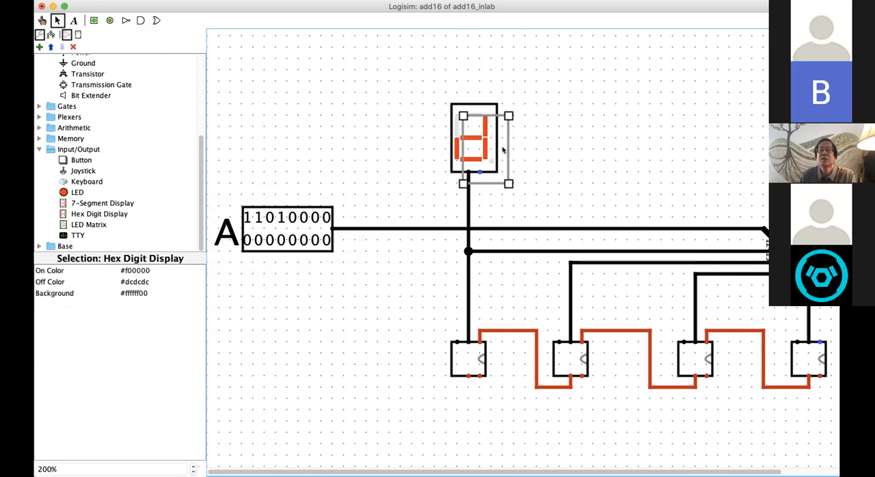
left_click_drag(503, 150, 588, 136)
left_click_drag(569, 251, 570, 172)
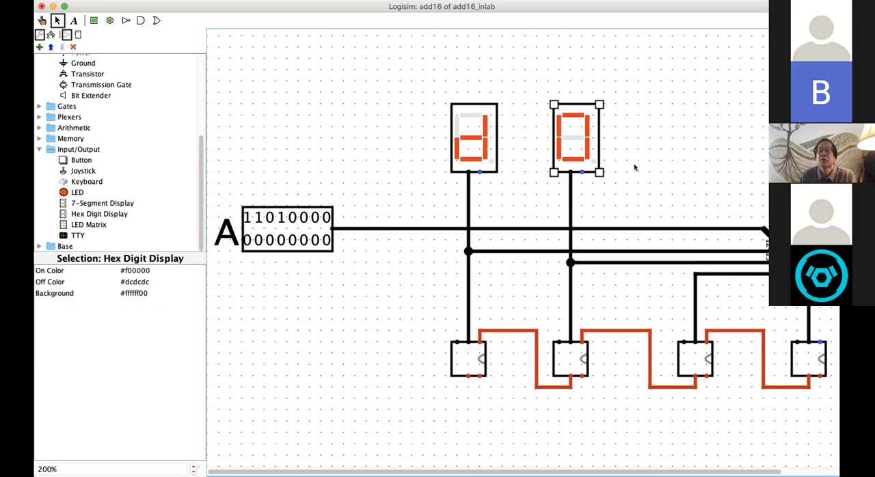
Step: Paste two more hex digit displays above the third and fourth add4, wiring one straight to the third add4 and the other to the 0-3 wire
key("super+v")
mouse_move(498, 179)
left_mouse_down()
mouse_move(720, 164)
mouse_move(692, 164)
mouse_move(699, 164)
mouse_move(680, 242)
mouse_move(682, 341)
left_mouse_up()
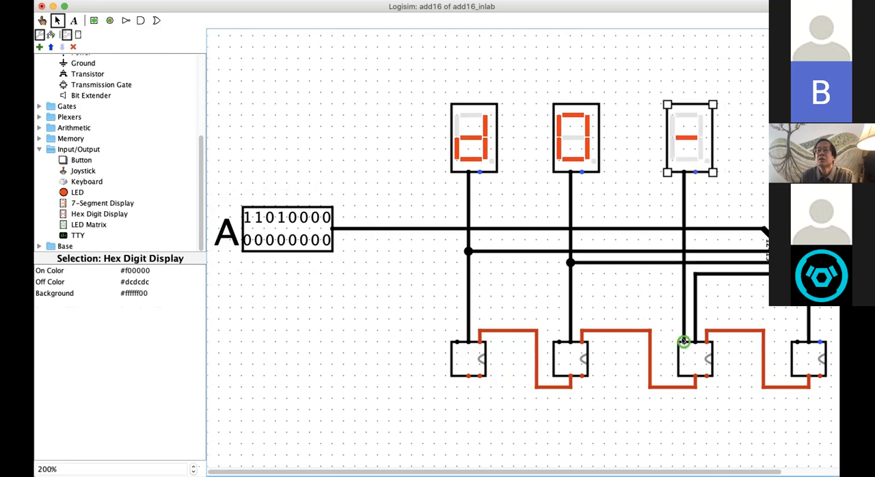
key("super+v")
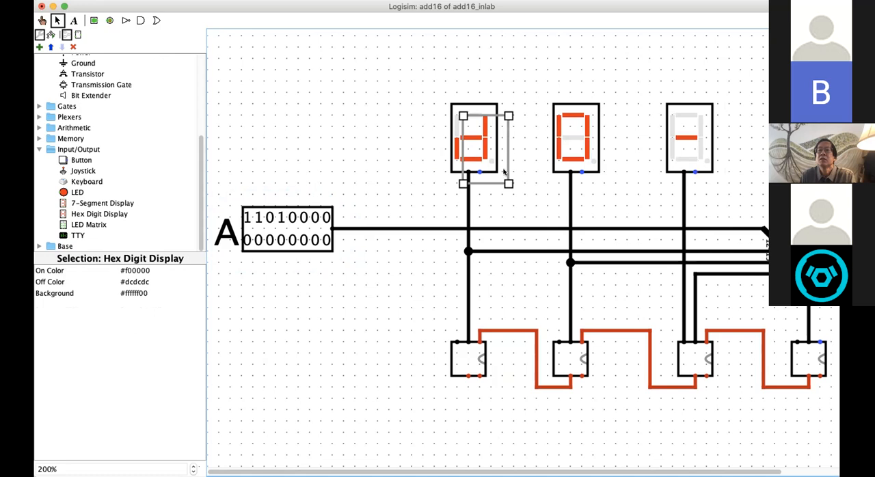
left_click_drag(464, 115, 770, 105)
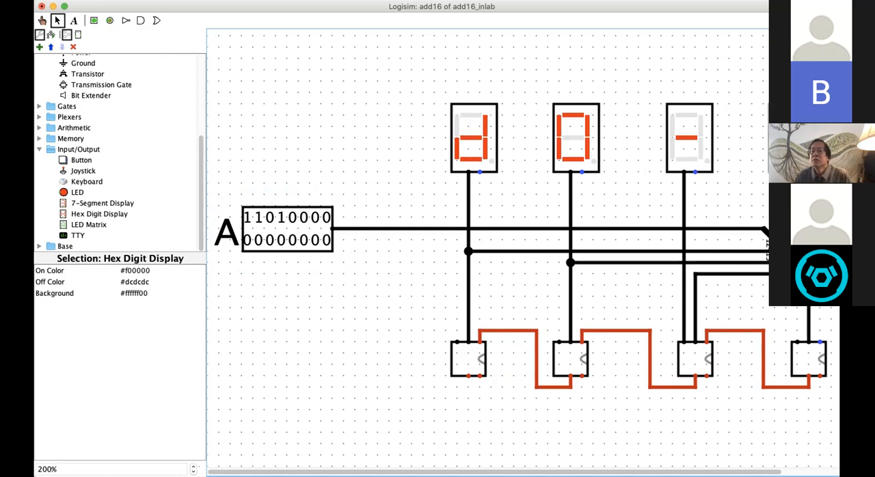
left_click_drag(771, 105, 770, 104)
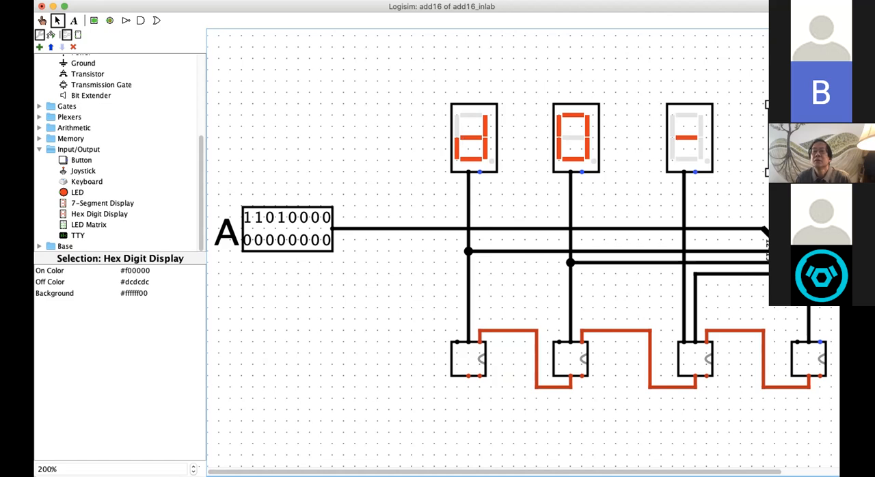
Step: Delete the third display's wire, shift that display one grid step right, and connect the corner of the 4-7 wire to its data input
left_click(693, 150)
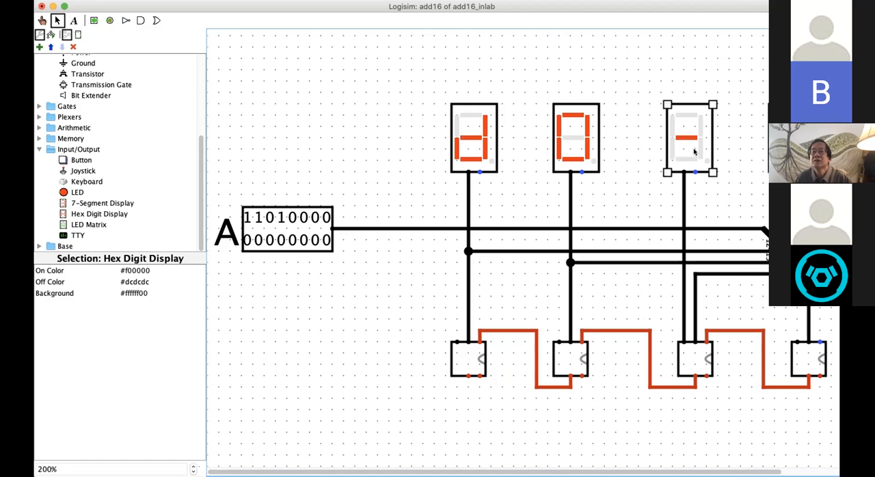
left_click(683, 186)
key("Delete")
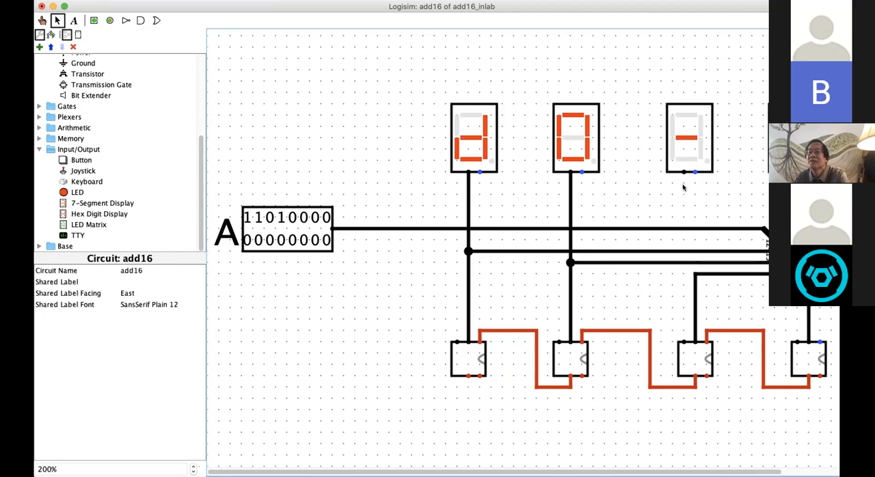
left_click_drag(694, 123, 704, 124)
left_click_drag(698, 272, 694, 172)
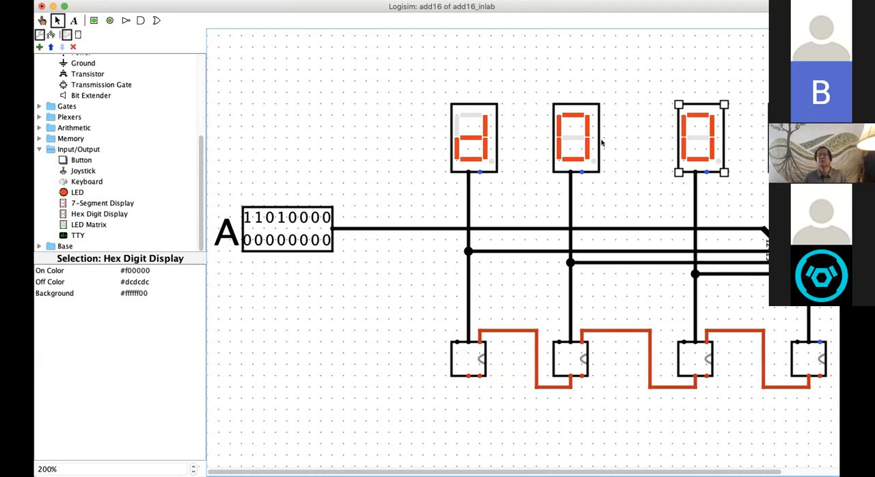
left_click(404, 141)
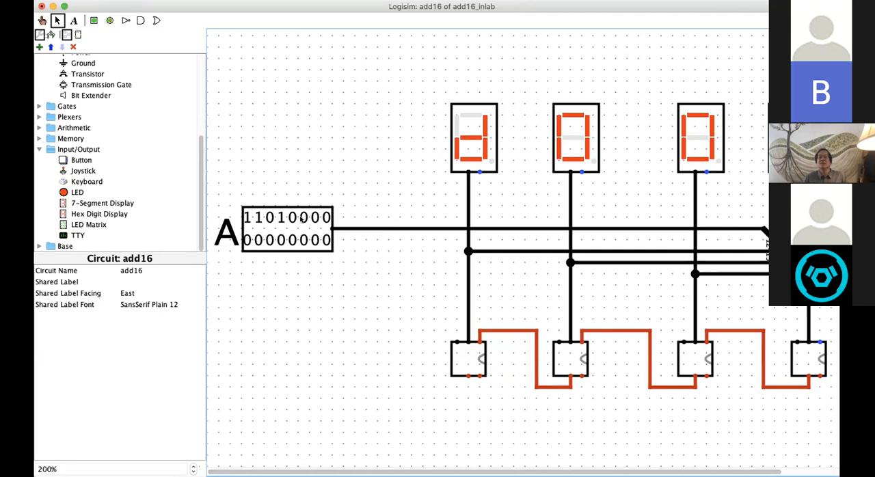
left_click(42, 21)
left_click(289, 218)
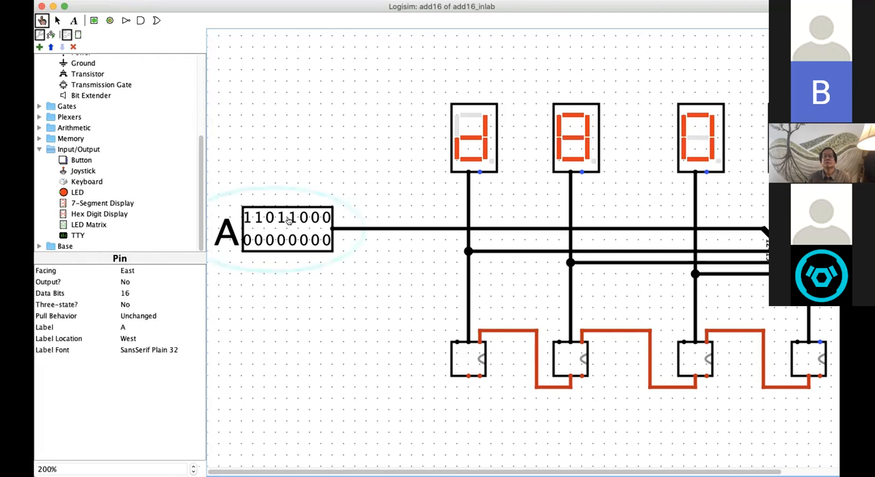
left_click(314, 218)
left_click(268, 240)
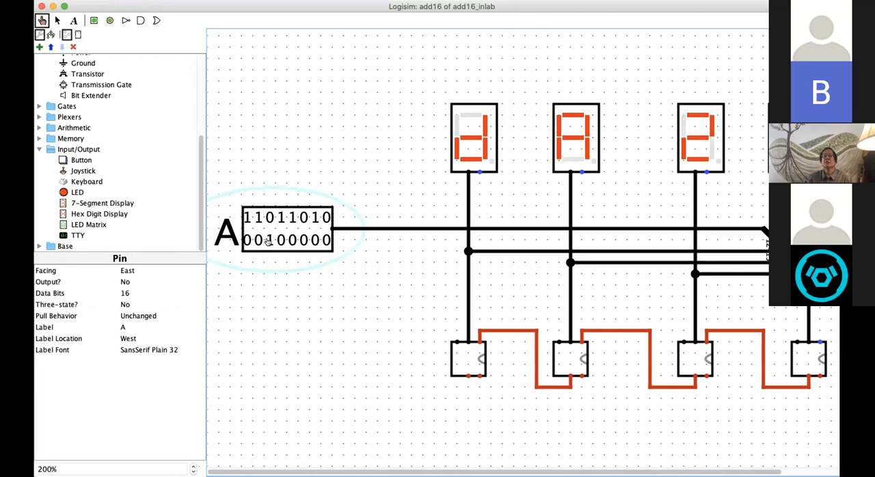
left_click(258, 240)
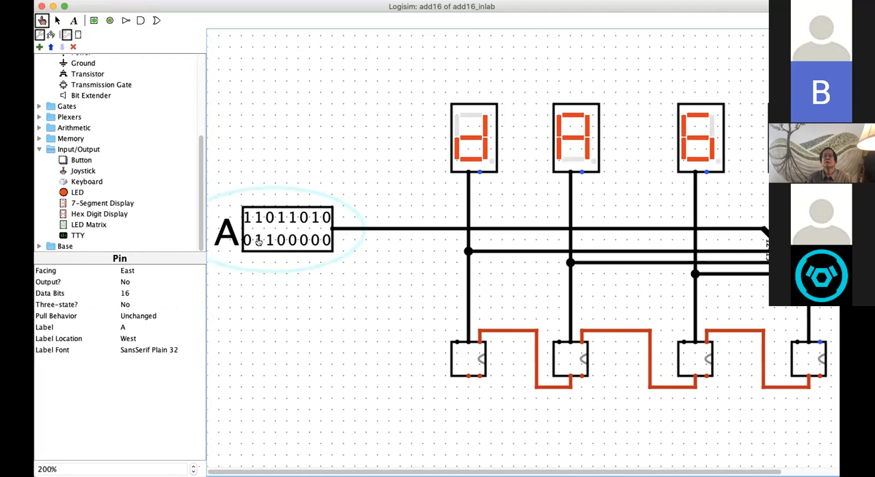
left_click(302, 239)
left_click(326, 239)
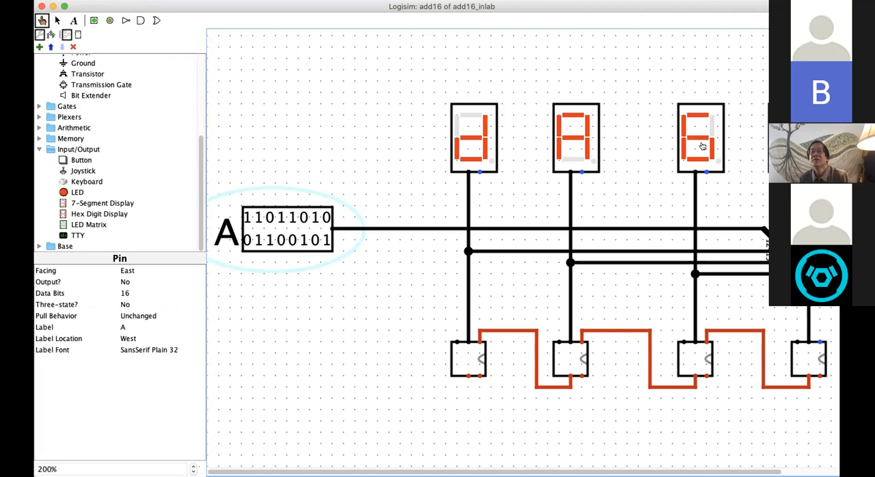
Step: Space the four hex digit displays evenly by moving the third and fourth left and the first right
left_click(58, 21)
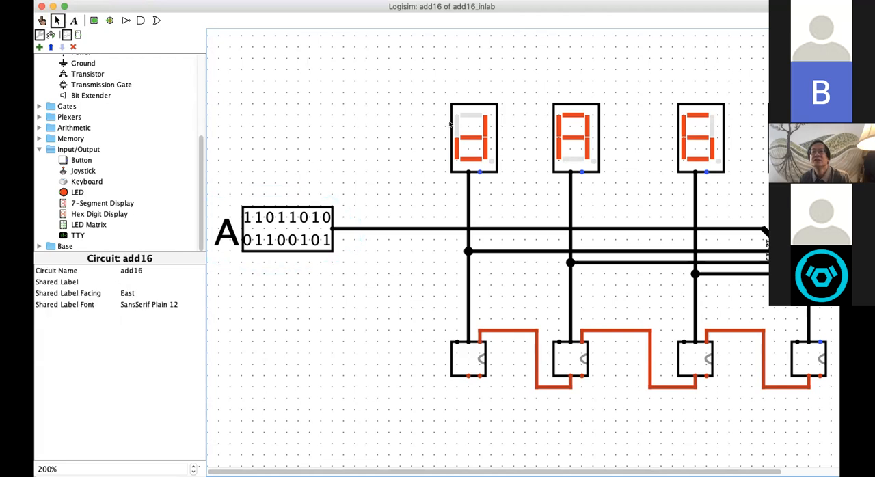
mouse_move(689, 141)
left_mouse_down()
mouse_move(647, 141)
mouse_move(662, 142)
left_mouse_up()
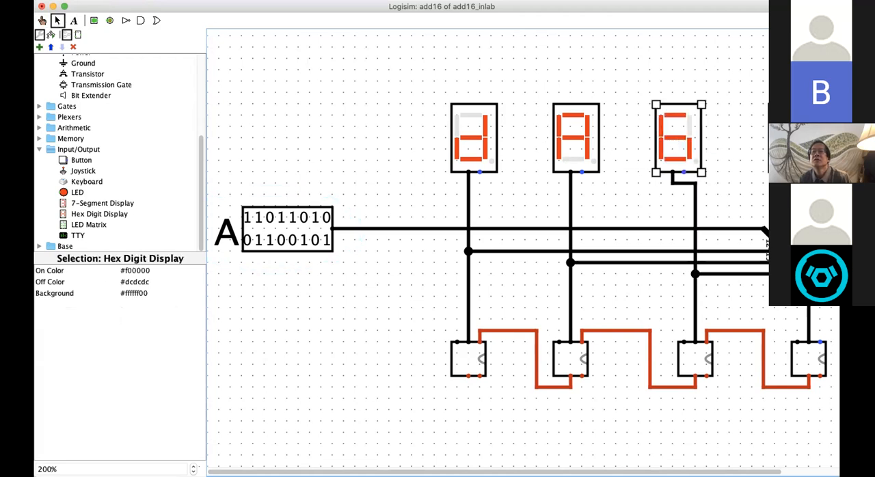
left_click_drag(791, 140, 767, 141)
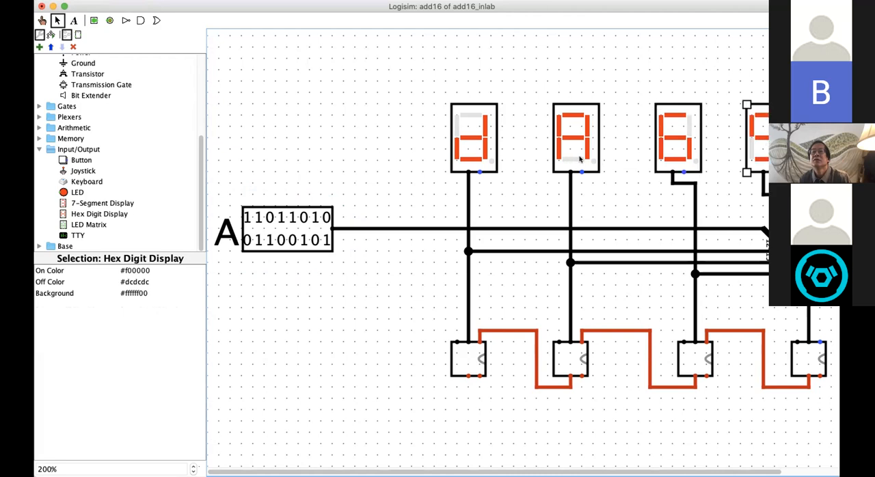
left_click_drag(662, 146, 654, 146)
mouse_move(761, 144)
left_mouse_down()
mouse_move(747, 143)
mouse_move(758, 143)
left_mouse_up()
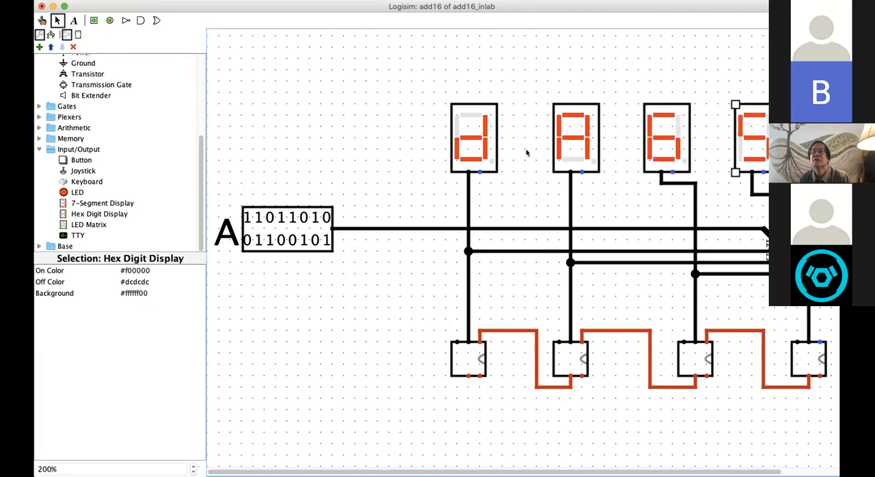
left_click_drag(476, 150, 488, 150)
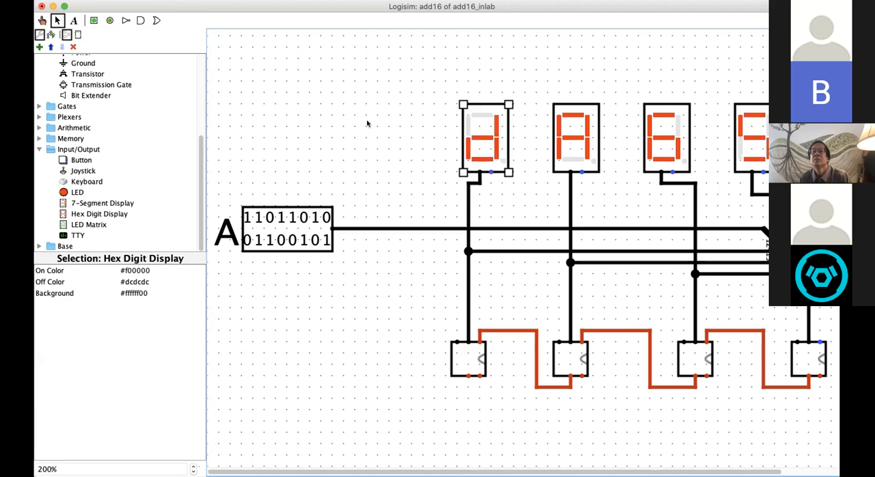
left_click(359, 123)
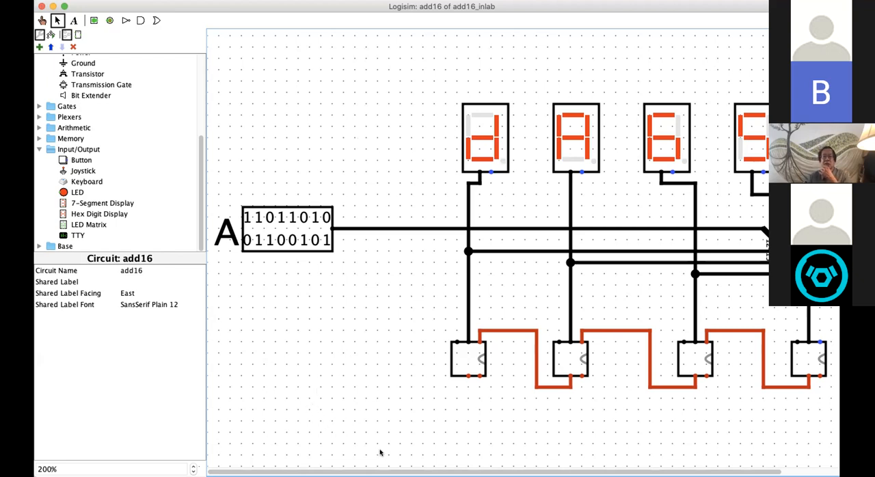
left_click(272, 235)
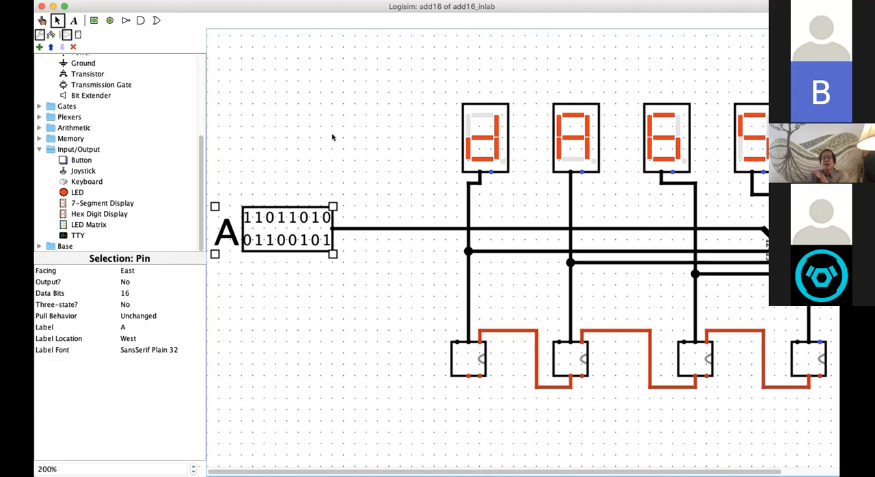
left_click(309, 395)
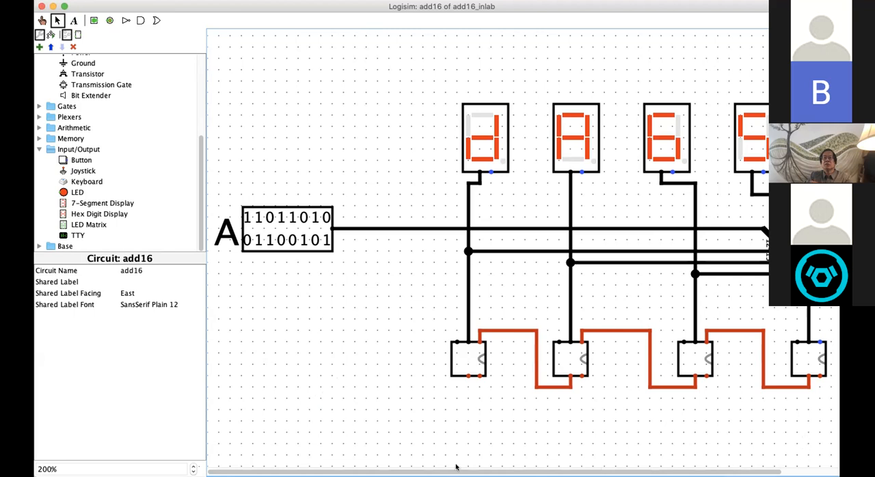
Step: Select all four add4 subcircuits with their carry wires and move them straight down, stretching the wires from the splitter
scroll(520, 246, "right", 3)
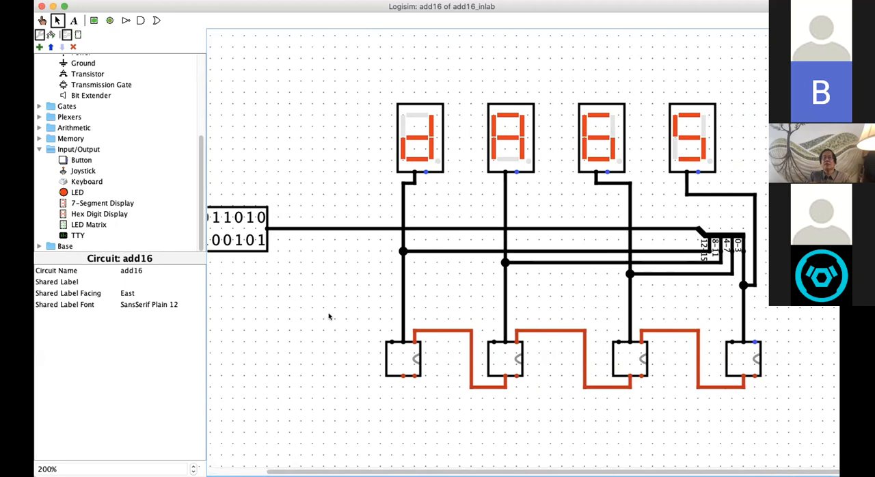
left_click_drag(324, 315, 783, 403)
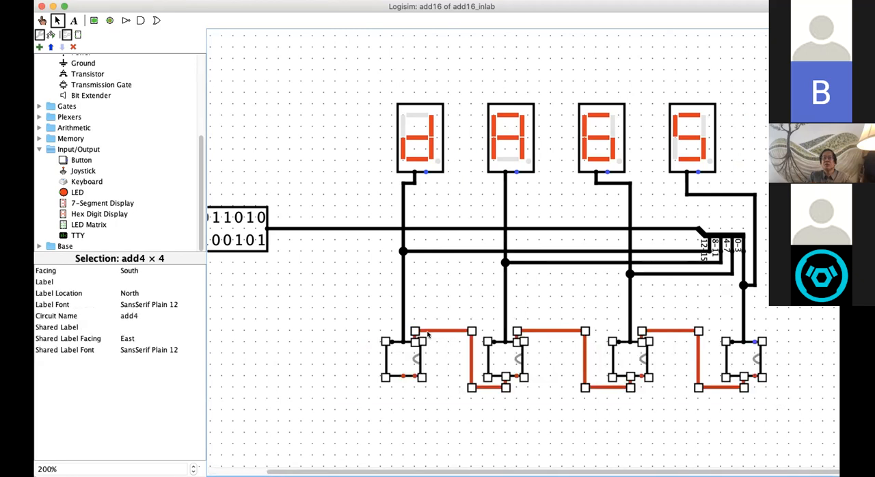
left_click(379, 336)
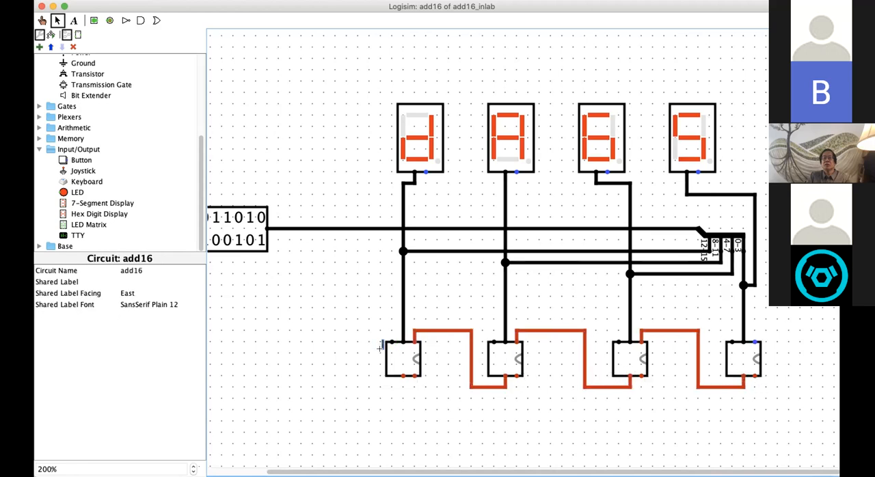
left_click_drag(371, 315, 796, 410)
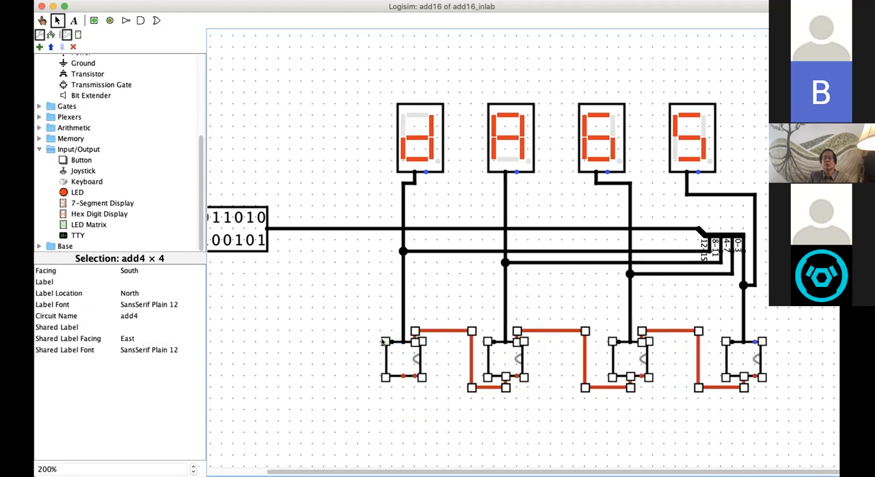
left_click_drag(383, 339, 382, 399)
left_click(329, 313)
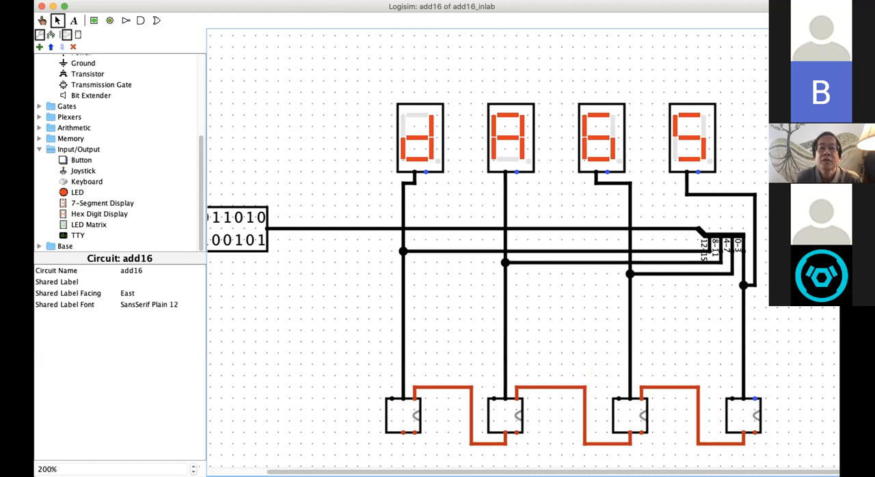
Step: Copy input pin A, place the copy directly beneath the original, and label it B
scroll(248, 445, "left", 5)
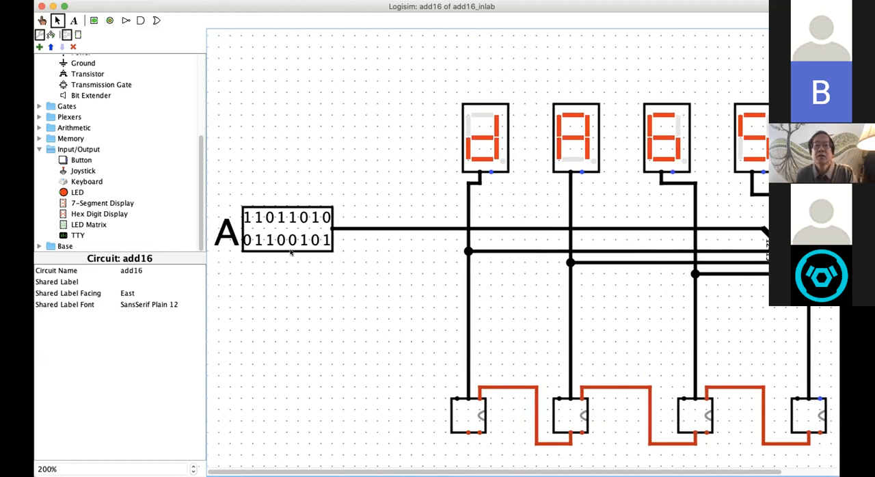
left_click(306, 227)
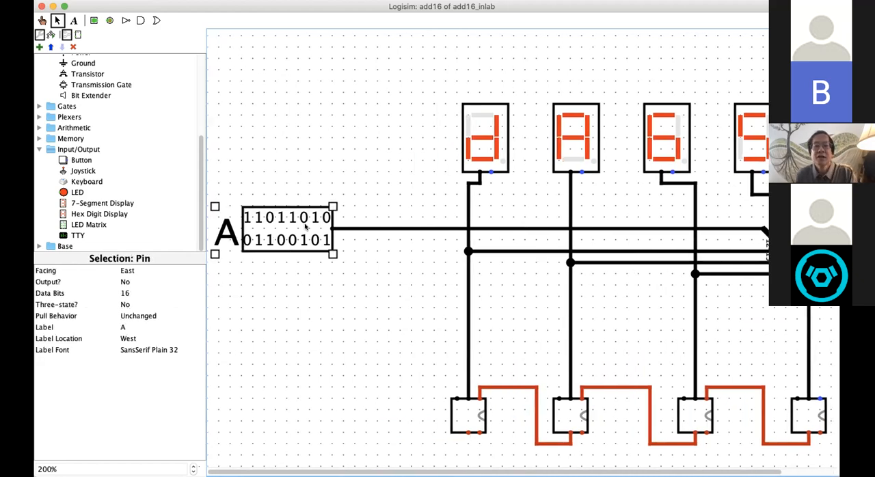
left_click(319, 299)
key("super+v")
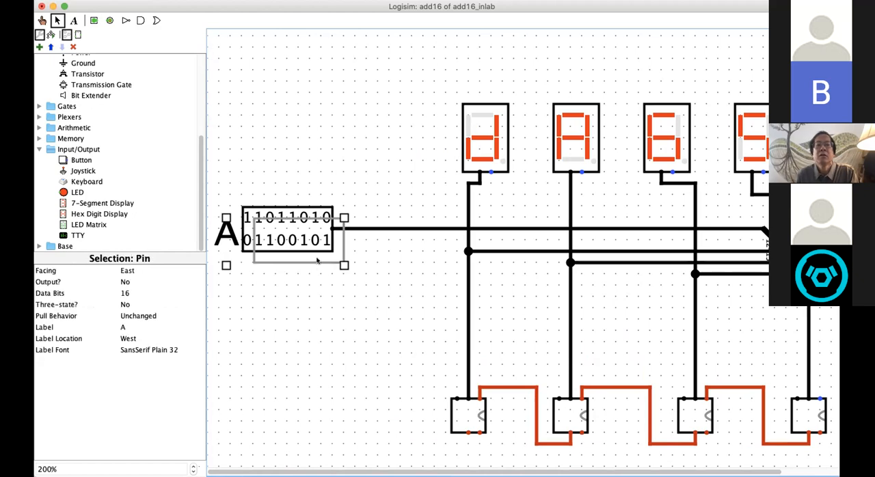
left_click_drag(317, 257, 308, 335)
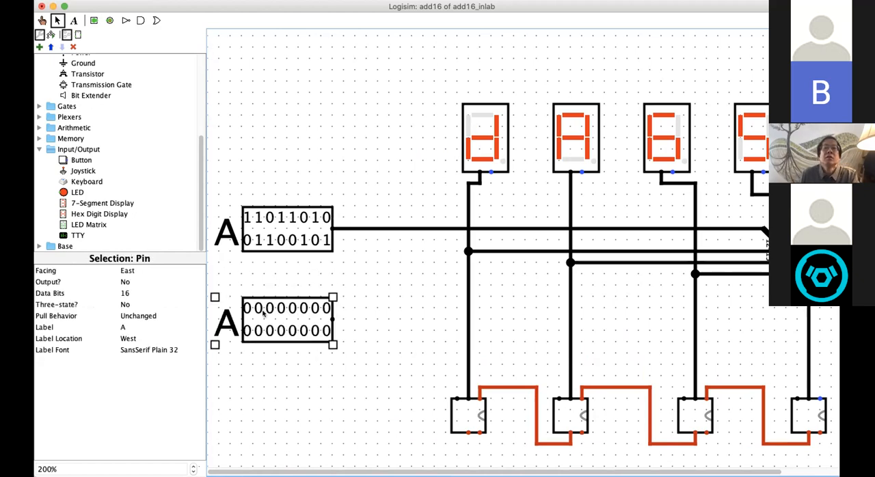
left_click(127, 328)
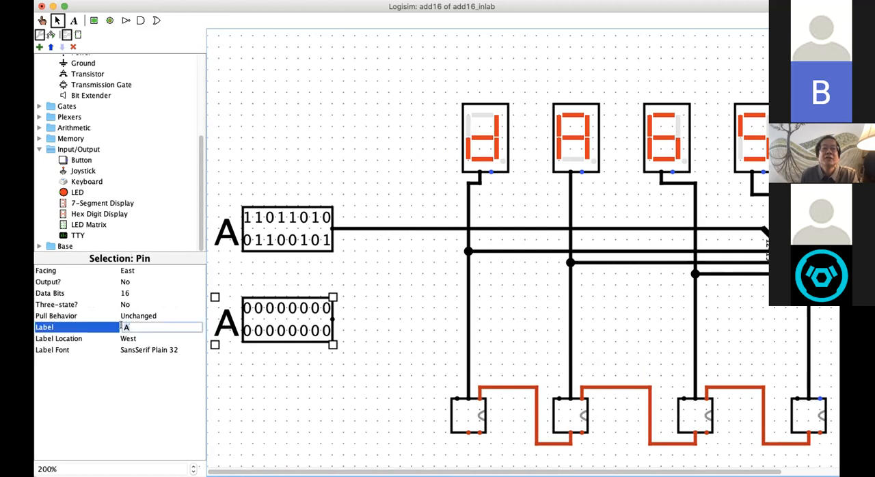
type("B")
key("Return")
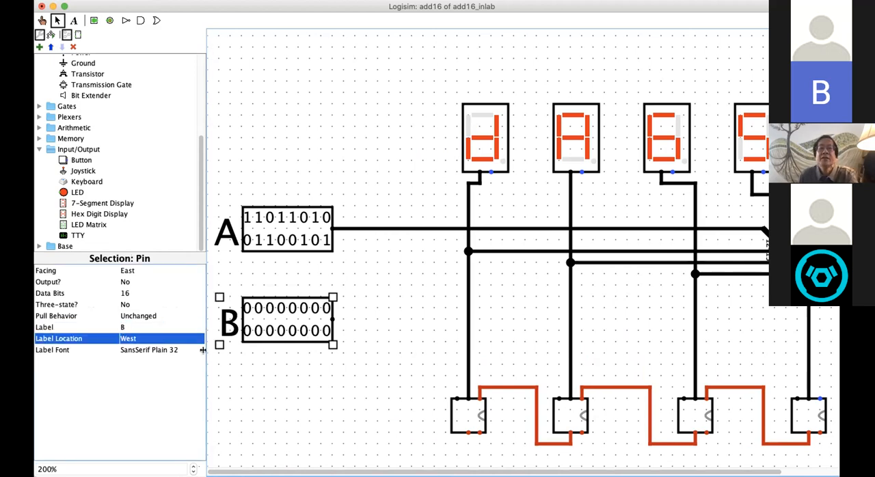
left_click(211, 354)
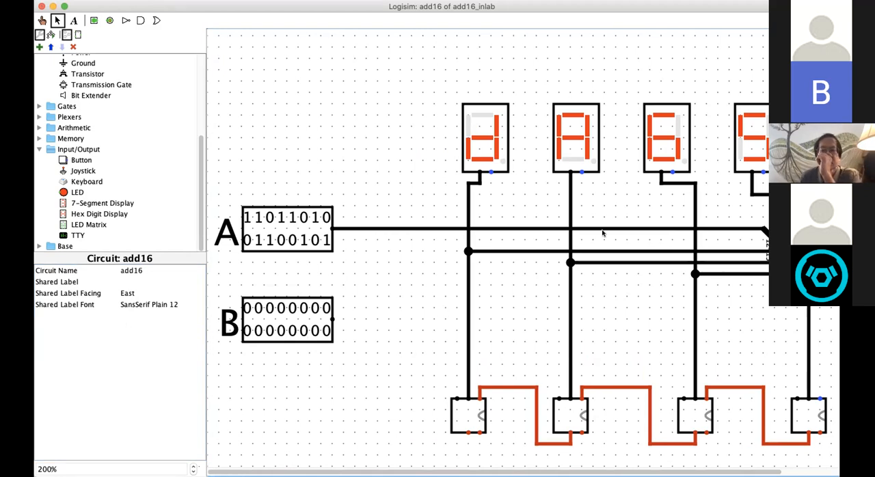
Step: Copy the 16-bit splitter with fan-out 4 and place the copy below the original, between the third and fourth add4 columns
left_click(770, 236)
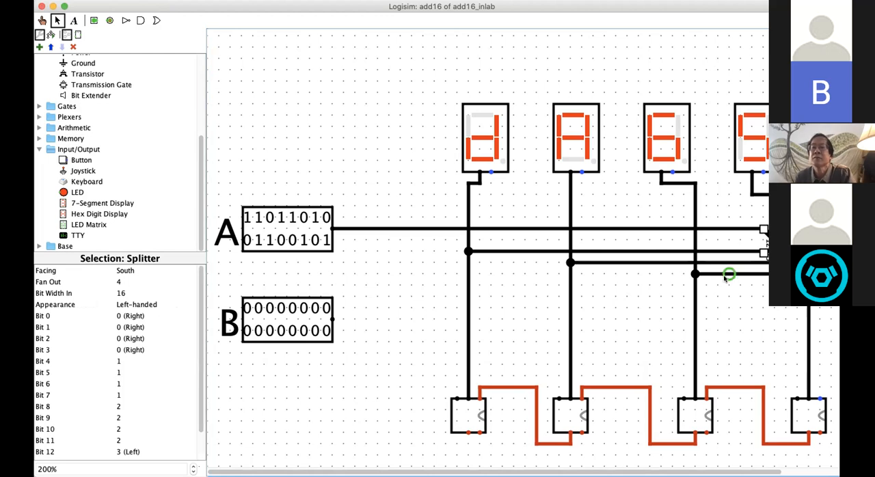
left_click(745, 304)
key("super+v")
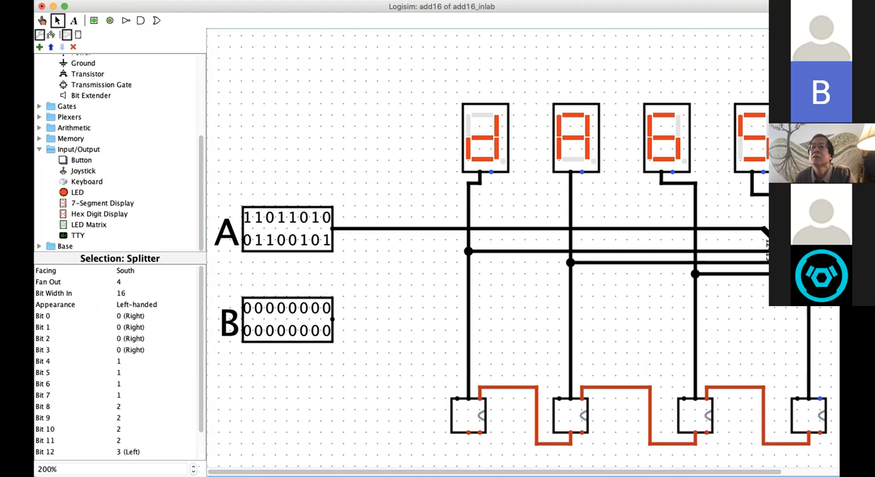
mouse_move(763, 253)
left_mouse_down()
mouse_move(576, 330)
mouse_move(531, 321)
left_mouse_up()
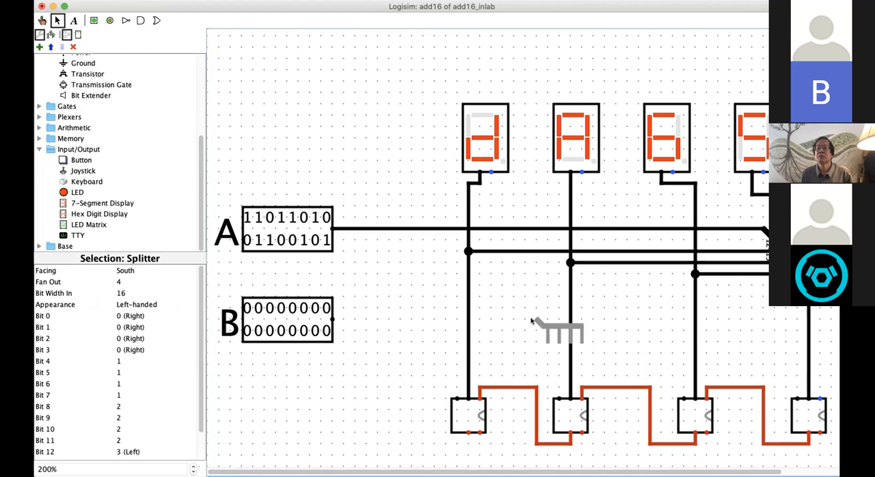
left_click_drag(532, 321, 730, 299)
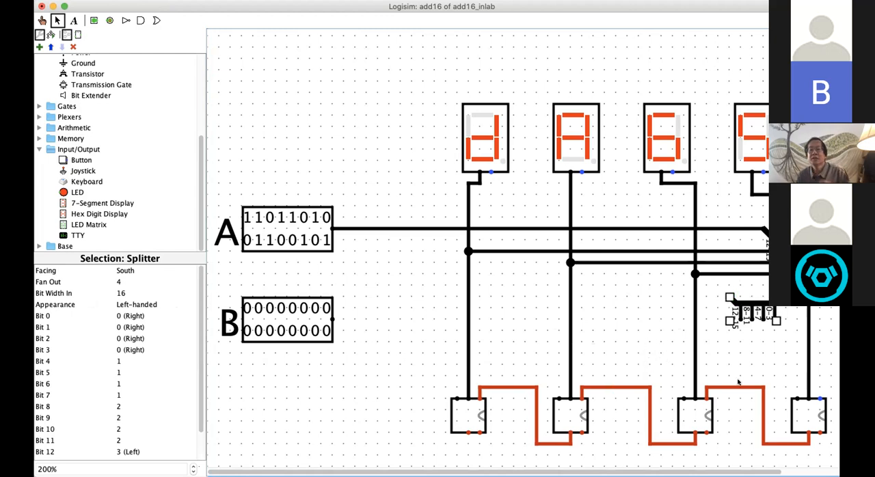
Step: Wire the new splitter's outputs 0-3, 4-7, 8-11 and 12-15 to the first inputs of the four add4 subcircuits, from rightmost to leftmost
left_click_drag(637, 469, 707, 465)
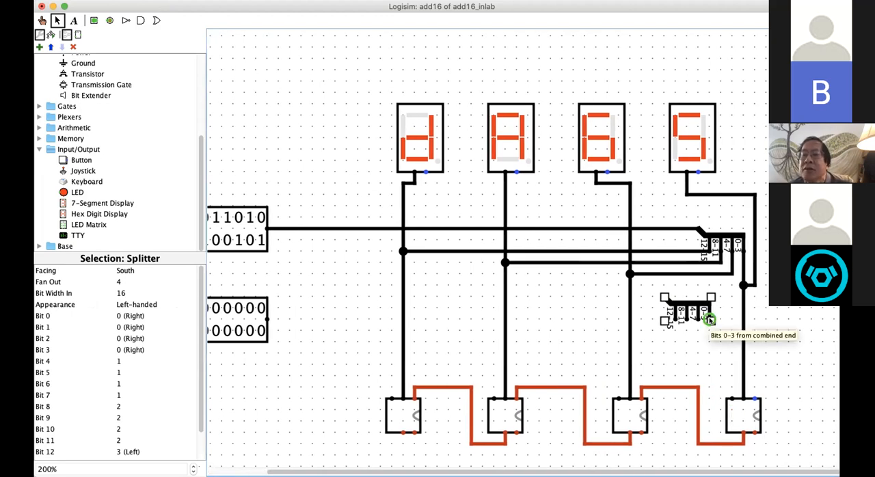
left_click_drag(727, 321, 731, 397)
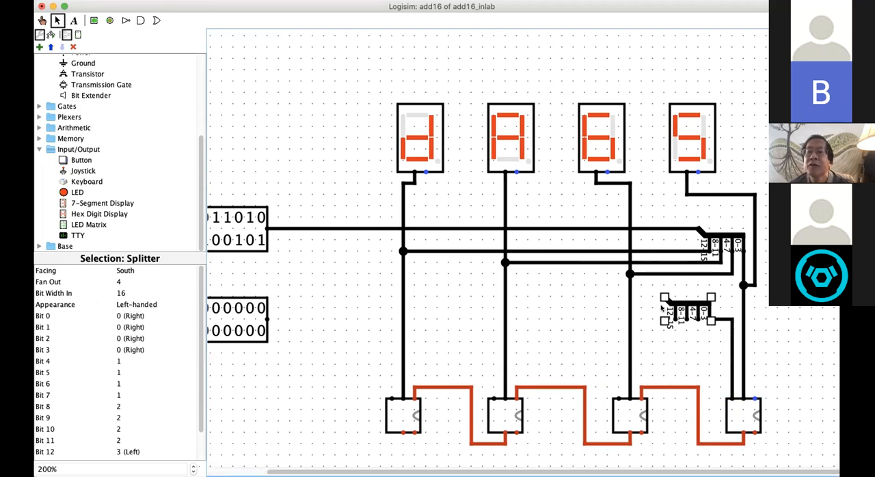
left_click_drag(664, 319, 391, 399)
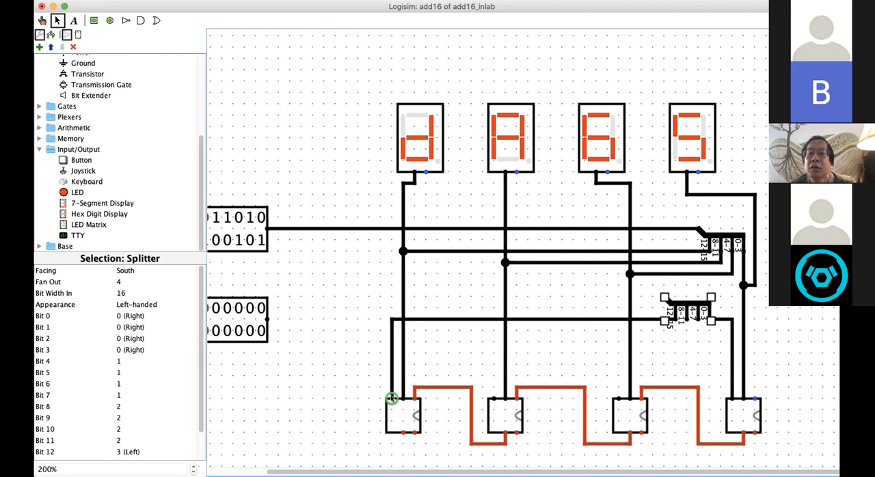
left_click_drag(686, 329, 493, 399)
left_click_drag(697, 324, 615, 401)
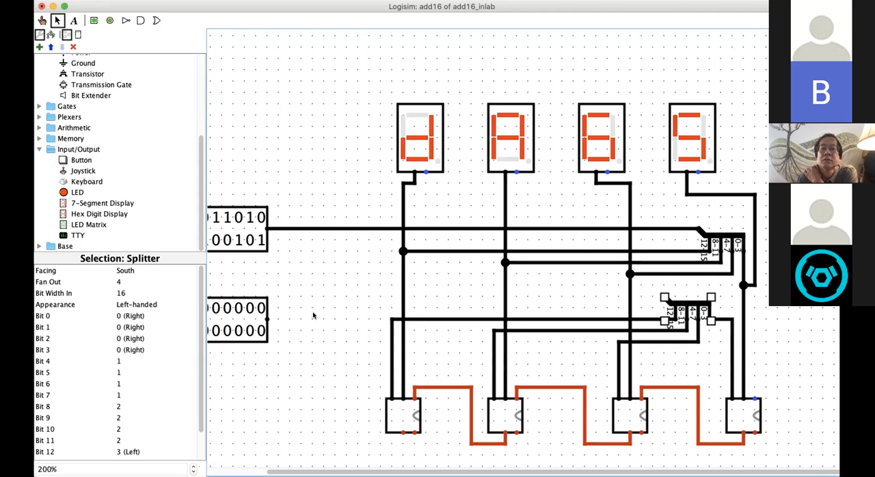
Step: Wire the second splitter's combined end to input pin B, moving the pin up two grid steps to line up with the wire
left_click_drag(664, 298, 300, 297)
left_click(336, 327)
left_click_drag(222, 318, 222, 295)
left_click_drag(301, 297, 267, 297)
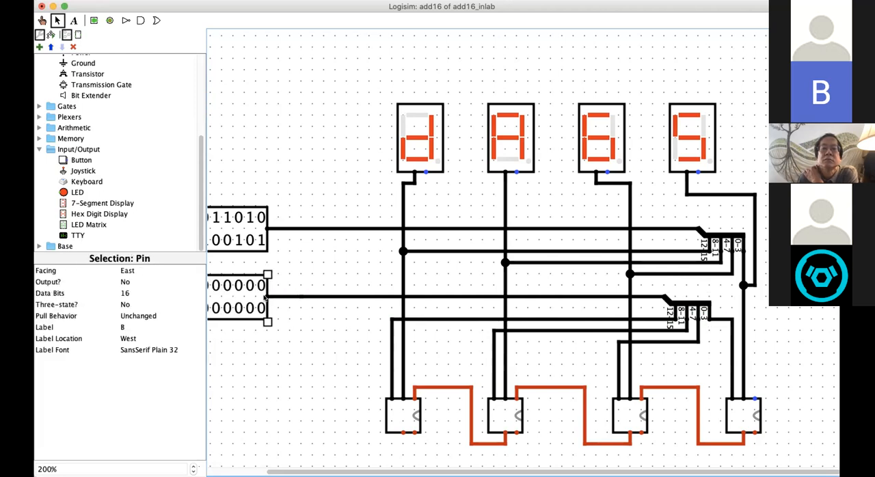
left_click(695, 388)
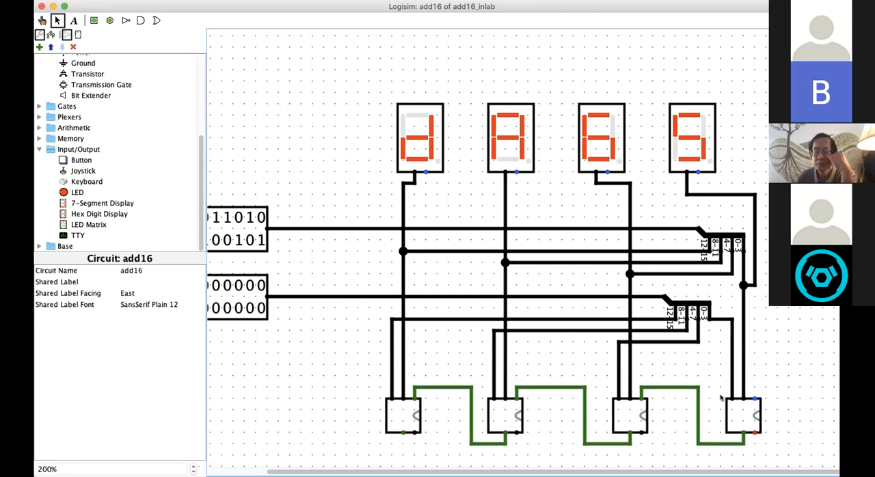
Step: Select all four hex digit displays and move them well up and one grid step left, stretching their wires
scroll(765, 333, "up", 1)
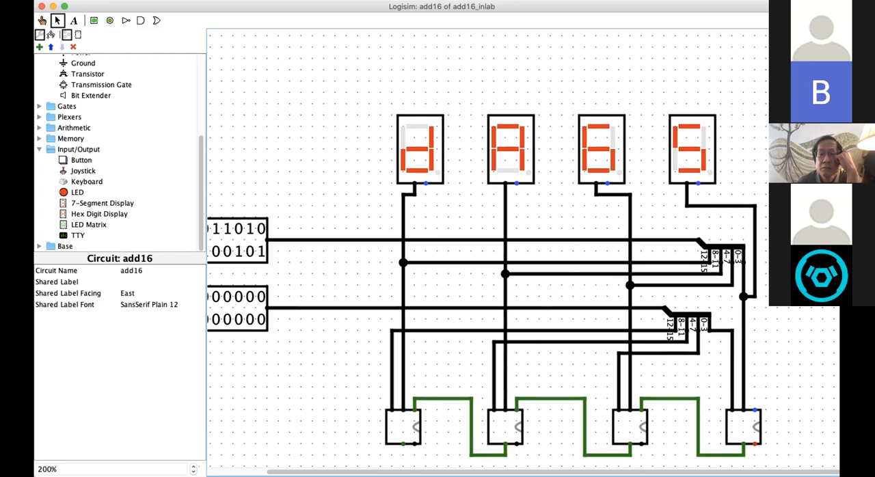
scroll(696, 239, "down", 1)
scroll(410, 80, "down", 1)
scroll(410, 80, "up", 2)
left_click_drag(357, 101, 750, 198)
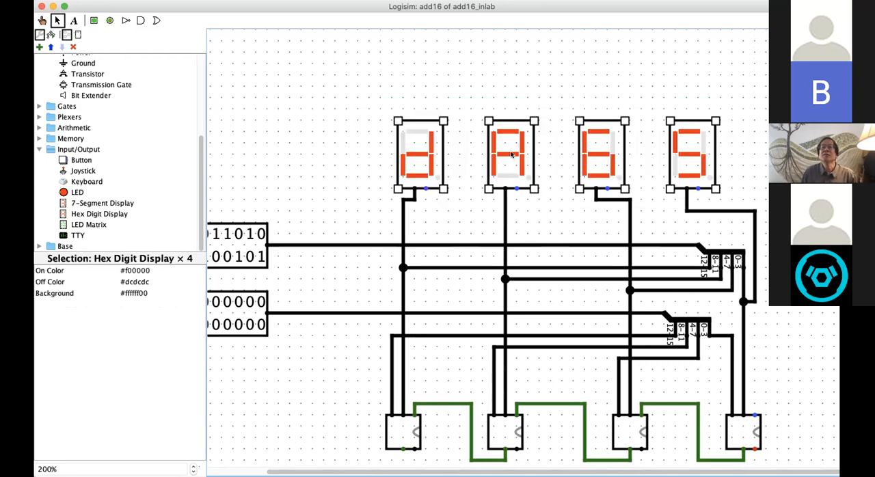
left_click_drag(487, 120, 481, 39)
scroll(716, 154, "down", 3)
scroll(717, 154, "up", 4)
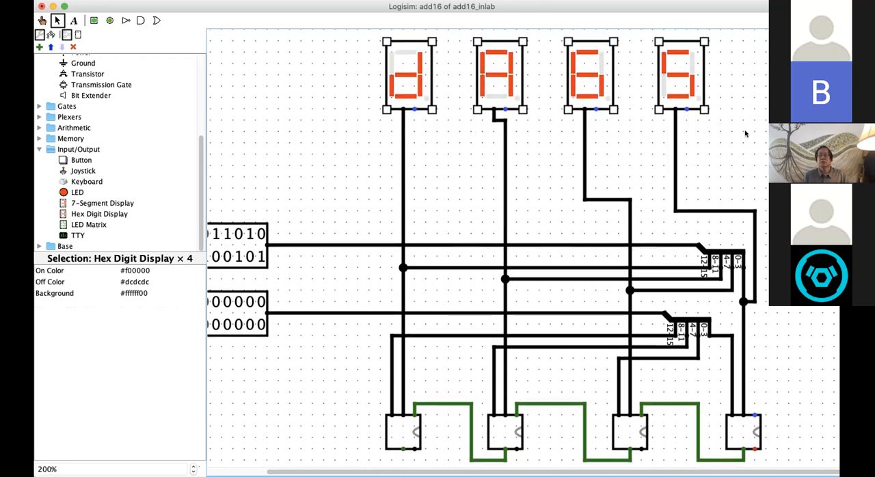
left_click(359, 186)
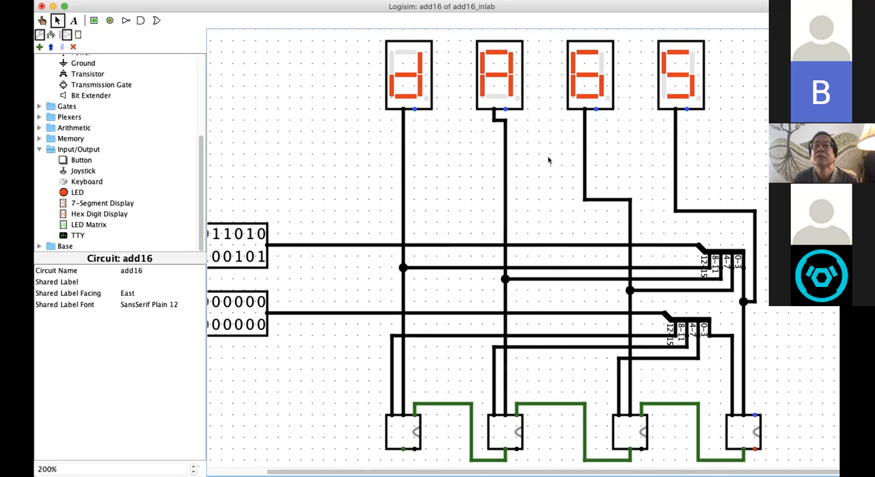
Step: Reroute the third display's wire so it runs across just beneath the display and straight down to the 4-7 junction, deleting the leftover stub
left_click(584, 167)
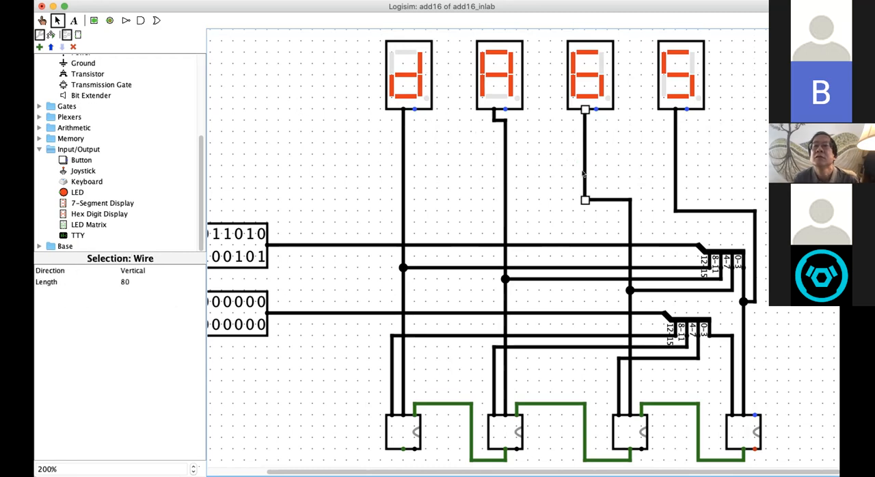
left_click_drag(583, 174, 629, 161)
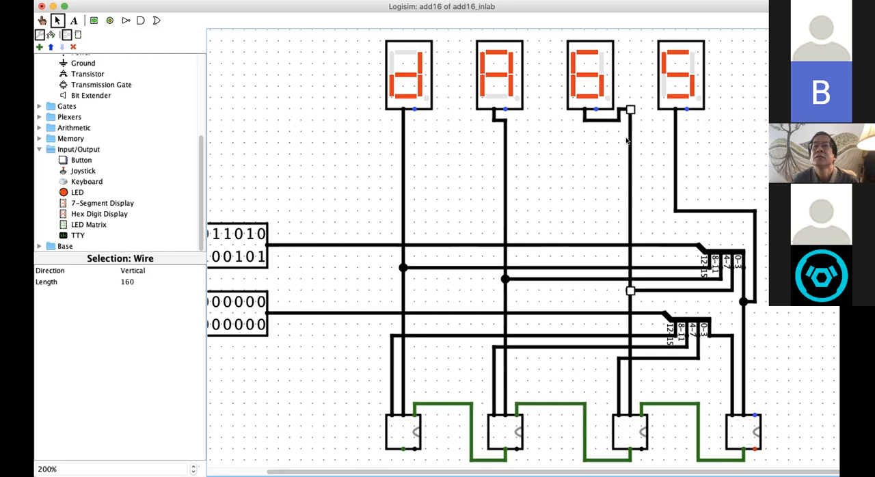
left_click(618, 109)
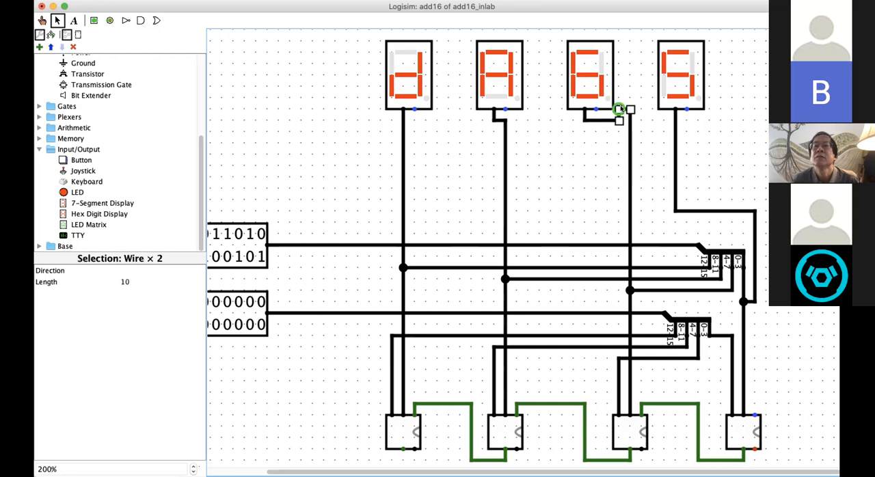
mouse_move(619, 109)
left_mouse_down()
mouse_move(623, 122)
mouse_move(620, 108)
left_mouse_up()
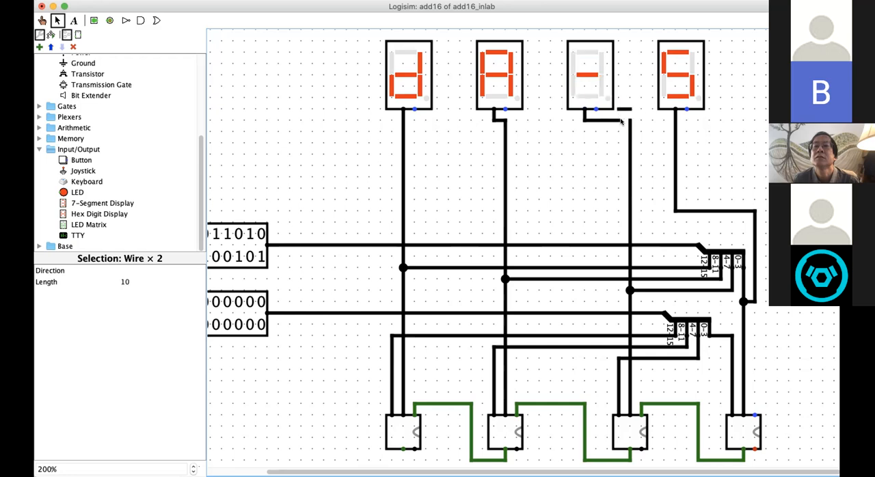
left_click(619, 109)
key("Delete")
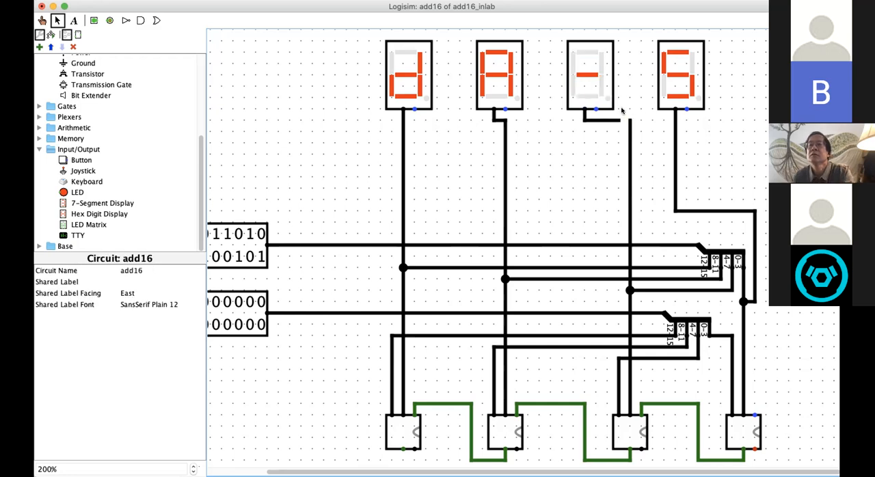
left_click_drag(630, 121, 605, 123)
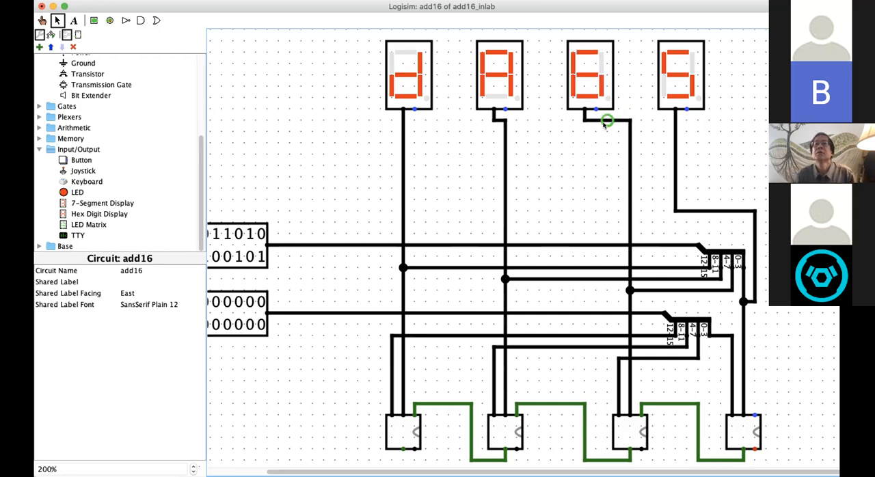
Step: Reroute the fourth display's wire so it runs across just beneath the display and straight down to the 0-3 junction, removing the leftover segments
left_click(674, 166)
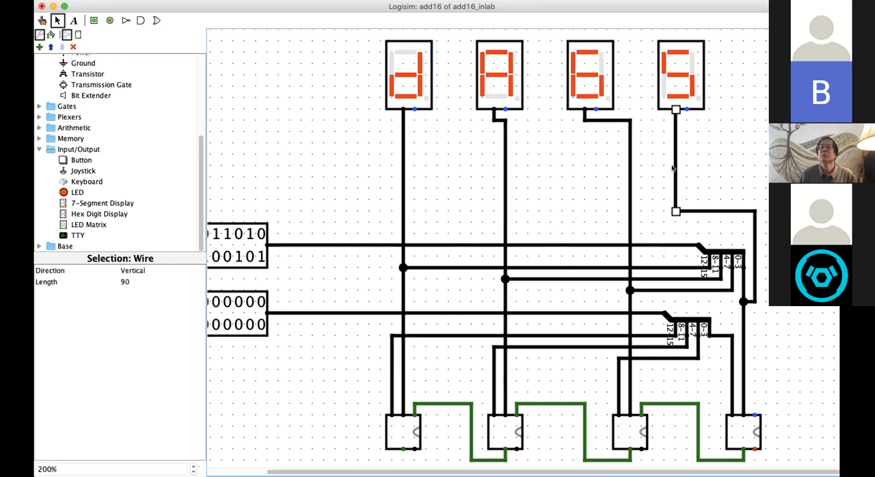
left_click_drag(674, 166, 748, 163)
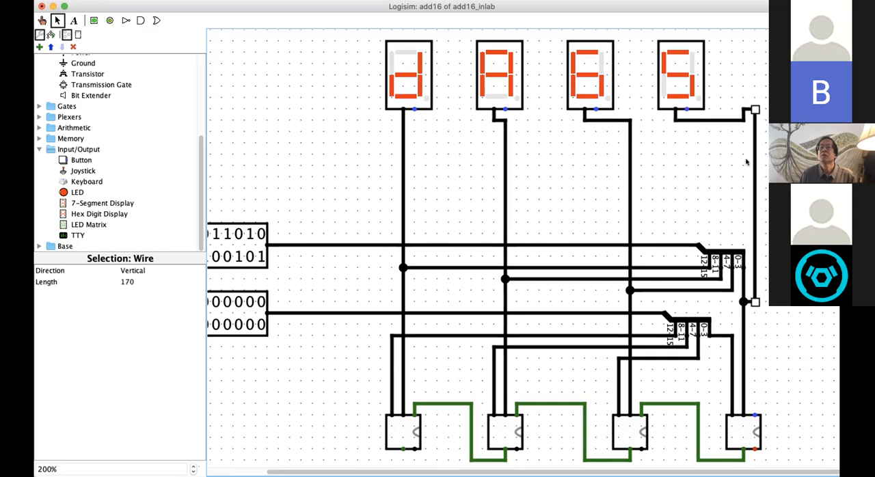
left_click(743, 108)
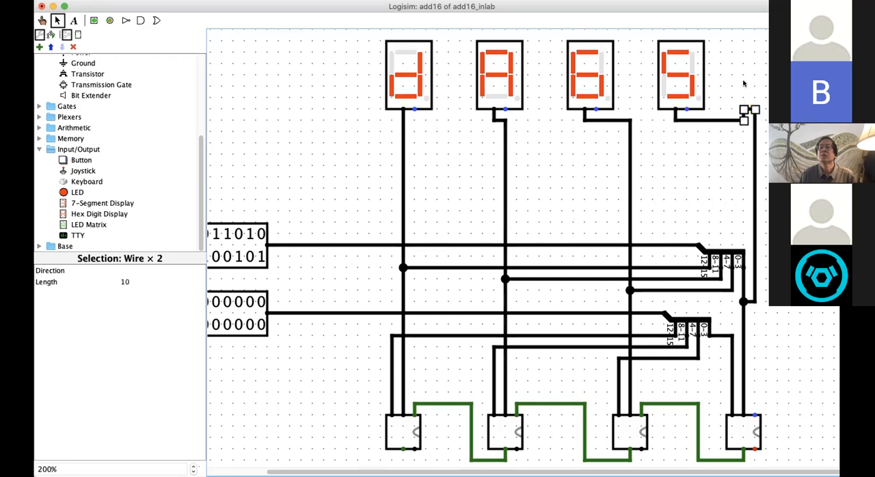
left_click(751, 101)
left_click(750, 109)
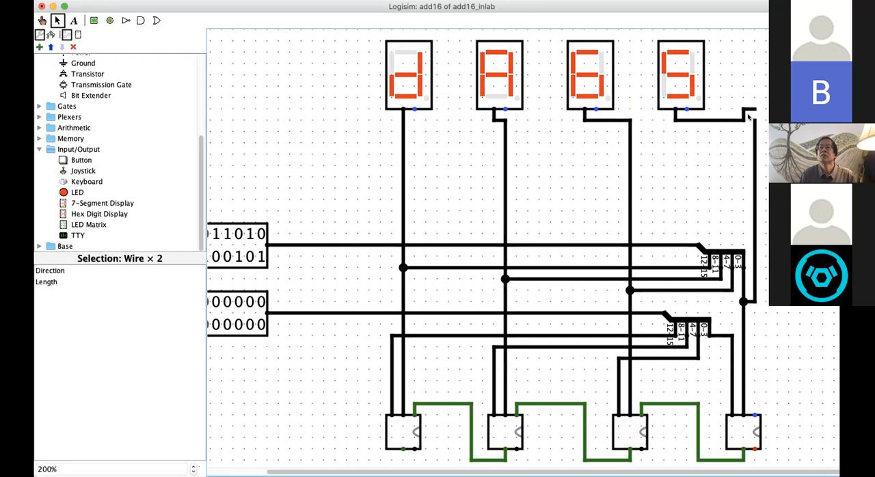
left_click_drag(747, 115, 754, 120)
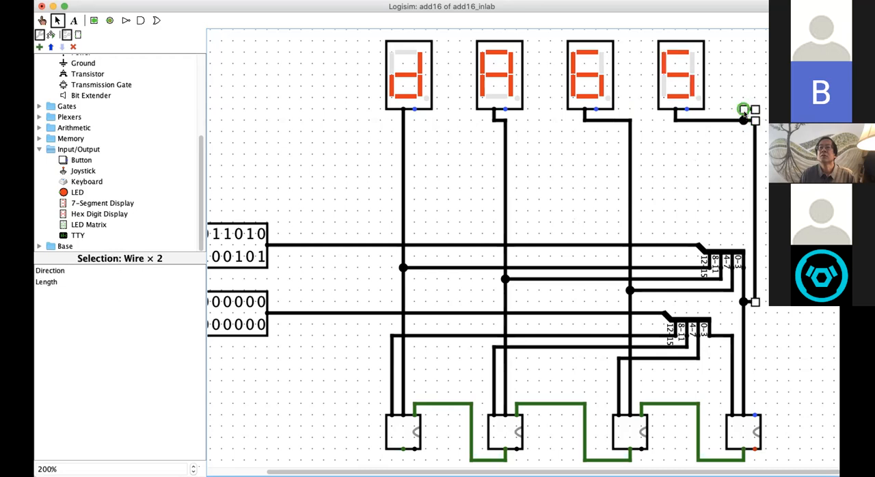
key("Delete")
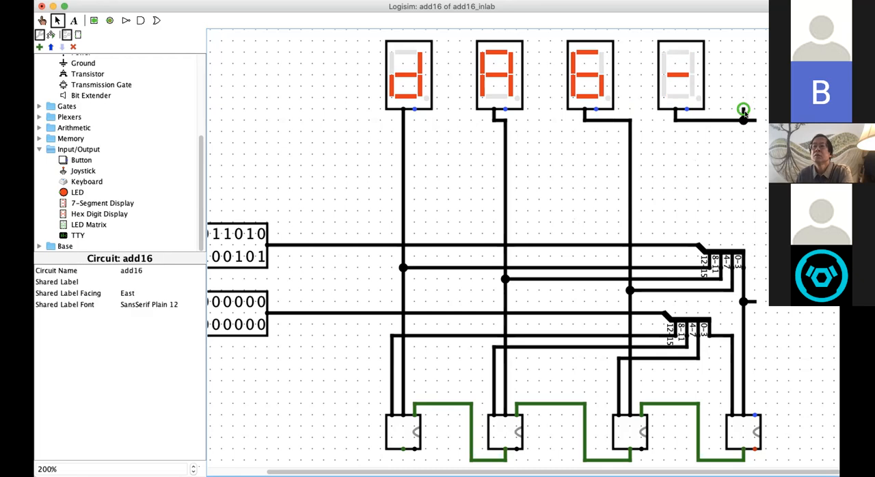
left_click_drag(756, 121, 755, 302)
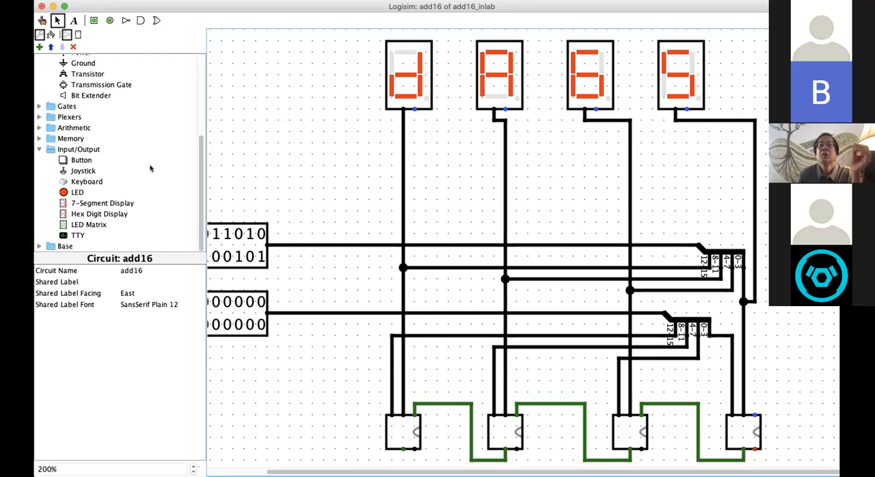
scroll(403, 80, "down", 5)
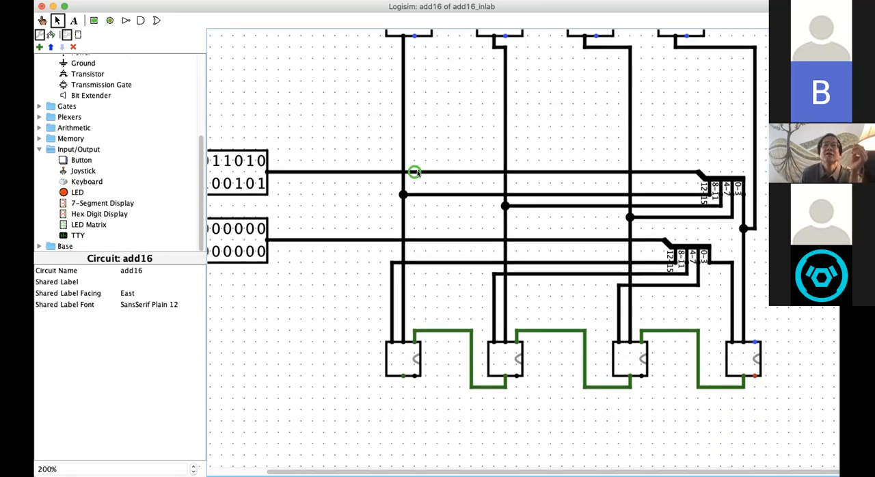
Step: Copy the first hex digit display and place two duplicates side by side in a new row beneath the existing displays
scroll(412, 171, "up", 5)
left_click(402, 56)
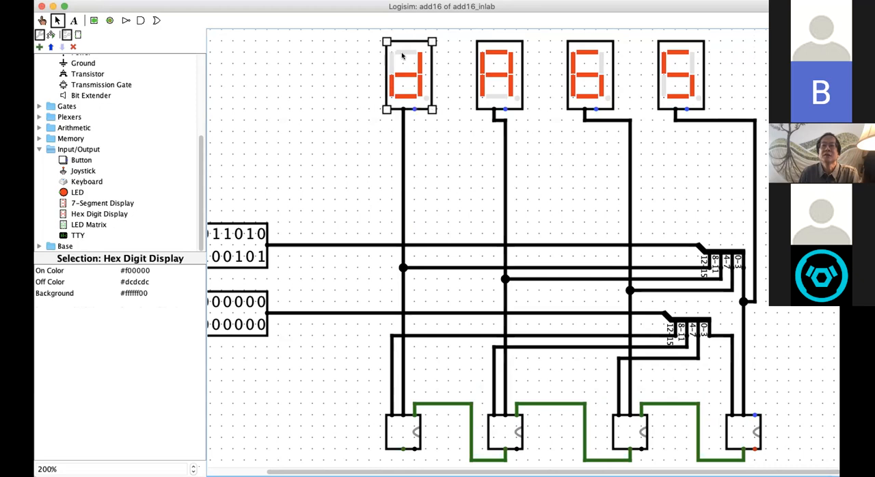
left_click(427, 157)
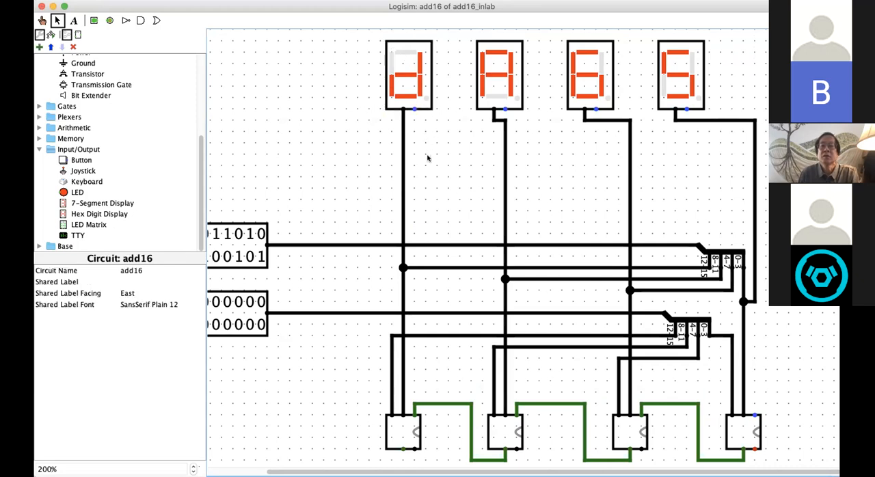
left_click_drag(425, 105, 451, 203)
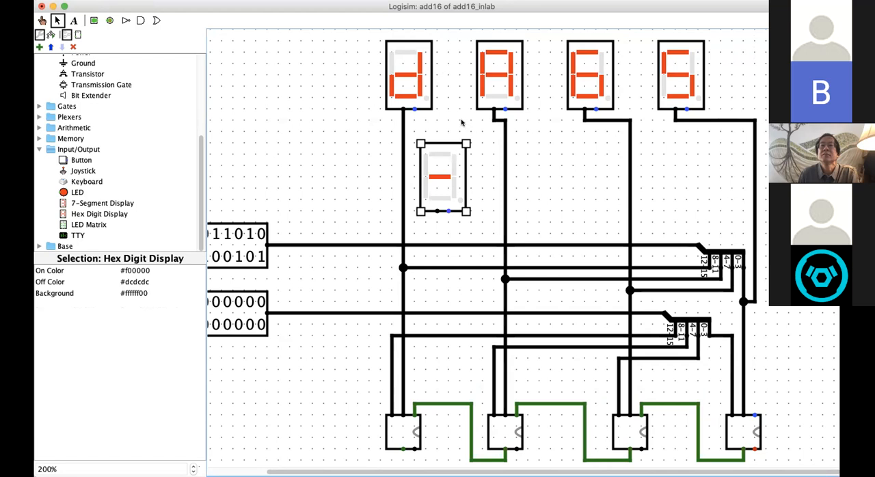
left_click(438, 117)
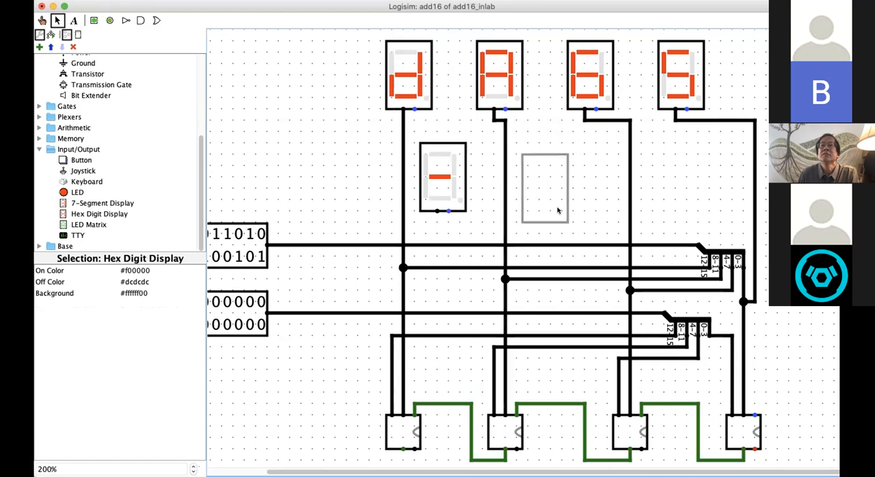
left_click(542, 205)
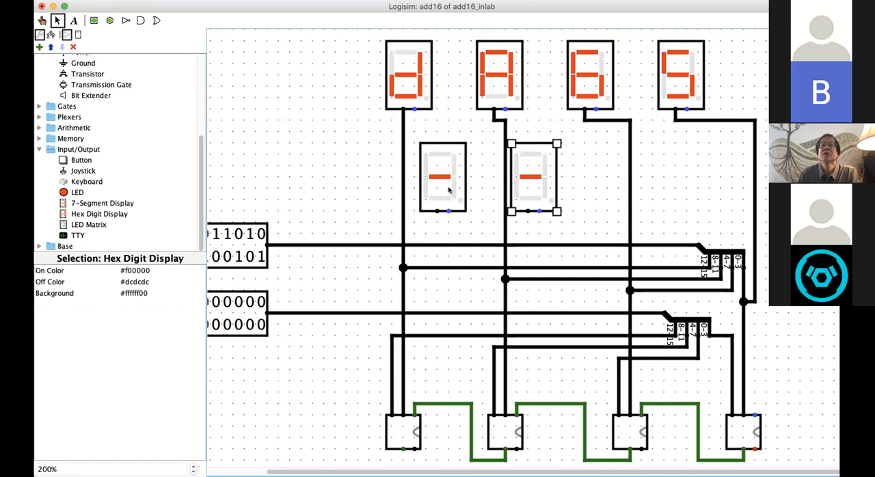
Step: Move both copied displays over so each stands just left of the first and second vertical wires from the upper displays
left_click(442, 163)
left_click_drag(443, 163, 367, 162)
left_click(535, 162)
left_click_drag(535, 162, 464, 160)
Step: Paste a third and a fourth hex digit display into the lower row, shifting the third one grid step right
key("super+v")
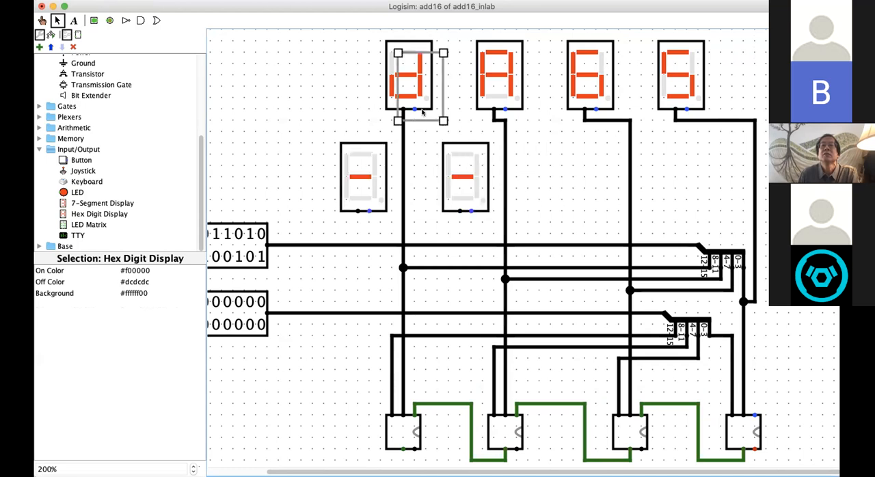
left_click_drag(422, 116, 558, 206)
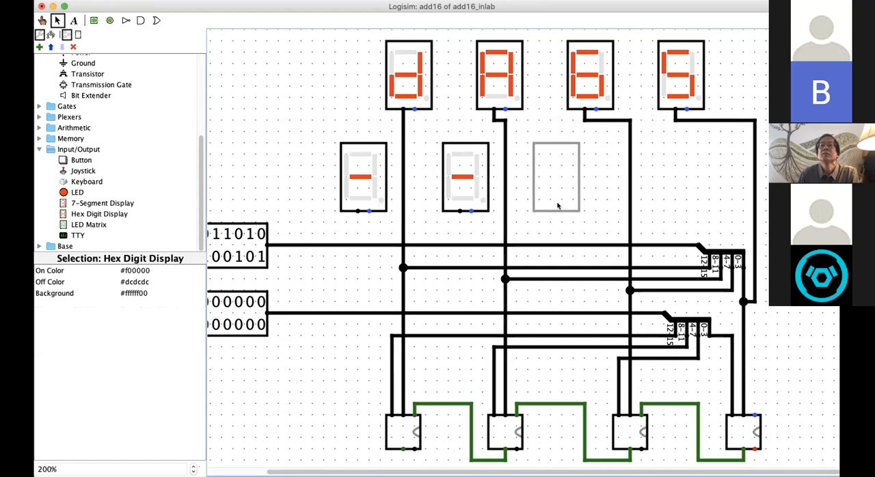
key("super+v")
left_click_drag(430, 115, 667, 203)
left_click(567, 185)
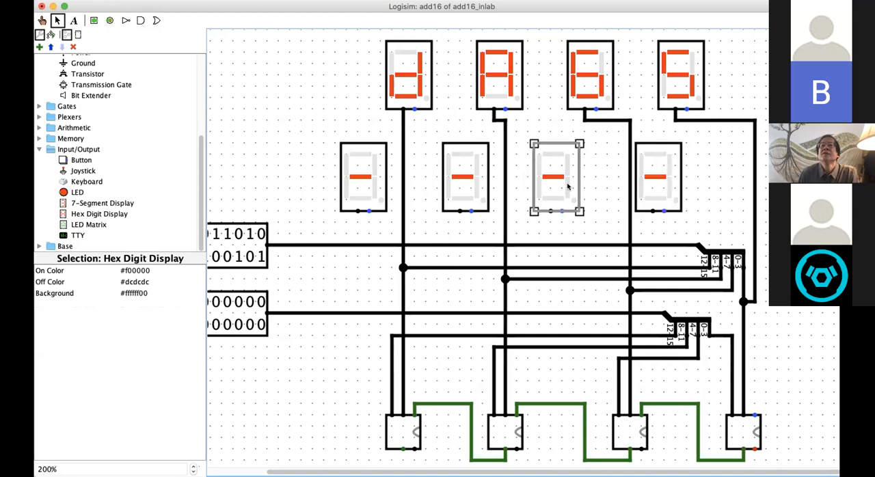
left_click_drag(573, 186, 585, 185)
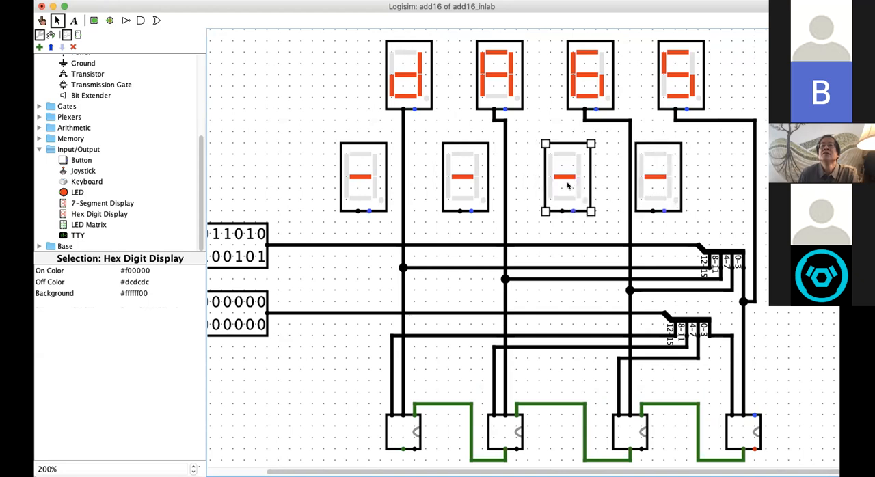
left_click(296, 90)
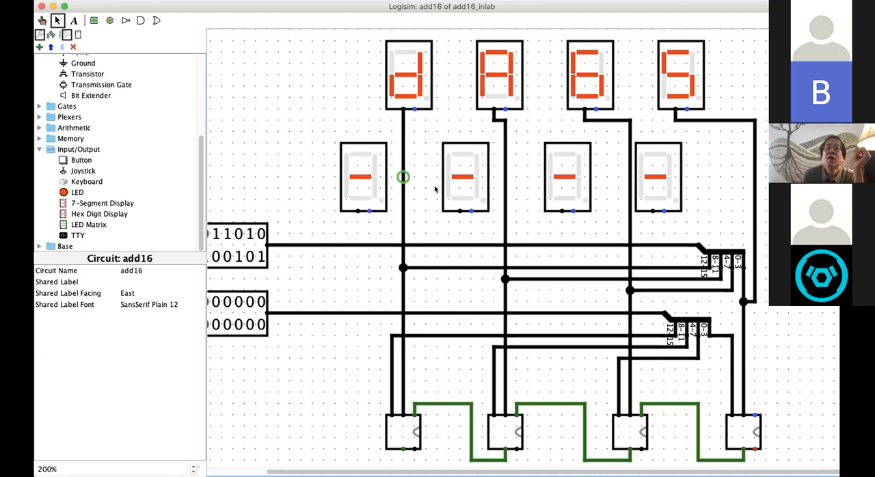
Step: Wire the first three lower displays to the 12-15, 8-11 and 4-7 wires of B's splitter
scroll(437, 188, "down", 3)
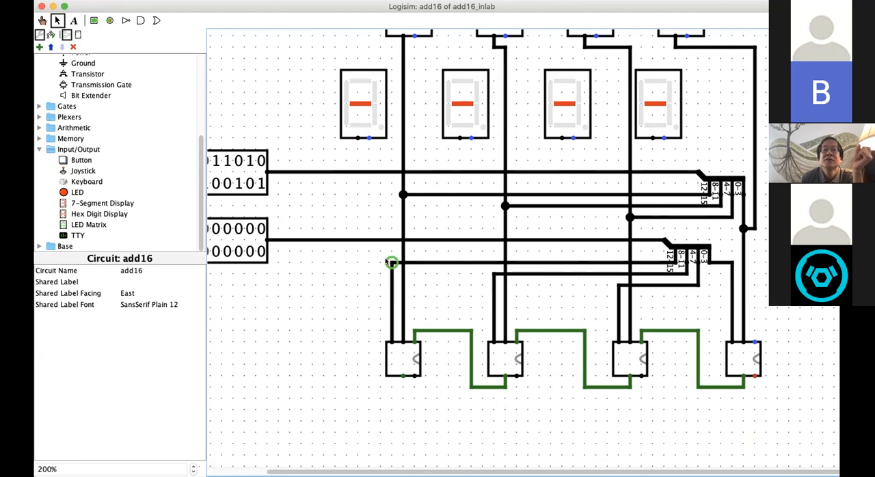
left_click_drag(391, 262, 357, 139)
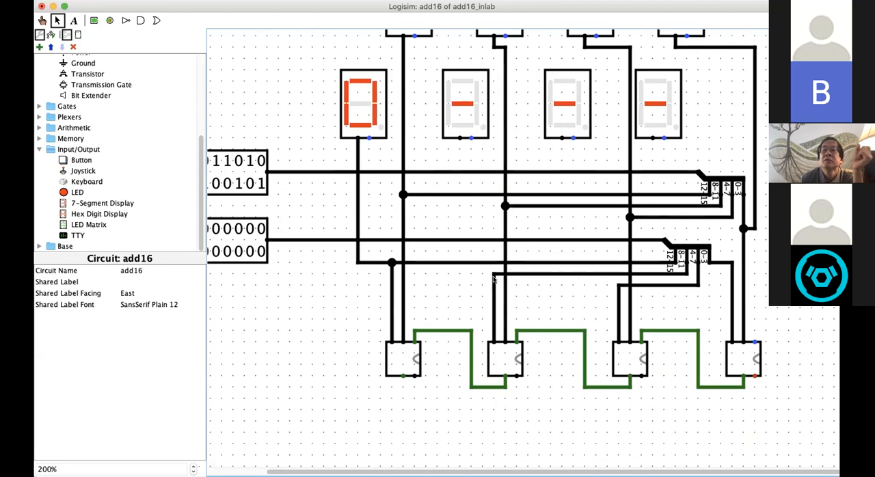
mouse_move(493, 273)
left_mouse_down()
mouse_move(459, 198)
mouse_move(459, 140)
left_mouse_up()
left_click_drag(687, 261, 561, 137)
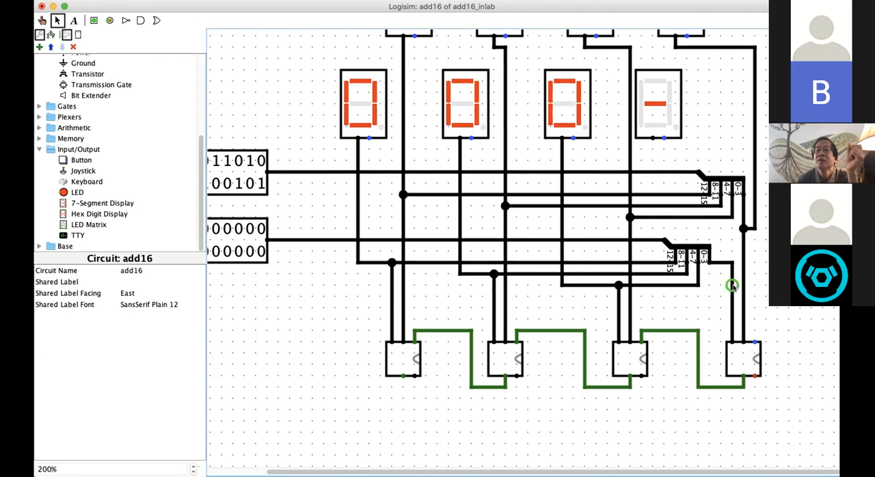
Step: Run a wire between the fourth lower display and B's 0-3 wire, deleting its lower vertical segment
left_click_drag(731, 286, 647, 141)
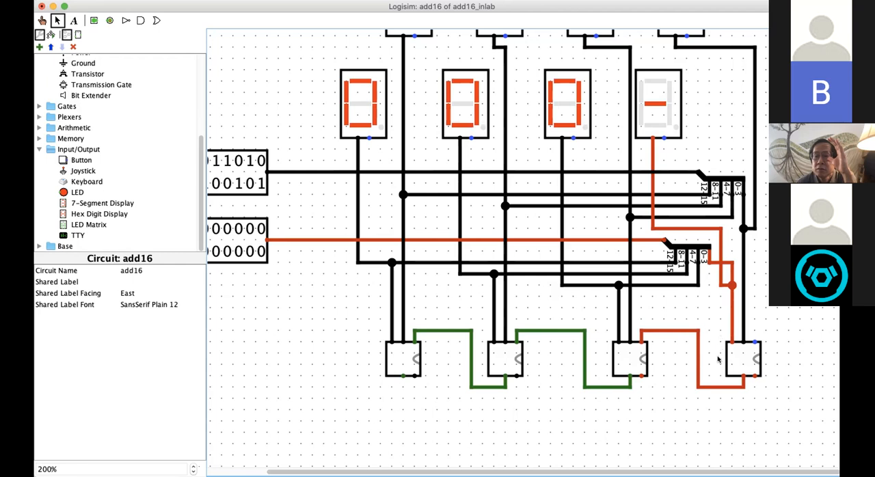
left_click(719, 250)
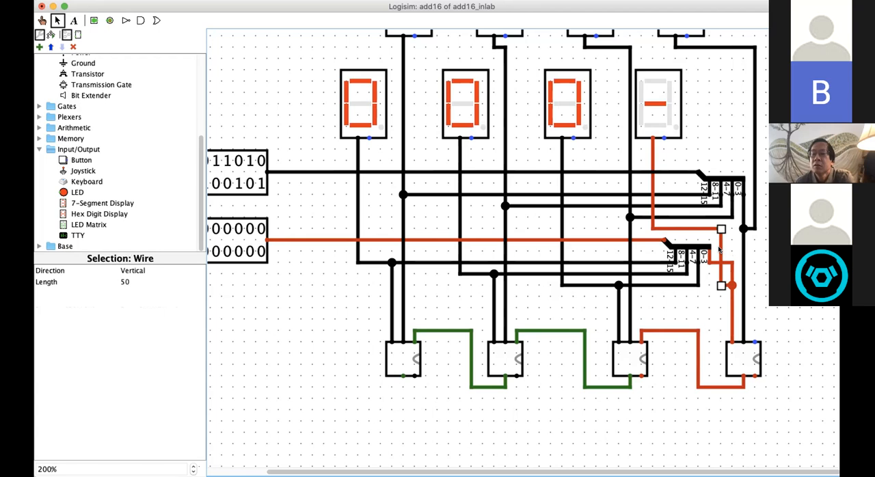
key("BackSpace")
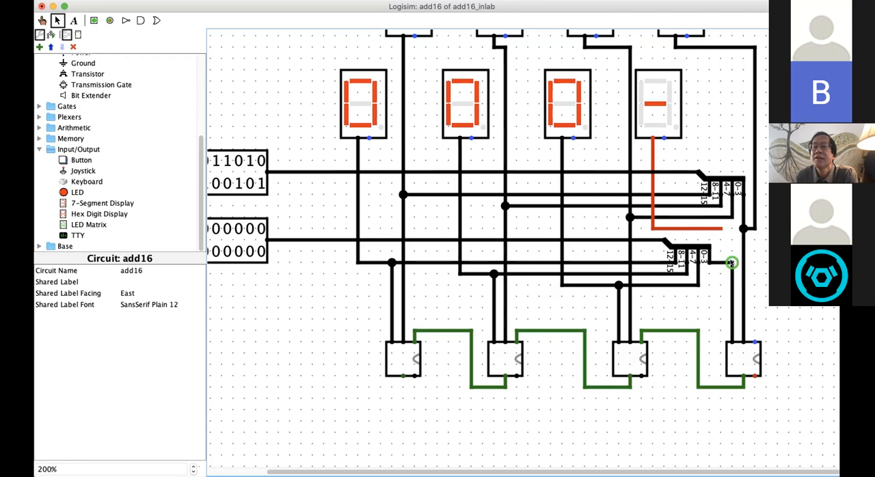
Step: Extend the fourth lower display's wire to line up above the 0-3 wire's corner, deleting the vertical link between them
left_click_drag(731, 263, 720, 230)
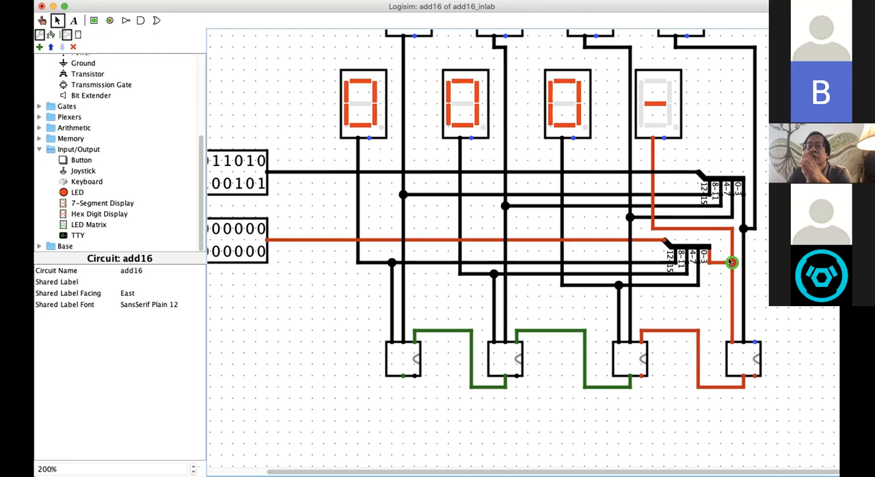
scroll(730, 262, "up", 5)
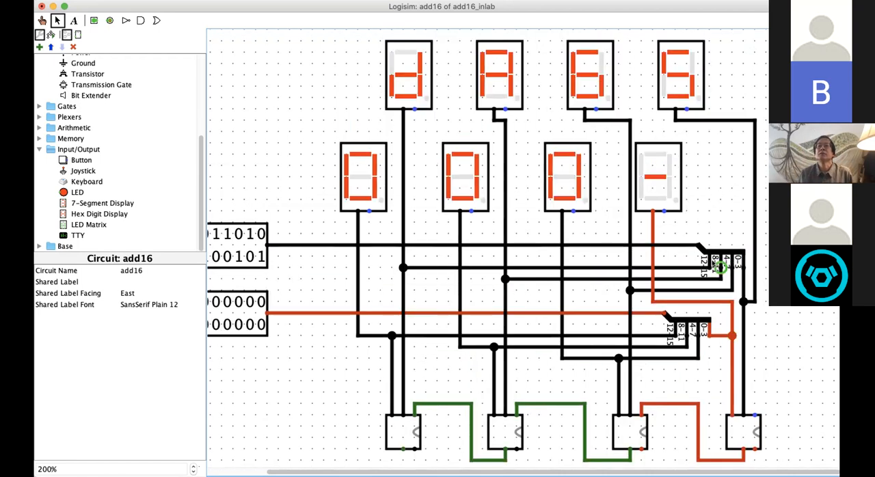
scroll(774, 371, "down", 1)
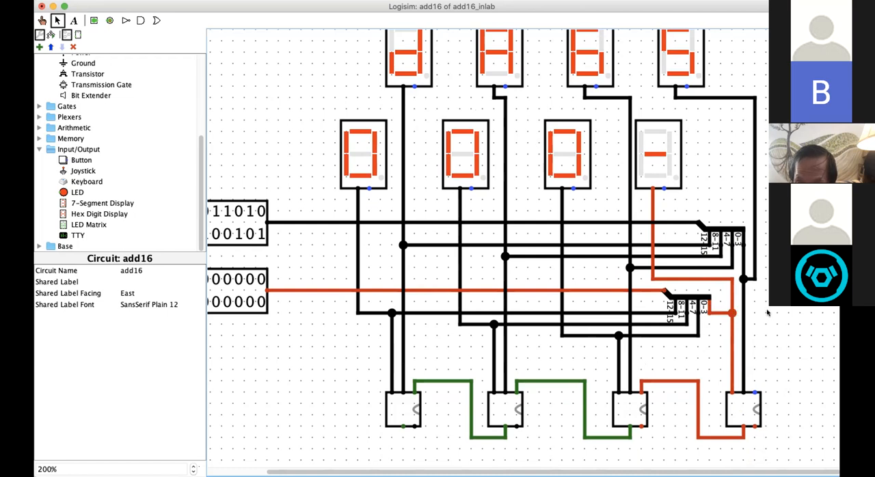
left_click(729, 301)
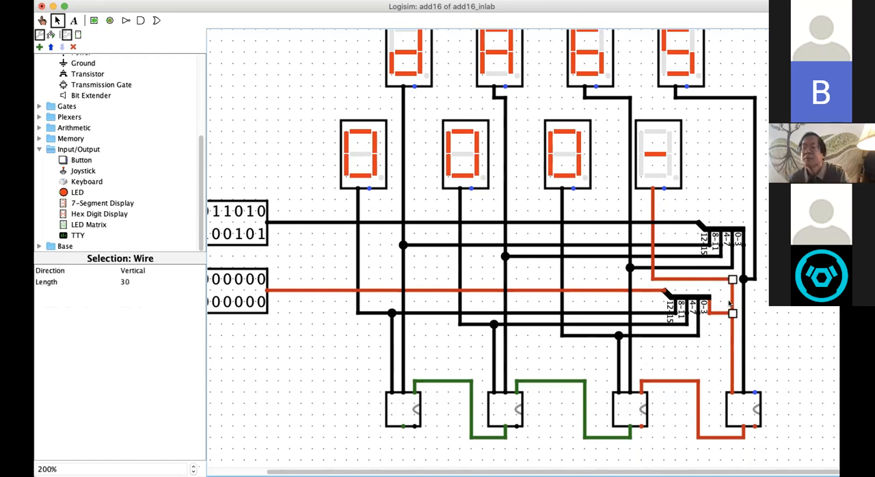
key("Delete")
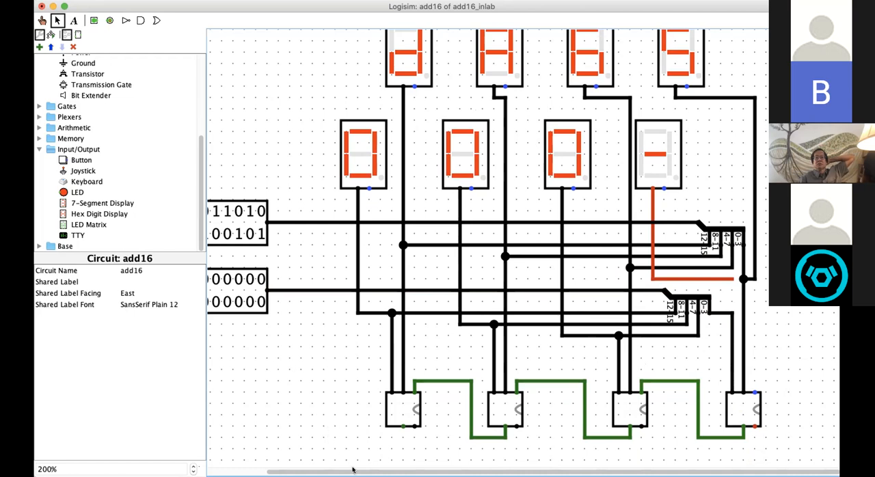
Step: Move the horizontal segment of the 0-3 wire from B's splitter down one grid step
left_click_drag(352, 470, 295, 470)
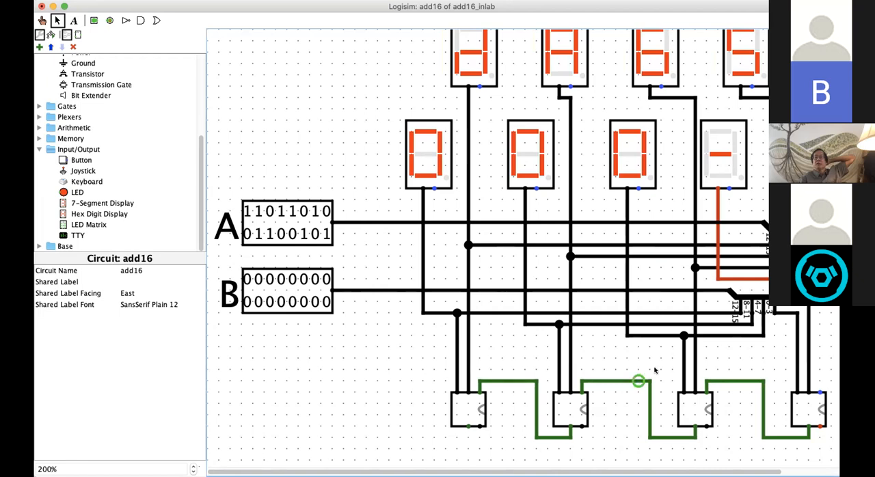
left_click(792, 313)
left_click_drag(781, 313, 784, 325)
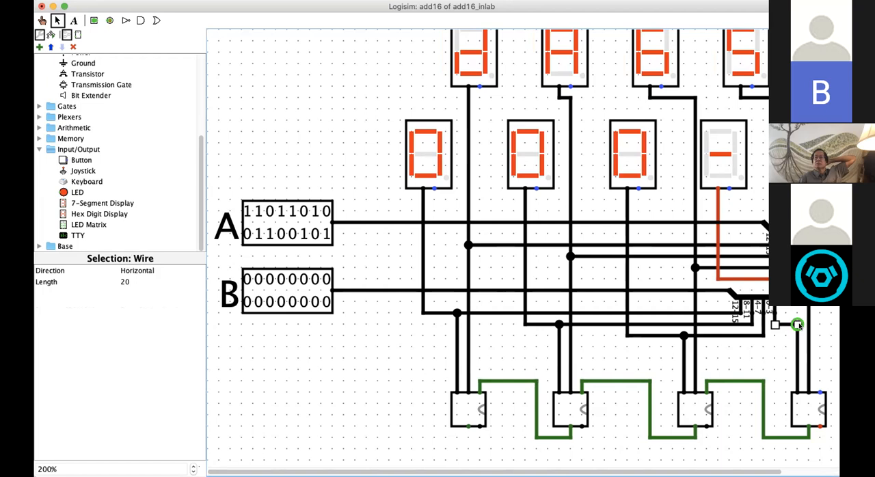
left_click(793, 300)
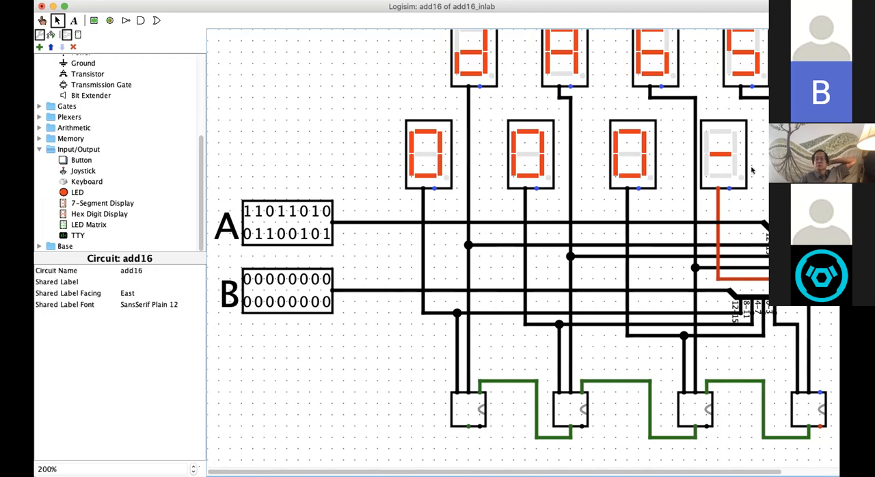
Step: Connect the lowered corner of B's 0-3 wire straight up to the end of the fourth lower display's wire
left_click(729, 178)
mouse_move(729, 177)
left_mouse_down()
mouse_move(757, 177)
mouse_move(728, 176)
left_mouse_up()
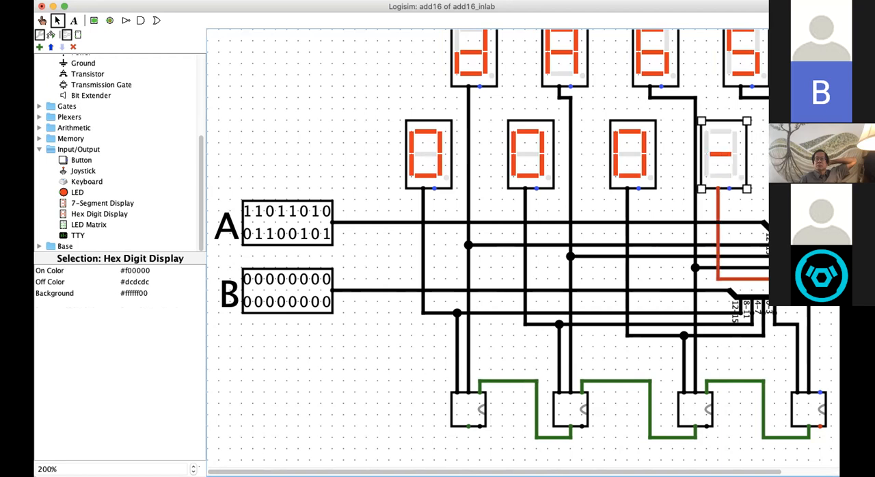
left_click(809, 198)
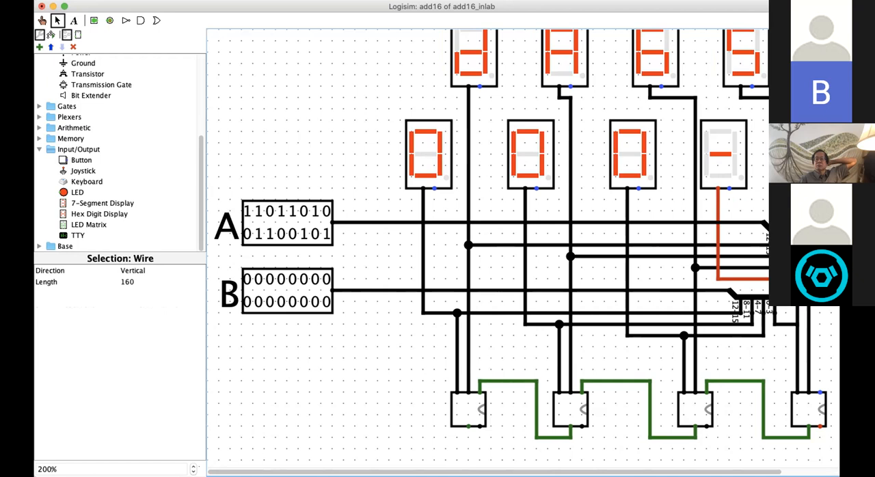
left_click_drag(797, 324, 796, 279)
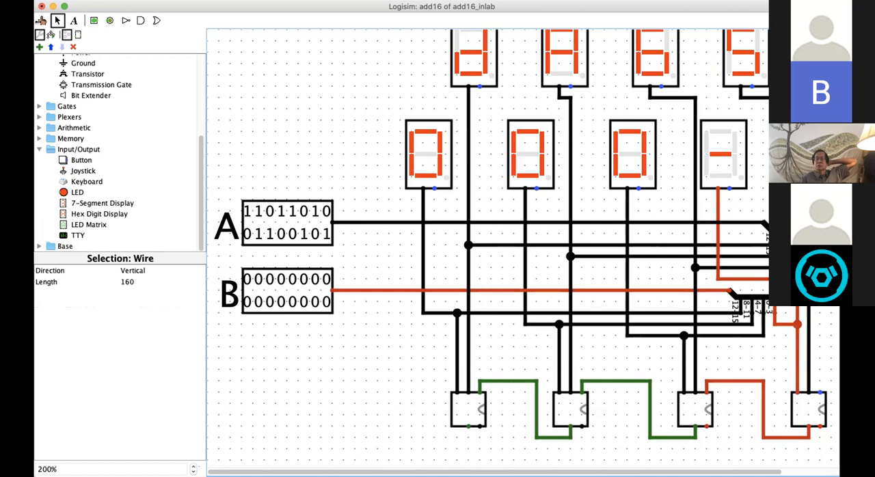
Step: Test input B by toggling its two lowest bits on and back to 0 with the Poke tool
left_click(41, 20)
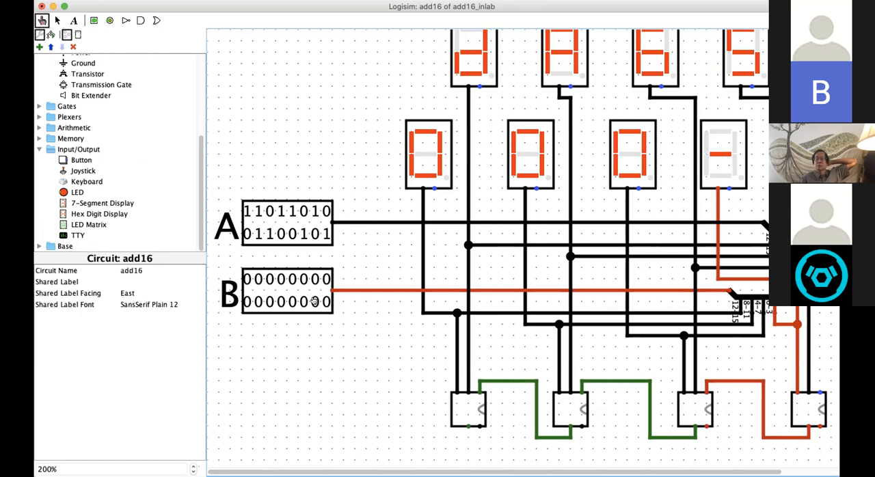
left_click(314, 301)
left_click(316, 301)
left_click(323, 299)
left_click(322, 299)
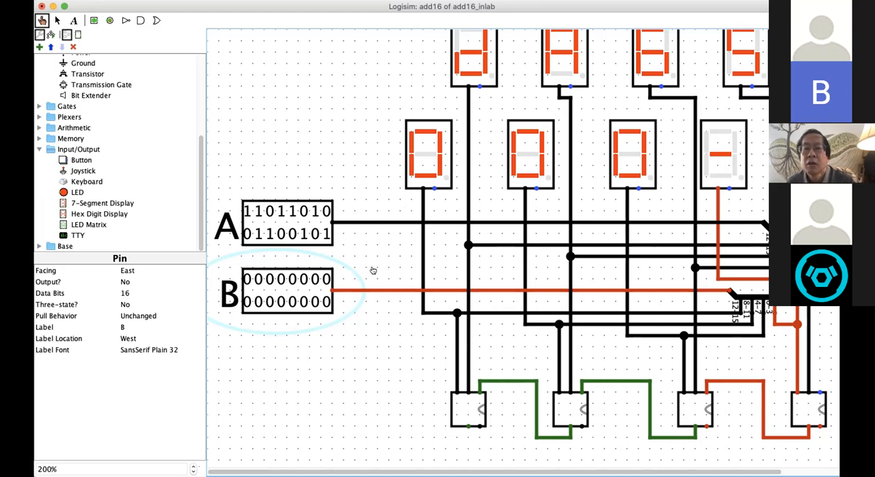
Step: Delete the horizontal wire between input B and its splitter and redraw it along the same path
left_click(56, 20)
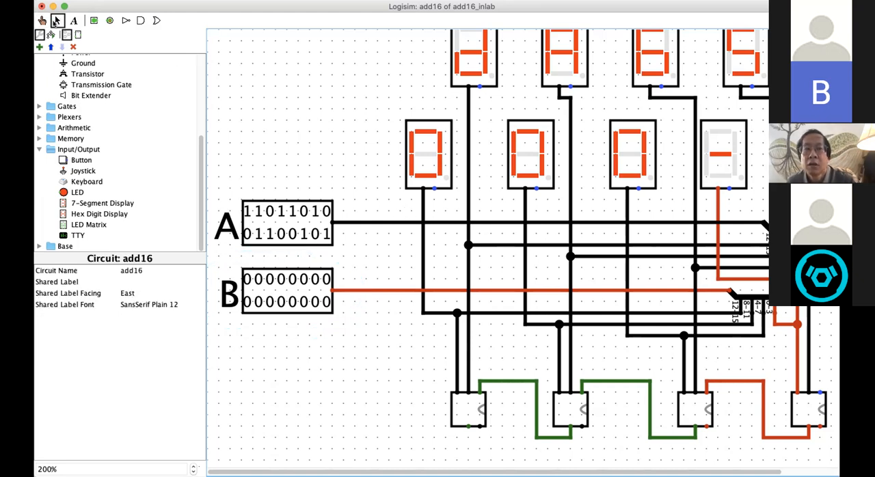
left_click(383, 289)
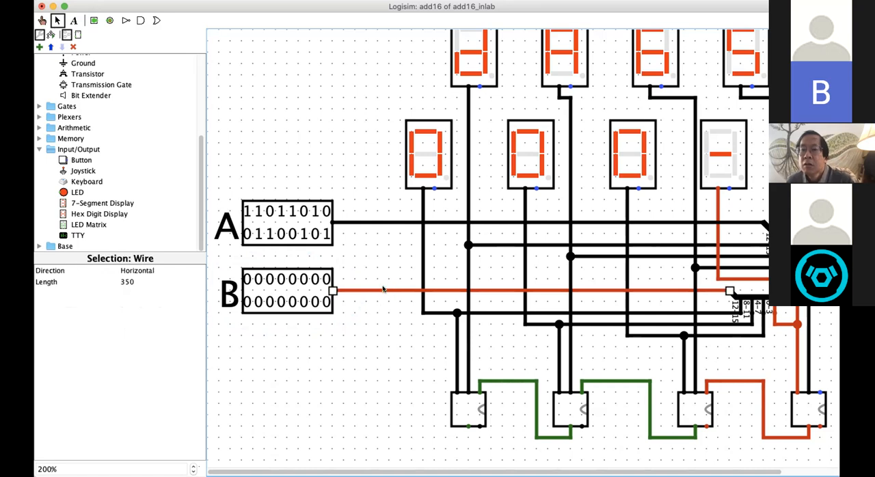
key("Delete")
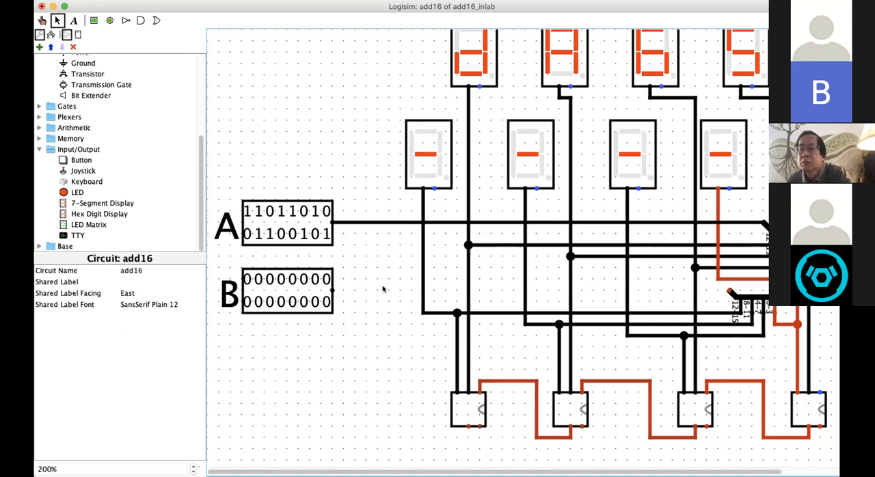
left_click_drag(728, 291, 331, 290)
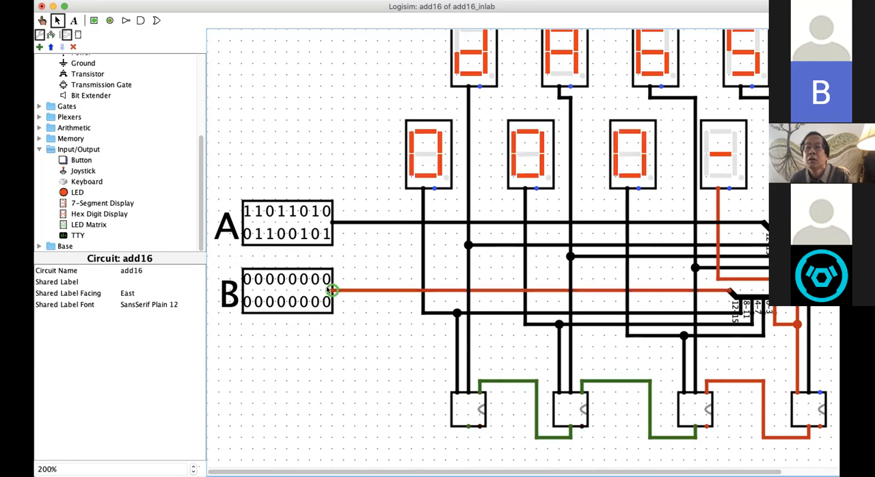
Step: Delete the 0-3 wire between B's splitter and the fourth adder's vertical wire and redraw it along the same path
left_click(773, 324)
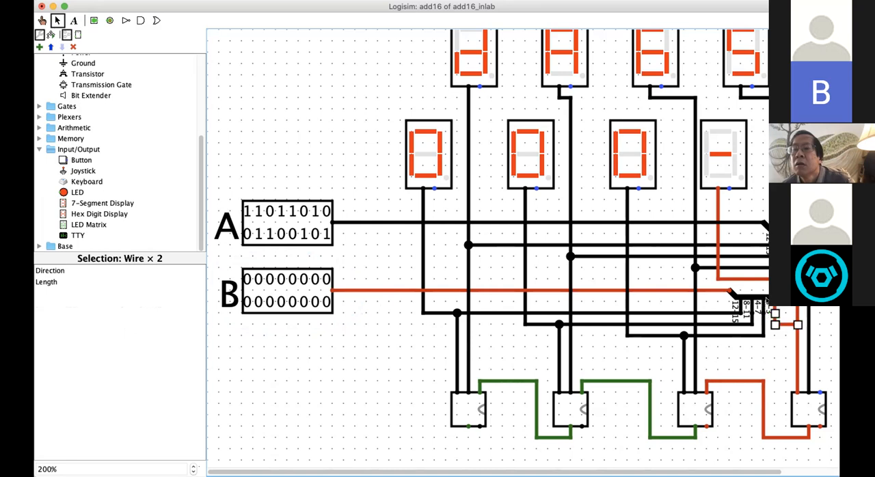
left_click(778, 312)
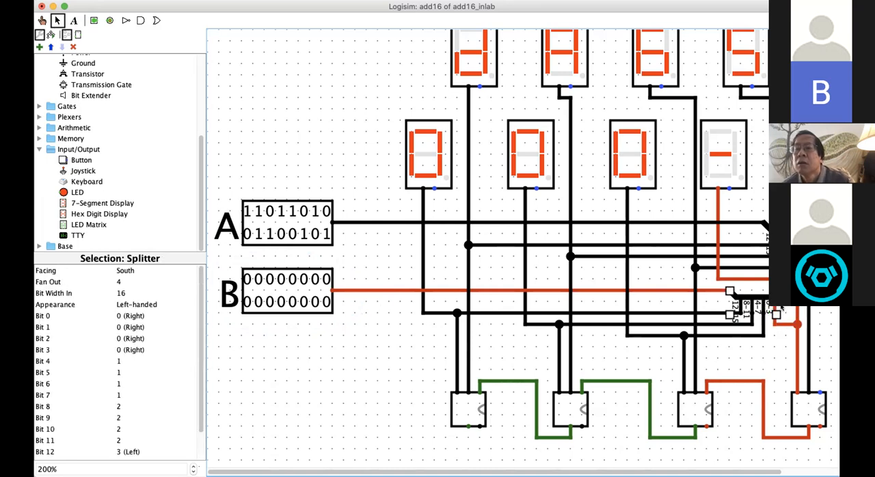
left_click_drag(758, 297, 763, 299)
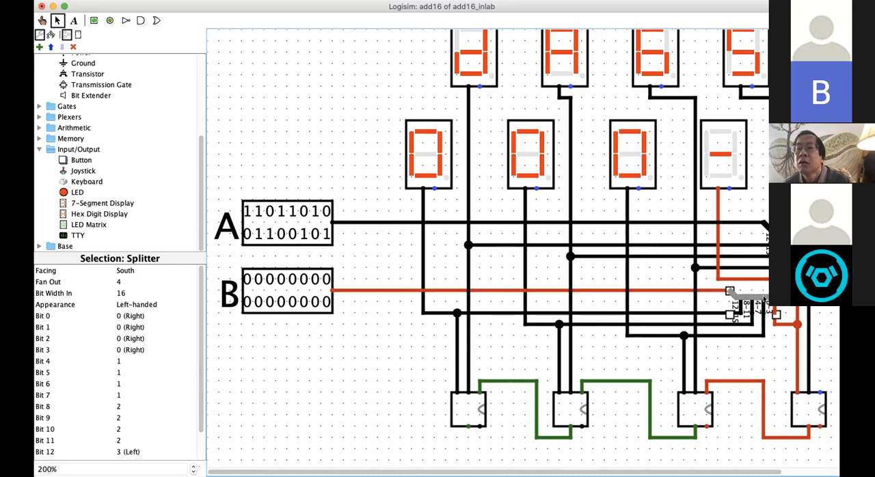
left_click(782, 361)
left_click(776, 324)
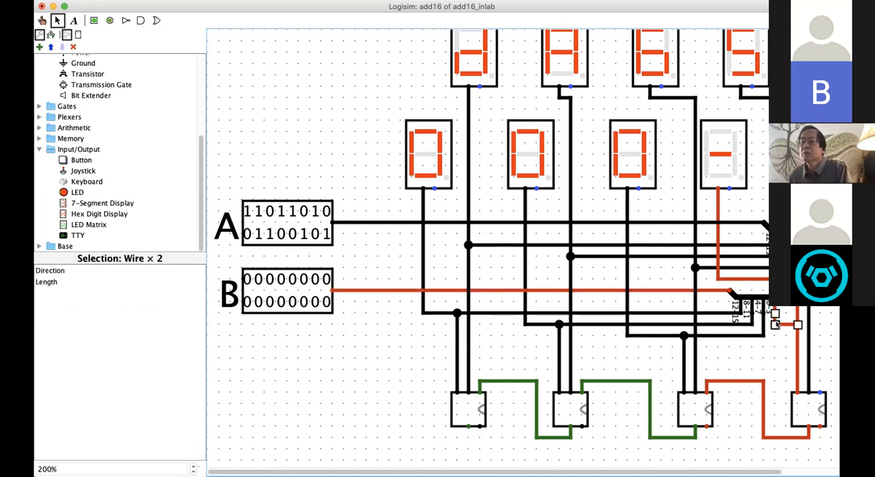
key("Delete")
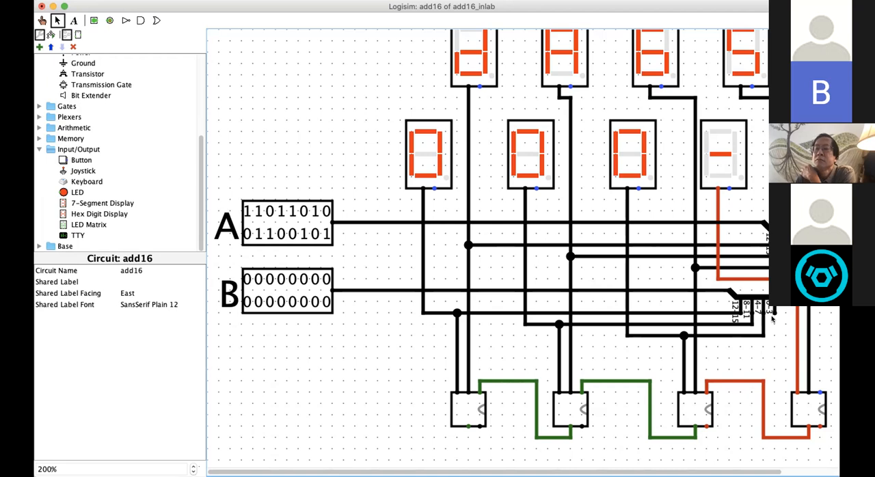
mouse_move(774, 312)
left_mouse_down()
mouse_move(777, 323)
mouse_move(797, 325)
left_mouse_up()
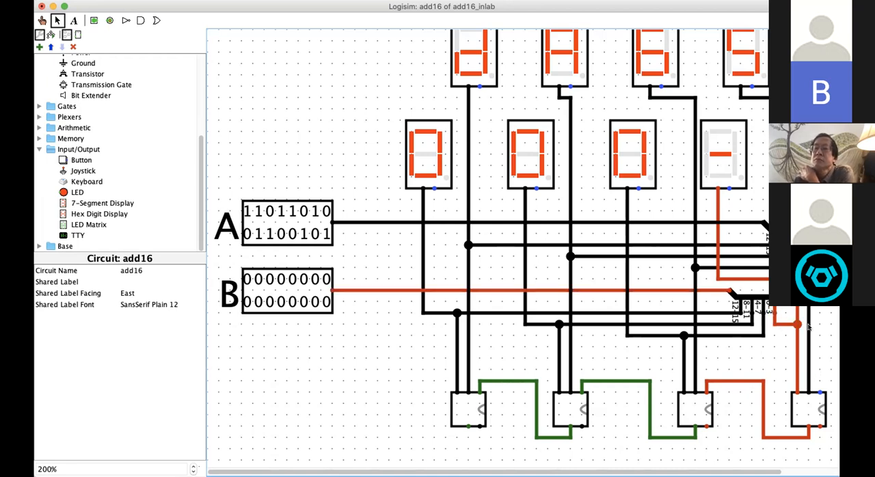
Step: Delete the vertical wire above B's 0-3 bend, the fourth lower hex digit display and the display's remaining wires
left_click(796, 315)
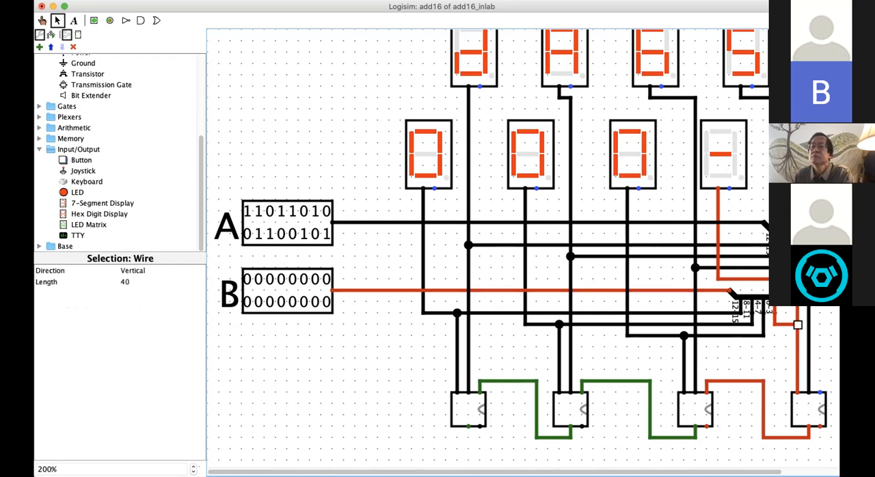
key("Delete")
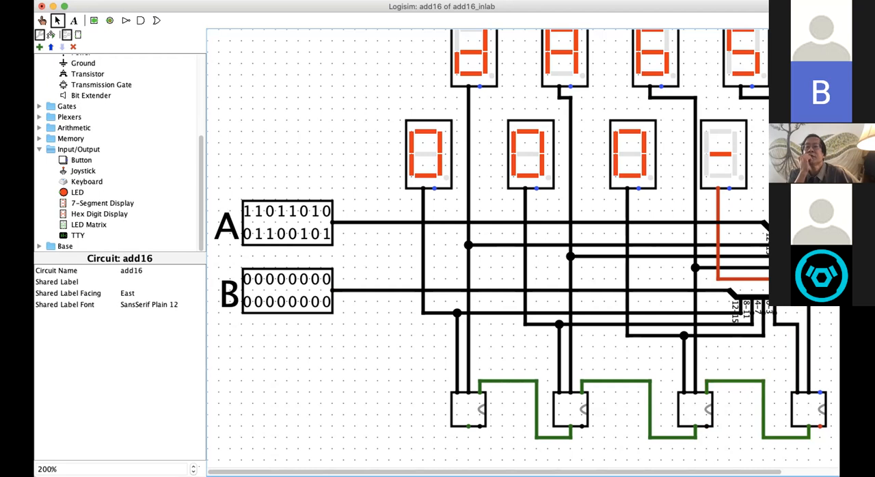
left_click(712, 158)
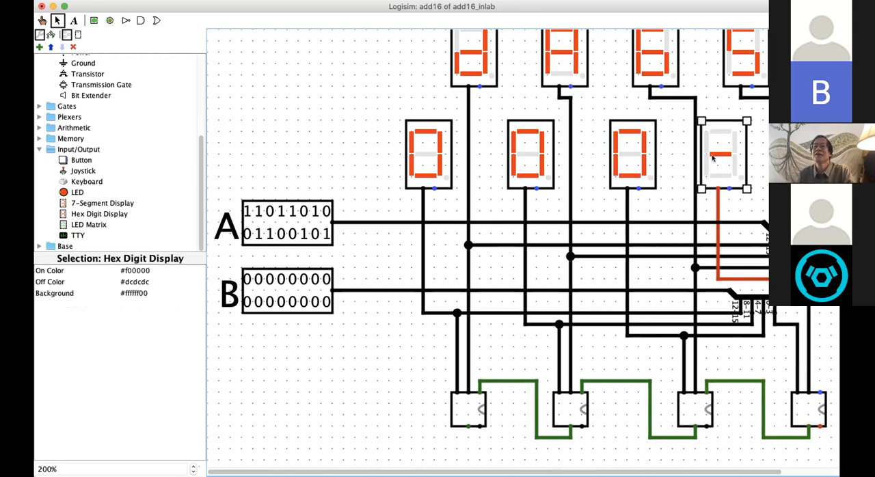
key("Delete")
left_click(716, 194)
key("Delete")
left_click(761, 277)
key("Delete")
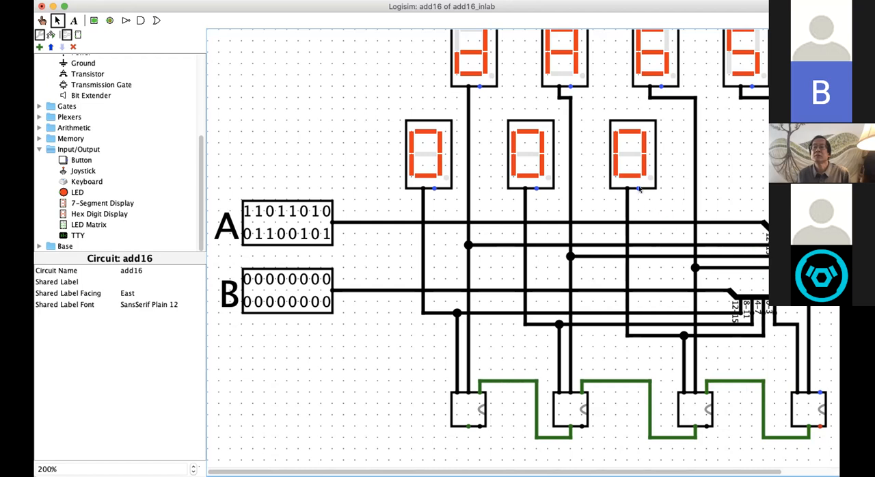
Step: Paste a copy of the third lower hex digit display and place it as the fourth display in that row
left_click(632, 165)
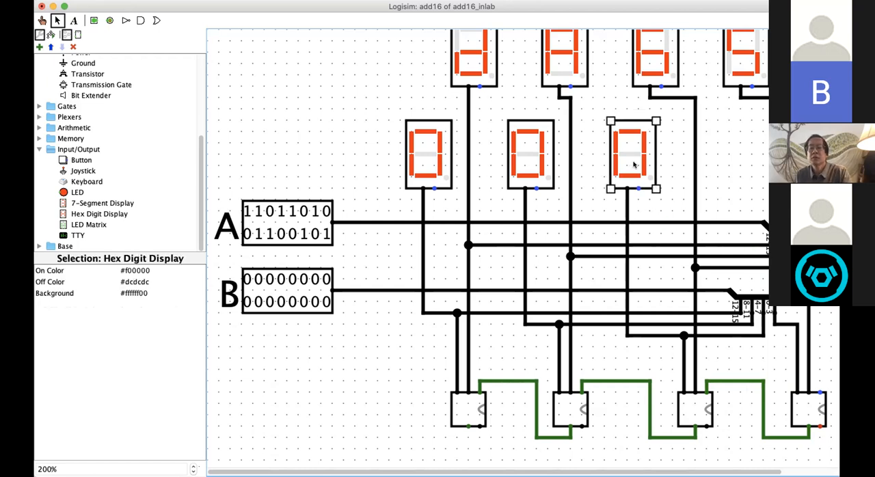
left_click(683, 173)
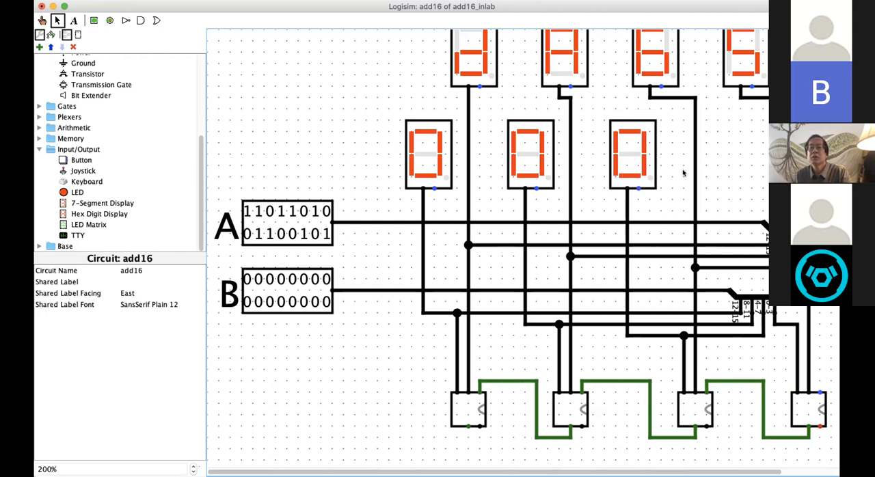
key("super+v")
left_click_drag(662, 178, 766, 174)
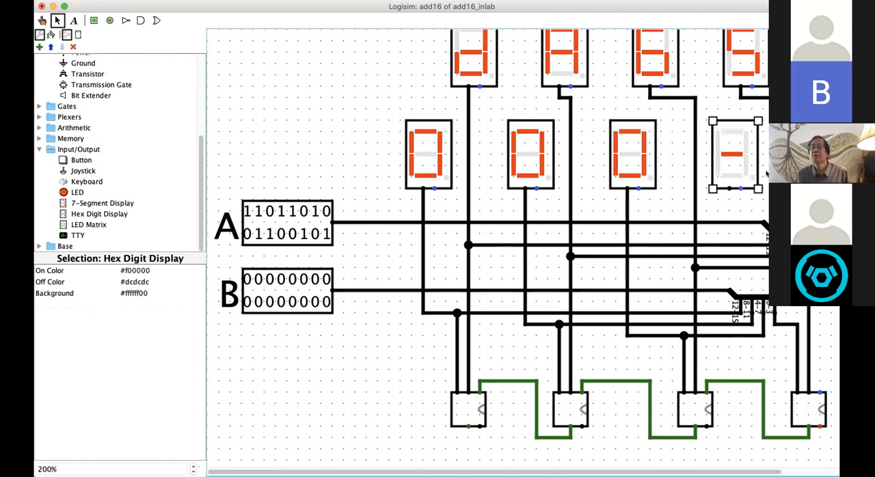
left_click(766, 174)
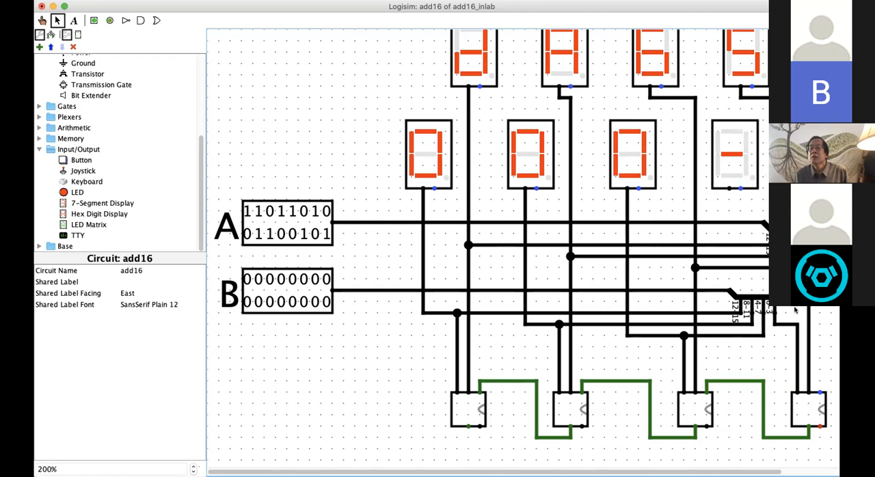
Step: Wire B's 0-3 line from its bend up past B's splitter to the new fourth lower display's data input
left_click_drag(796, 325, 797, 307)
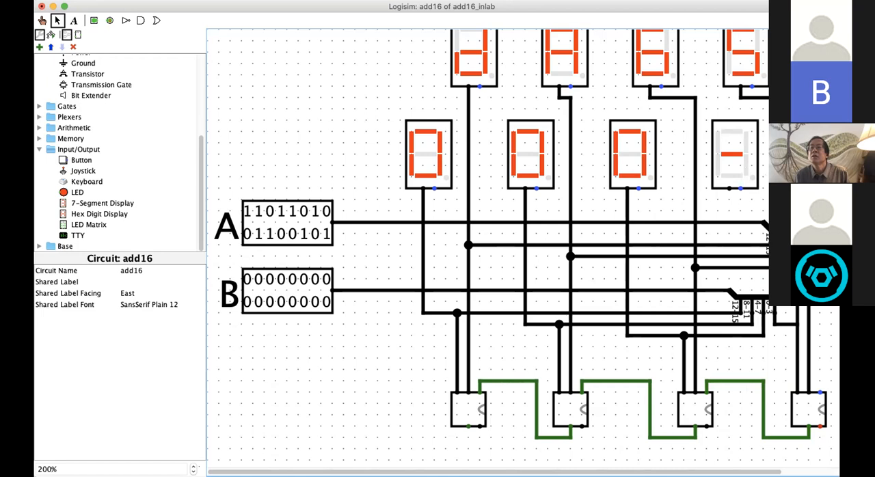
left_click_drag(797, 308, 786, 302)
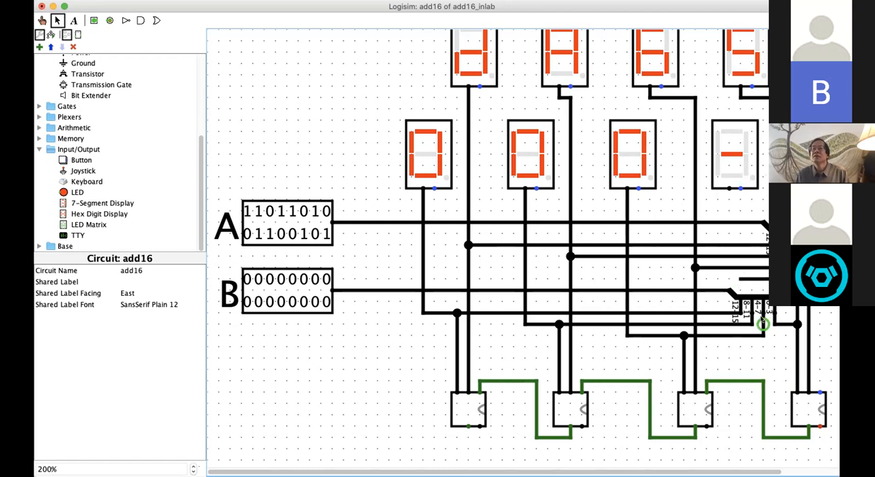
left_click_drag(740, 278, 729, 189)
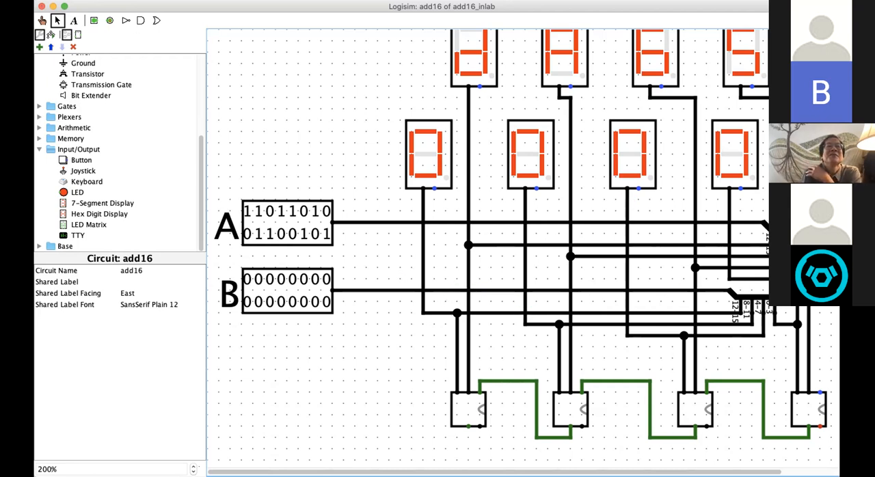
left_click(96, 0)
left_click(105, 59)
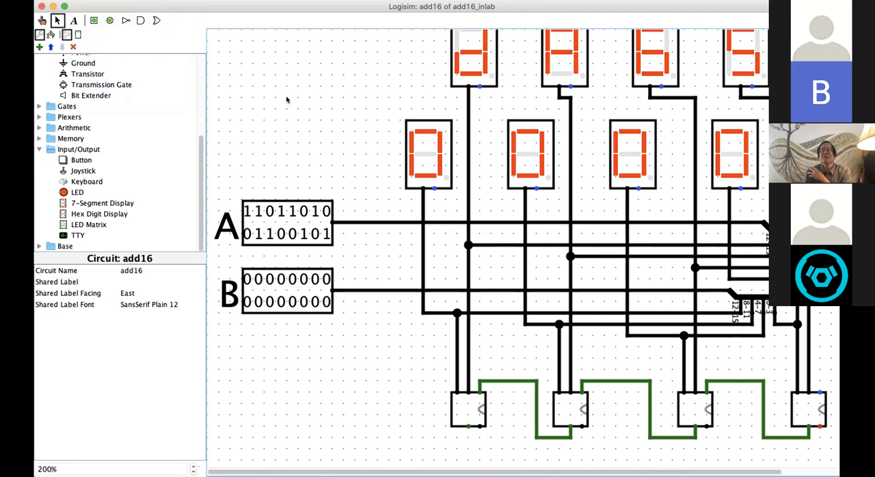
scroll(289, 152, "up", 1)
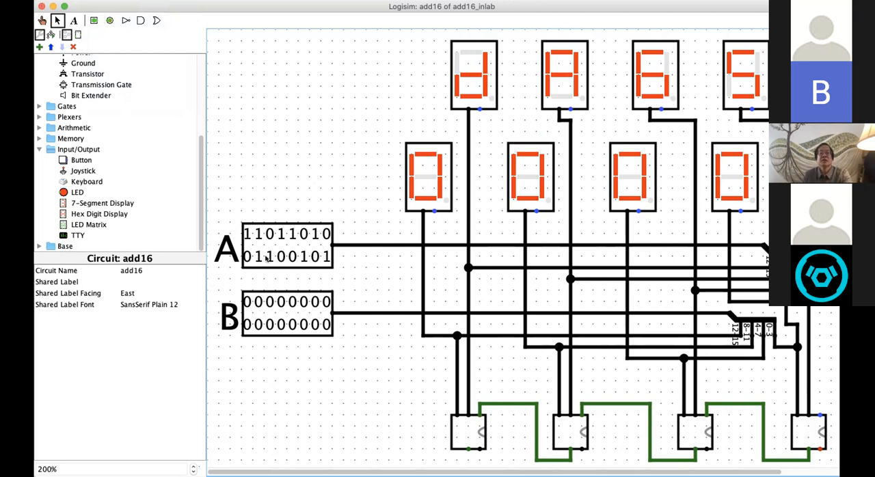
left_click(42, 20)
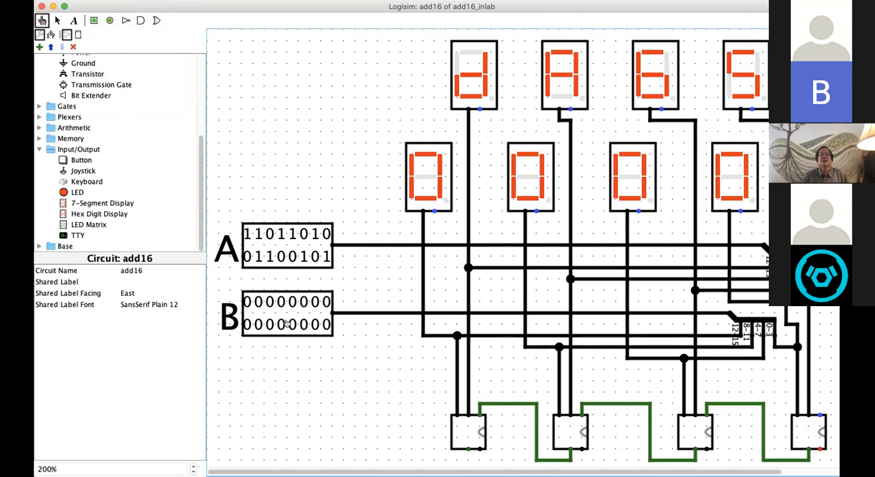
left_click(246, 301)
left_click(257, 302)
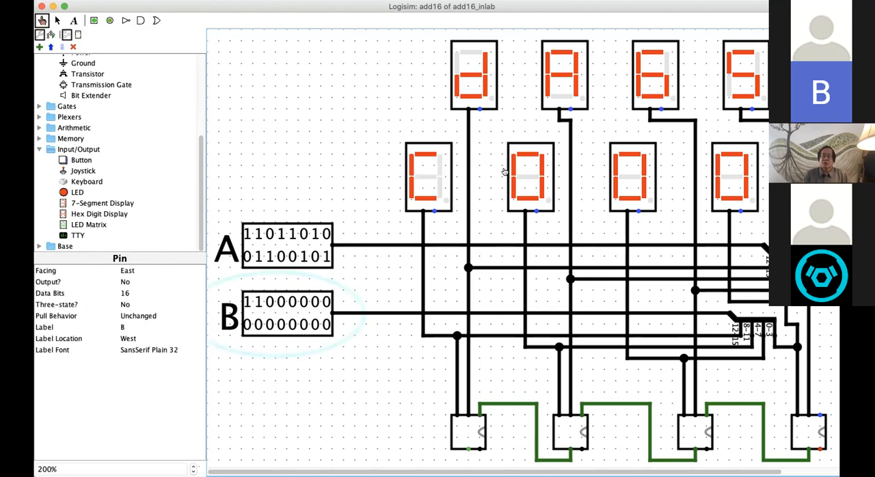
left_click(325, 301)
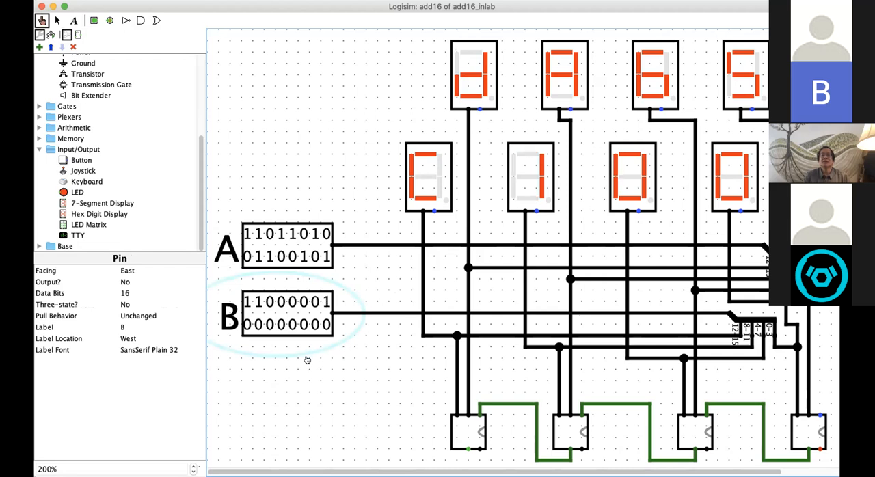
left_click(258, 326)
left_click(269, 326)
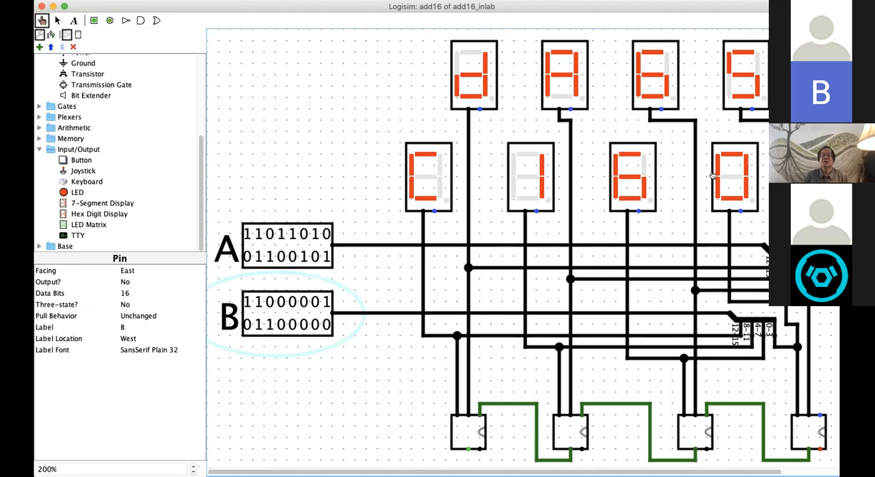
left_click(289, 325)
left_click(326, 325)
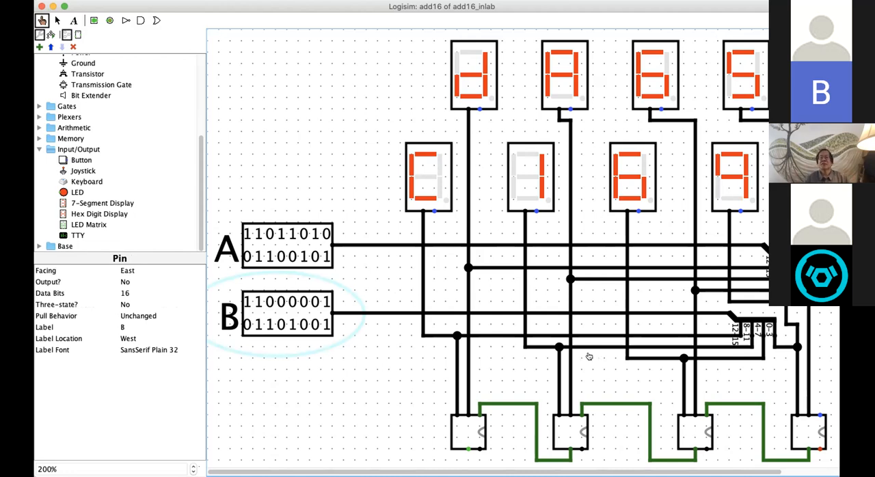
Step: Compare the hex digit displays with inputs A and B and the adder chain, and fit the whole circuit in view
scroll(467, 401, "down", 4)
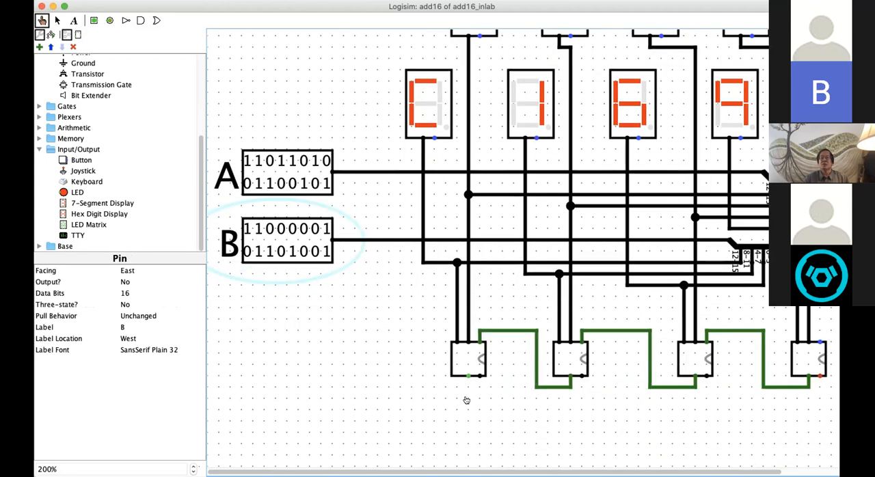
scroll(618, 289, "up", 4)
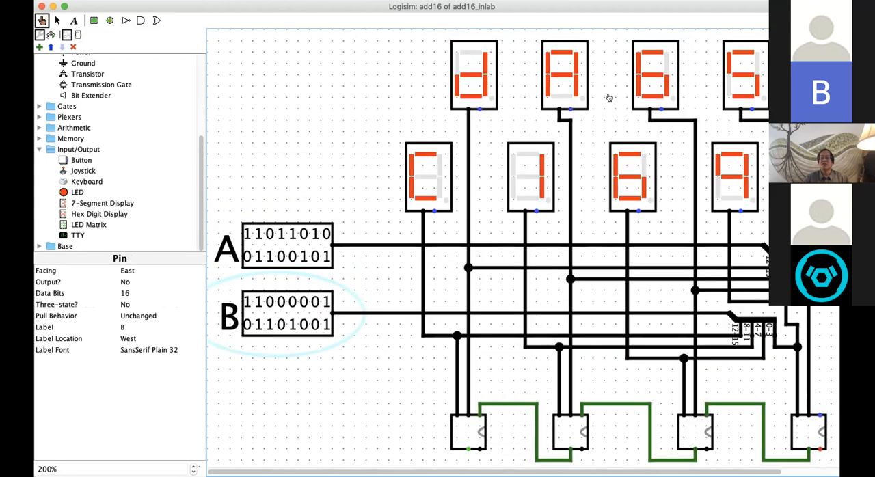
scroll(502, 273, "down", 4)
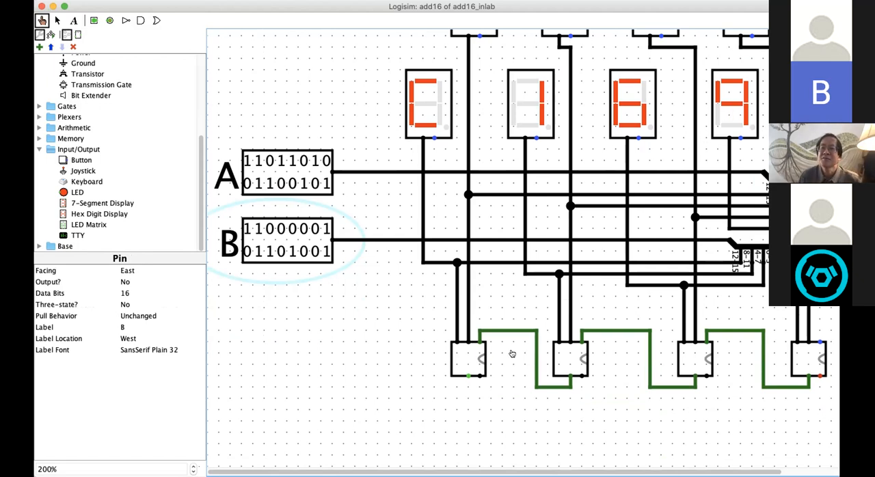
scroll(471, 393, "up", 3)
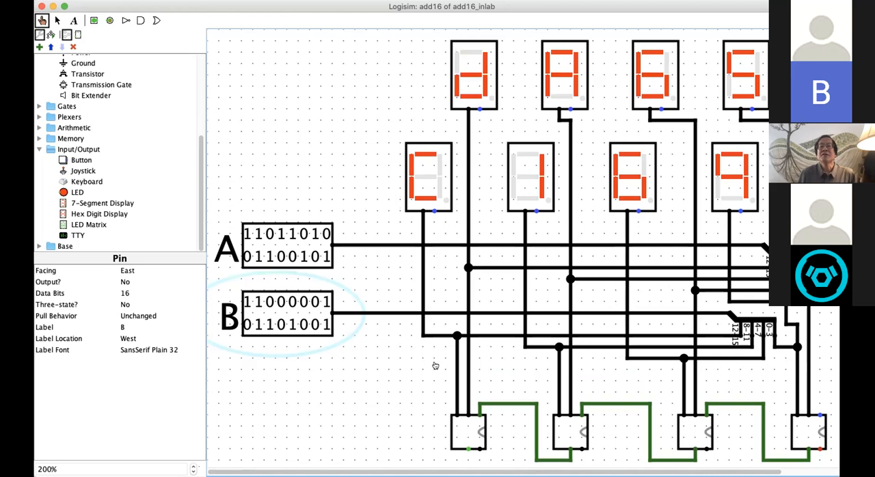
scroll(832, 387, "down", 1)
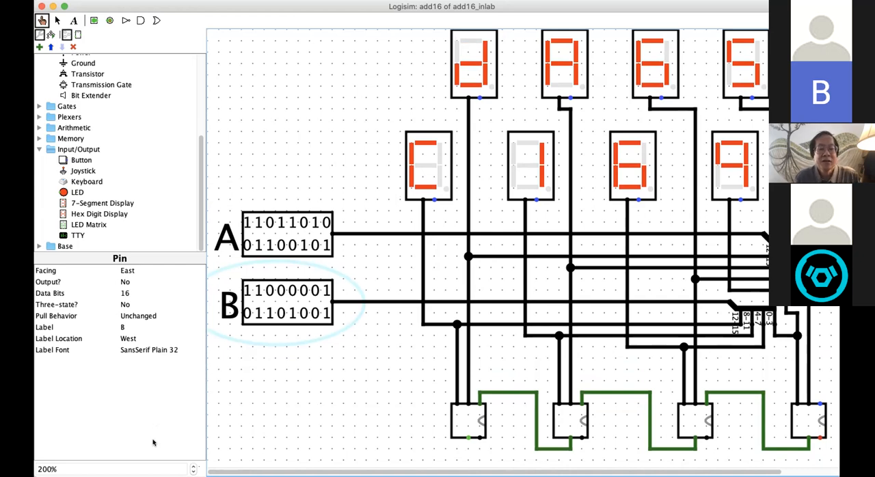
left_click(192, 467)
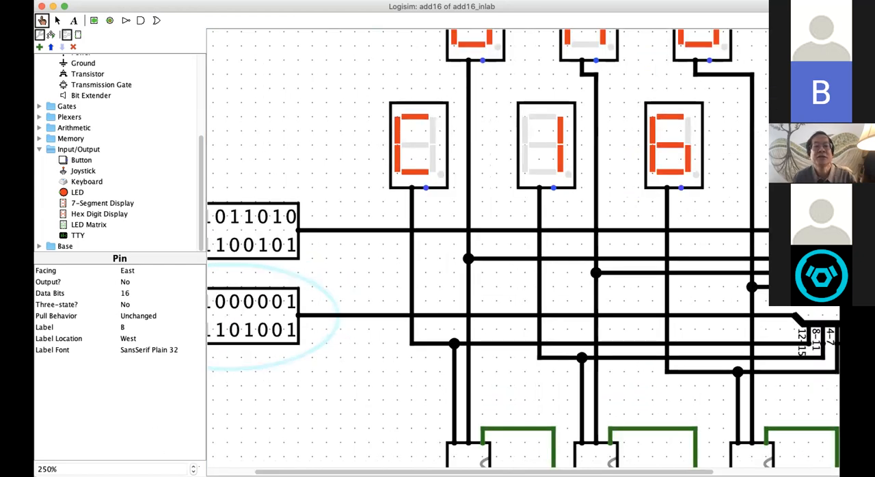
left_click(193, 472)
left_click(194, 471)
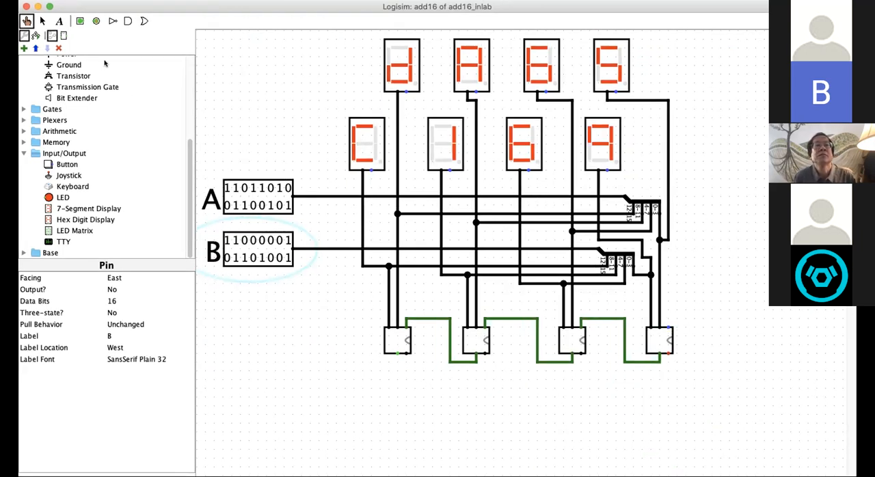
Step: Wire the rightmost adder's carry-in below B's splitter and up to a new 1-bit input pin placed above input A
left_click(41, 21)
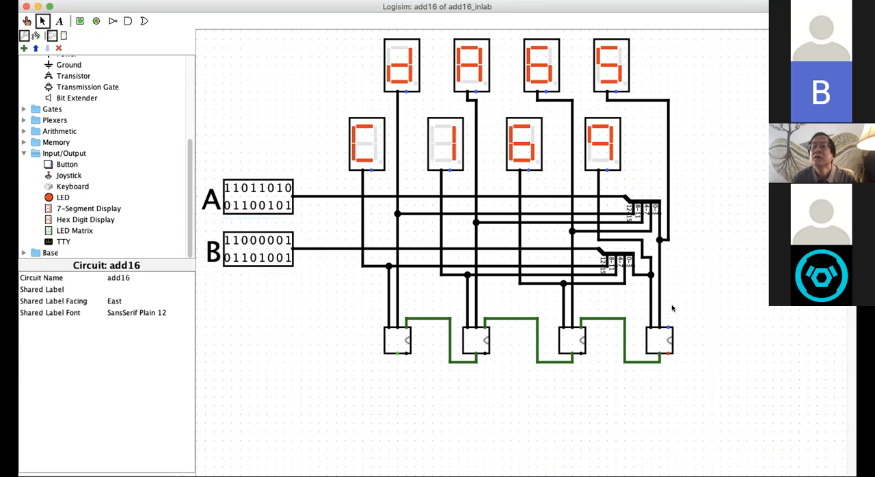
left_click_drag(667, 328, 676, 248)
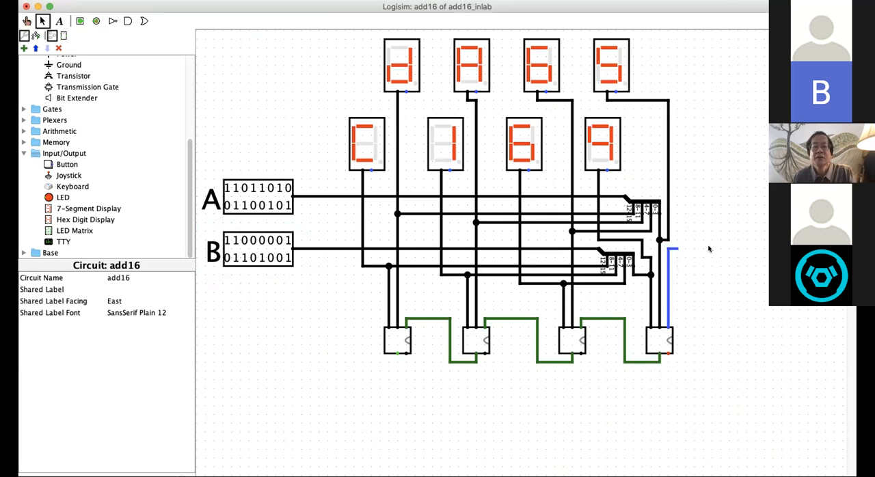
key("super+z")
mouse_move(668, 328)
left_mouse_down()
mouse_move(666, 300)
mouse_move(336, 292)
mouse_move(337, 233)
mouse_move(283, 145)
mouse_move(220, 146)
mouse_move(221, 160)
mouse_move(236, 159)
left_mouse_up()
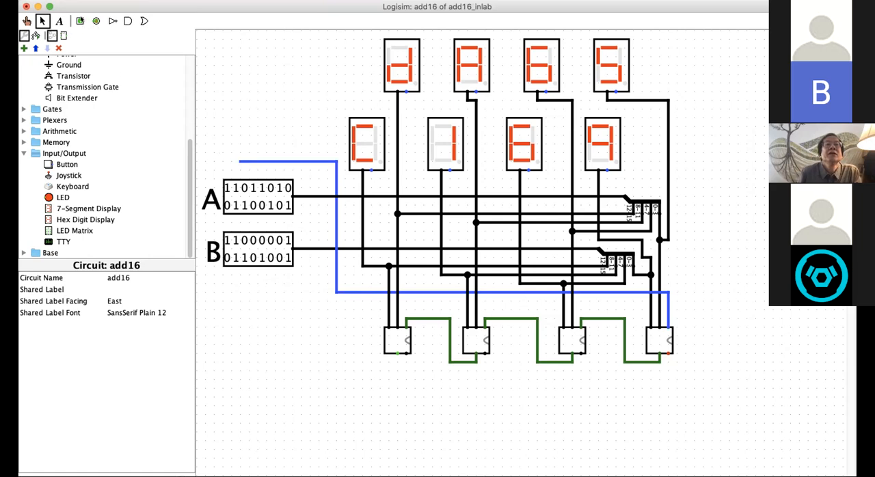
left_click(80, 21)
left_click(240, 161)
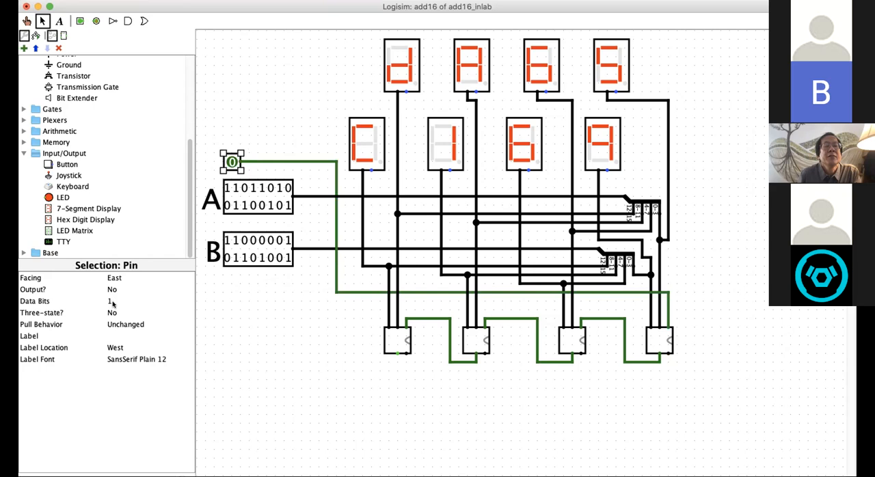
Step: Label the new 1-bit carry-in pin Cin and set its label font size to 24
left_click(110, 335)
type("Cin")
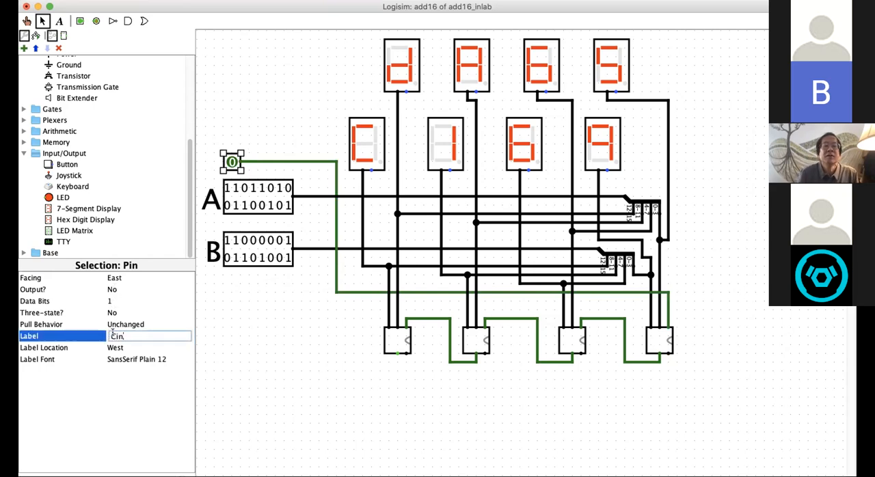
key("Return")
left_click(157, 360)
left_click(235, 91)
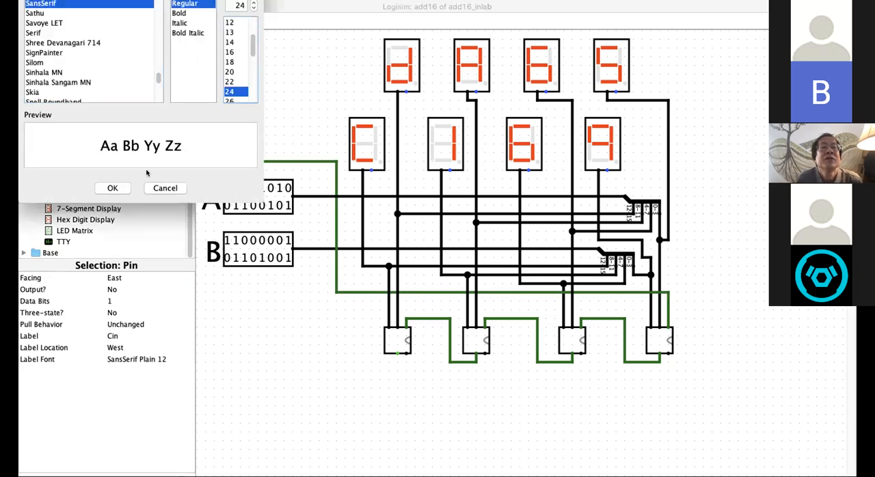
left_click(114, 187)
Step: Shift the Cin pin slightly right and input A slightly down, keeping their wires connected
left_click_drag(232, 161, 250, 162)
left_click(245, 101)
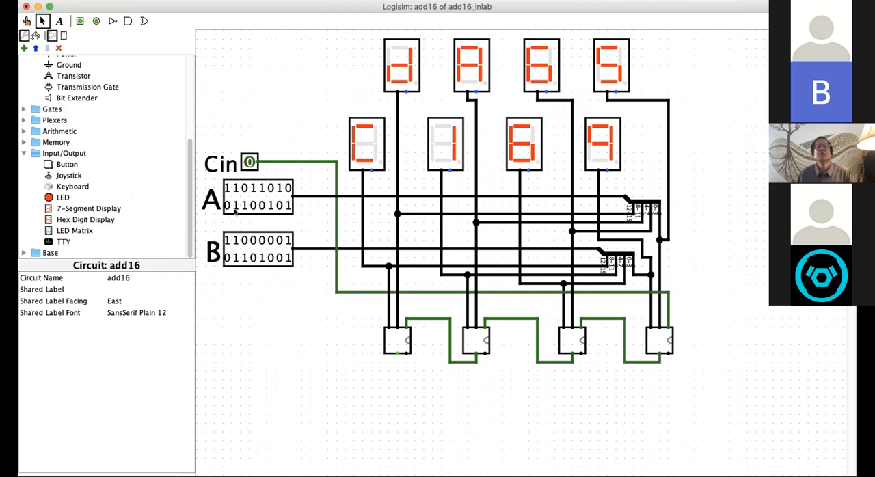
left_click(263, 188)
left_click_drag(263, 190, 264, 192)
left_click(259, 283)
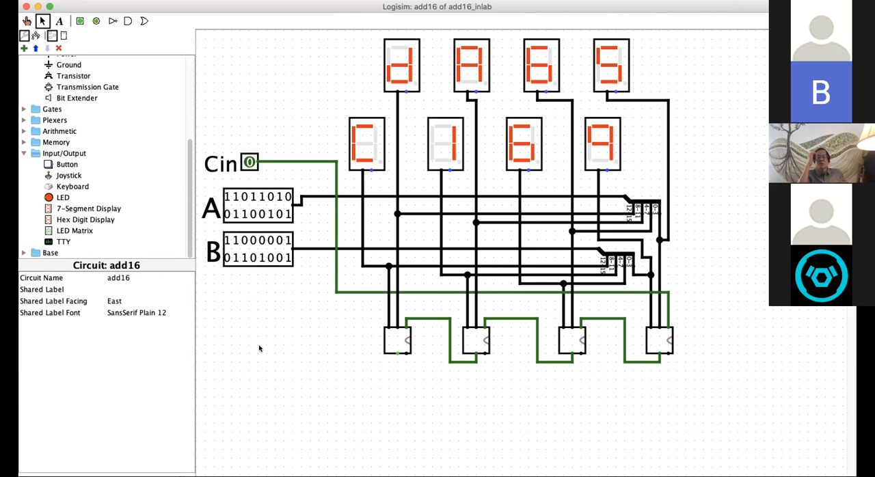
left_click(388, 266)
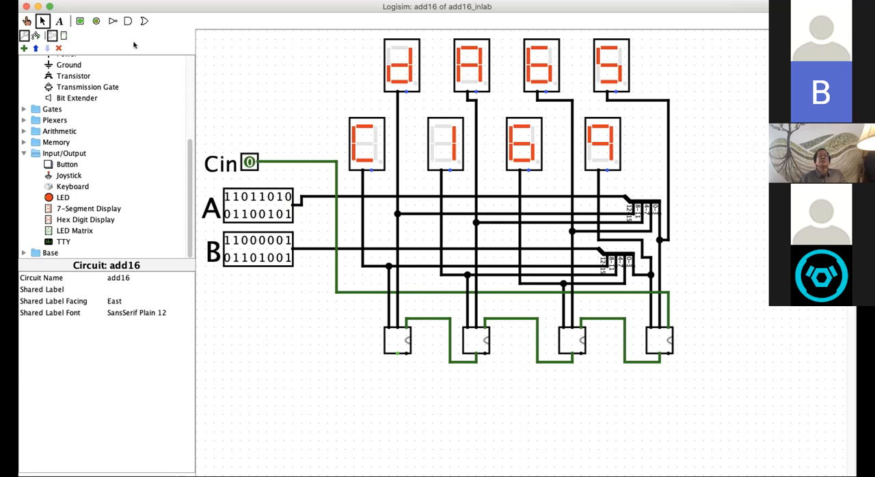
Step: Place an output pin S below and to the right of the adder chain, with 16 data bits and label font size 24
left_click(96, 20)
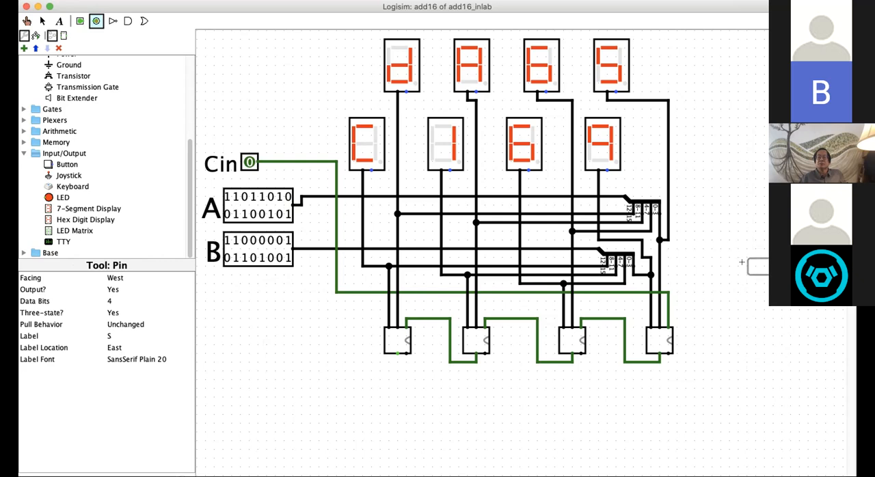
left_click(741, 392)
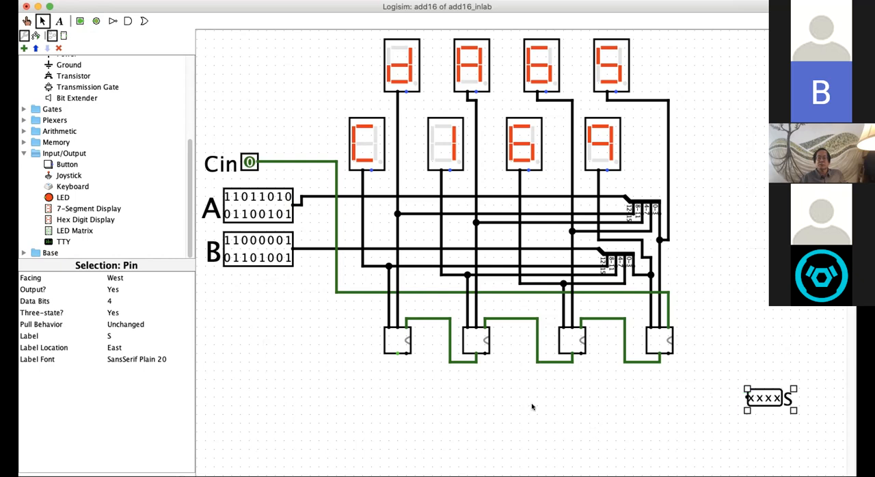
left_click(108, 303)
scroll(142, 369, "down", 5)
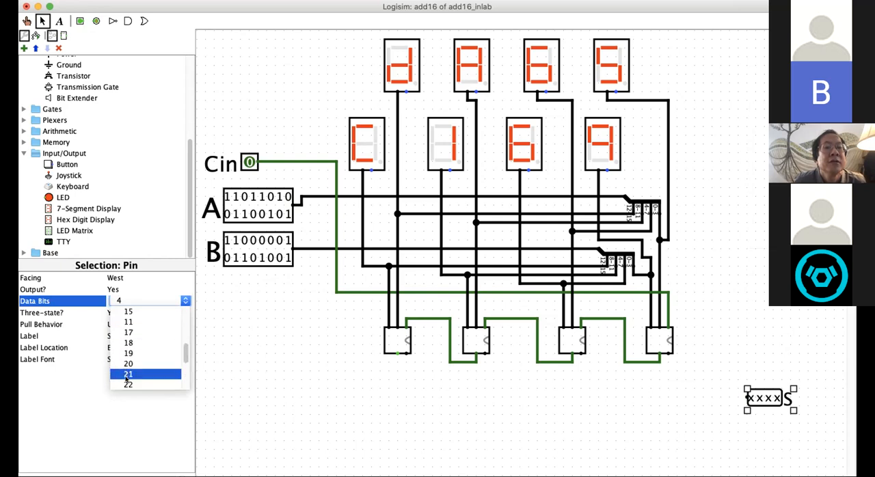
left_click(128, 321)
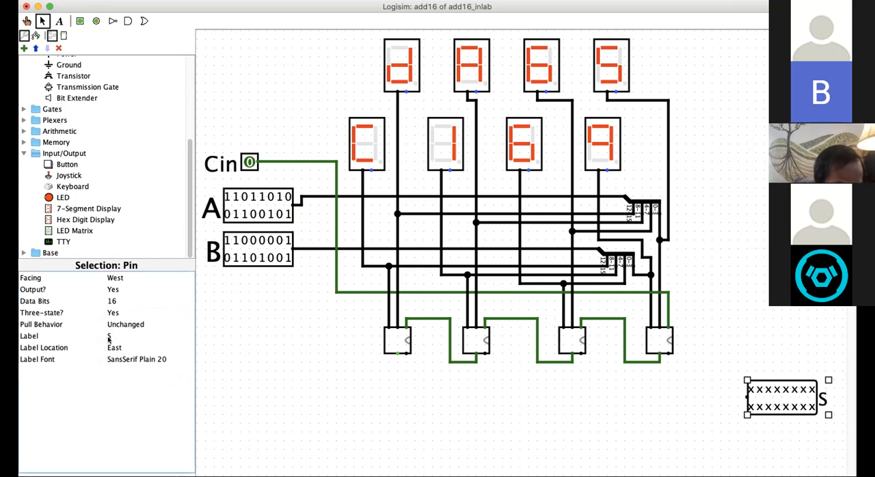
left_click(128, 358)
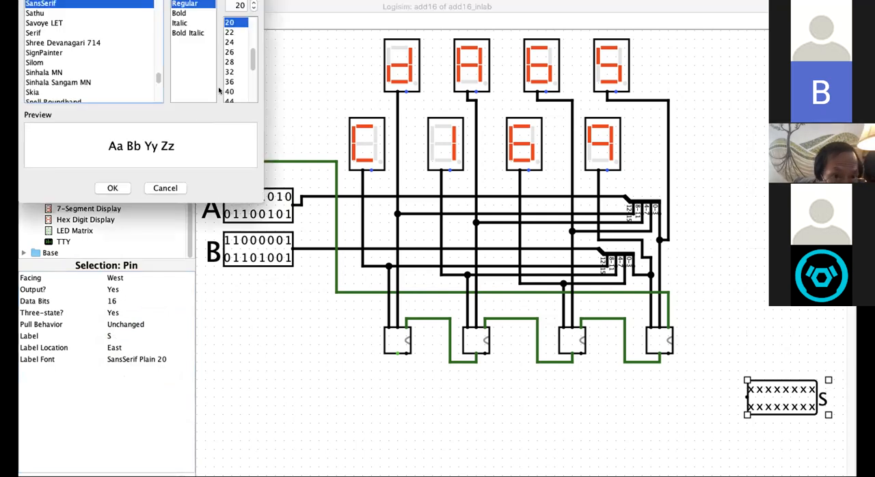
left_click(231, 43)
left_click(109, 189)
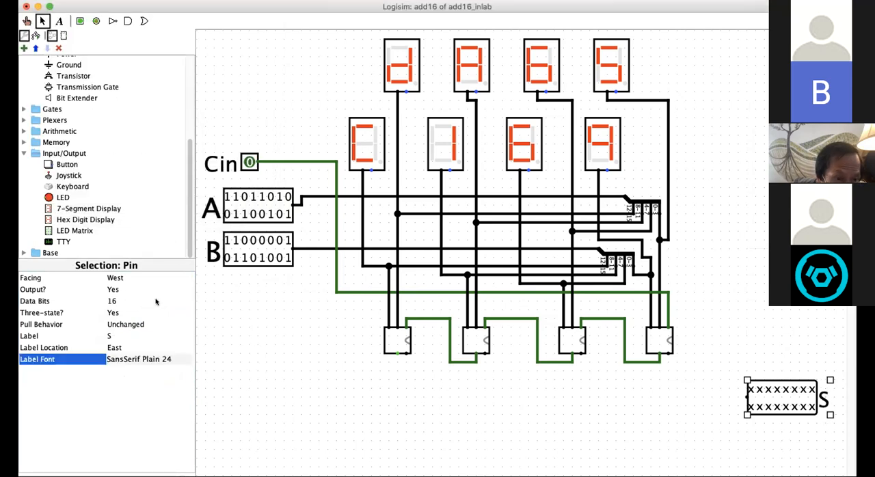
left_click(336, 364)
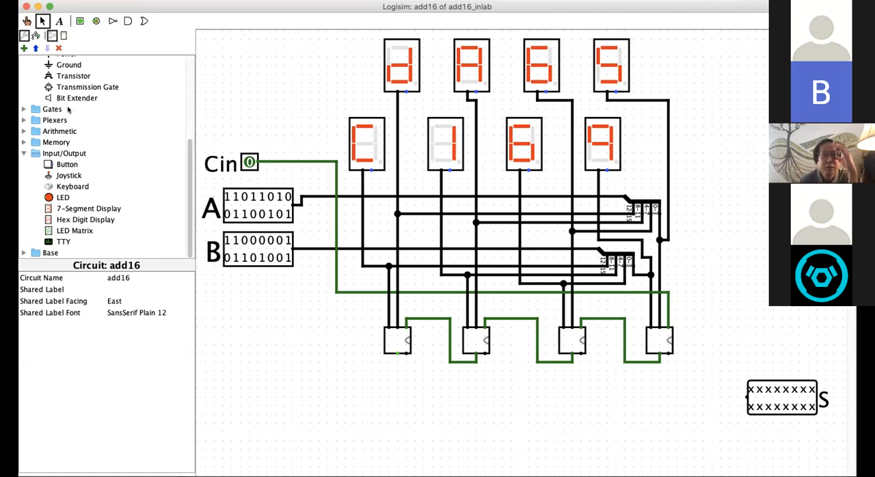
Step: Place a splitter below the adders, facing north, with fan out 4 and bit width in 16
scroll(86, 129, "up", 5)
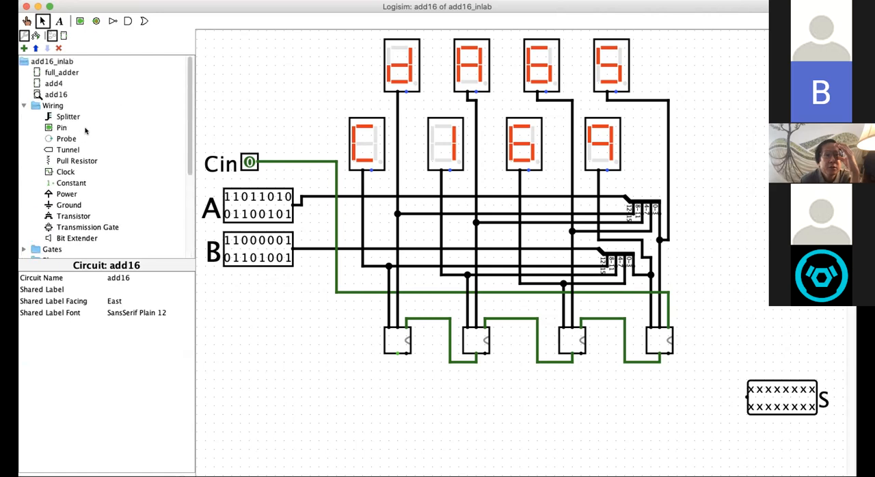
left_click(52, 117)
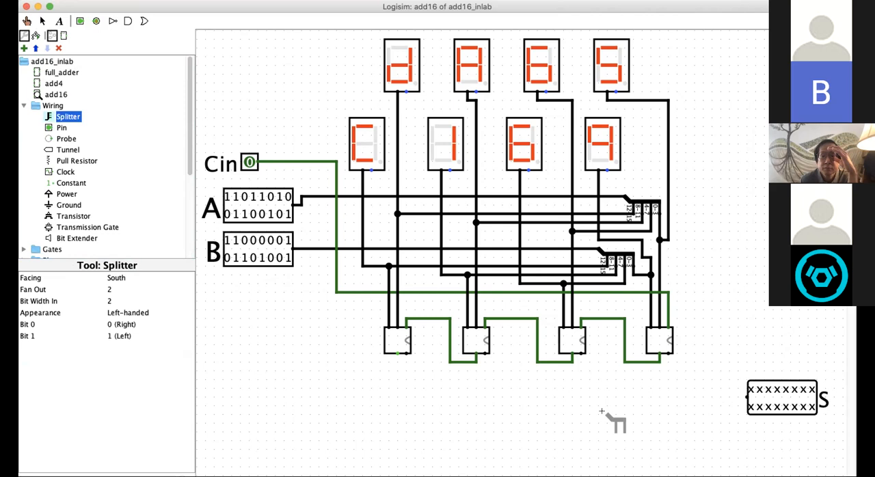
left_click(569, 414)
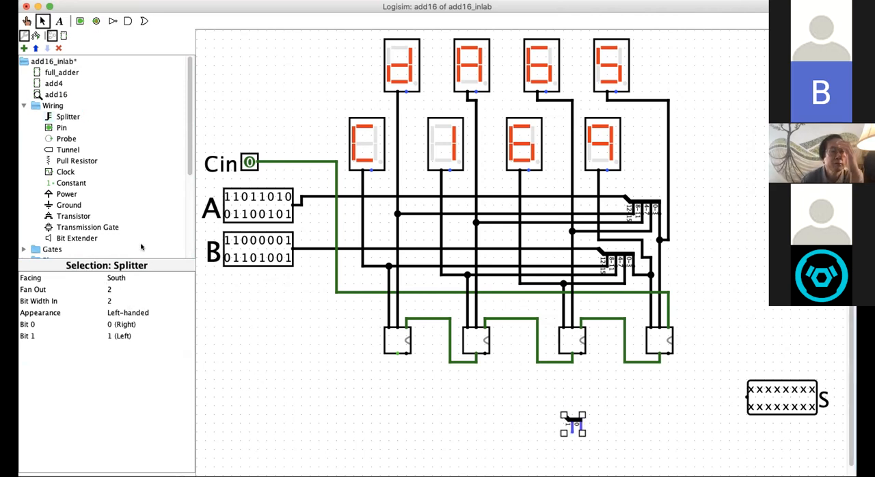
left_click(113, 278)
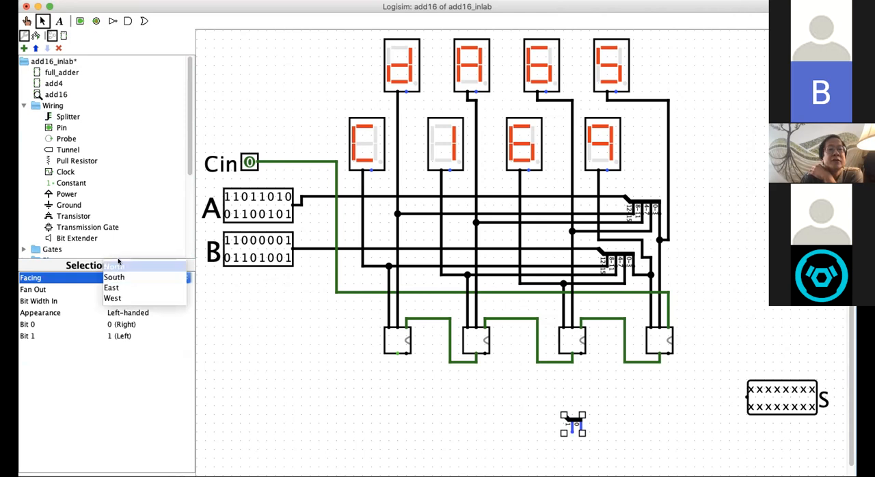
left_click(114, 266)
left_click(118, 289)
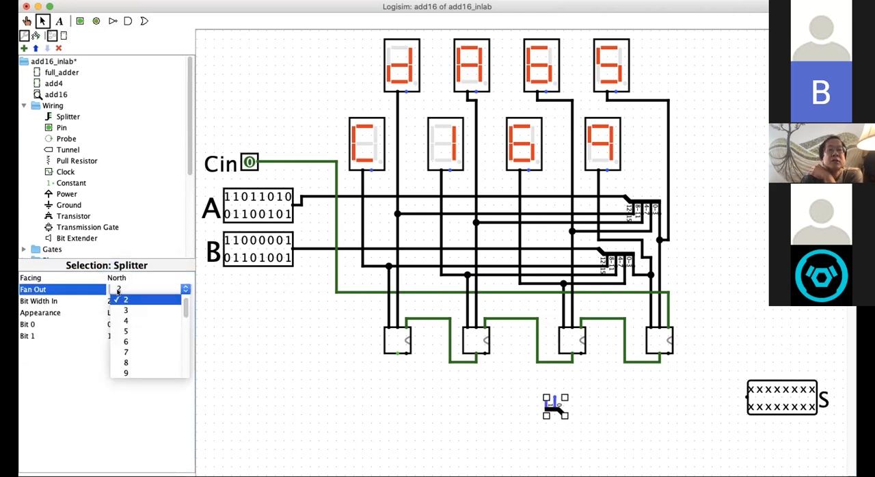
left_click(116, 305)
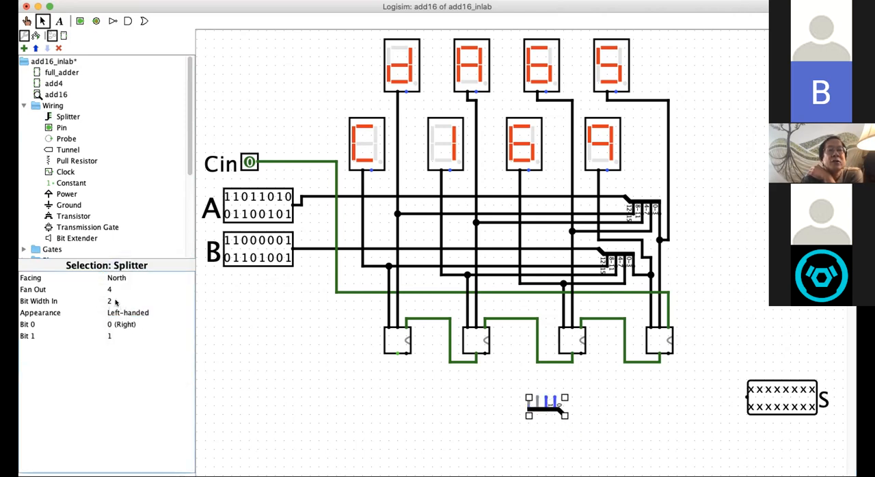
left_click(115, 302)
scroll(133, 347, "down", 5)
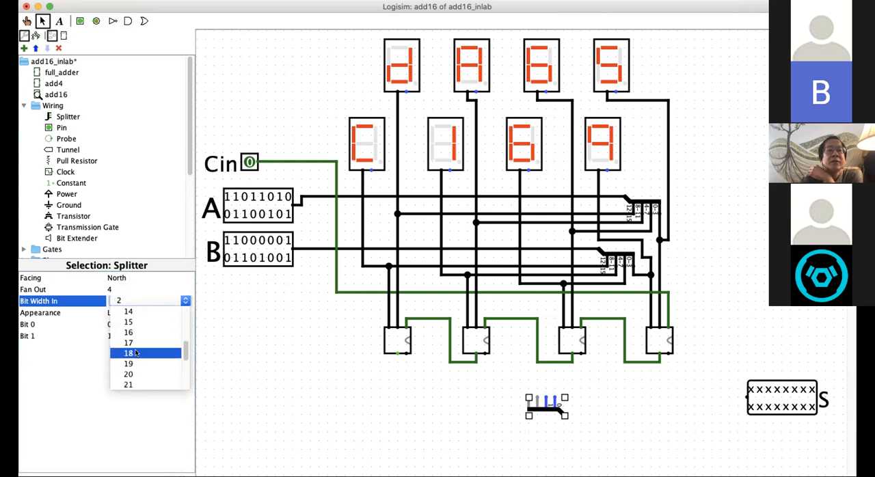
left_click(130, 332)
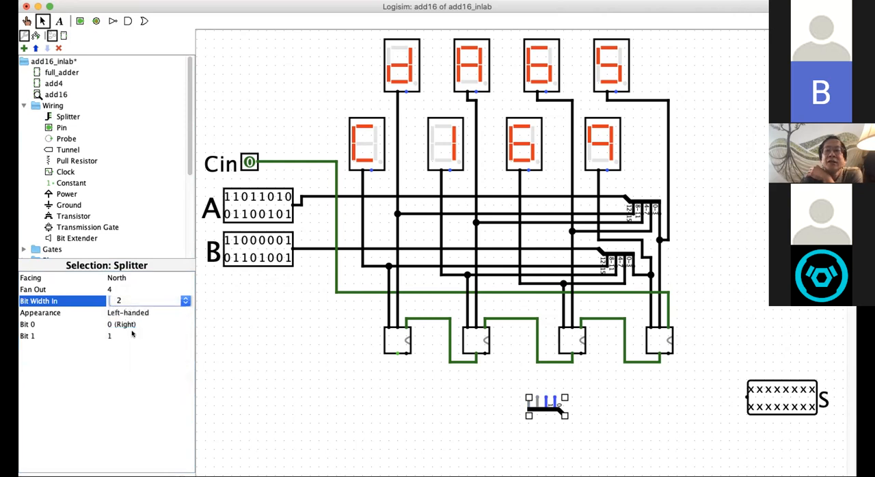
left_click(424, 395)
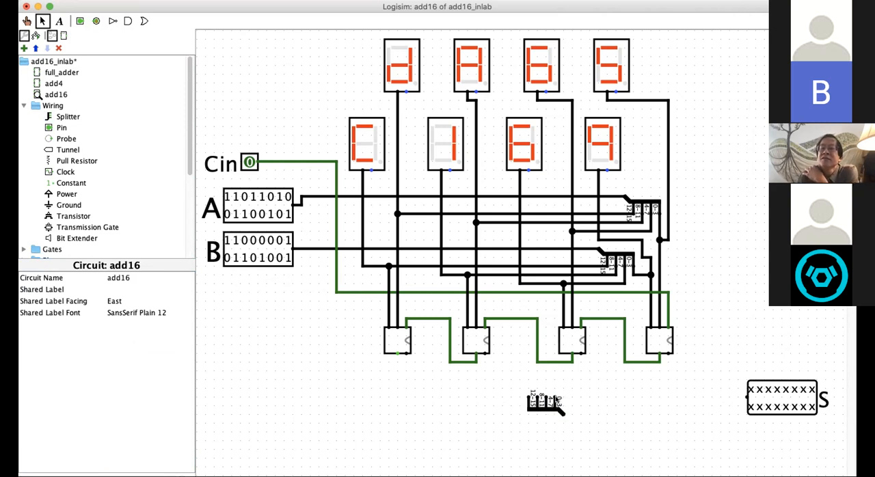
Step: Move the new splitter beneath the rightmost adder and wire the four adders' sum outputs to its 0-3, 4-7, 8-11 and 12-15 lines
mouse_move(559, 409)
left_mouse_down()
mouse_move(611, 423)
mouse_move(658, 417)
mouse_move(667, 353)
left_mouse_up()
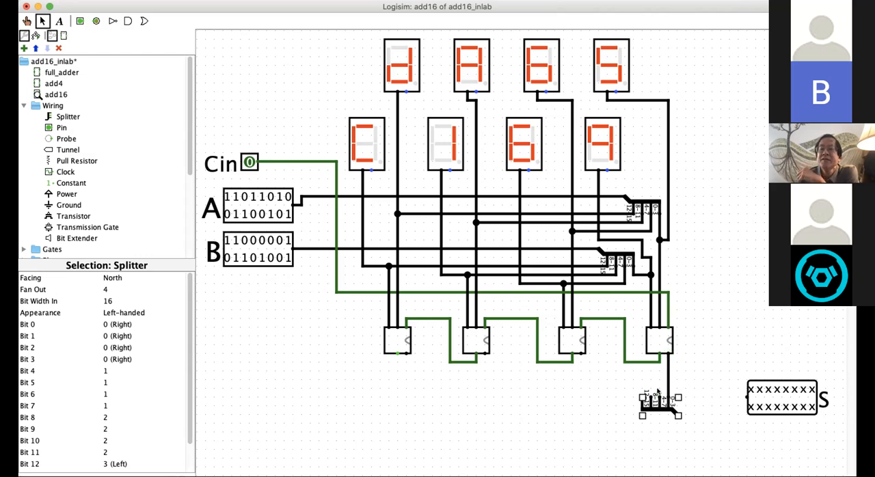
left_click_drag(643, 397, 405, 355)
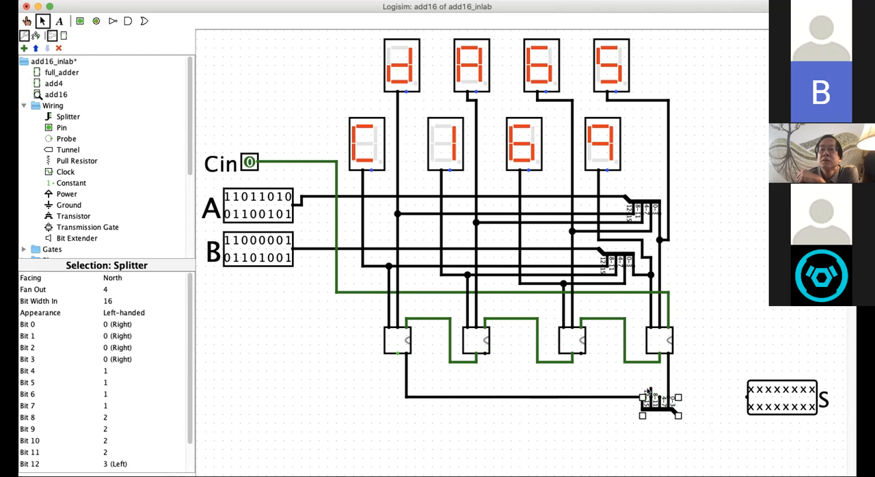
left_click_drag(650, 389, 483, 354)
mouse_move(580, 354)
left_mouse_down()
mouse_move(620, 377)
mouse_move(673, 386)
mouse_move(657, 382)
mouse_move(660, 396)
left_mouse_up()
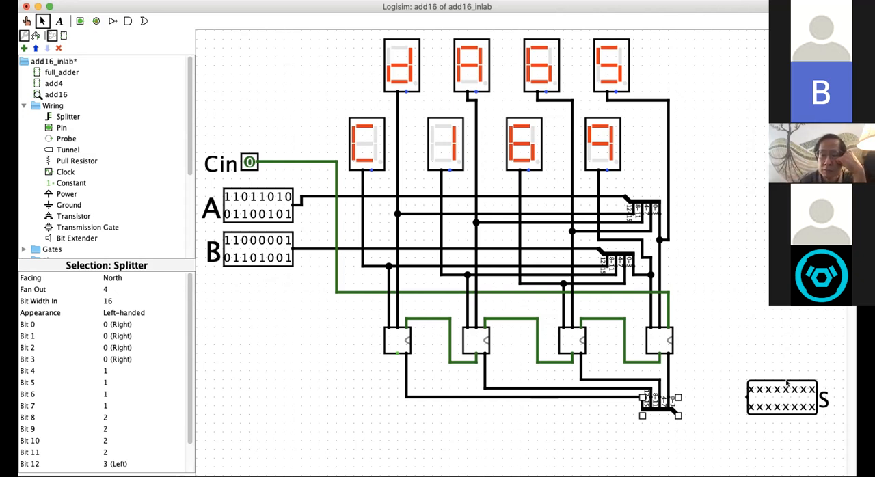
Step: Move output S level with the sum splitter's combined end, wire the two together, and save the circuit
left_click_drag(784, 389, 676, 413)
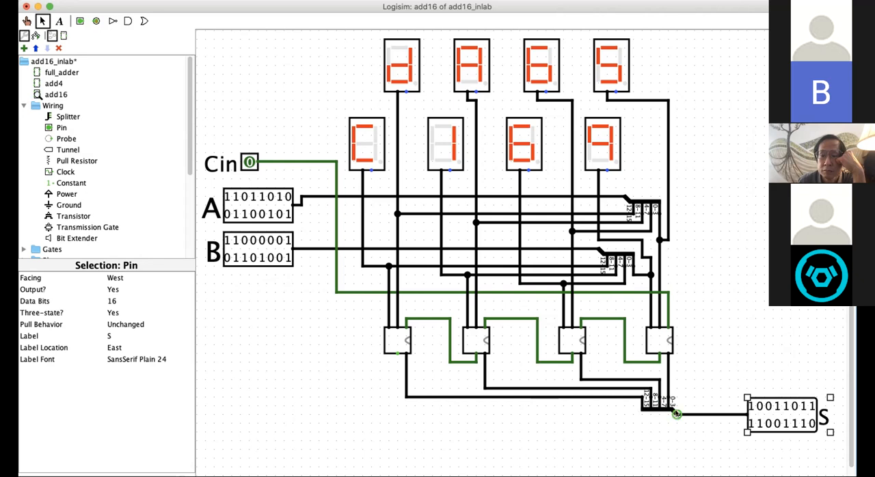
left_click(608, 407)
key("super+s")
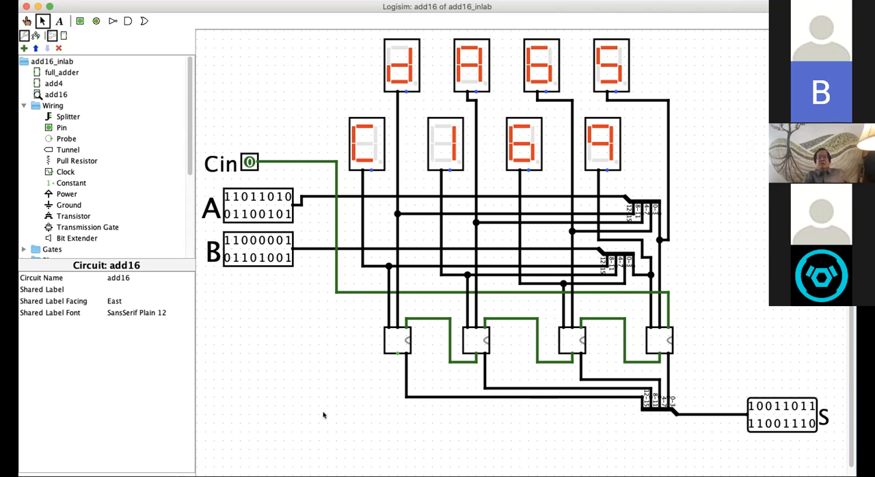
Step: Wire the leftmost adder's carry-out down and across below S, and place a 1-bit output pin Cout with label font size 24 near its end
mouse_move(397, 353)
left_mouse_down()
mouse_move(404, 415)
mouse_move(543, 438)
mouse_move(780, 448)
left_mouse_up()
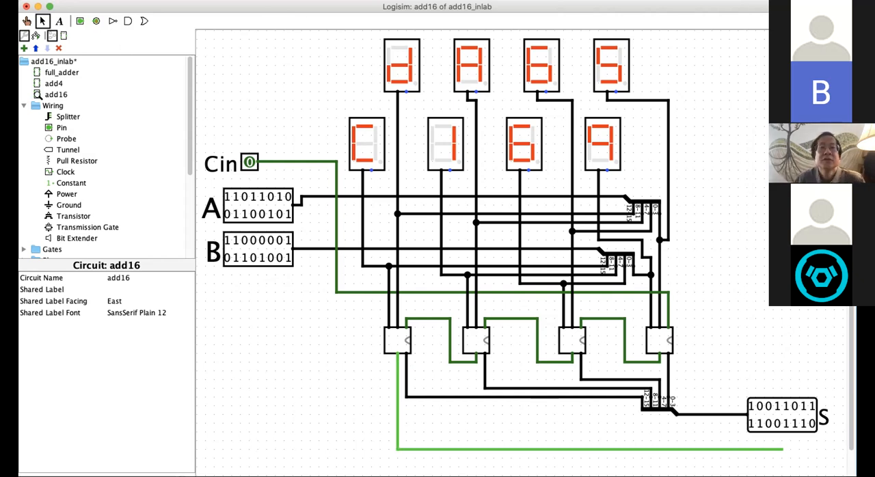
left_click(96, 22)
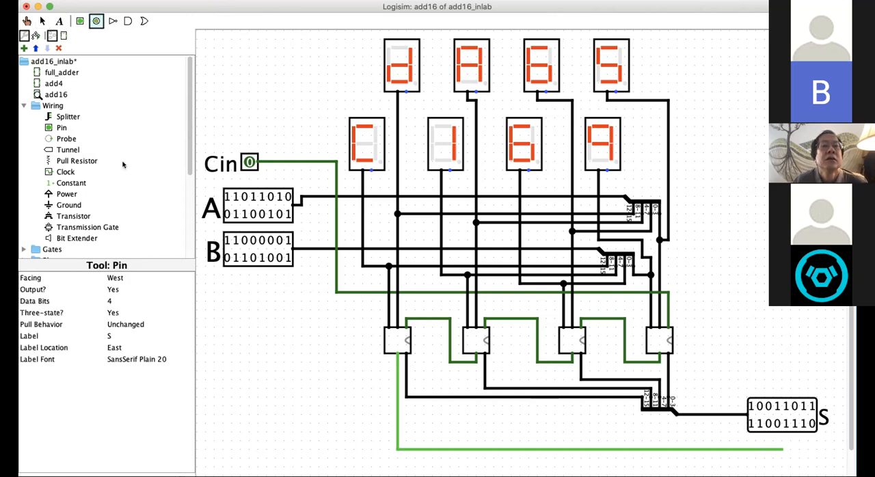
left_click(109, 301)
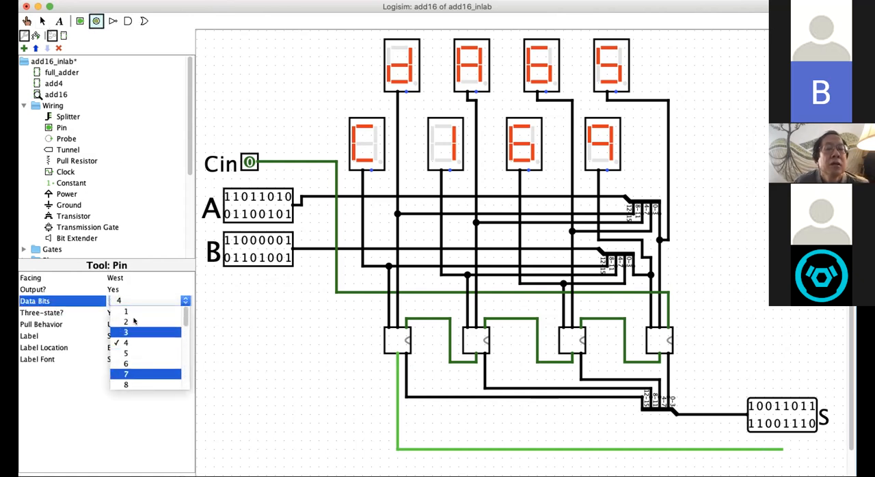
left_click(133, 313)
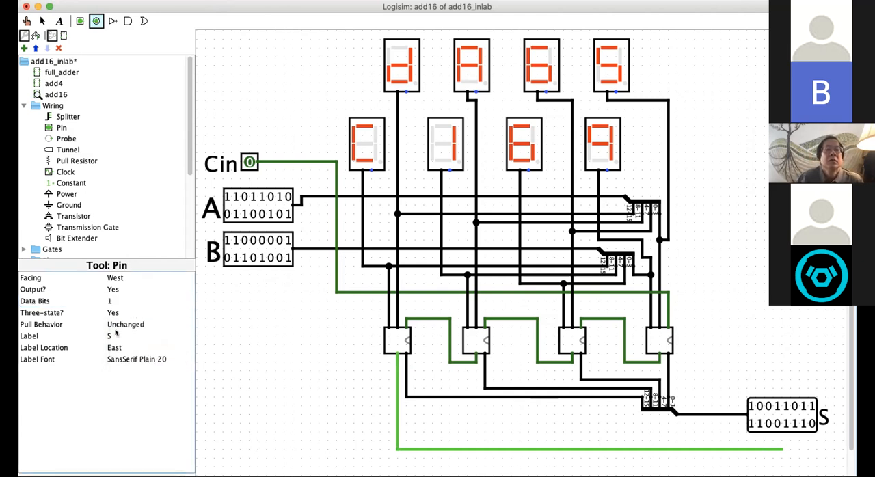
left_click(112, 335)
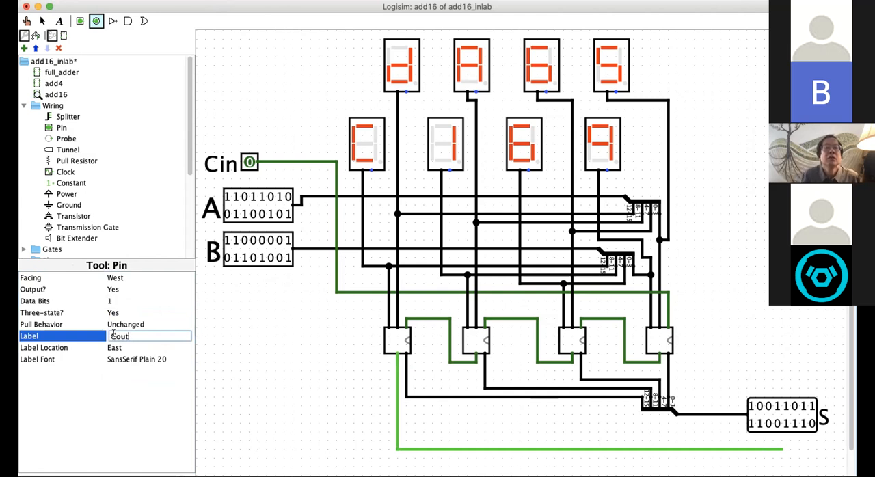
left_click(132, 359)
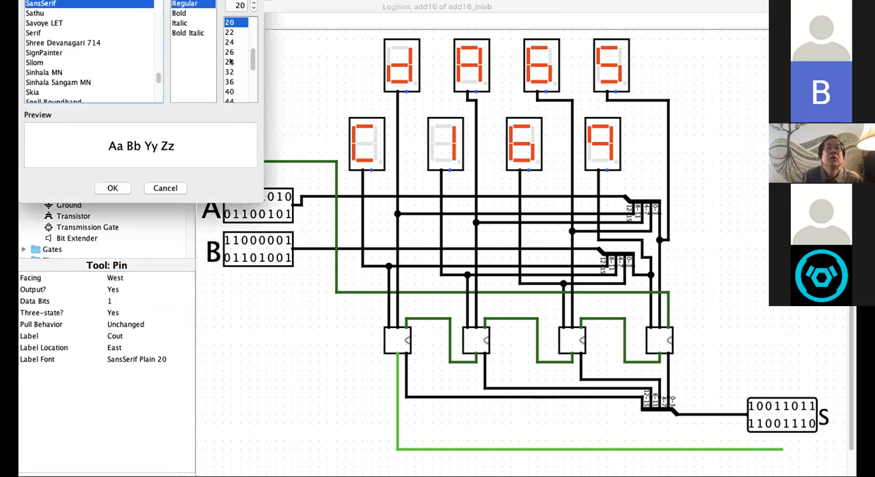
left_click(229, 42)
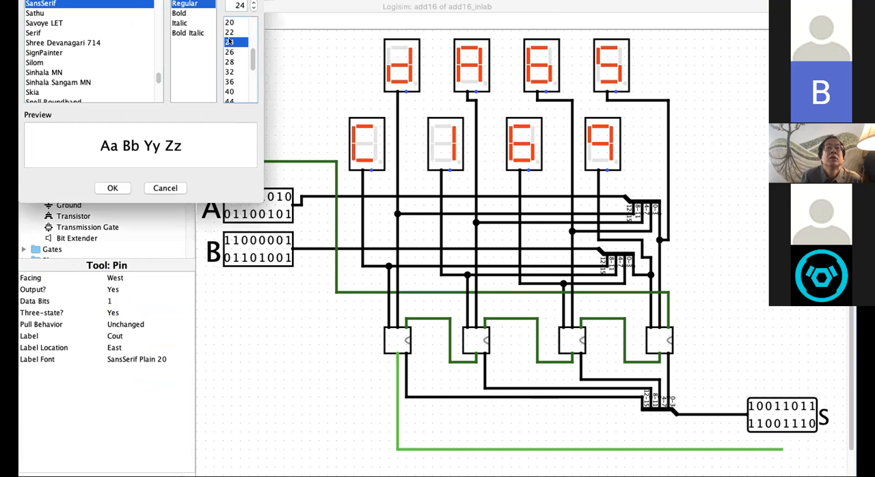
left_click(111, 187)
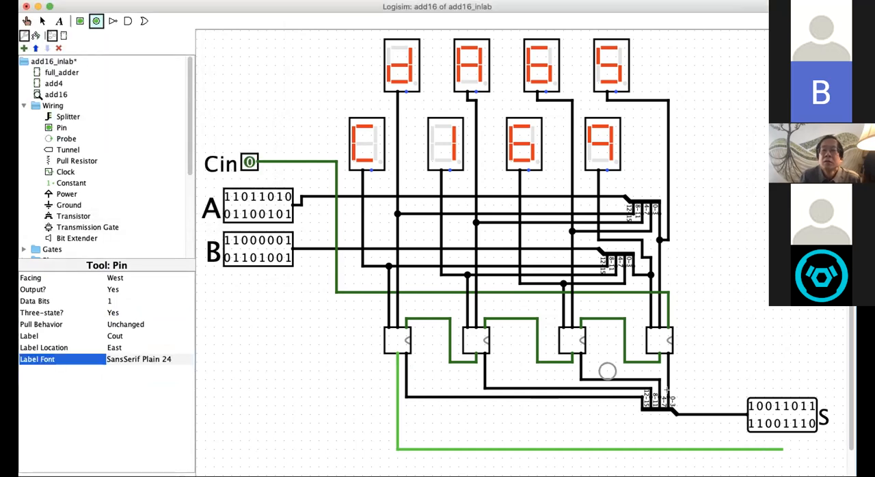
left_click(798, 449)
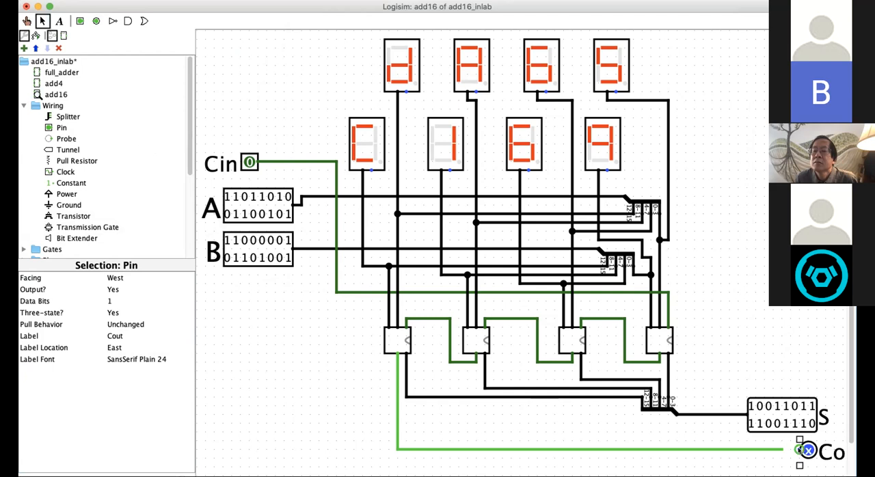
Step: Connect the Cout output pin to the end of the carry-out wire and save the circuit
mouse_move(782, 449)
left_mouse_down()
mouse_move(799, 449)
mouse_move(777, 451)
left_mouse_up()
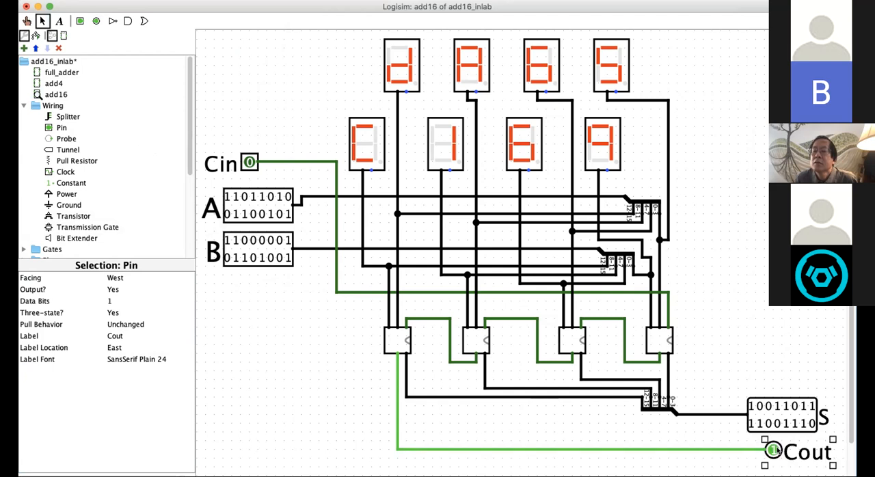
left_click(761, 333)
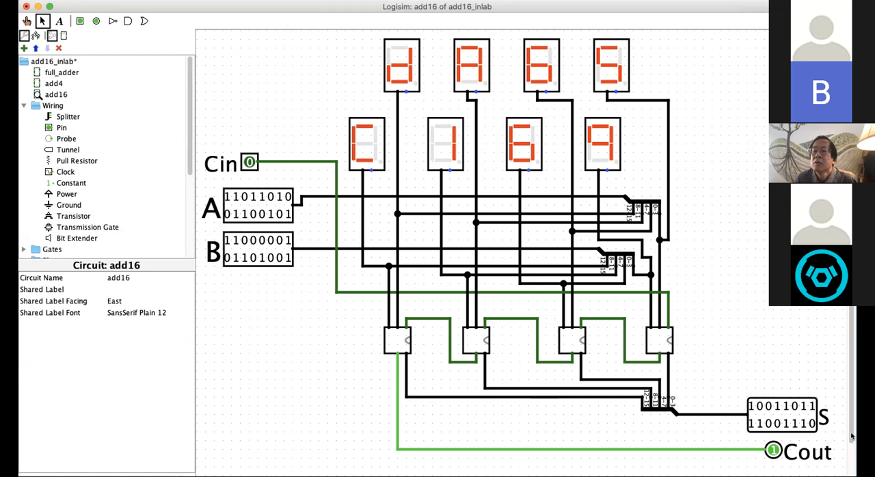
scroll(852, 435, "down", 1)
key("super+s")
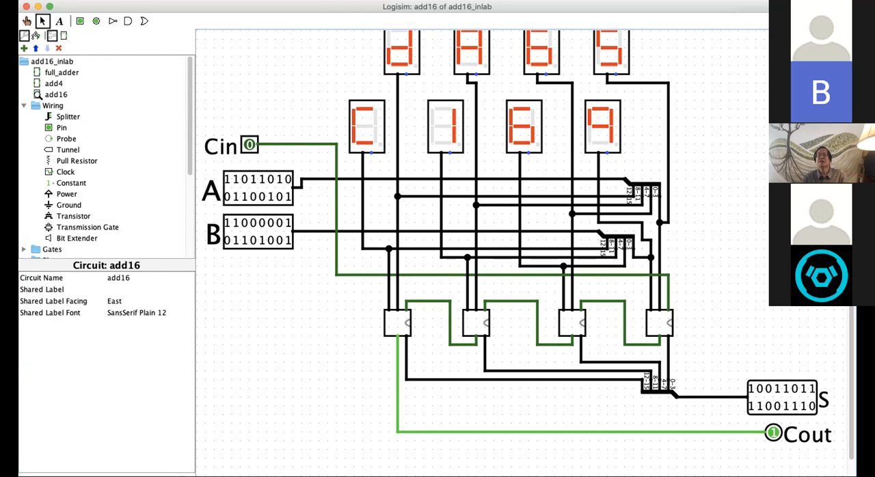
Step: Shift the upper row of four hex digit displays one grid step to the right, keeping their wires attached
scroll(623, 183, "up", 1)
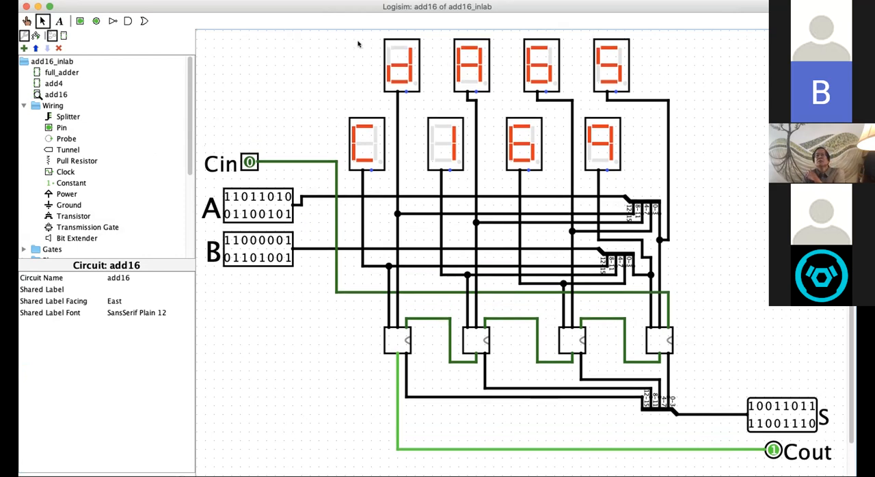
left_click_drag(348, 31, 656, 97)
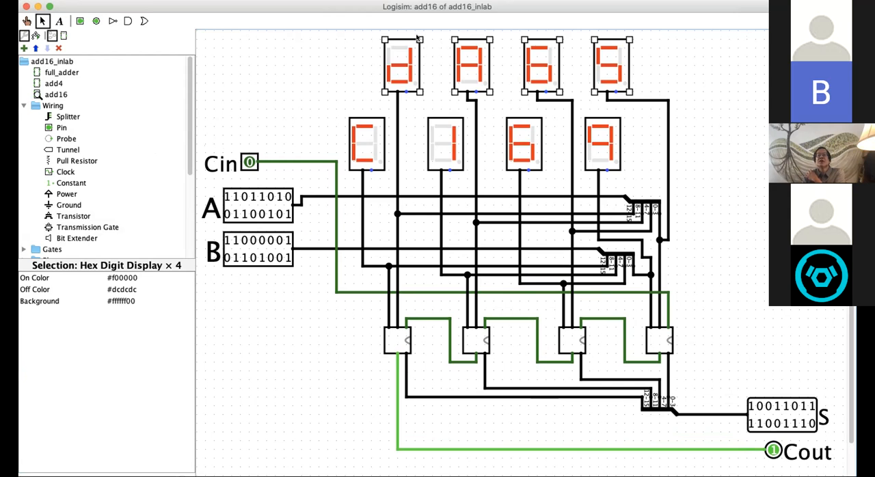
mouse_move(418, 39)
left_mouse_down()
mouse_move(561, 39)
mouse_move(428, 39)
left_mouse_up()
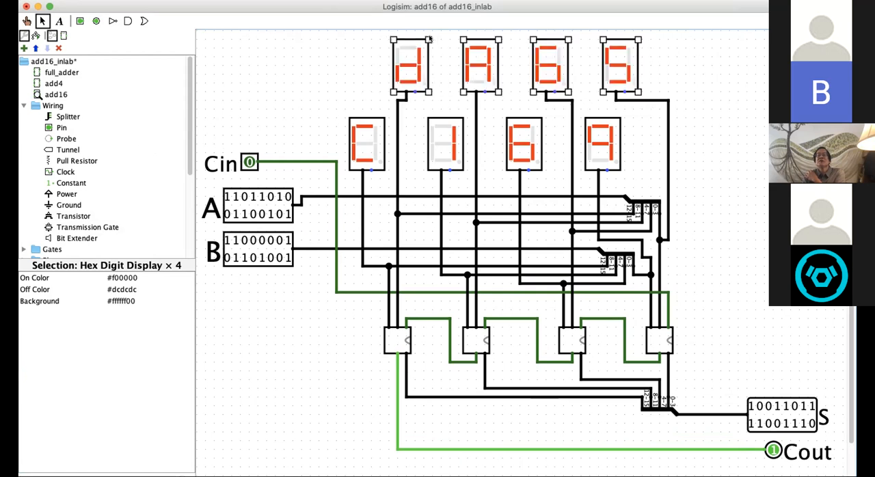
left_click(352, 53)
left_click_drag(354, 31, 666, 107)
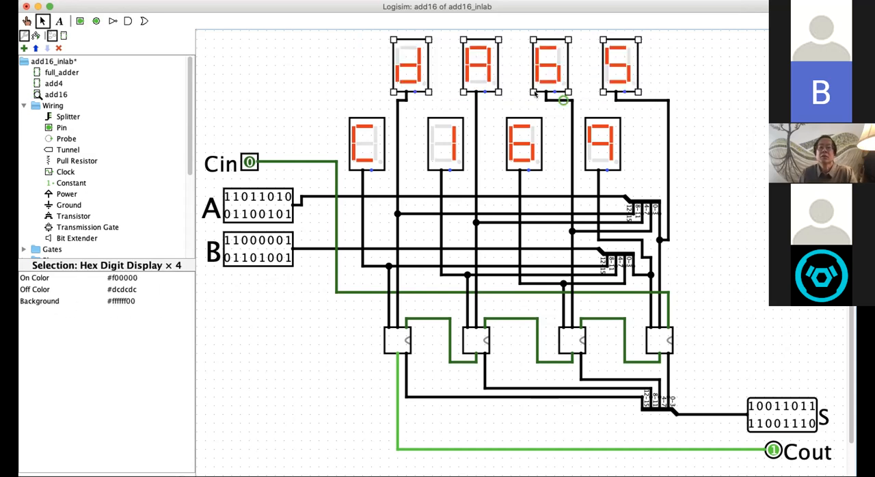
left_click(656, 69)
key("super+v")
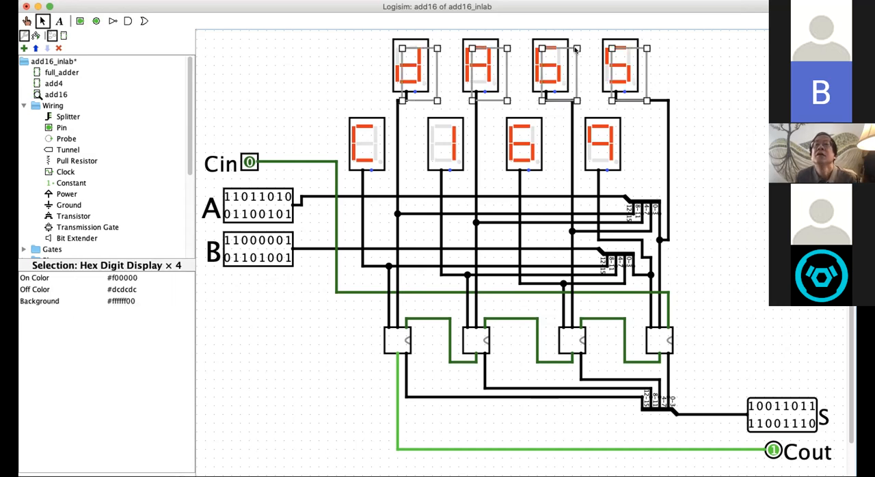
left_click_drag(575, 45, 683, 46)
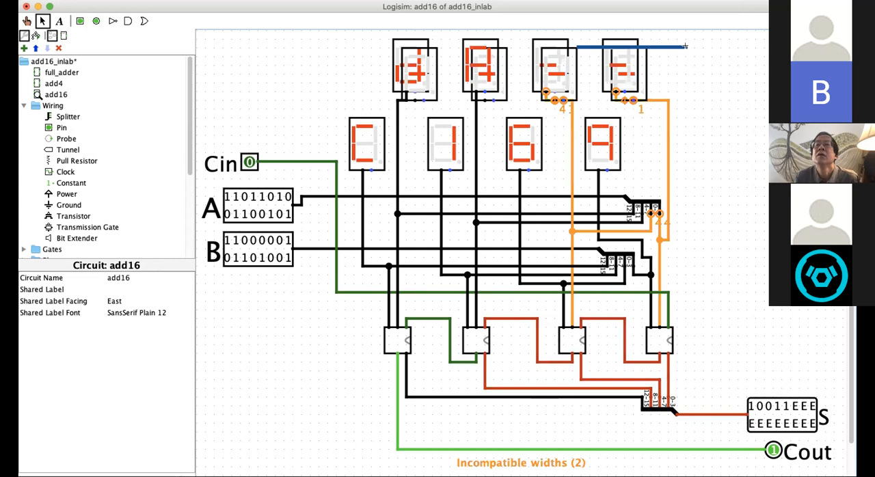
key("super+z")
key("super+z")
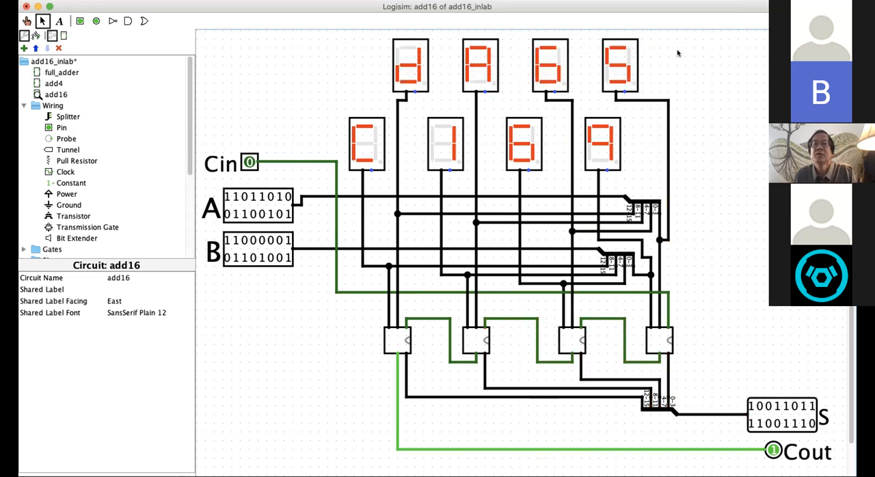
Step: Duplicate the upper row of four hex digit displays, place the copies in the free space right of that row, and enlarge the window
left_click_drag(370, 32, 645, 95)
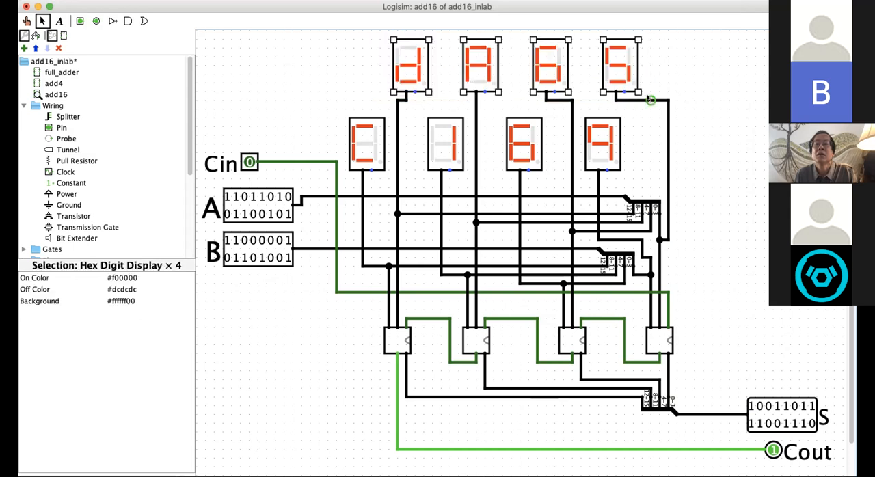
left_click(680, 86)
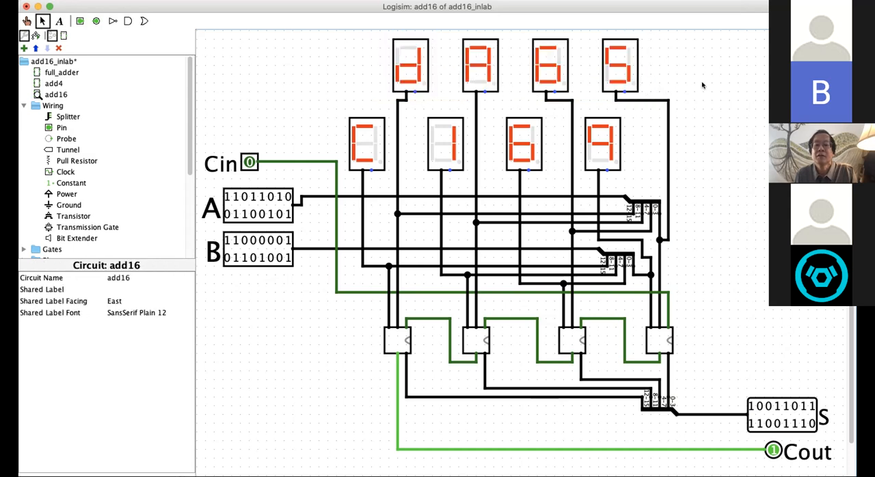
key("super+v")
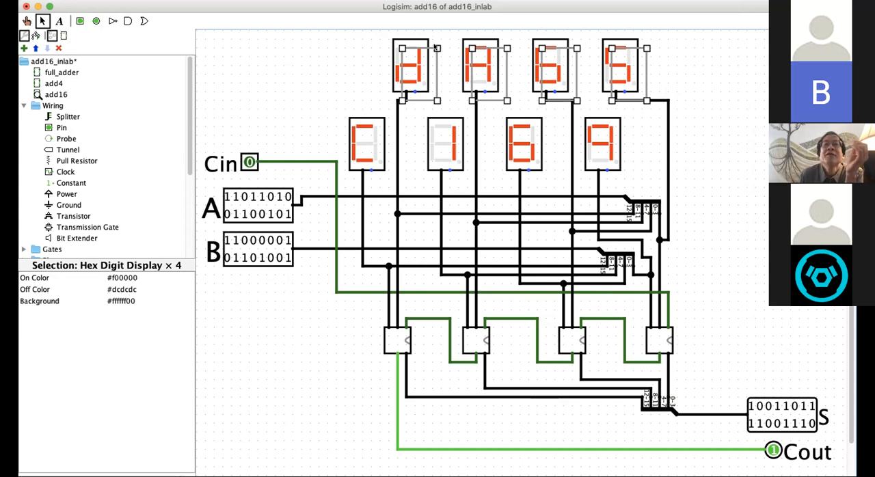
left_click_drag(472, 48, 729, 66)
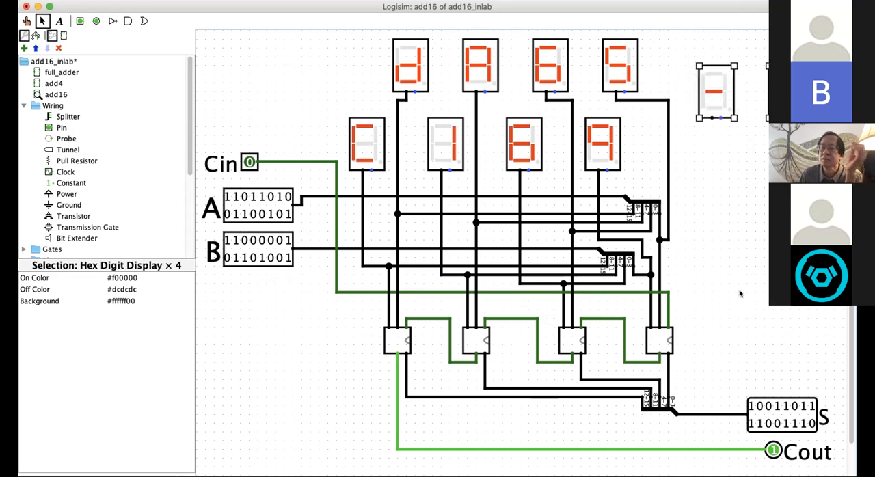
scroll(580, 325, "down", 2)
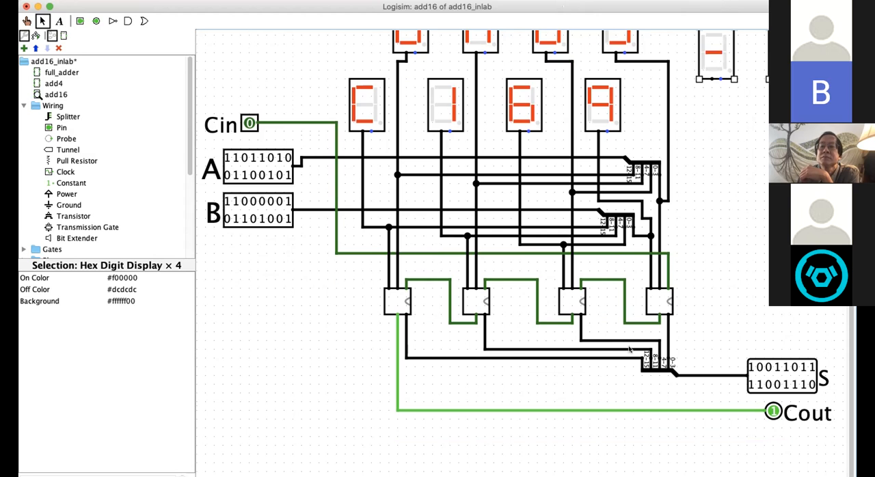
left_click(719, 231)
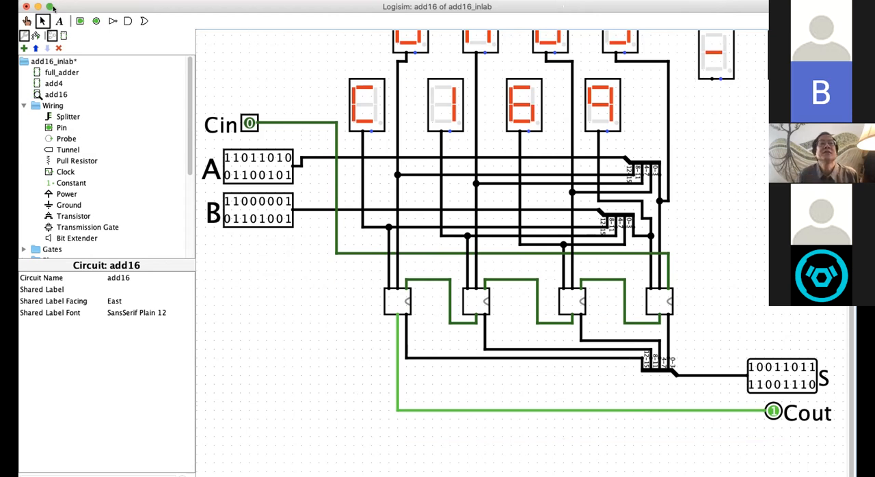
left_click(50, 7)
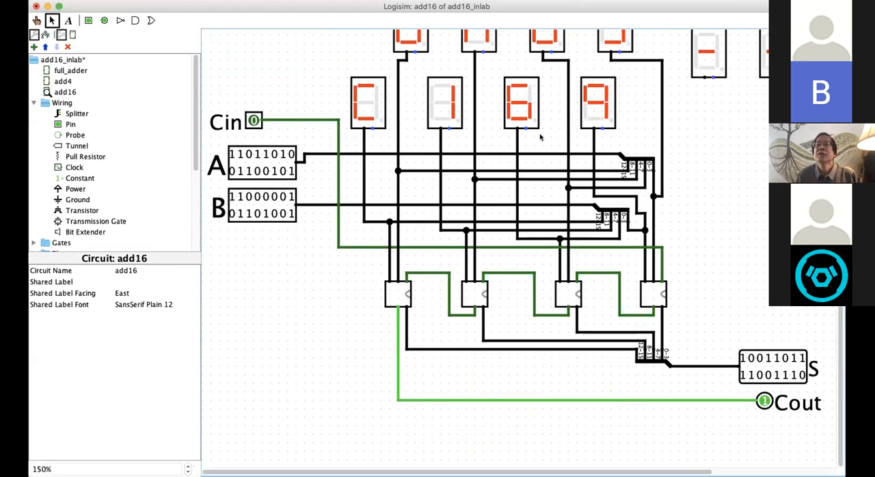
Step: Try to wire the sum splitter's 12-15 line to the leftmost unconnected hex display, and undo that wire
left_click_drag(457, 471, 581, 471)
scroll(649, 226, "up", 3)
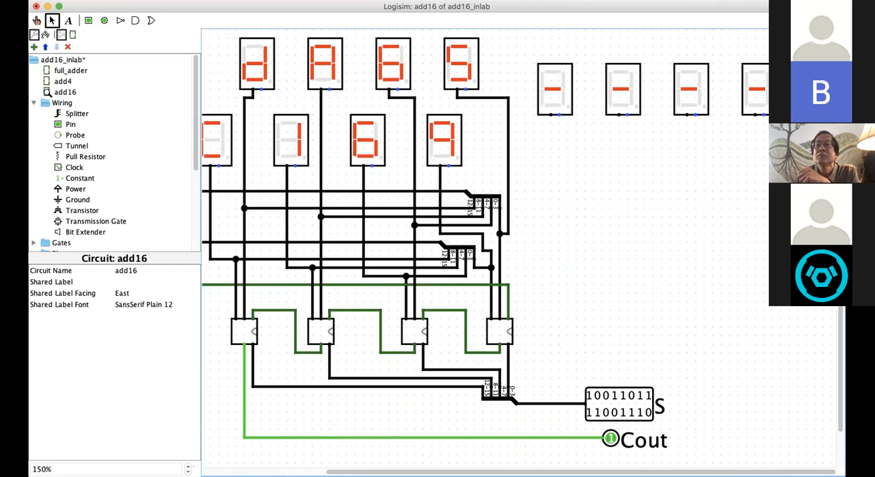
scroll(668, 278, "left", 3)
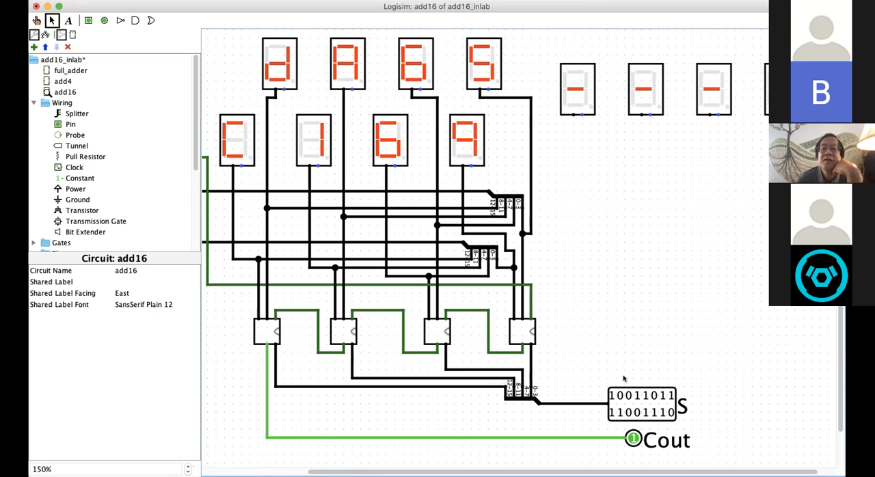
left_click_drag(506, 387, 573, 116)
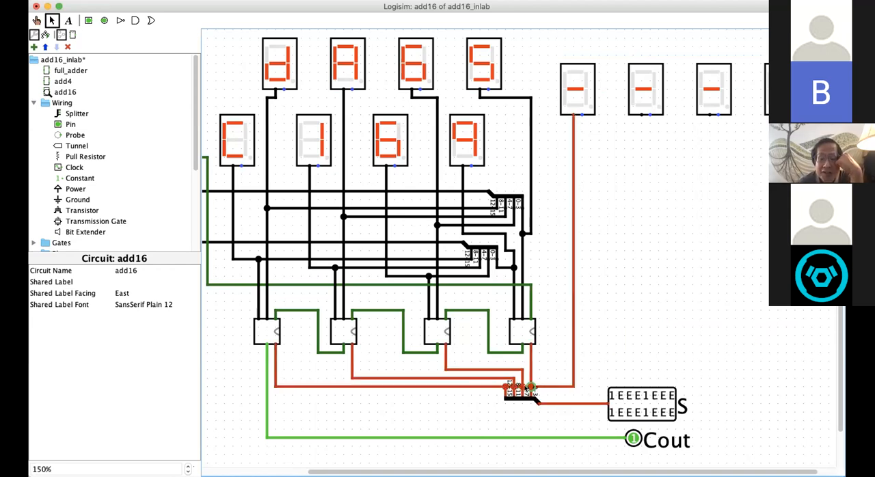
key("super+z")
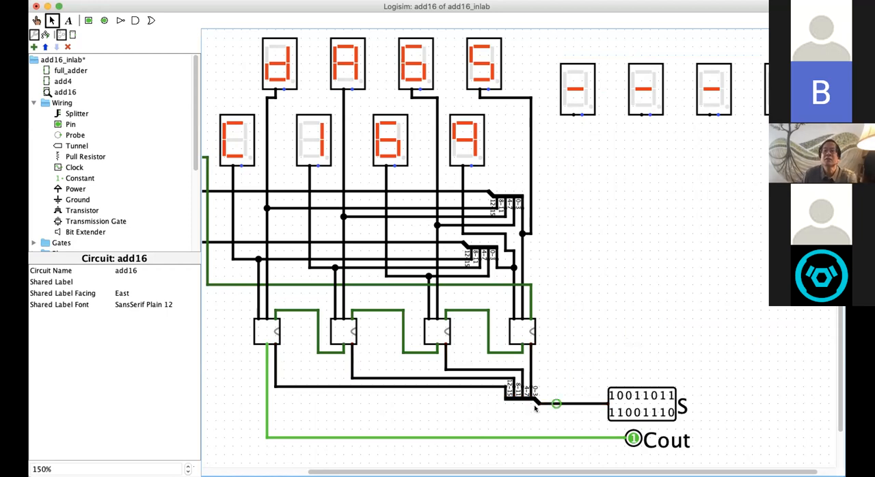
Step: Move the sum splitter slightly down and wire its 12-15 line to the leftmost unconnected hex display
left_click_drag(520, 397, 521, 419)
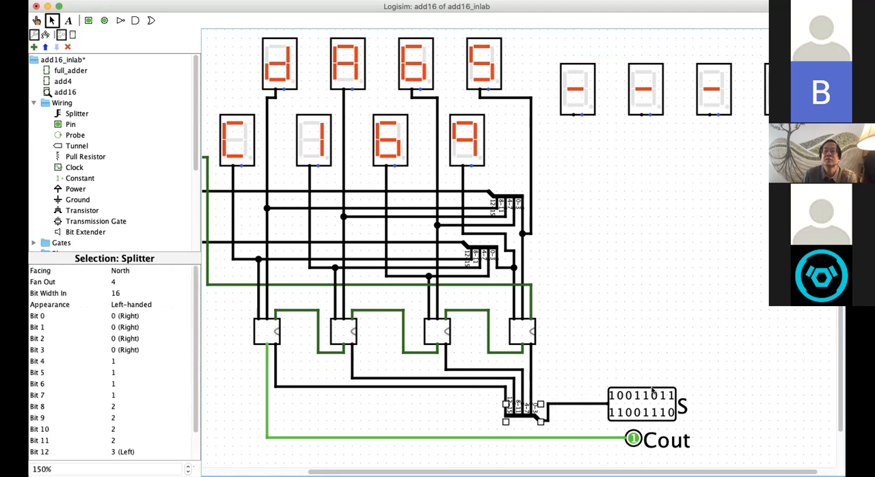
left_click(612, 343)
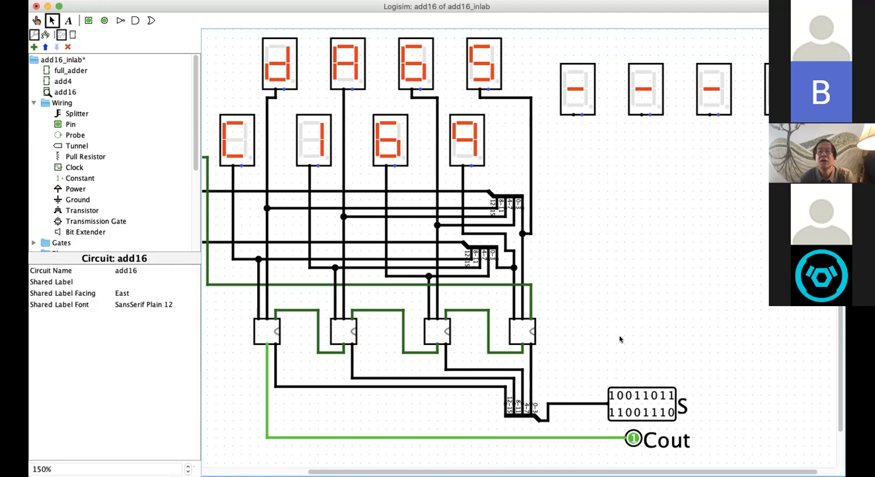
mouse_move(504, 386)
left_mouse_down()
mouse_move(559, 387)
mouse_move(564, 301)
mouse_move(590, 216)
left_mouse_up()
left_click_drag(584, 186, 573, 116)
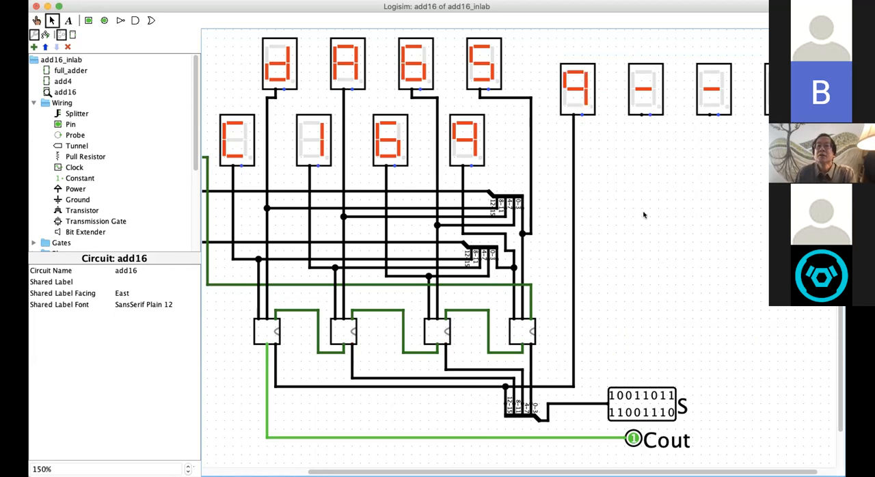
Step: Wire the sum splitter's 8-11, 4-7 and 0-3 lines to the remaining three hex displays in order, and save the circuit
left_click_drag(521, 376, 642, 117)
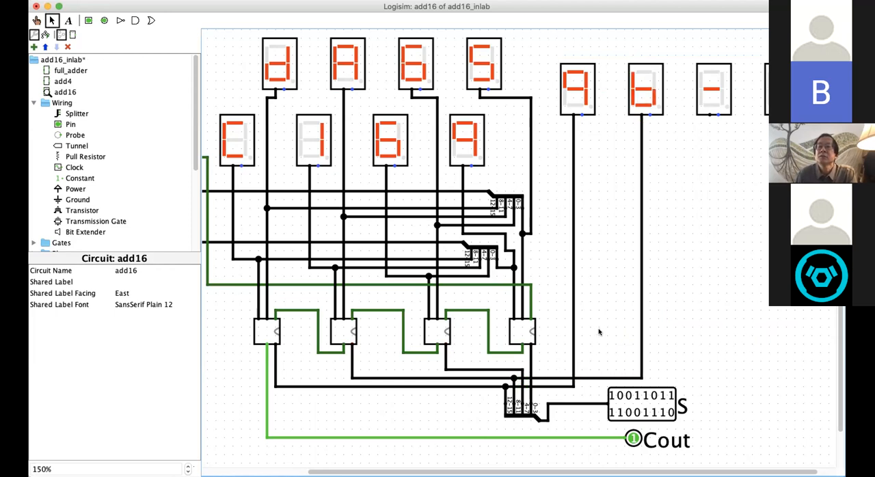
key("super+s")
left_click_drag(521, 369, 711, 114)
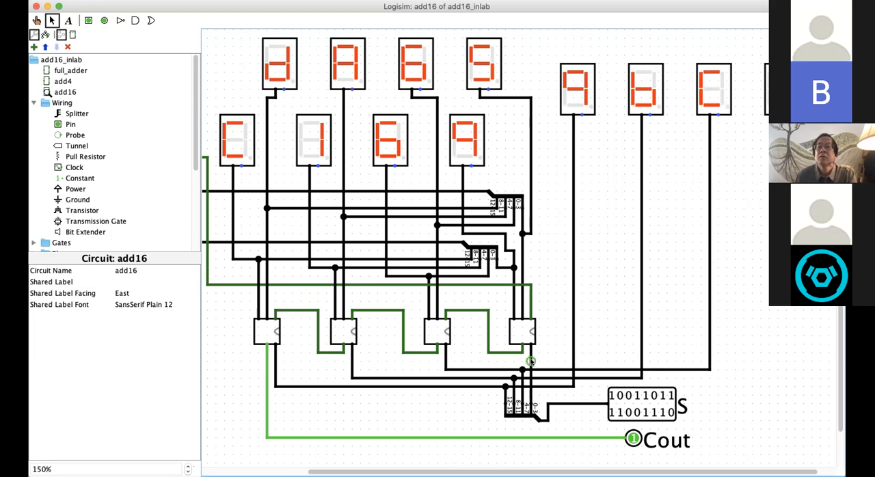
left_click_drag(530, 360, 779, 115)
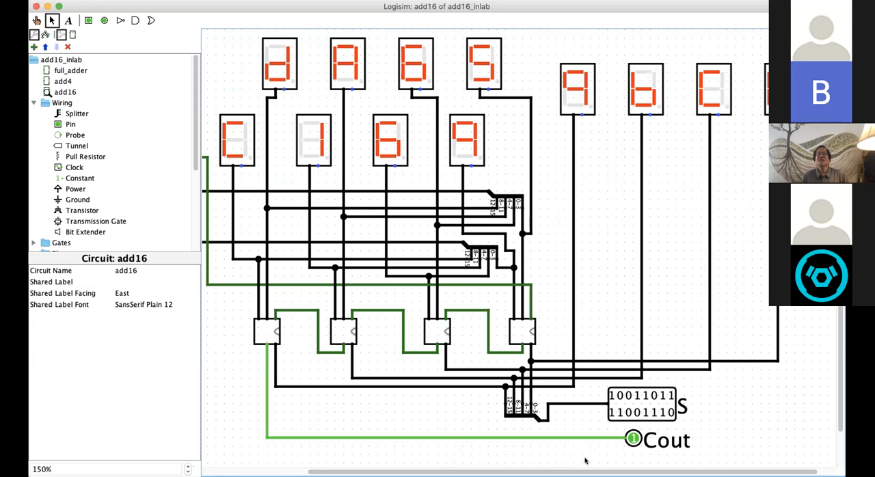
scroll(551, 261, "down", 2)
scroll(551, 261, "up", 2)
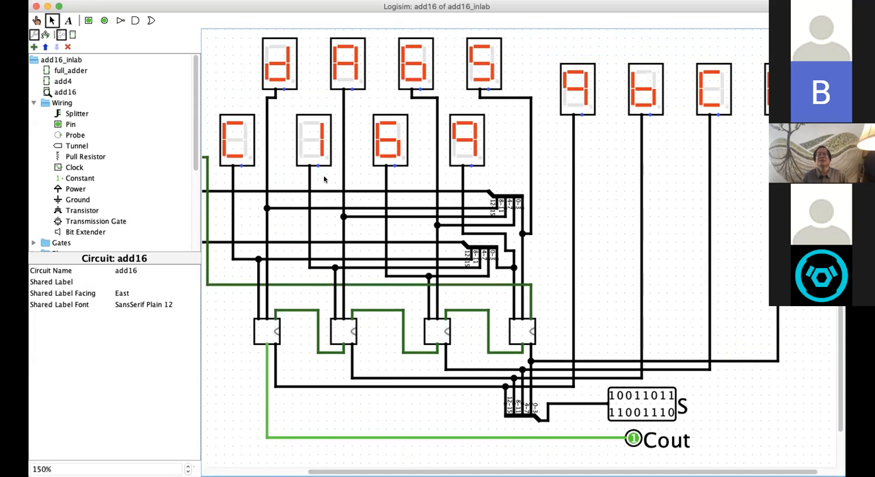
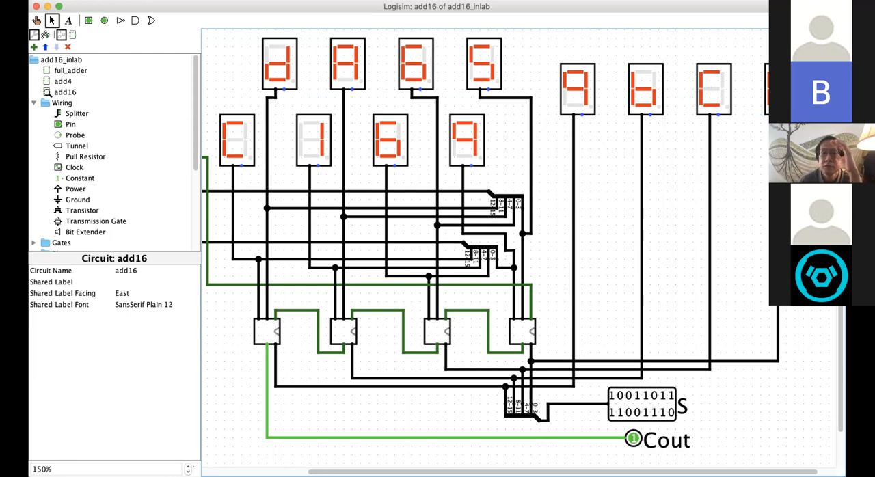
Step: Label the rightmost add4 subcircuit 0 and set its label location to East
left_click_drag(605, 471, 624, 472)
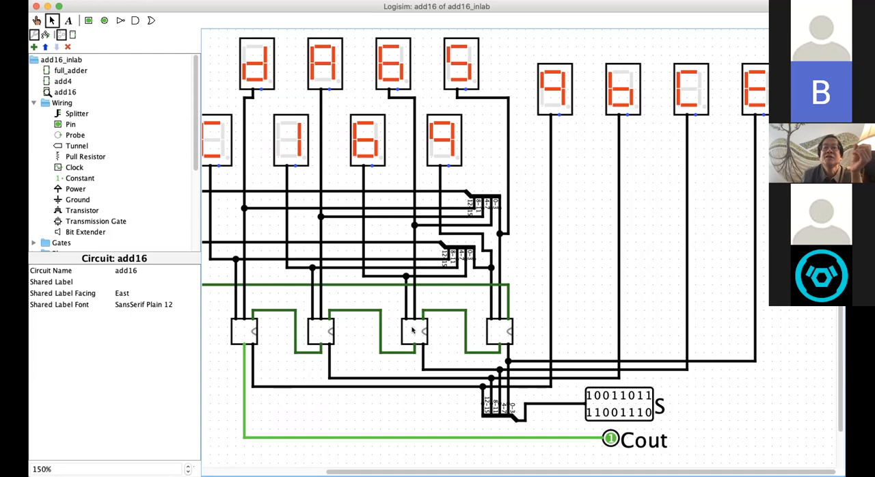
left_click(497, 333)
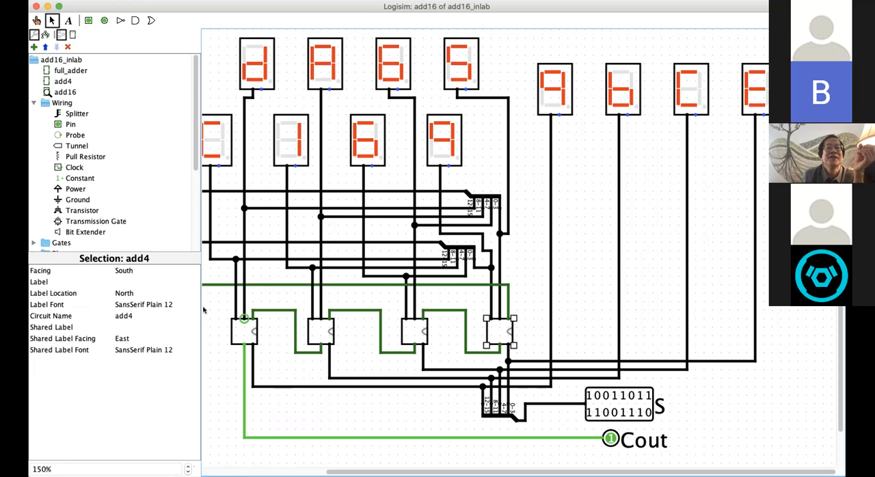
left_click(125, 280)
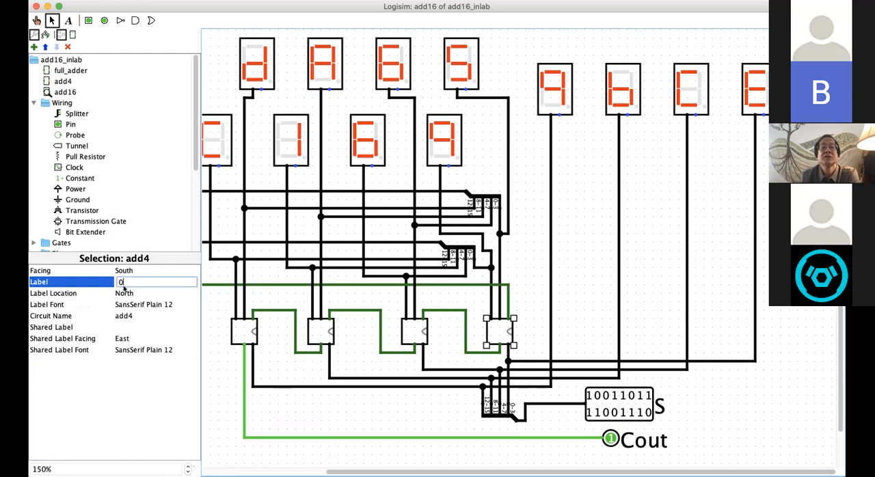
left_click(125, 292)
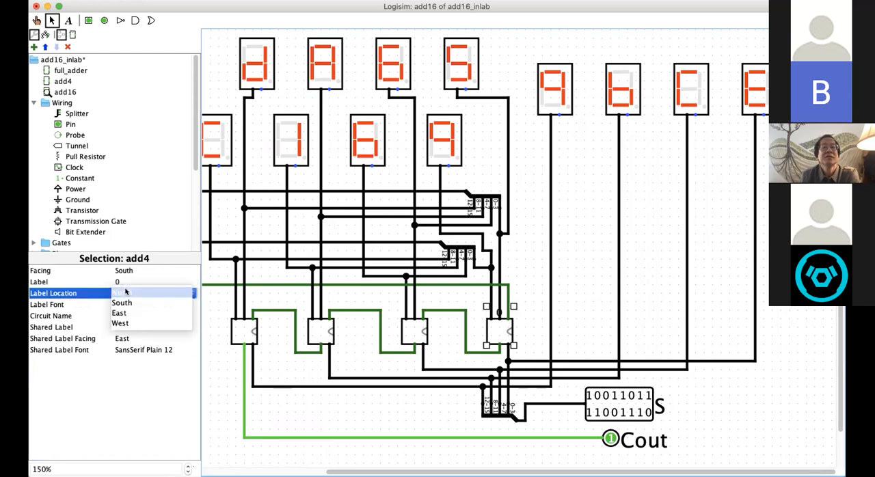
left_click(121, 312)
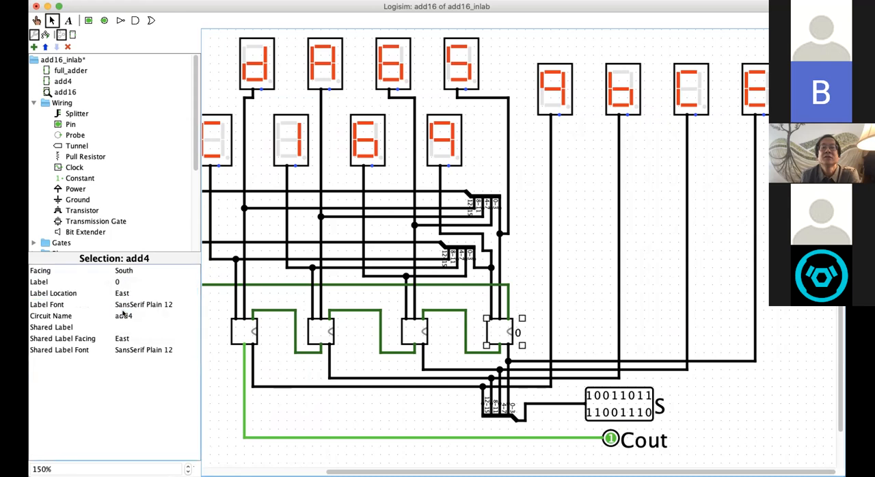
Step: Label the second add4 subcircuit from the right 1 and set its label location to East
left_click(415, 326)
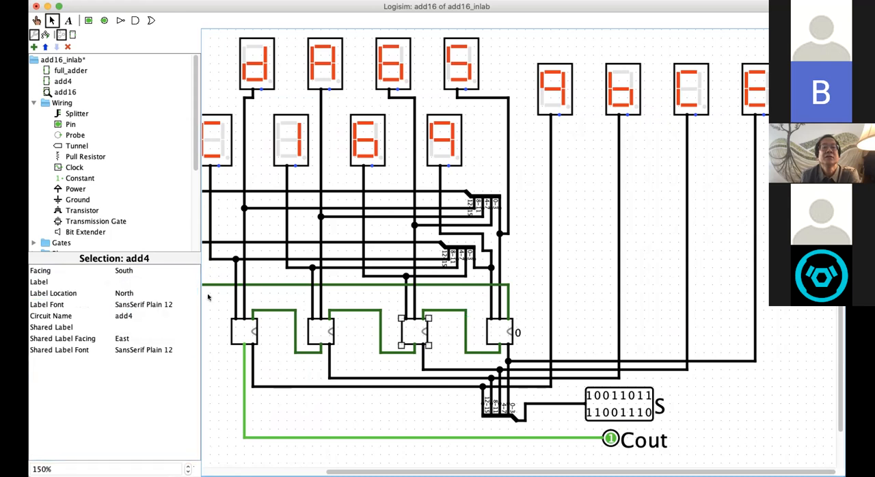
left_click(133, 281)
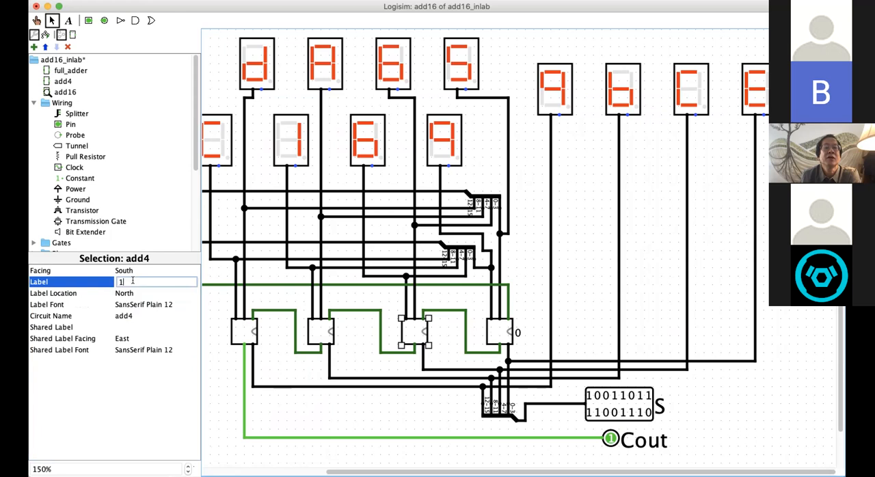
type("1")
left_click(127, 294)
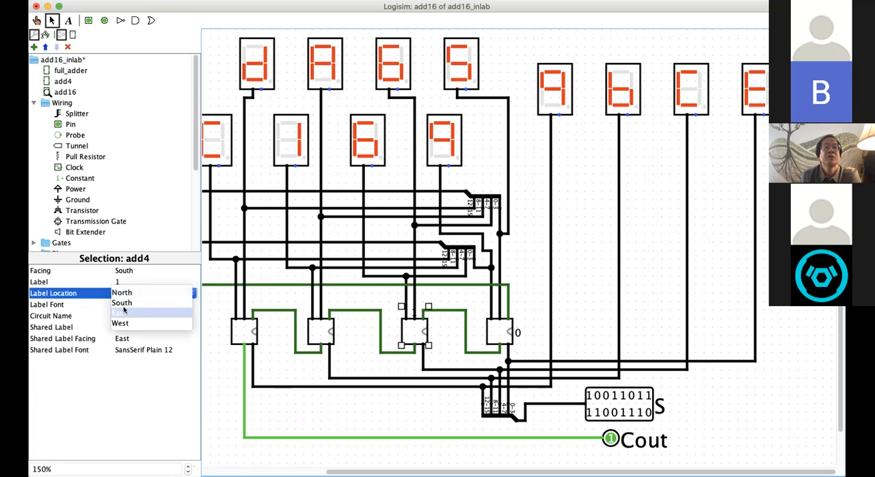
left_click(124, 312)
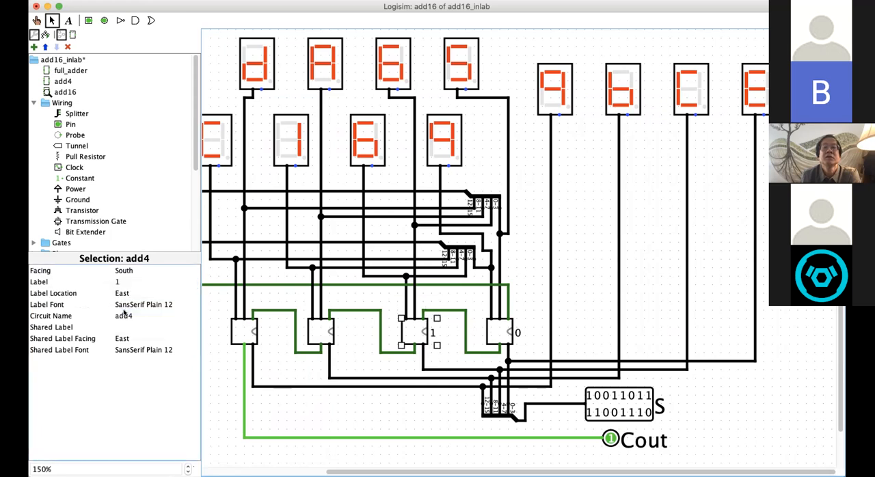
Step: Label the third add4 subcircuit from the right 2, with the label location East
left_click(312, 326)
left_click(123, 280)
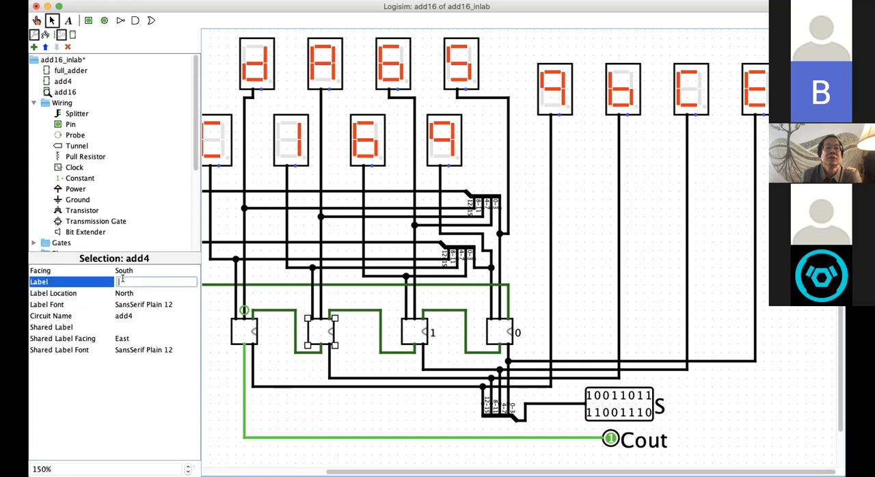
type("2")
left_click(124, 294)
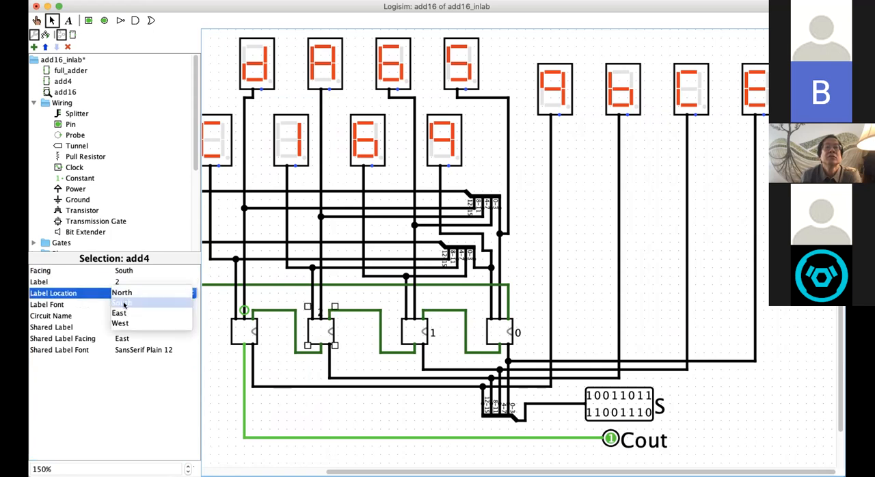
left_click(121, 314)
Step: Label the leftmost add4 subcircuit 3, set its label location to East, and deselect it
left_click(243, 332)
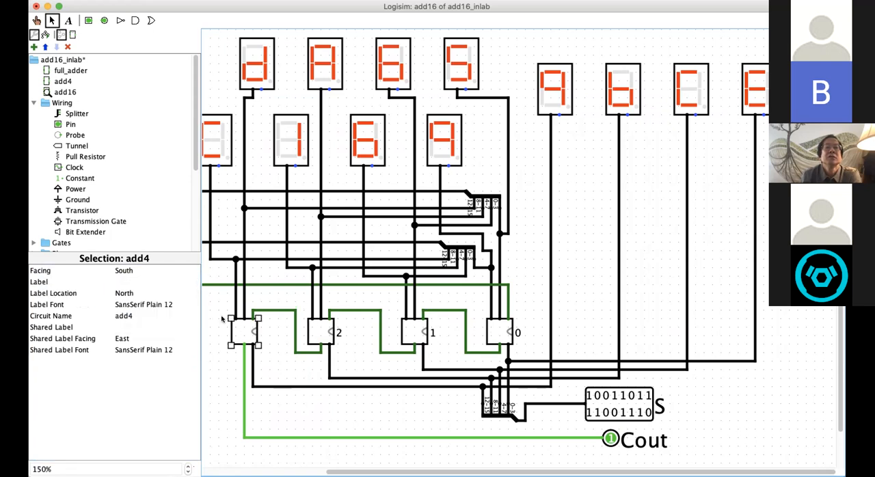
left_click(125, 280)
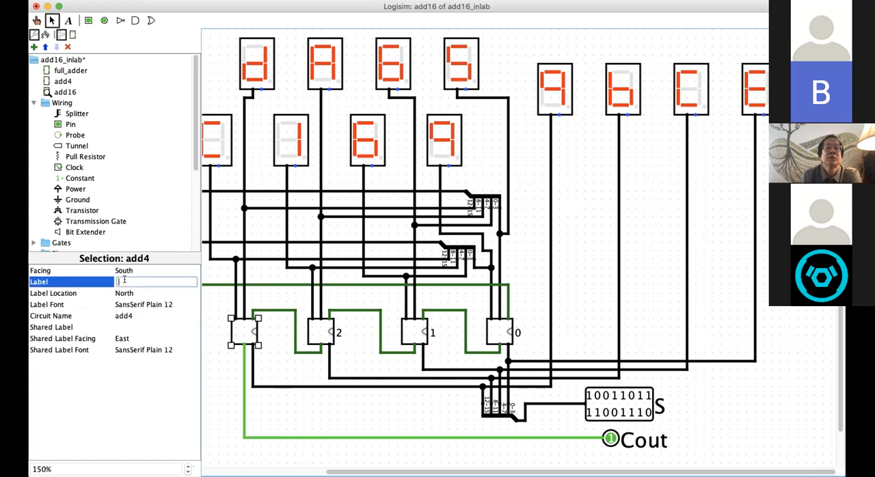
type("3")
left_click(124, 294)
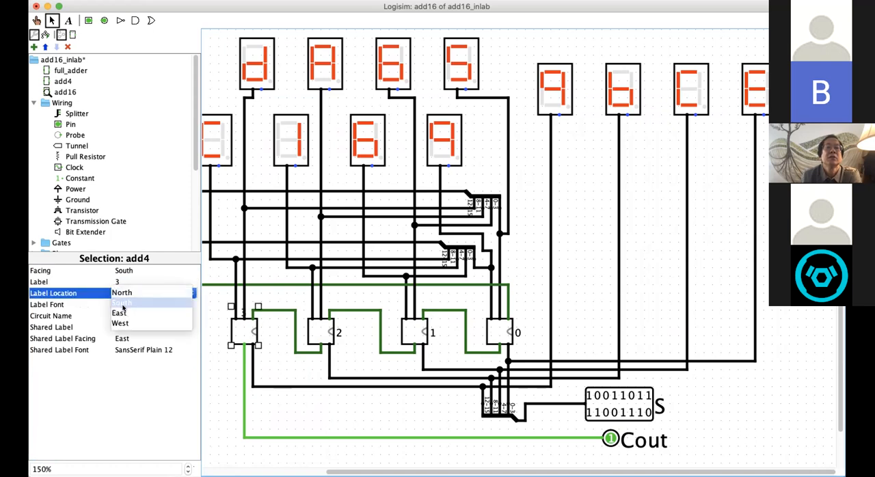
left_click(124, 312)
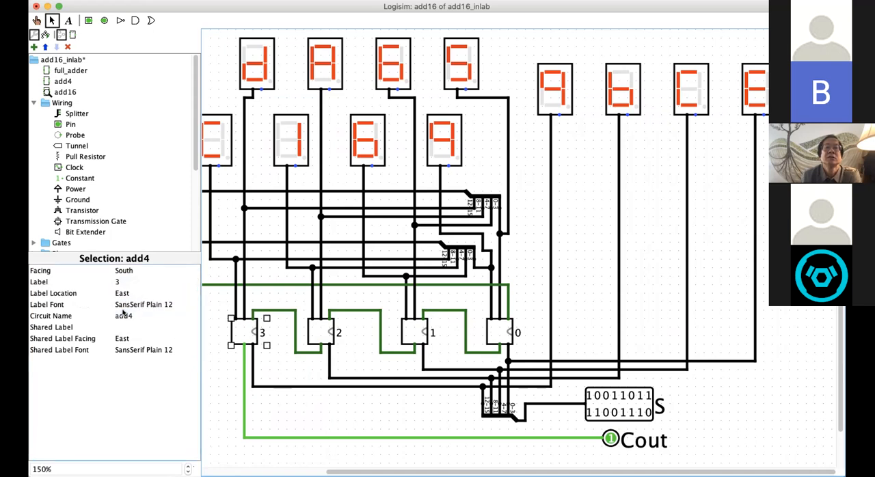
left_click(595, 267)
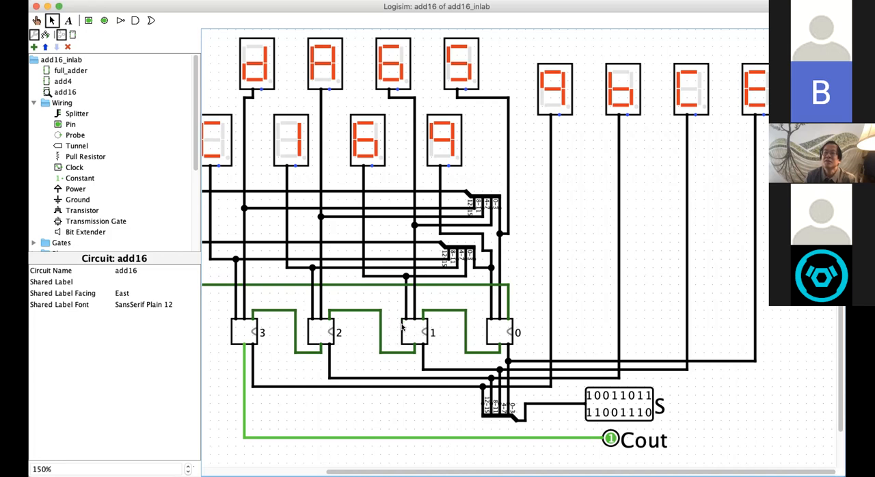
Step: Test the adder by poking input B's two leftmost lower-row bits so that row reads 10101001, and check the sum displays
left_click(368, 156)
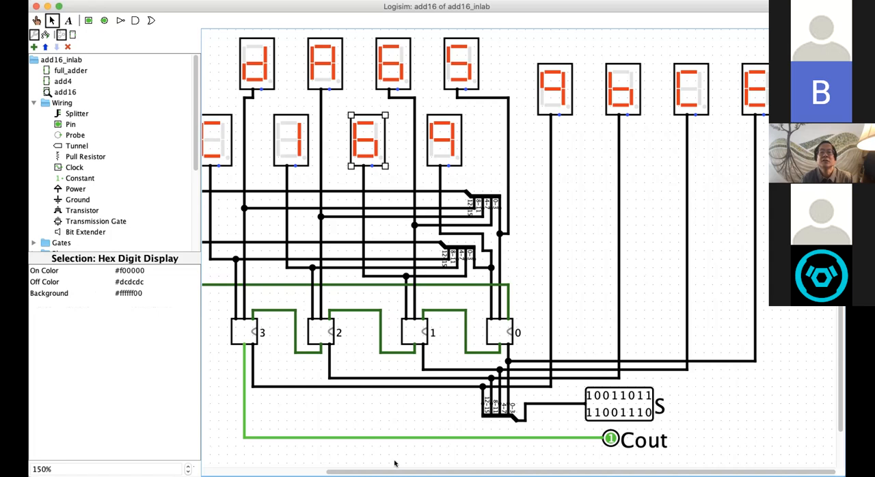
left_click_drag(388, 469, 222, 362)
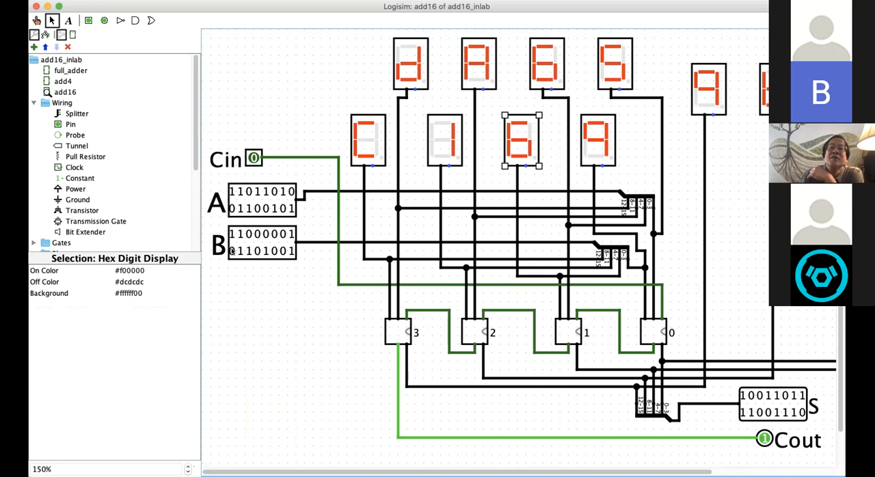
left_click(232, 252)
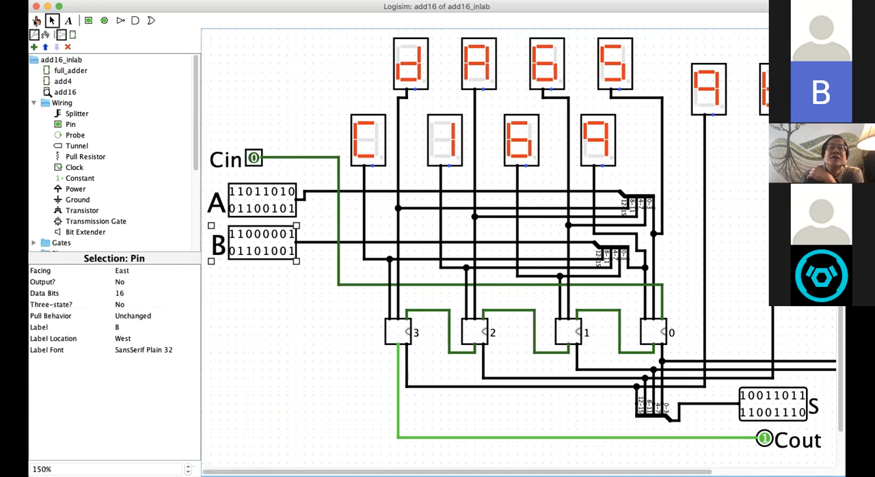
left_click(37, 20)
left_click(230, 251)
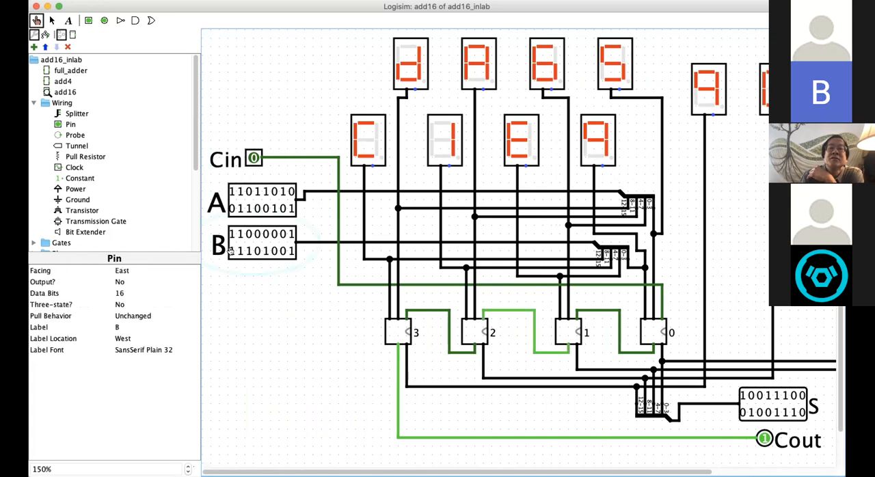
left_click(239, 252)
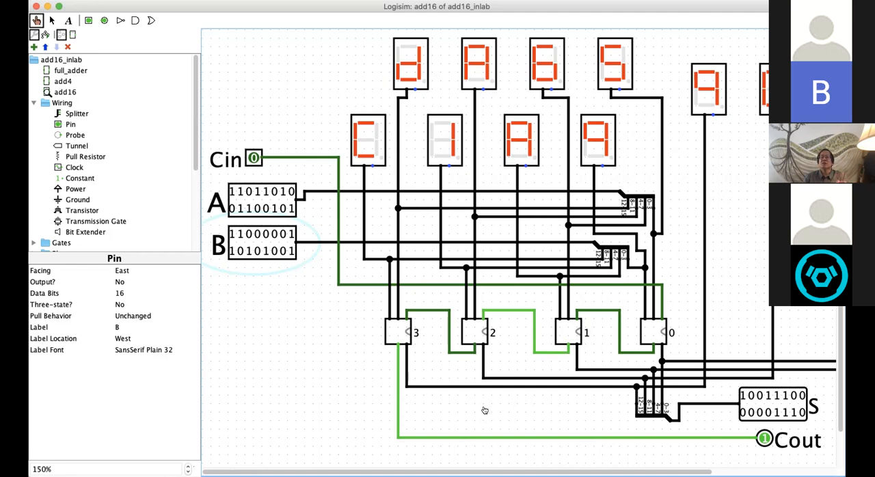
left_click_drag(448, 470, 487, 470)
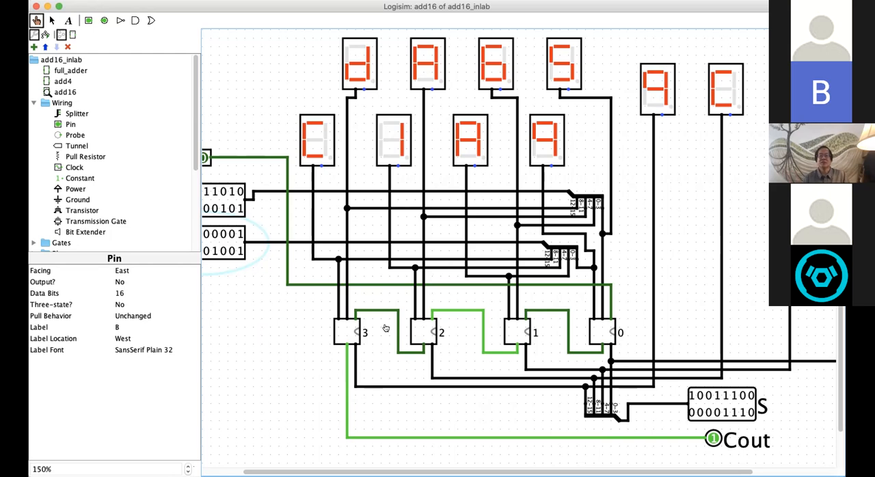
left_click_drag(478, 470, 512, 470)
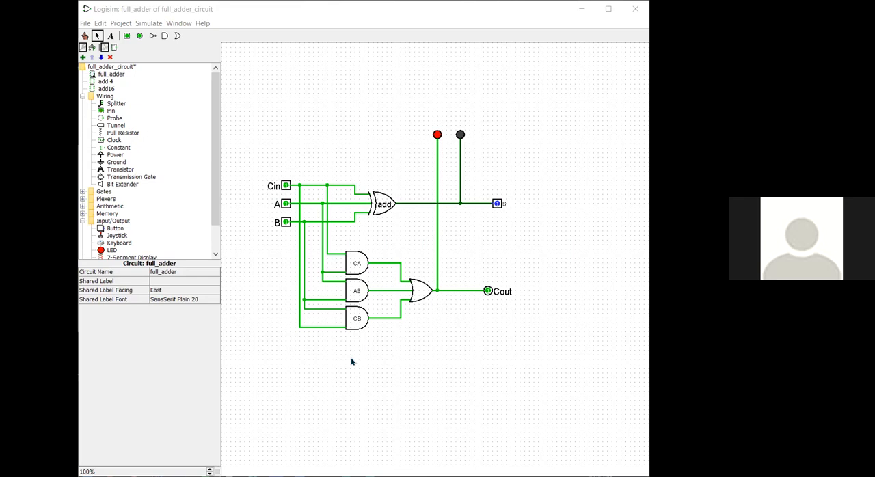
Step: In full_adder of the full_adder_circuit file, try to correct the S pin by setting Output? to Yes
left_click(501, 209)
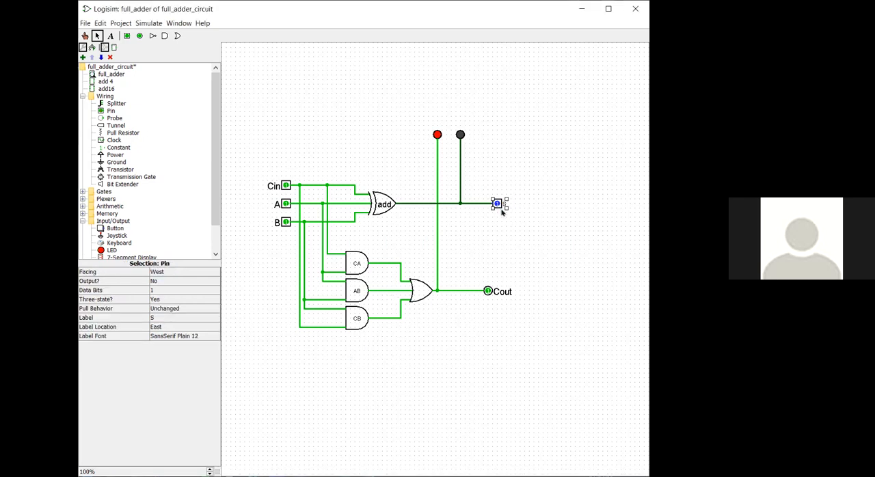
left_click(164, 282)
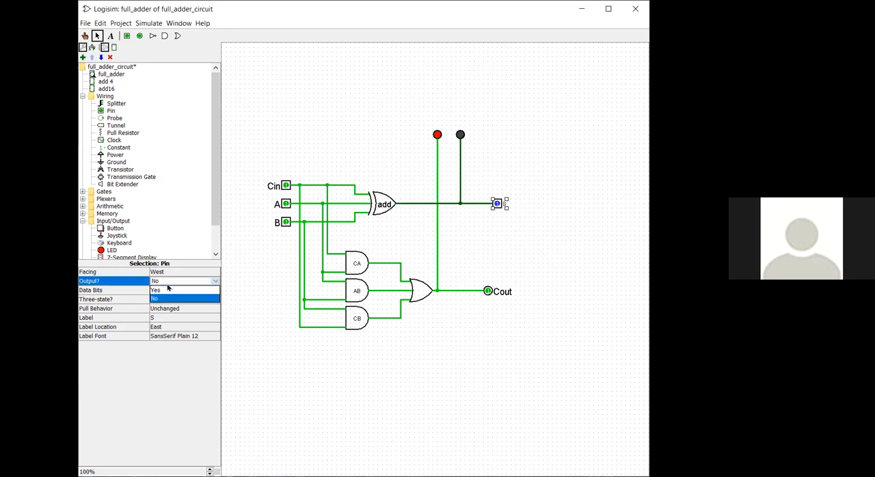
left_click(167, 289)
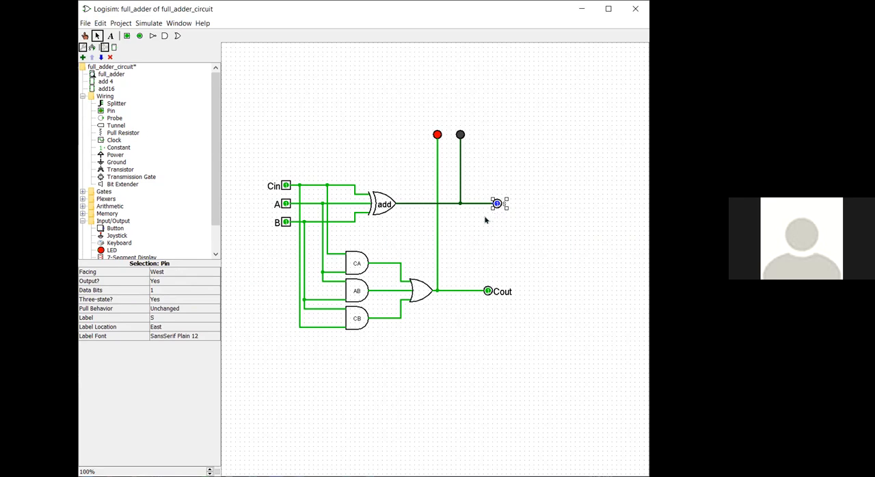
Step: Test the full adder by toggling the A, B and Cin inputs and poking the S pin
left_click(85, 35)
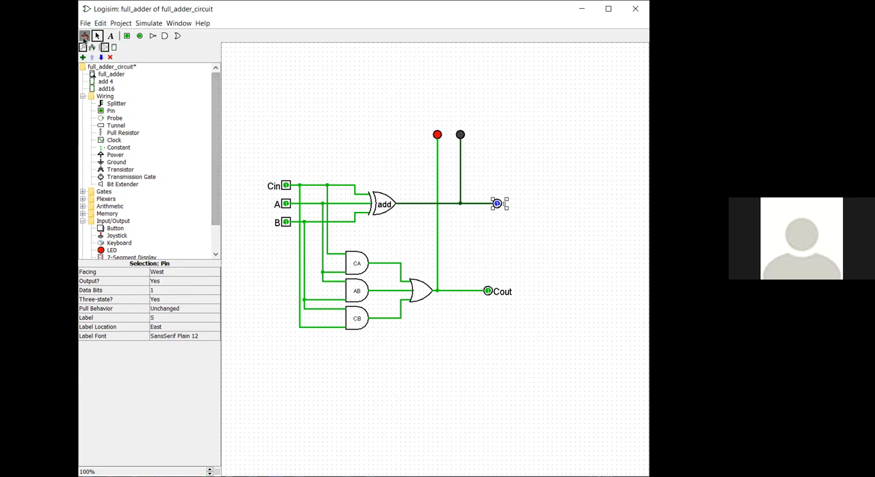
left_click(286, 203)
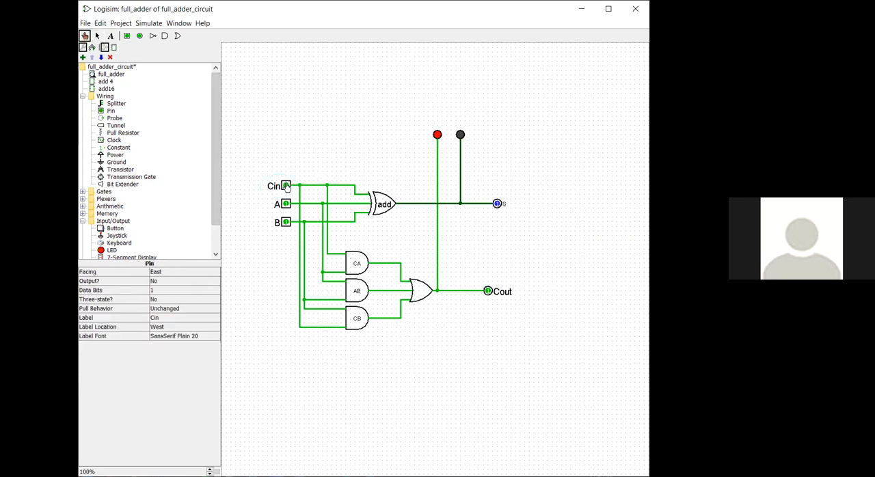
left_click(286, 223)
left_click(286, 186)
left_click(286, 203)
left_click(286, 186)
left_click(497, 205)
left_click(96, 36)
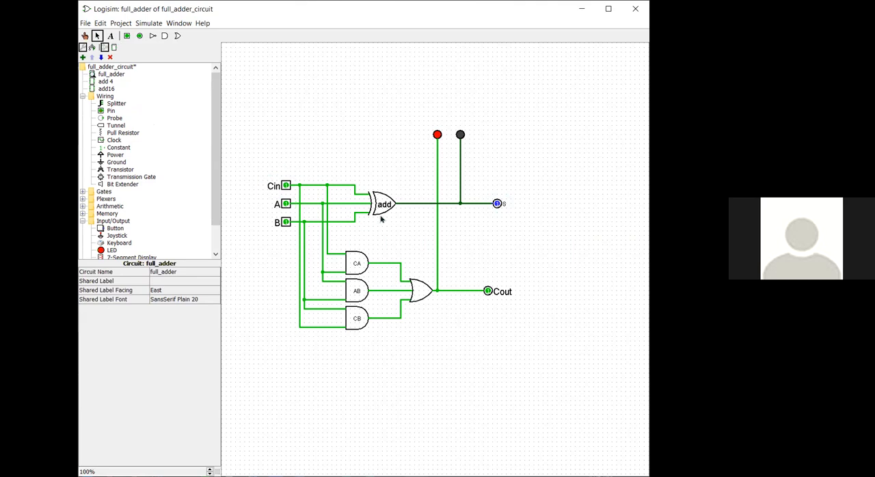
left_click(497, 204)
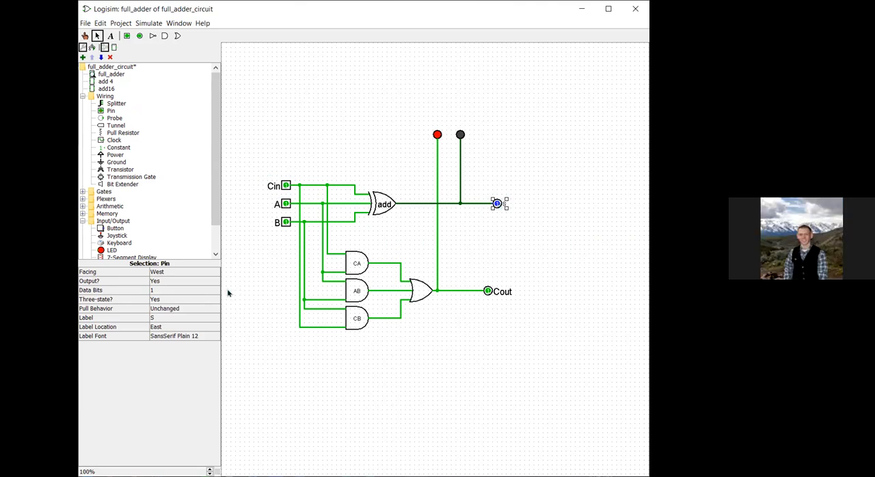
left_click(127, 37)
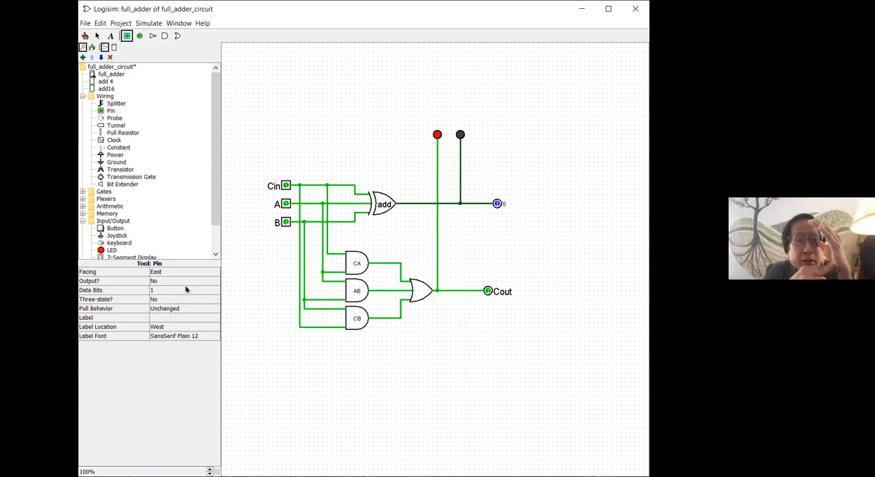
left_click(497, 206)
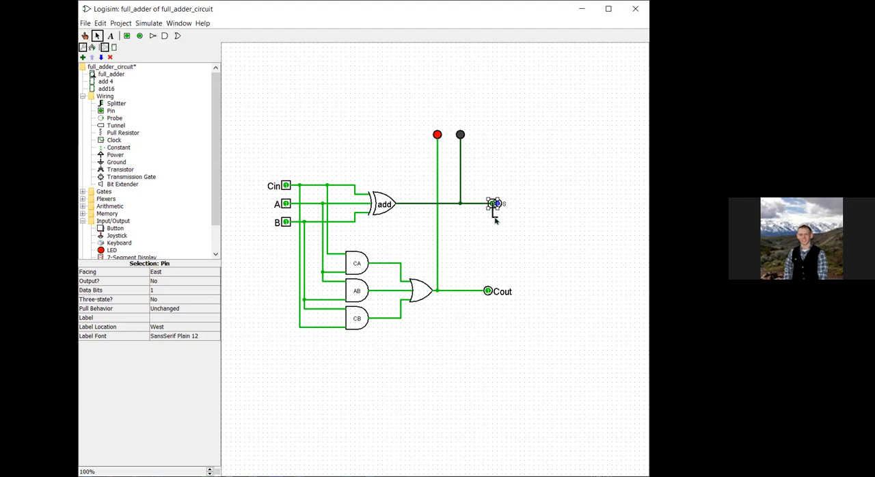
key("Delete")
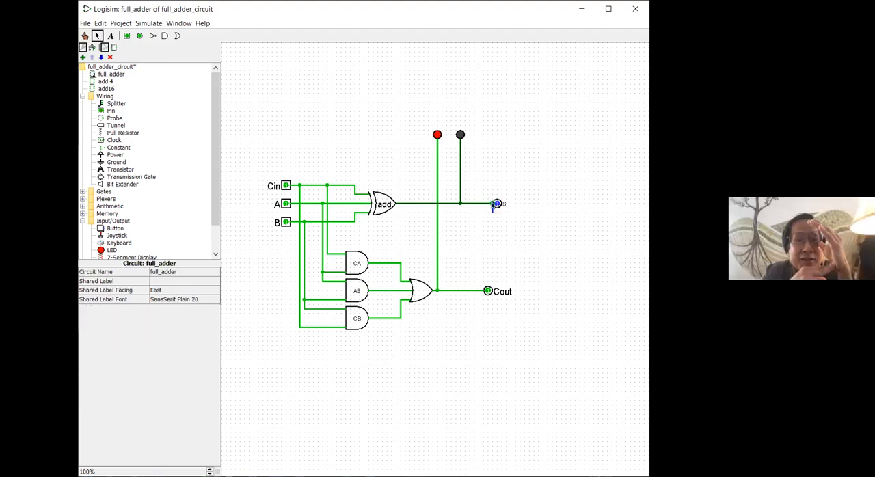
Step: Delete the faulty S pin at the end of the XOR gate's output wire
left_click(493, 211)
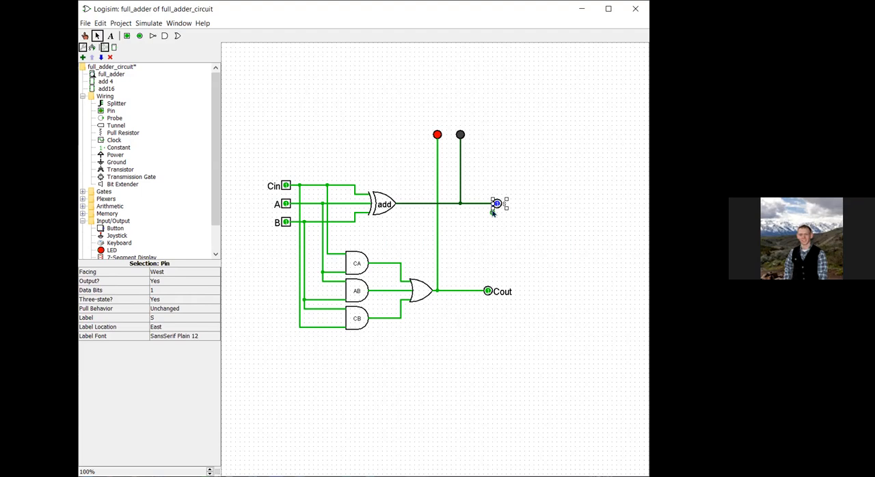
key("Delete")
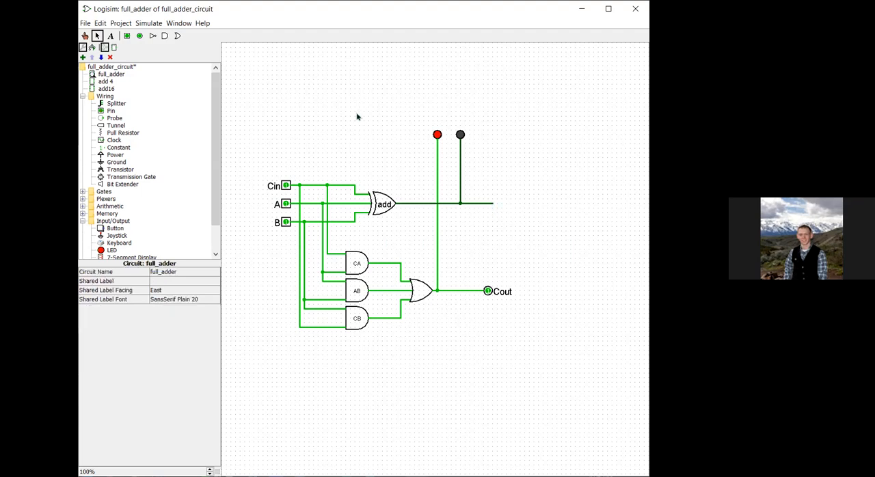
Step: Place a new output pin at the end of the XOR gate's output wire and enable the simulation
left_click(139, 35)
left_click(497, 203)
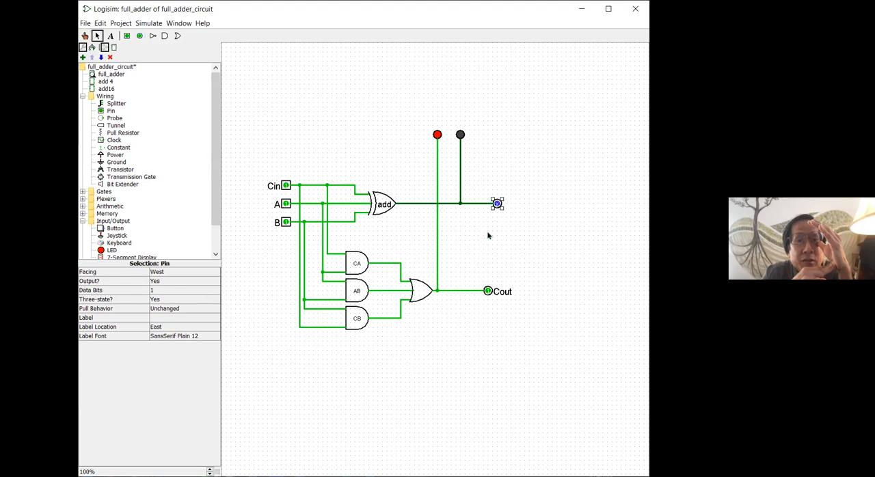
left_click(246, 282)
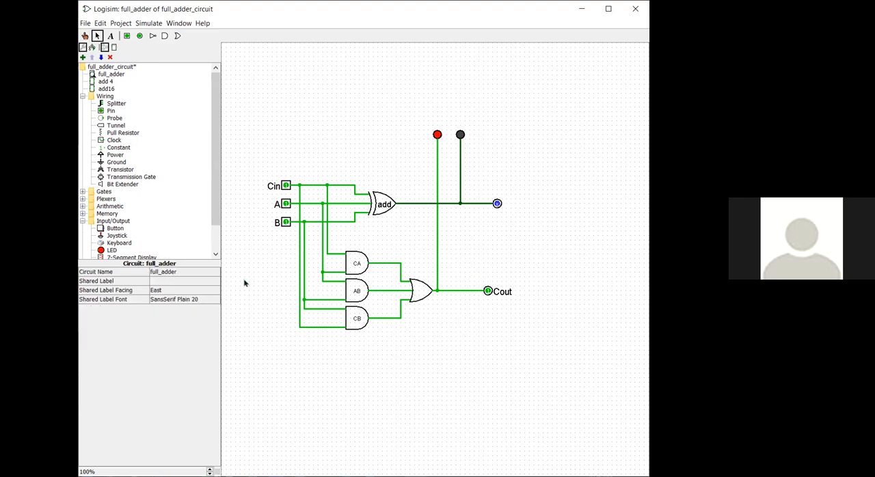
left_click(497, 204)
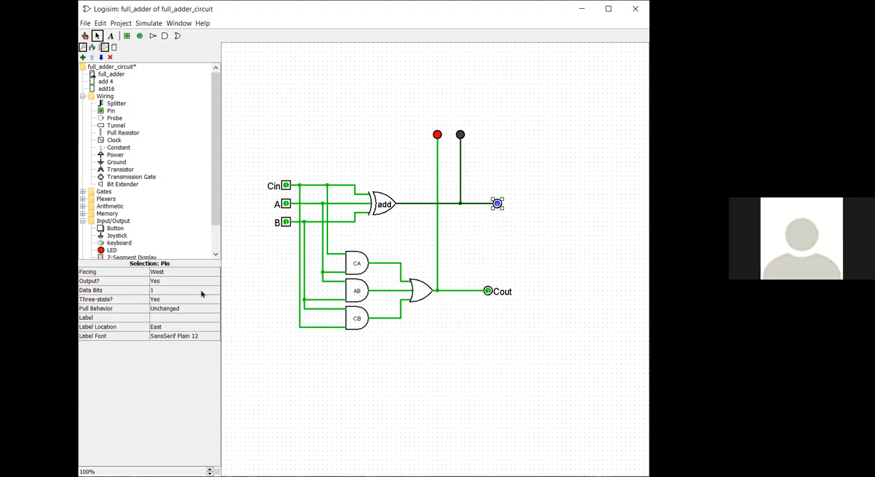
left_click(156, 25)
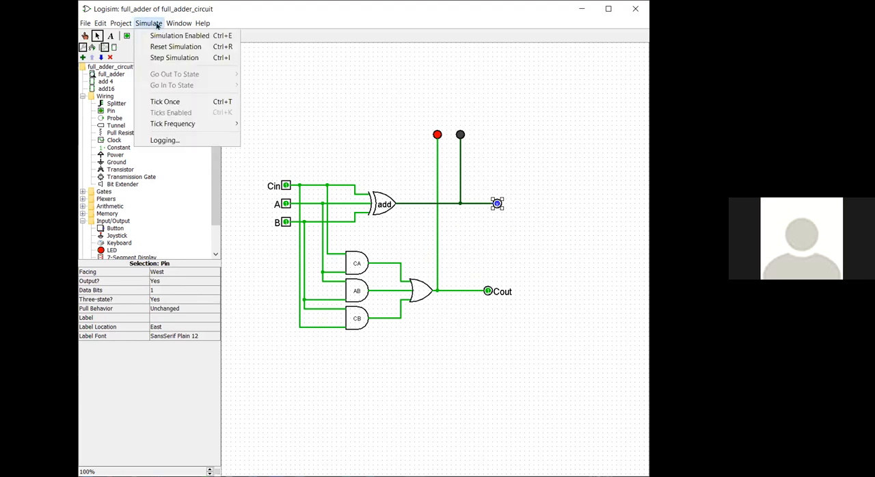
left_click(160, 38)
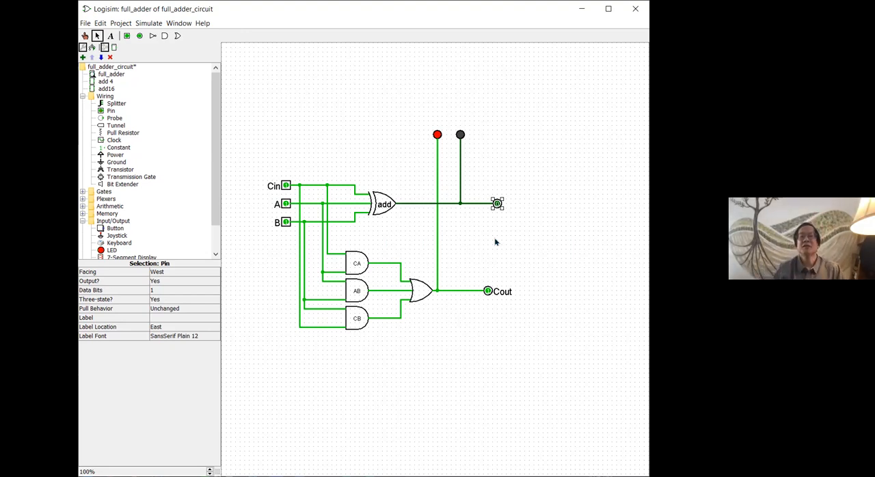
Step: Label the new output pin S and save the circuit file
left_click(190, 318)
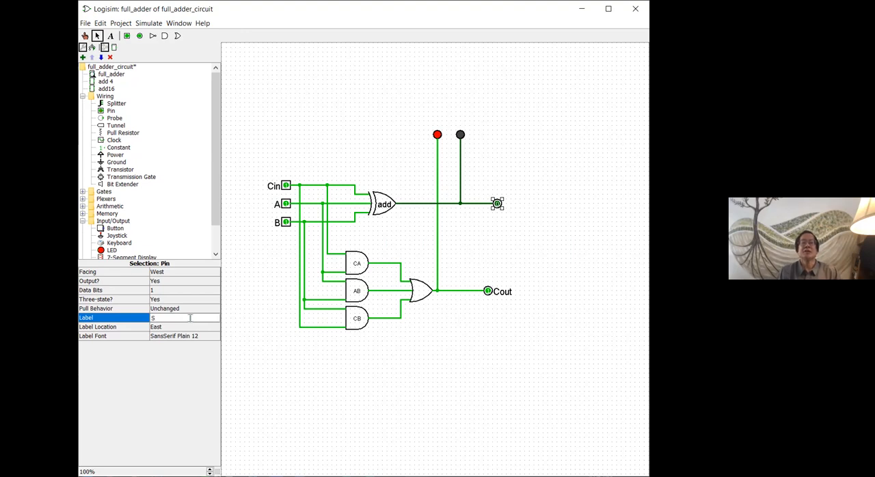
left_click(192, 323)
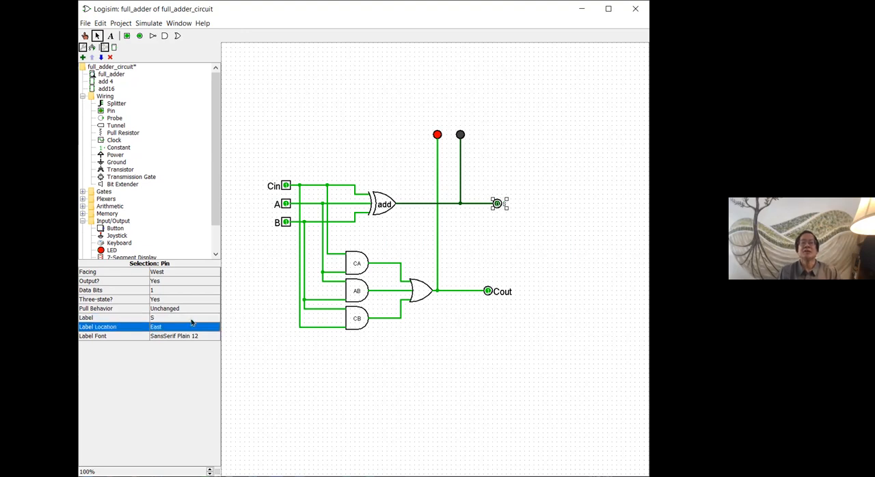
left_click(256, 382)
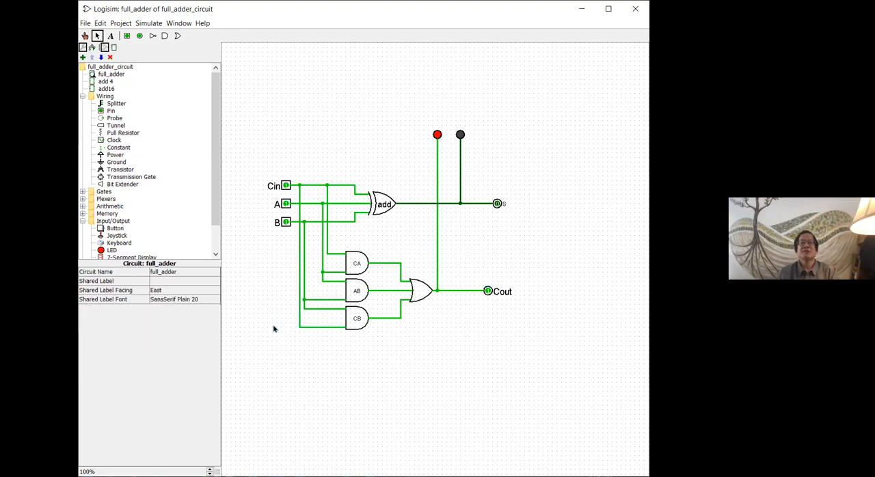
Step: Enlarge the S pin's label font to SansSerif Plain 20 and save the circuit file
left_click(210, 470)
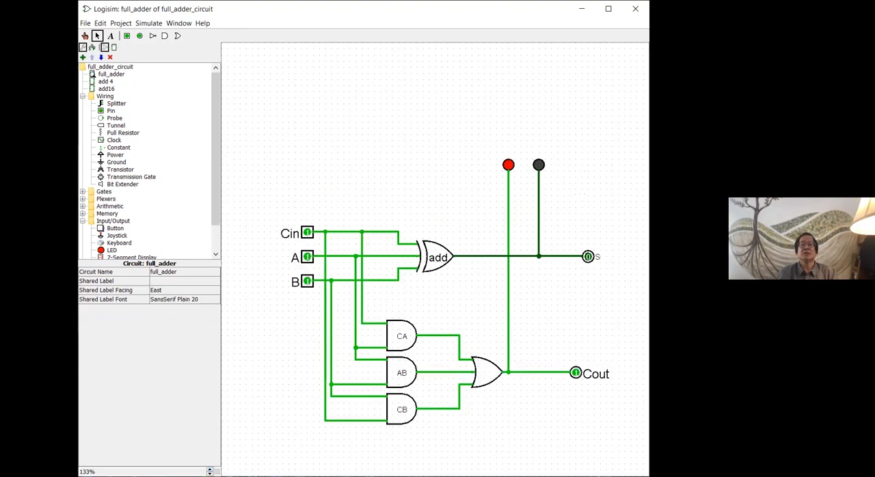
left_click(598, 261)
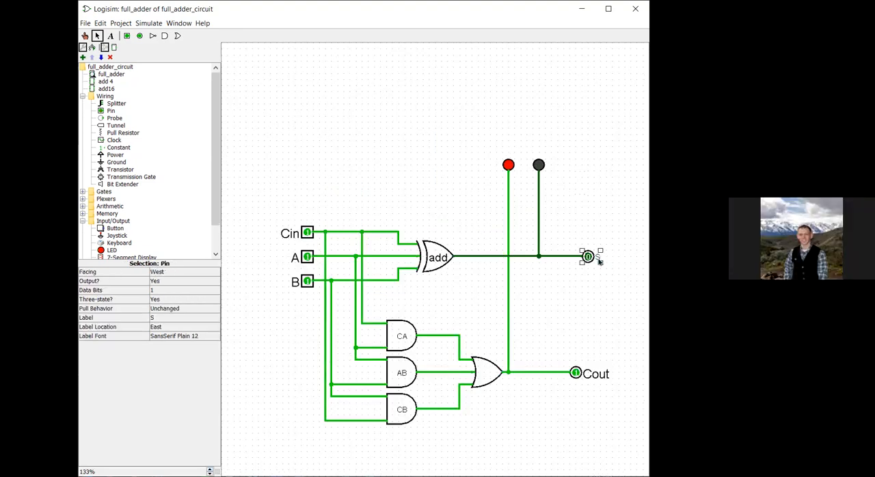
left_click(187, 337)
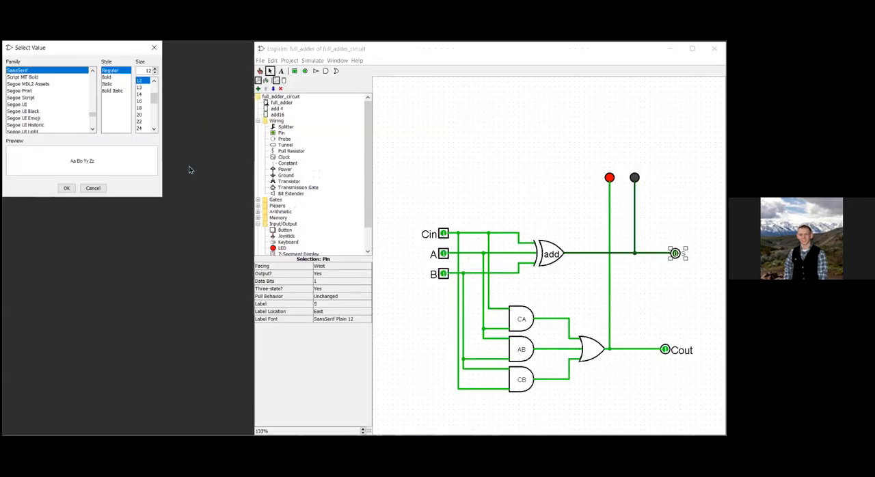
left_click(140, 114)
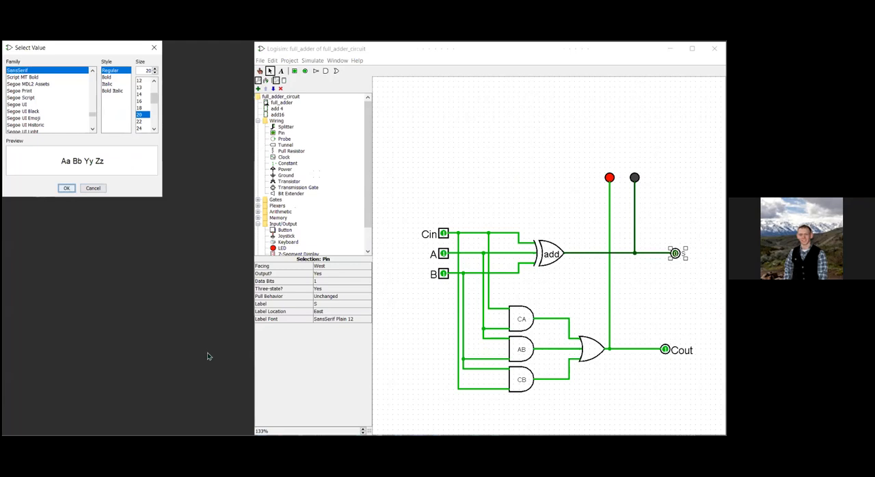
key("Return")
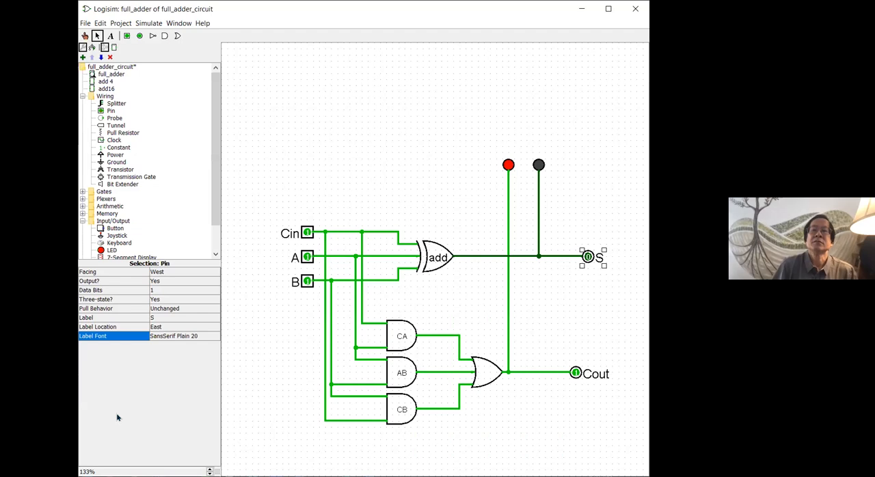
left_click(269, 153)
key("ctrl+s")
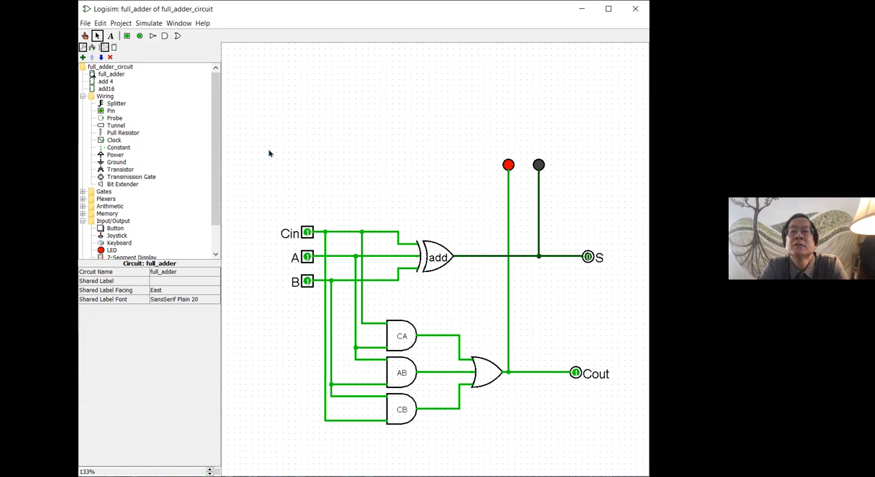
Step: Open the add 4 circuit and examine the wiring from its four units to the S pin
left_click(104, 81)
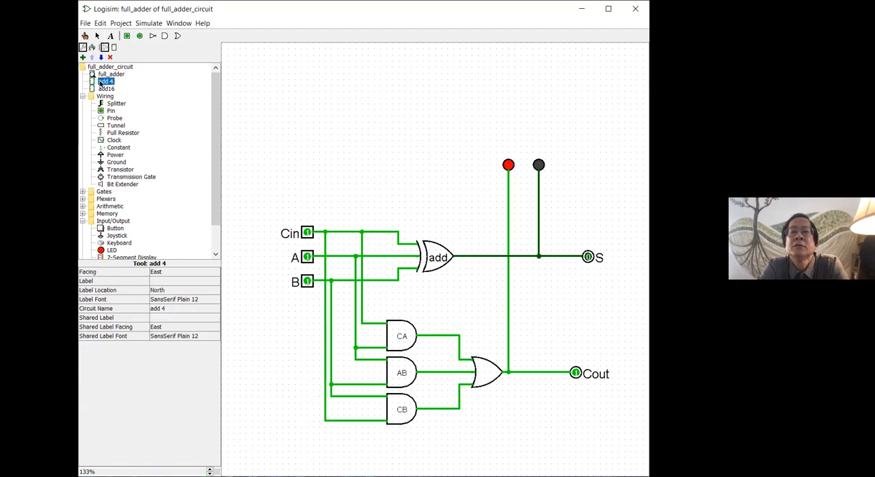
double_click(103, 81)
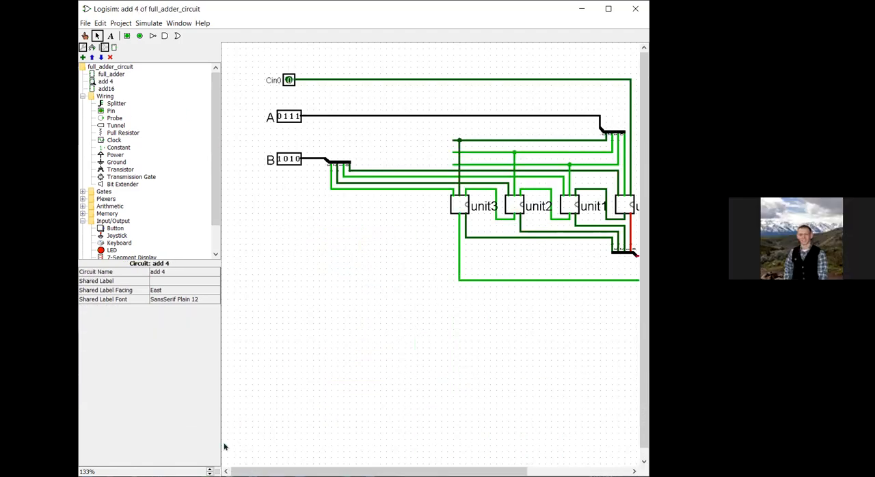
left_click(209, 469)
left_click(210, 474)
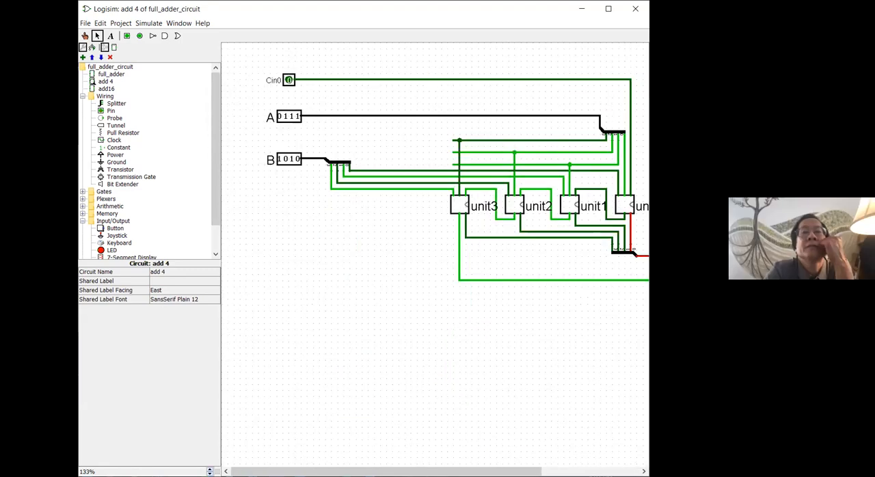
left_click(210, 474)
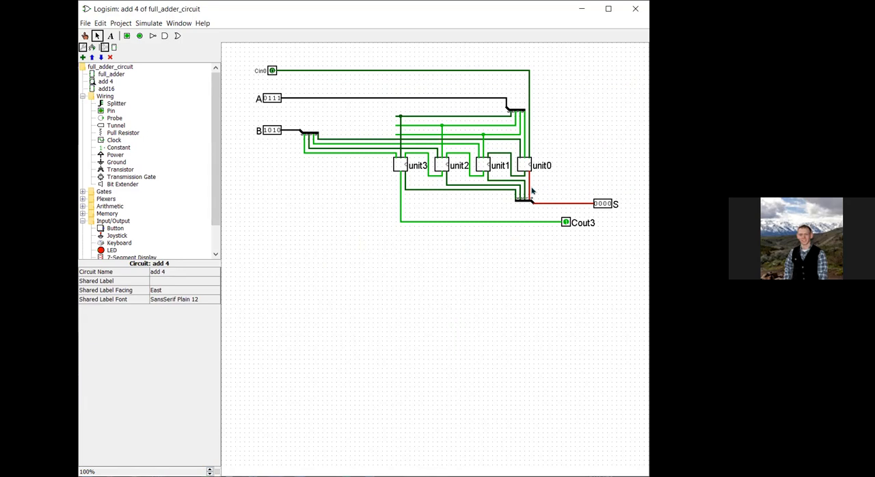
Step: Return to the full_adder circuit and test it by toggling the A, B and Cin inputs
double_click(120, 77)
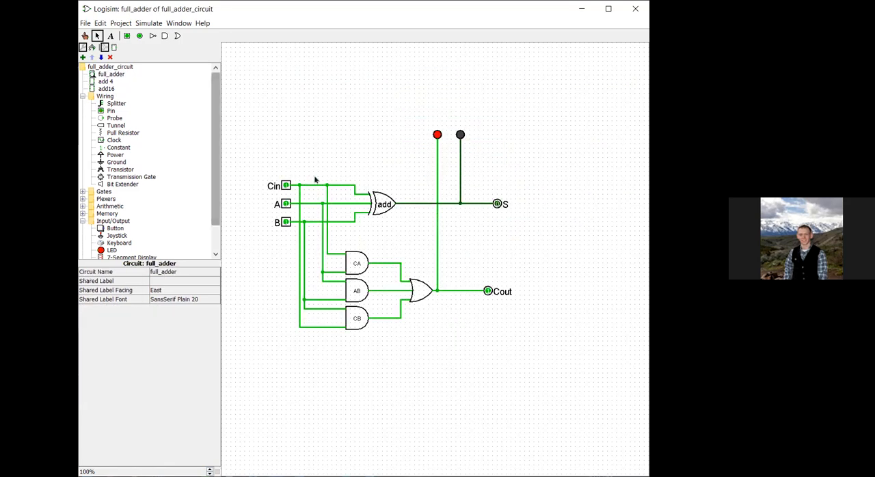
left_click(85, 36)
left_click(286, 204)
left_click(286, 204)
left_click(285, 222)
left_click(286, 222)
left_click(286, 204)
left_click(285, 186)
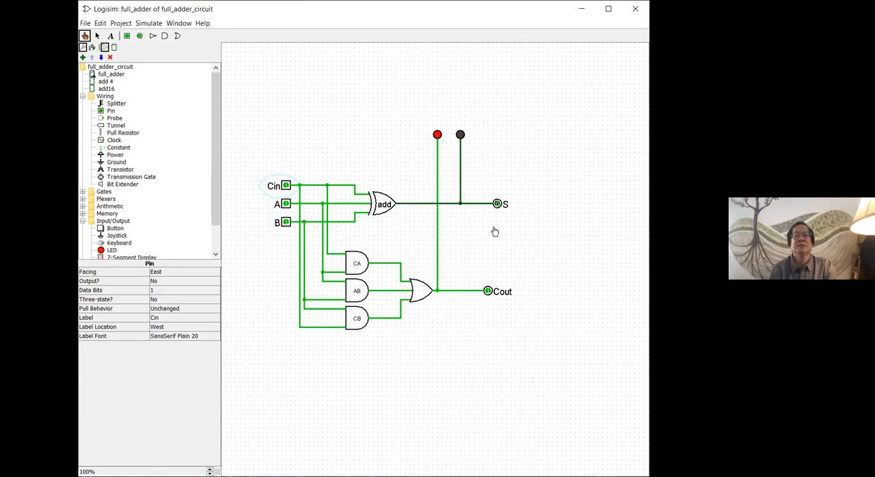
Step: Set the XOR gate's Multiple-Input Behavior to "When an odd number are on"
left_click(97, 36)
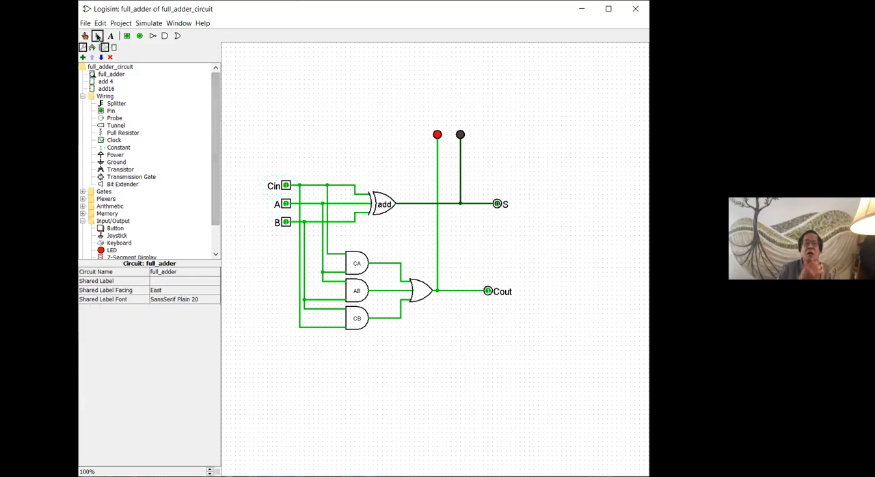
left_click(378, 212)
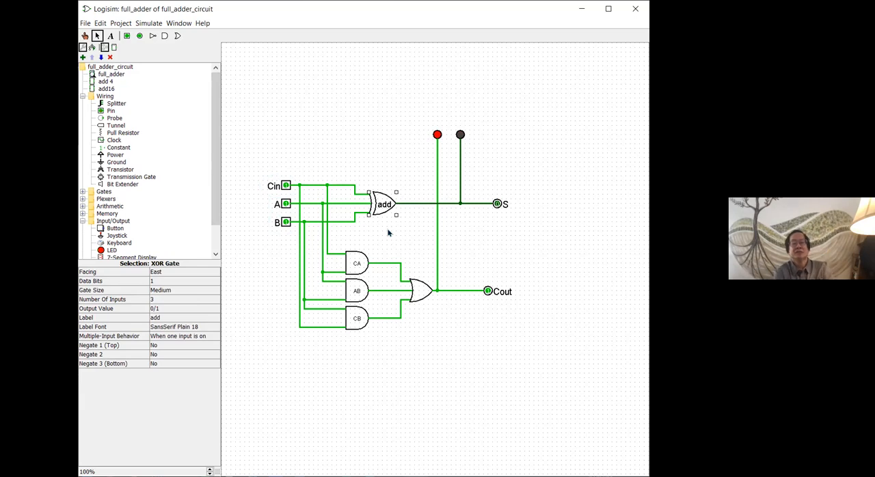
left_click(197, 337)
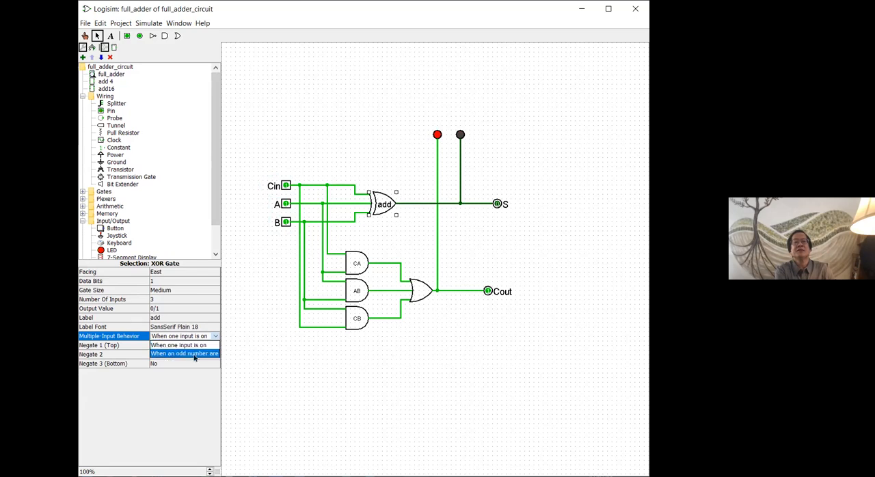
left_click(195, 354)
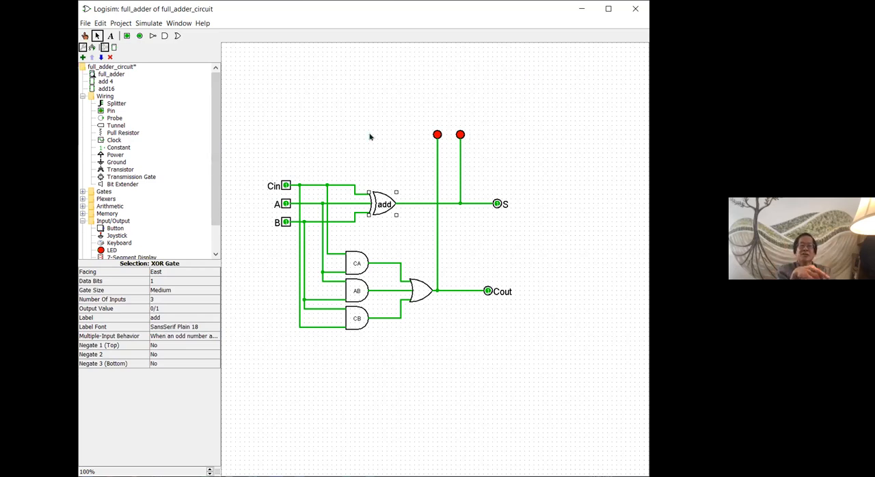
Step: In the add 4 circuit, delete the wire from unit0's sum output to the splitter and redraw it
double_click(108, 82)
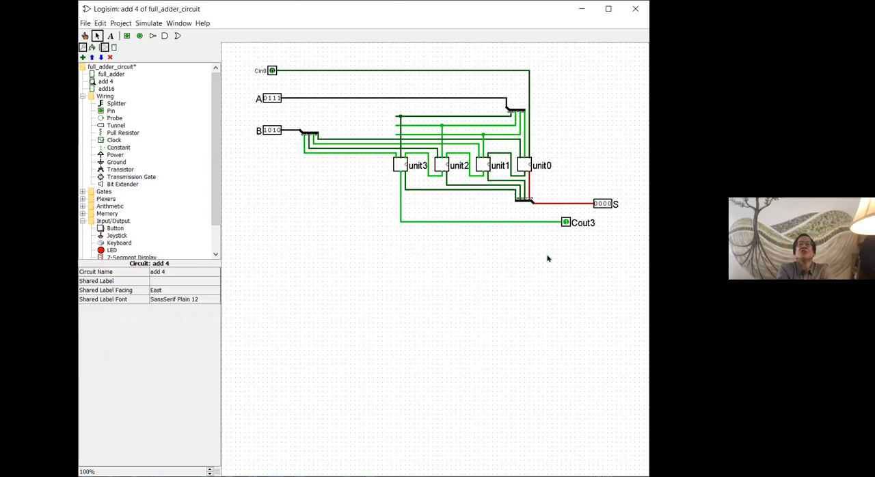
left_click(529, 189)
key("Delete")
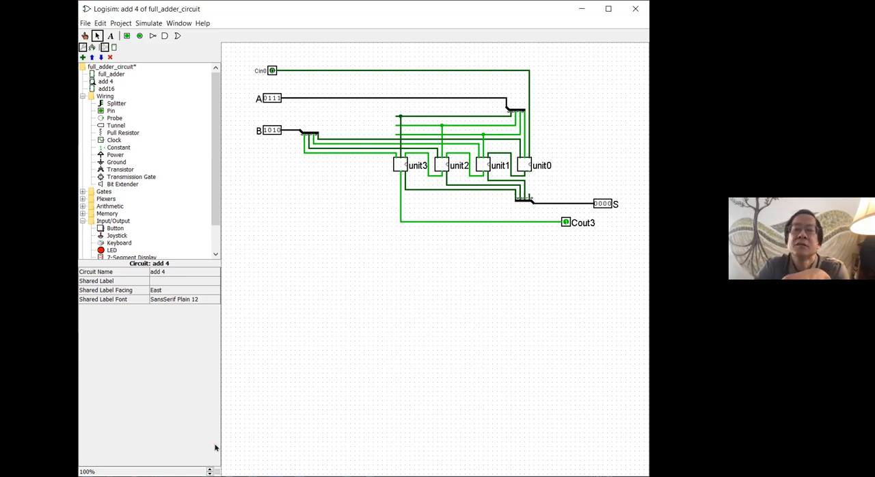
left_click(210, 469)
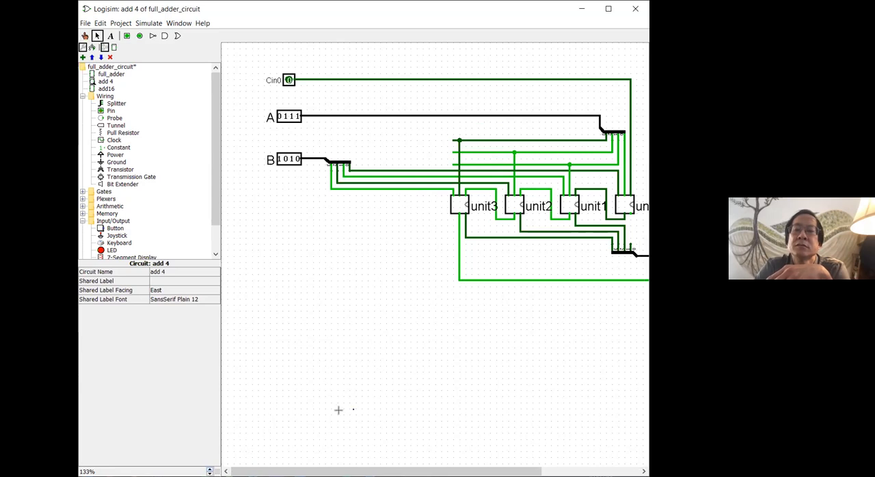
left_click_drag(401, 470, 486, 471)
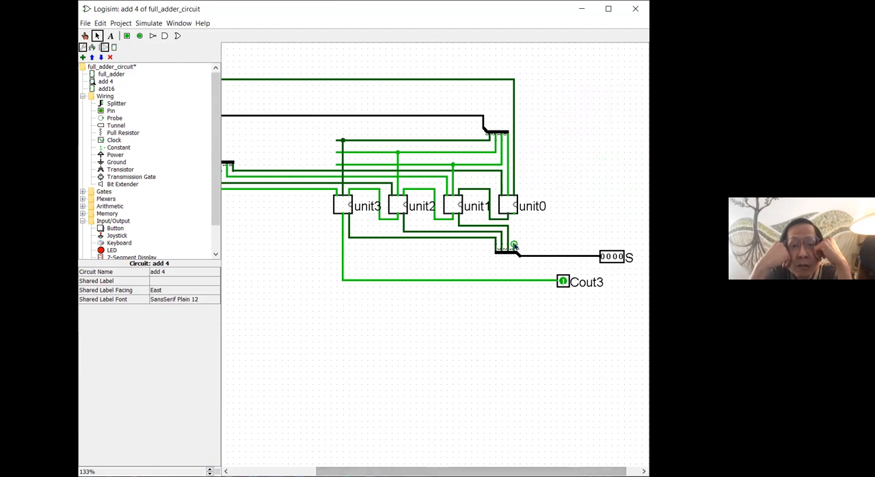
left_click_drag(513, 244, 513, 214)
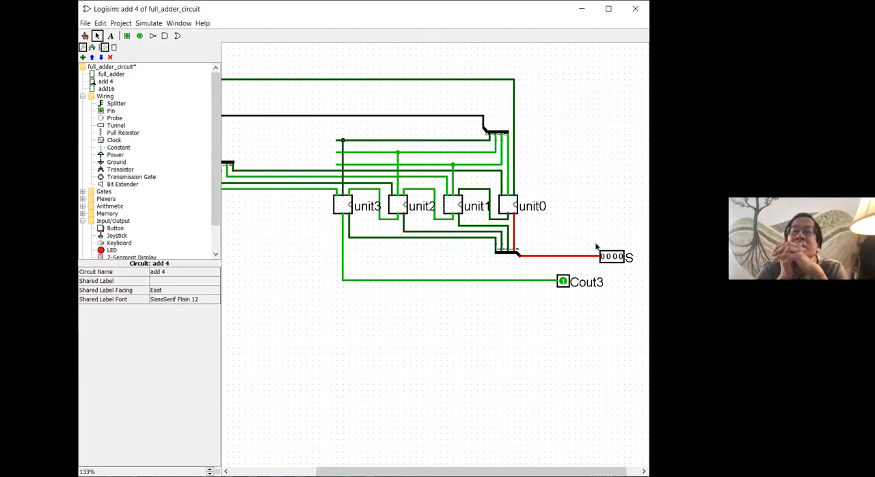
Step: Turn the Cout3 and S pins of add 4 into outputs by setting Output? to Yes
left_click(561, 283)
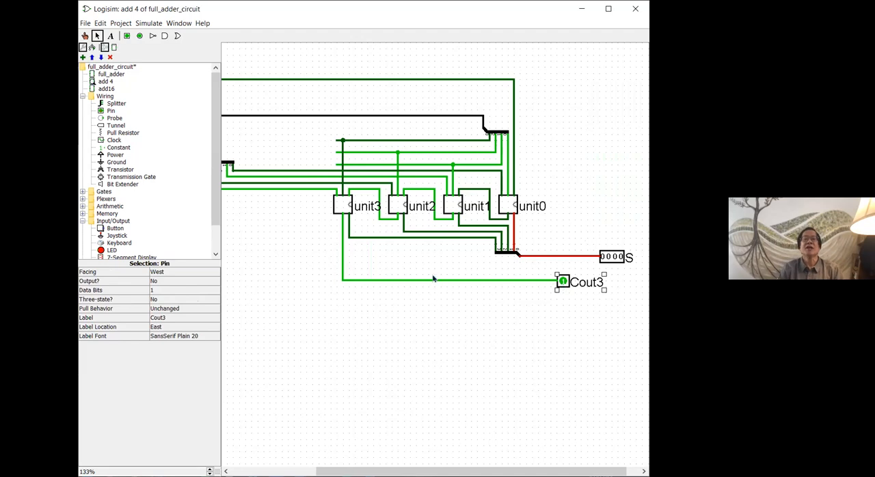
left_click(211, 281)
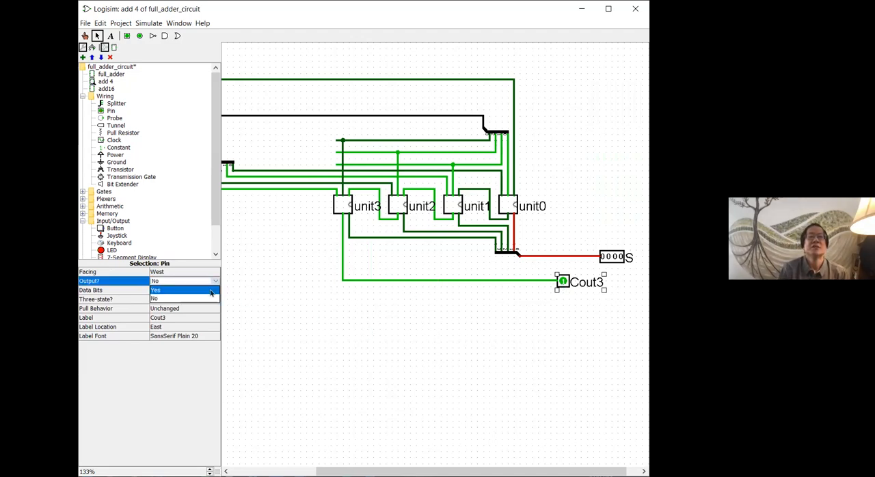
left_click(210, 290)
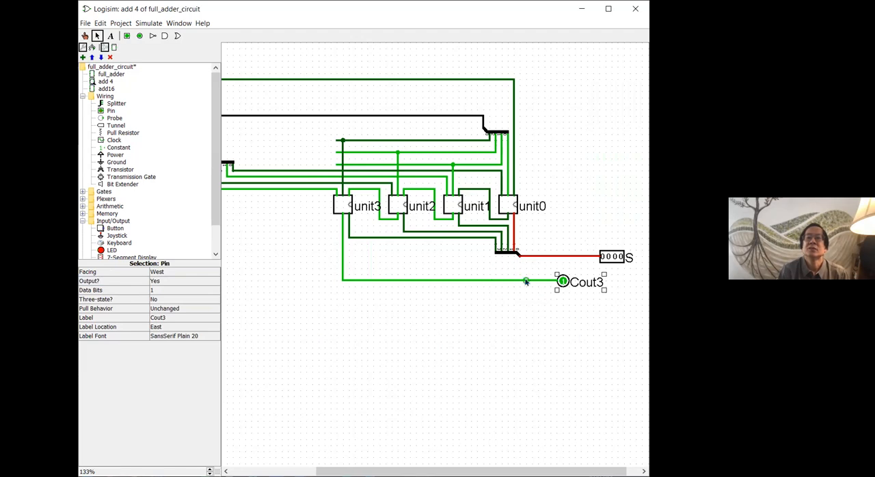
left_click(609, 258)
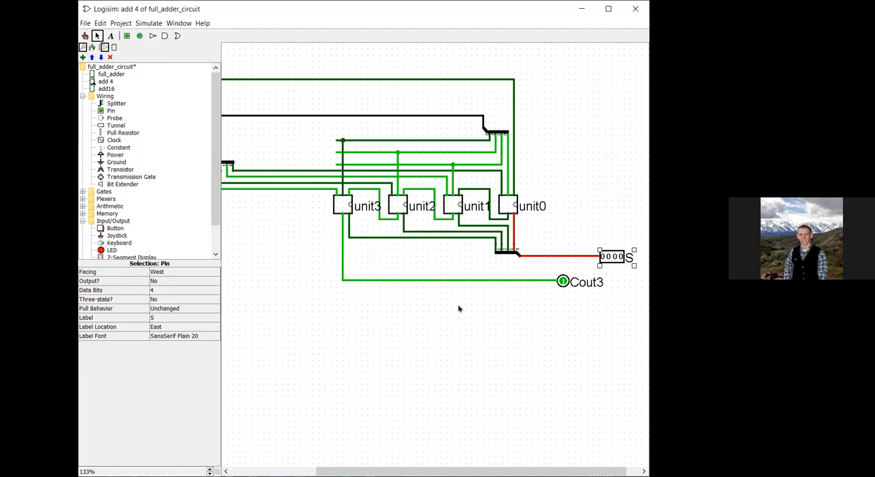
left_click(213, 282)
left_click(205, 299)
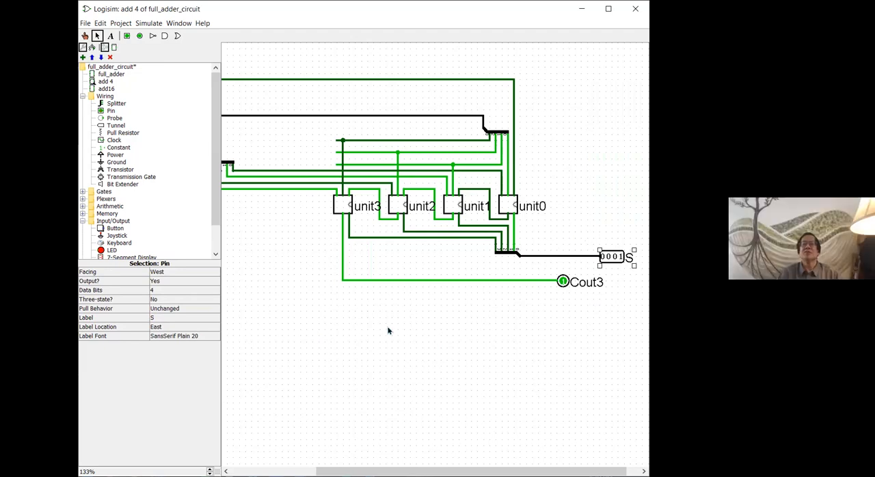
Step: Save the corrected circuit file and open the add16 circuit
scroll(387, 331, "right", 1)
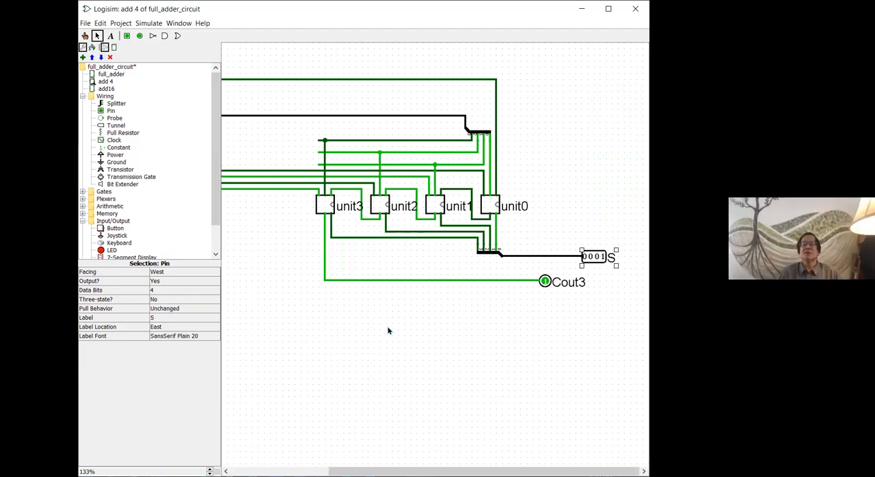
left_click(210, 473)
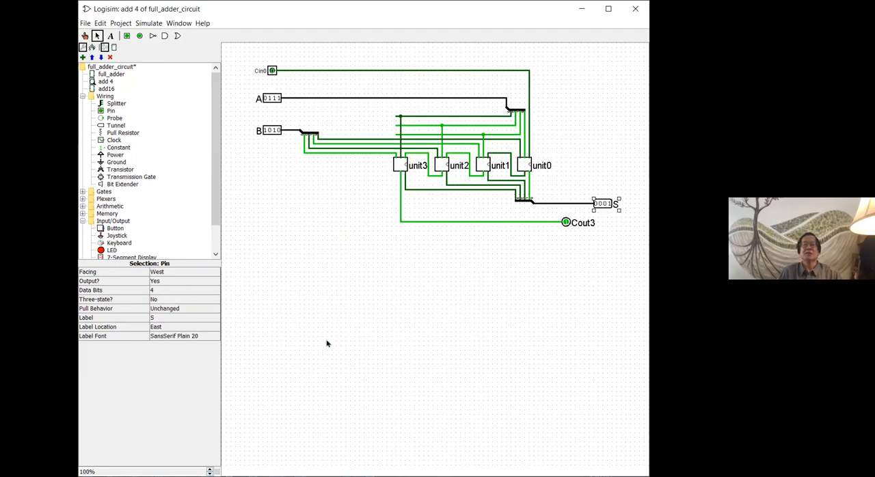
left_click(308, 283)
key("ctrl+s")
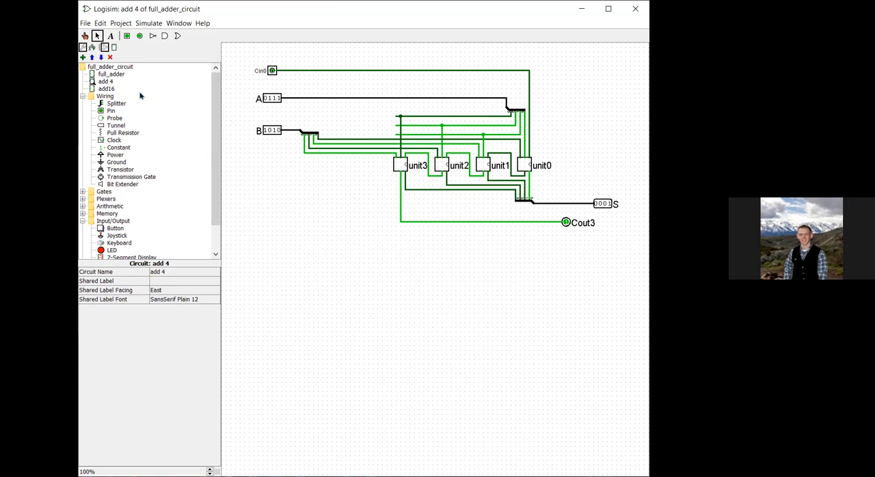
double_click(103, 90)
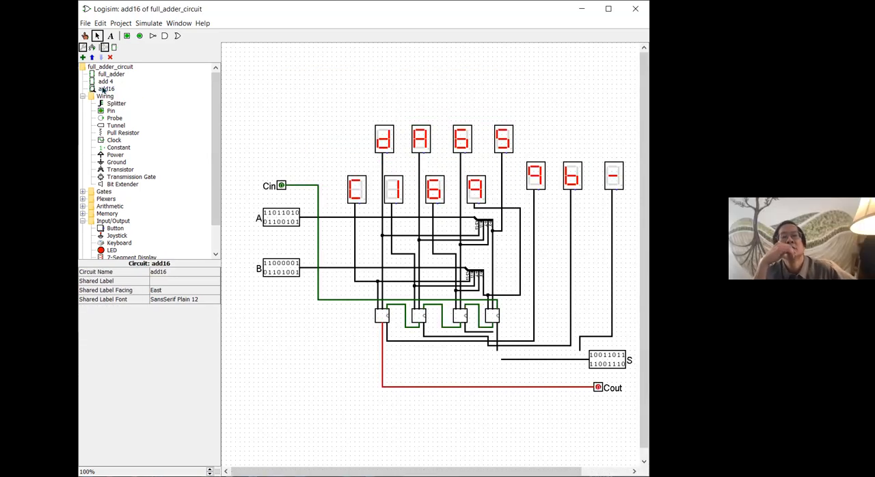
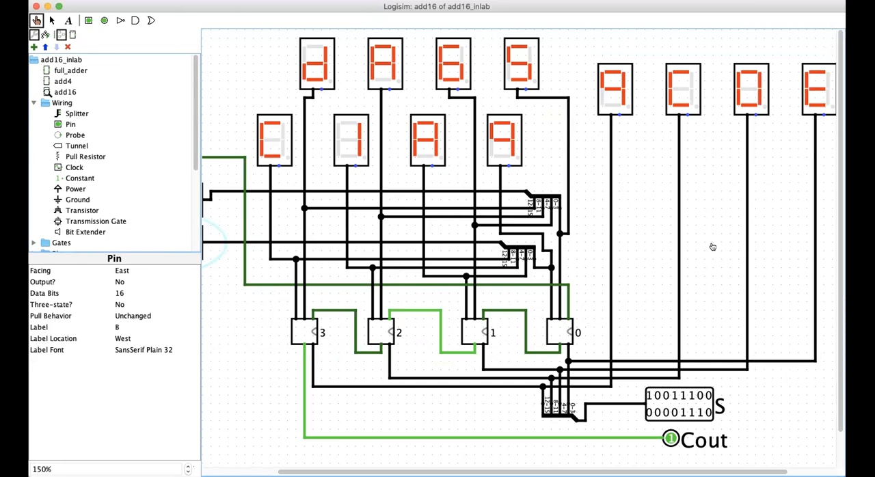
Step: Add a new circuit named full_adder_test to the add16_inlab project
scroll(711, 246, "down", 1)
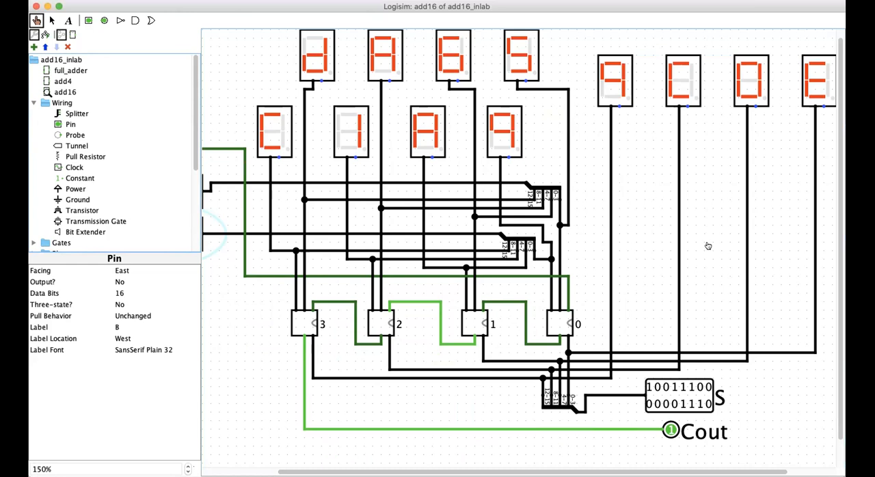
scroll(472, 119, "up", 1)
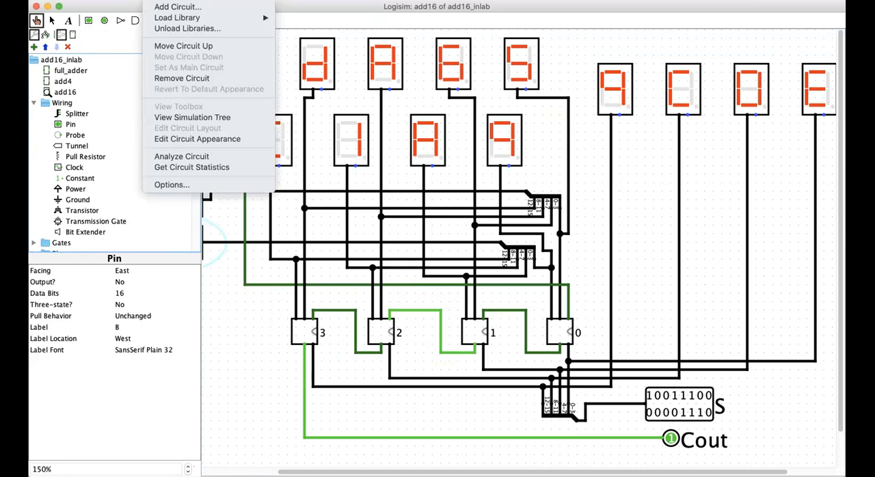
left_click(157, 5)
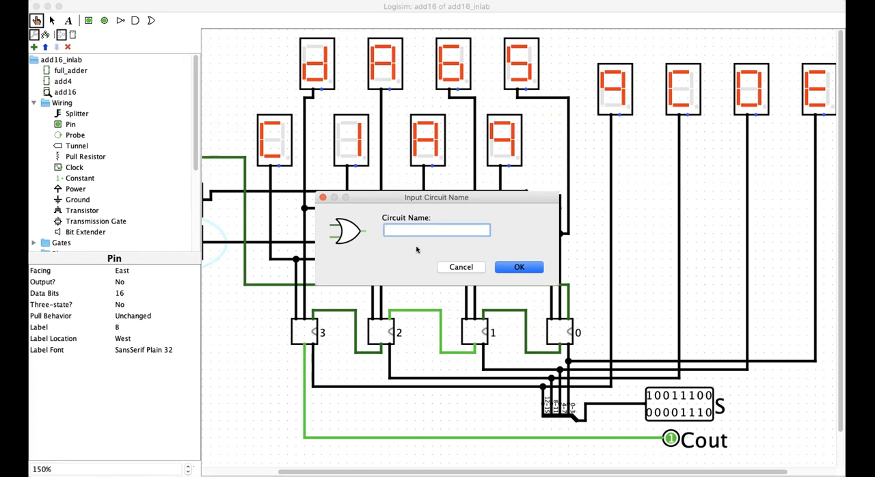
type("full_adder_test")
key("Return")
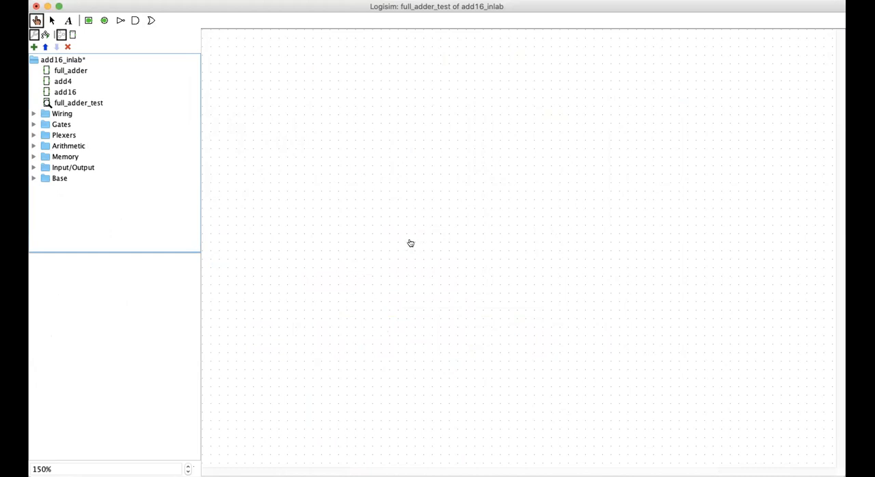
Step: Place a full_adder instance in full_adder_test and position it slightly right of the canvas centre
left_click(68, 70)
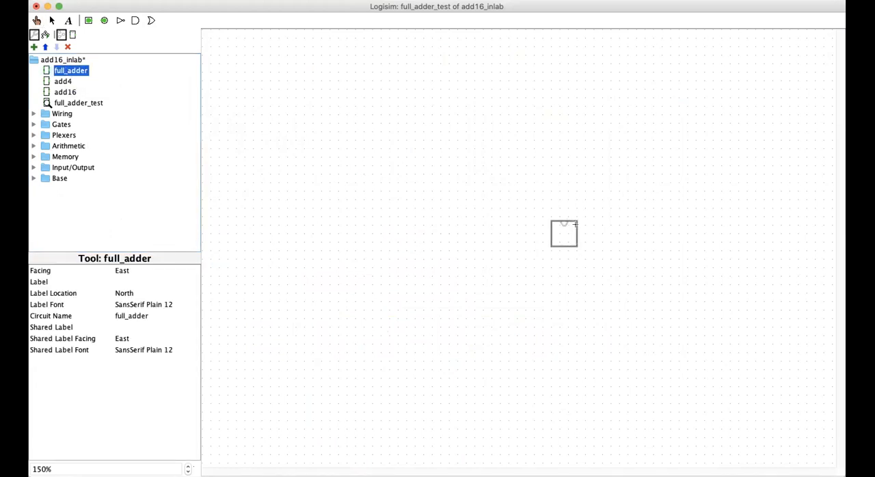
left_click(535, 225)
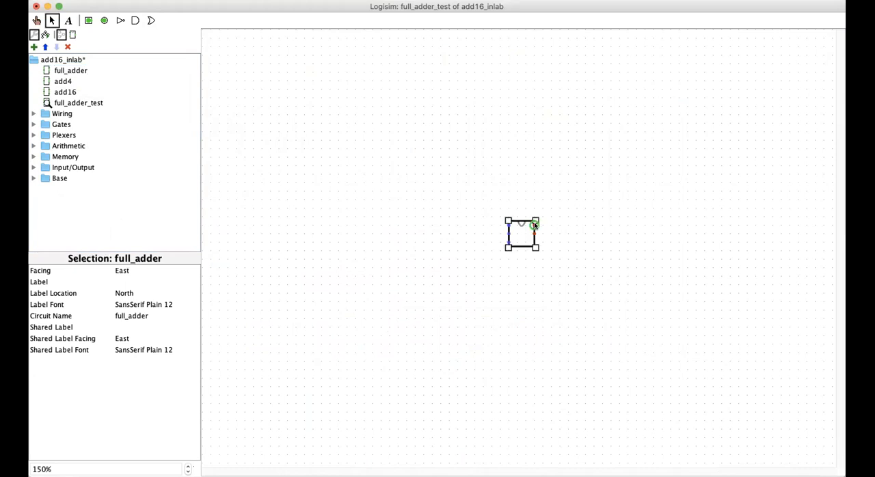
left_click(188, 466)
left_click(188, 466)
left_click(188, 466)
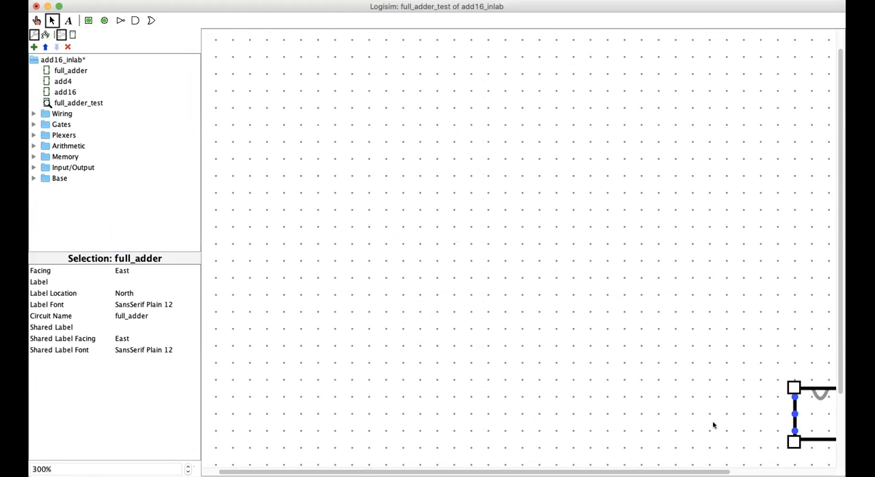
left_click_drag(795, 392, 546, 273)
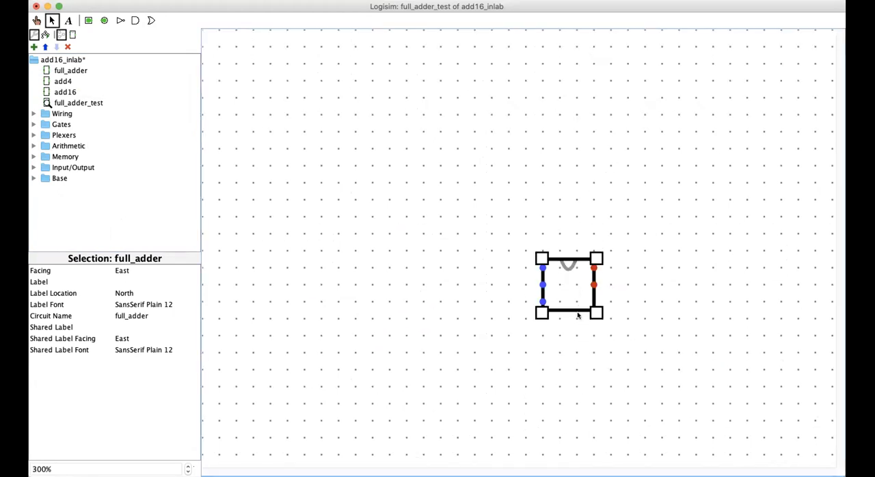
left_click(616, 371)
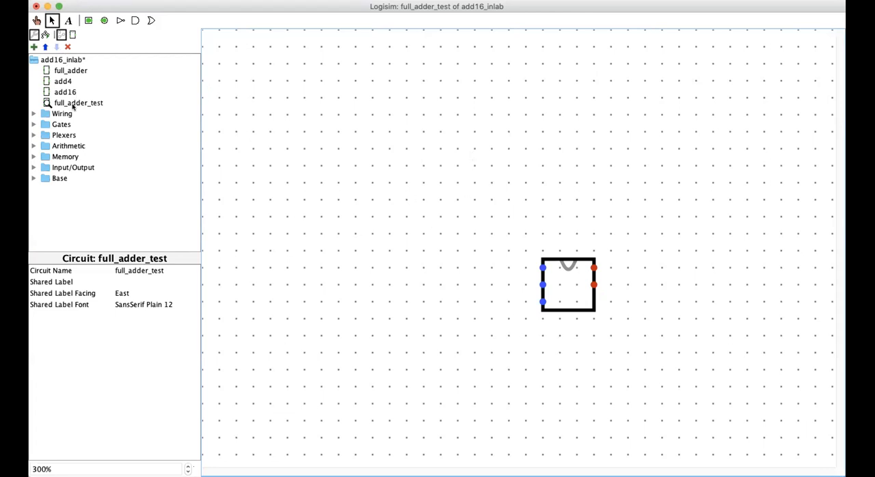
Step: Place a Counter with 3 data bits to the left of the full_adder
left_click(32, 155)
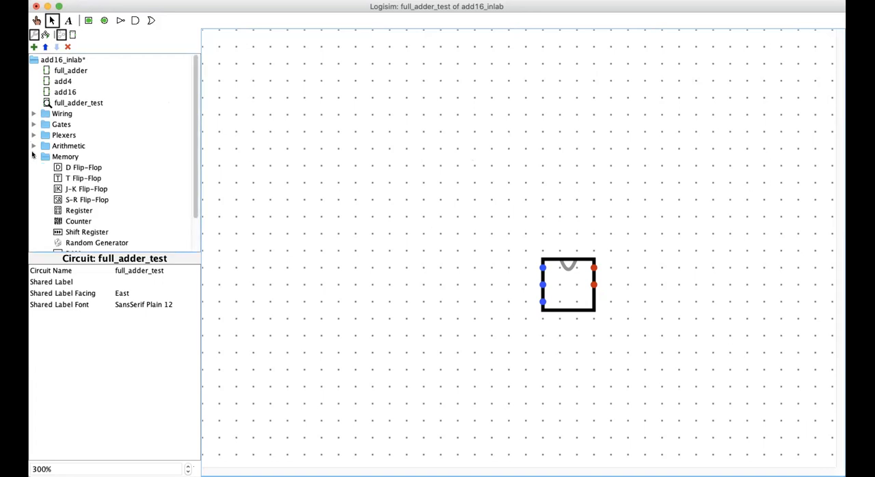
left_click(77, 222)
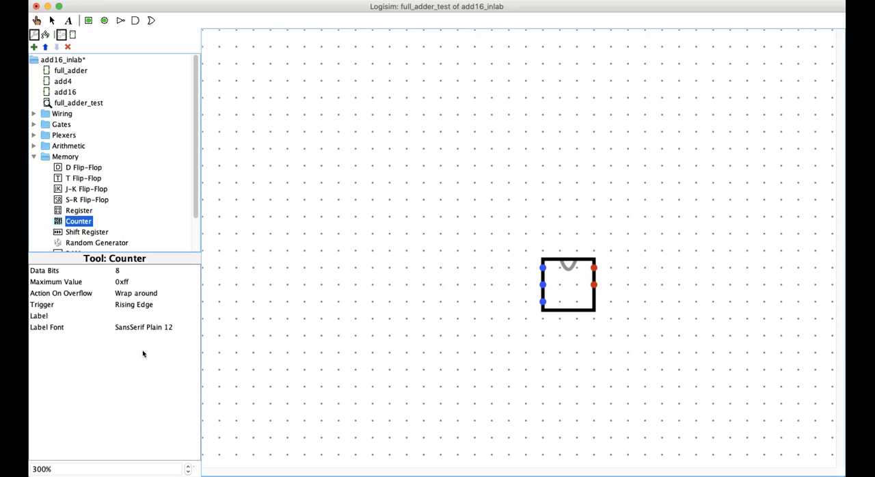
left_click(118, 270)
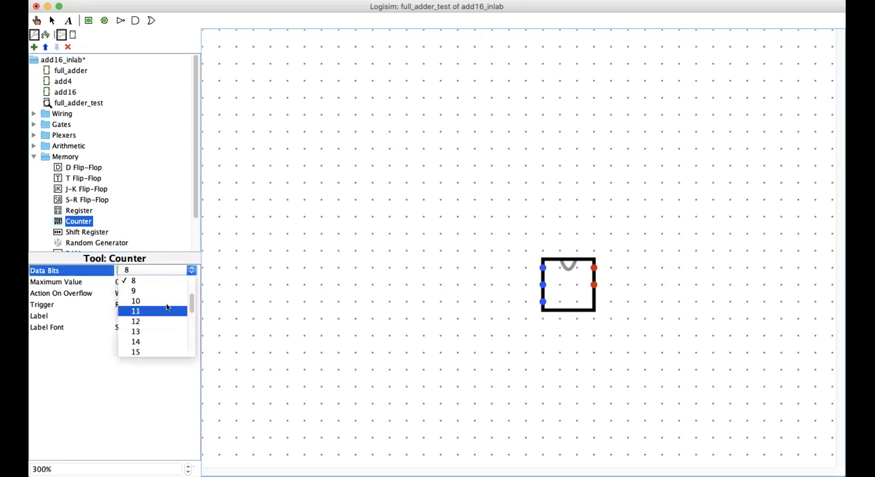
scroll(148, 300, "up", 3)
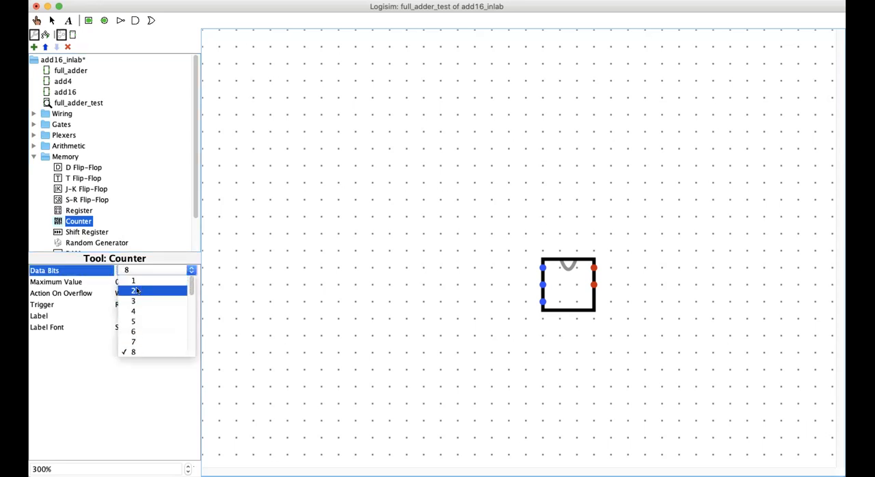
left_click(133, 298)
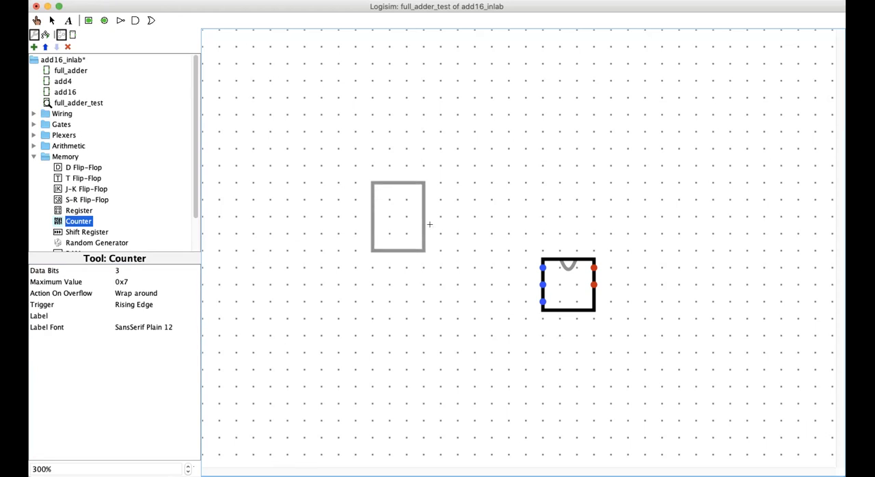
left_click(424, 285)
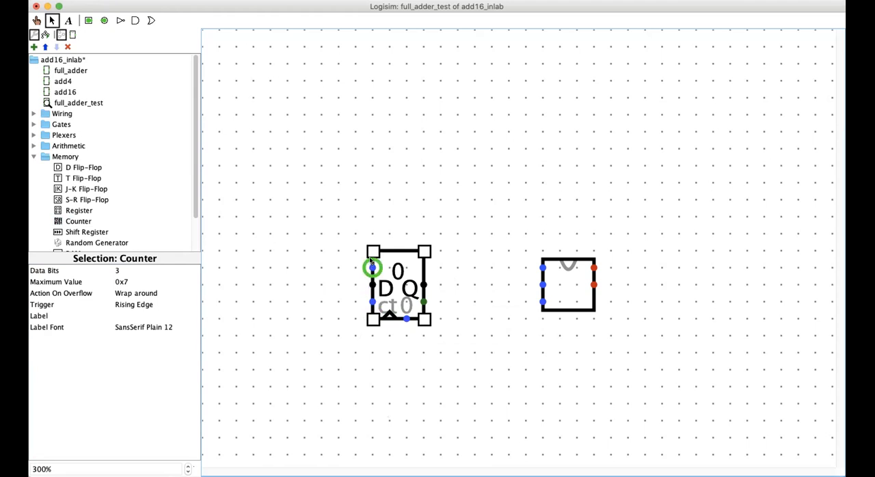
Step: Draw a wire from the counter's clock input down and to the left, and place a Button at its end
mouse_move(369, 264)
left_click_drag(389, 318, 303, 353)
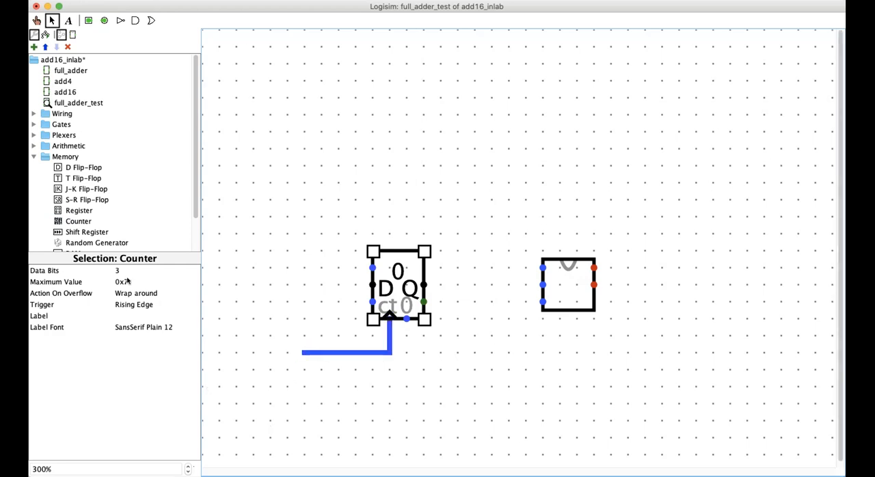
left_click(33, 156)
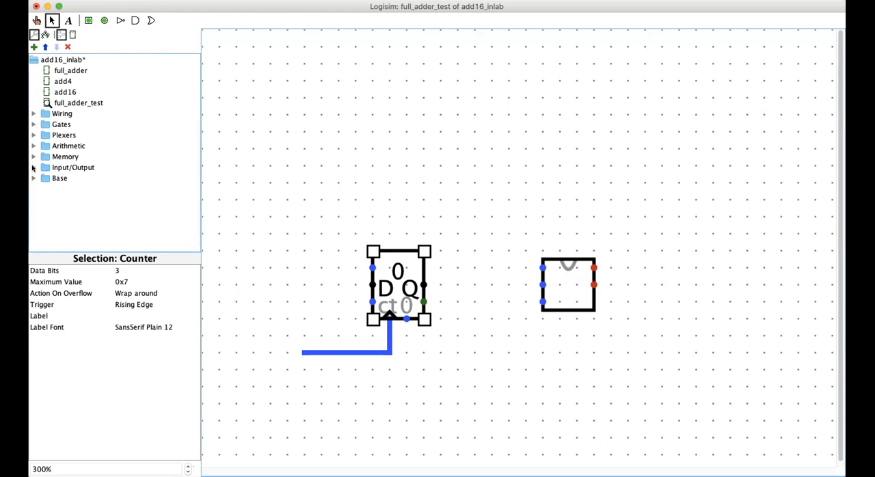
left_click(33, 168)
left_click(57, 179)
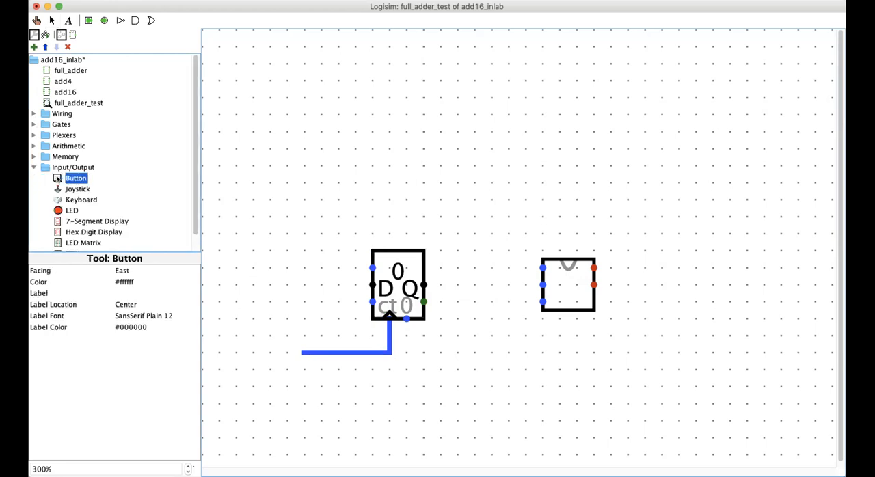
left_click(302, 352)
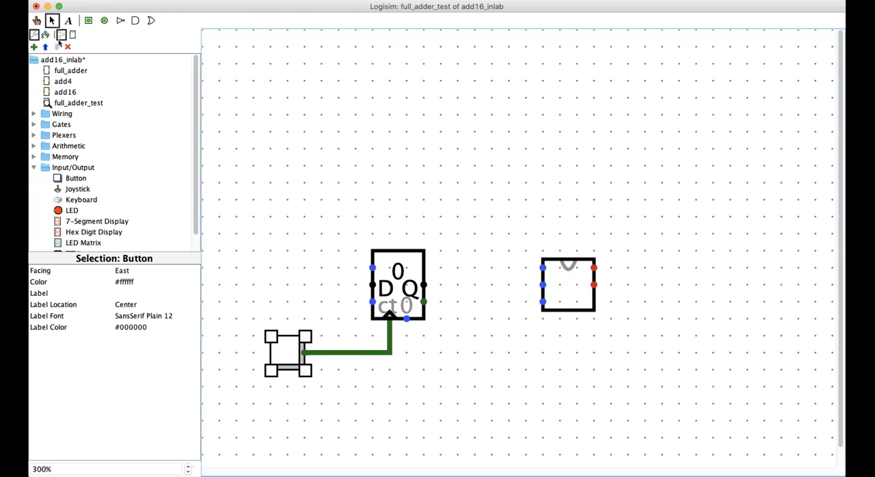
Step: Test the counter by poking the button repeatedly until it has run through its full cycle back to 0
left_click(36, 20)
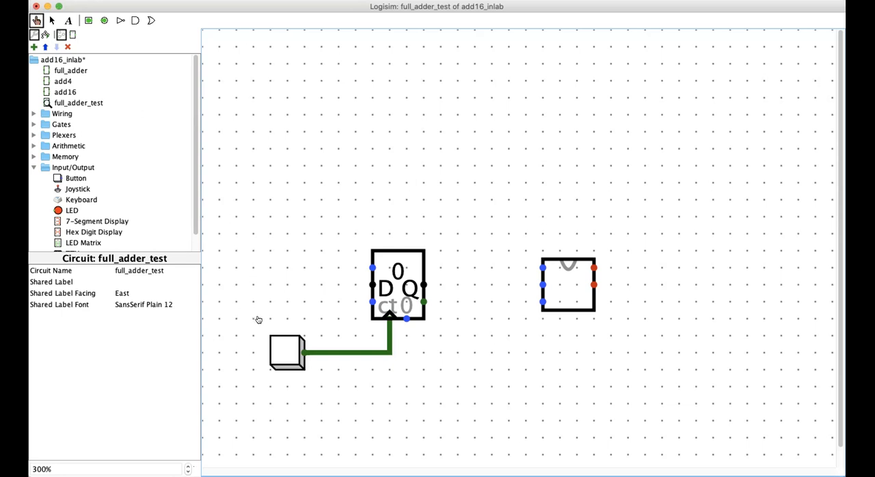
left_click(277, 348)
left_click(282, 350)
left_click(282, 350)
left_click(282, 351)
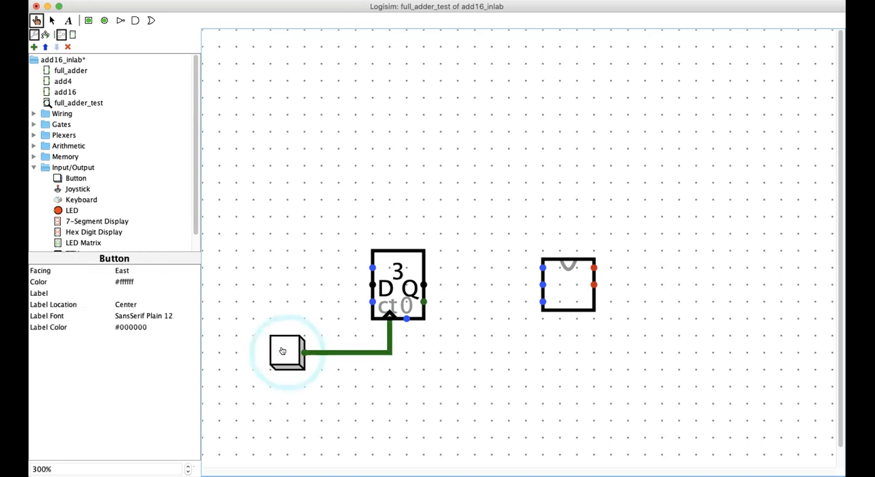
left_click(282, 351)
left_click(283, 350)
left_click(282, 351)
left_click(283, 350)
left_click(282, 351)
Step: Shift the full_adder slightly up and to the right, and place a Splitter above the gap between it and the counter
left_click(50, 21)
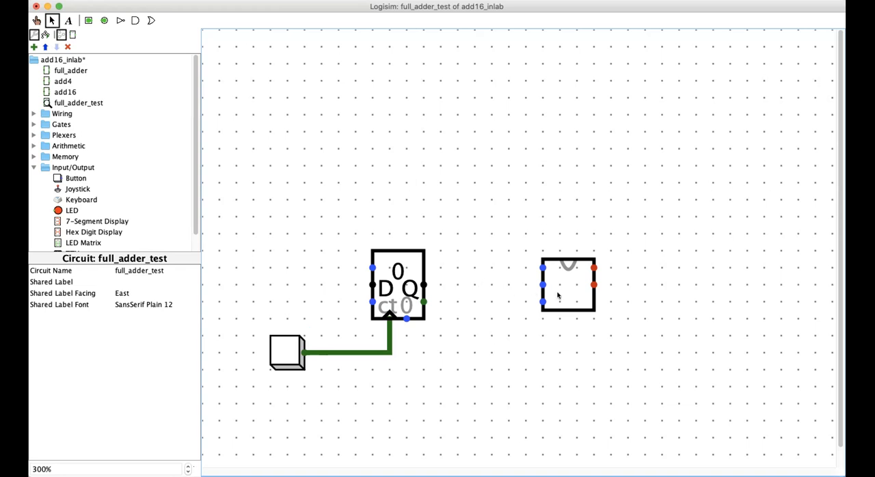
left_click_drag(564, 294, 585, 286)
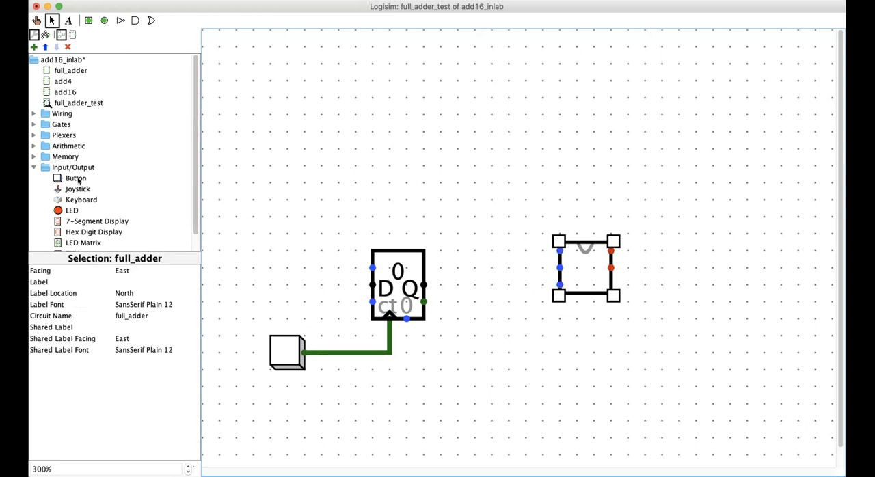
left_click(33, 113)
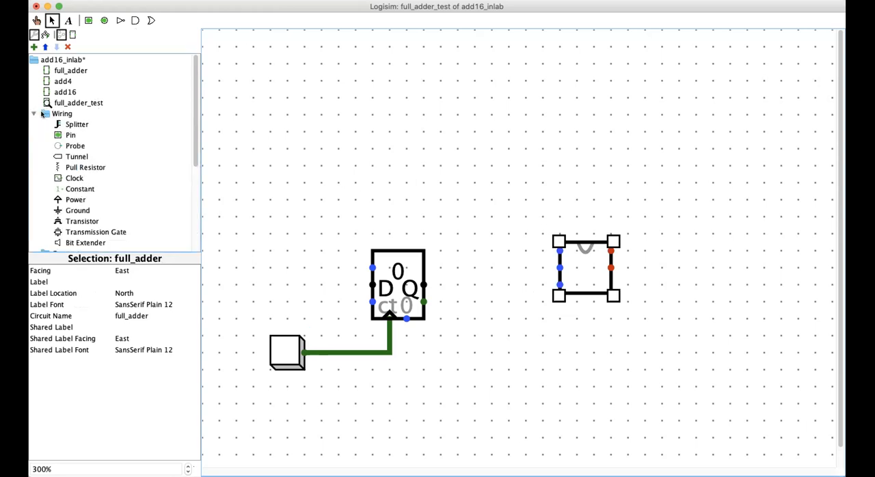
left_click(67, 124)
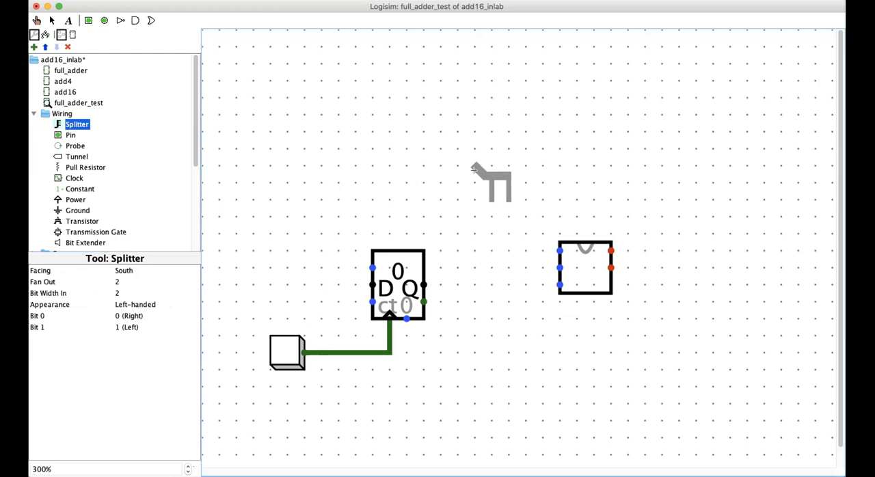
left_click(475, 149)
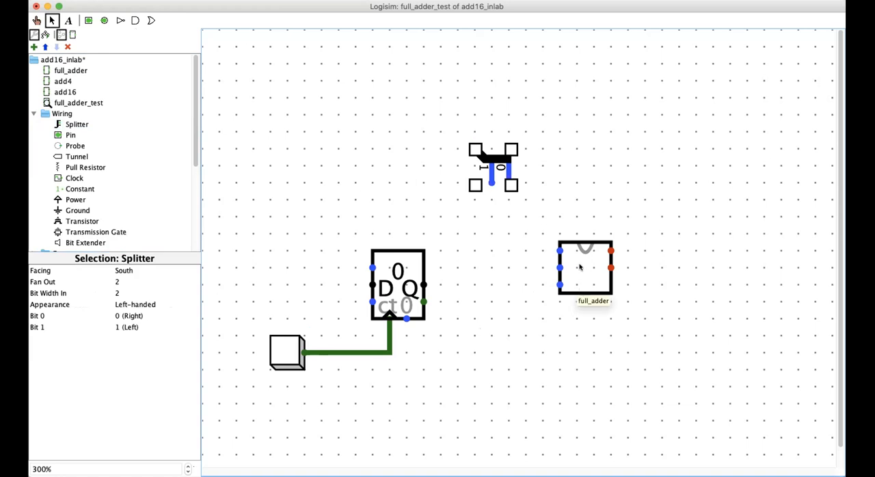
Step: Set the splitter to face East with Bit Width In 3 and Fan Out 3
left_click(132, 272)
left_click(124, 278)
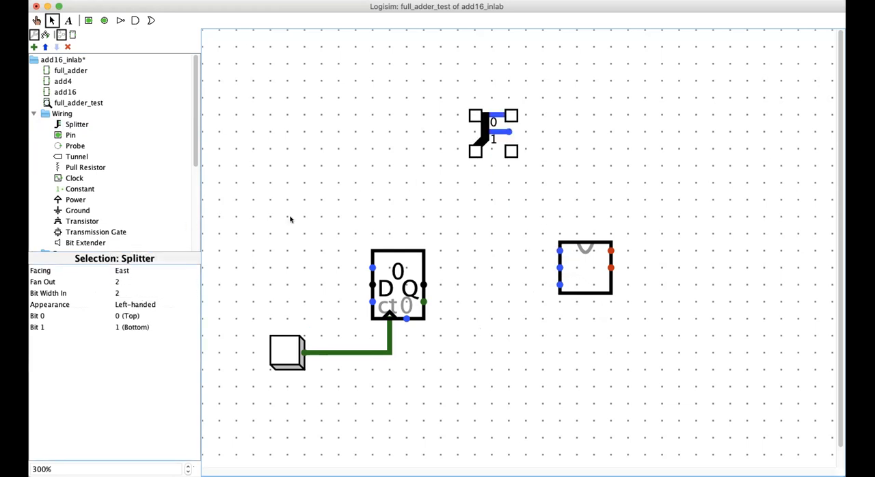
left_click(116, 293)
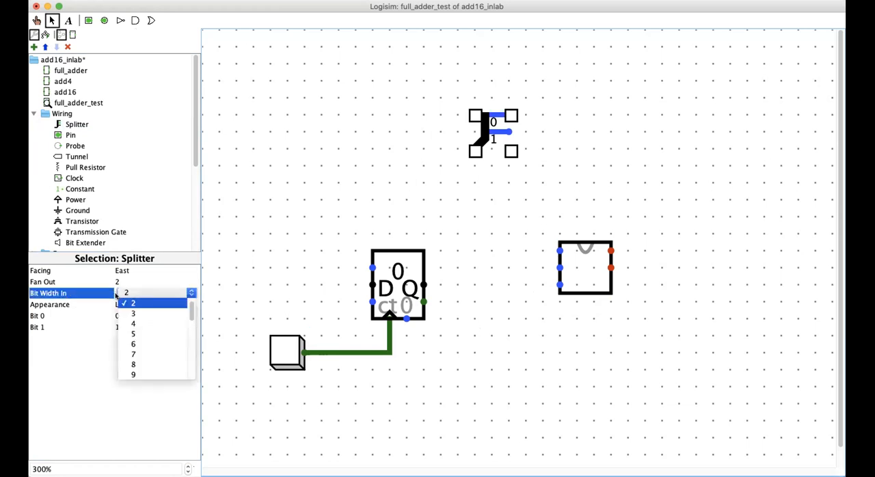
left_click(131, 313)
left_click(123, 284)
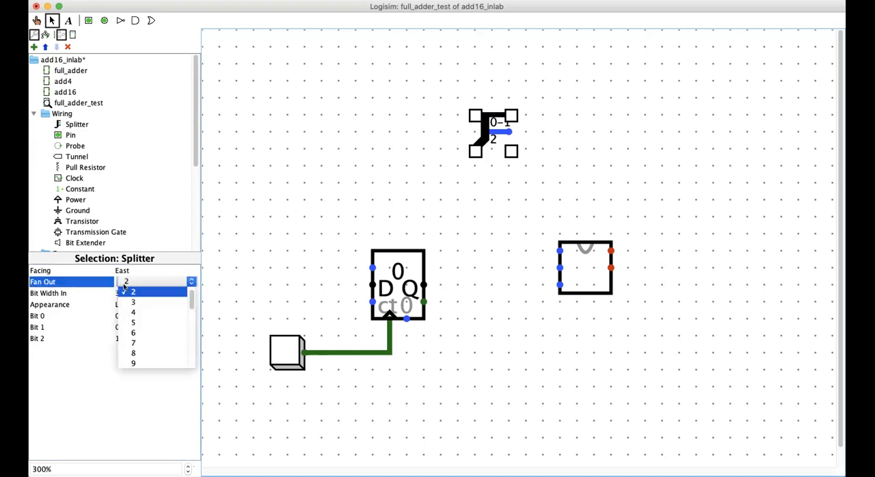
left_click(131, 302)
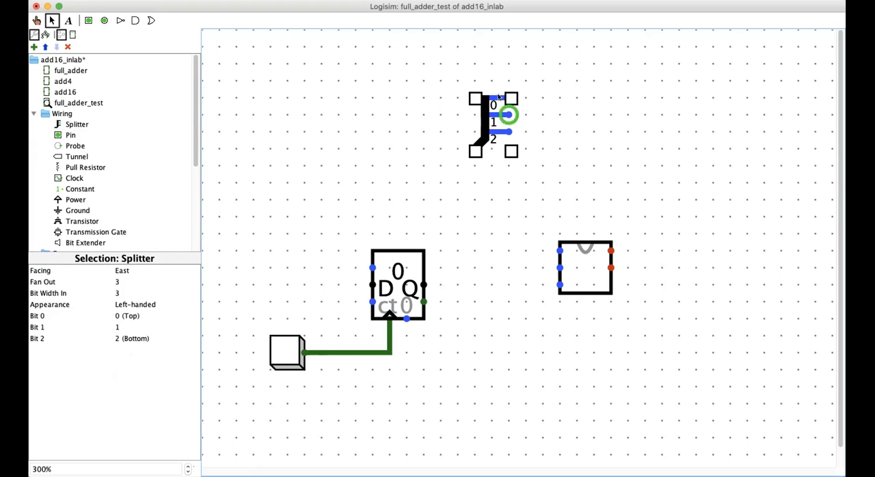
Step: Connect the splitter to the counter's Q output with more room before the full_adder, and save the file
left_click_drag(579, 269, 614, 271)
mouse_move(483, 140)
left_mouse_down()
mouse_move(464, 239)
mouse_move(471, 276)
mouse_move(424, 282)
left_mouse_up()
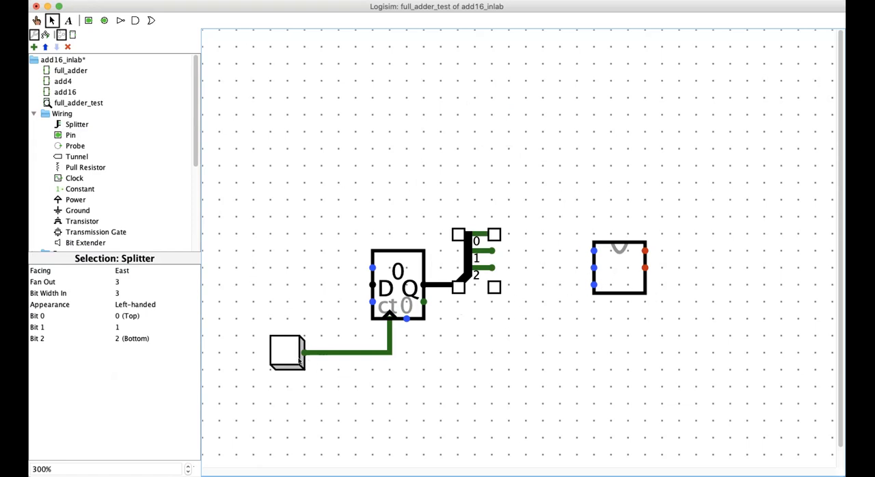
key("super+s")
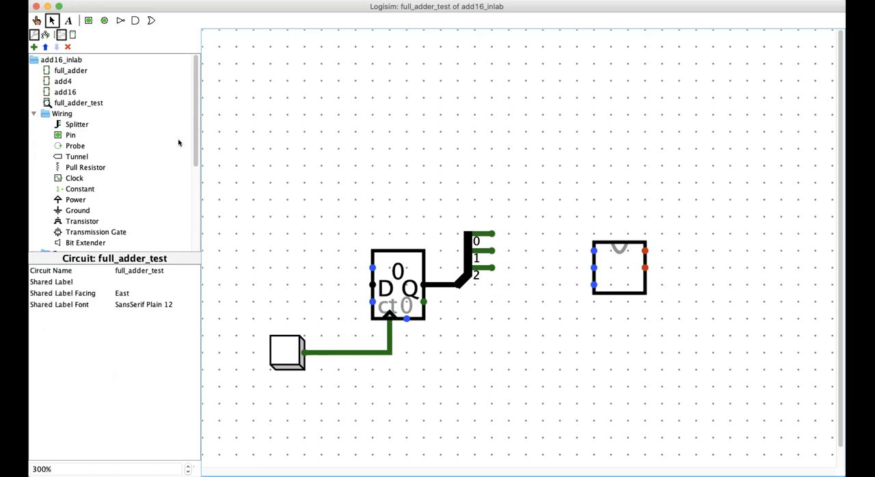
Step: Poke the button repeatedly to count up to 7 and watch the splitter's three output bits
left_click(37, 20)
left_click(292, 353)
left_click(292, 353)
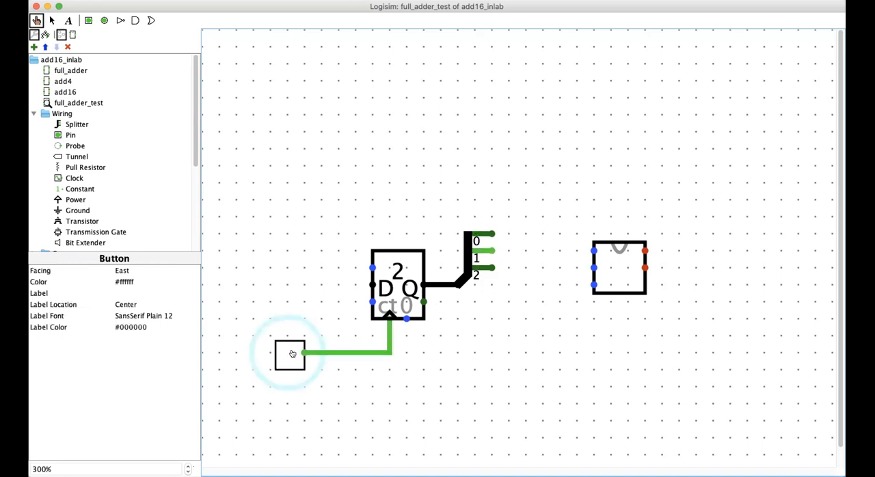
left_click(292, 353)
left_click(292, 353)
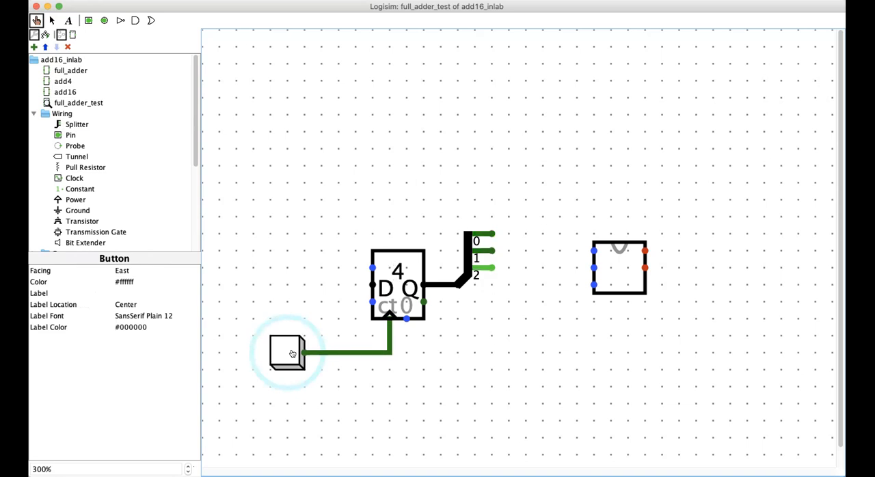
left_click(292, 353)
left_click(292, 353)
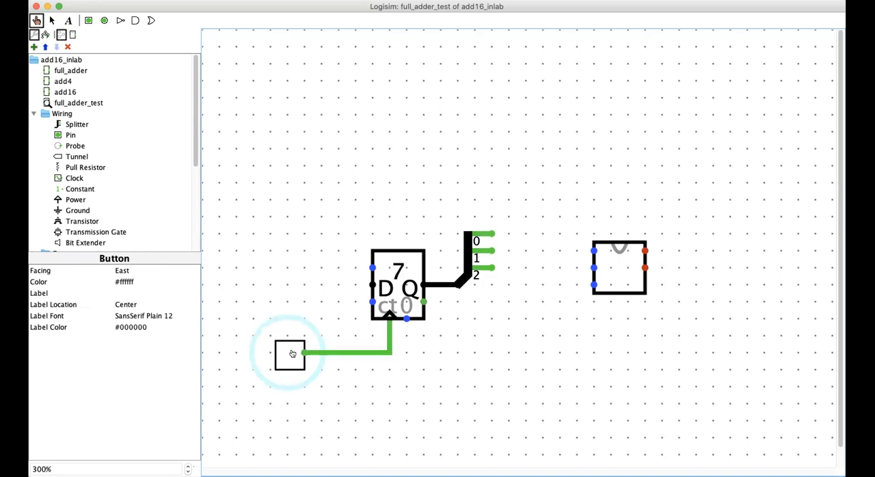
Step: Advance the counter to 0, move the full_adder closer and connect its three inputs to the splitter's outputs
left_click(292, 353)
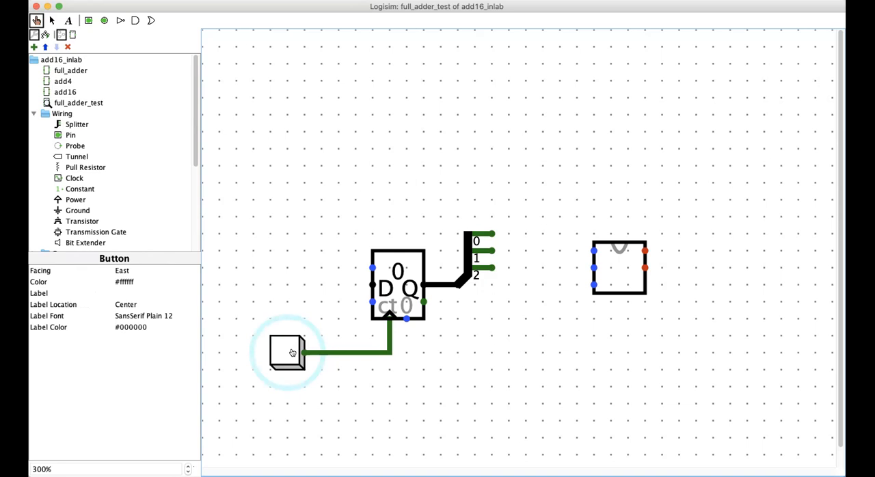
left_click(615, 270)
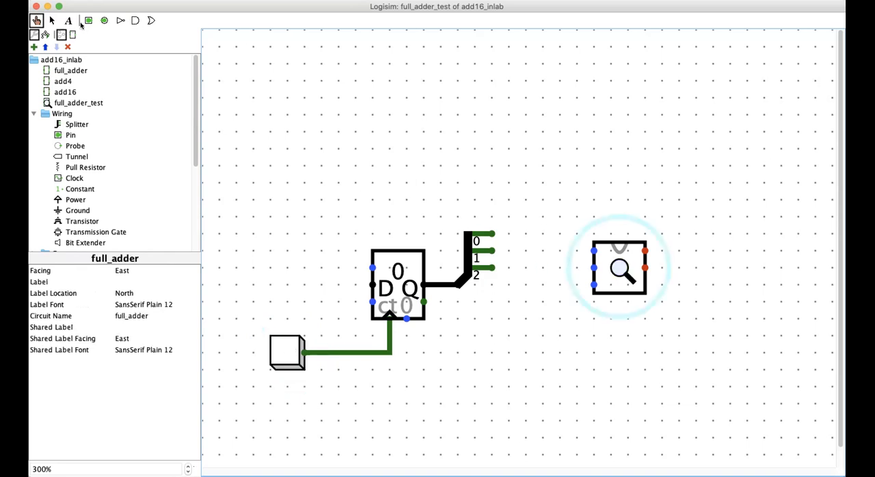
left_click(51, 20)
left_click_drag(594, 268, 565, 251)
left_click(531, 328)
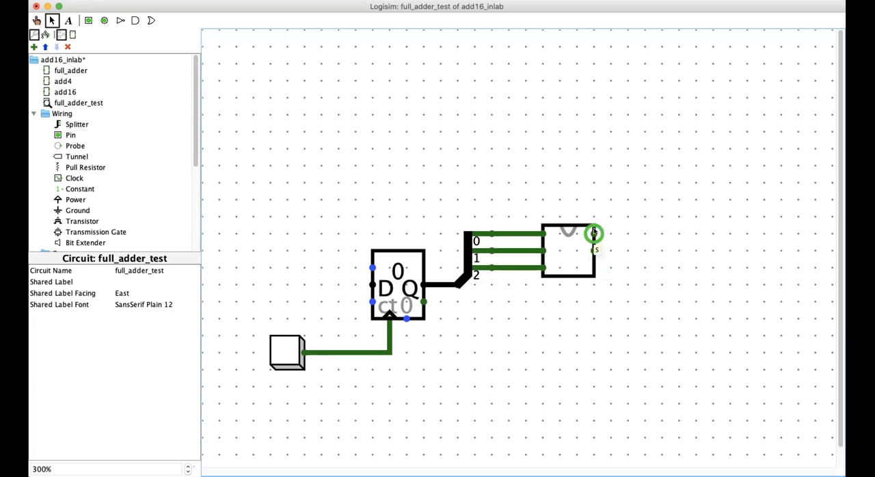
Step: Wire both full_adder outputs rightward and up to adjacent ends, and place a South-facing LED on the s output's wire
left_click_drag(593, 233, 730, 198)
mouse_move(594, 250)
left_mouse_down()
mouse_move(686, 242)
mouse_move(696, 201)
left_mouse_up()
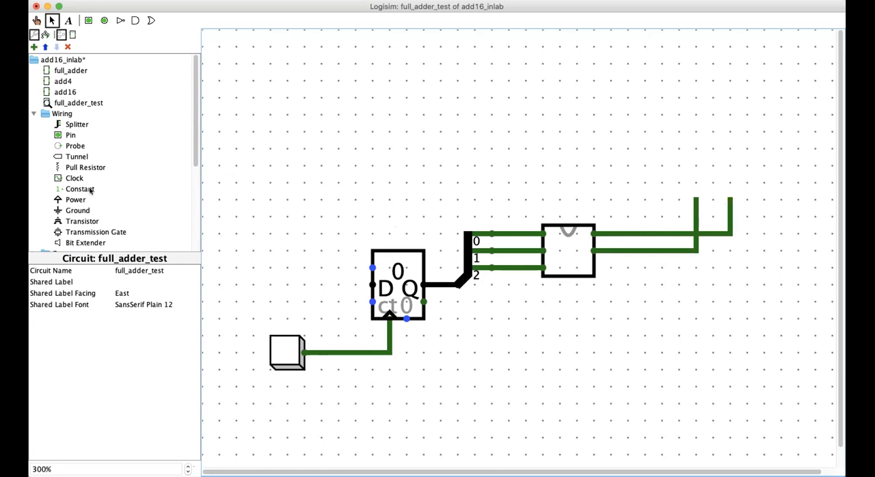
scroll(84, 209, "down", 4)
left_click(72, 220)
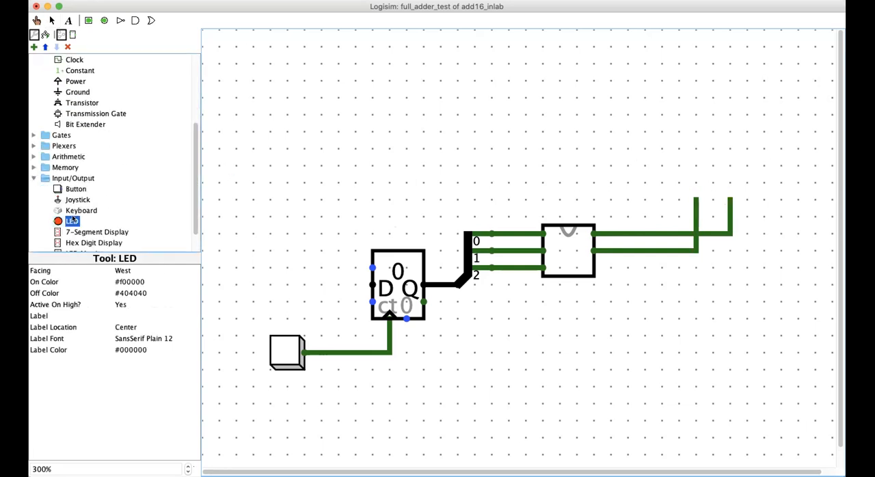
left_click(127, 270)
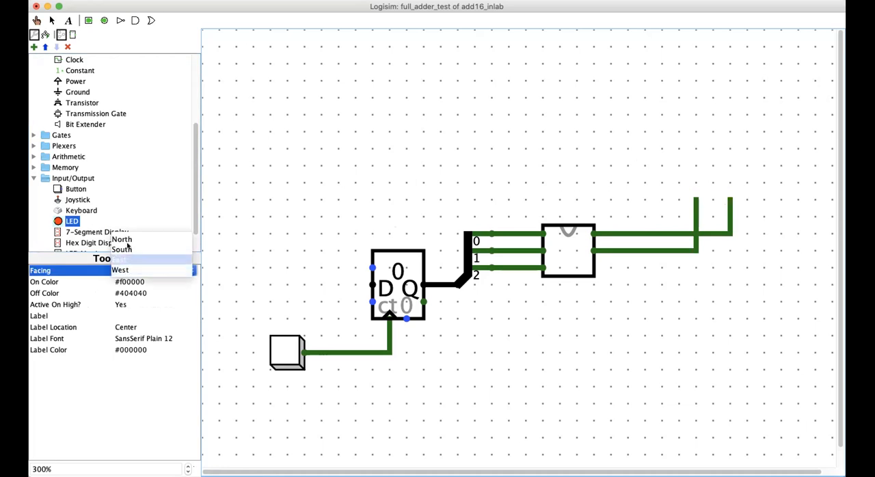
left_click(128, 247)
left_click(729, 198)
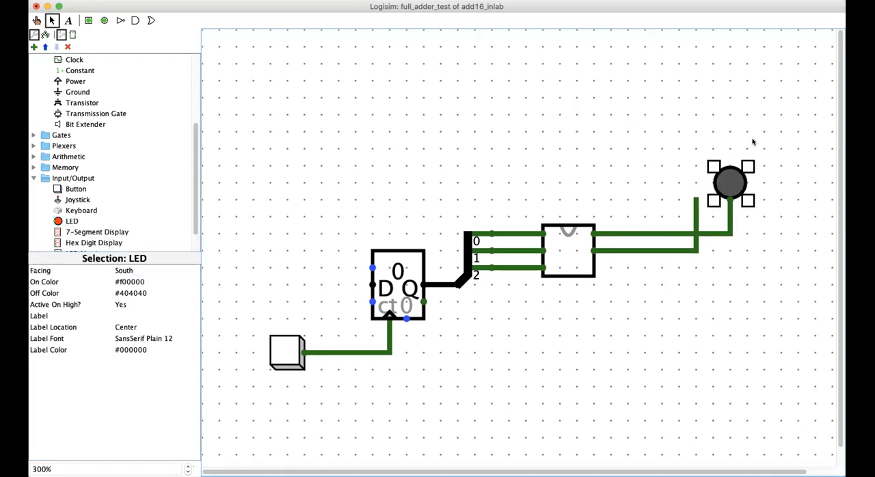
Step: Paste a copy of the LED and position it on the end of the full_adder's second output wire
left_click(695, 124)
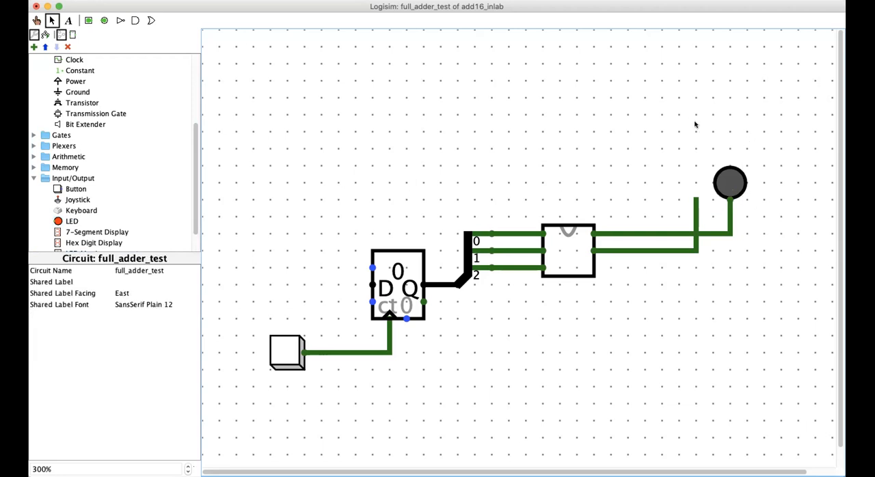
key("super+v")
left_click_drag(752, 202, 696, 182)
left_click(506, 200)
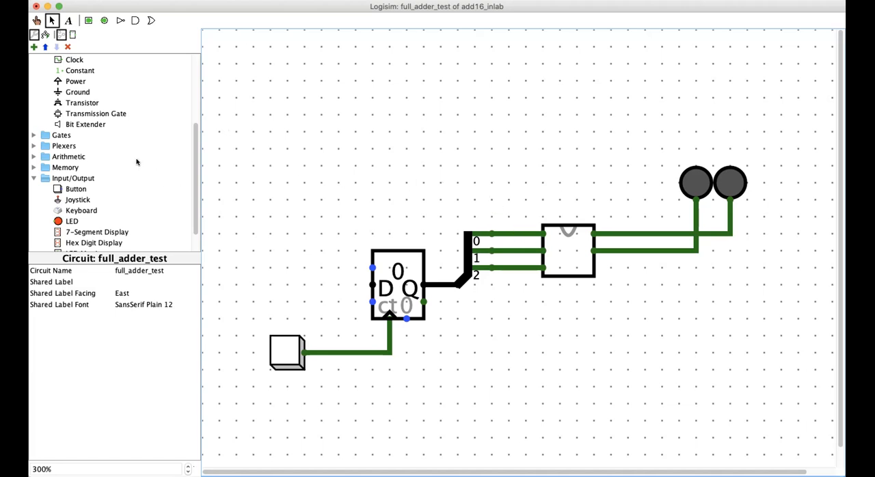
Step: Poke the button repeatedly to count from 0 up to 7 and compare the two LEDs with the input bits
left_click(36, 21)
left_click(285, 347)
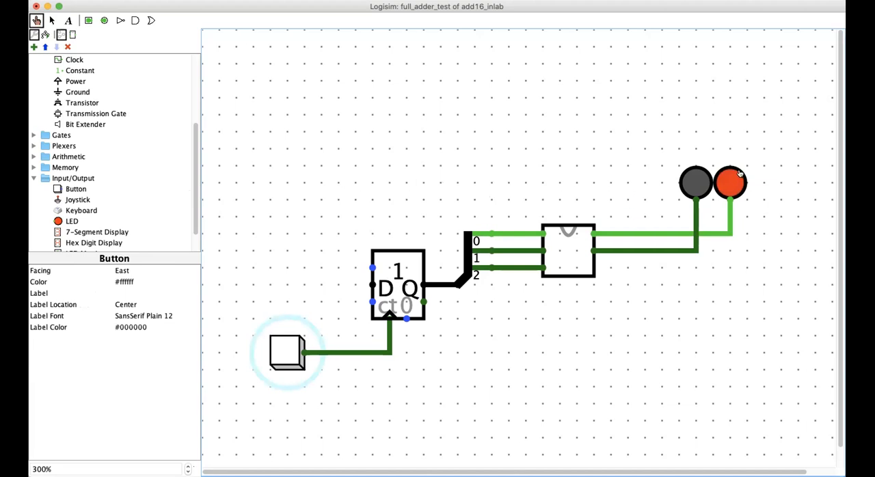
left_click(288, 351)
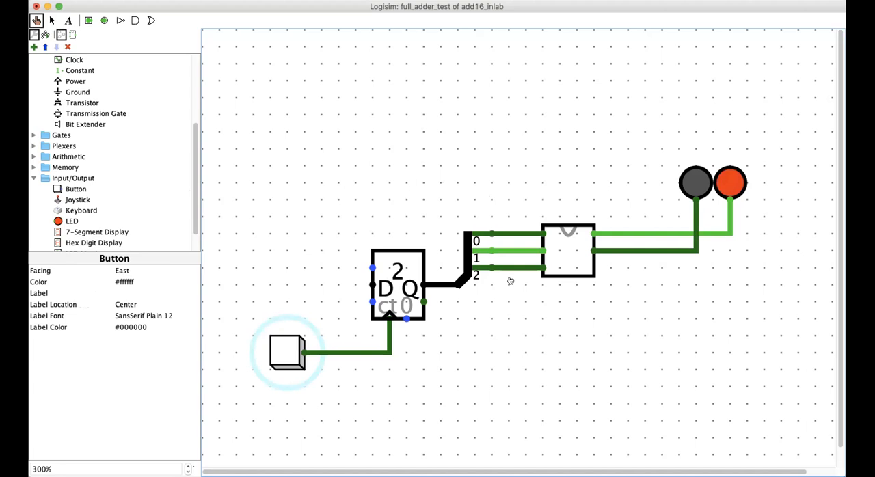
left_click(293, 347)
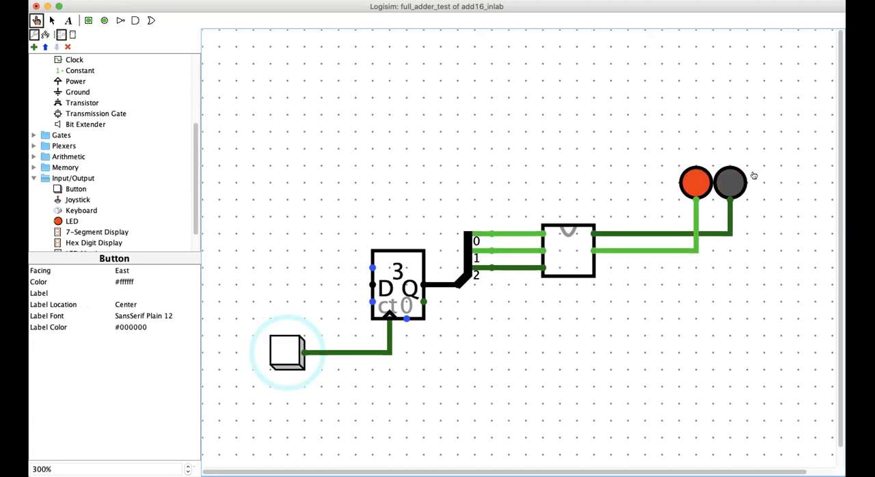
left_click(293, 337)
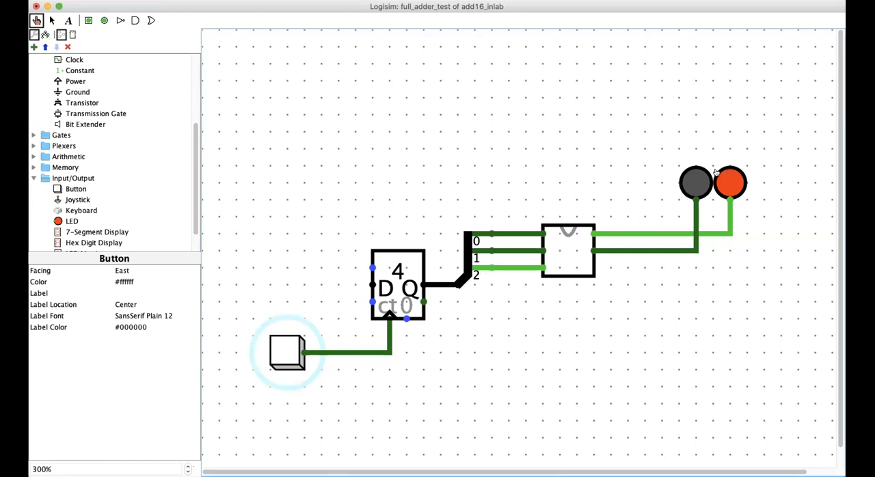
left_click(292, 338)
left_click(292, 337)
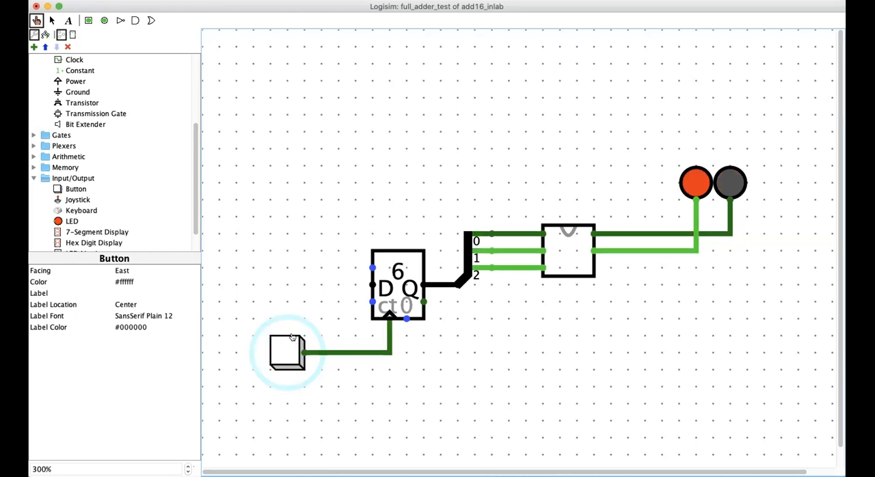
left_click(292, 338)
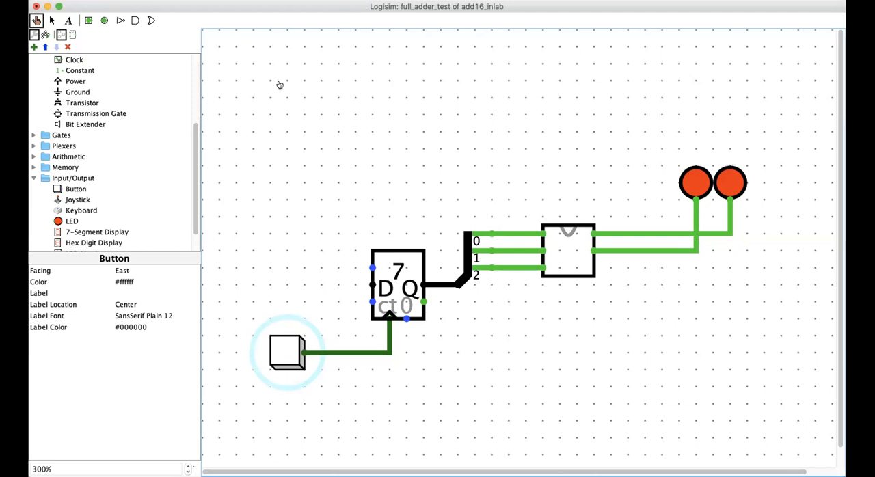
Step: Add the text label "circuit for testing the full adder, using a counter" above the counter
left_click(67, 21)
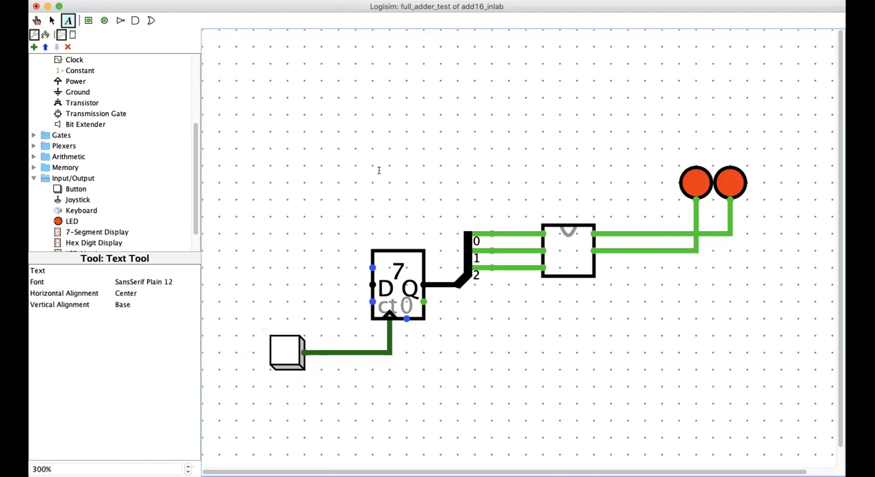
left_click(391, 143)
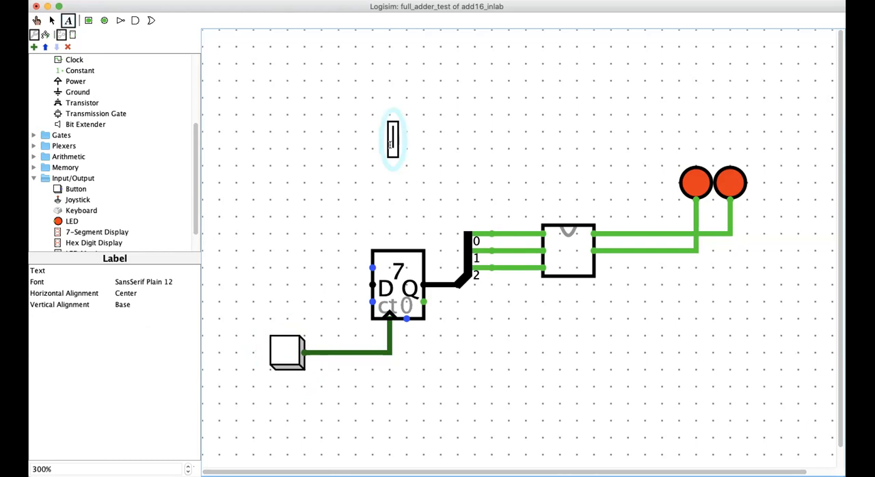
type("circuit for te")
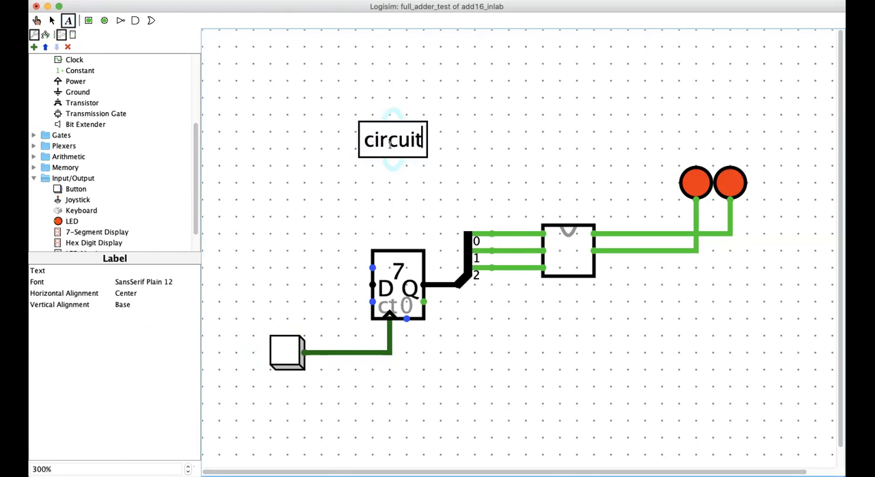
type("the full")
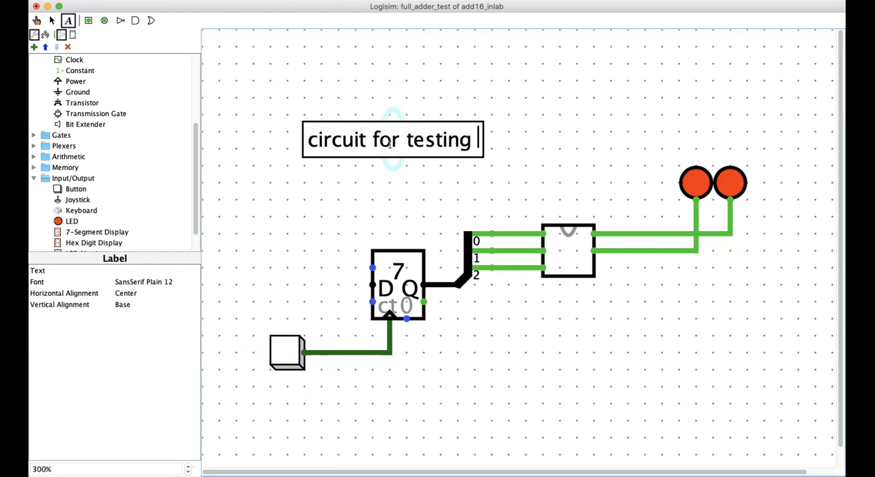
type(" add")
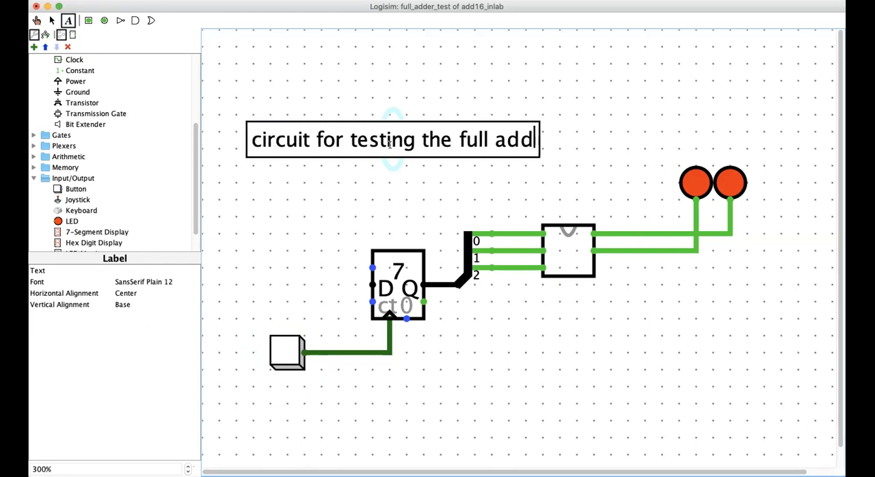
type("er, ")
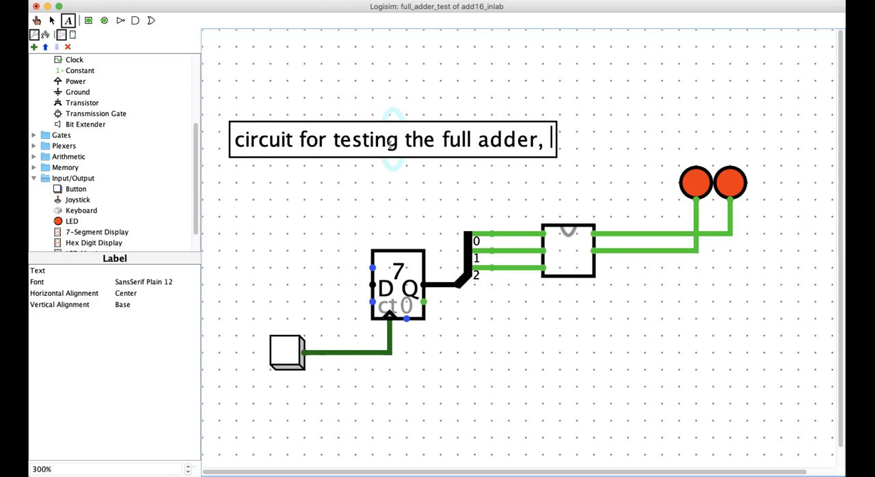
type("using a counter")
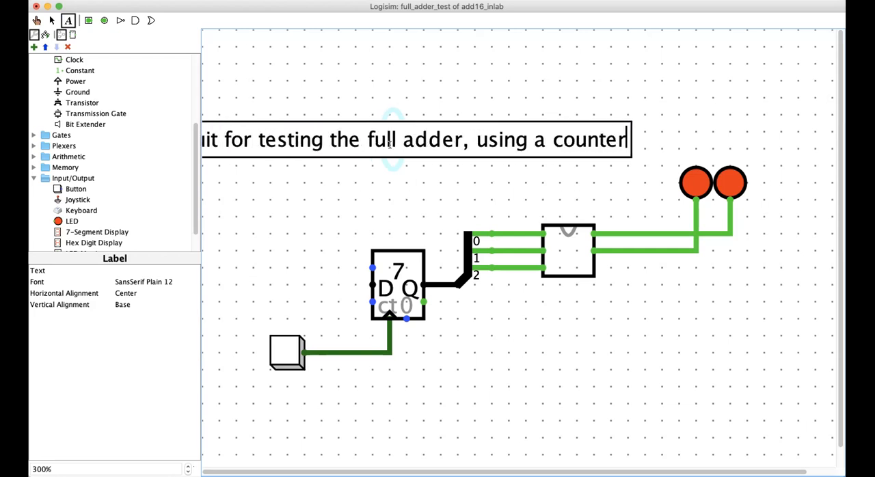
Step: Move the description label to the right so that its full text fits above the circuit
left_click(54, 21)
left_click(264, 121)
left_click_drag(299, 121, 377, 131)
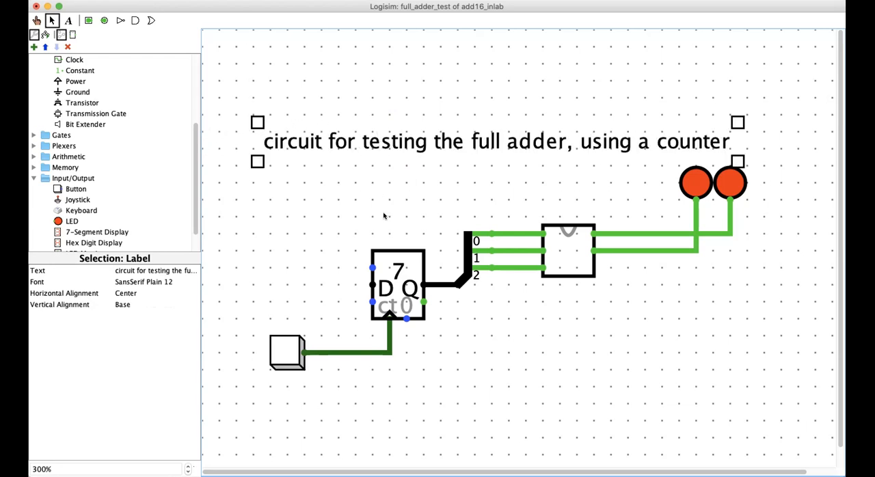
left_click(441, 414)
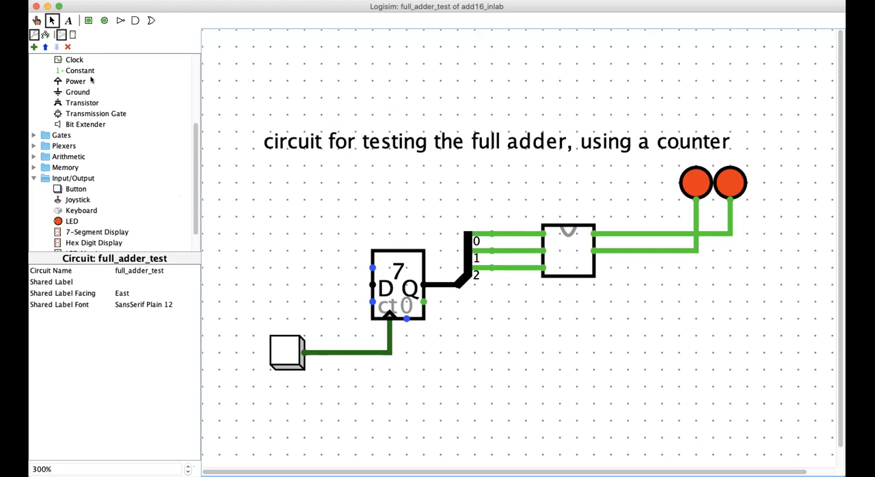
Step: Add a "test bench" label and center it above the description label
left_click(68, 21)
left_click(418, 91)
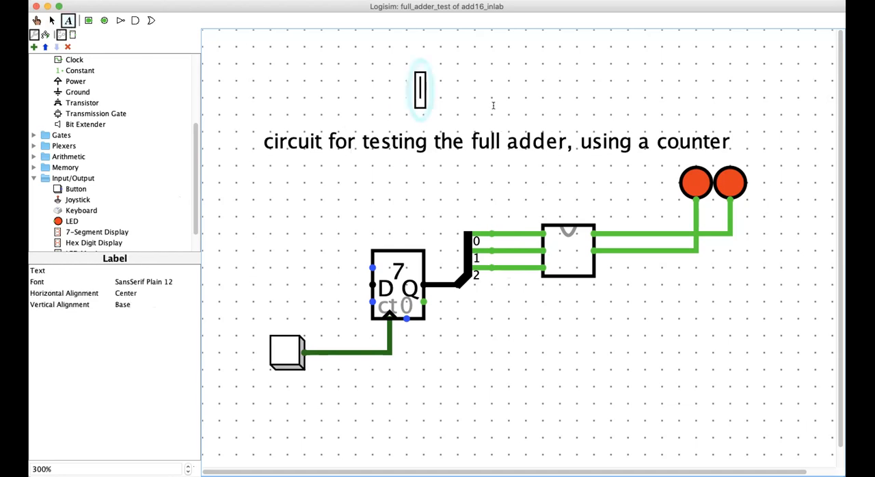
type("test bench")
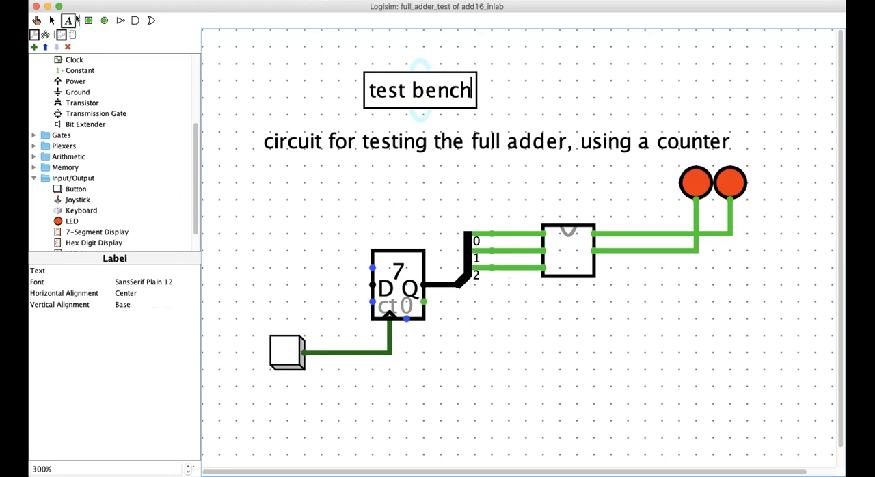
left_click(51, 20)
left_click(436, 101)
left_click_drag(454, 103, 513, 121)
left_click(561, 361)
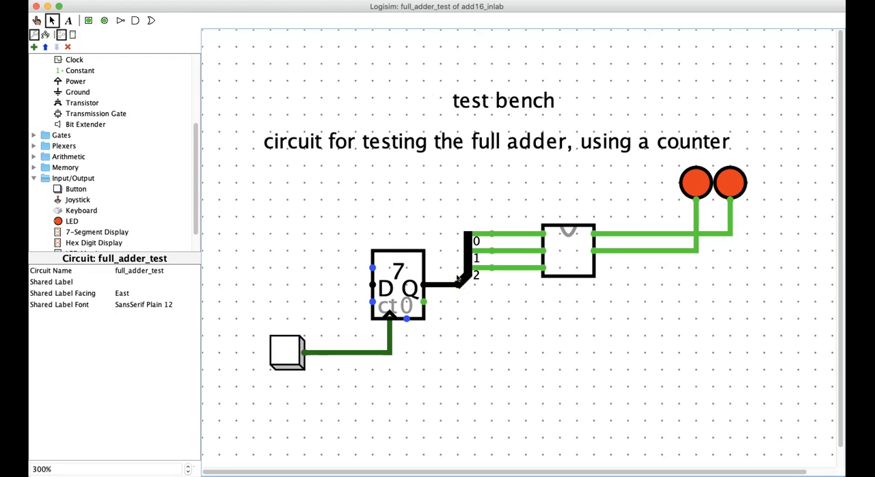
Step: Shift the full_adder slightly to the right, keeping its wires to the splitter and LEDs connected
left_click(467, 270)
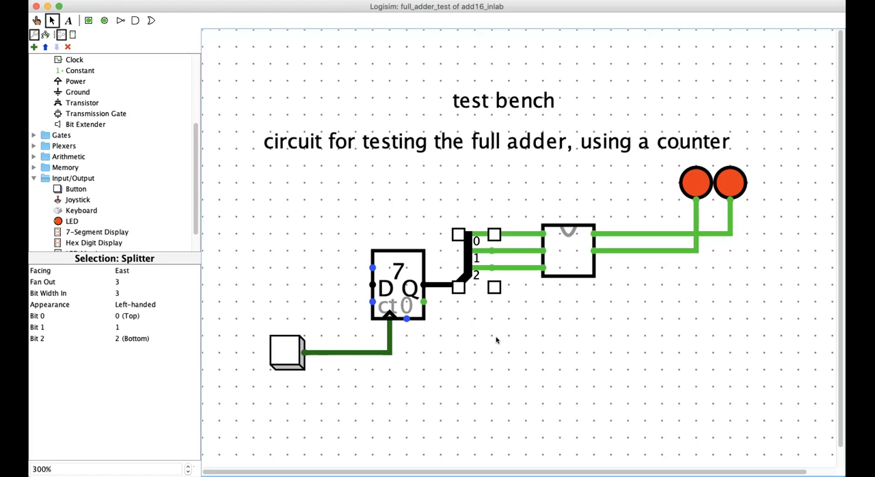
left_click(568, 250)
mouse_move(568, 250)
left_mouse_down()
mouse_move(611, 253)
mouse_move(582, 256)
left_mouse_up()
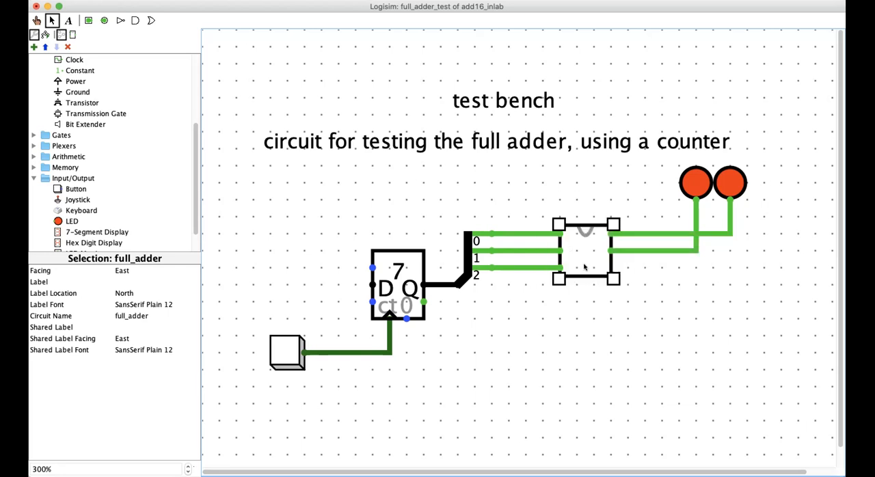
left_click(621, 304)
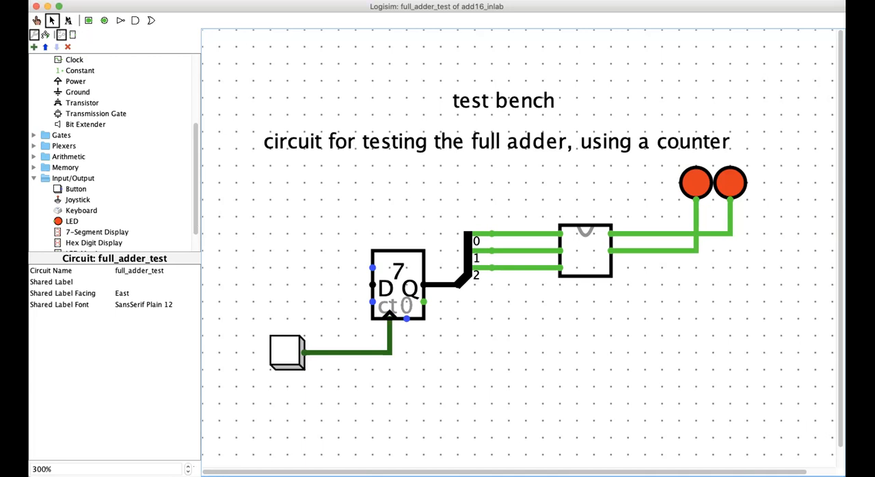
left_click(36, 6)
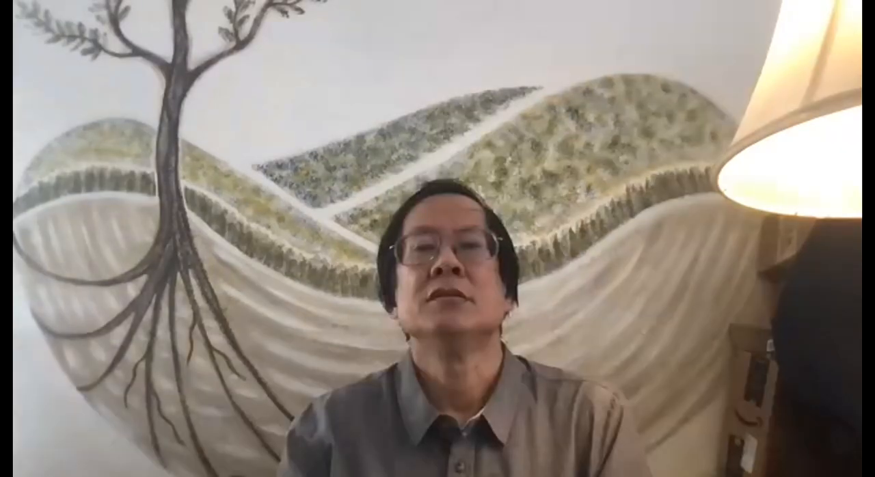